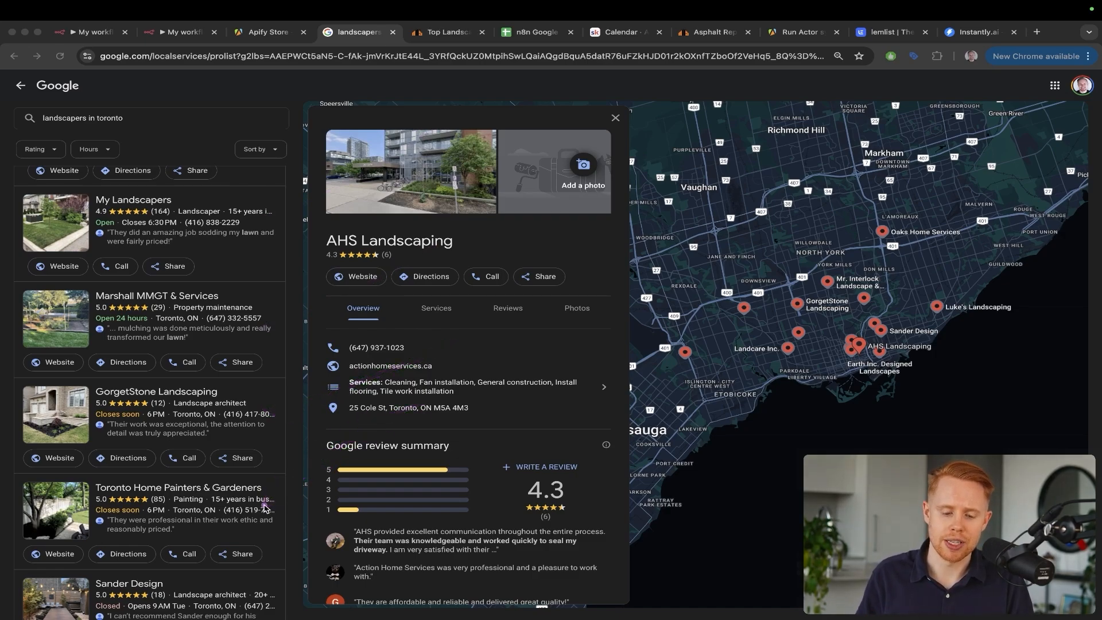
Cycle past the Instantly.ai and lemlist tabs back to the landscapers in toronto results
key(Escape)
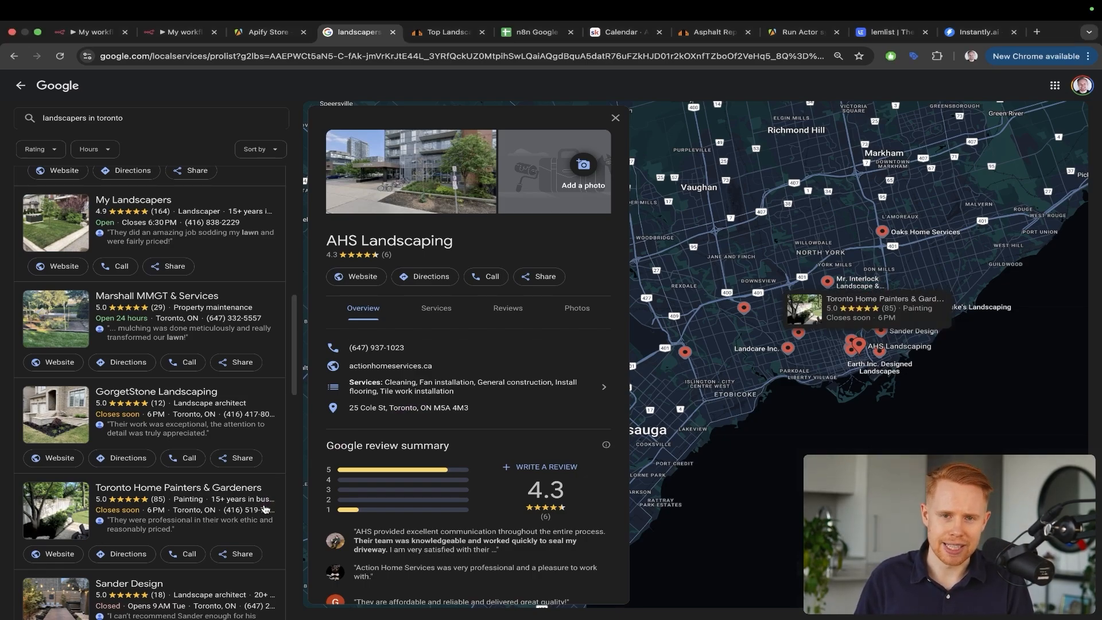
key(super+9)
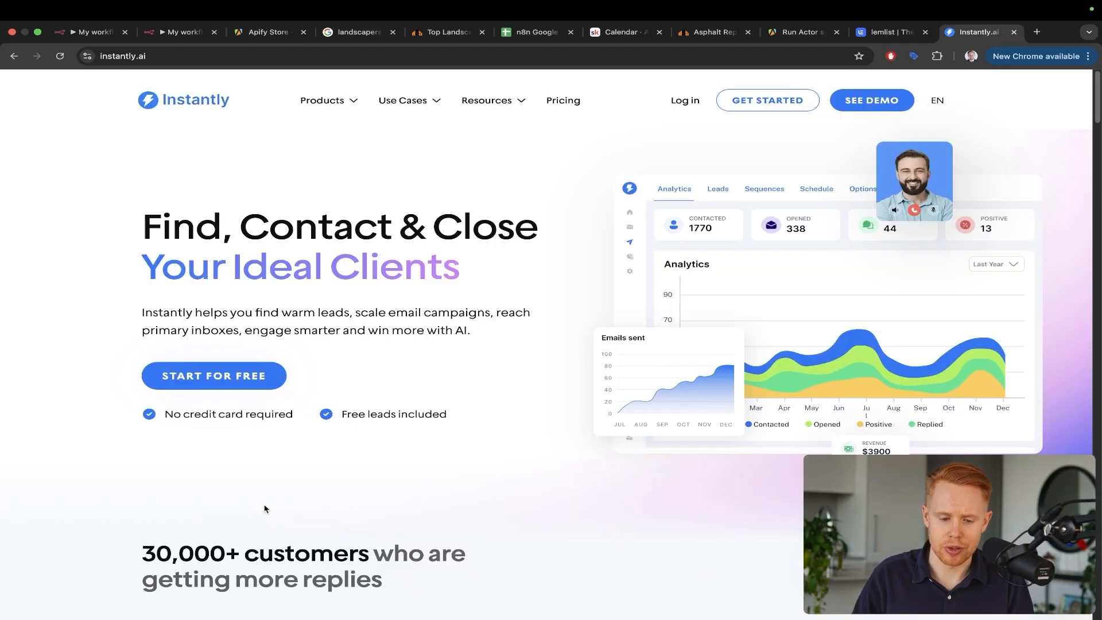
key(ctrl+shift+Tab)
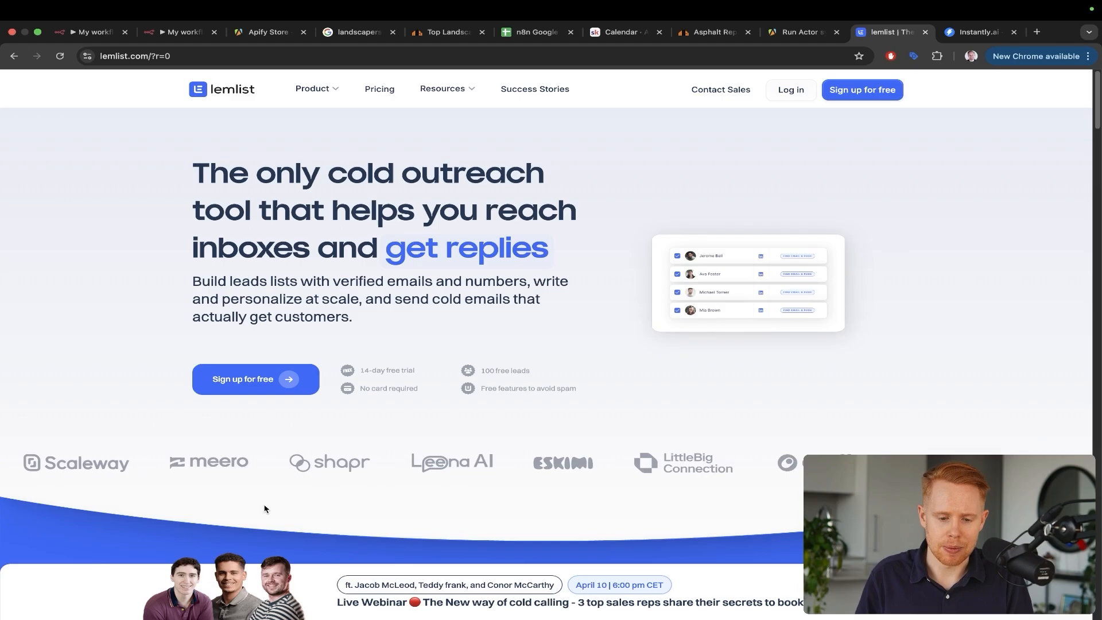
key(super+4)
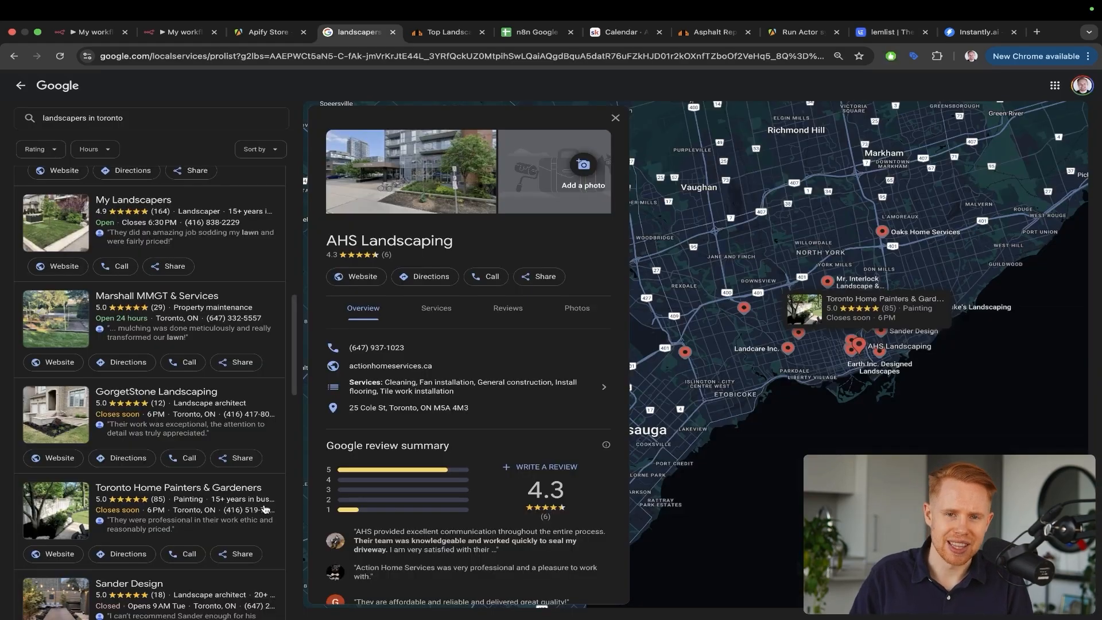
Draw annotation arrows pointing at the listing's phone number and the AHS Landscaping name
key(ctrl+a)
drag(479, 223, 382, 336)
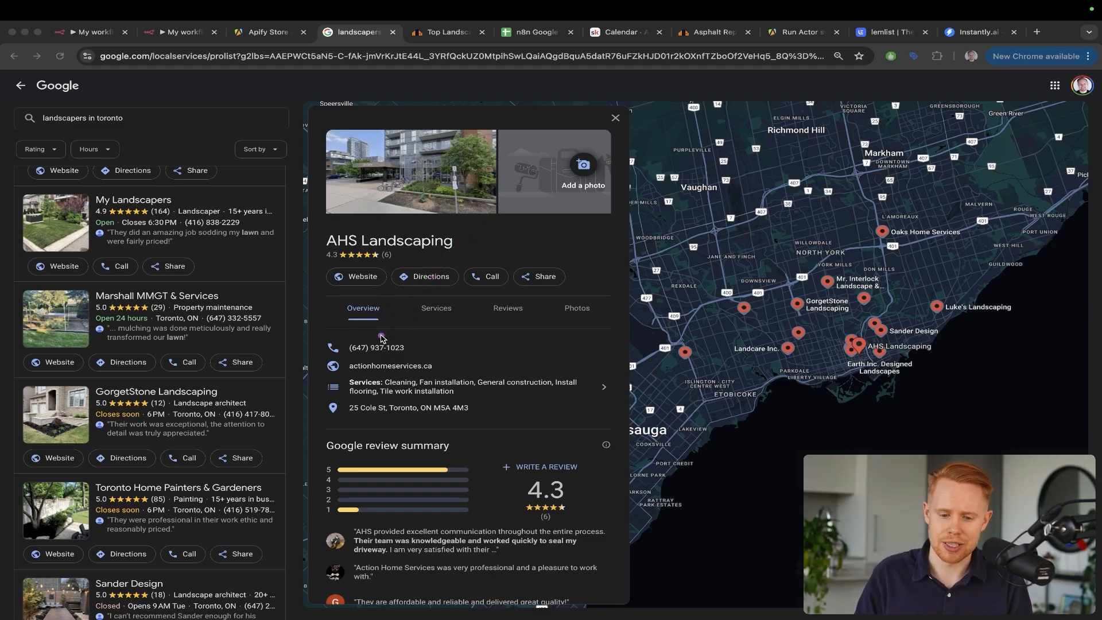
key(Escape)
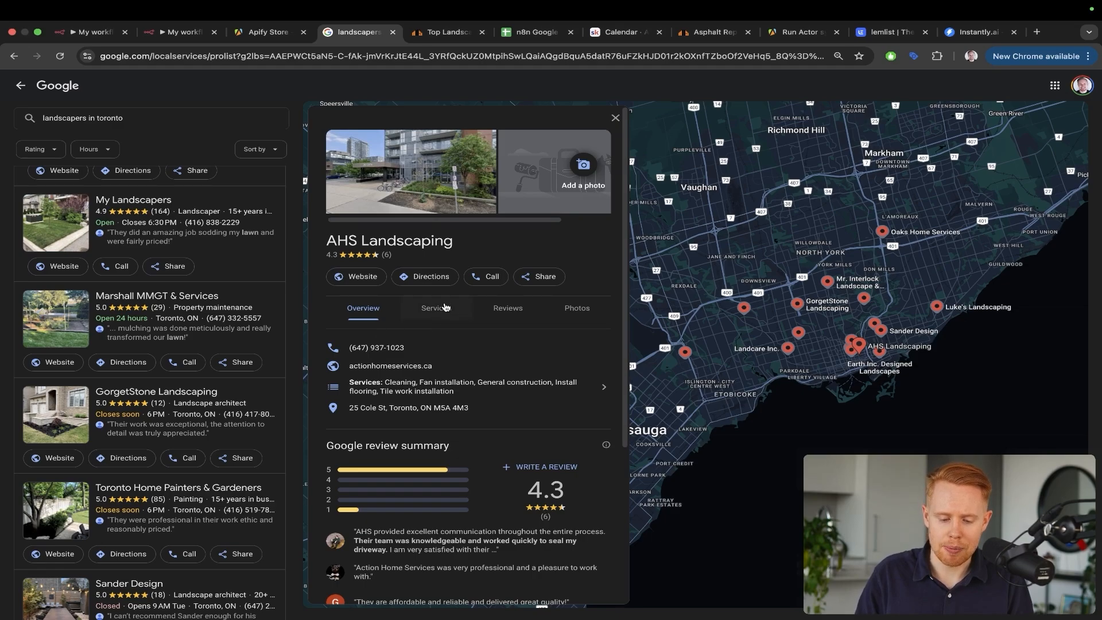
key(ctrl+a)
drag(436, 169, 350, 251)
Search the actionhomeservices.ca page for '@' to look for an e-mail address
key(Escape)
key(ctrl+Tab)
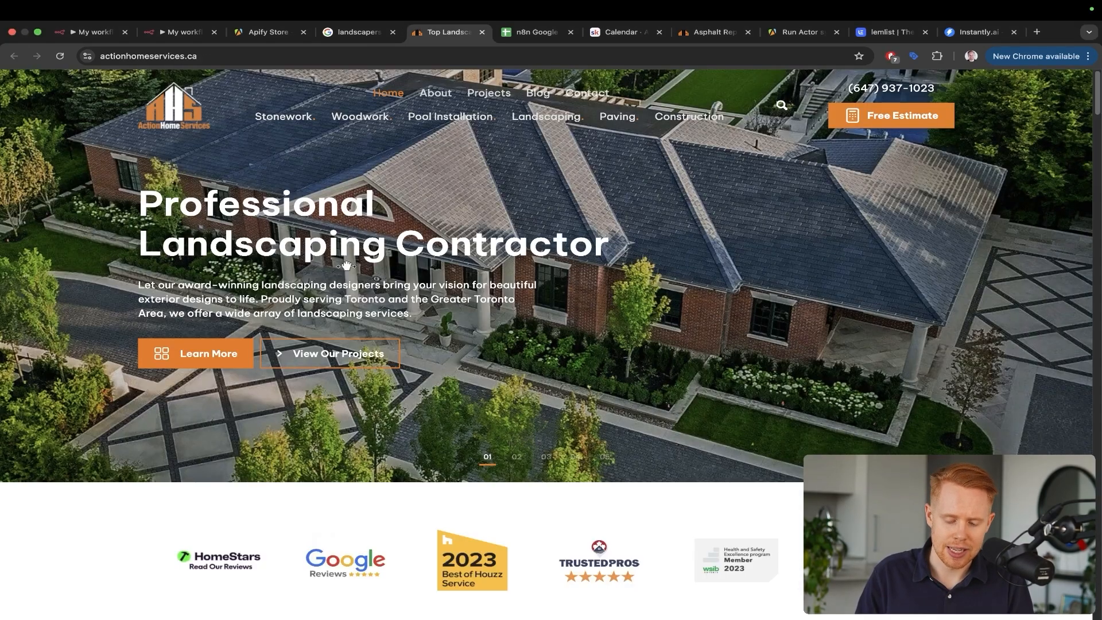
key(super+f)
text(@)
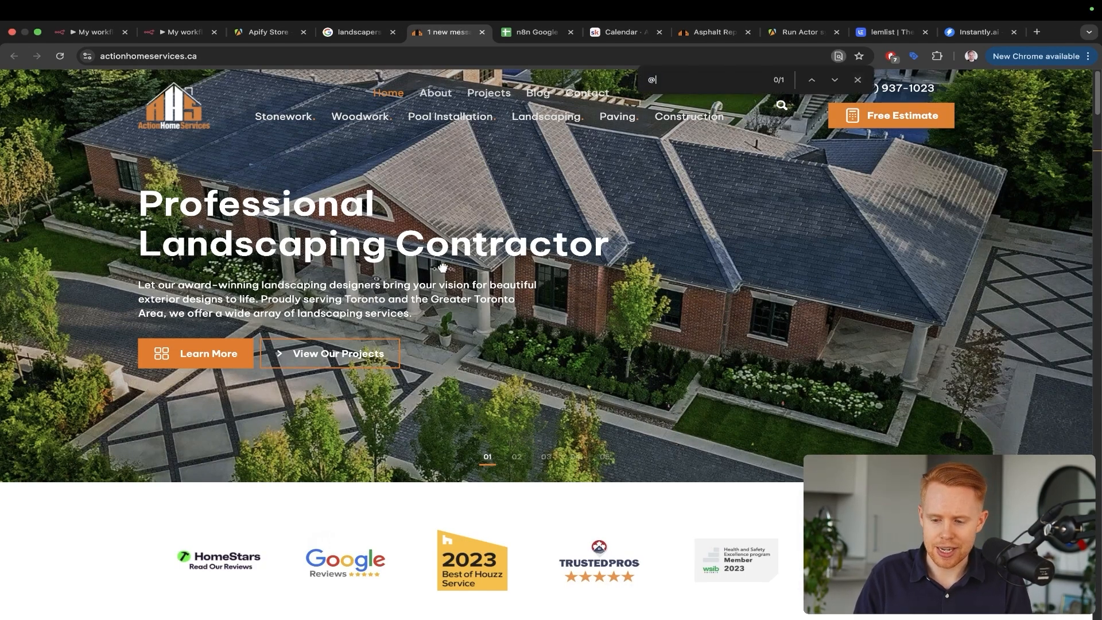
key(Escape)
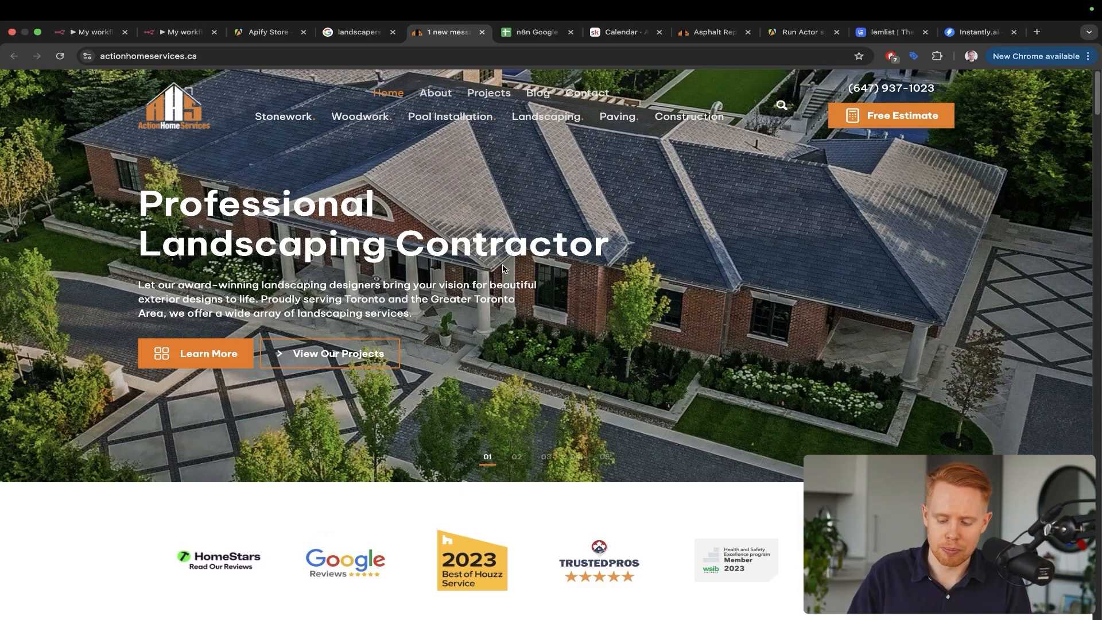
Move past the Instantly.ai and lemlist tabs to the Apify Store page
key(super+9)
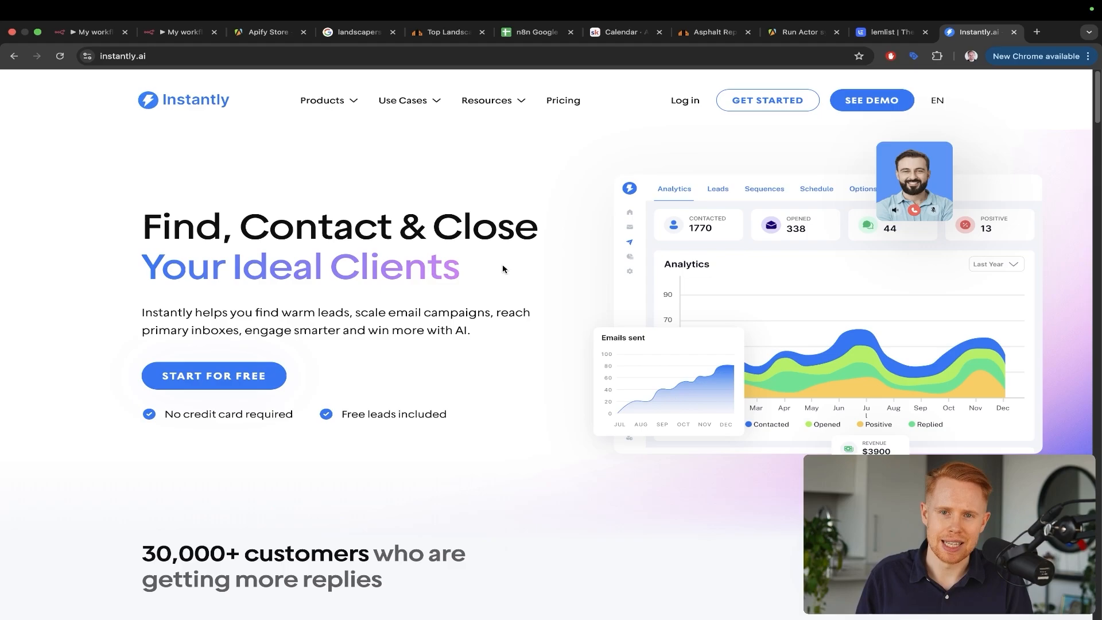
key(ctrl+shift+Tab)
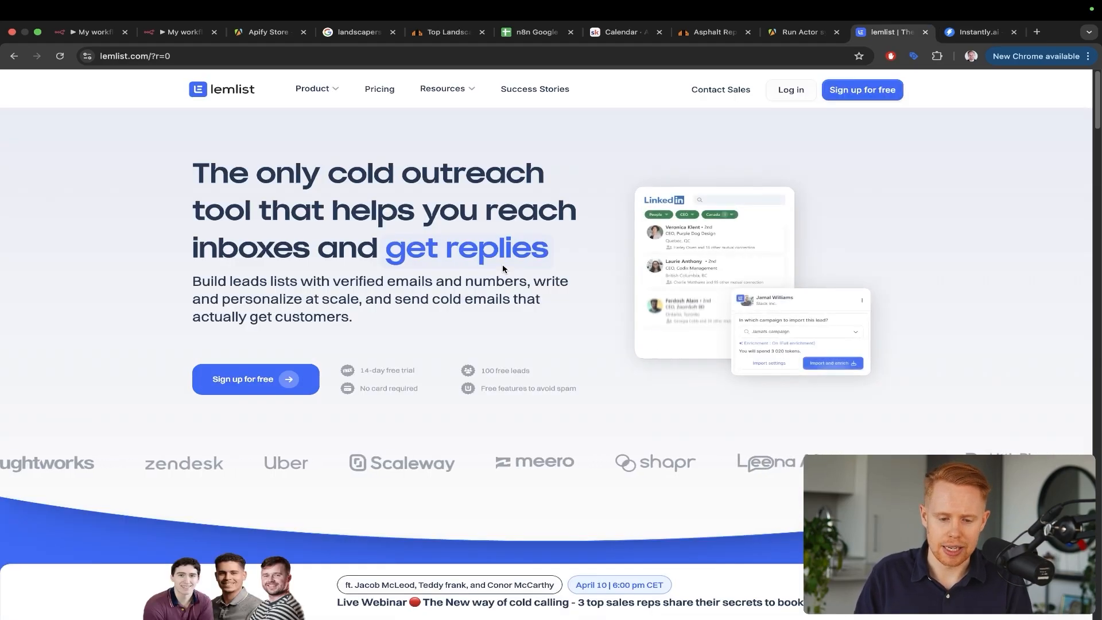
key(super+3)
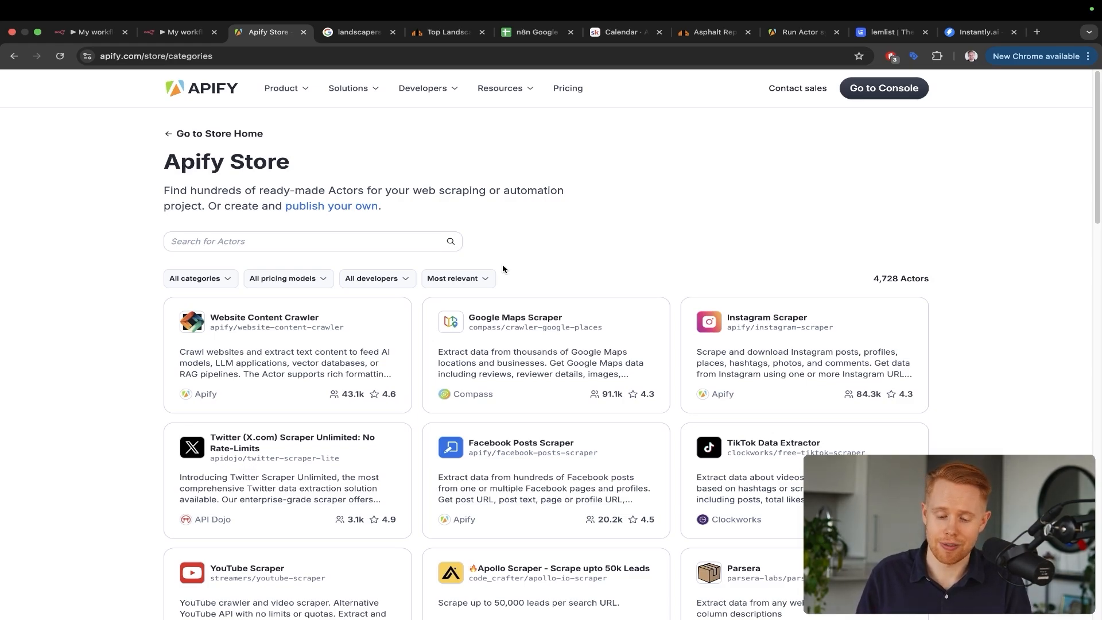
Peek at the category list, then scroll through the Apify Store's Actor grid
click(196, 278)
scroll(231, 404, down, 3)
click(554, 185)
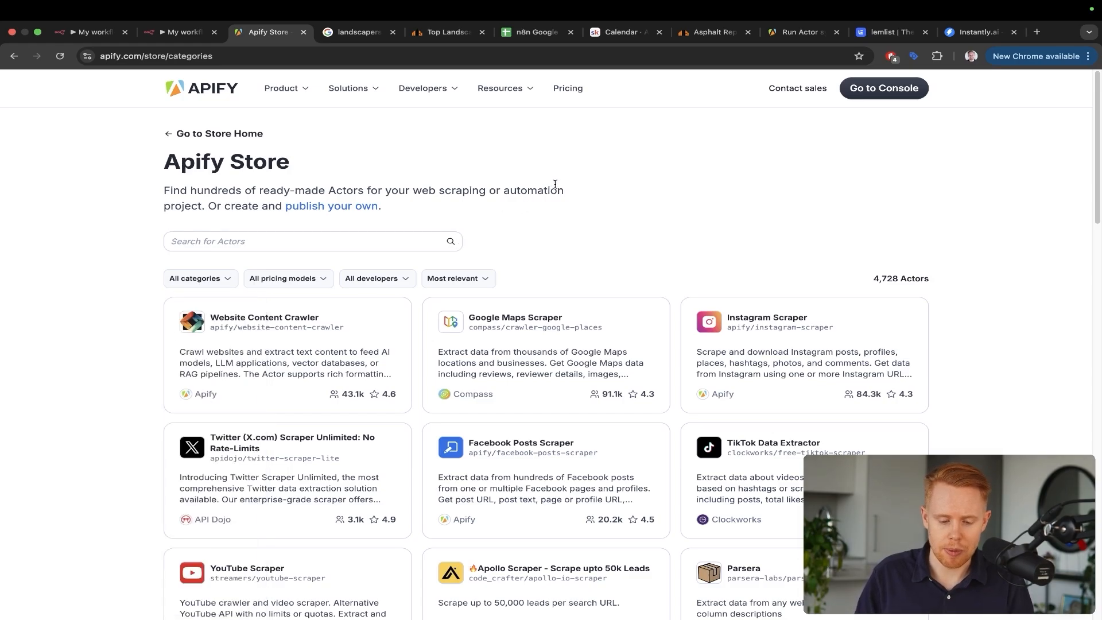
scroll(686, 206, down, 1)
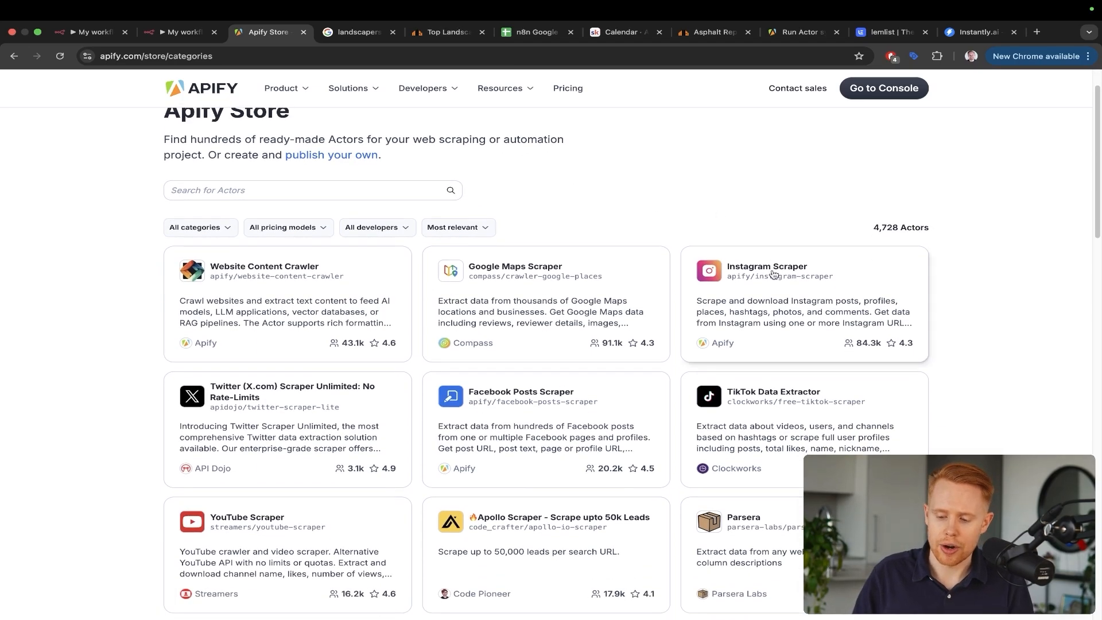
scroll(620, 233, down, 3)
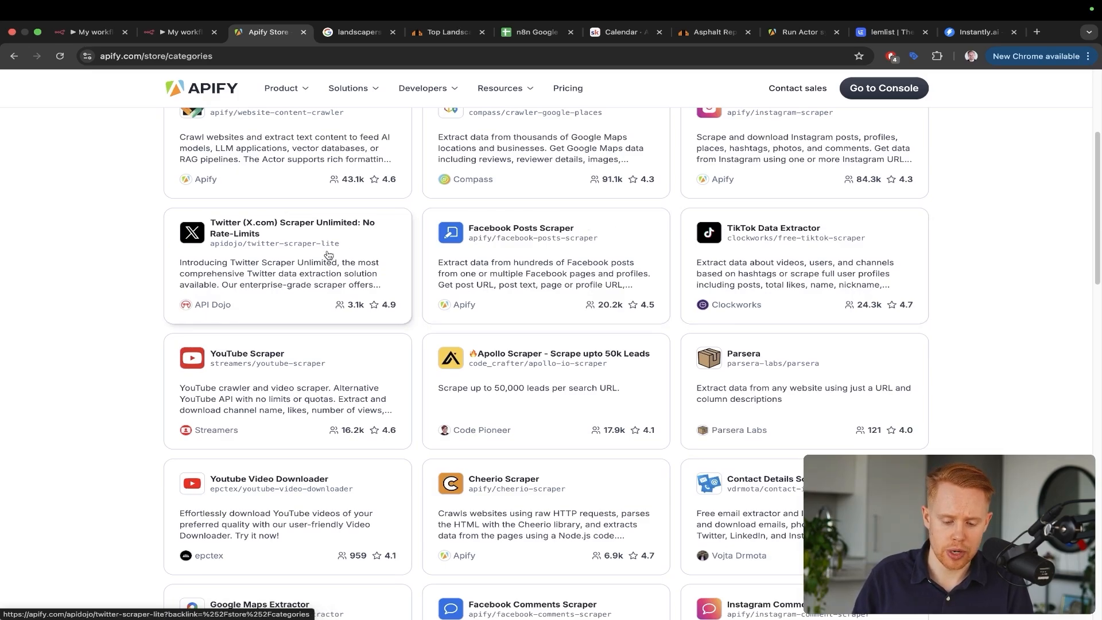
scroll(328, 255, down, 2)
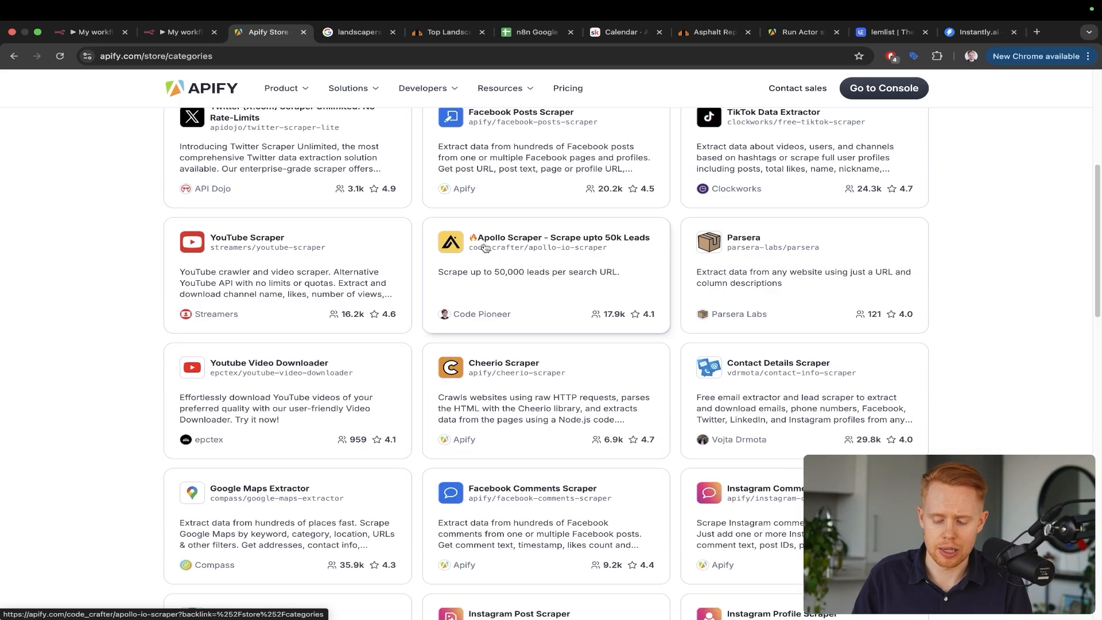
scroll(486, 248, down, 2)
scroll(588, 361, down, 3)
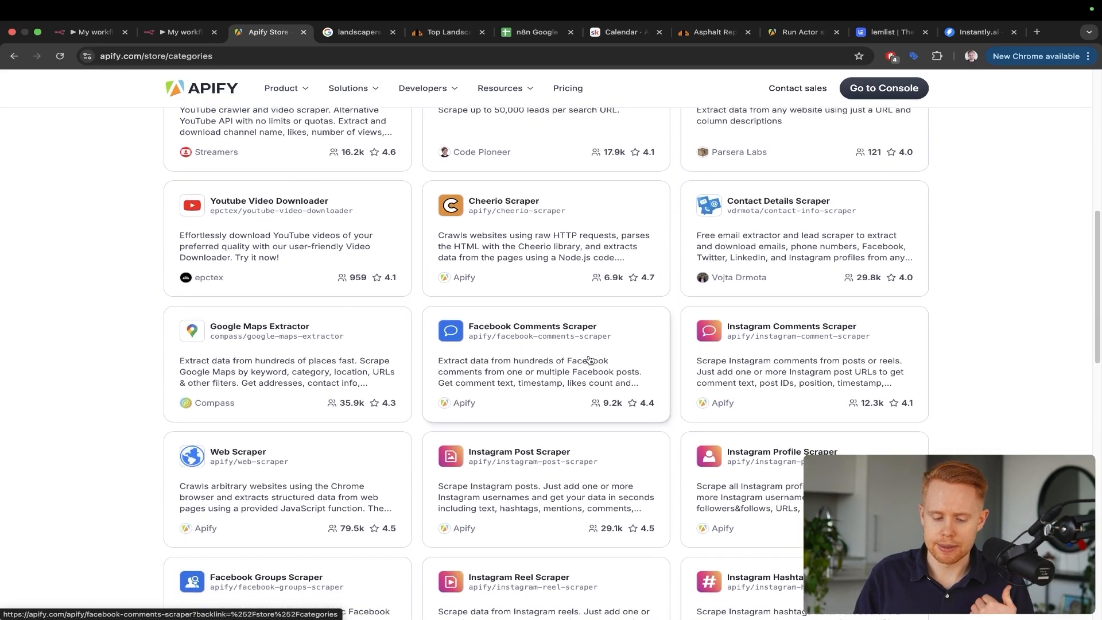
scroll(315, 268, down, 2)
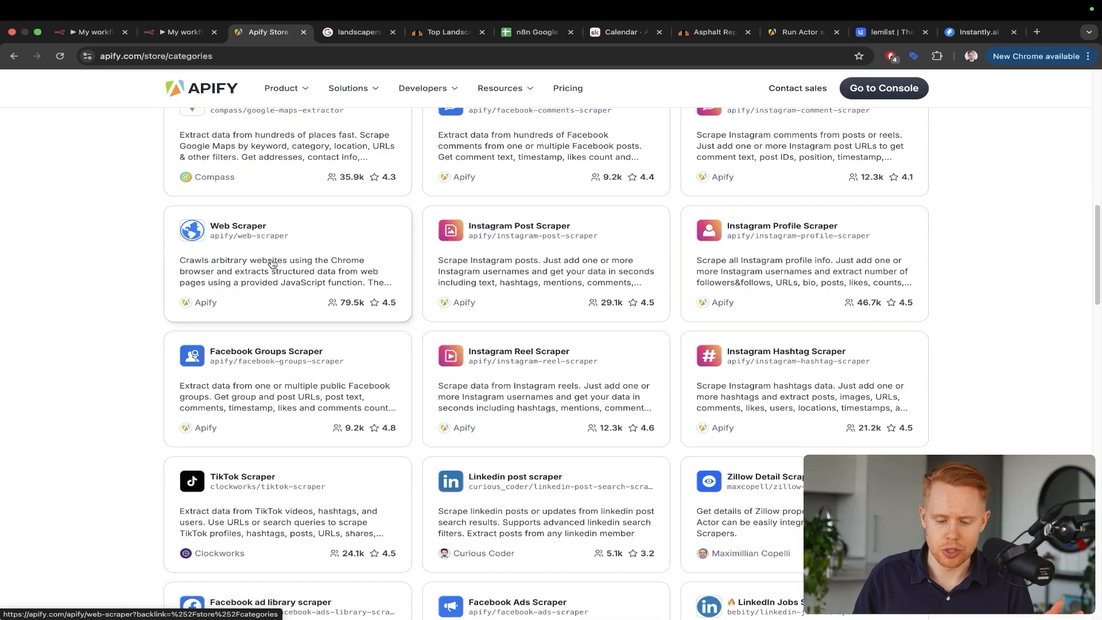
scroll(443, 360, down, 2)
scroll(444, 360, up, 12)
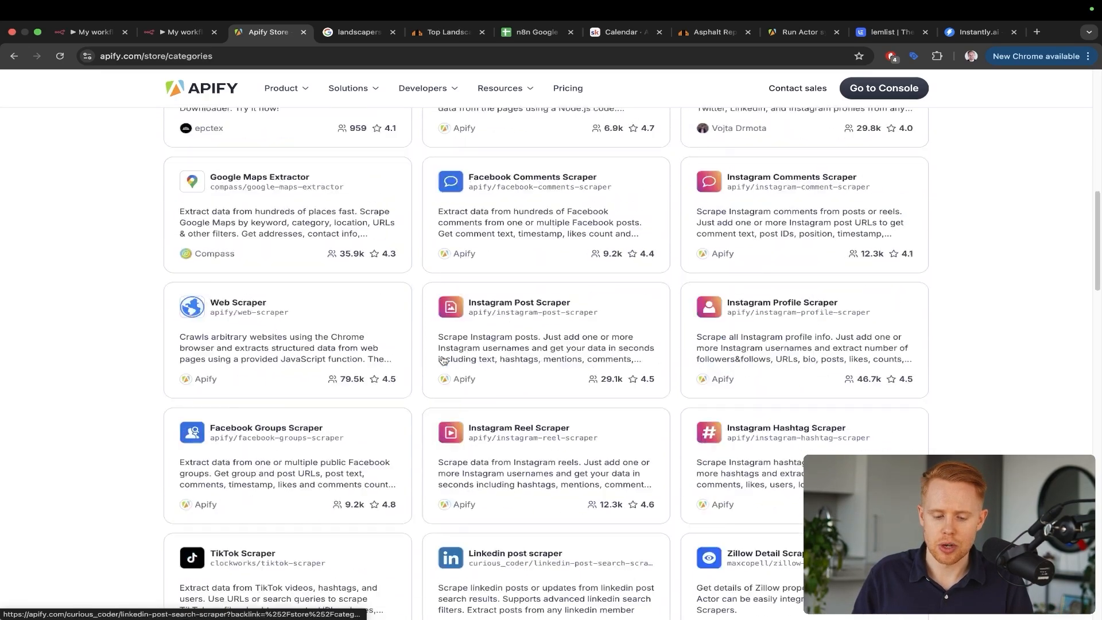
Filter Actors to Real estate, then News, then settle on E-commerce before returning to n8n
click(200, 279)
scroll(198, 493, down, 3)
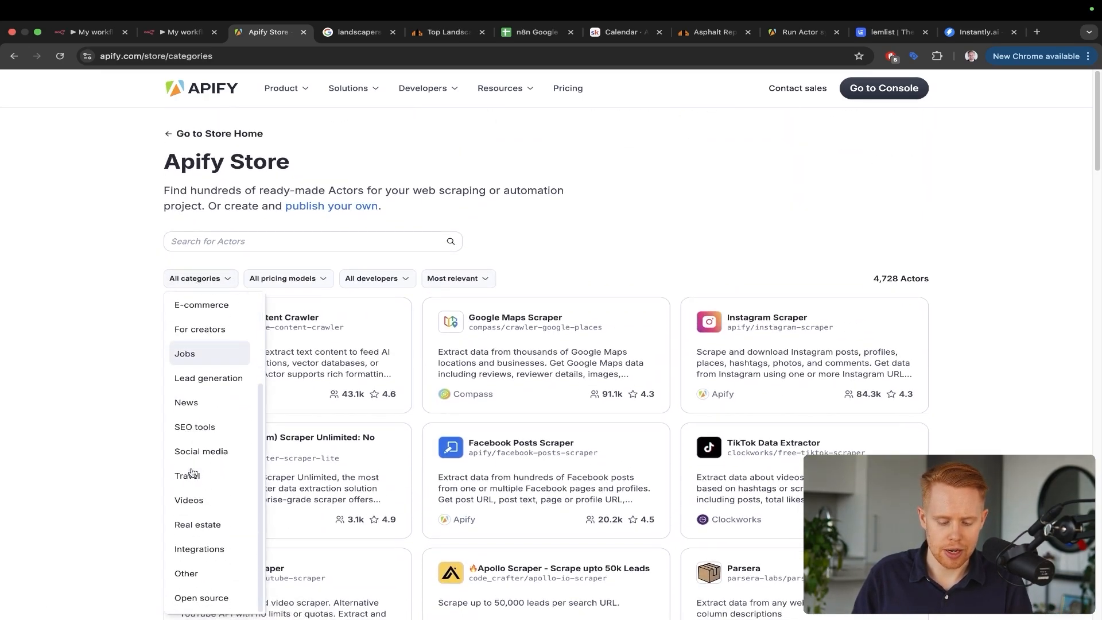
click(197, 524)
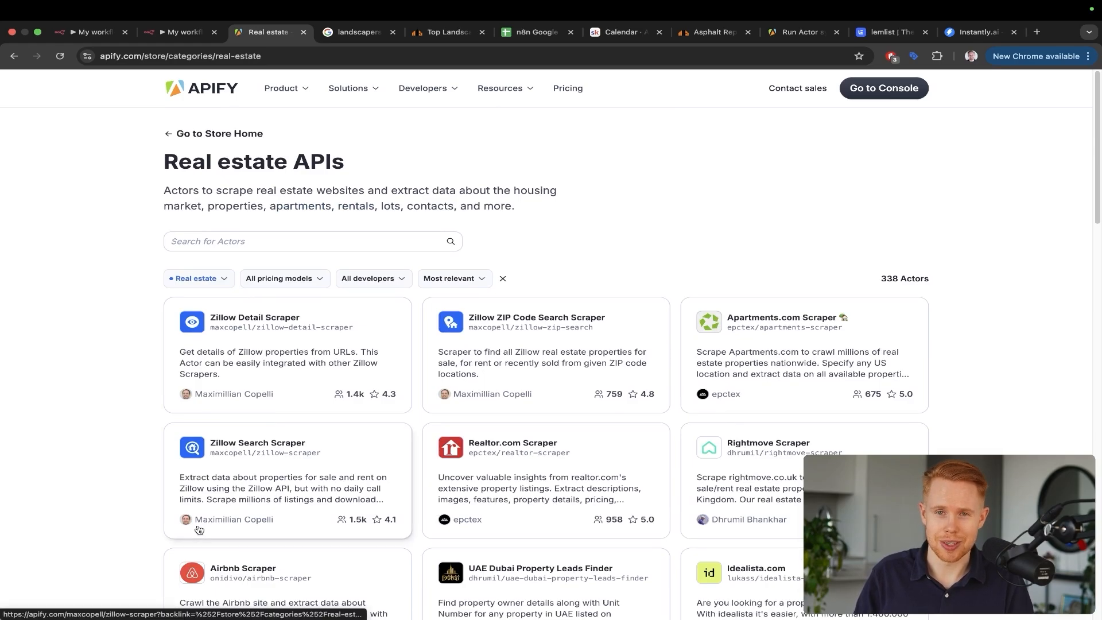
click(205, 281)
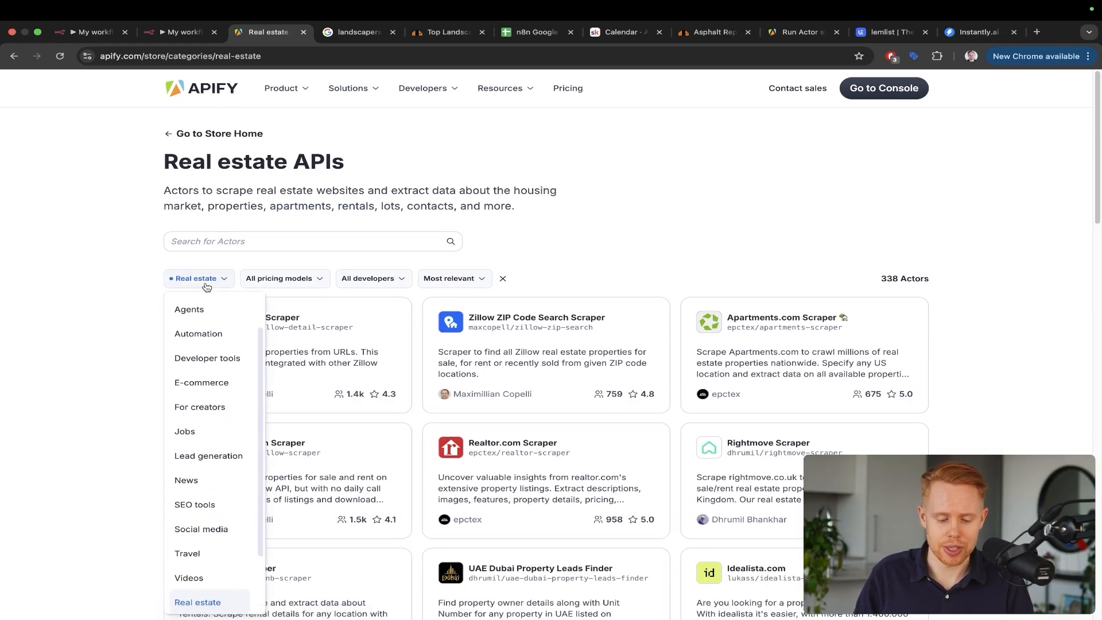
click(197, 487)
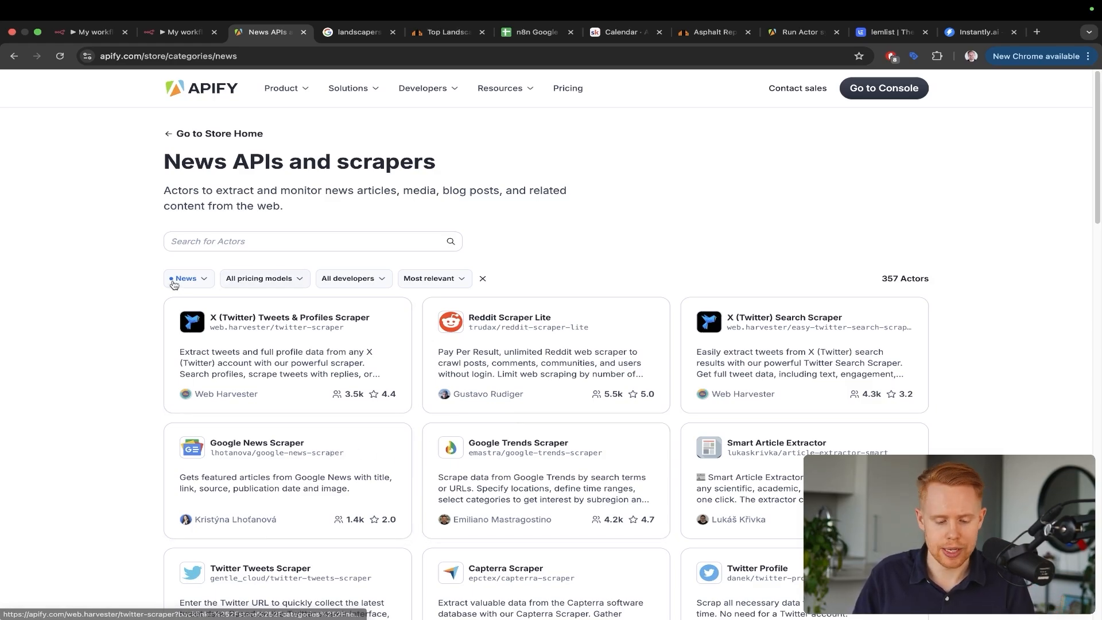
click(175, 279)
click(200, 430)
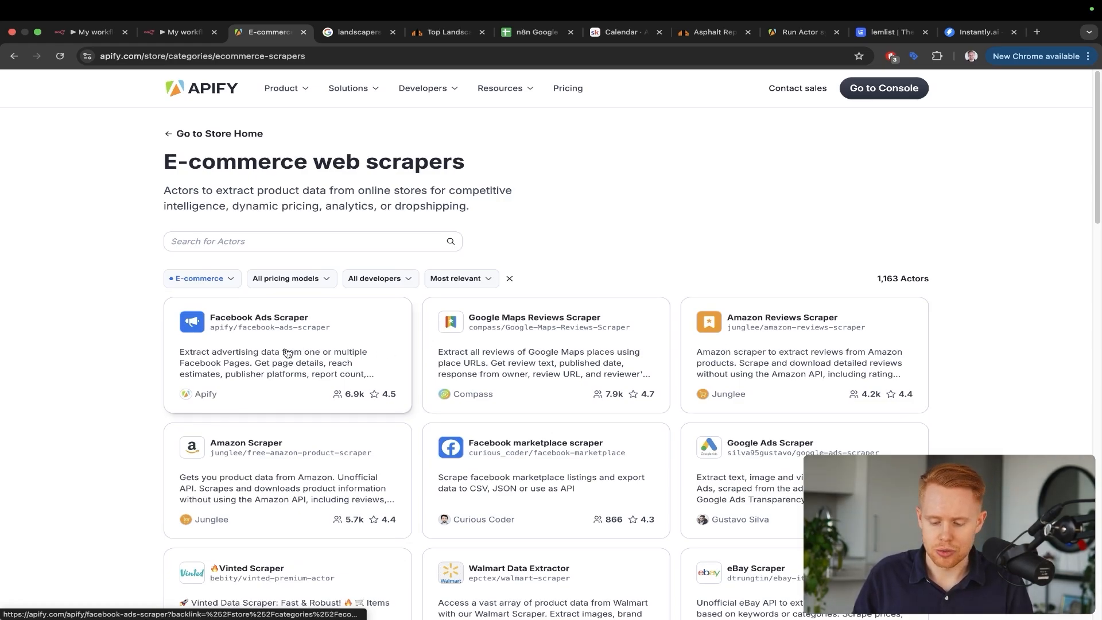
click(200, 280)
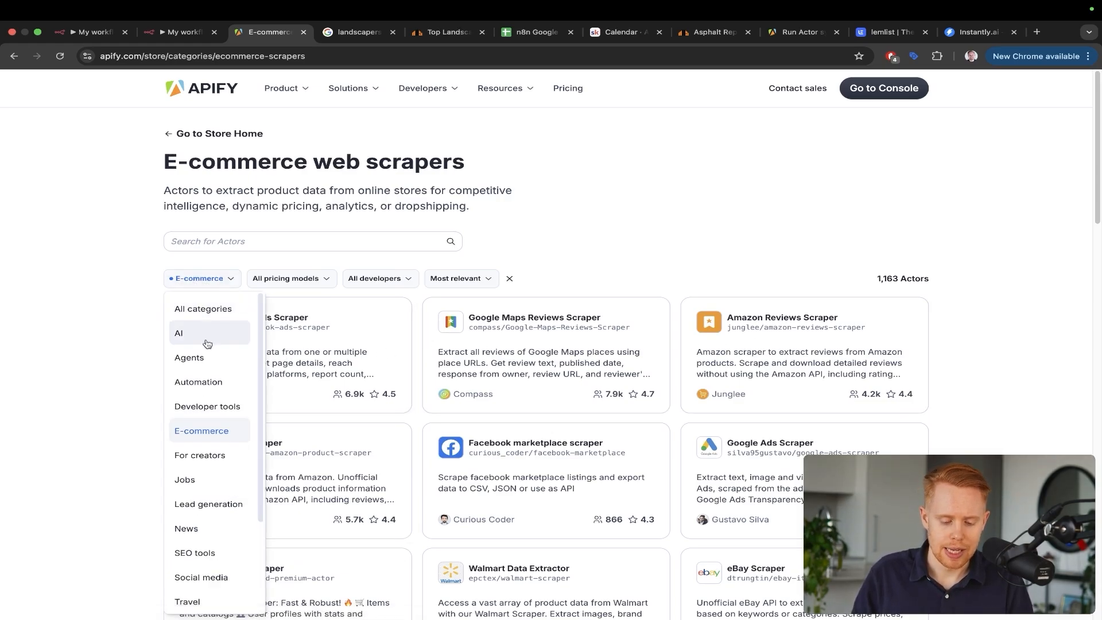
click(111, 332)
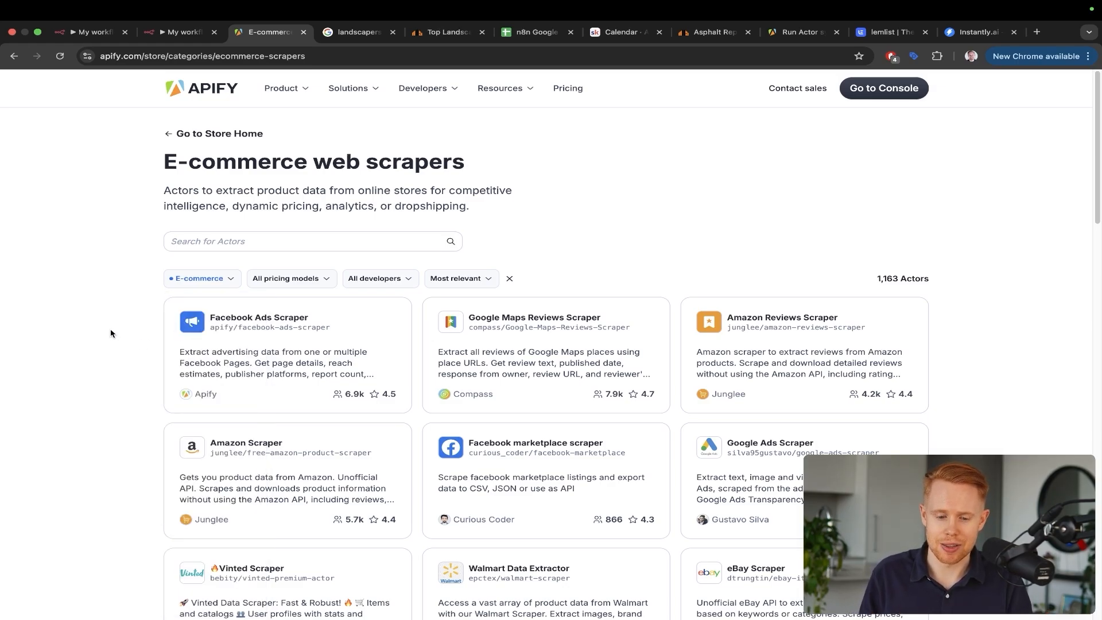
key(ctrl+shift+Tab)
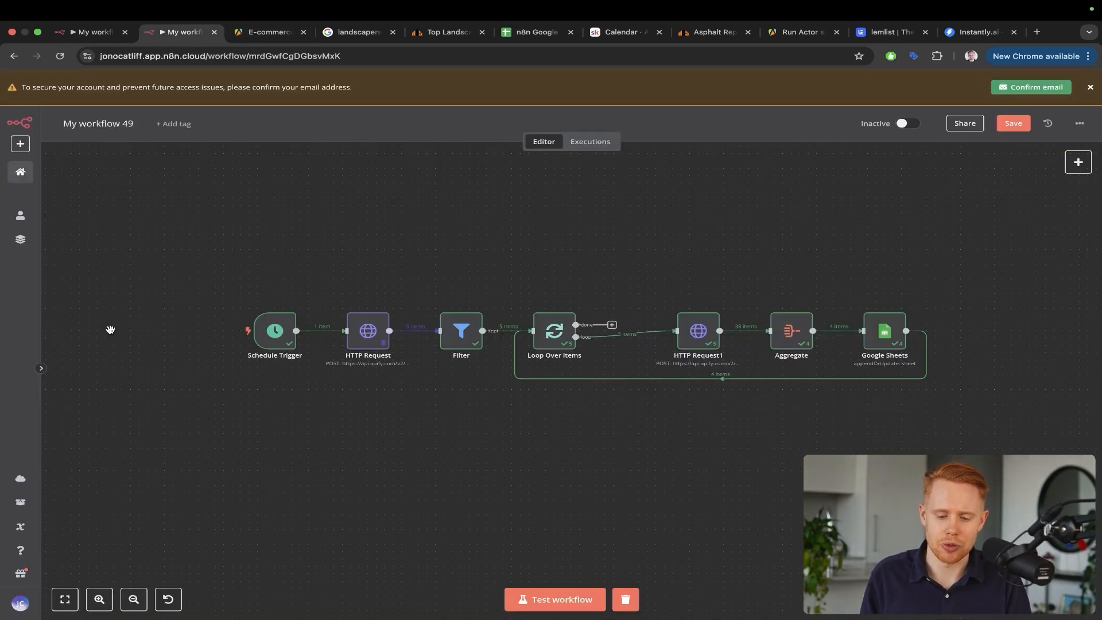
Check the Apify E-commerce page, return to n8n, and draw an arrow above Loop Over Items
key(ctrl+Tab)
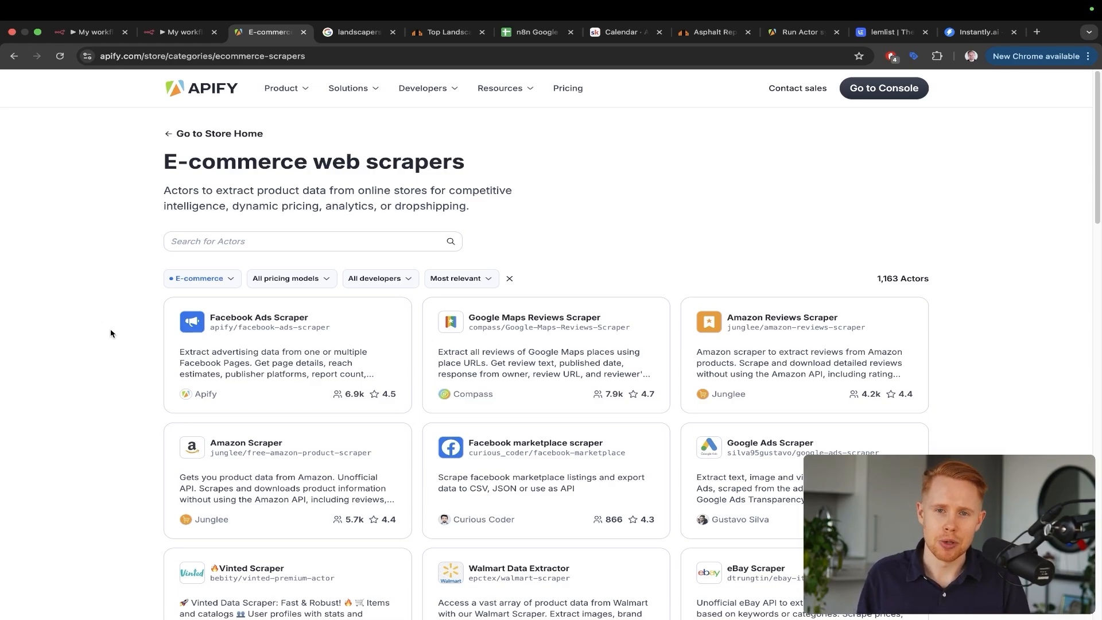
key(ctrl+shift+Tab)
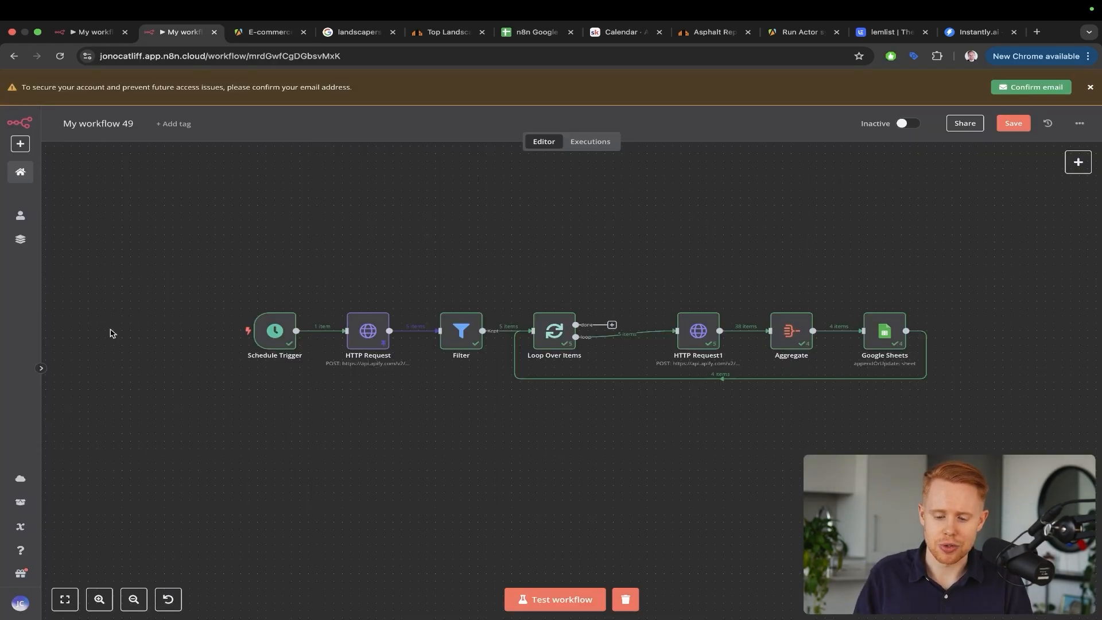
mouse_move(750, 98)
mouse_down()
mouse_move(615, 249)
mouse_move(600, 284)
mouse_up()
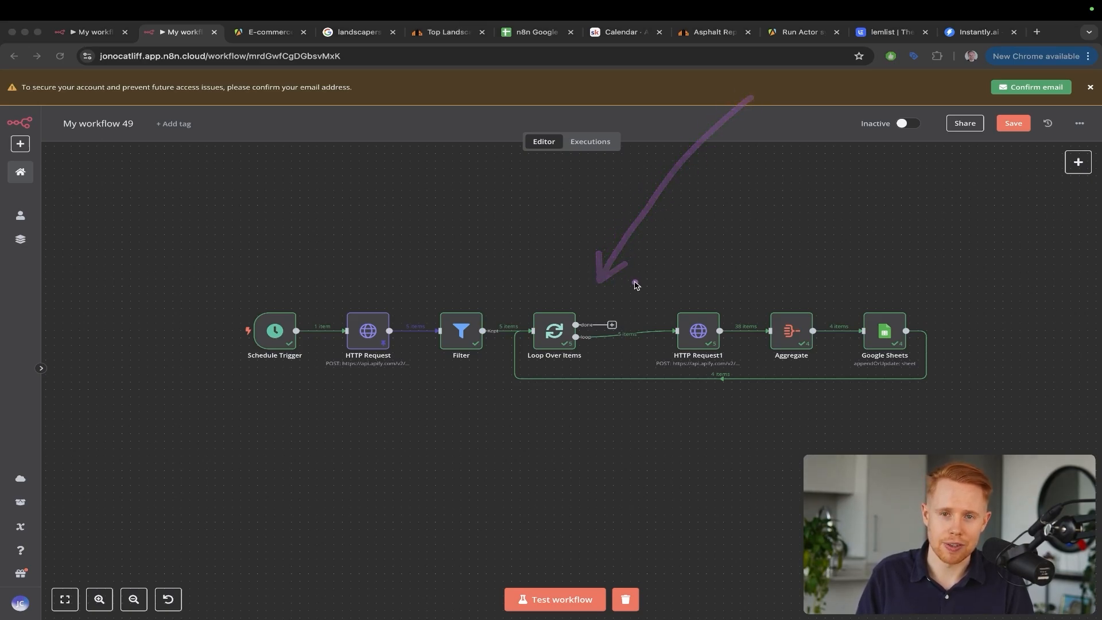
Point out the workflow's options menu with download and import, then dismiss it
drag(965, 330, 1075, 138)
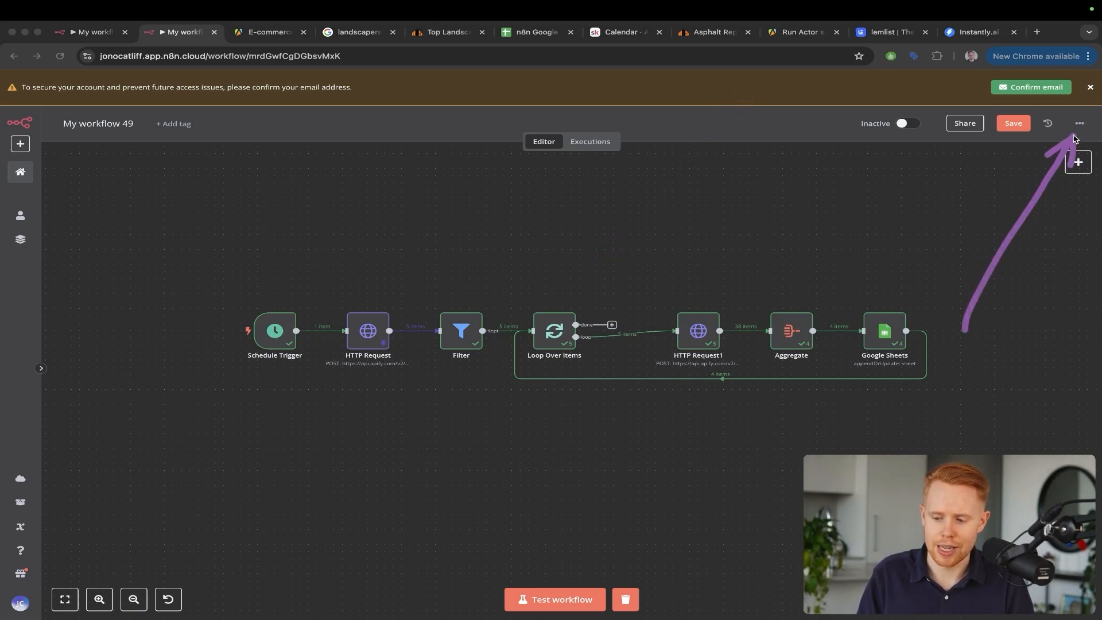
click(1078, 123)
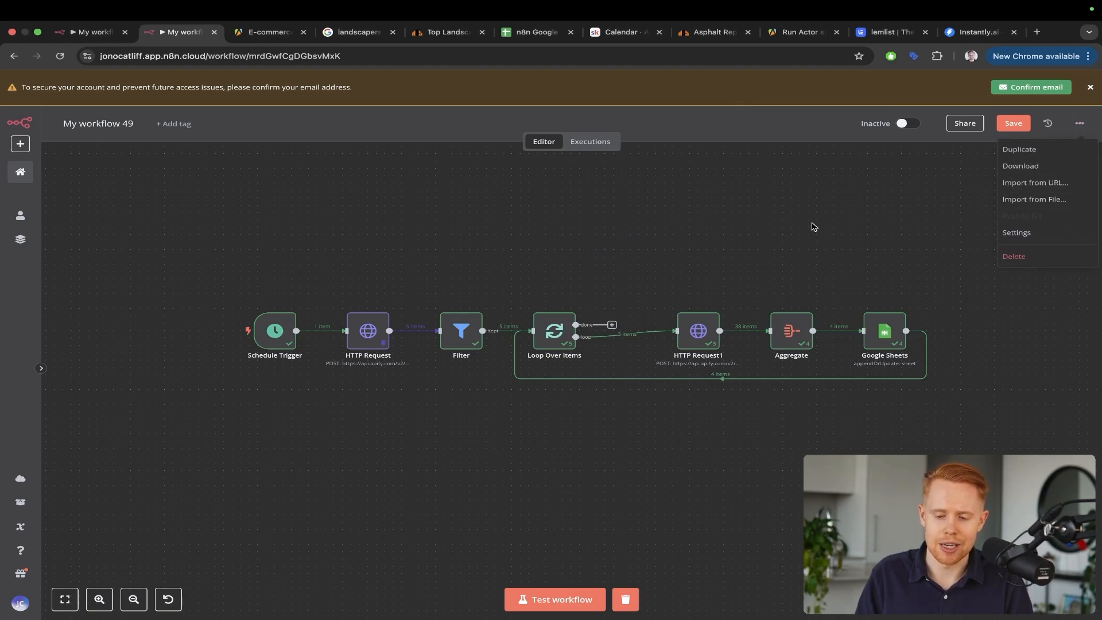
click(813, 226)
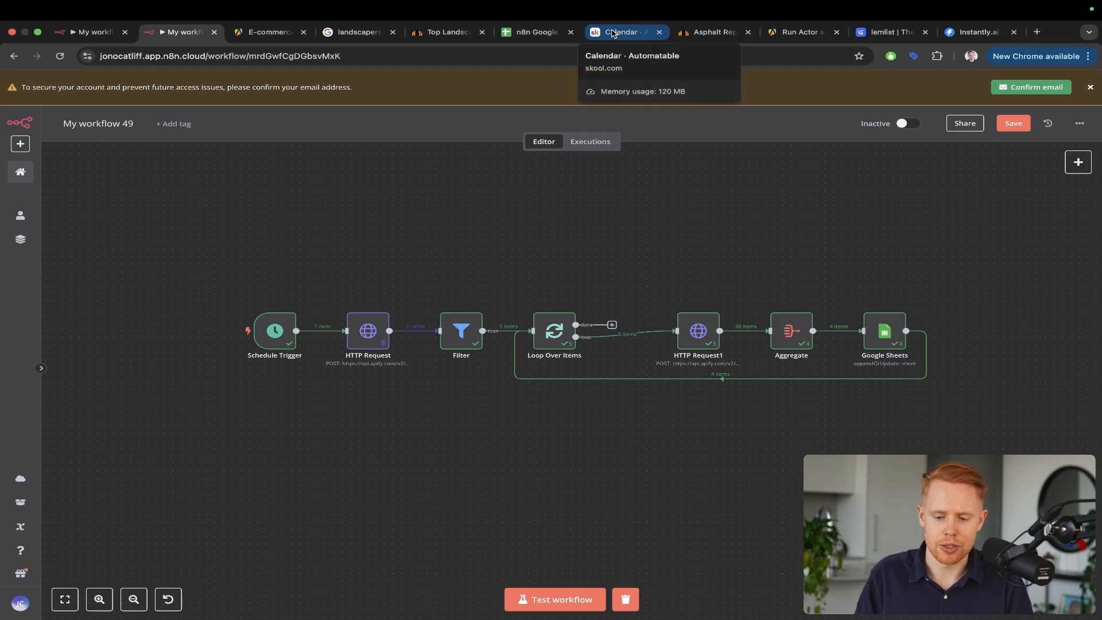
Browse the Automatable Skool community's About page and April 2025 calendar, then leave Skool
click(613, 33)
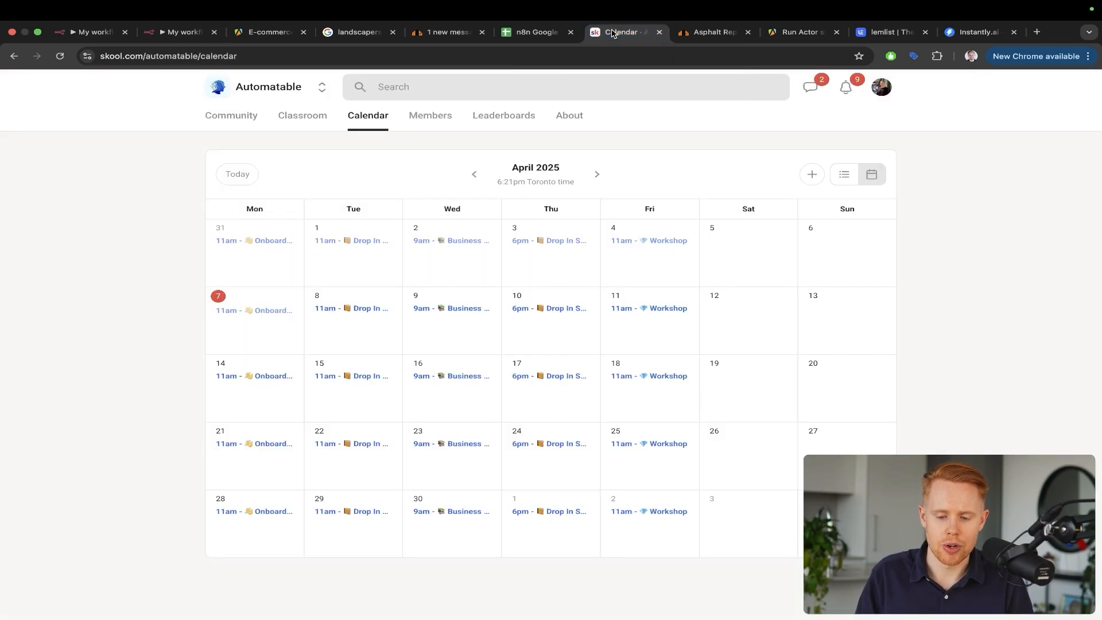
click(569, 117)
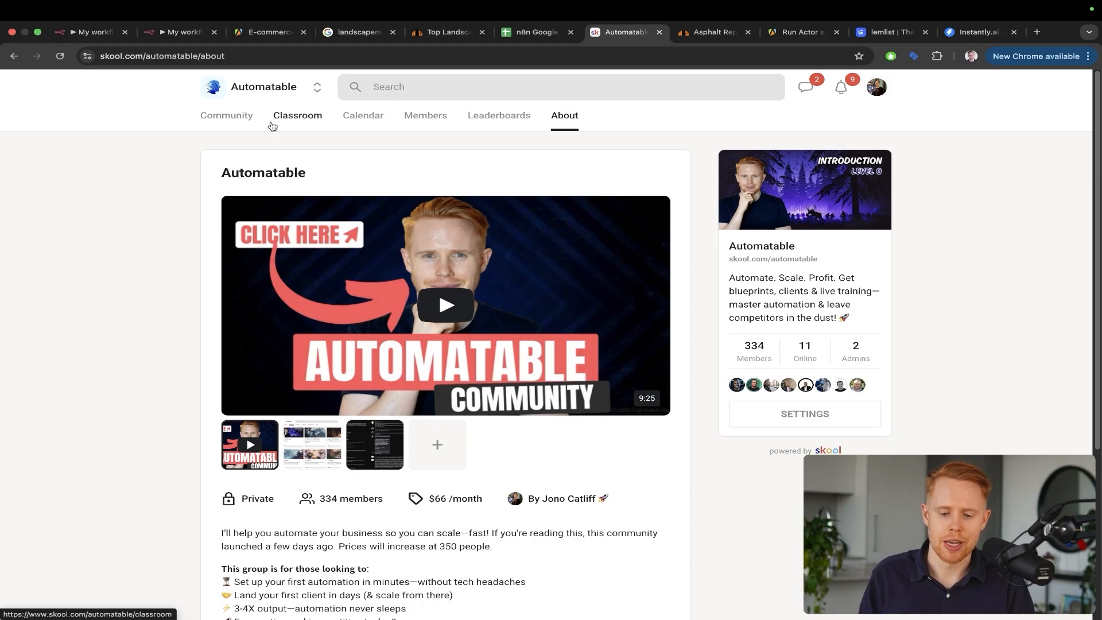
click(361, 116)
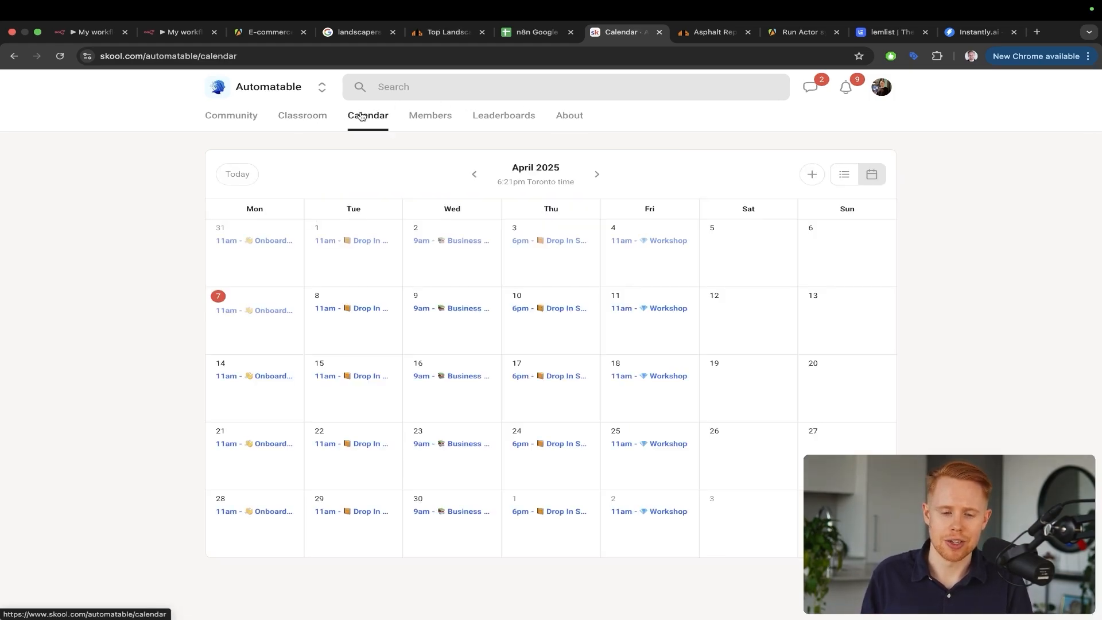
key(super+2)
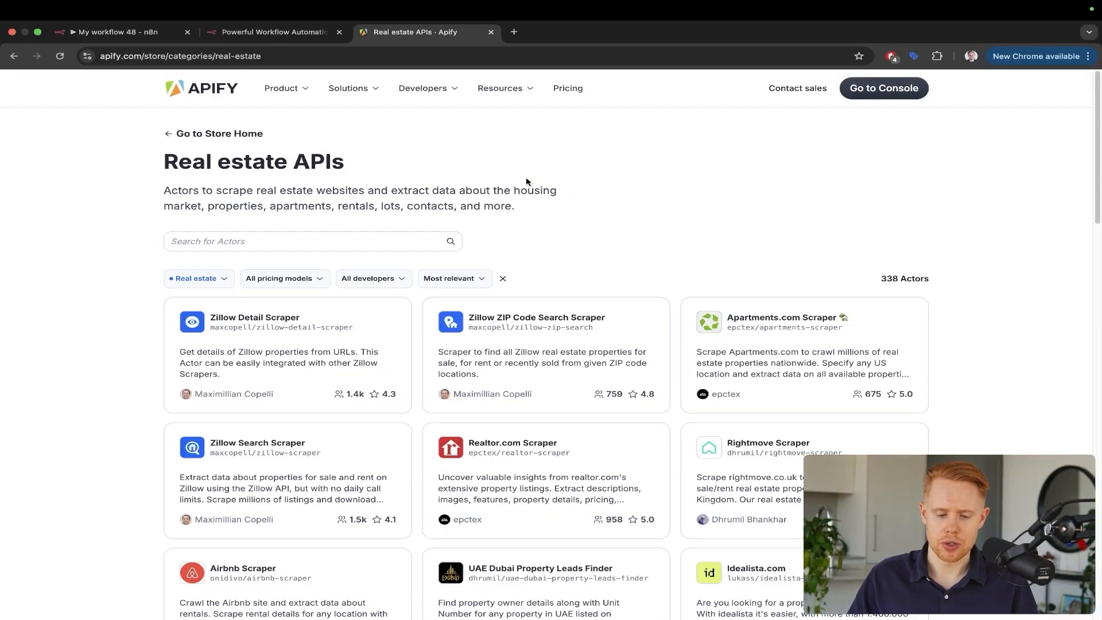
Register an Apify account with a new e-mail and password and confirm the welcome profile
drag(591, 232, 223, 109)
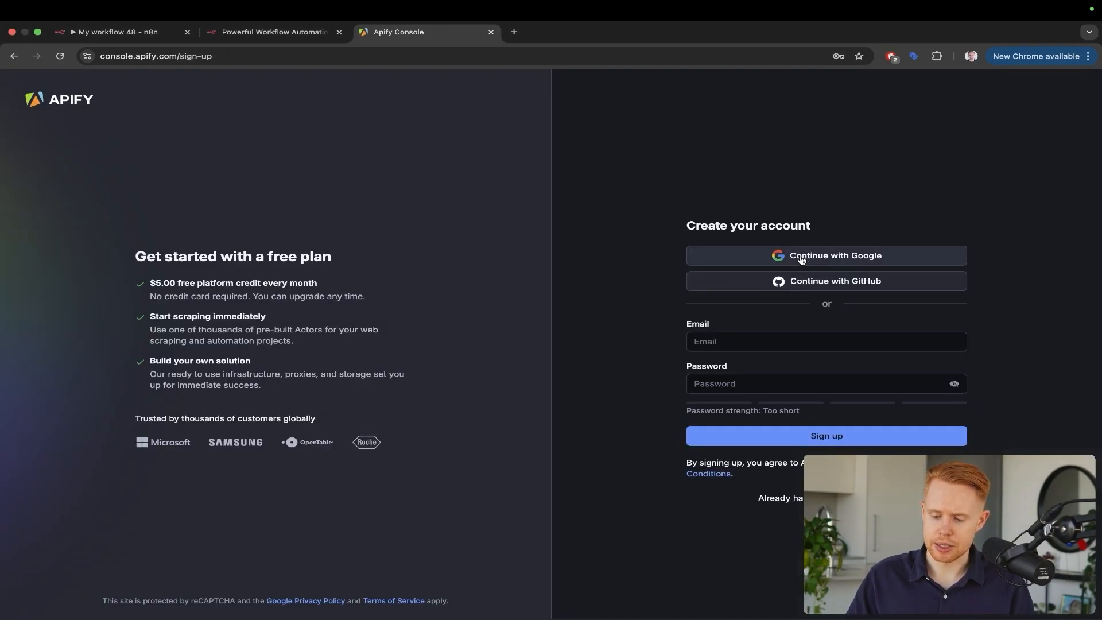
click(733, 342)
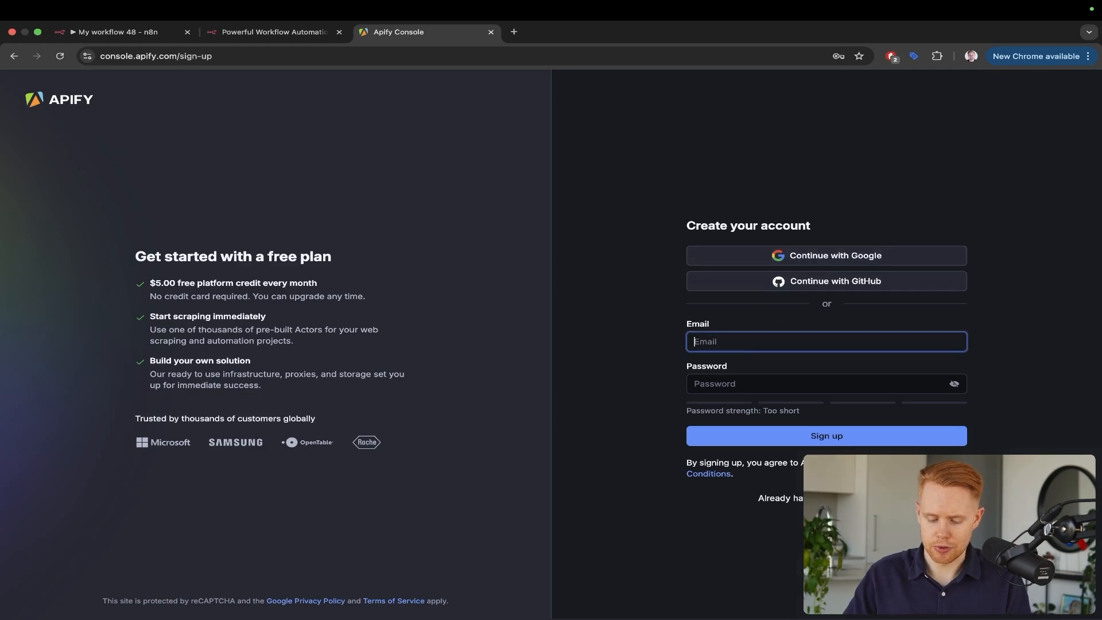
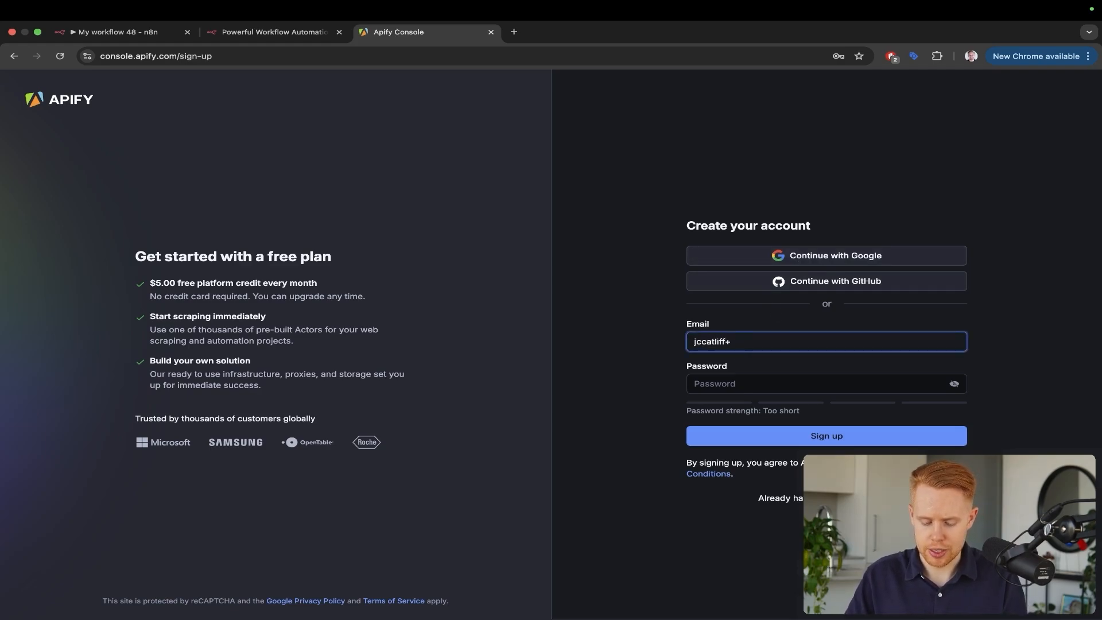
key(Tab)
text(a)
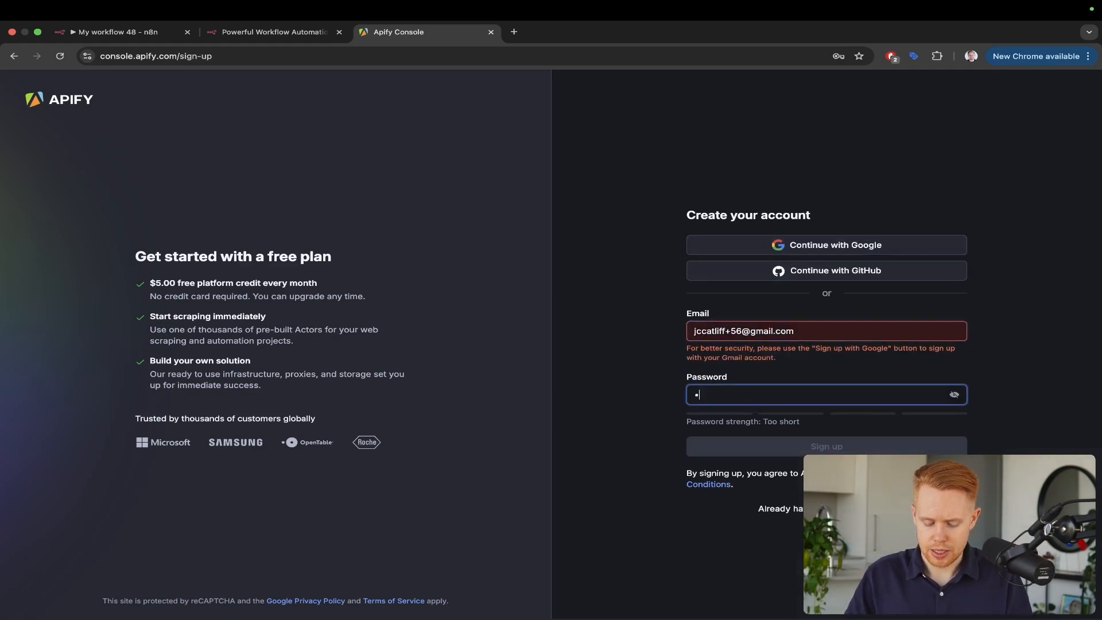
text(••••••)
key(super+a)
text(•••••)
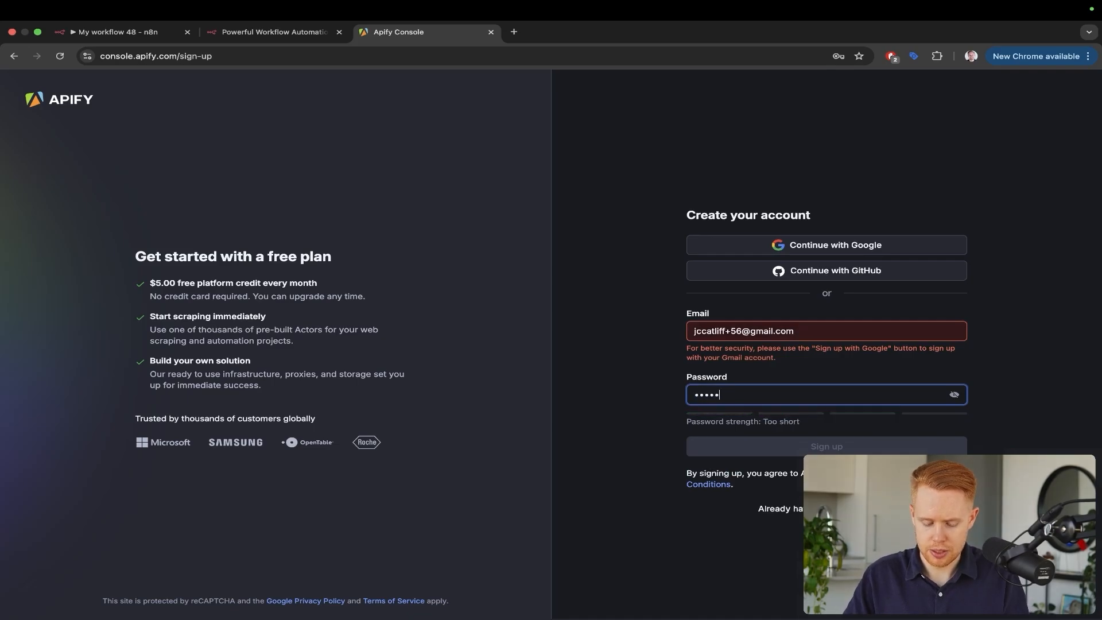
text(••••••)
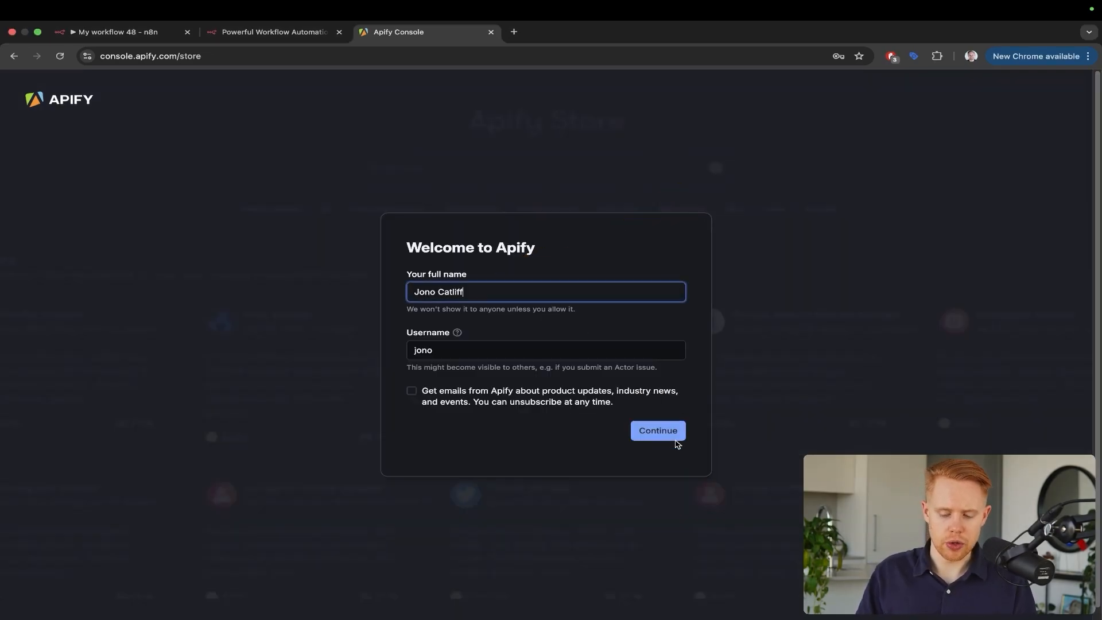
click(671, 434)
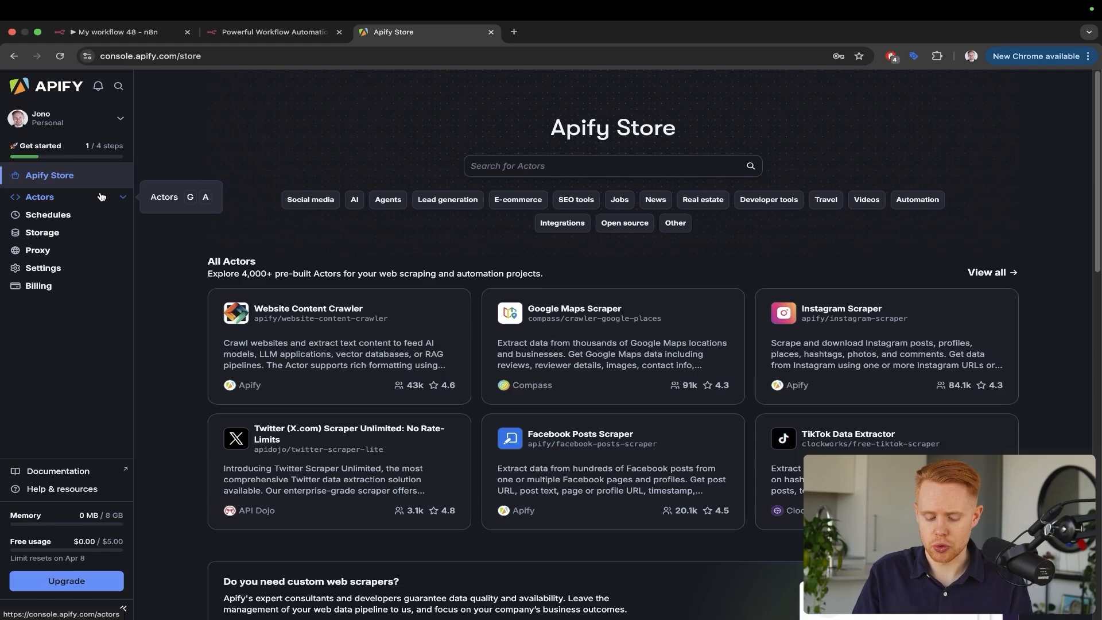
Search Google for 'landscapers in toronto' and open Weed Away Lawn Care's details from the business list
key(super+t)
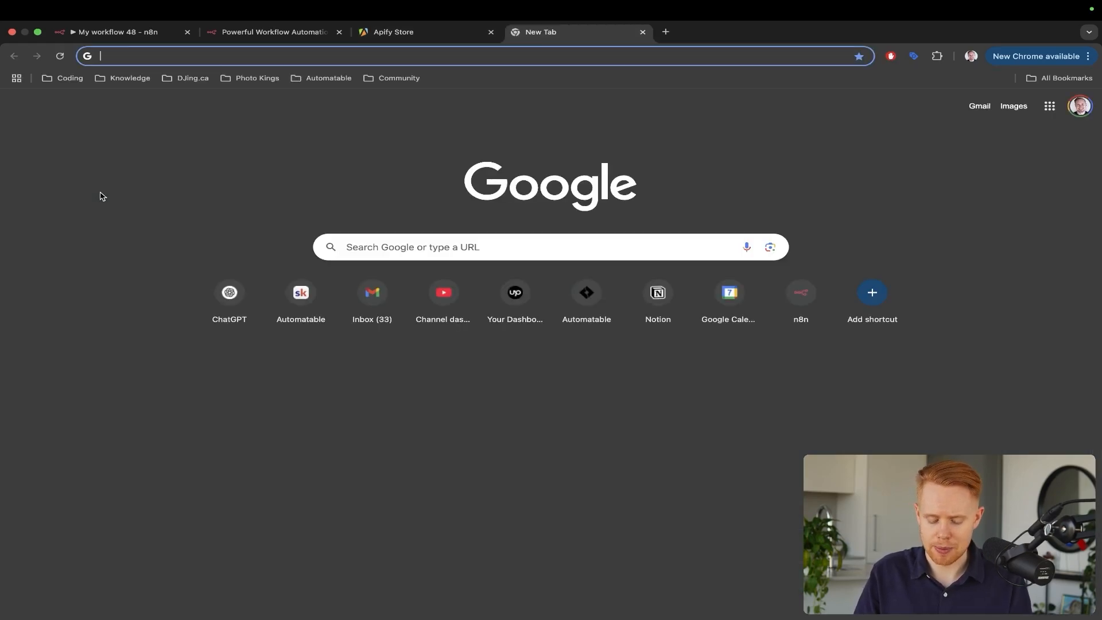
text(landscapers in toro)
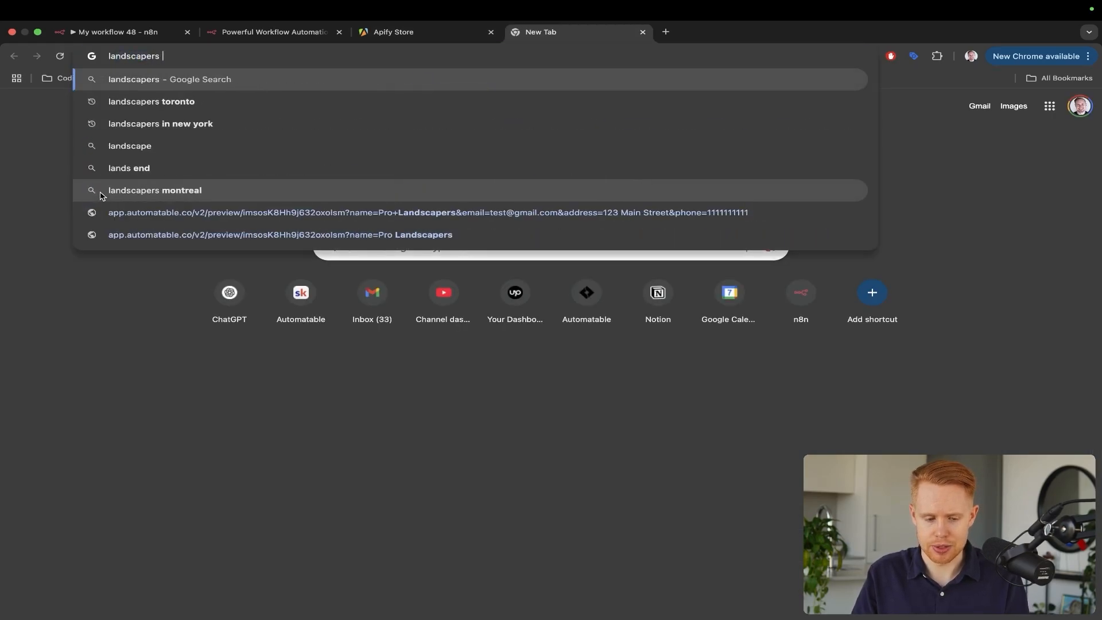
text(nto)
key(Return)
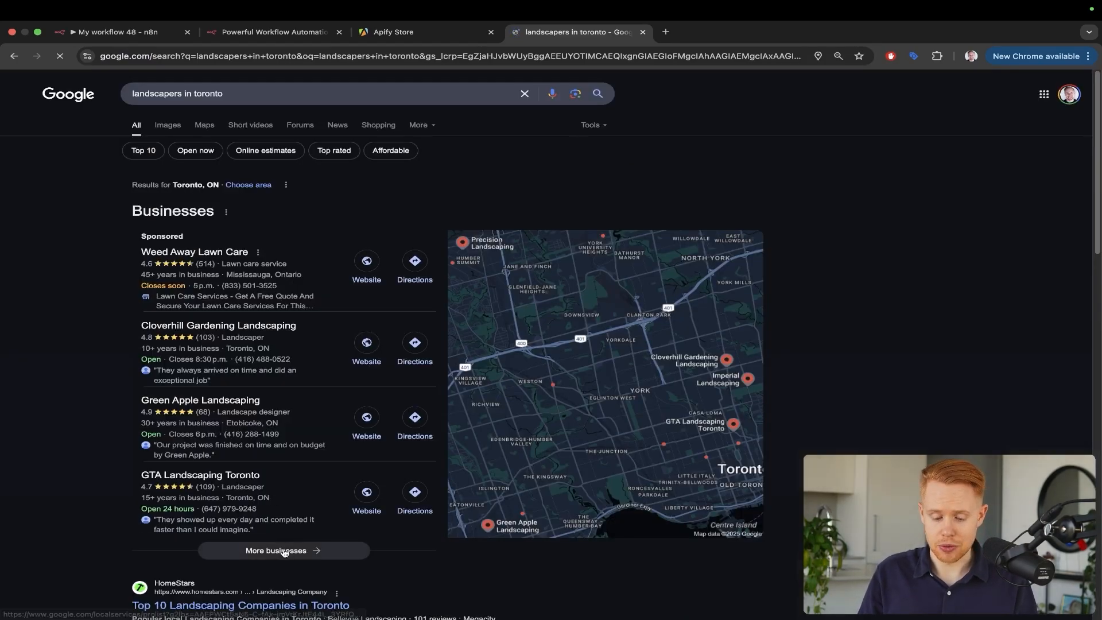
click(316, 236)
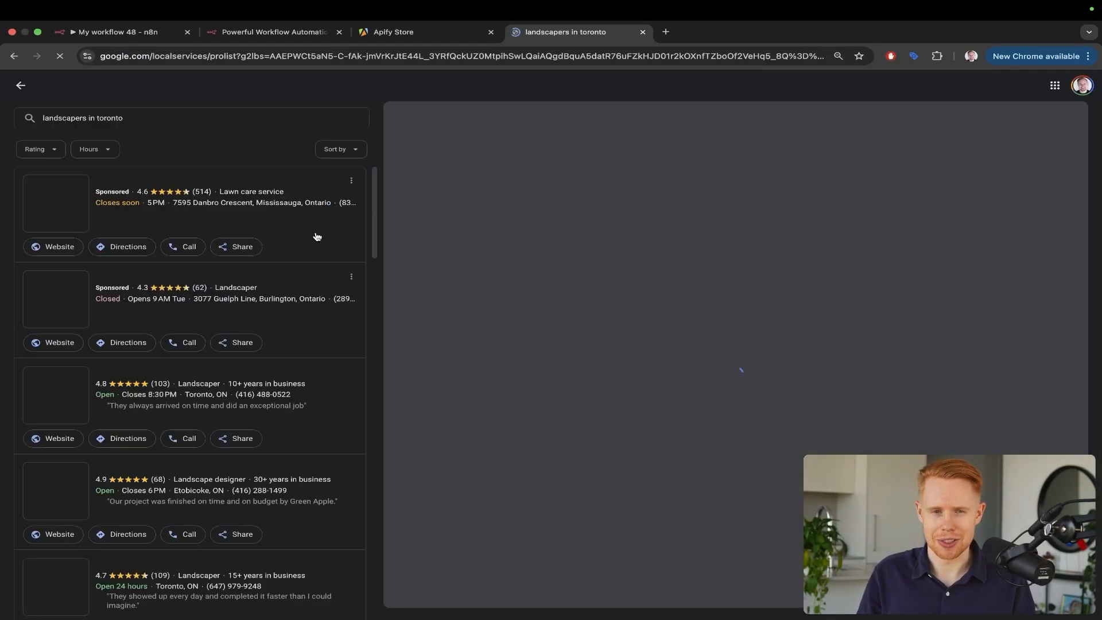
click(247, 198)
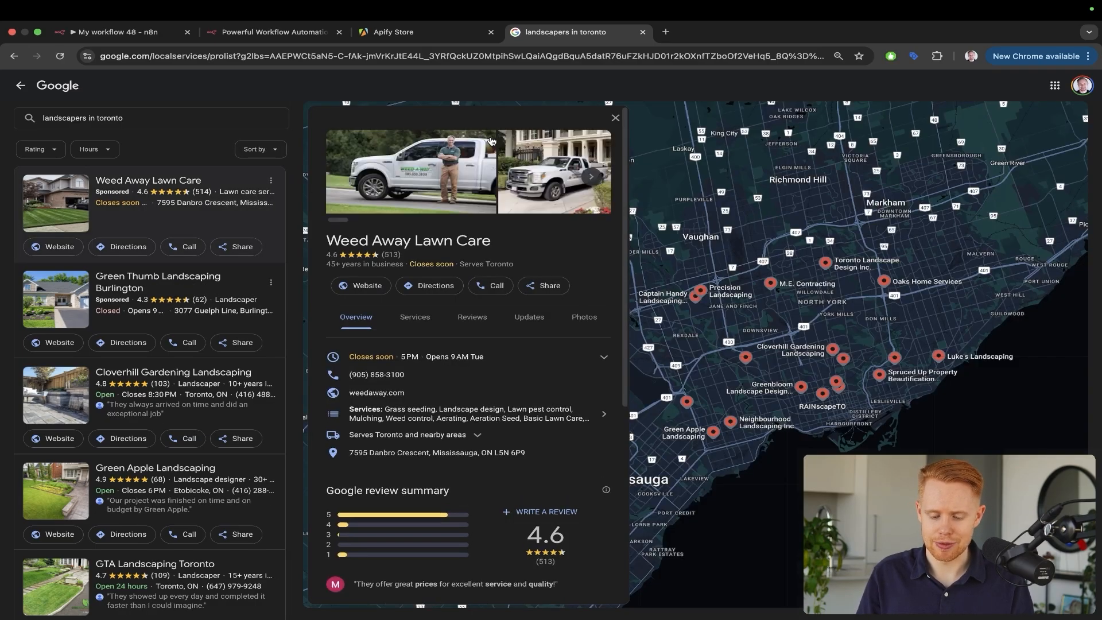
drag(492, 140, 369, 367)
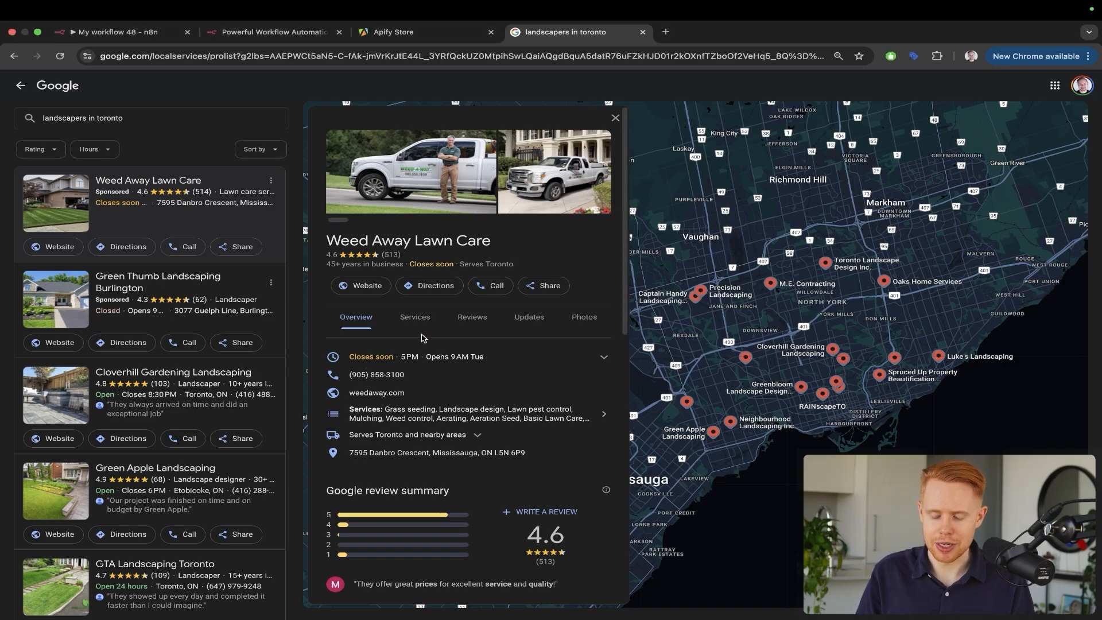
key(ctrl+shift+Tab)
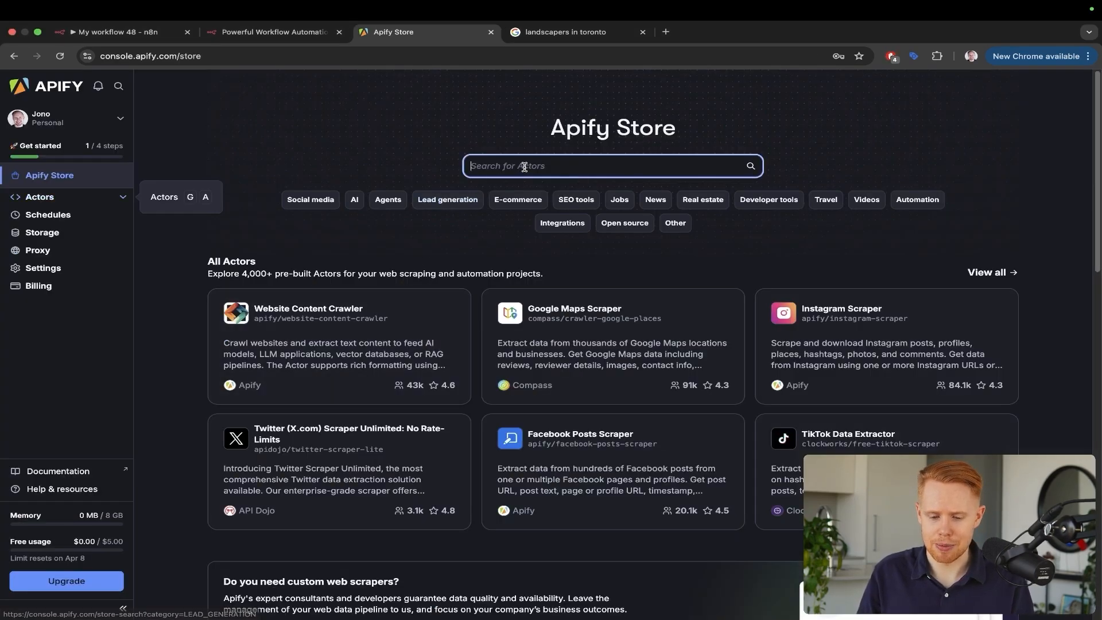
Search the Apify Store for 'google maps' to list its 99 matching Actors
click(524, 166)
text(google)
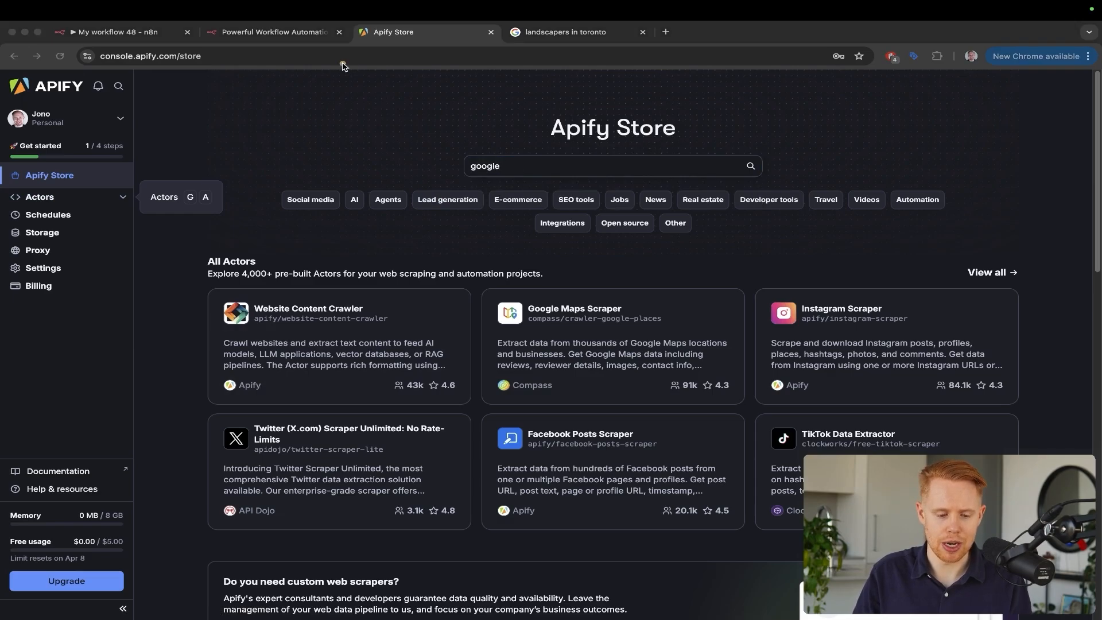
drag(342, 63, 159, 136)
key(Escape)
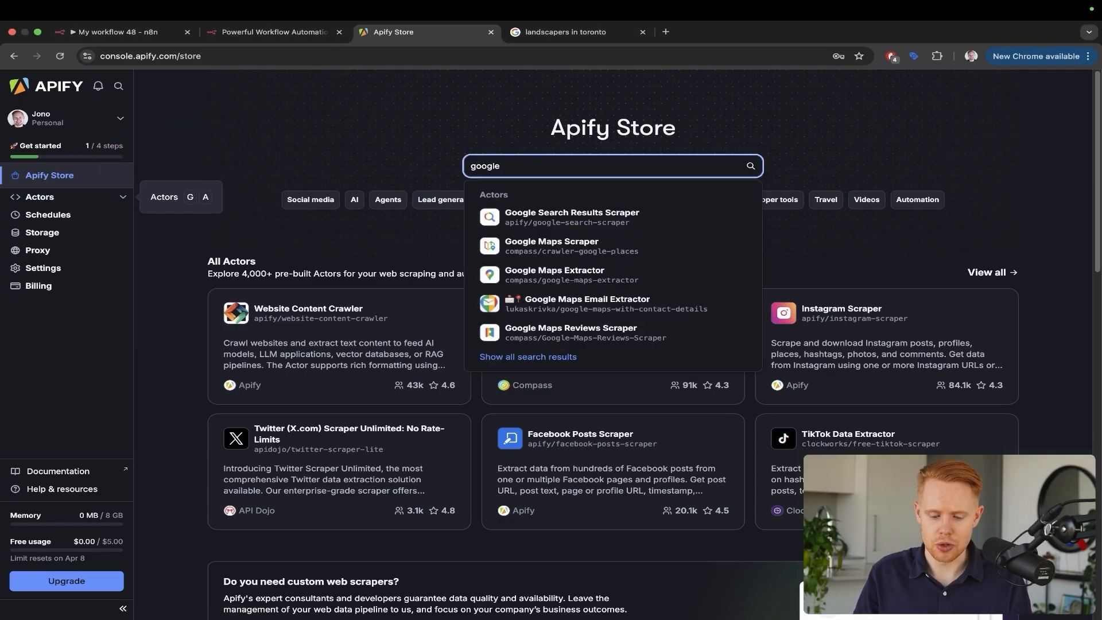
text(maps)
key(Return)
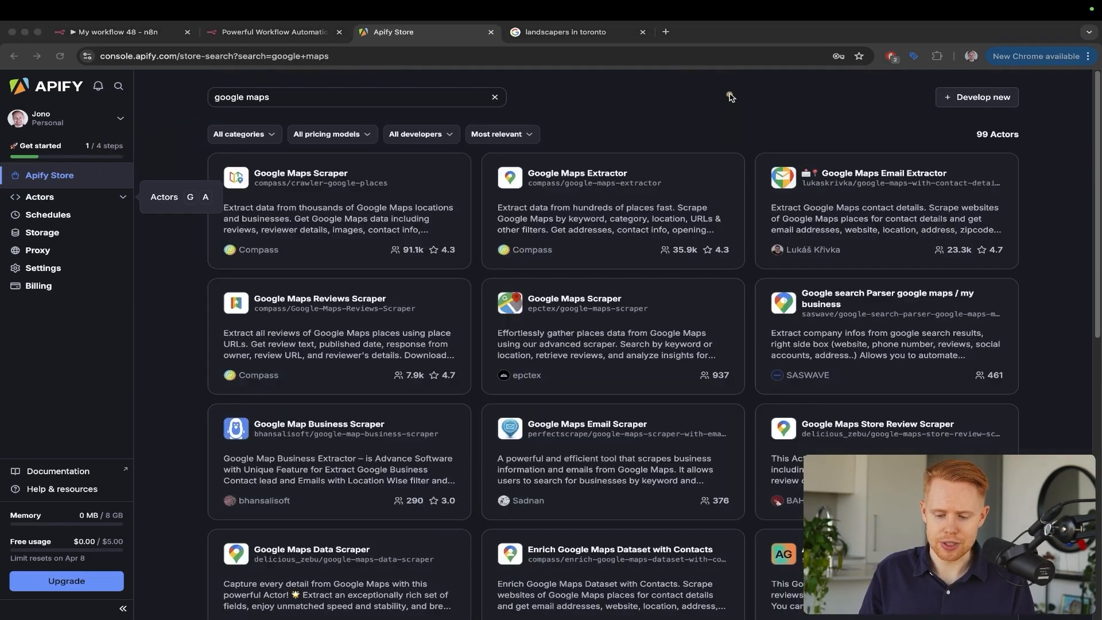
drag(730, 95, 696, 204)
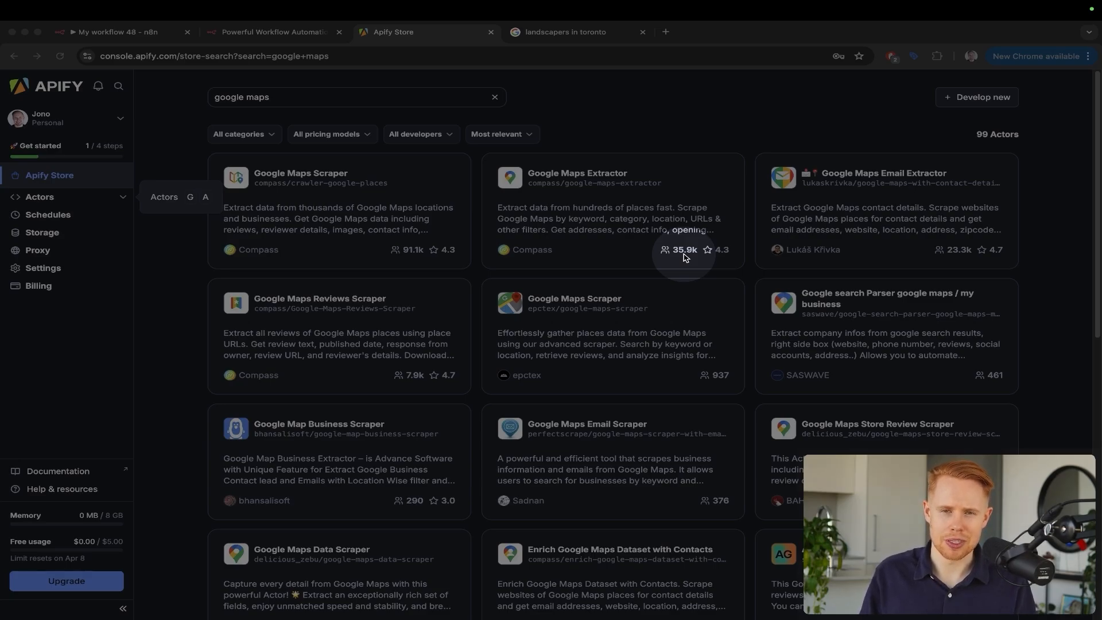
key(Escape)
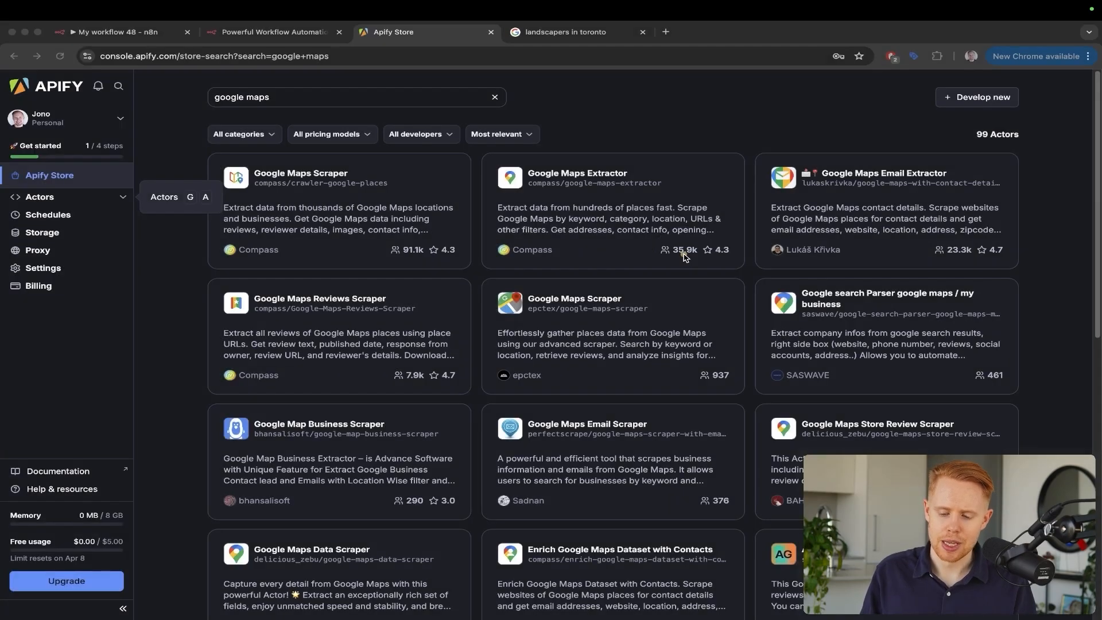
drag(706, 128, 624, 160)
key(Escape)
Open Google Maps Extractor and review its $6.00 per 1,000 results price and input fields
click(596, 175)
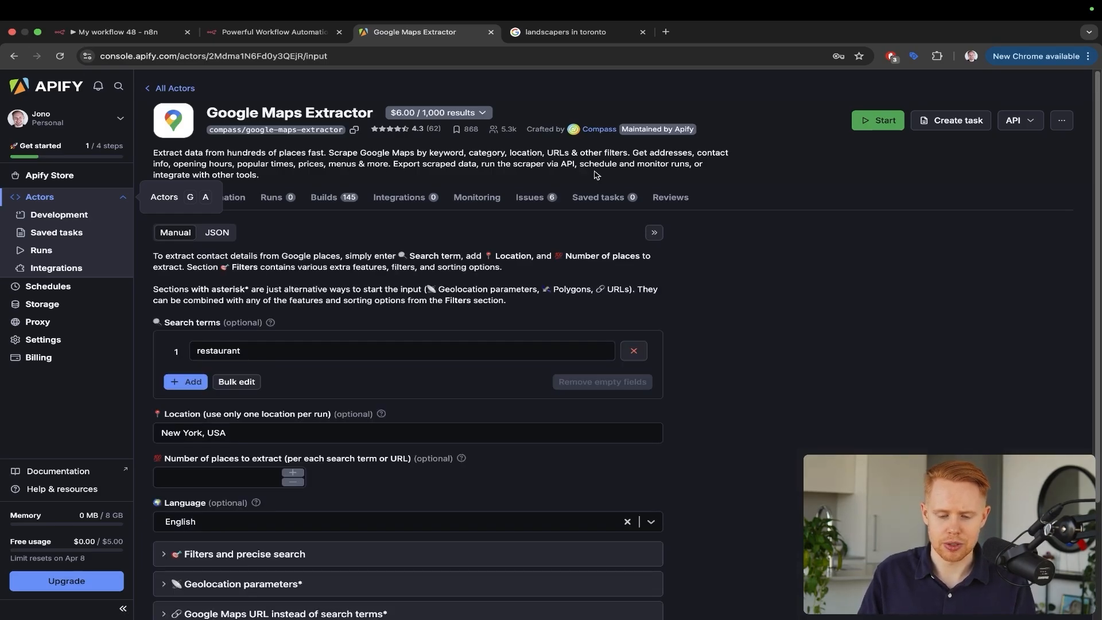
drag(519, 58, 436, 107)
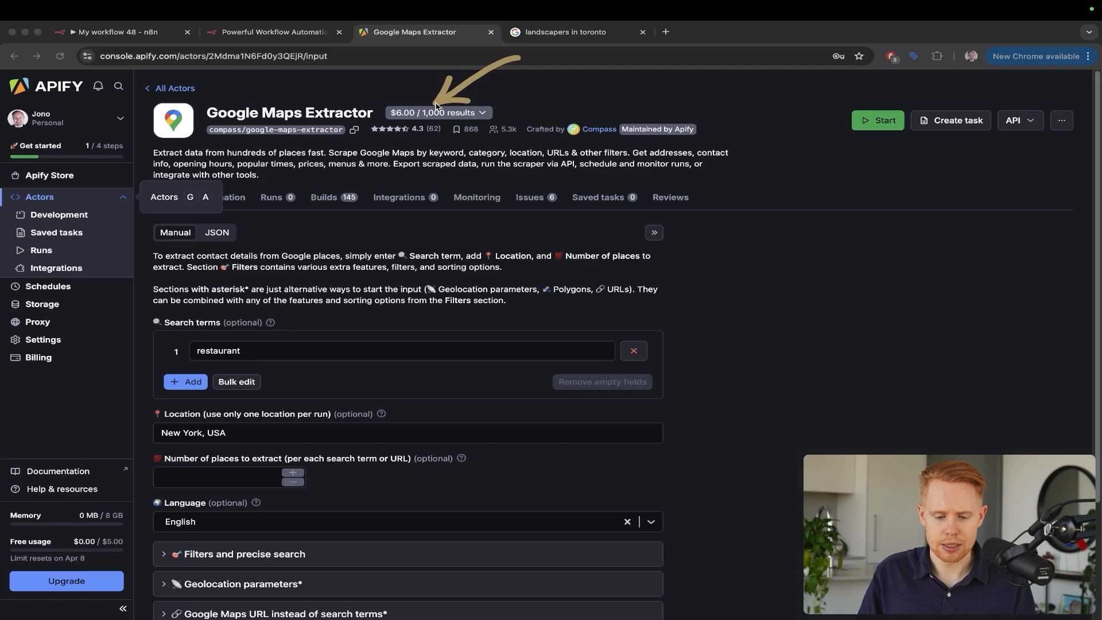
key(ctrl+s)
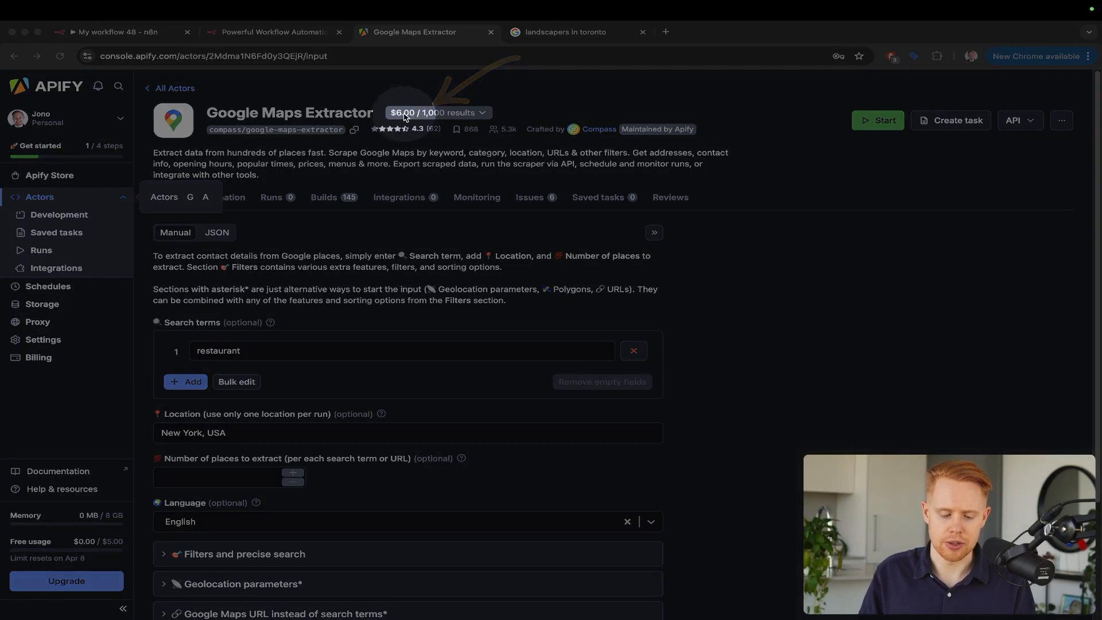
key(ctrl+s)
key(ctrl+s)
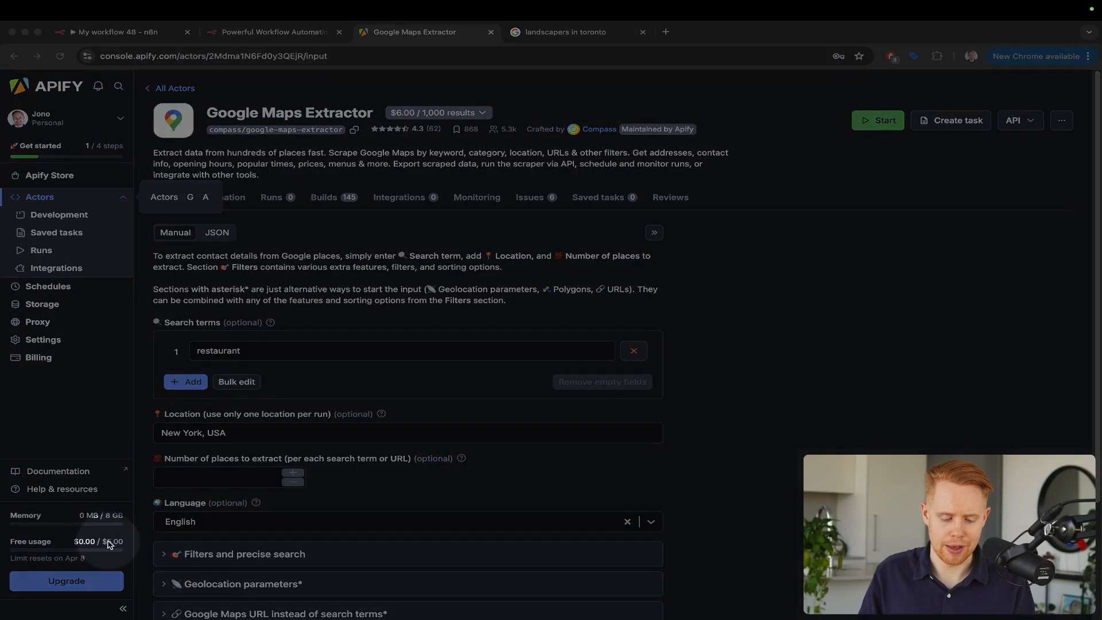
key(ctrl+s)
scroll(294, 381, down, 5)
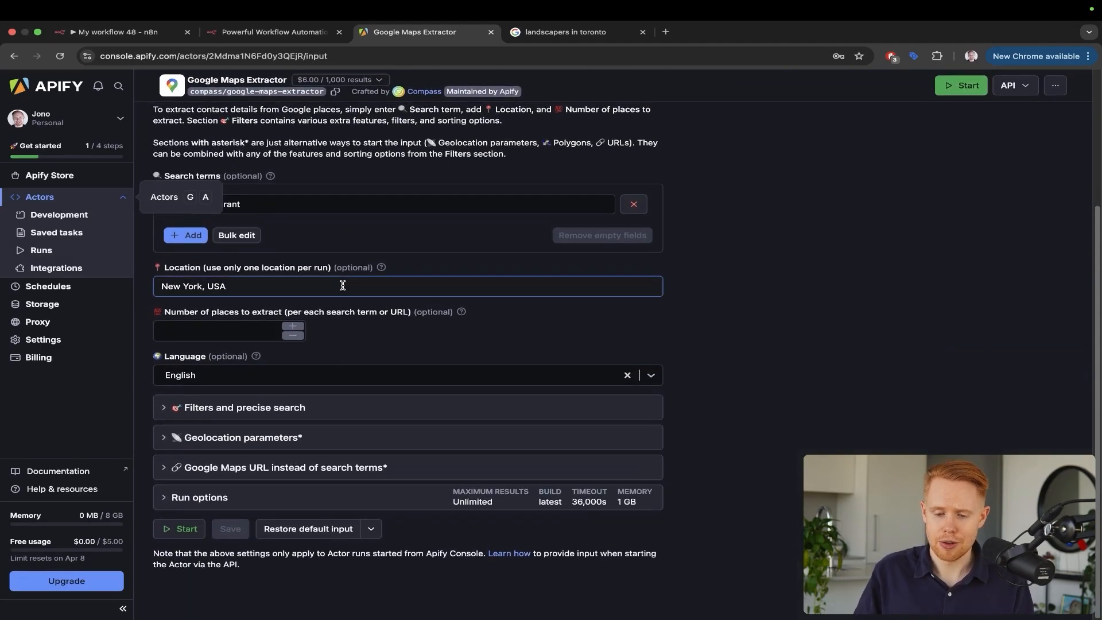
key(ctrl+Tab)
Mark Weed Away Lawn Care's listing with an arrow, then go back to the Google Maps Extractor input
key(ctrl+a)
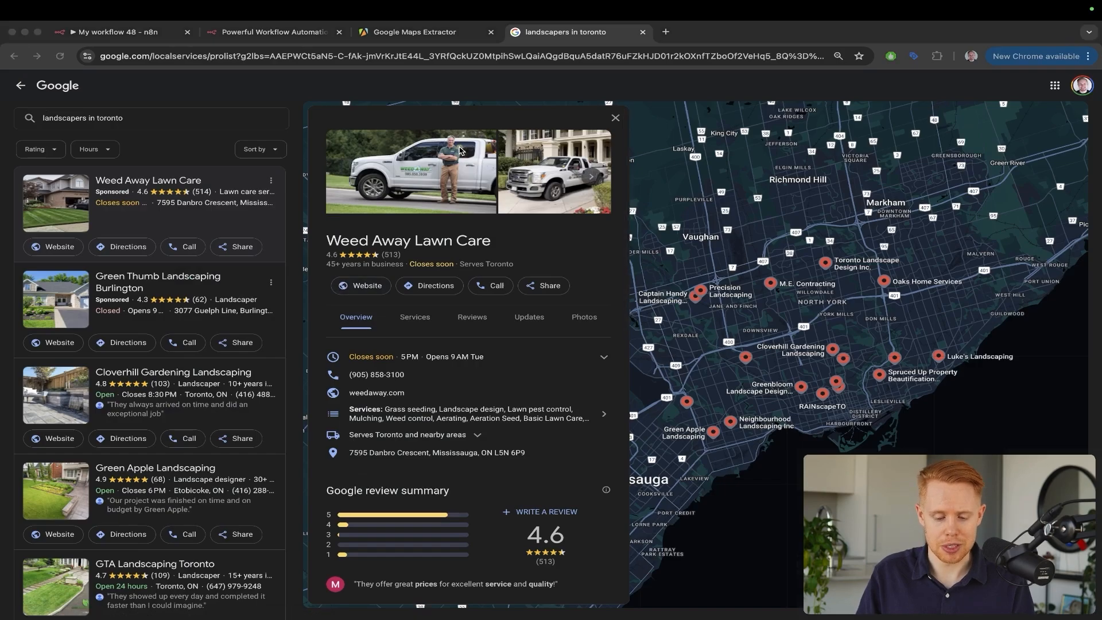
mouse_move(460, 148)
mouse_down()
mouse_move(420, 303)
mouse_move(388, 342)
mouse_up()
key(Escape)
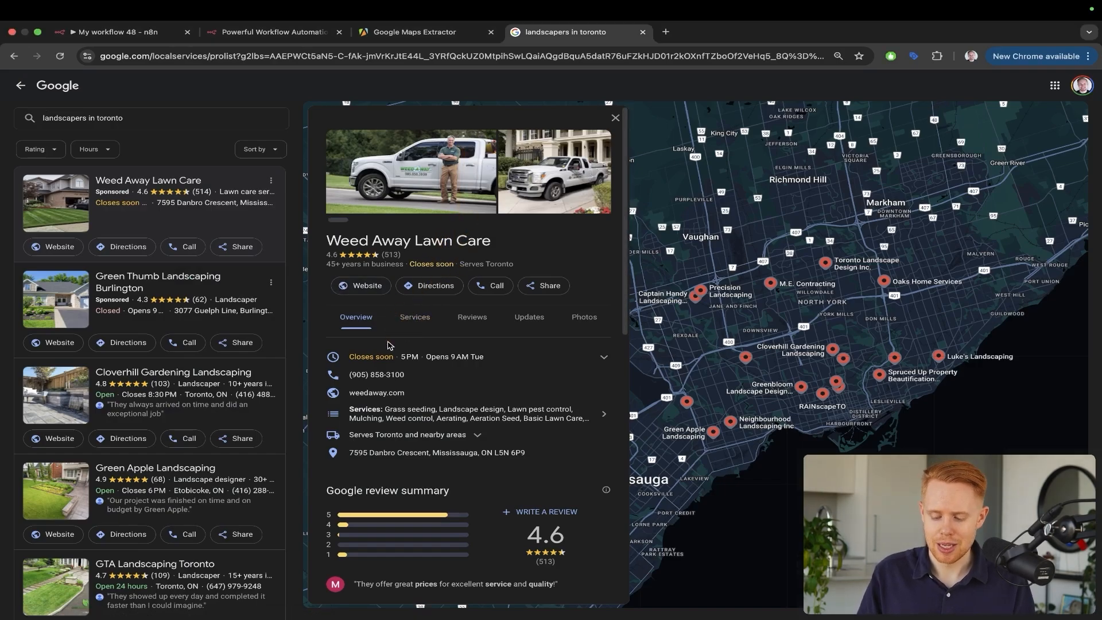
key(ctrl+shift+Tab)
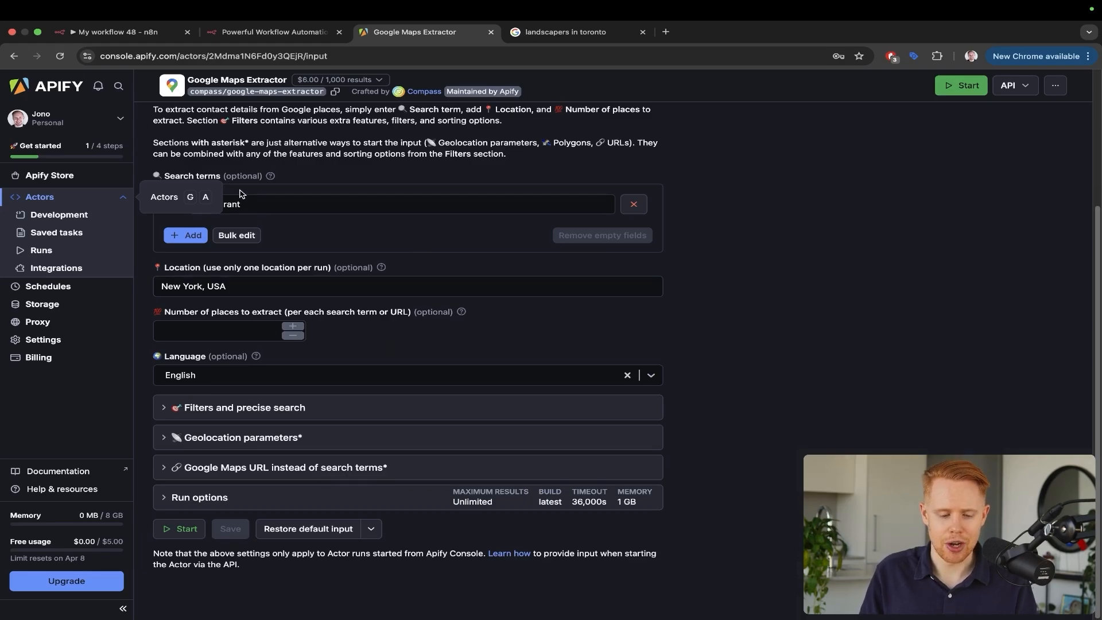
Review the top of the Google Maps Extractor input page, then switch to the n8n.io tab
scroll(240, 193, up, 3)
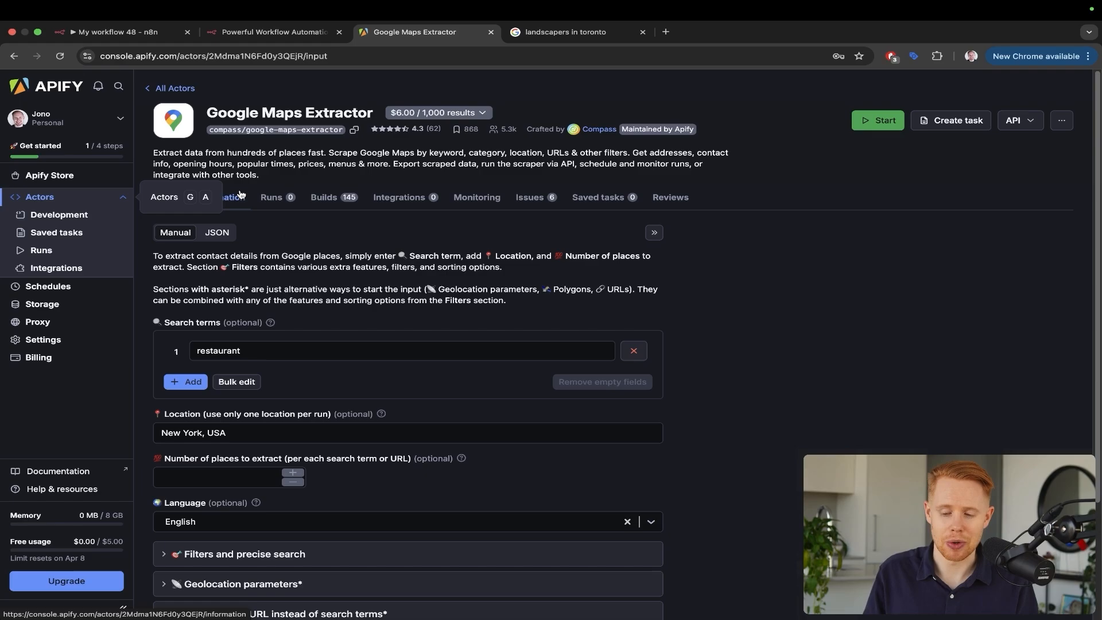
key(ctrl+alt+a)
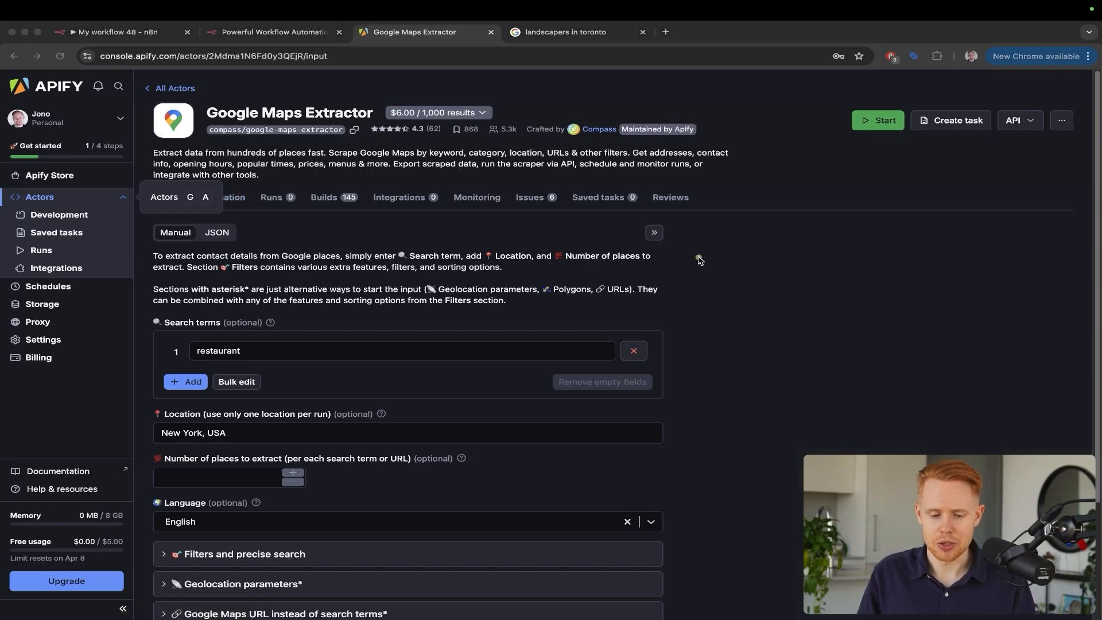
drag(699, 257, 398, 174)
key(Escape)
click(273, 32)
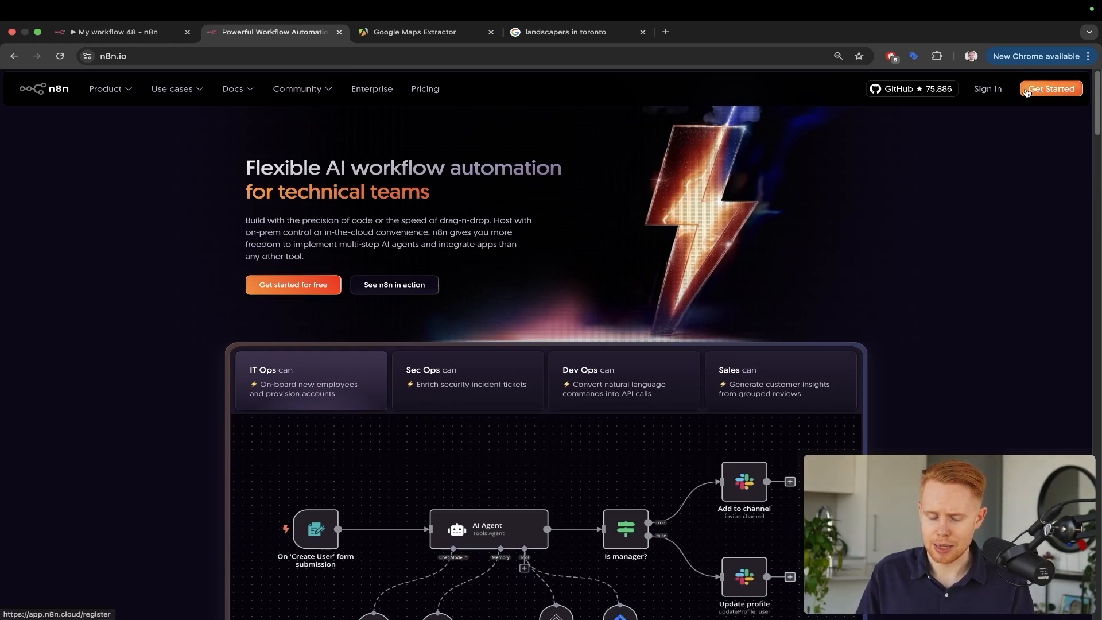
Load the saved n8n workflow address from the 'n8n' address bar suggestion
key(super+l)
text(n8n)
key(Down)
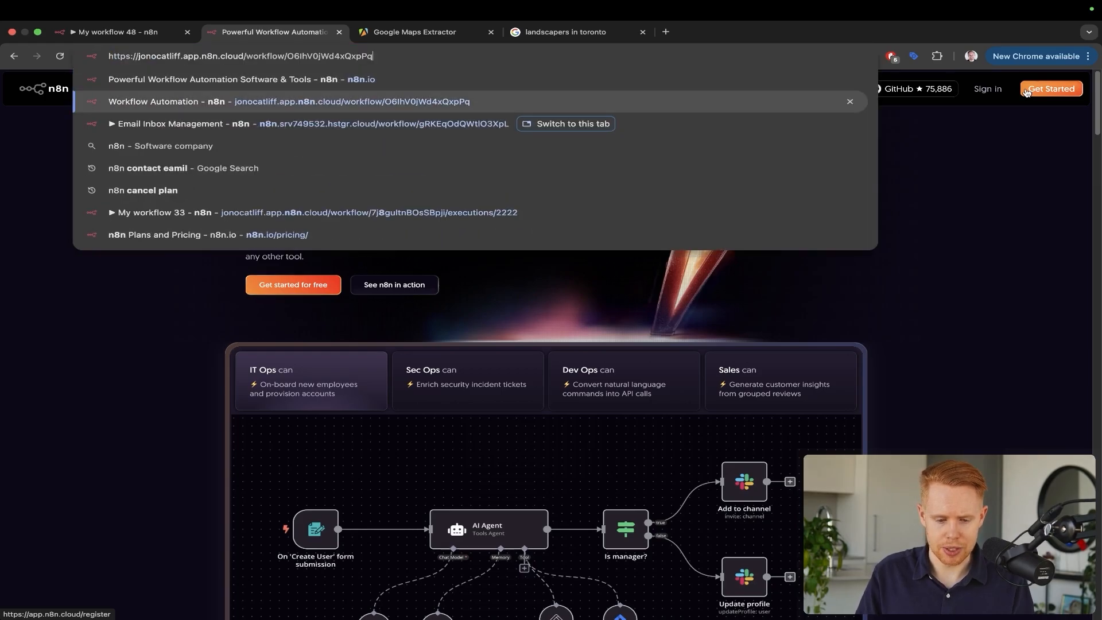
key(Return)
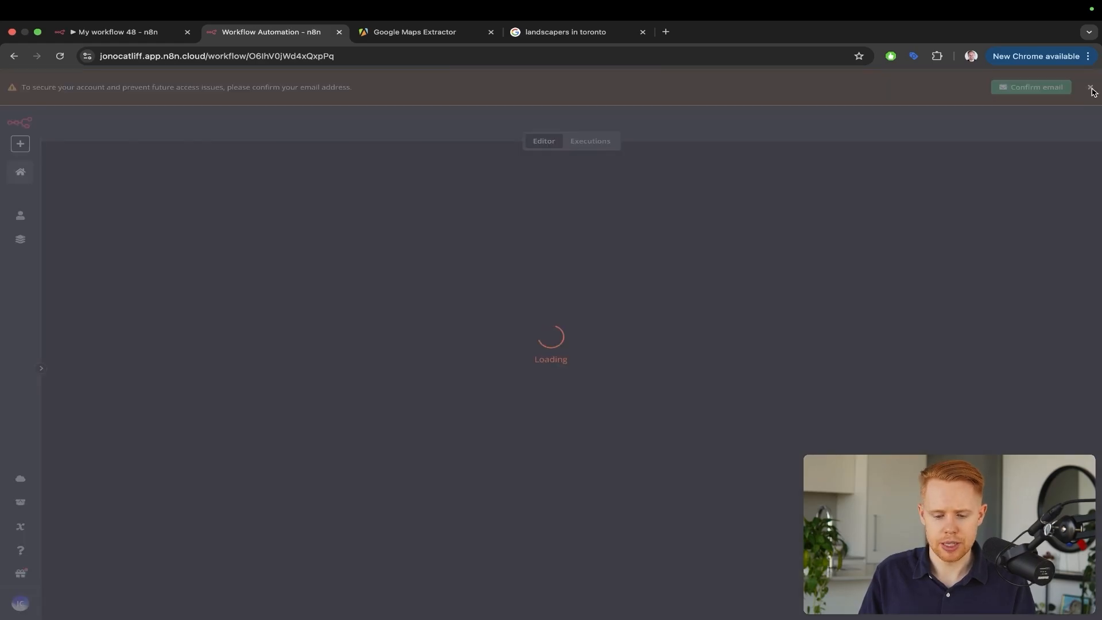
Begin adding the first step to the blank workflow 'My workflow 49'
key(ctrl+a)
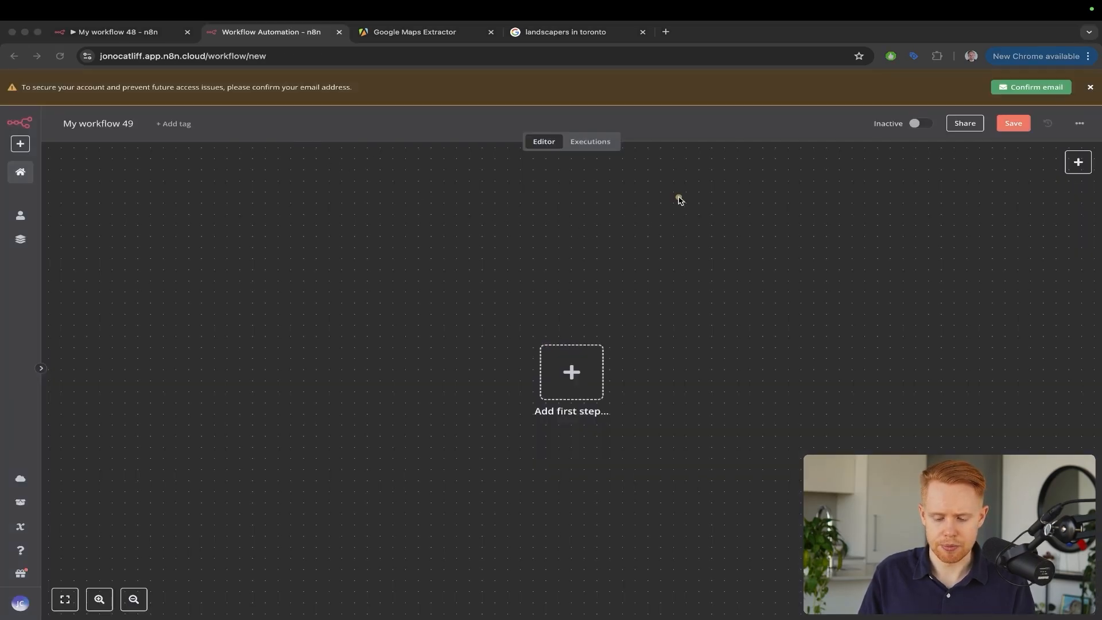
drag(677, 198, 575, 339)
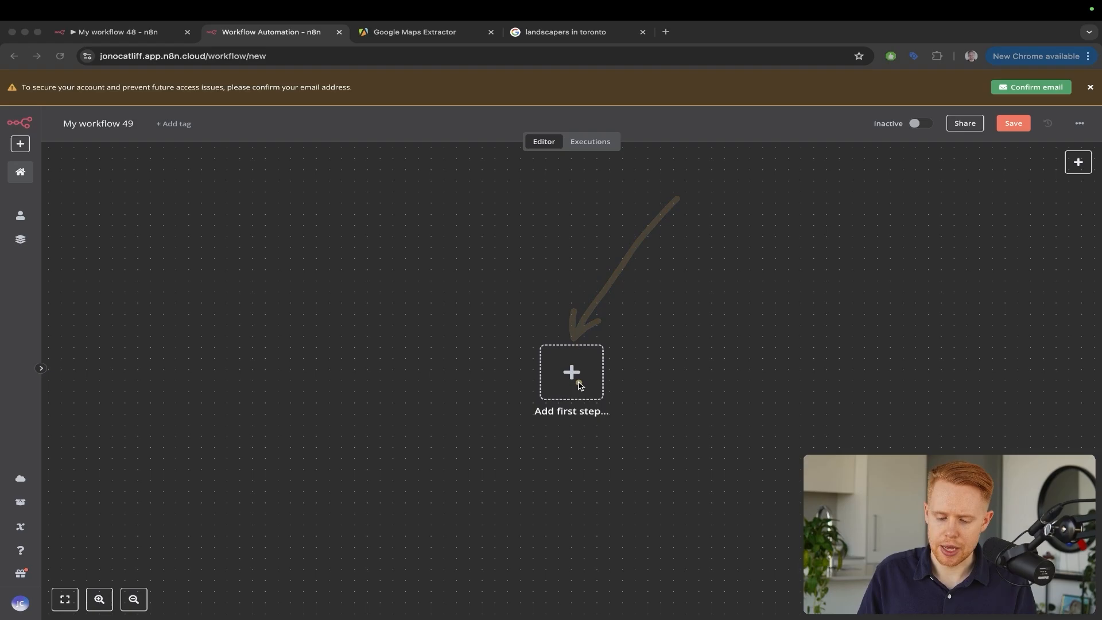
key(ctrl+s)
scroll(571, 374, up, 3)
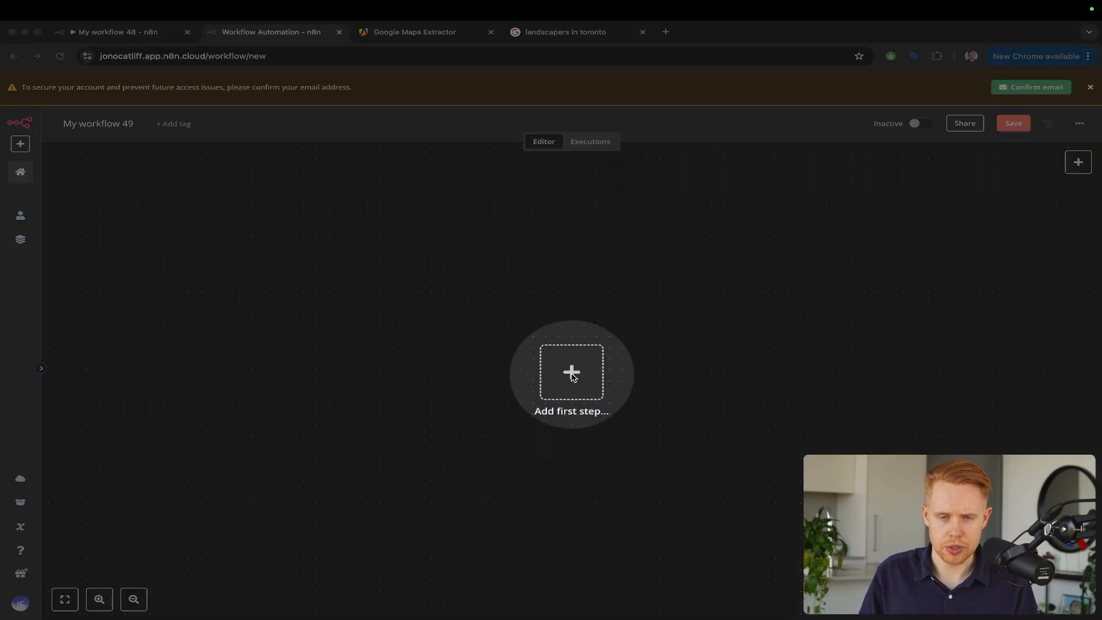
key(ctrl+s)
drag(620, 227, 571, 348)
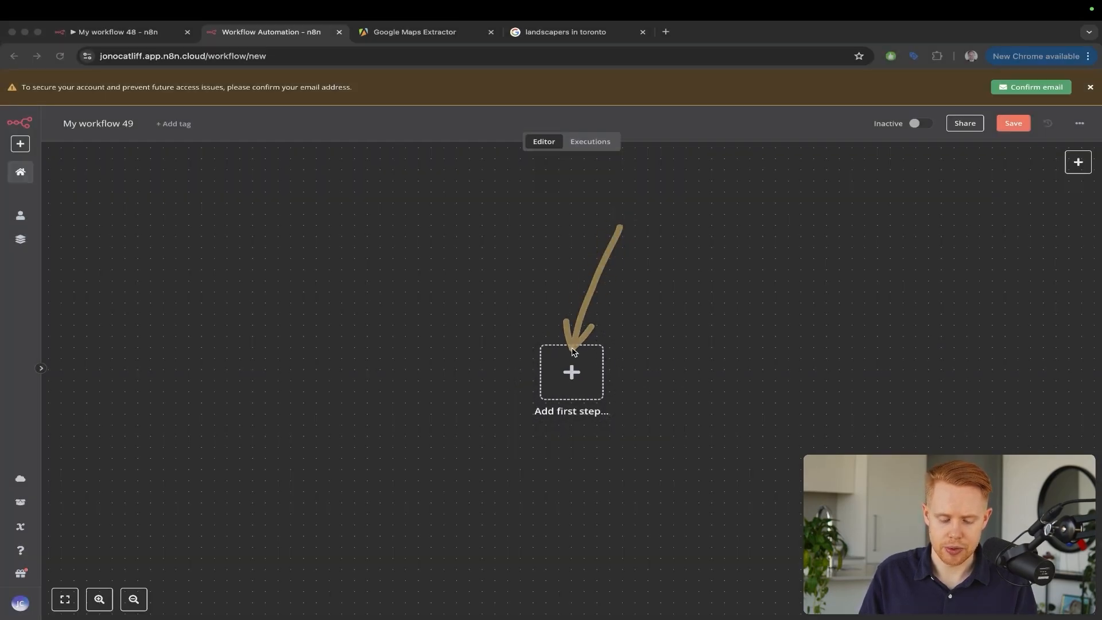
click(572, 361)
Add a Schedule Trigger with its Trigger Interval set to Weeks
text(schedule)
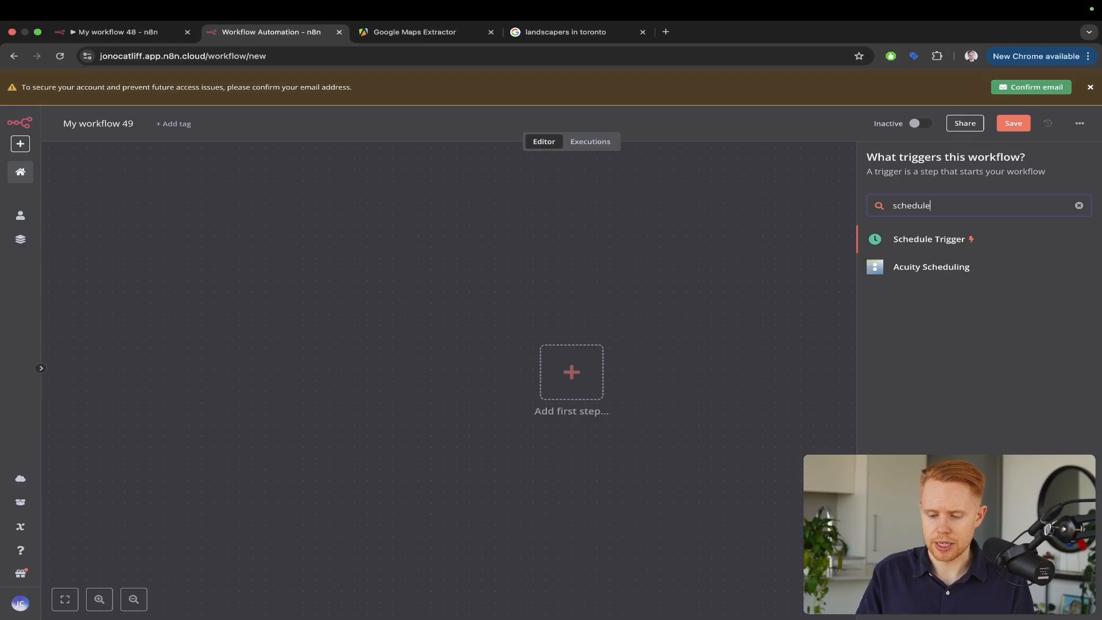
click(897, 237)
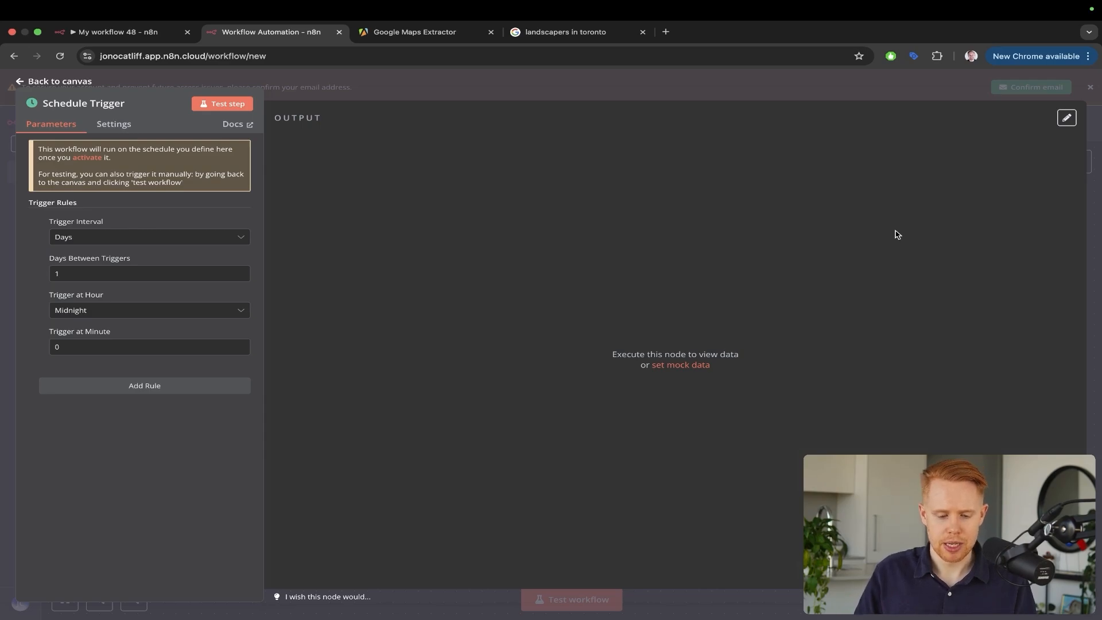
drag(433, 124, 99, 223)
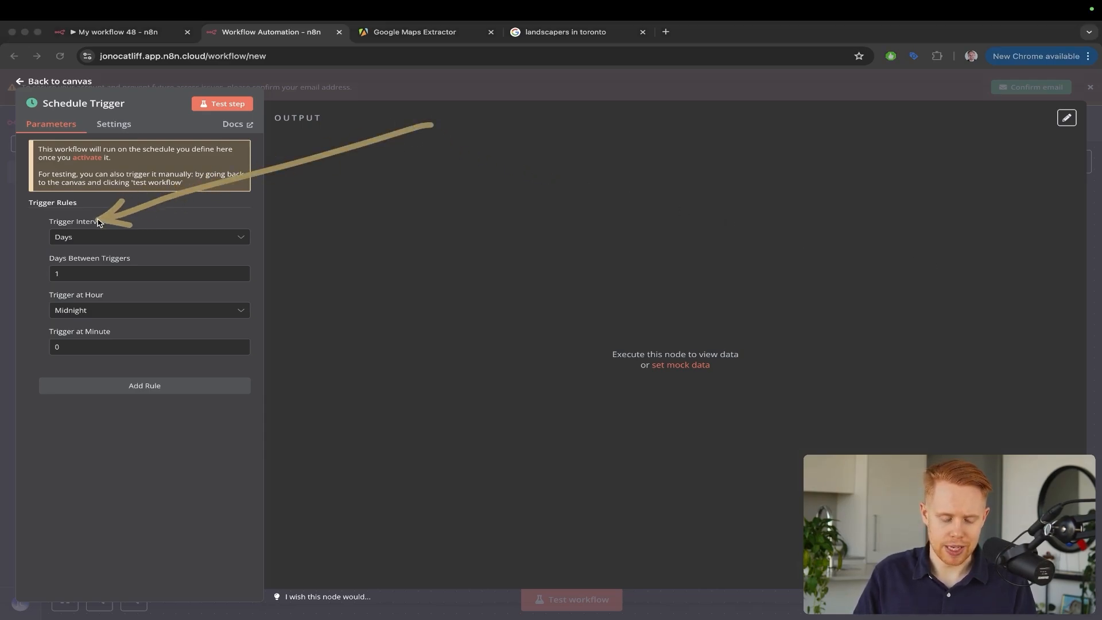
click(75, 237)
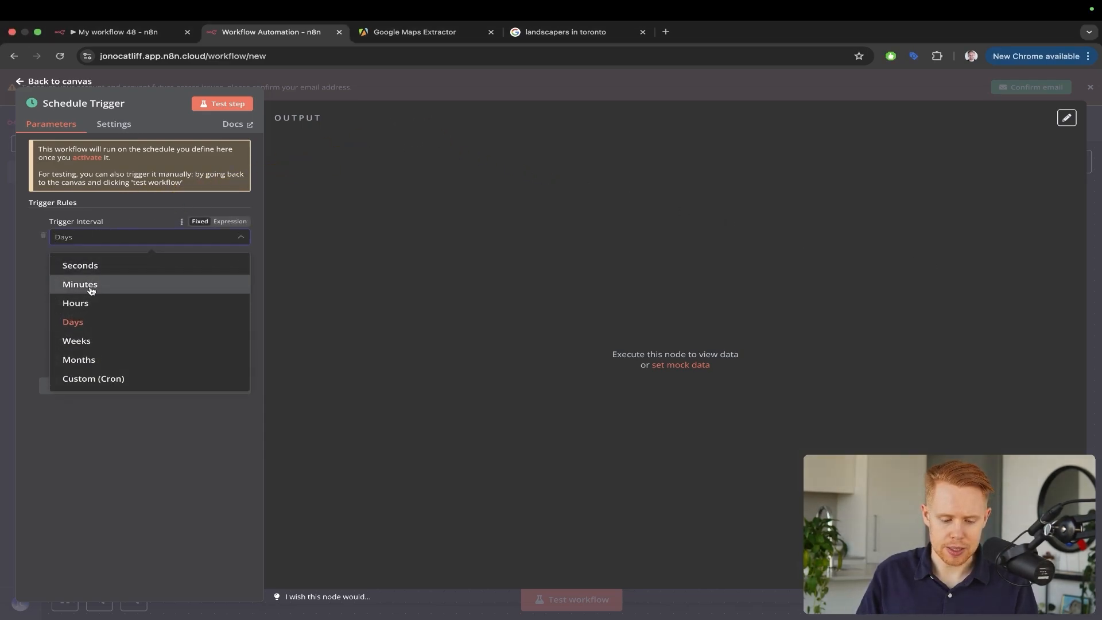
click(87, 341)
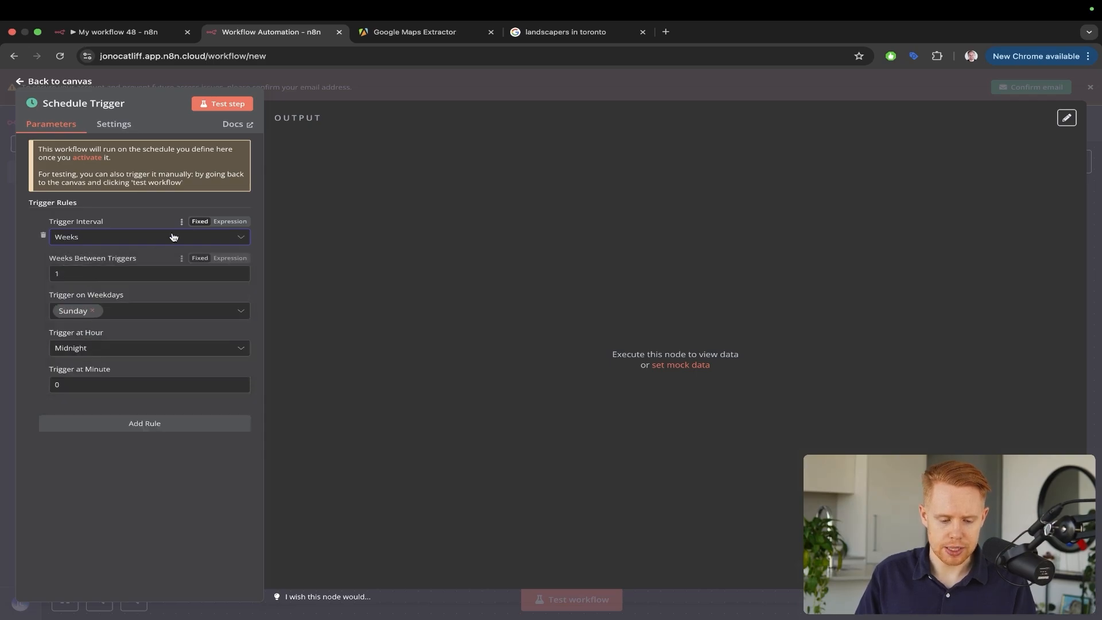
mouse_move(309, 190)
mouse_down()
mouse_move(115, 247)
mouse_move(83, 270)
mouse_up()
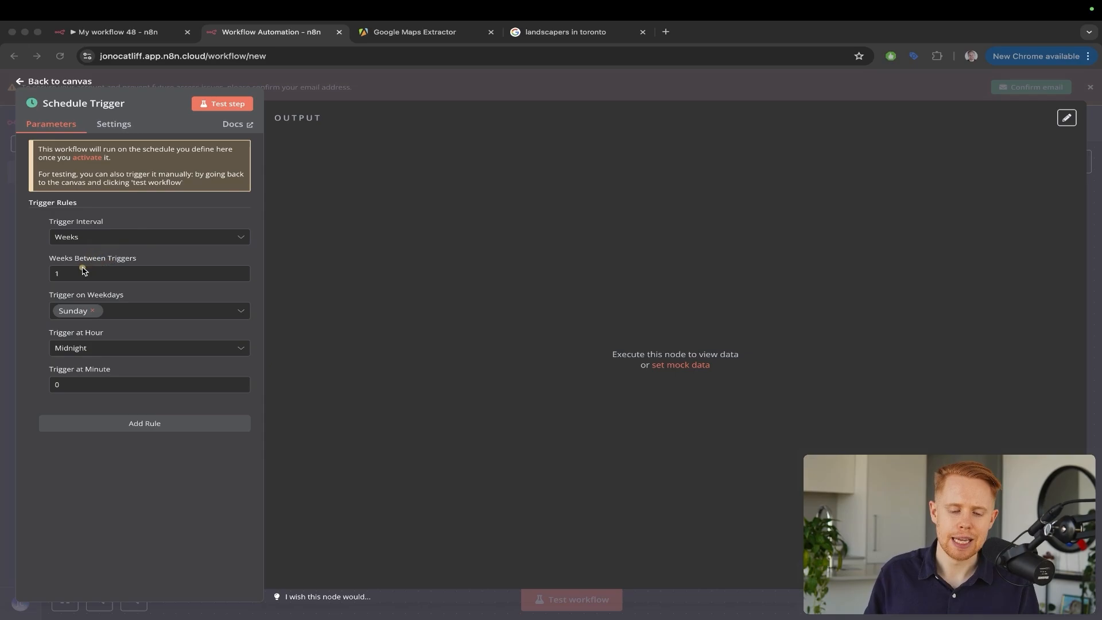
click(86, 237)
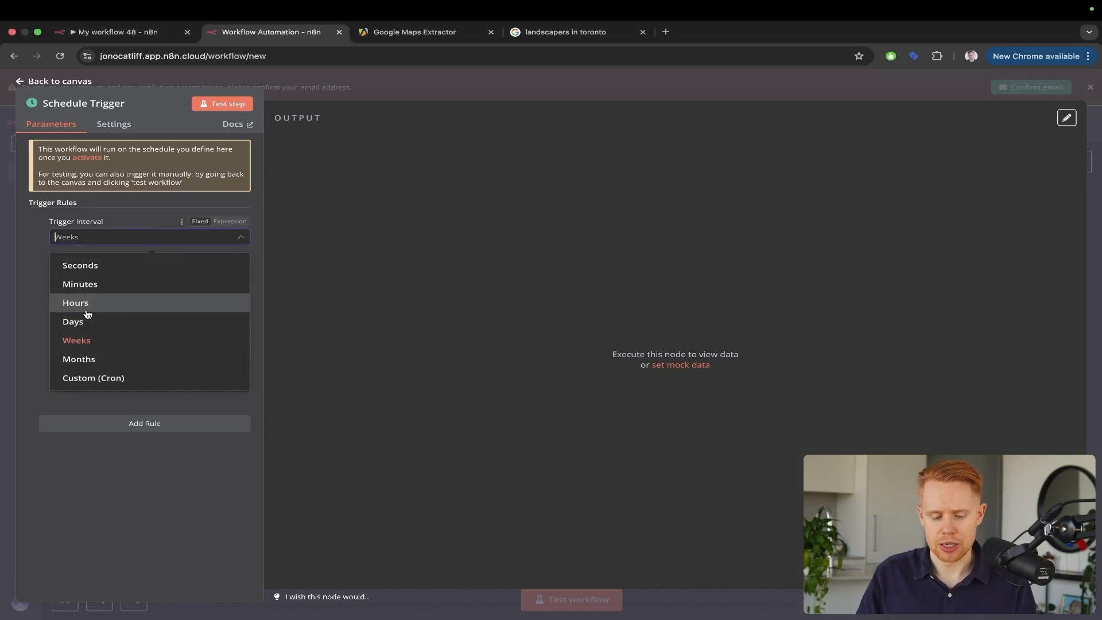
click(286, 270)
Change the trigger weekday from Sunday to Monday and return to the canvas
click(93, 310)
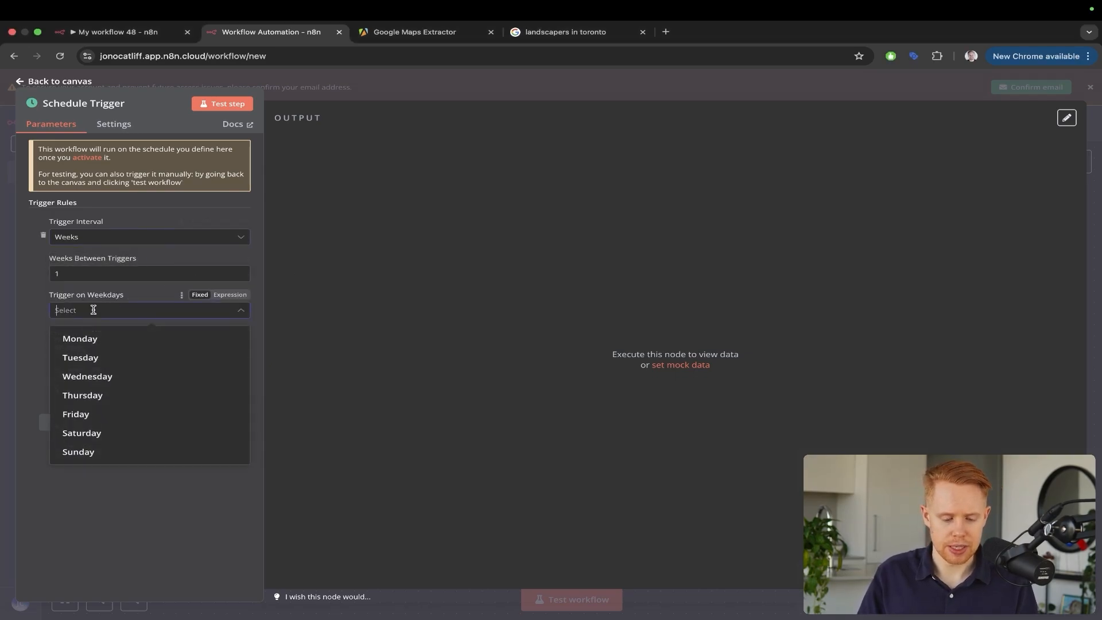
click(96, 341)
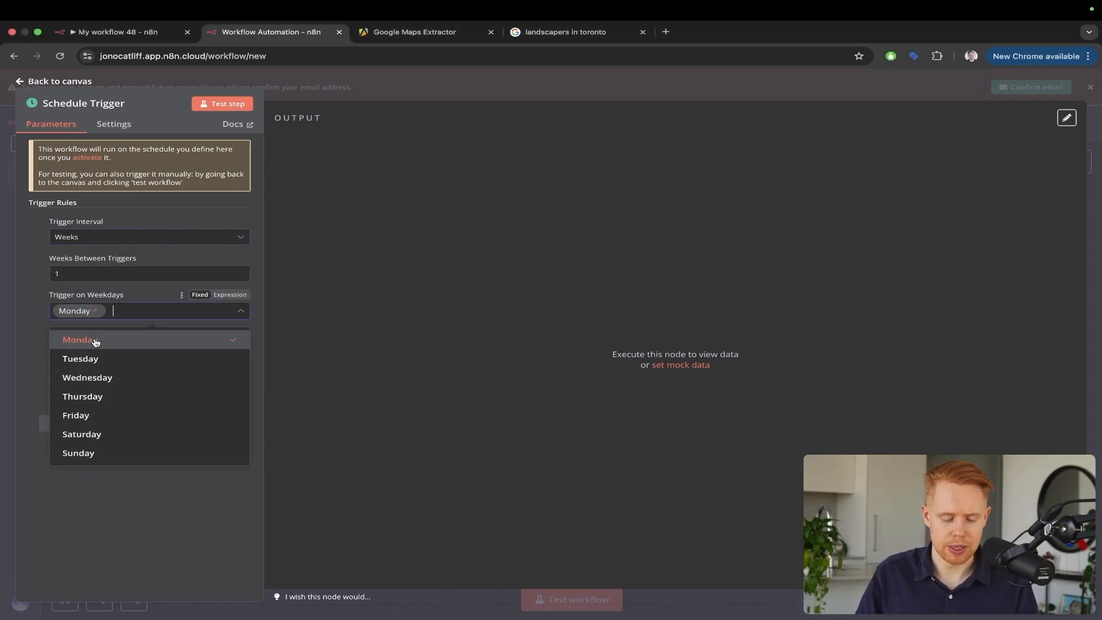
click(307, 281)
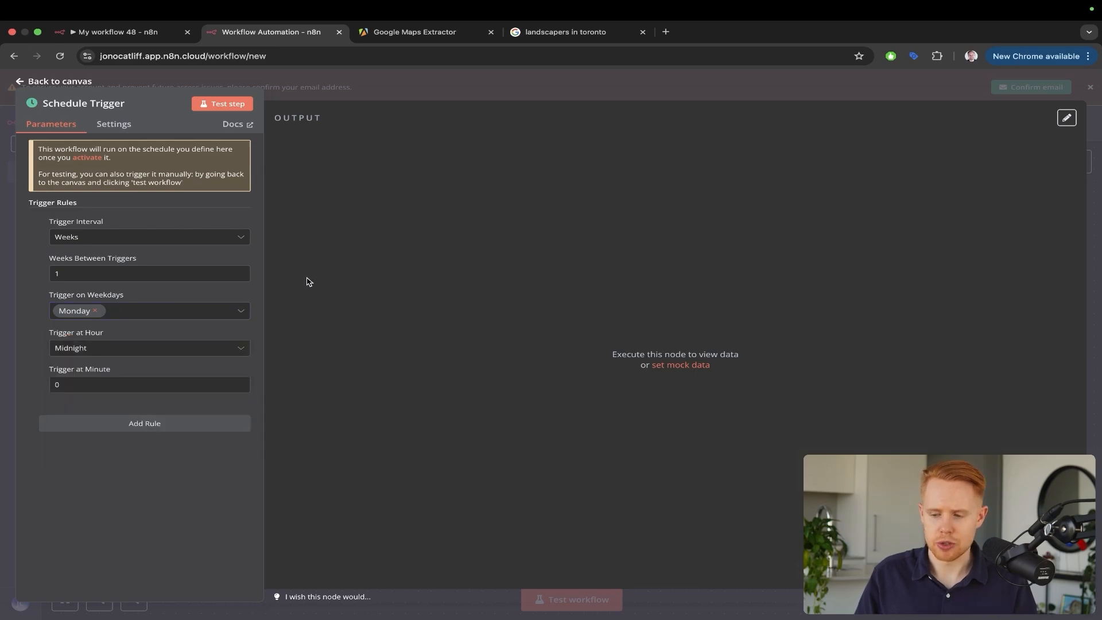
click(1090, 126)
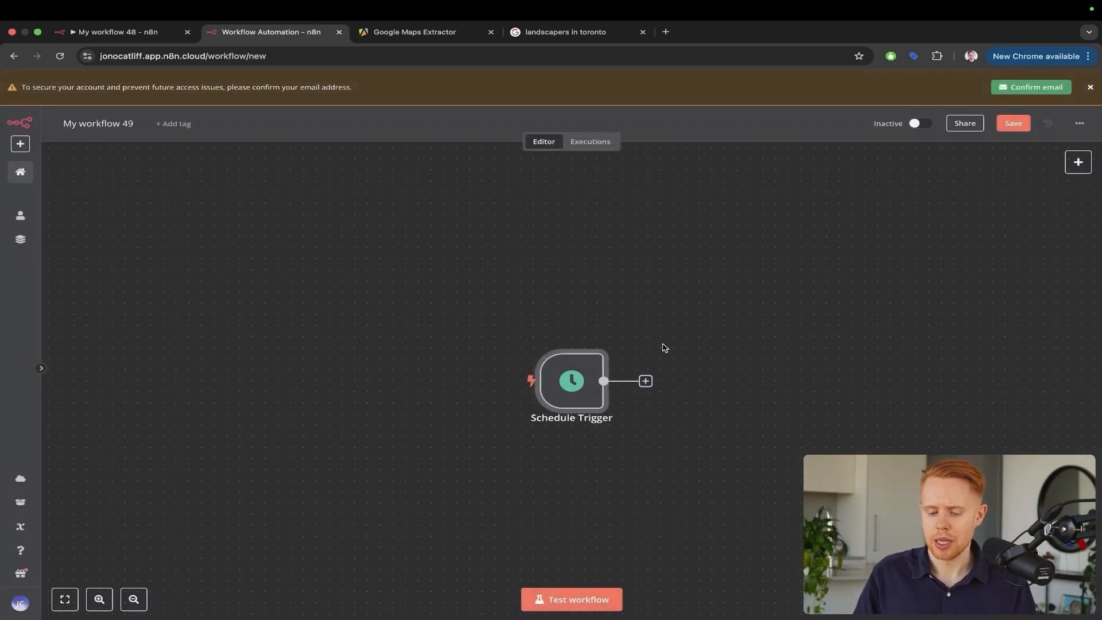
scroll(662, 347, right, 5)
key(ctrl+a)
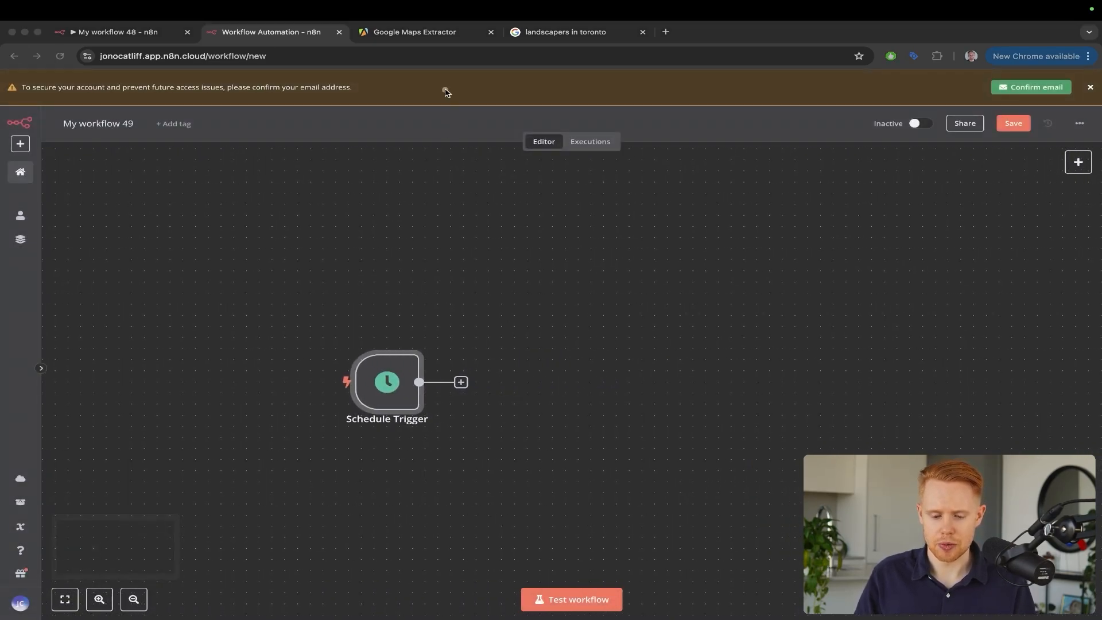
drag(445, 94, 395, 348)
key(Escape)
Search the nodes after the Schedule Trigger for 'apify', find no match, and clear the search
key(ctrl+Tab)
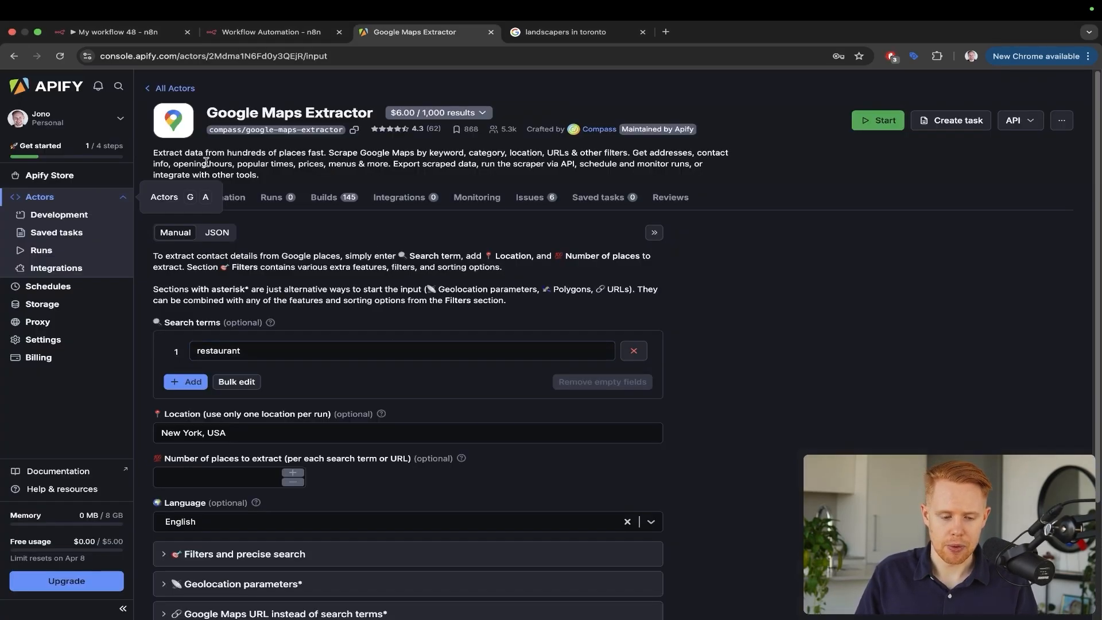
key(ctrl+shift+Tab)
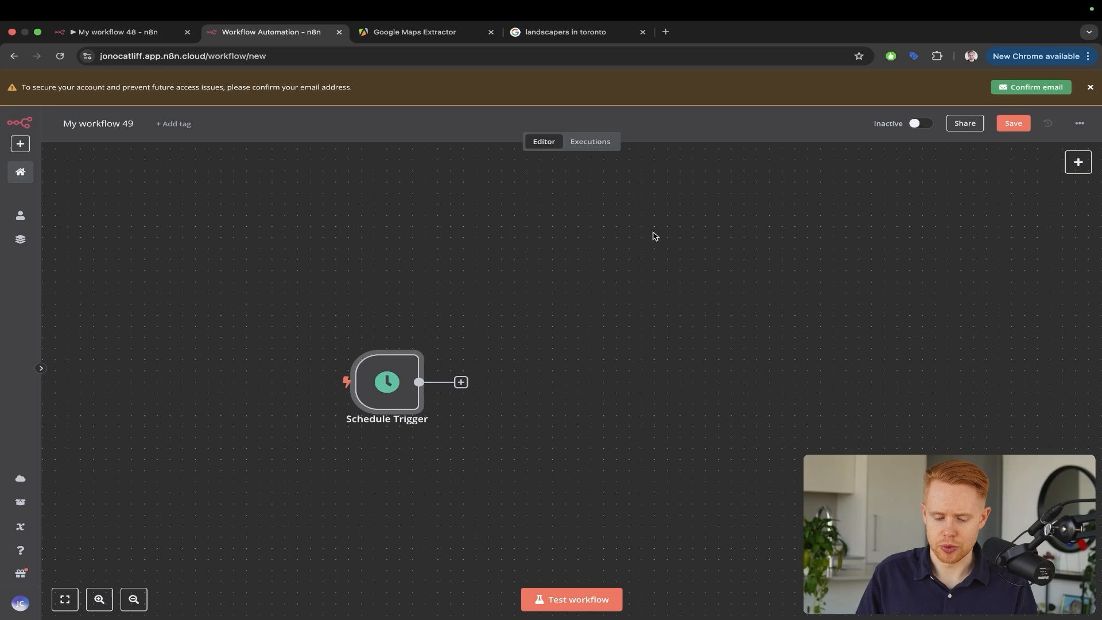
click(461, 383)
text(apify)
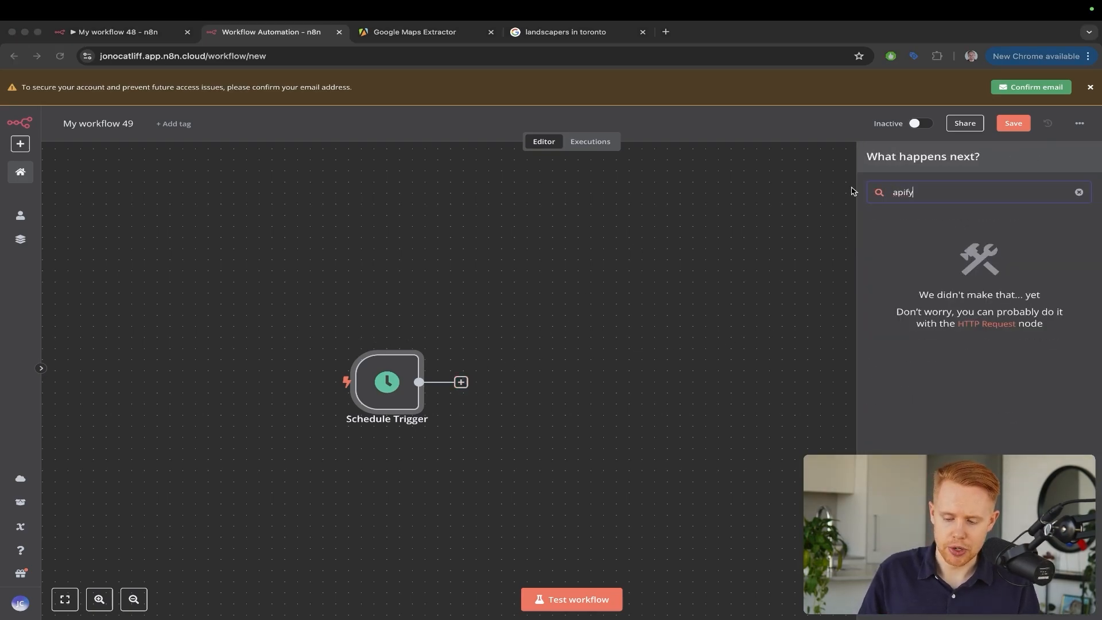
drag(856, 180, 984, 294)
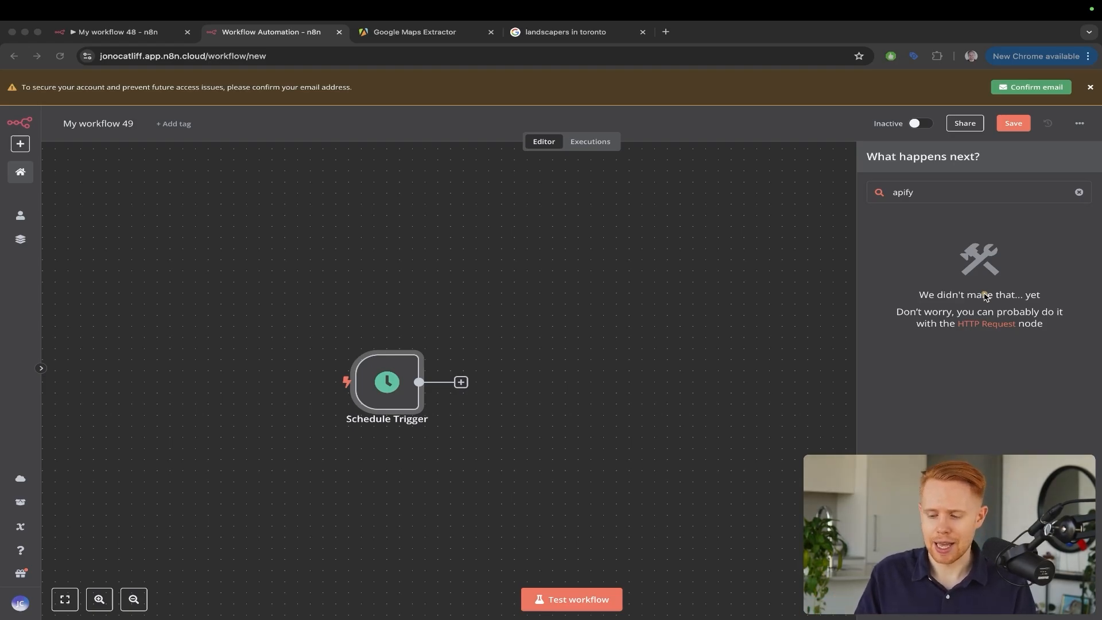
click(984, 293)
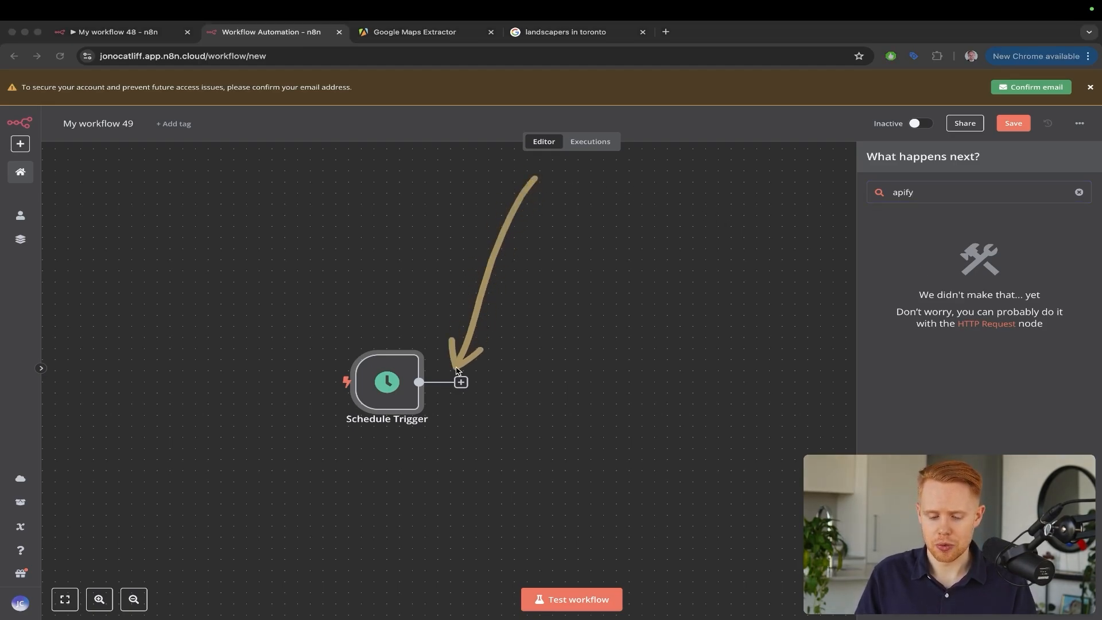
click(1078, 191)
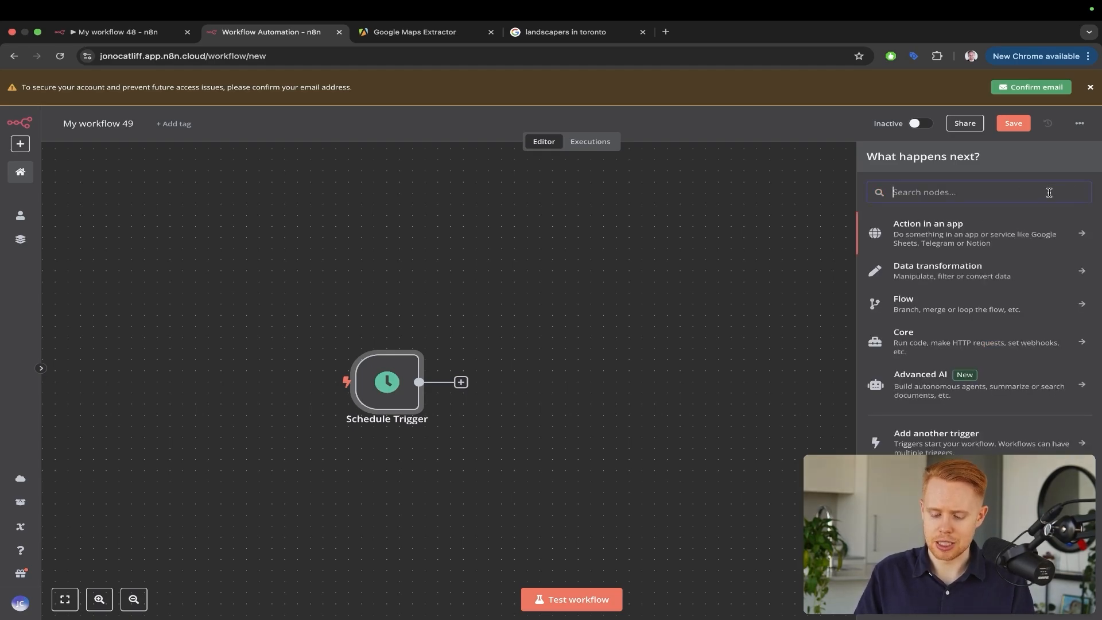
Add an HTTP Request node after the Schedule Trigger, found by searching 'http'
text(http)
click(930, 231)
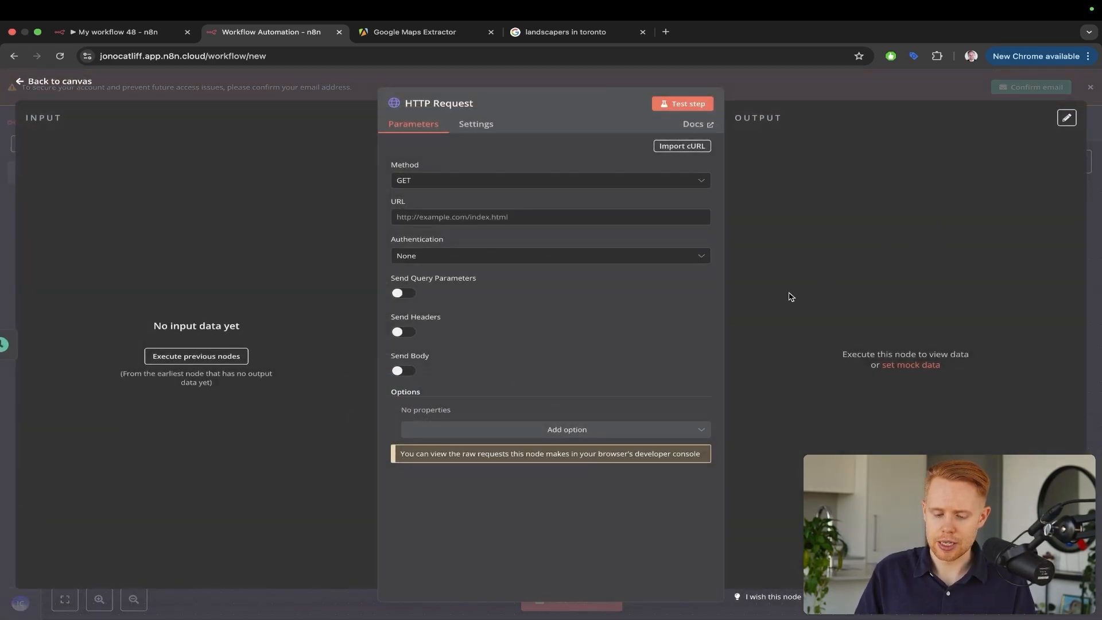
key(Escape)
Browse the list of app action nodes available after the HTTP Request
click(601, 382)
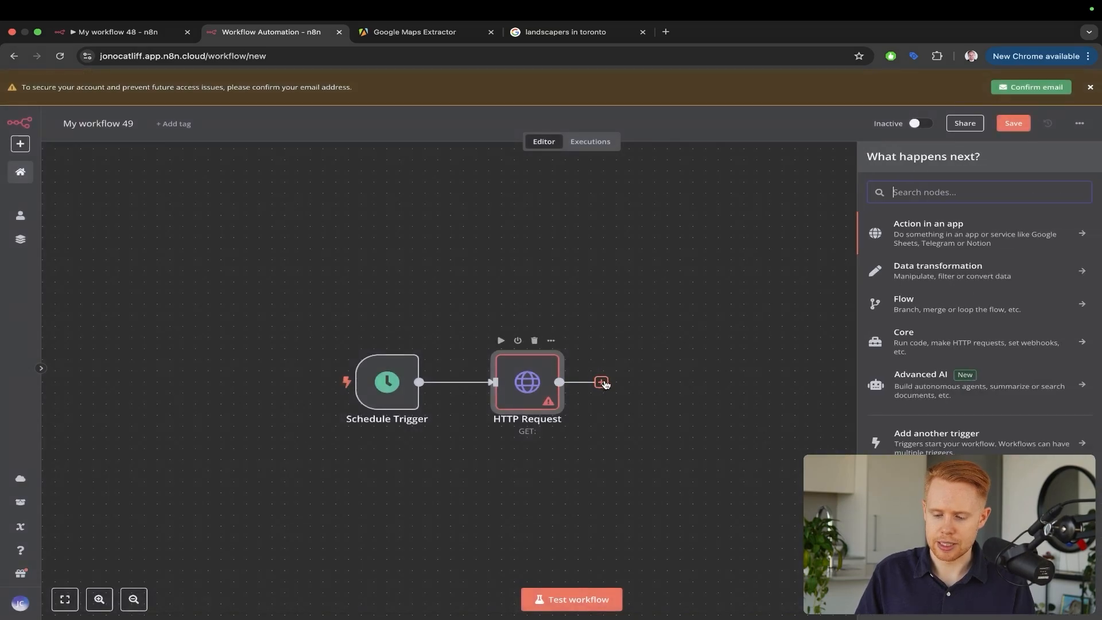
click(976, 244)
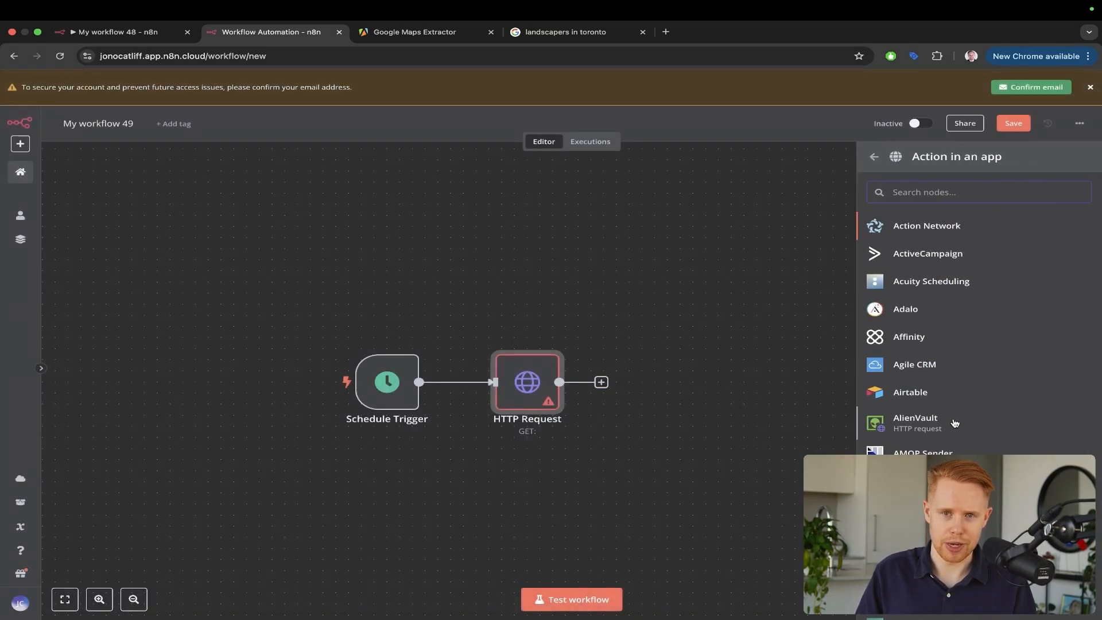
scroll(955, 423, down, 15)
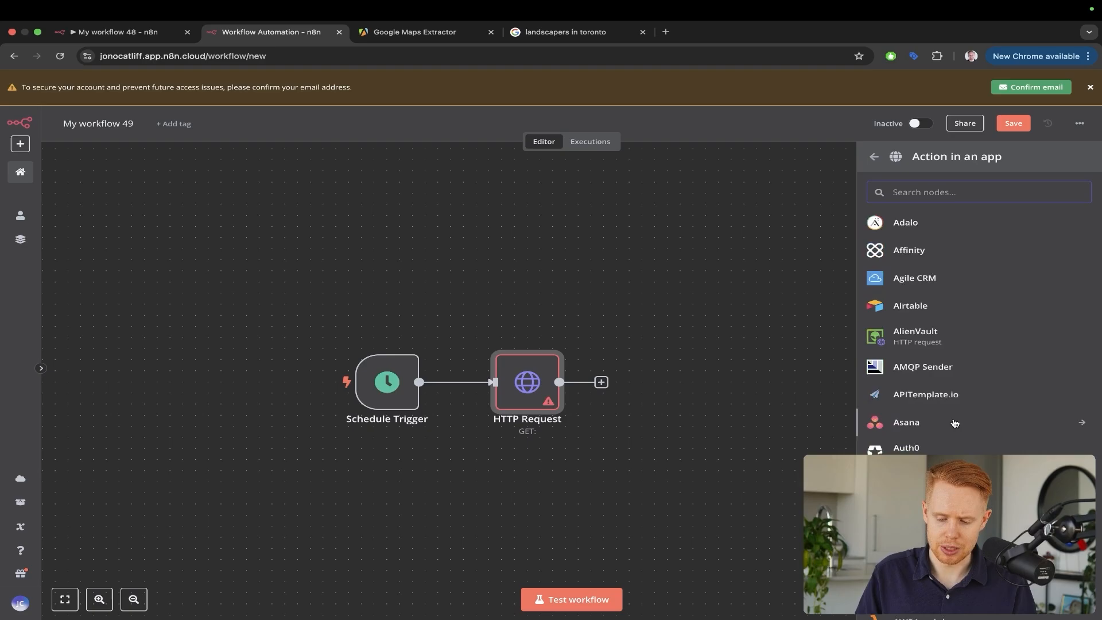
scroll(954, 423, down, 8)
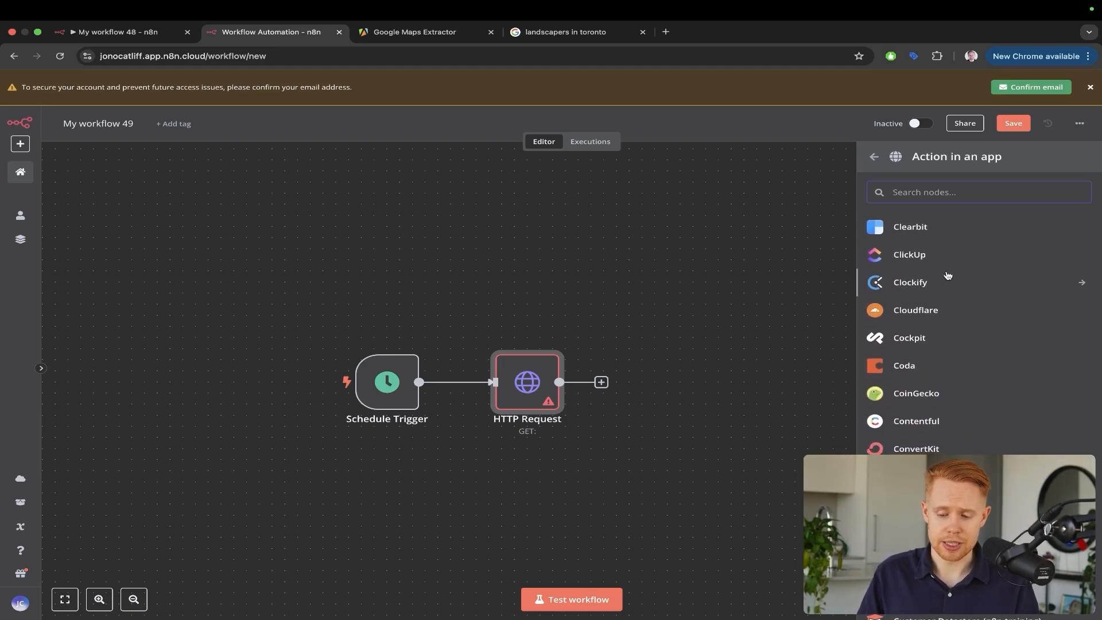
key(ctrl+a)
drag(624, 264, 847, 252)
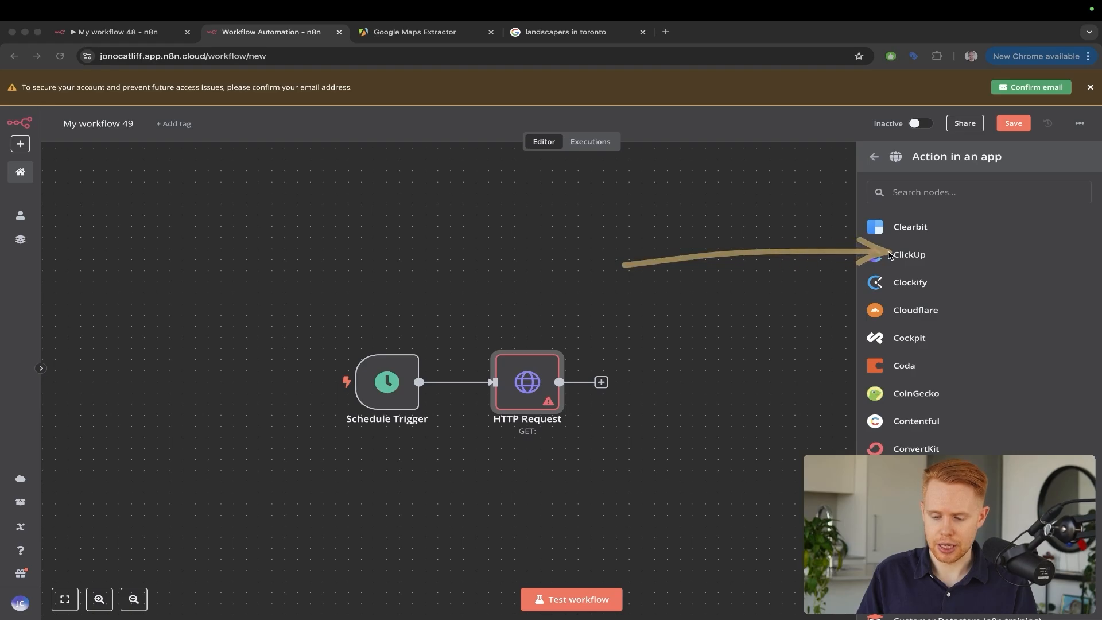
drag(685, 238, 843, 264)
drag(749, 275, 893, 300)
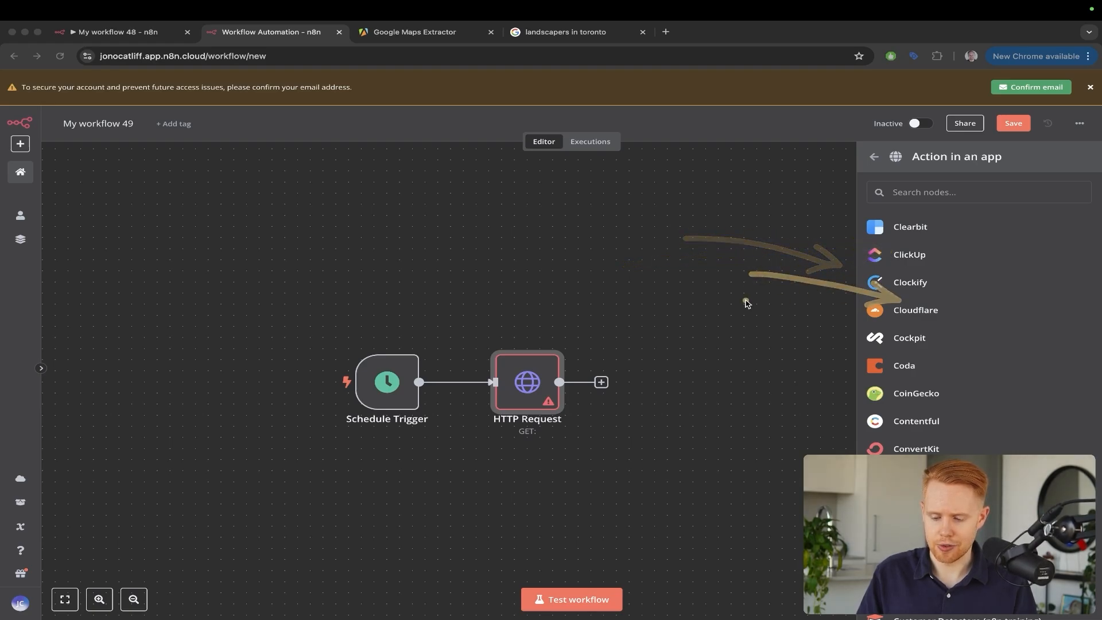
drag(745, 300, 855, 329)
drag(702, 295, 864, 240)
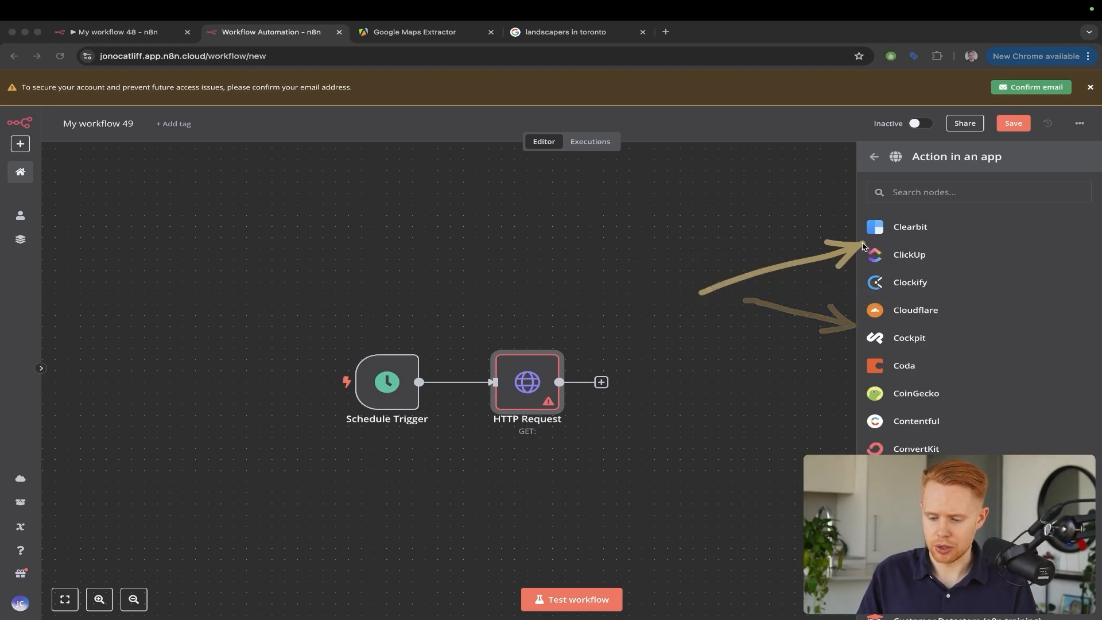
drag(649, 201, 553, 344)
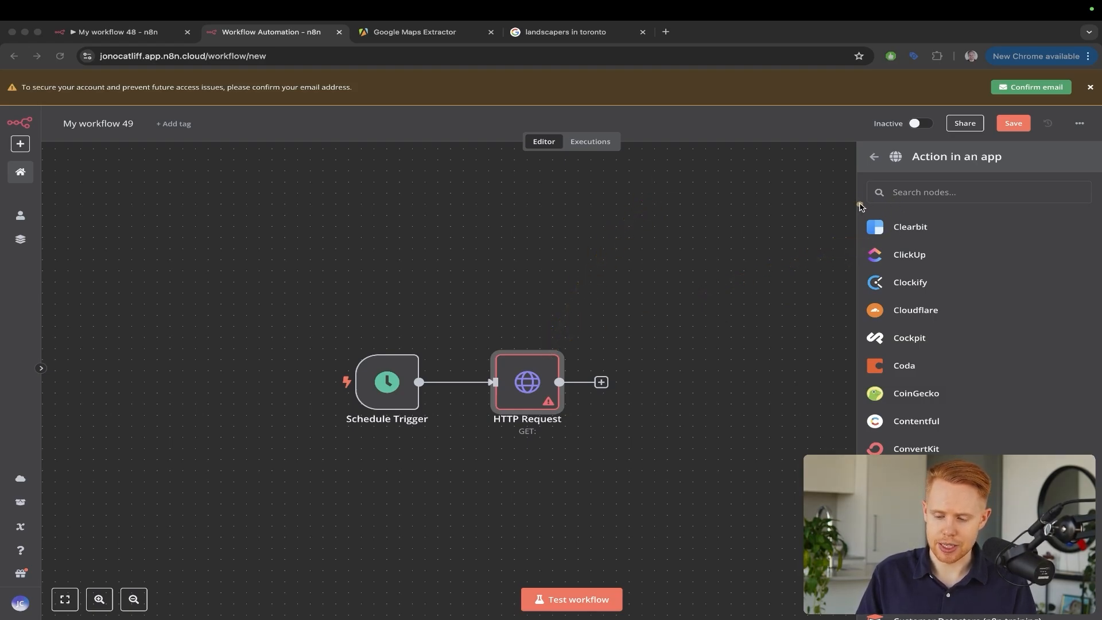
mouse_move(858, 205)
mouse_down()
mouse_move(942, 261)
mouse_move(1097, 614)
mouse_up()
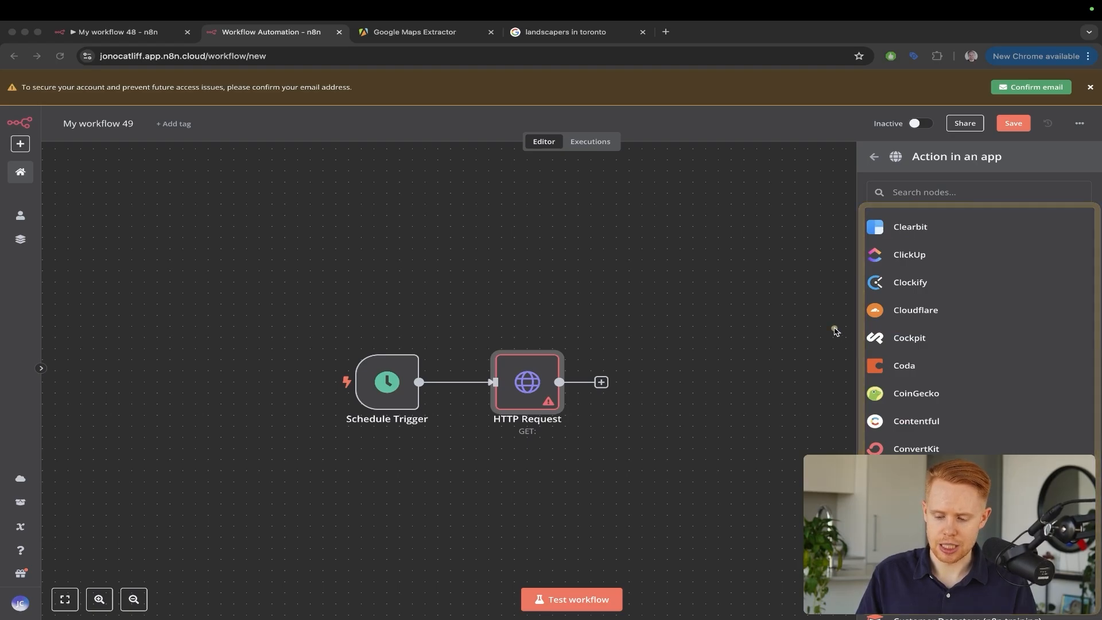
drag(756, 161, 523, 360)
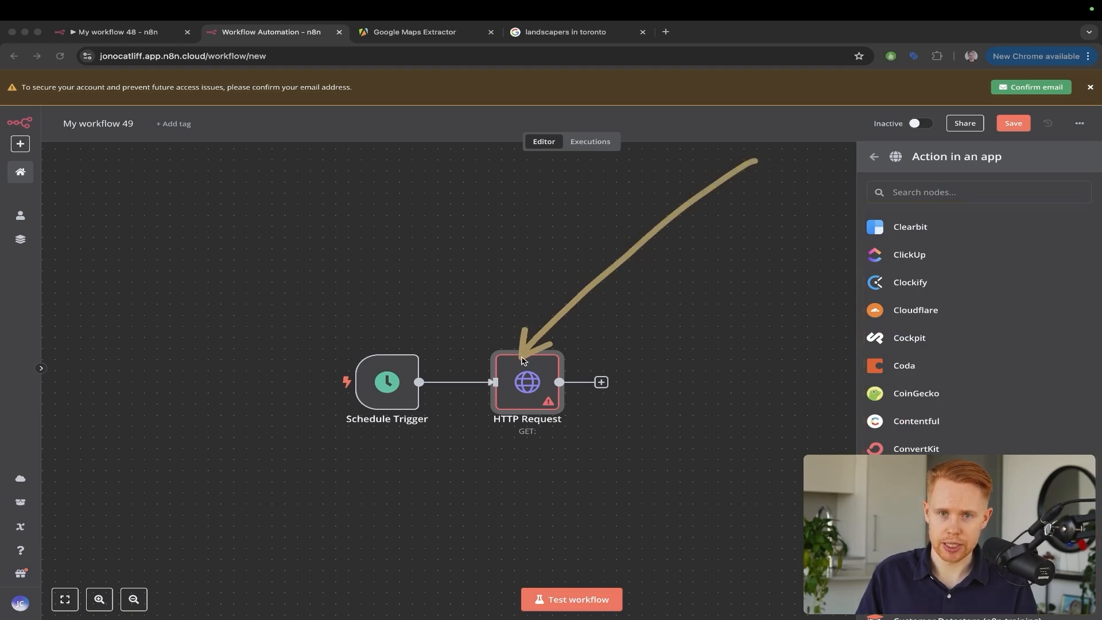
drag(658, 262, 871, 209)
drag(737, 259, 881, 252)
key(Escape)
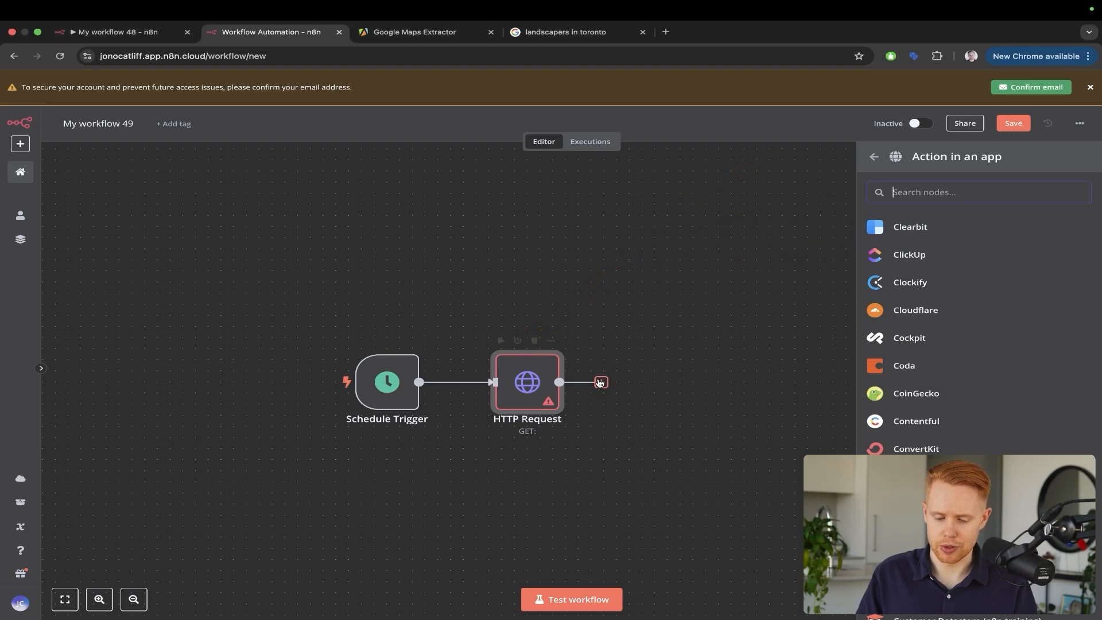
Close the app node list, open the HTTP Request parameters, then go to the Google Maps Extractor tab
click(539, 309)
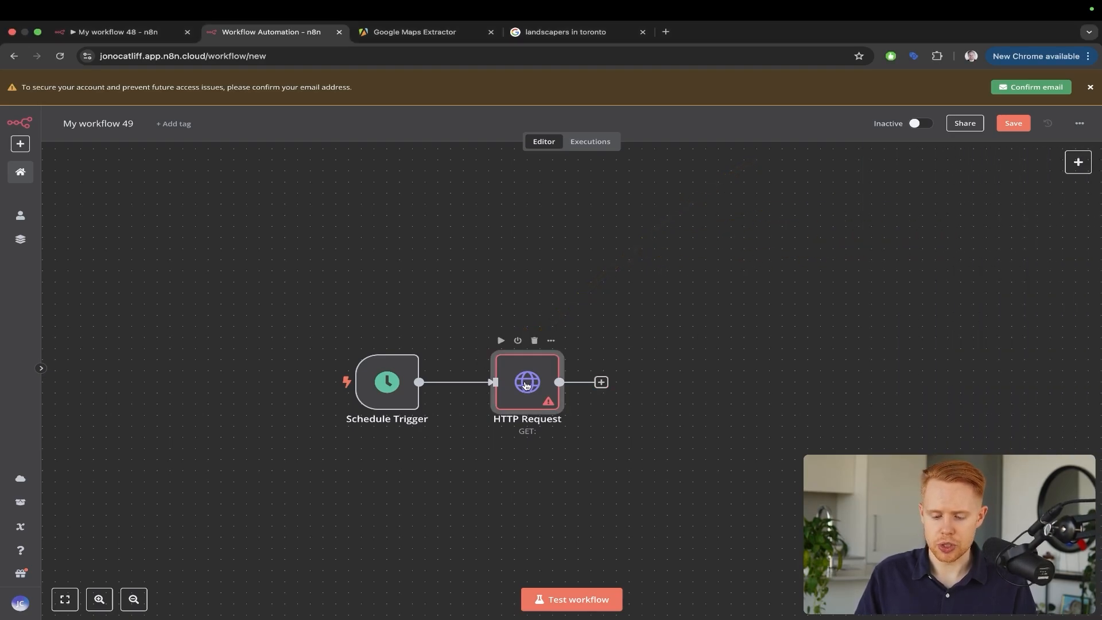
double_click(527, 385)
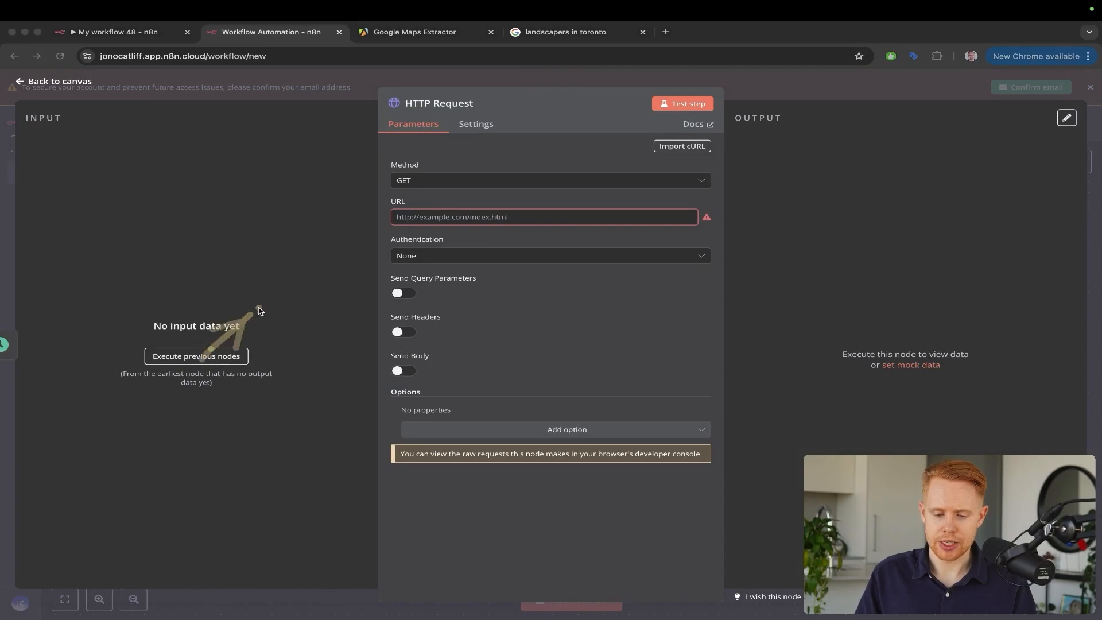
drag(206, 353, 392, 215)
key(Escape)
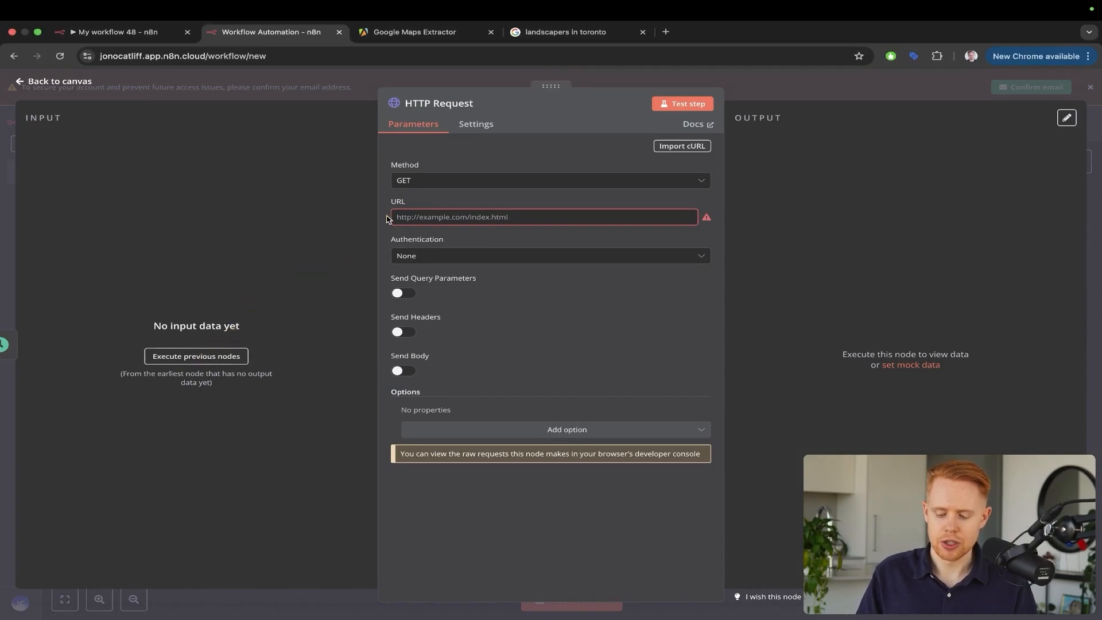
key(ctrl+Tab)
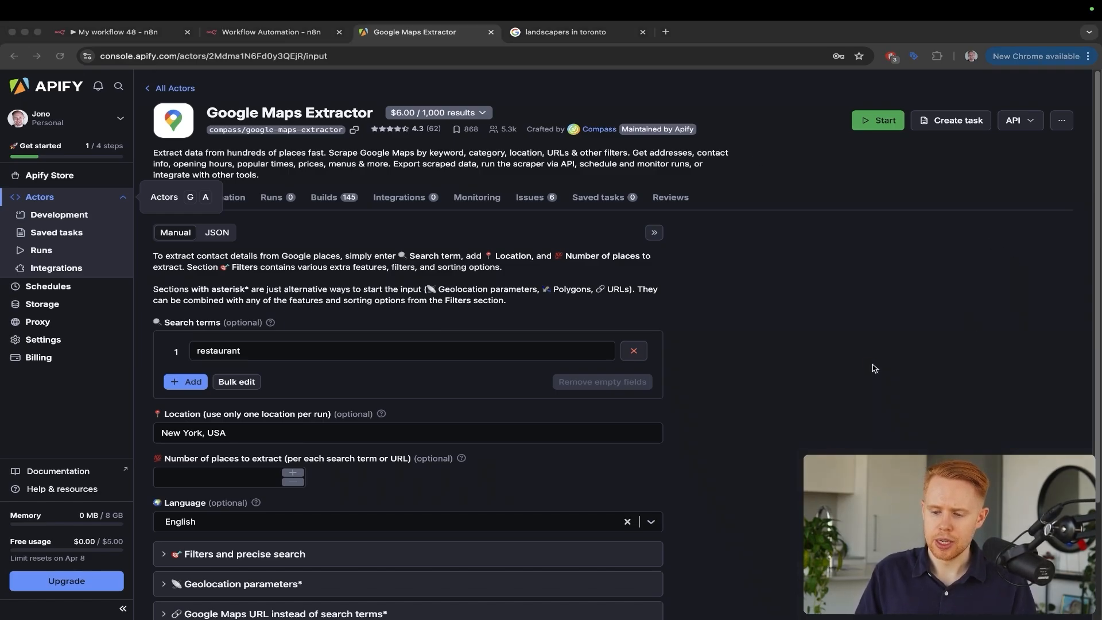
Show the Google Maps Extractor's API endpoints from the API menu
drag(873, 364, 1028, 126)
key(Escape)
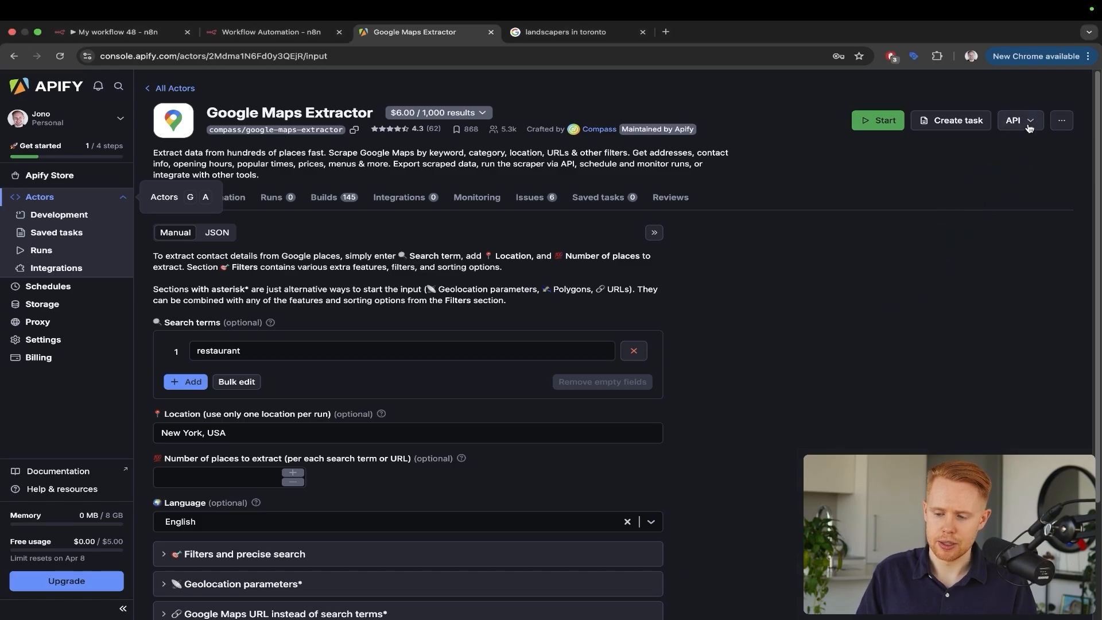
click(1029, 125)
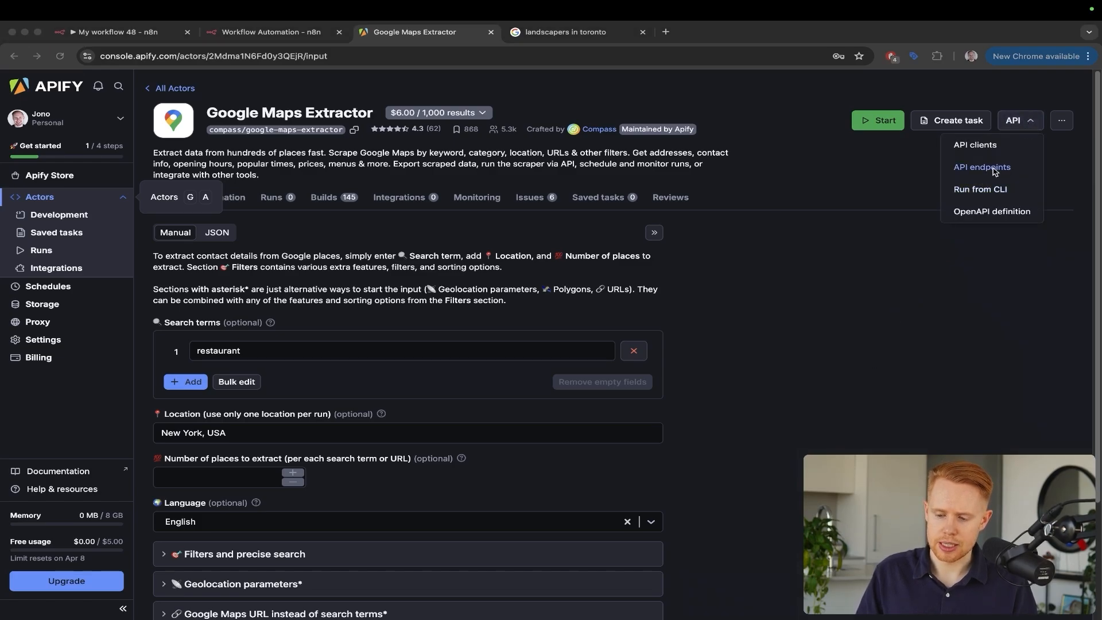
key(Escape)
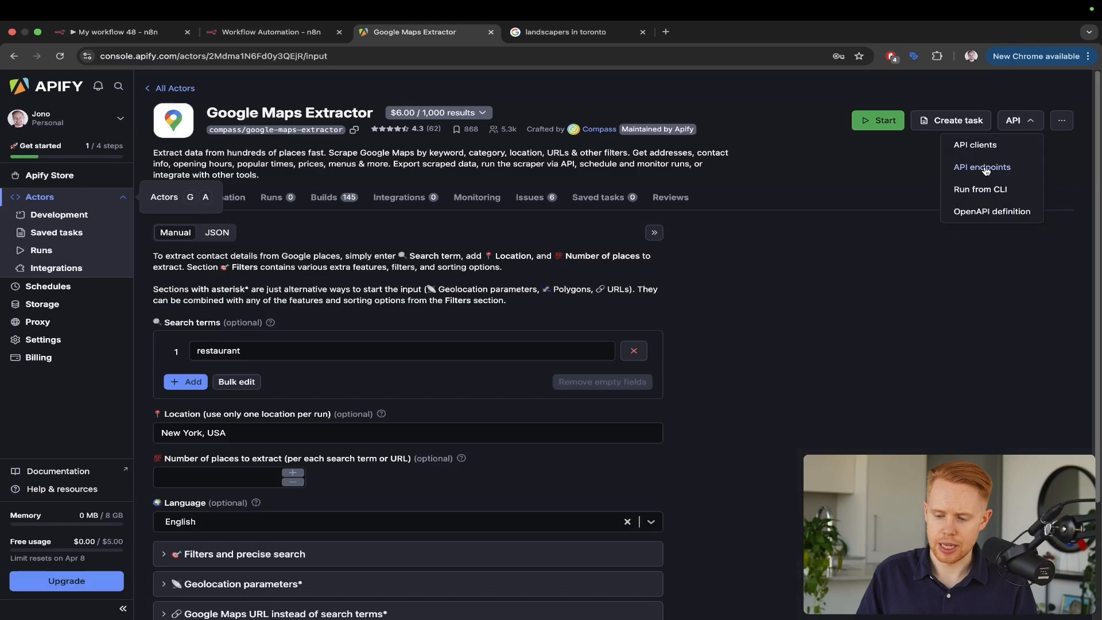
click(979, 168)
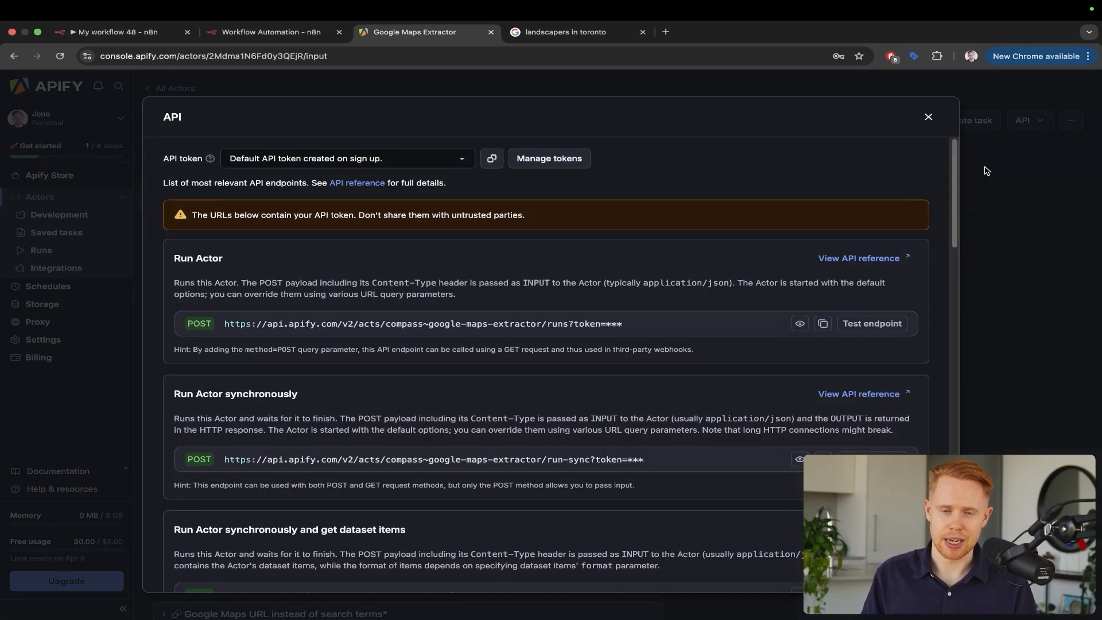
scroll(588, 294, down, 5)
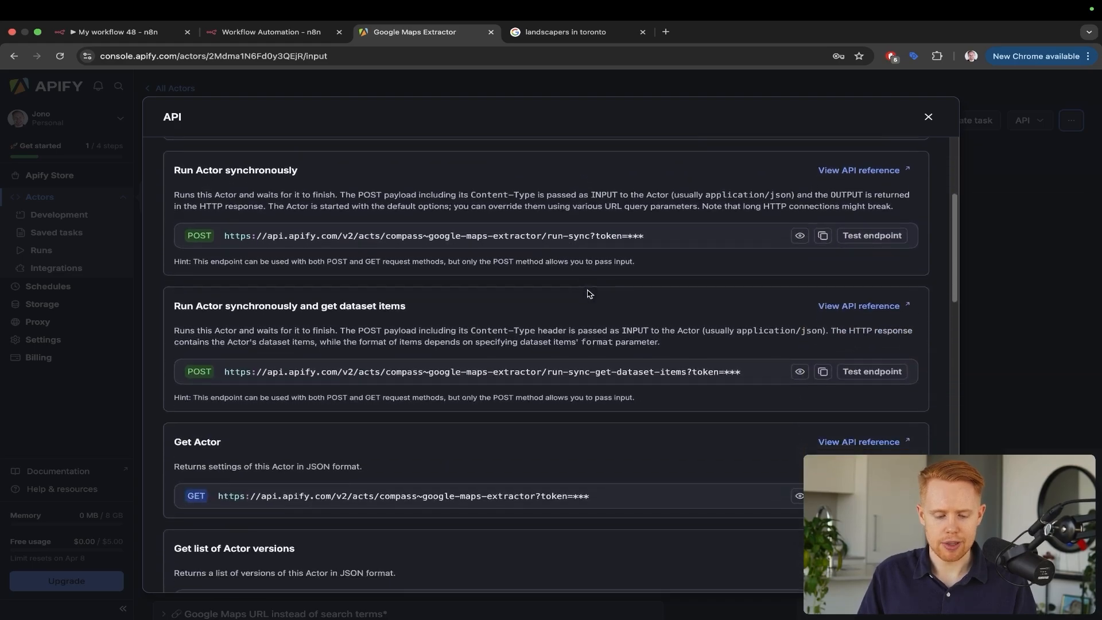
scroll(589, 294, down, 5)
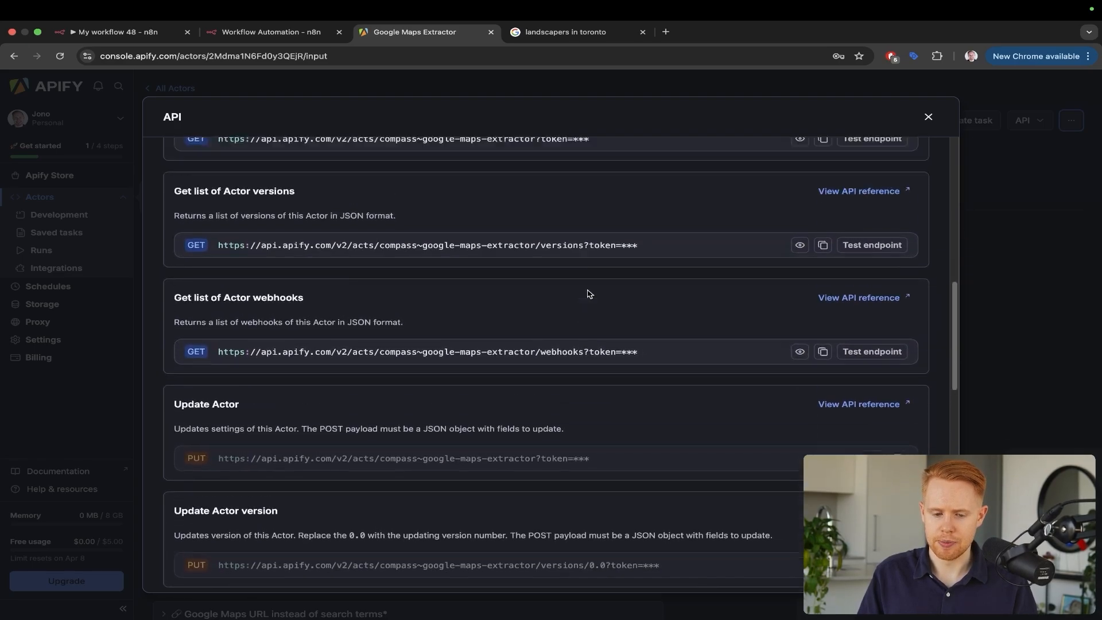
scroll(589, 294, up, 10)
In n8n, pick Google Sheets as a node after the HTTP Request
key(ctrl+shift+Tab)
key(Escape)
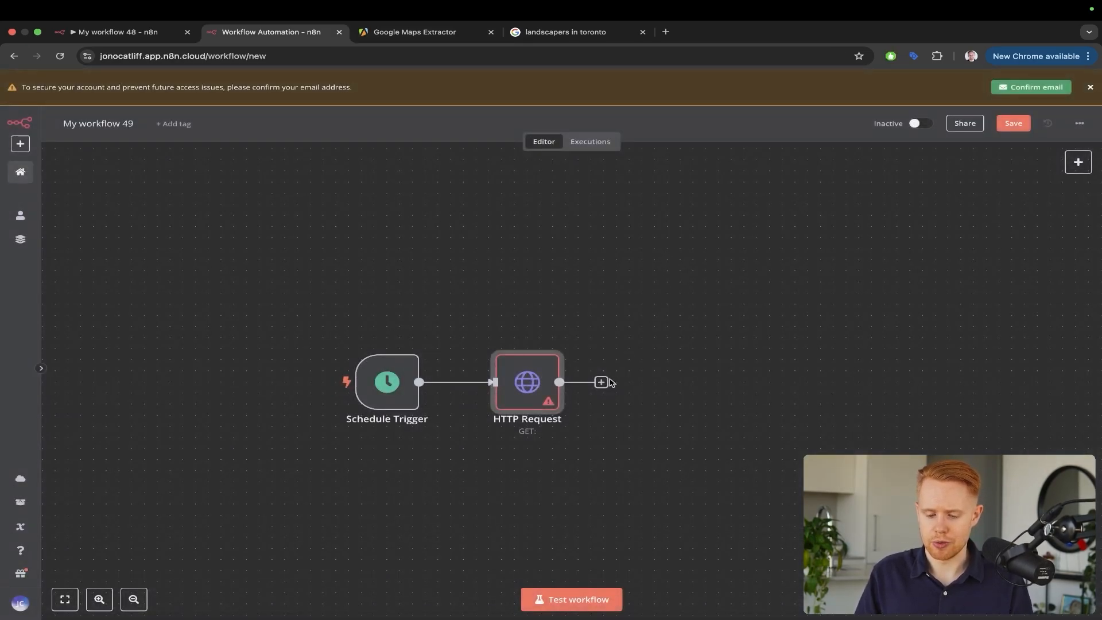
click(602, 382)
text(google)
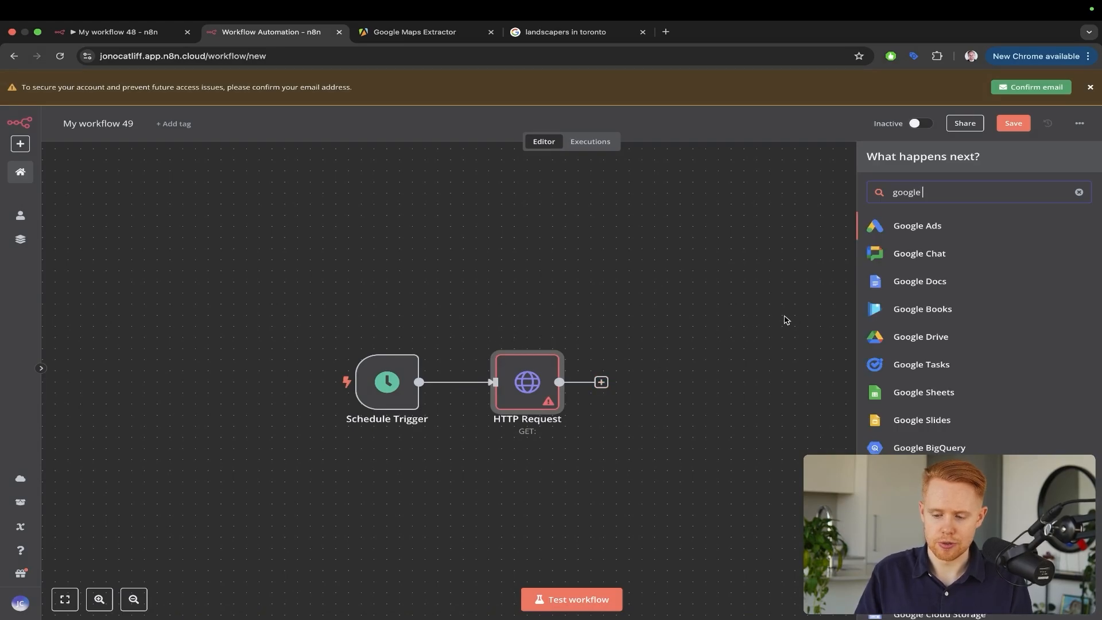
click(947, 394)
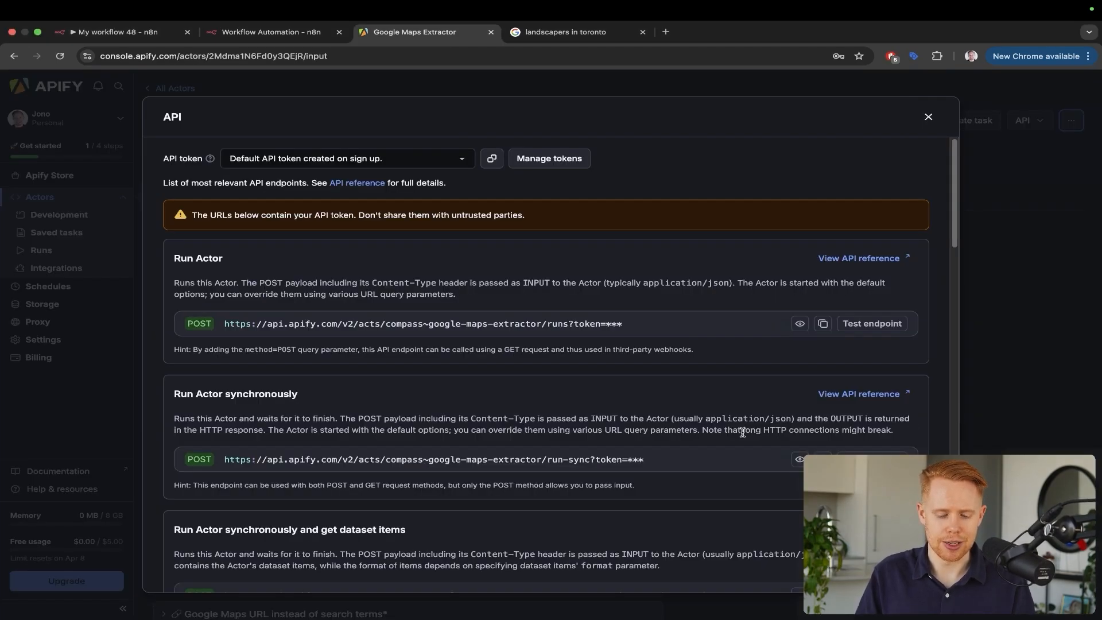
Open the API reference for 'Run Actor synchronously and get dataset items'
scroll(411, 298, down, 2)
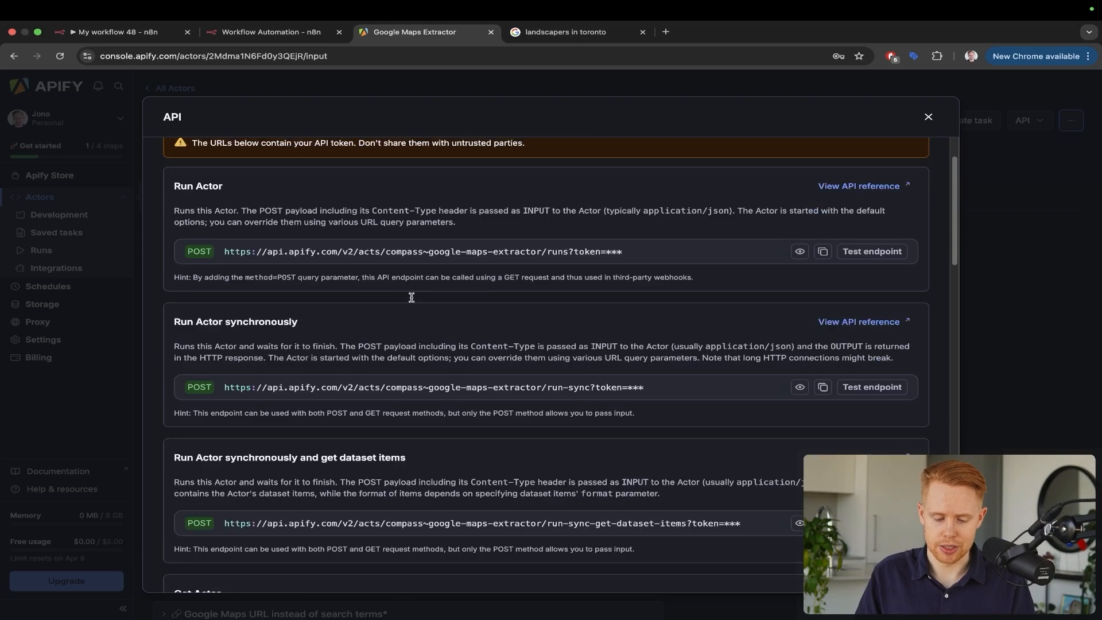
scroll(411, 297, down, 3)
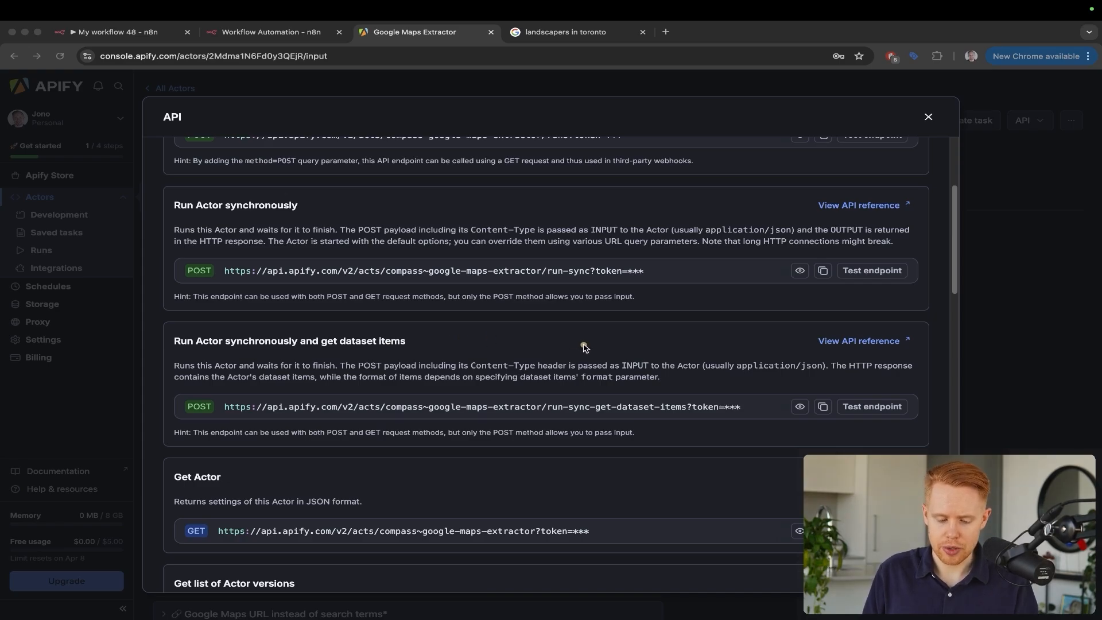
mouse_move(518, 379)
mouse_down()
mouse_move(612, 356)
mouse_move(839, 339)
mouse_up()
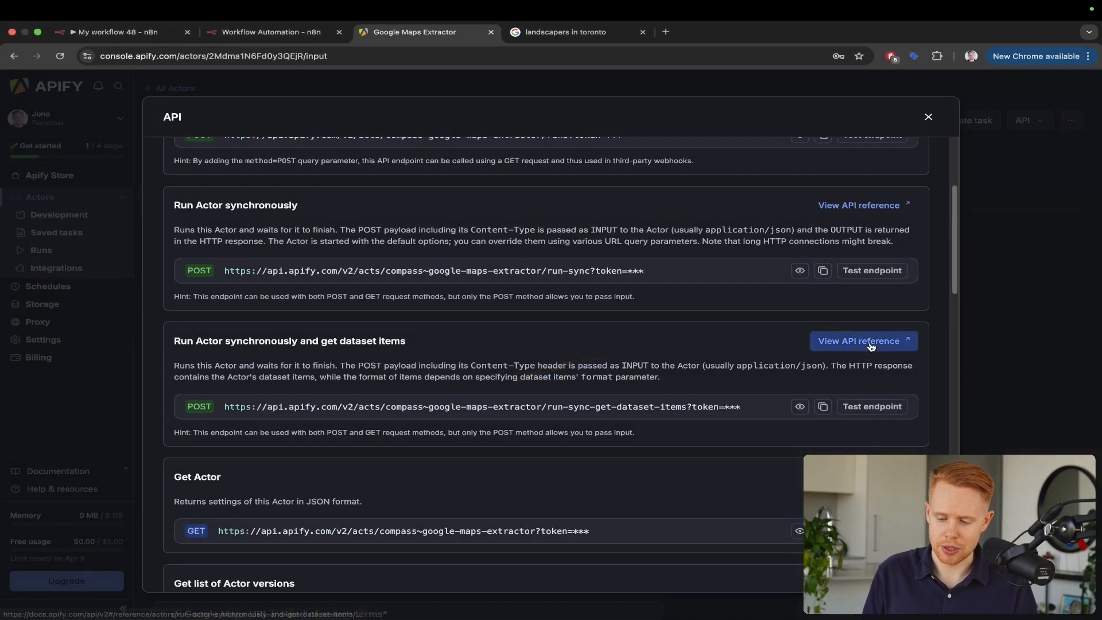
click(877, 343)
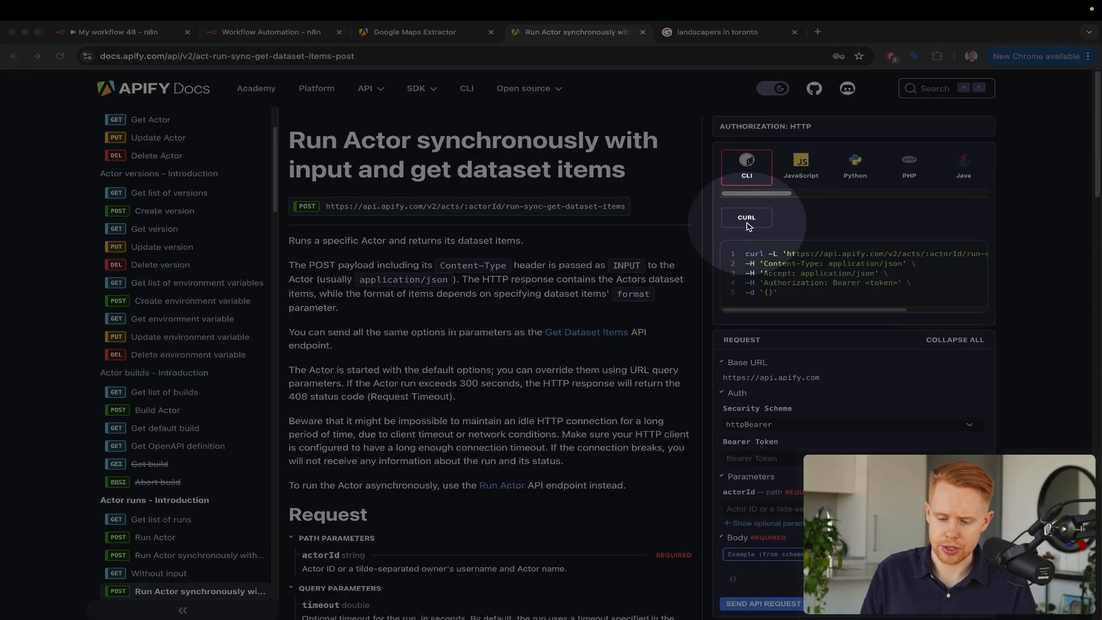
Open the HTTP Request node's parameters and move the n8n tab to third position
key(ctrl+shift+Tab)
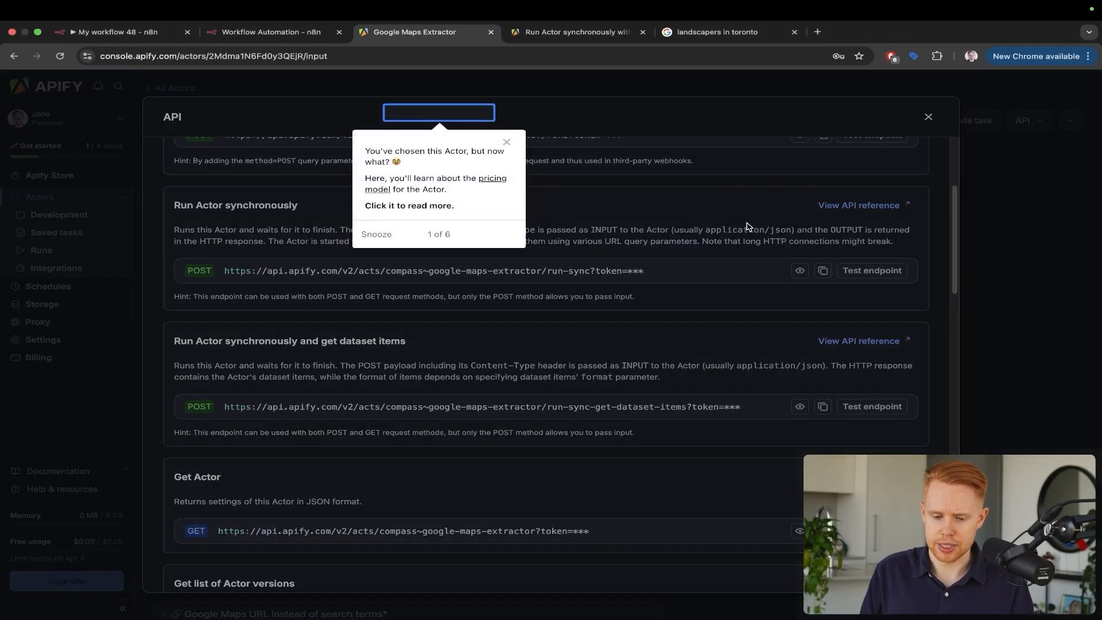
key(ctrl+shift+Tab)
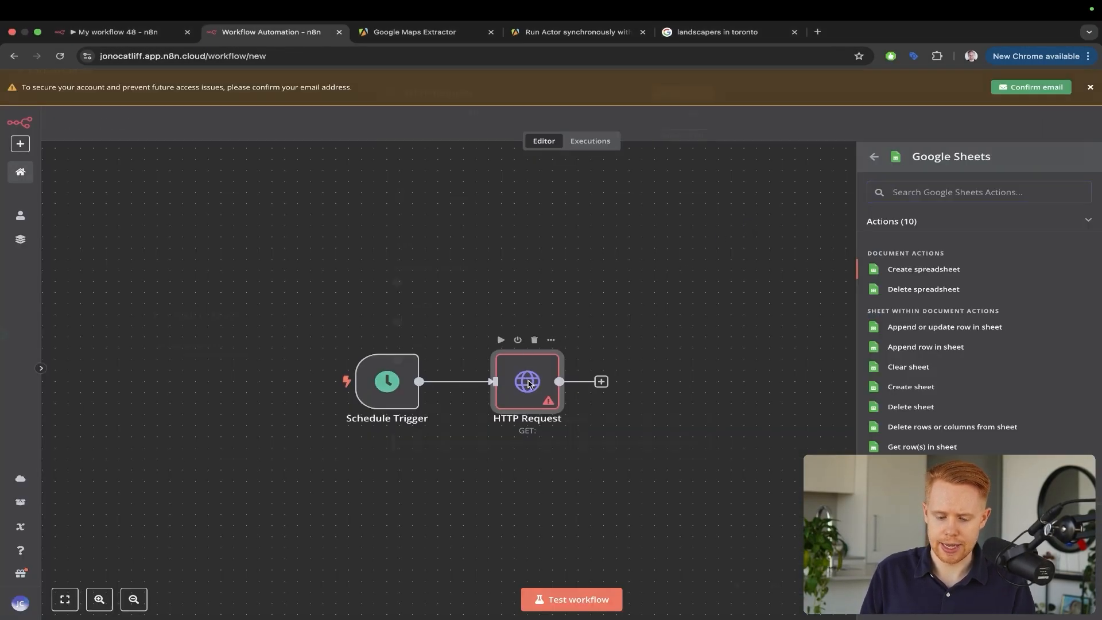
double_click(527, 382)
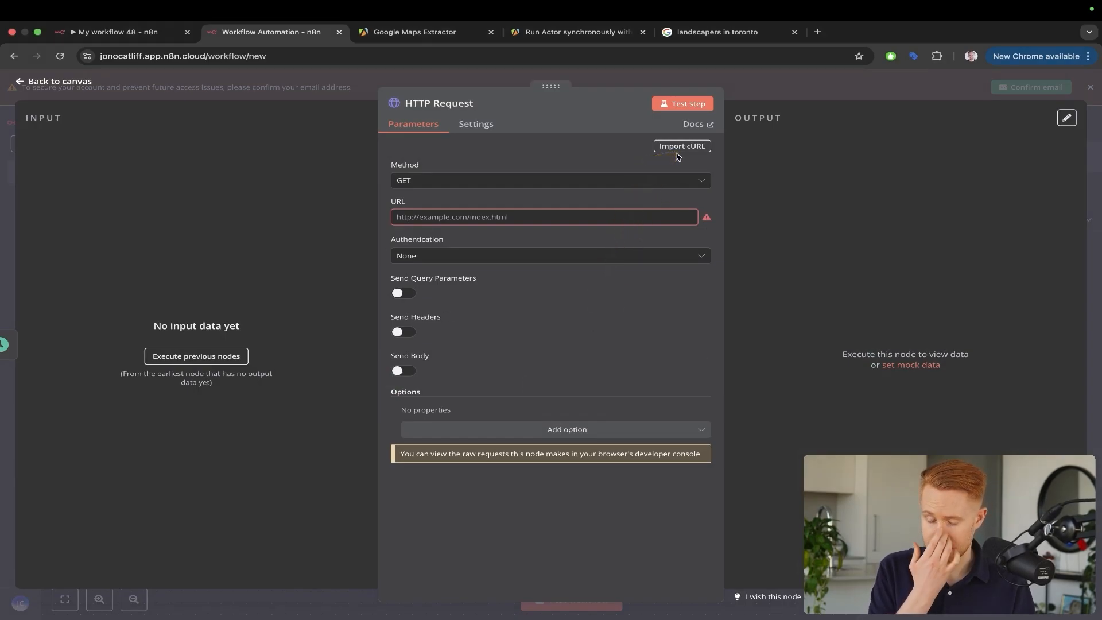
key(ctrl+Tab)
key(ctrl+Tab)
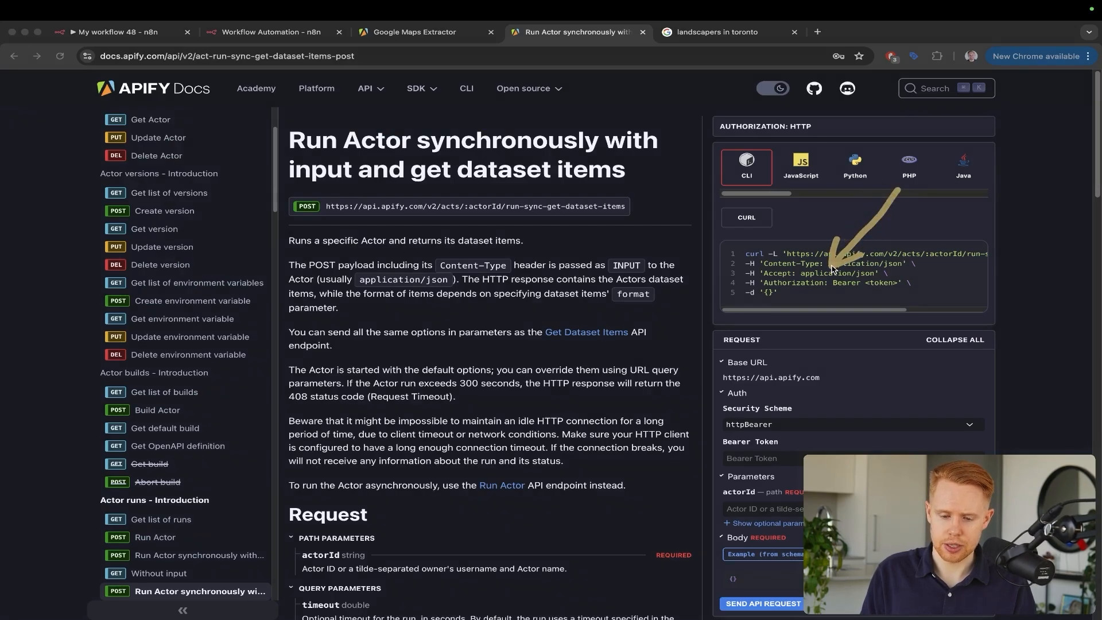
drag(310, 33, 434, 39)
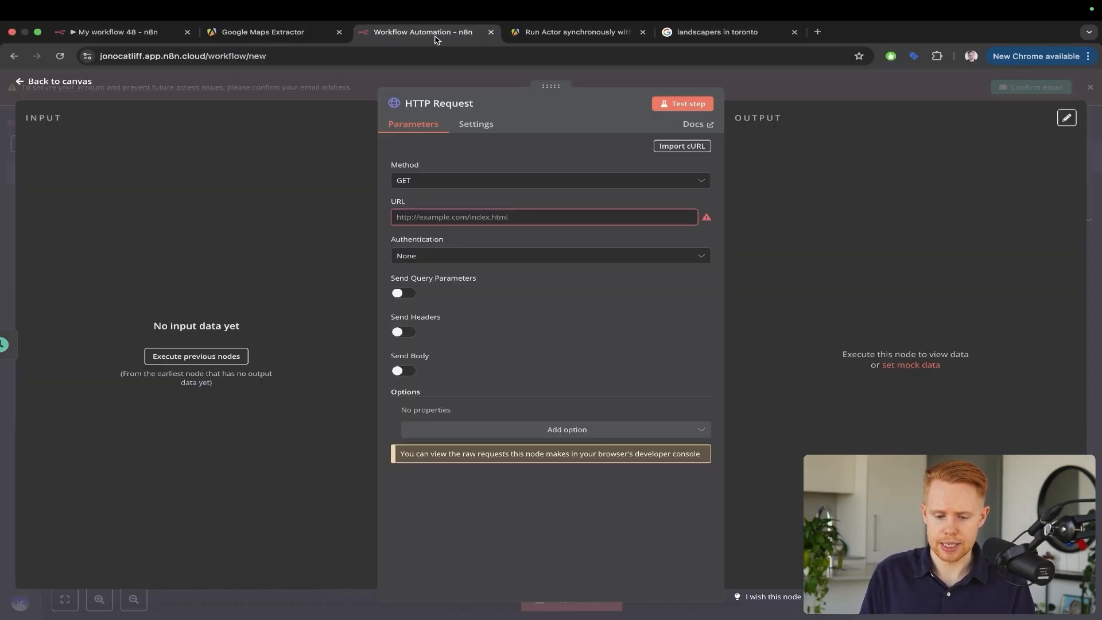
Import the Apify docs' example curl command into the HTTP Request node via Import cURL
click(677, 148)
key(ctrl+Tab)
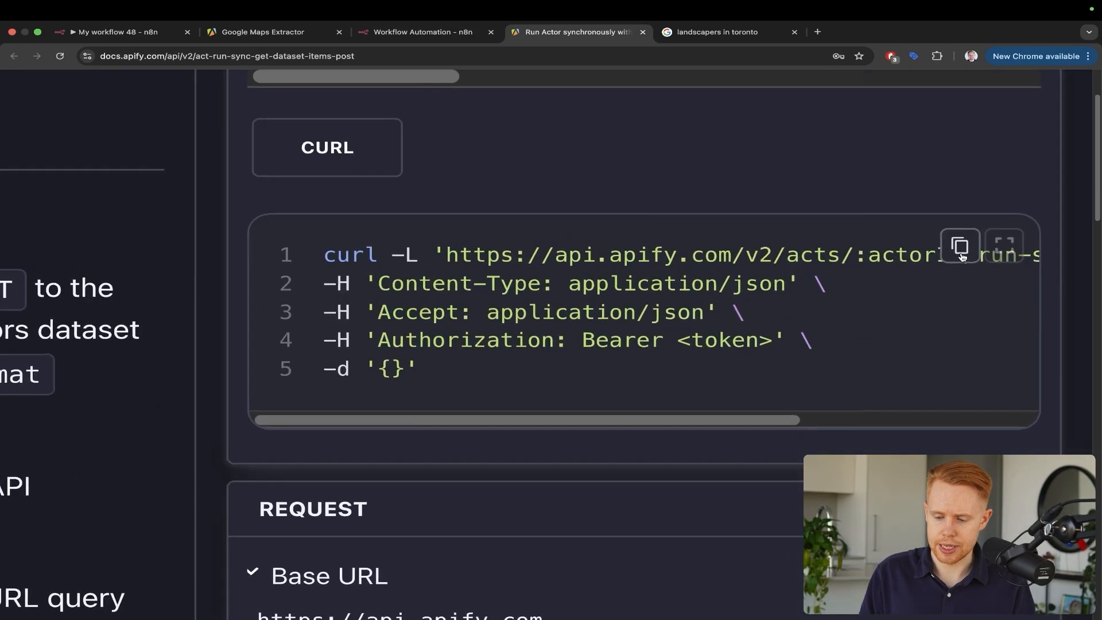
click(961, 253)
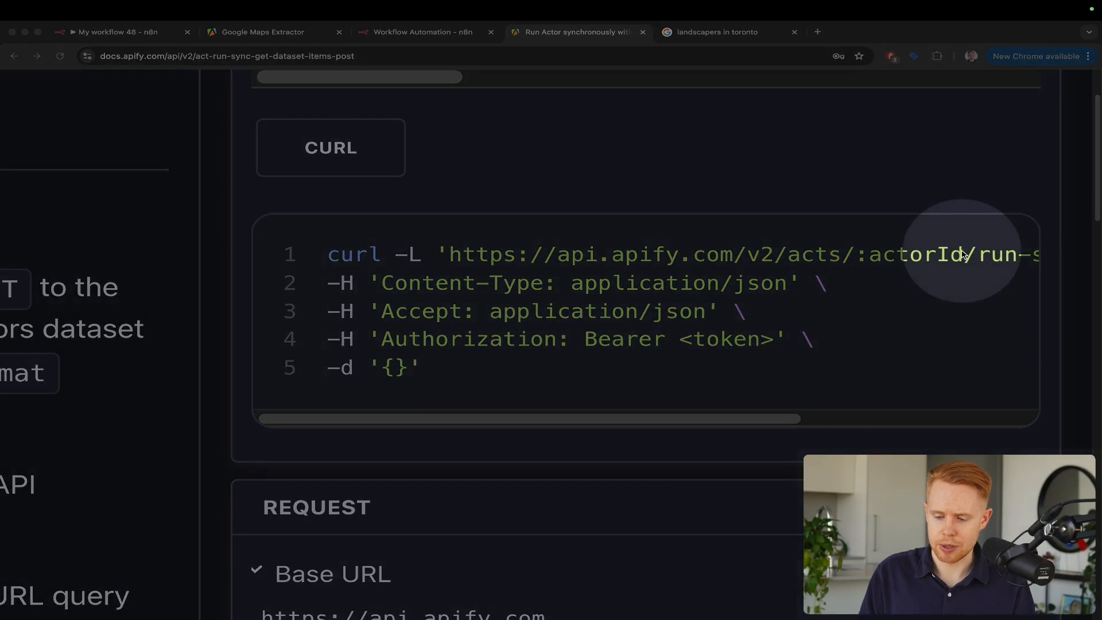
key(ctrl+shift+Tab)
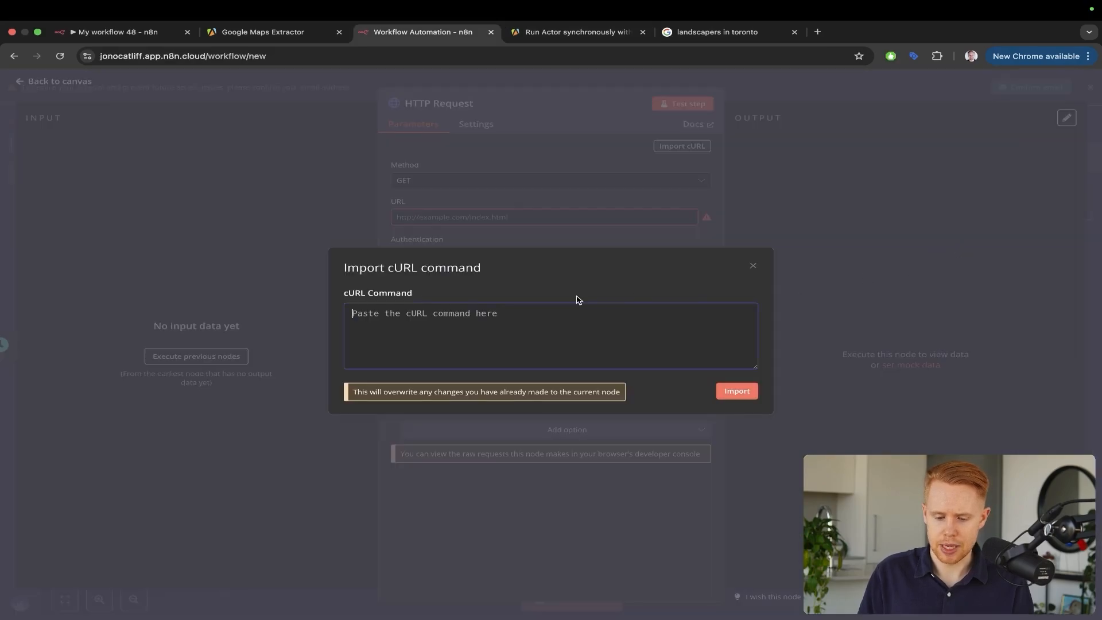
click(527, 356)
key(super+v)
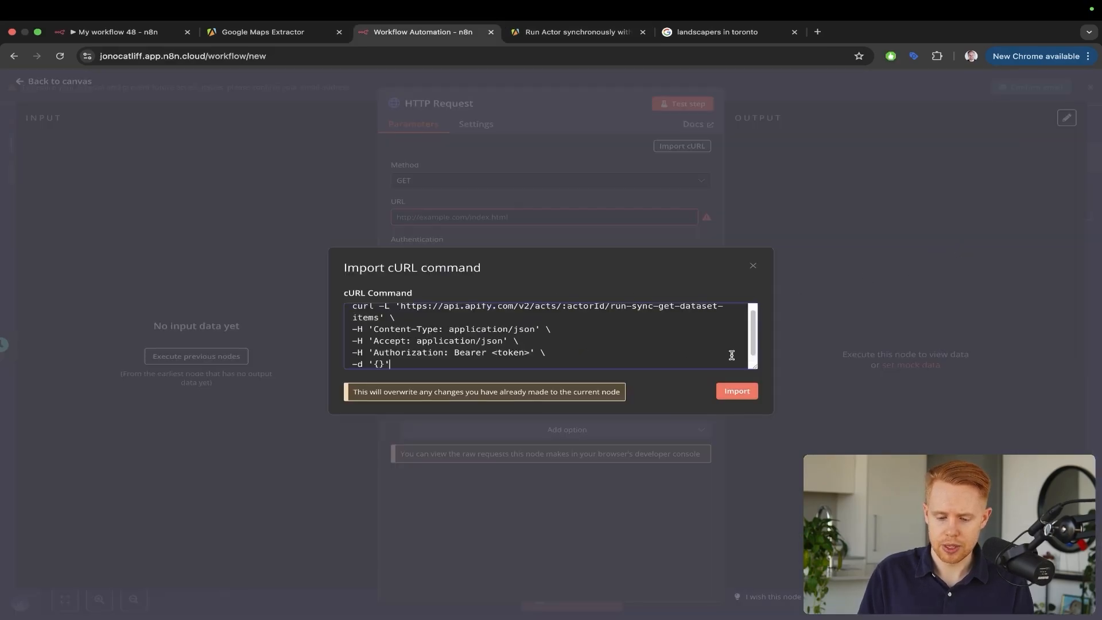
click(737, 392)
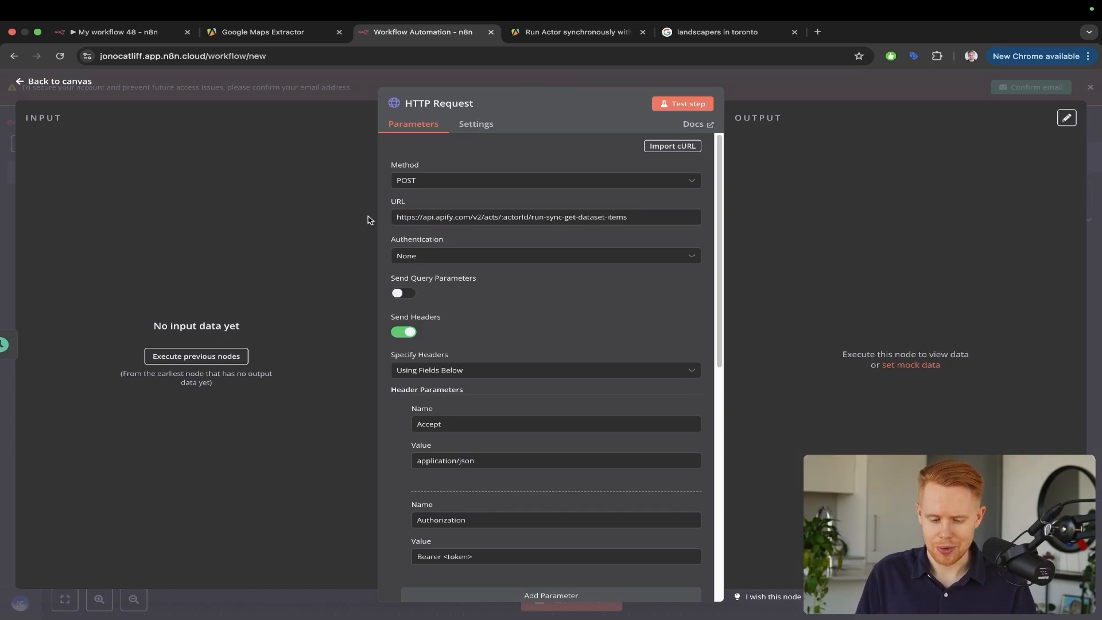
Review the imported POST URL, Accept and Authorization headers, and JSON body, then return to the docs
drag(231, 255, 384, 161)
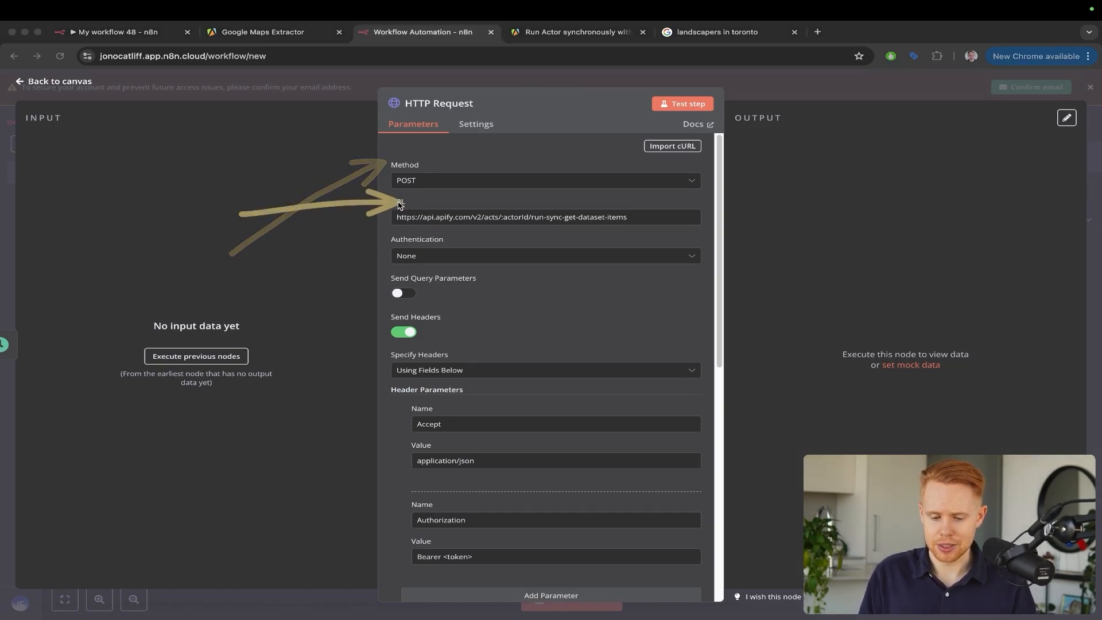
drag(170, 197, 377, 345)
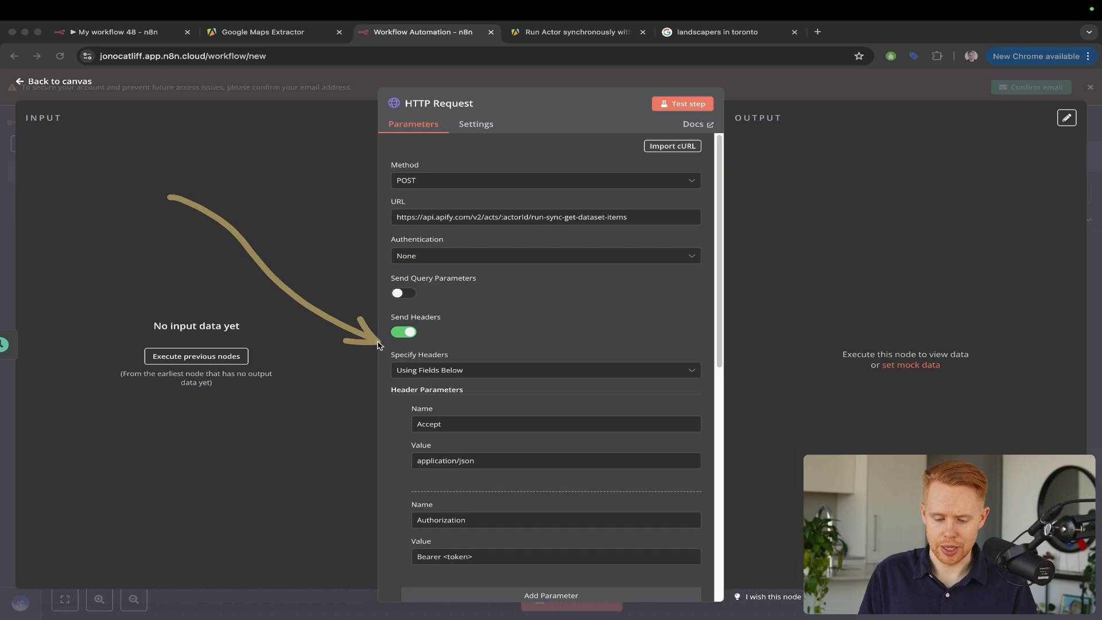
scroll(467, 406, down, 4)
scroll(469, 406, down, 1)
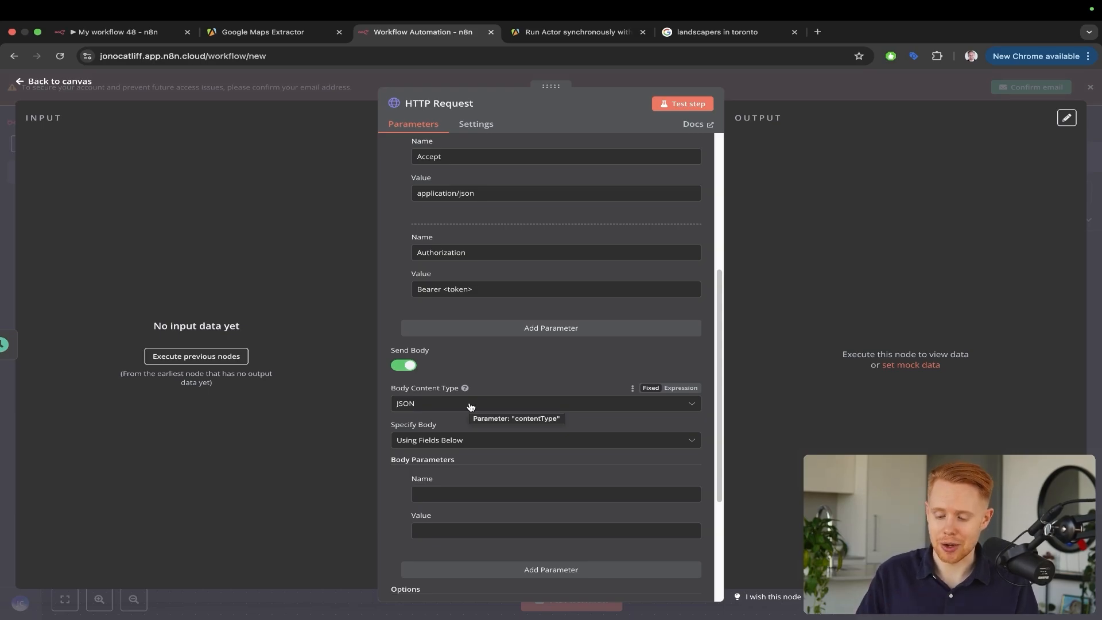
key(ctrl+Tab)
scroll(635, 330, down, 5)
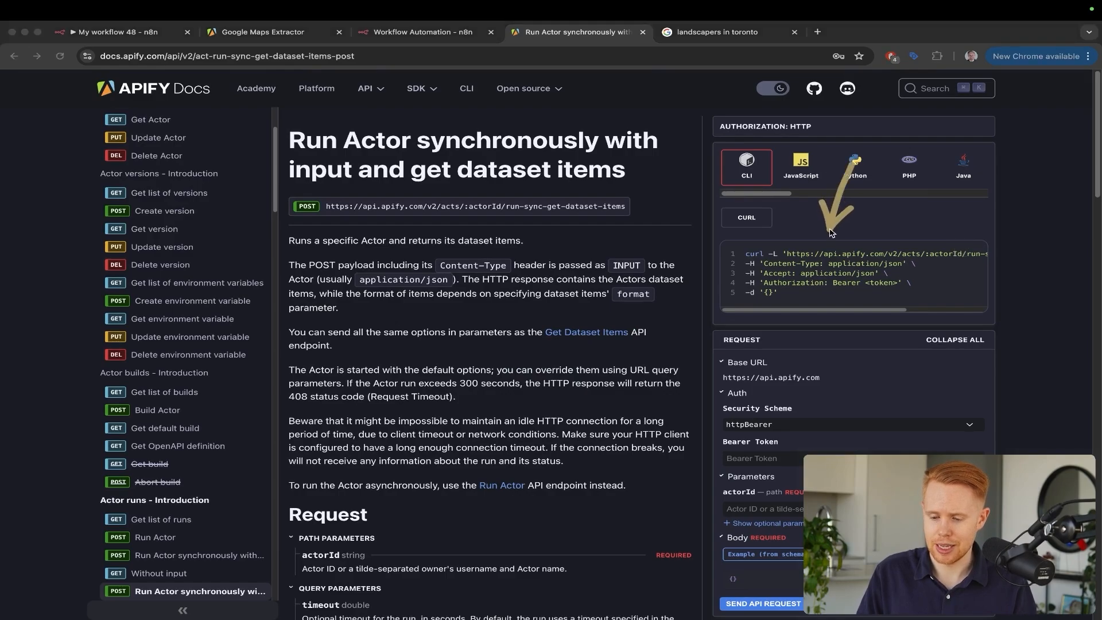
Close the API reference and pricing onboarding tip to reveal the extractor's input page and actor ID
key(ctrl+shift+Tab)
key(ctrl+shift+Tab)
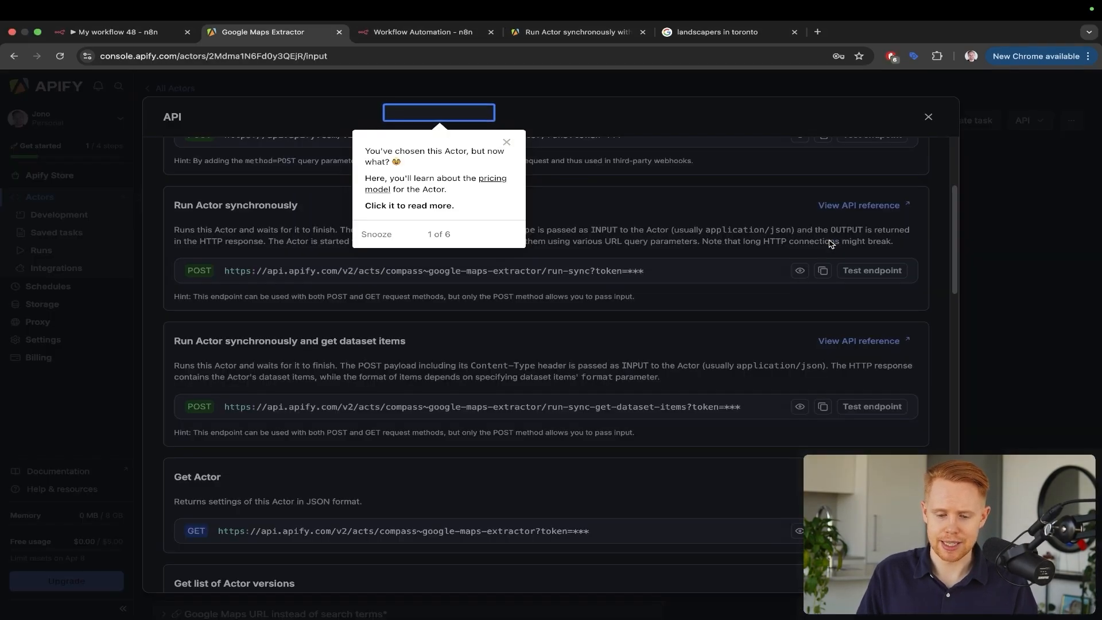
key(Escape)
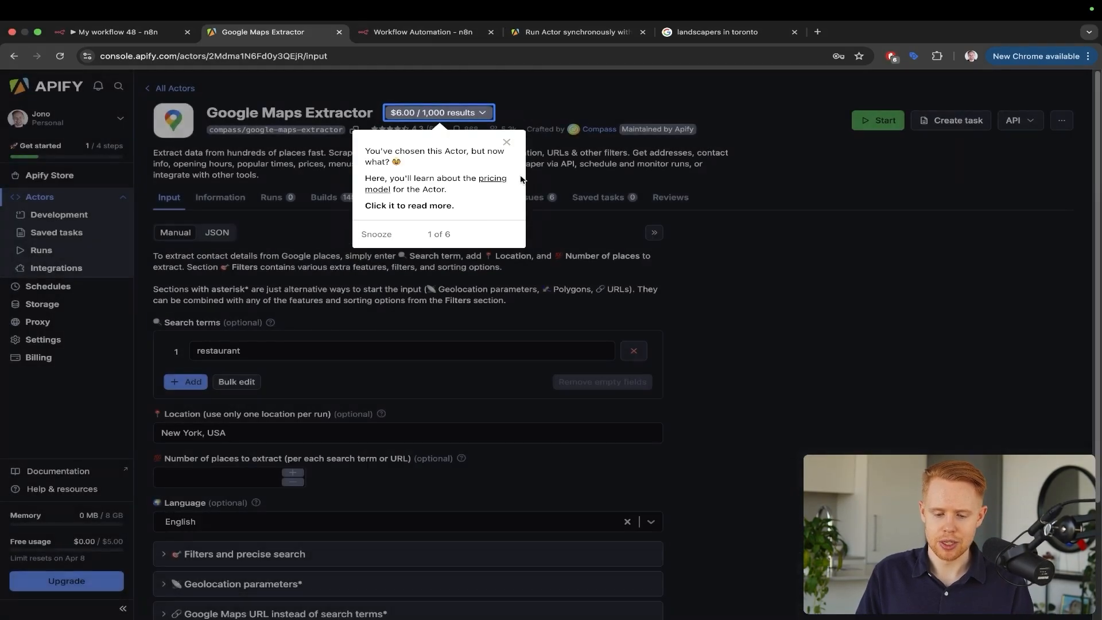
click(506, 141)
key(ctrl+a)
drag(536, 287, 352, 125)
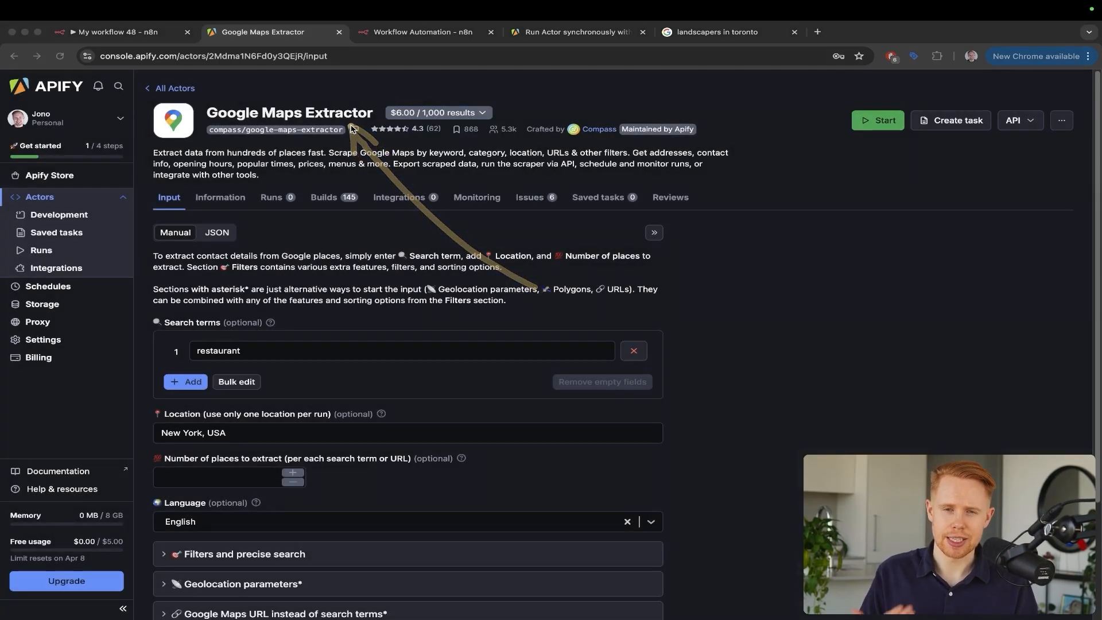
key(Escape)
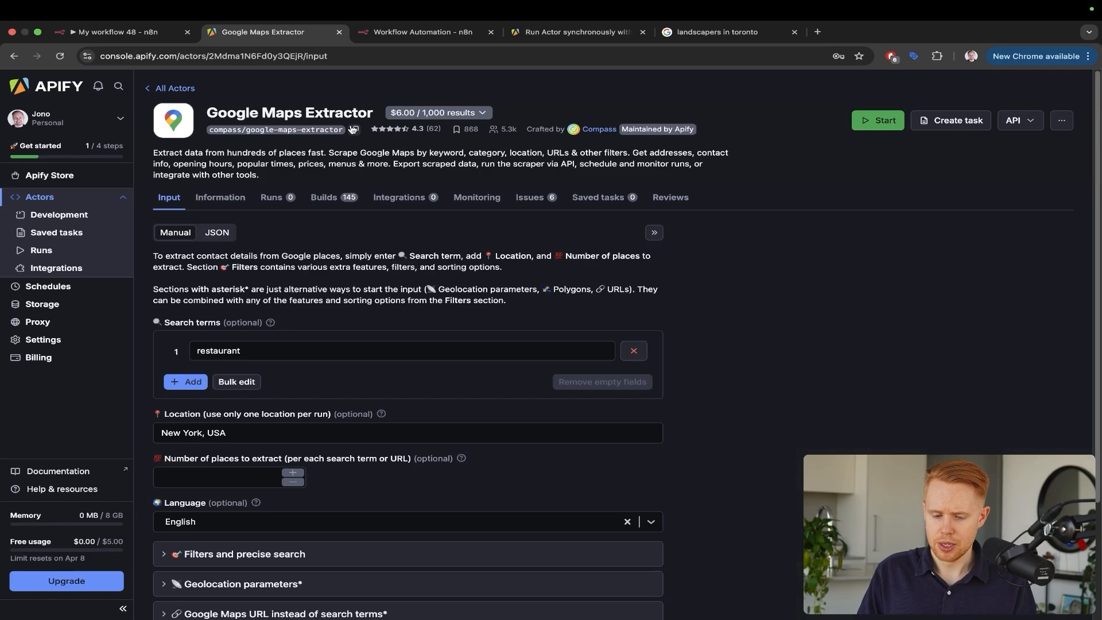
Glance over the n8n HTTP Request node, then open a new browser tab
key(ctrl+Tab)
scroll(439, 173, up, 5)
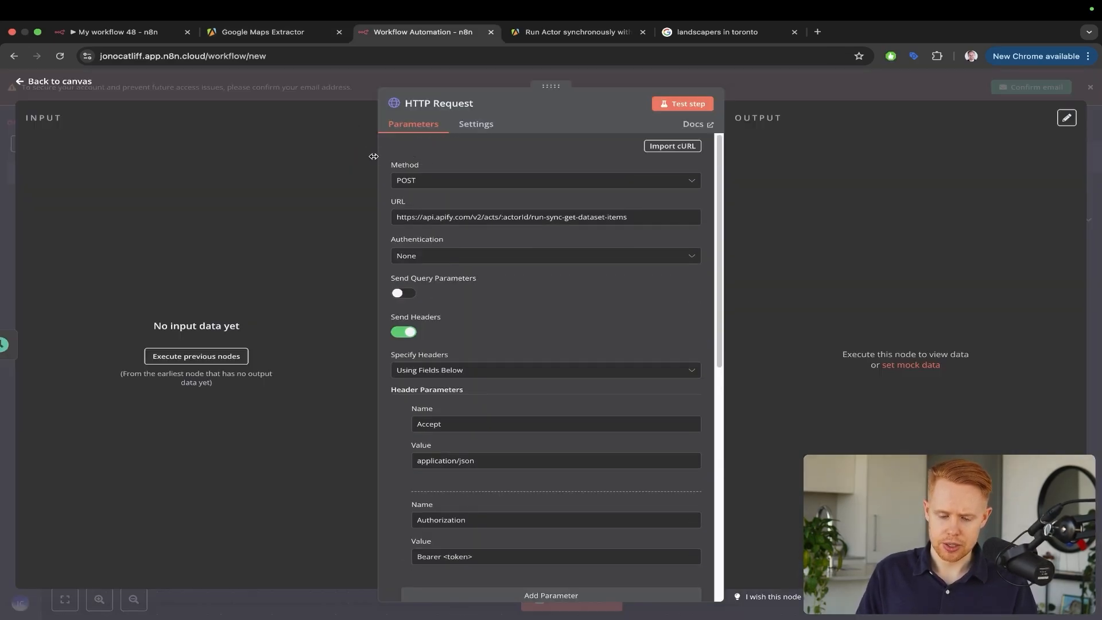
mouse_move(253, 172)
mouse_down()
mouse_move(332, 153)
mouse_move(393, 167)
mouse_up()
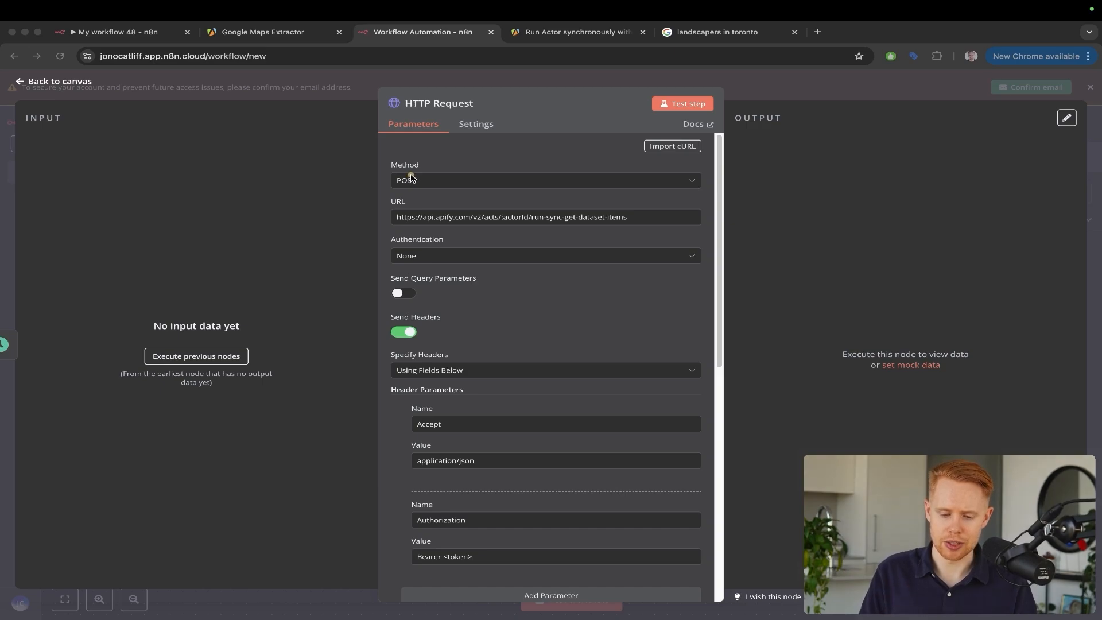
key(Escape)
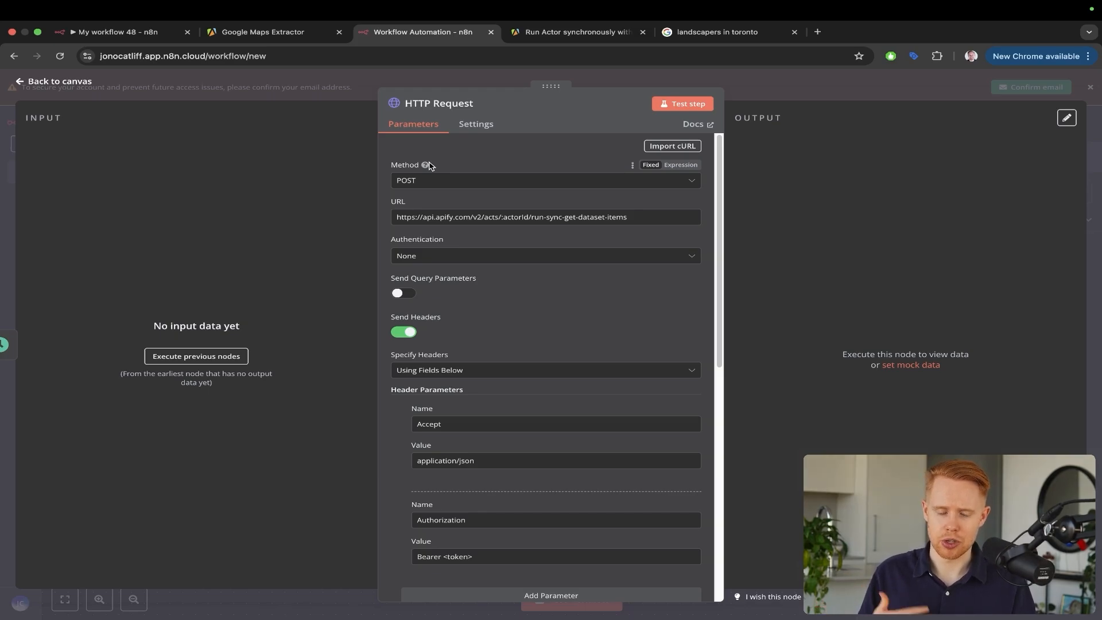
key(ctrl+t)
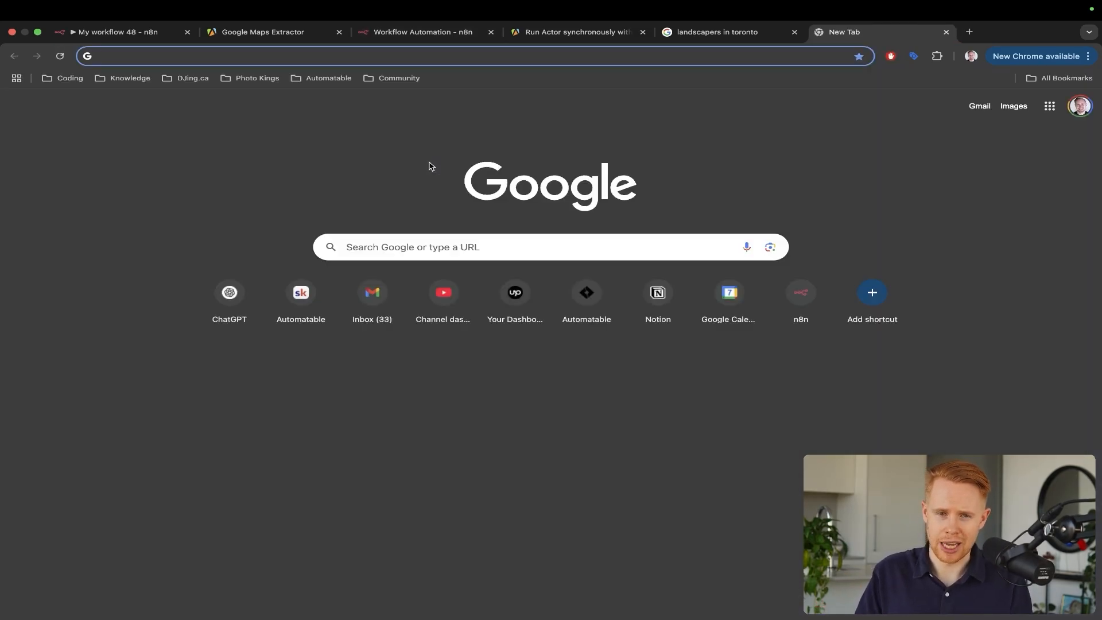
Open Google Sheets from the 'sheets' suggestion, start a Blank spreadsheet, and return to n8n
text(sheets.google.com)
click(429, 166)
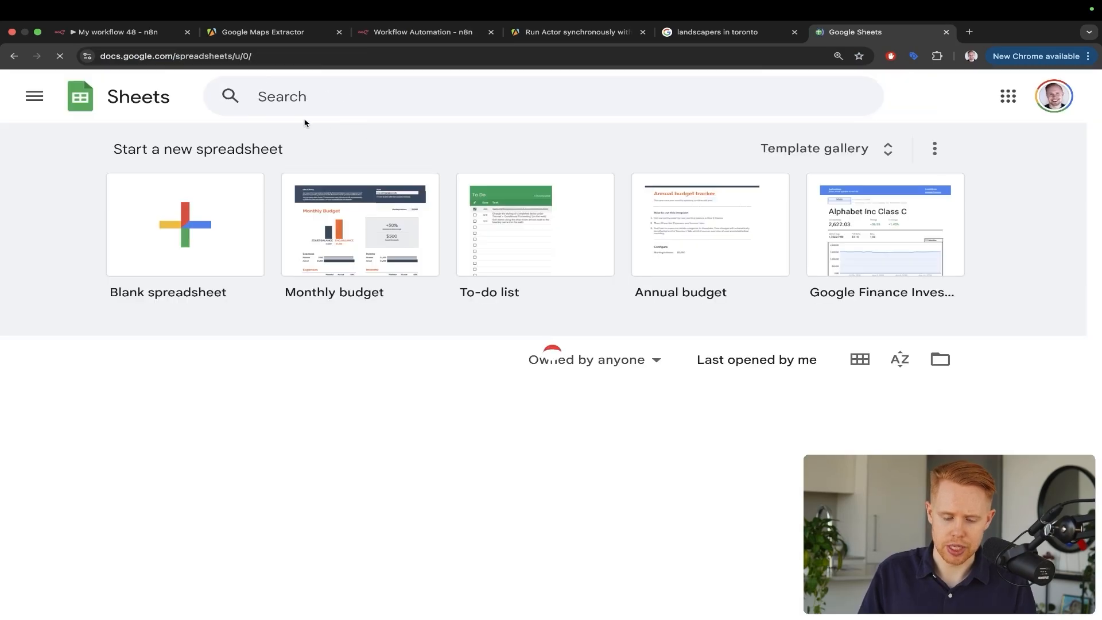
click(166, 203)
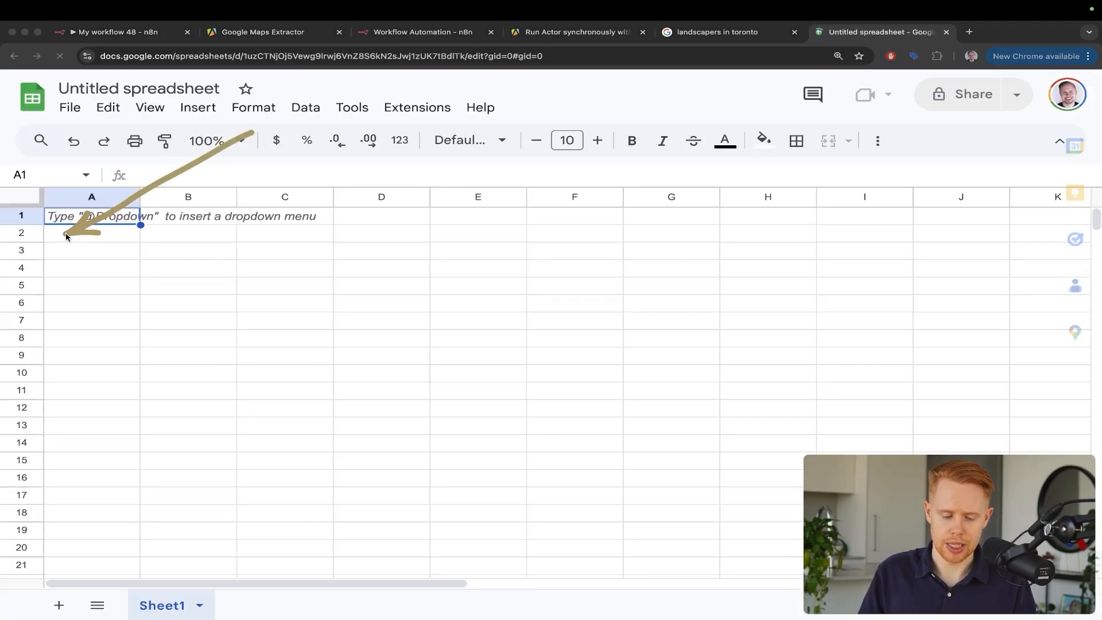
click(9, 234)
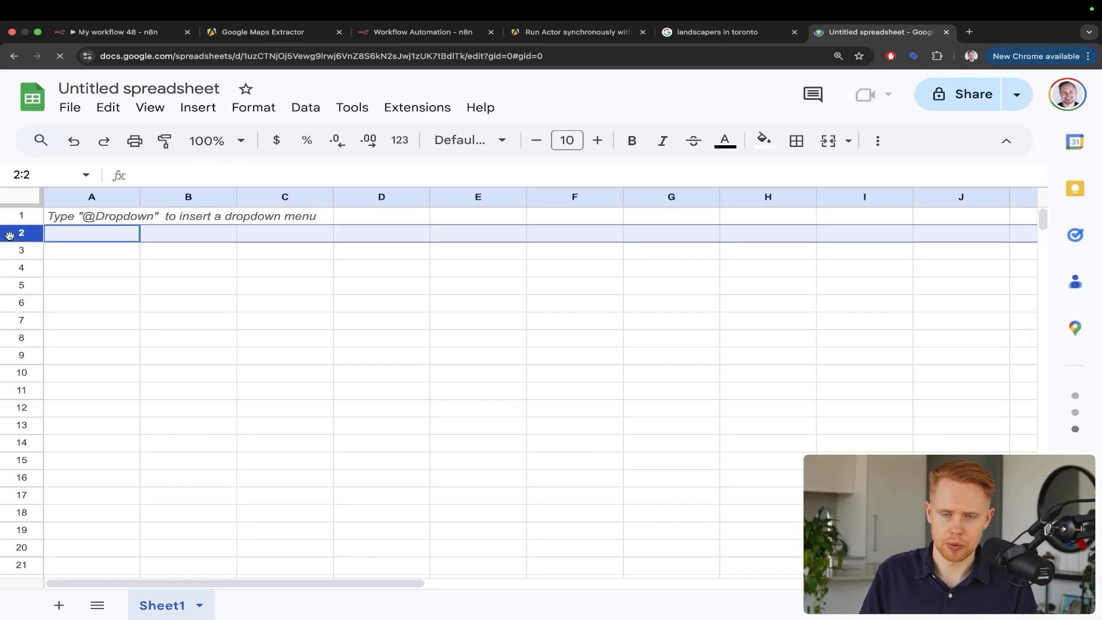
key(ctrl+shift+Tab)
key(ctrl+shift+Tab)
key(ctrl+shift+Tab)
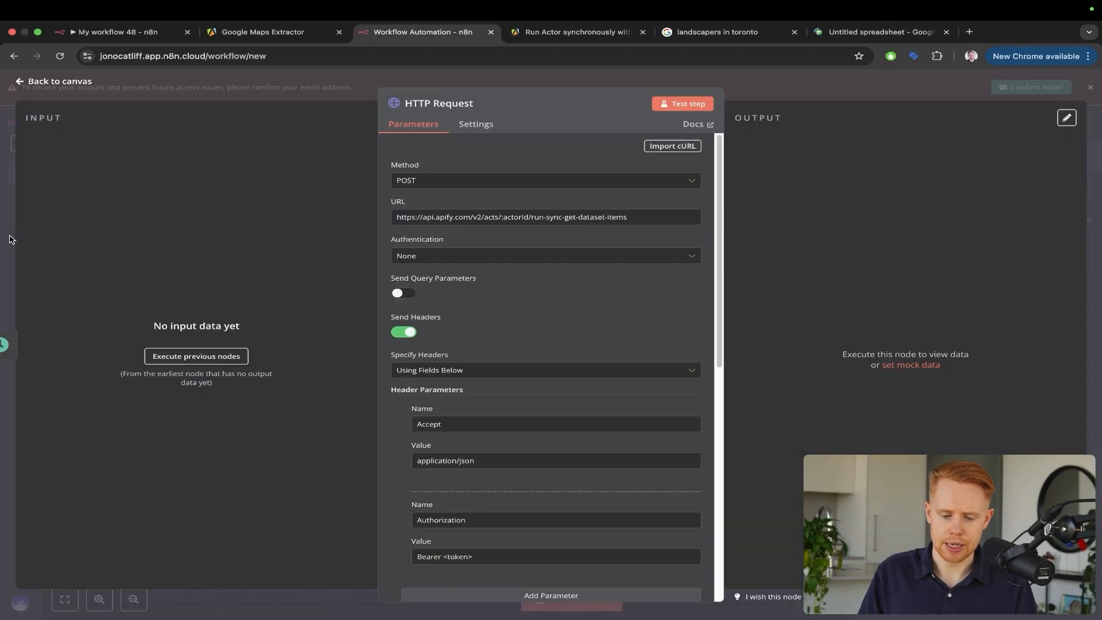
Confirm the HTTP Request method stays POST, then return to the compass/google-maps-extractor page
click(426, 187)
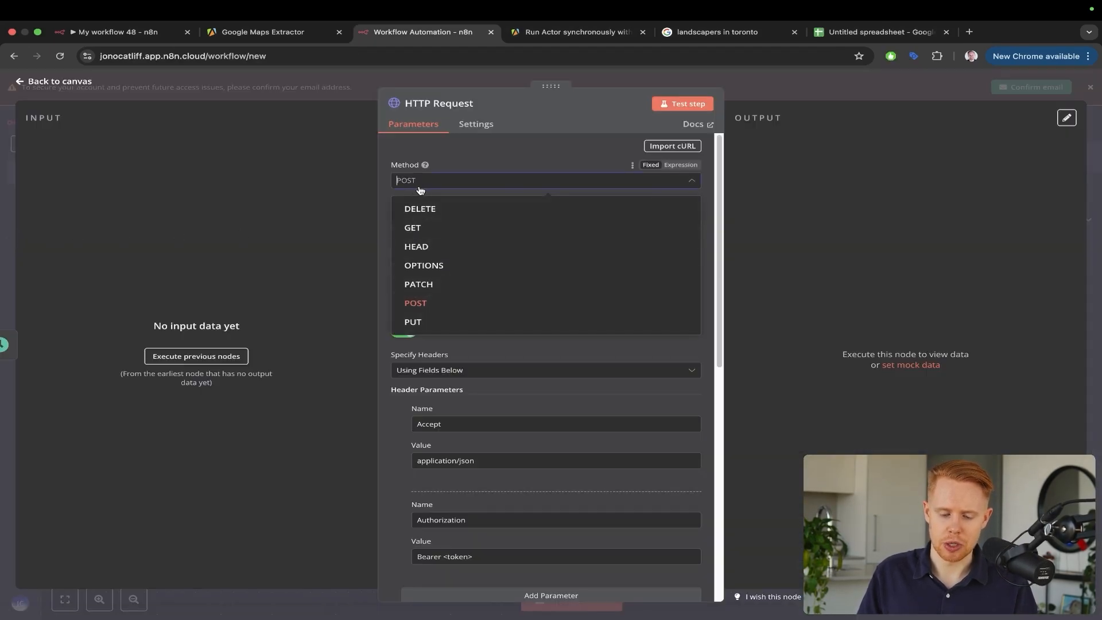
click(383, 187)
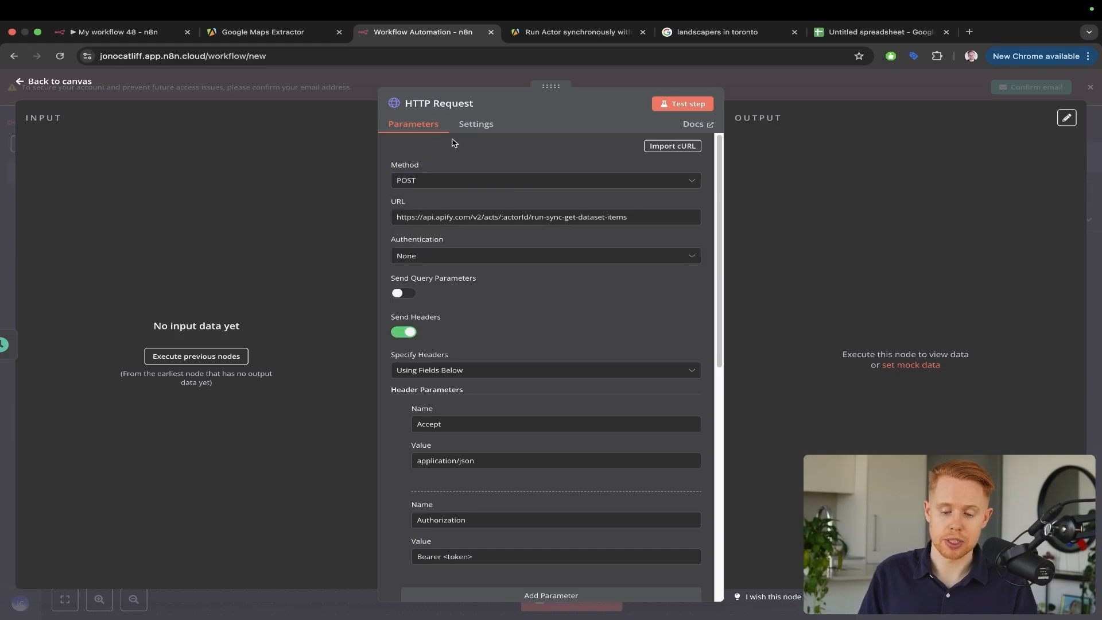
click(416, 180)
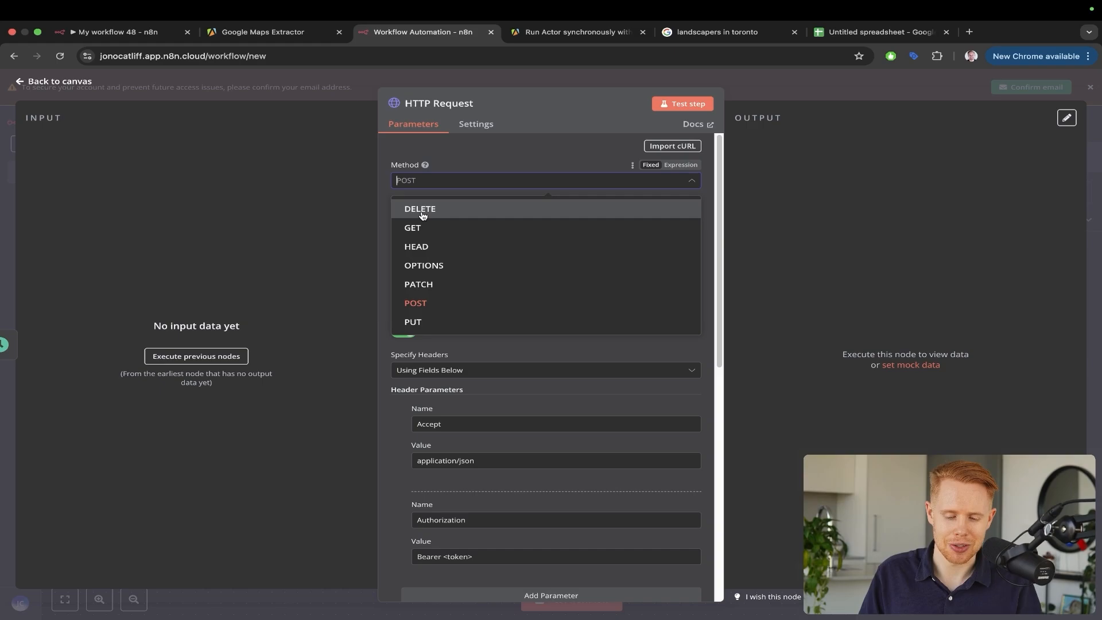
click(382, 205)
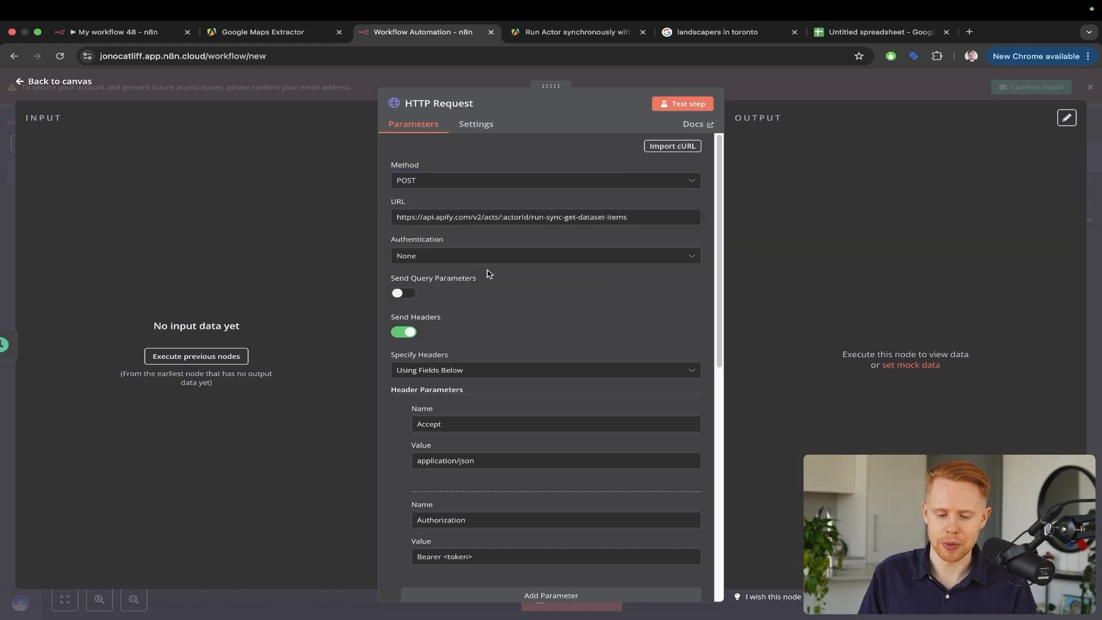
scroll(489, 274, down, 1)
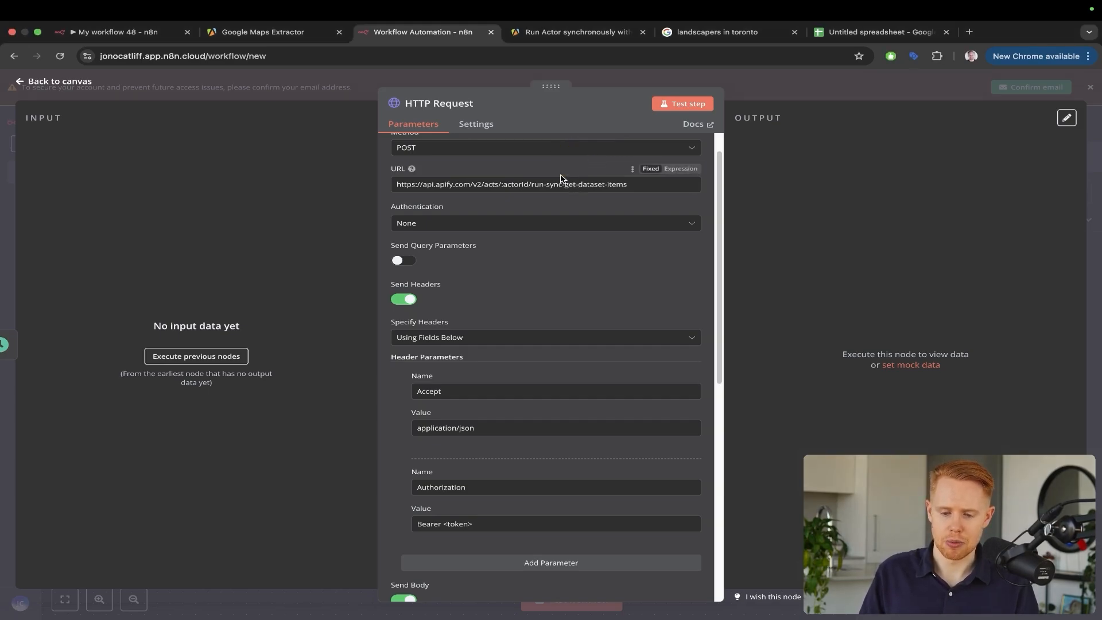
key(ctrl+Tab)
key(ctrl+shift+Tab)
key(ctrl+shift+Tab)
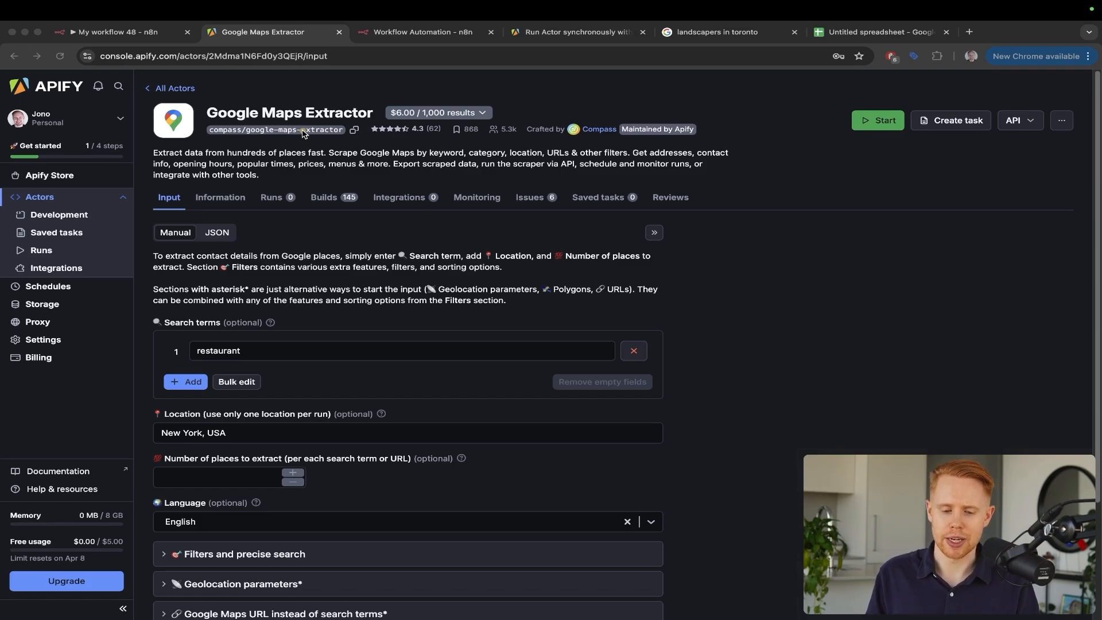
Delete the :actorId placeholder from the HTTP Request URL in n8n
click(303, 131)
key(ctrl+Tab)
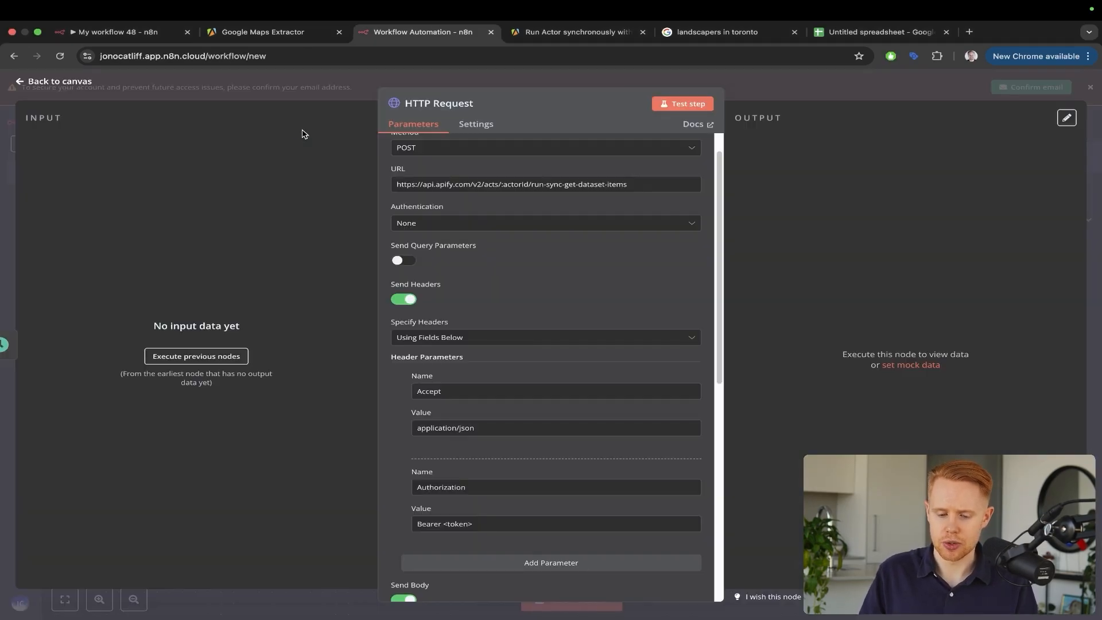
key(ctrl+a)
drag(238, 134, 385, 176)
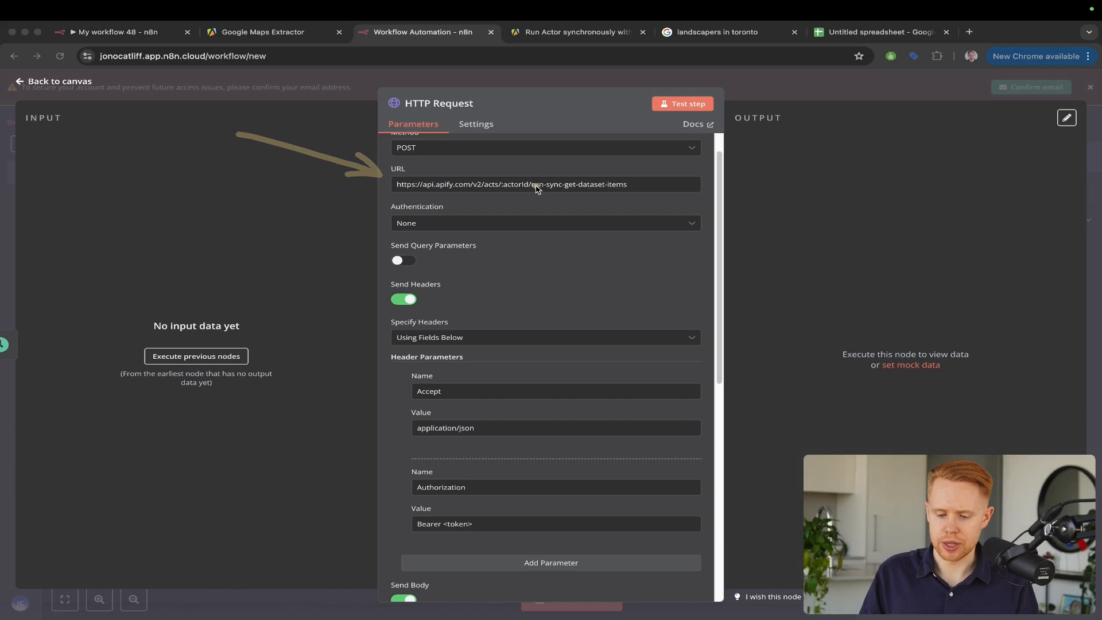
key(ctrl+s)
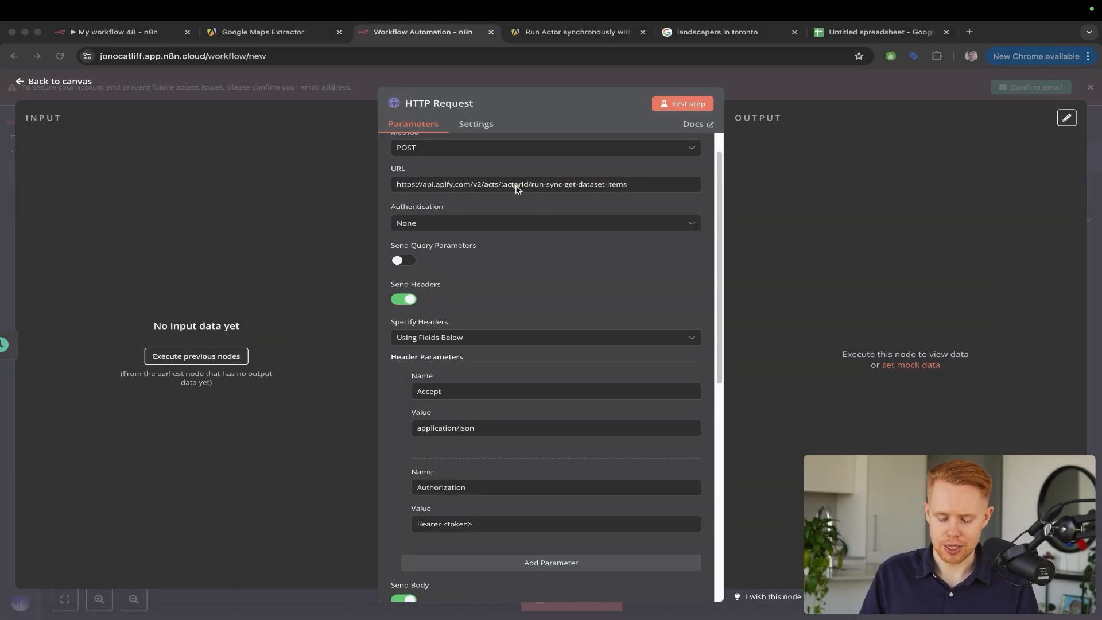
drag(498, 177, 535, 195)
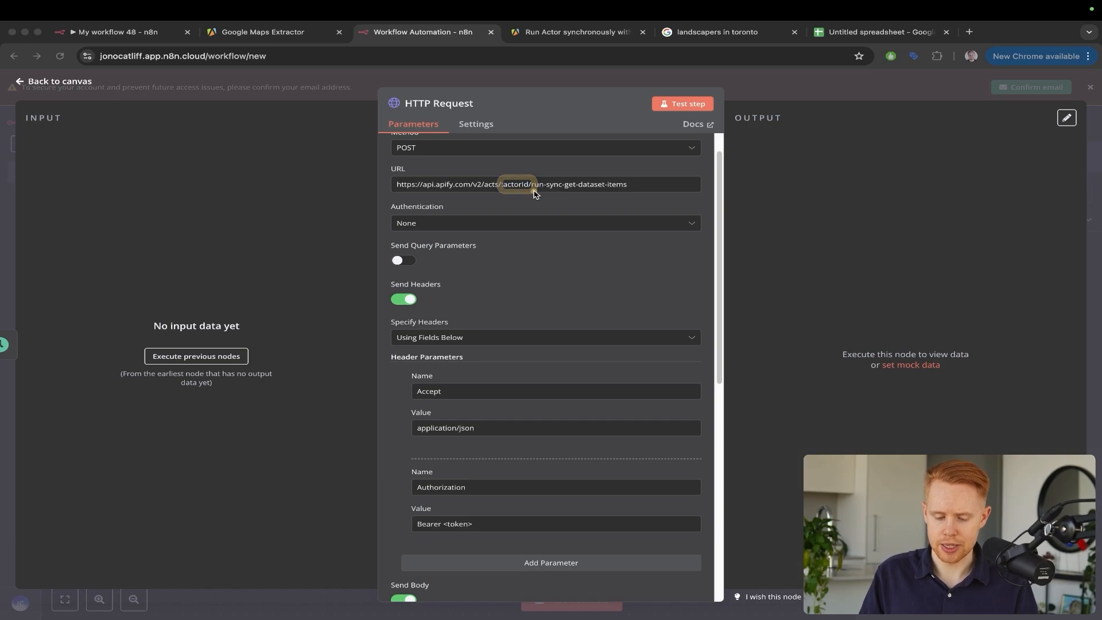
click(523, 185)
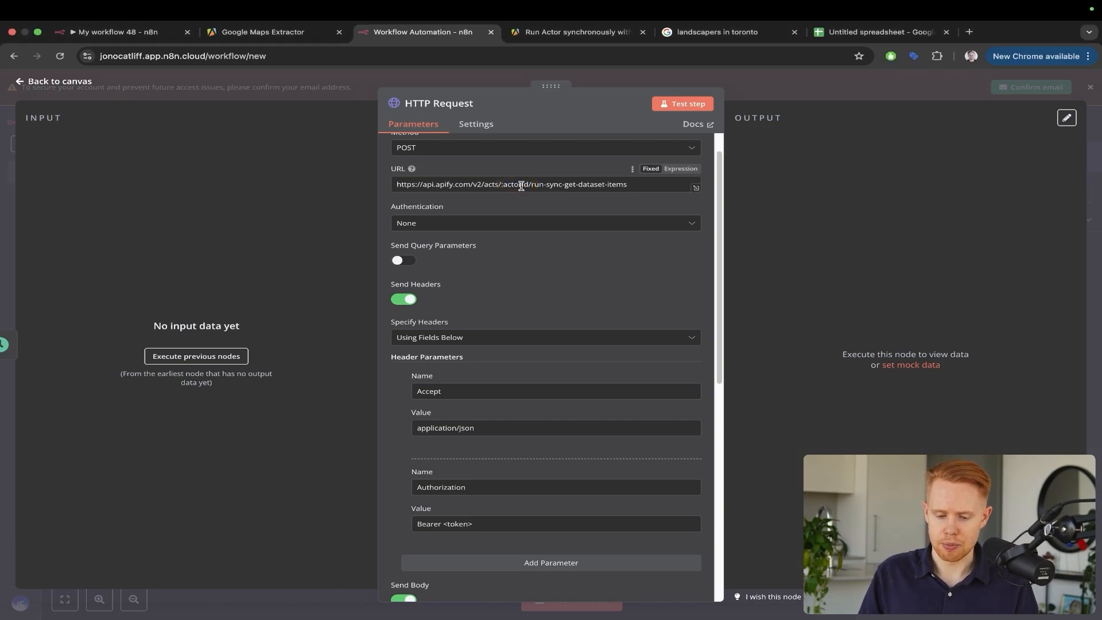
drag(528, 184, 503, 185)
key(BackSpace)
key(BackSpace)
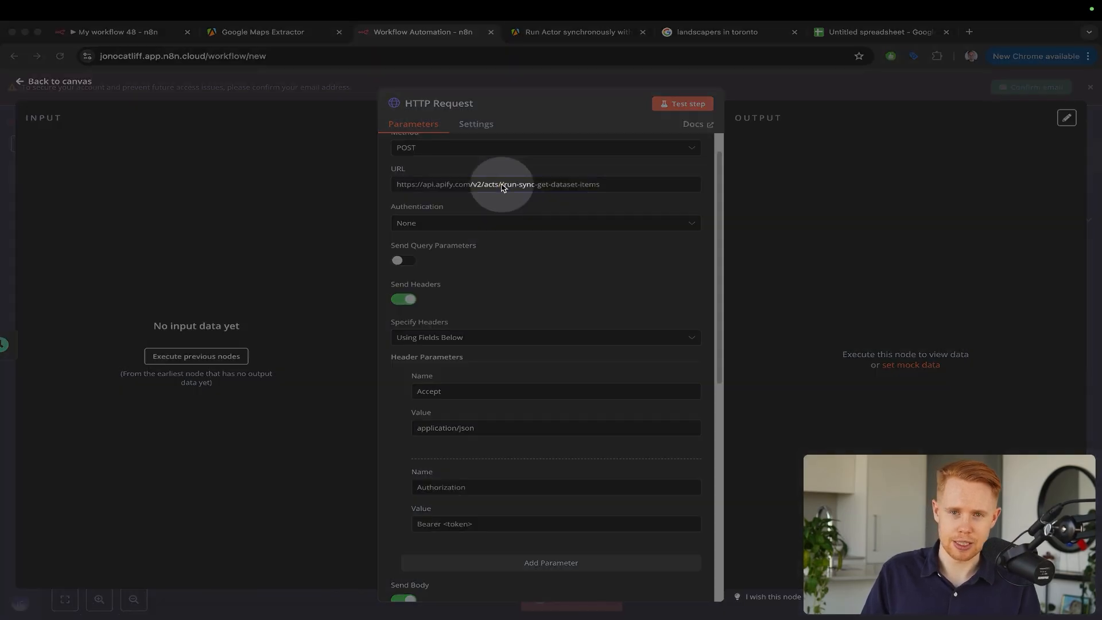
Copy actor ID 2Mdma1N6Fd0y3QEjR from the Apify address bar into the URL
key(ctrl+shift+Tab)
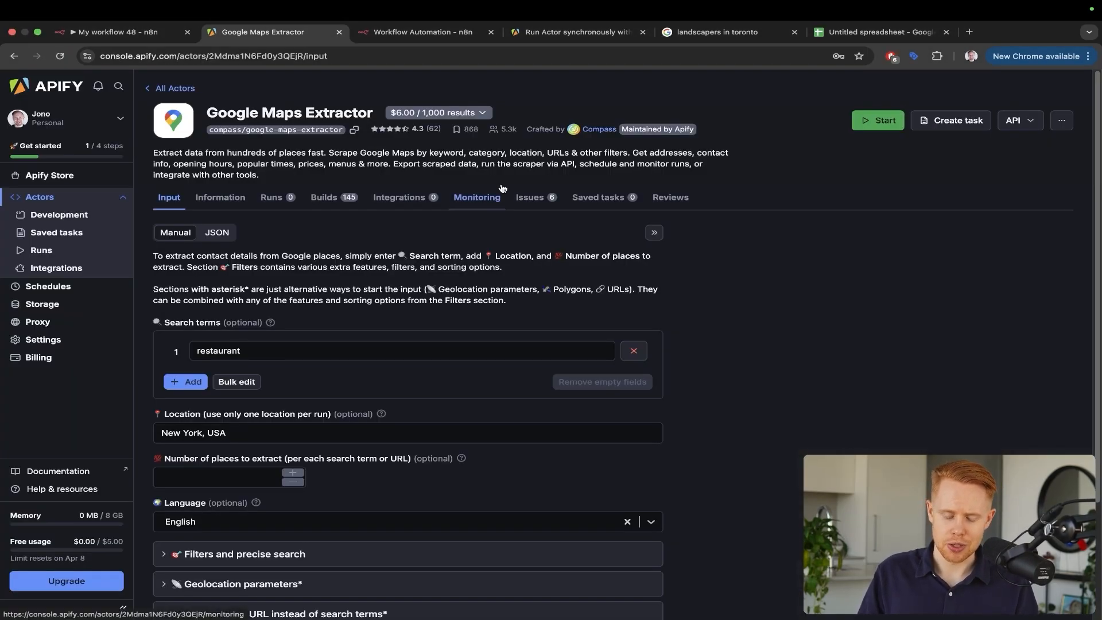
key(ctrl+a)
drag(426, 180, 259, 66)
key(ctrl+s)
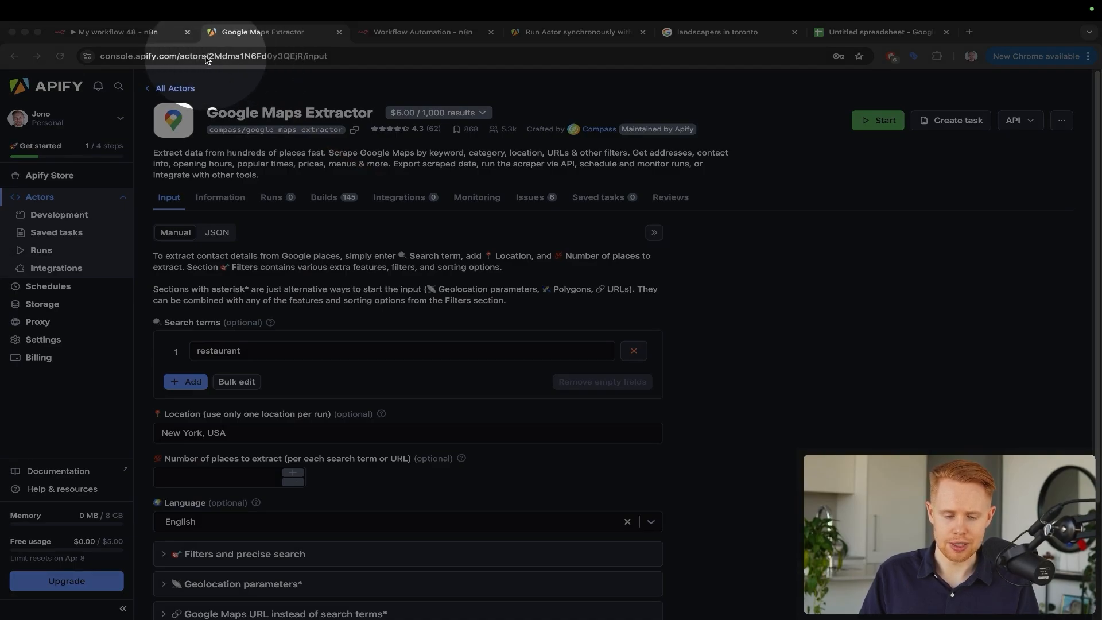
key(ctrl+s)
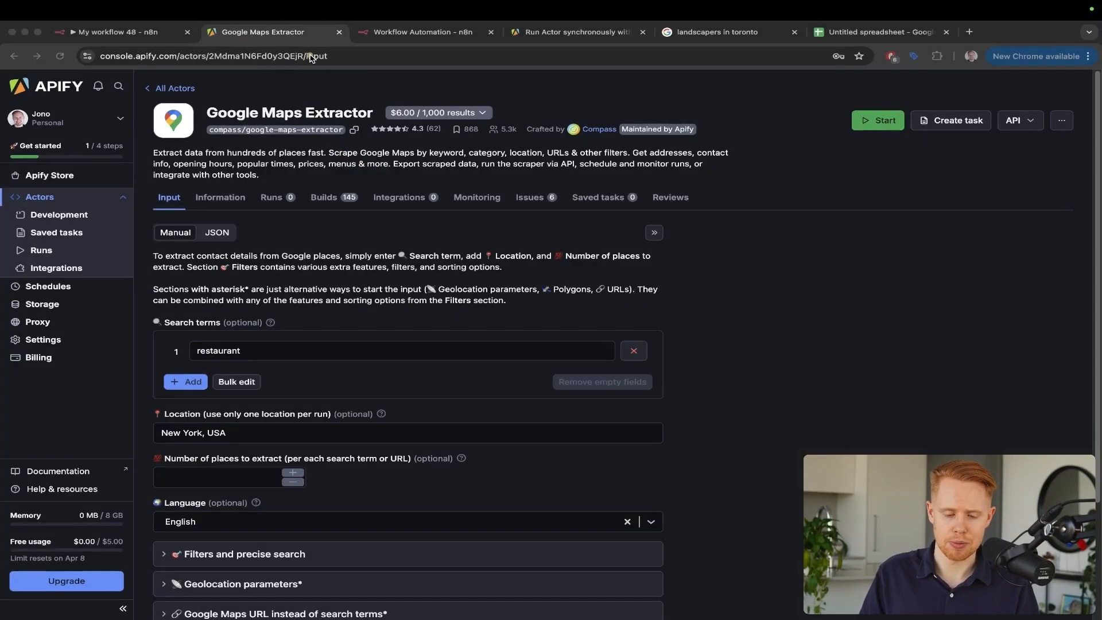
click(310, 57)
double_click(269, 59)
key(super+c)
key(ctrl+Tab)
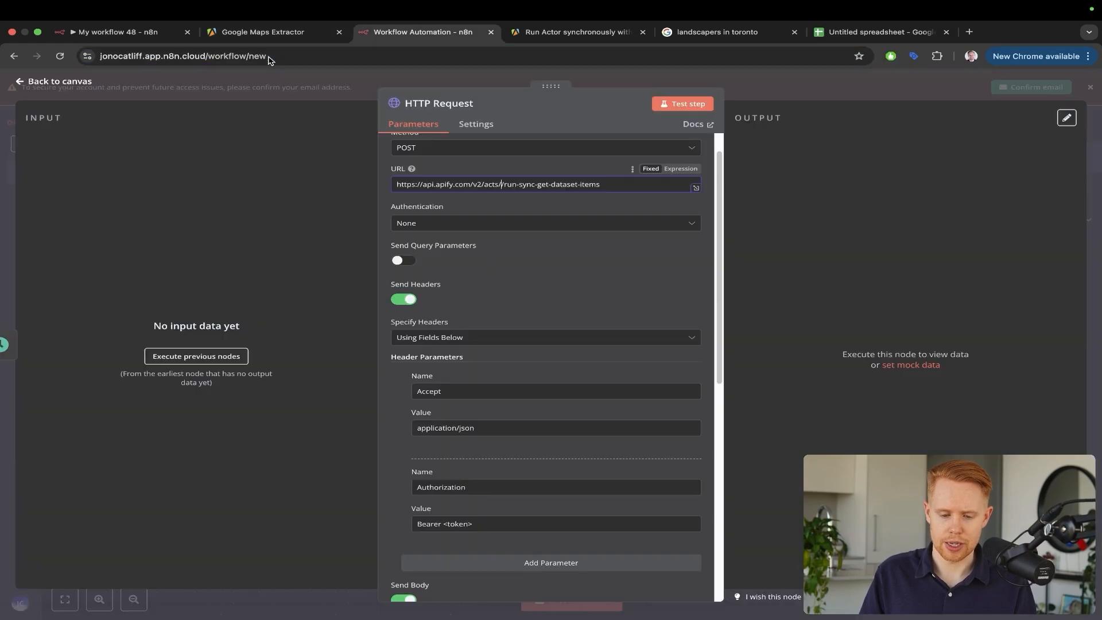
key(super+v)
key(ctrl+s)
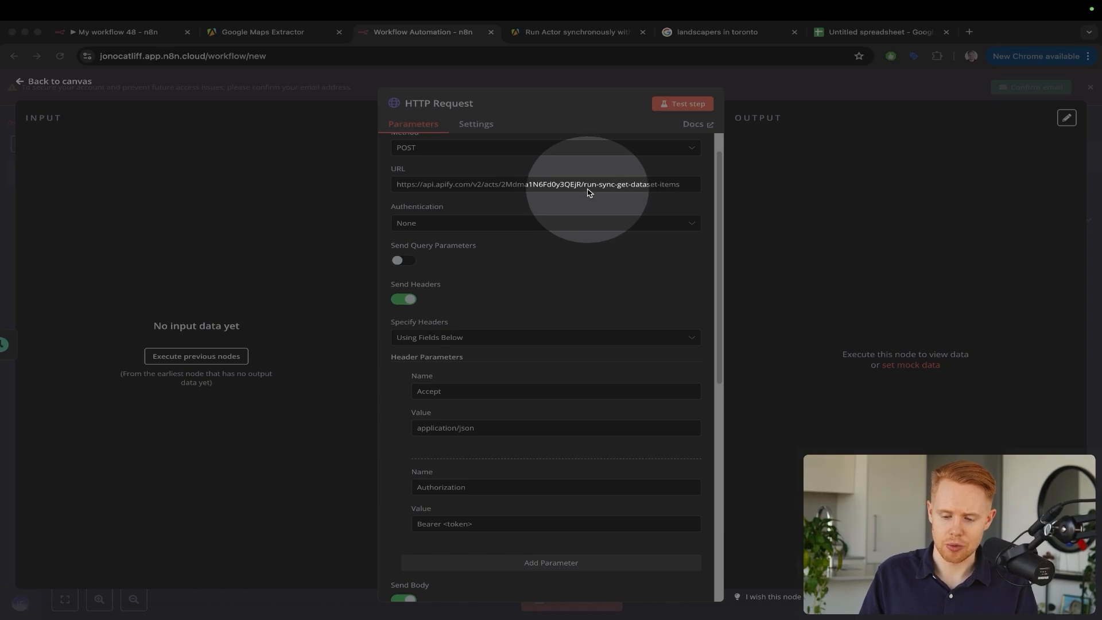
Review the HTTP Request header and body parameters, then bring up Apify's 'Run Actor synchronously' docs
click(471, 200)
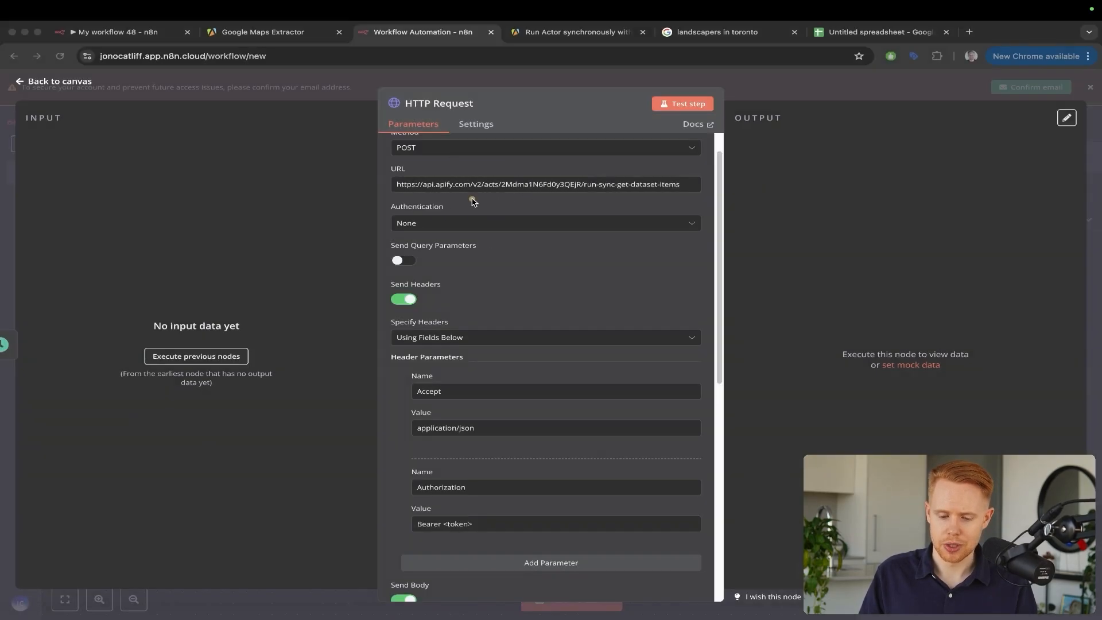
scroll(477, 218, down, 1)
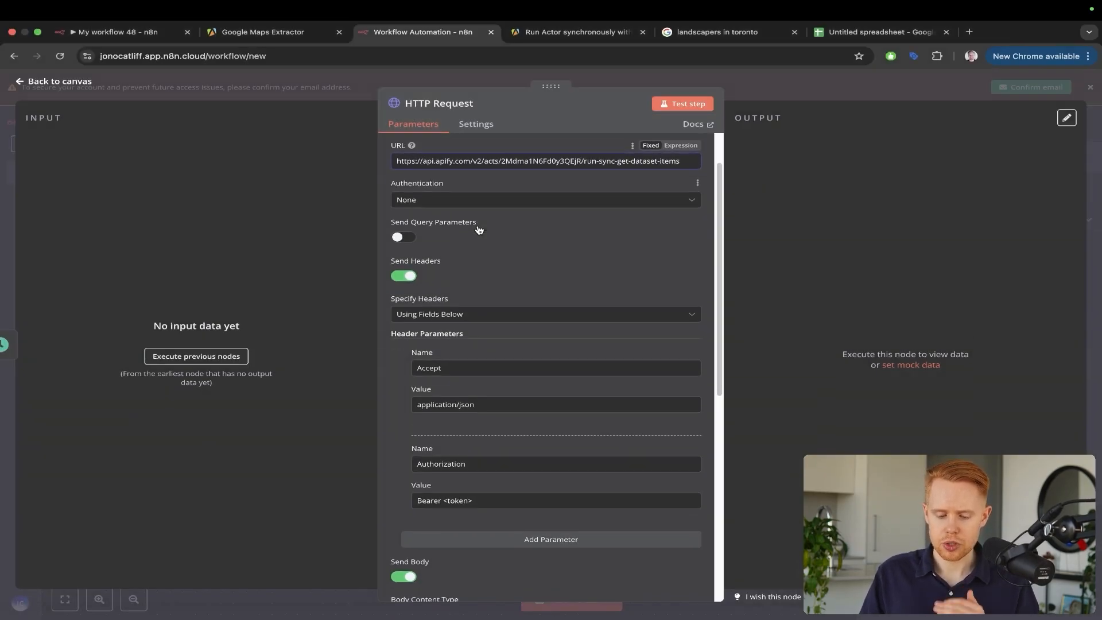
scroll(479, 229, down, 5)
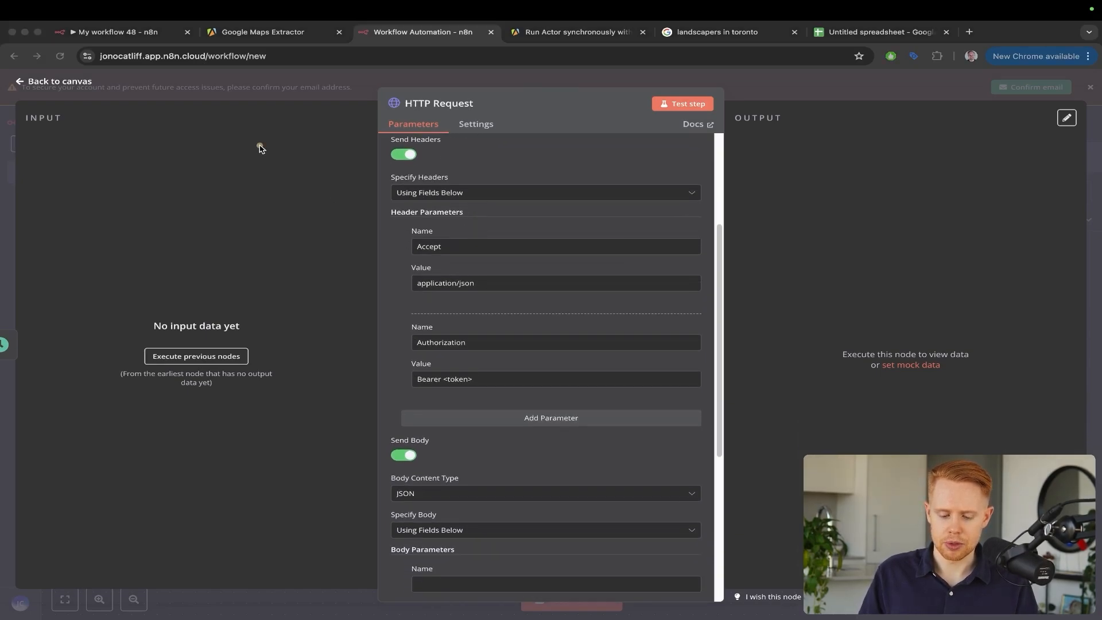
mouse_move(259, 147)
mouse_down()
mouse_move(304, 356)
mouse_move(426, 487)
mouse_up()
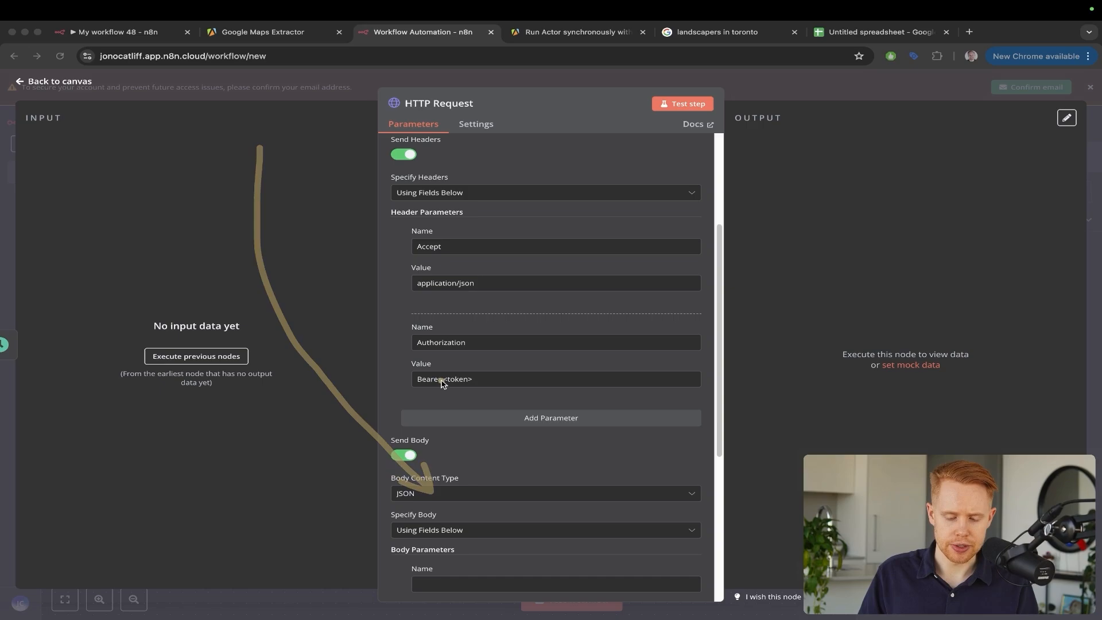
drag(196, 324, 395, 192)
mouse_move(451, 133)
mouse_down()
mouse_move(396, 226)
mouse_move(414, 237)
mouse_up()
mouse_move(457, 147)
mouse_down()
mouse_move(401, 229)
mouse_move(411, 241)
mouse_up()
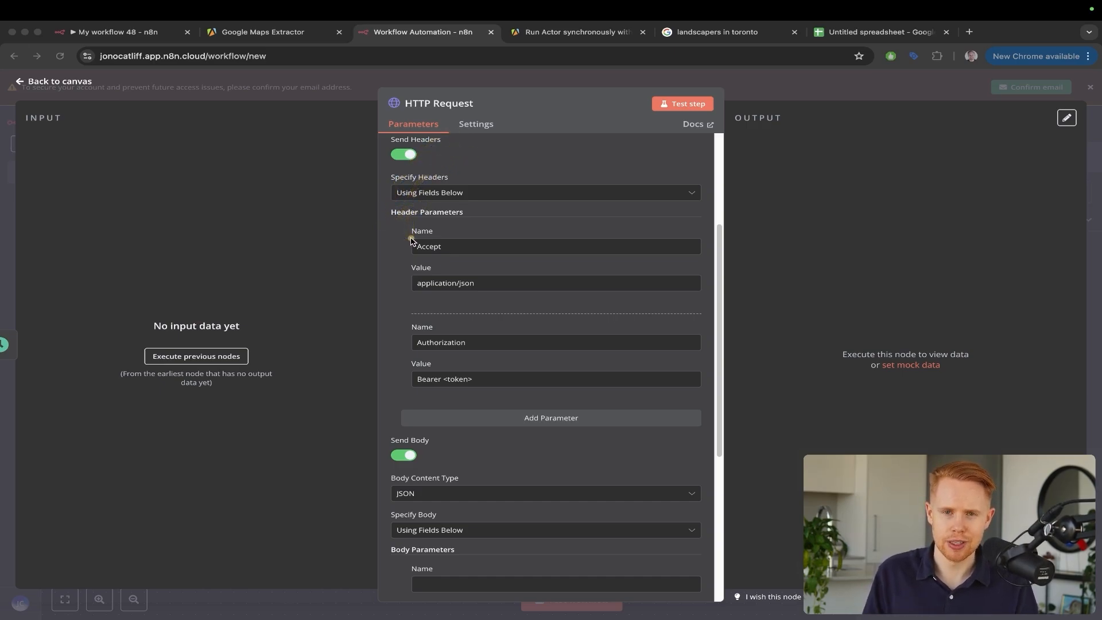
drag(359, 199, 431, 287)
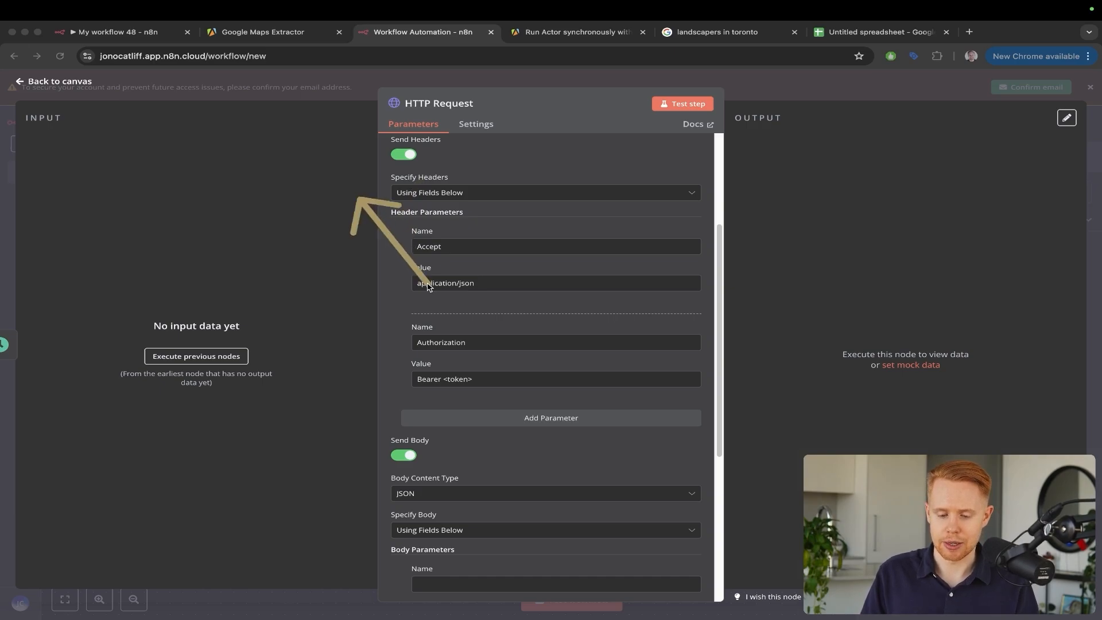
drag(310, 206, 417, 267)
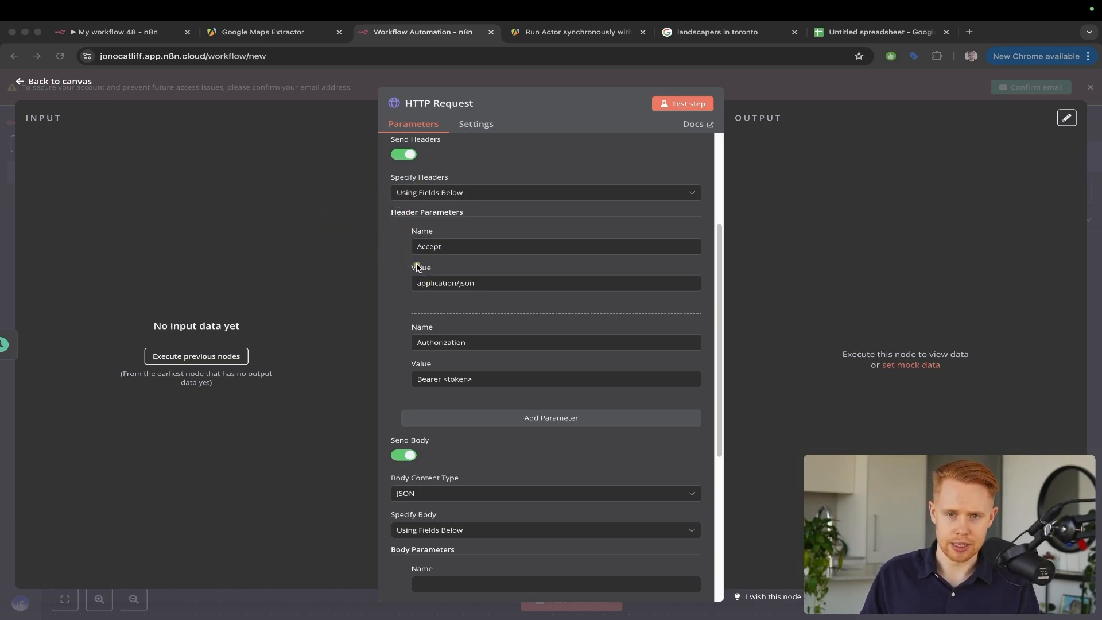
mouse_move(311, 233)
mouse_down()
mouse_move(376, 337)
mouse_move(409, 367)
mouse_up()
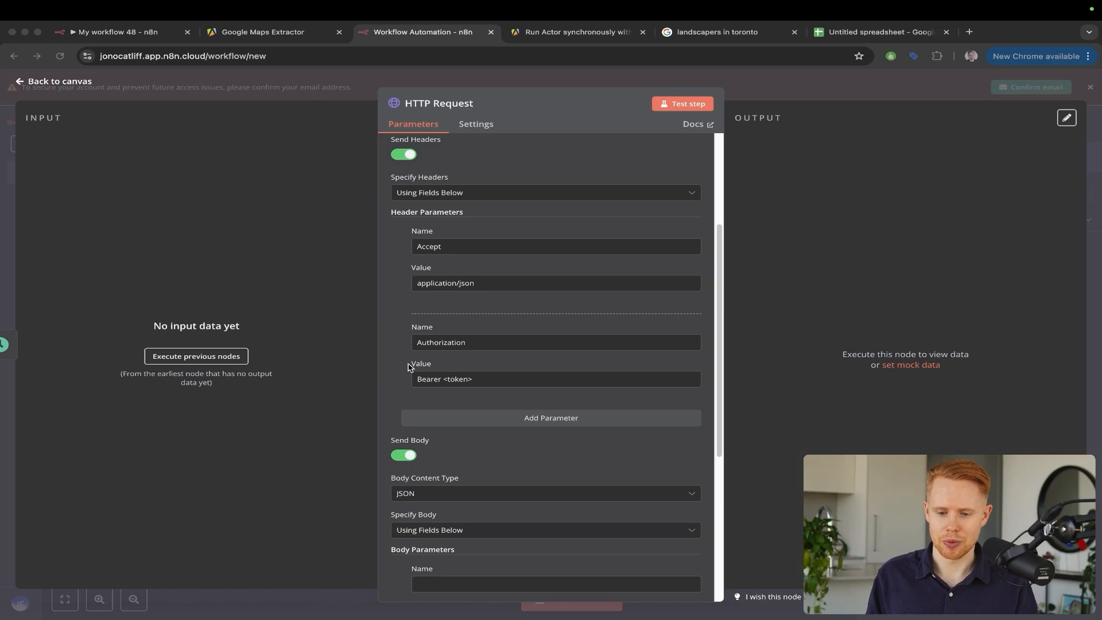
key(ctrl+Tab)
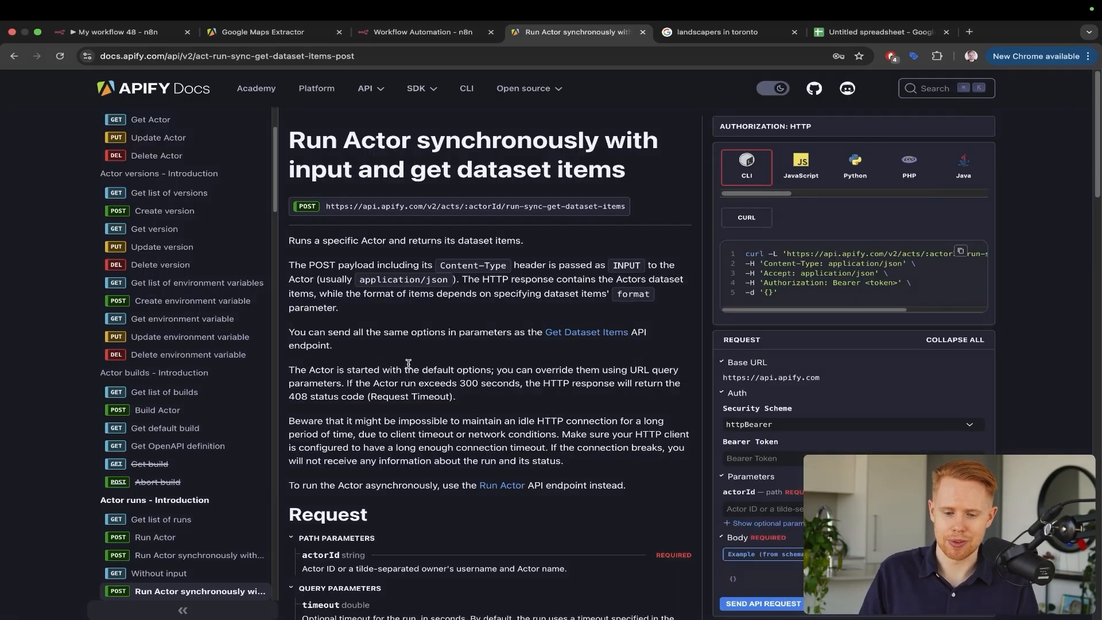
Check the Google Maps Extractor's Free usage meter, then return to n8n's HTTP Request node
key(ctrl+shift+Tab)
key(ctrl+shift+Tab)
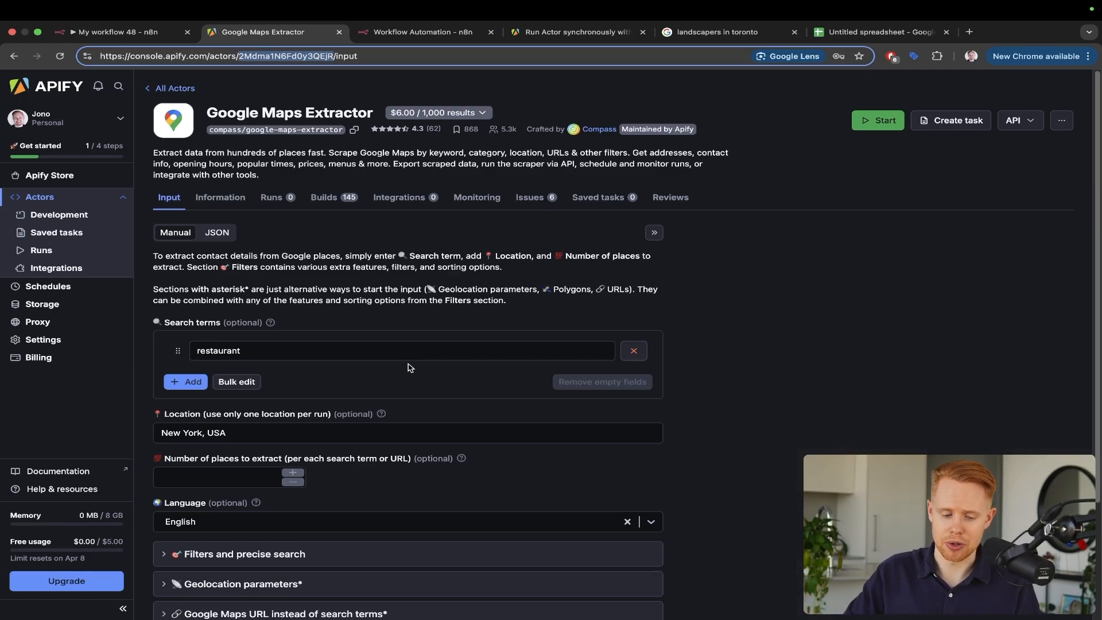
key(ctrl+a)
mouse_move(278, 247)
mouse_down()
mouse_move(75, 494)
mouse_move(95, 531)
mouse_up()
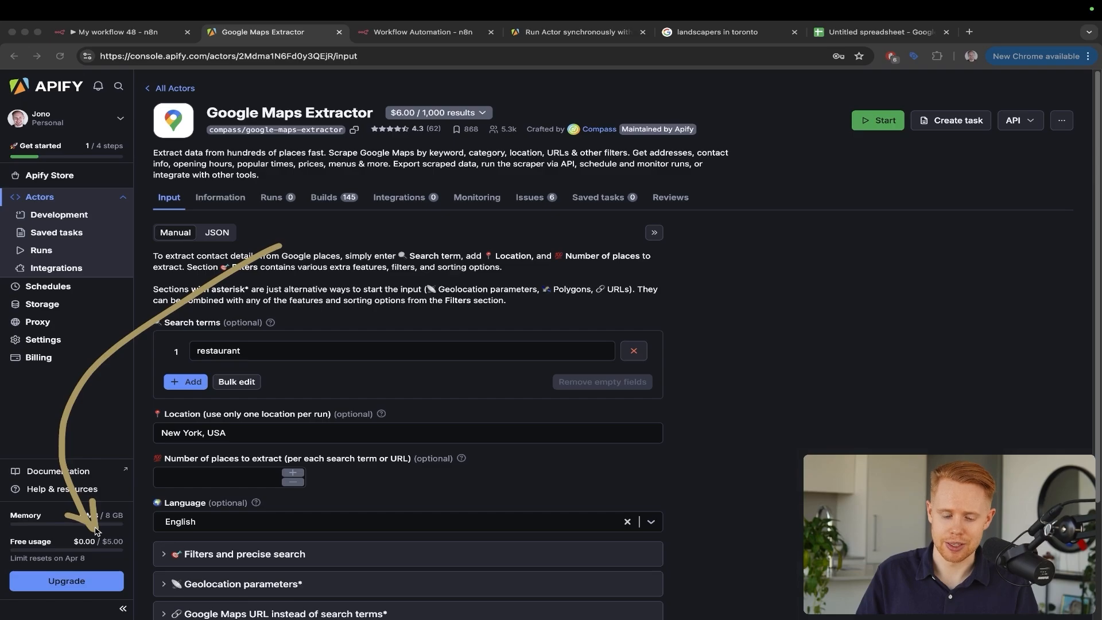
key(Escape)
Look over the HTTP Request node settings and the landscapers in Toronto search results
key(ctrl+Tab)
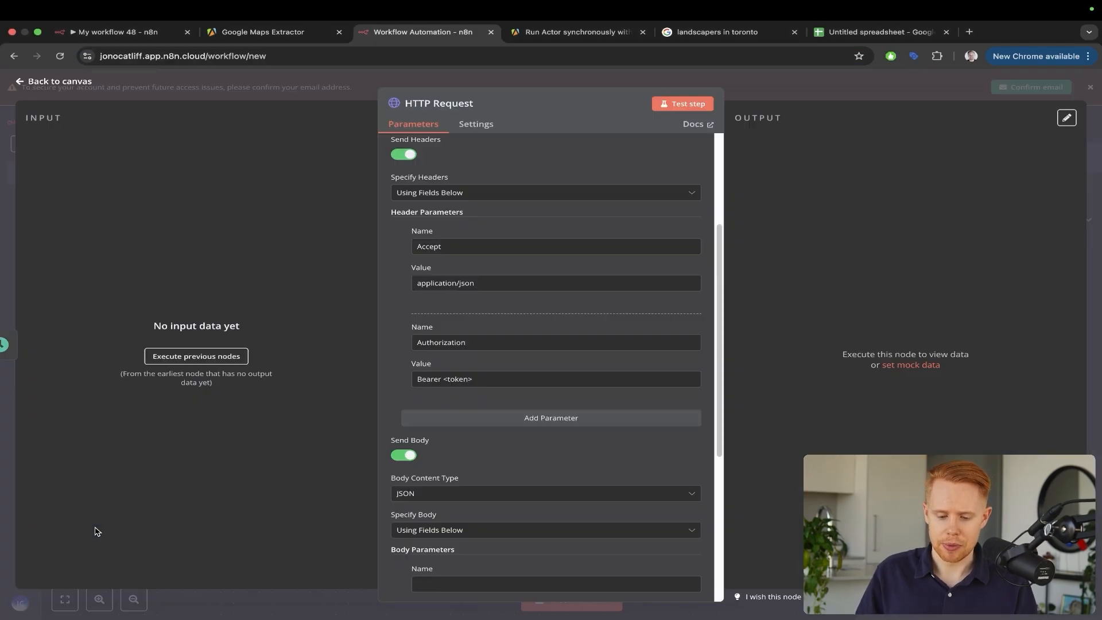
drag(530, 268, 470, 373)
key(Escape)
scroll(469, 372, down, 3)
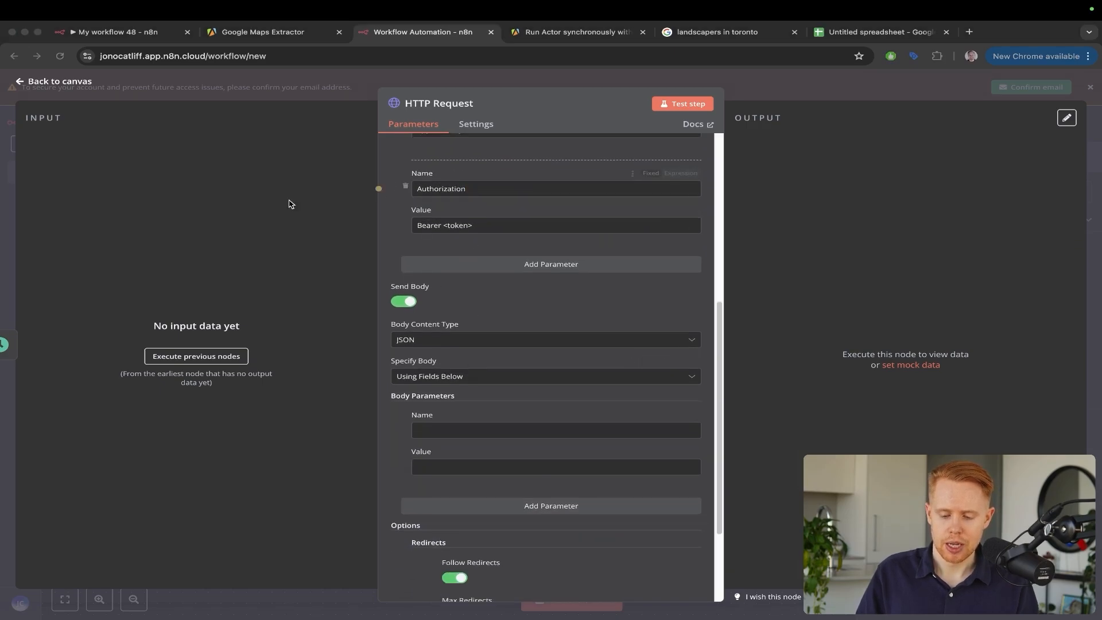
drag(218, 210, 400, 317)
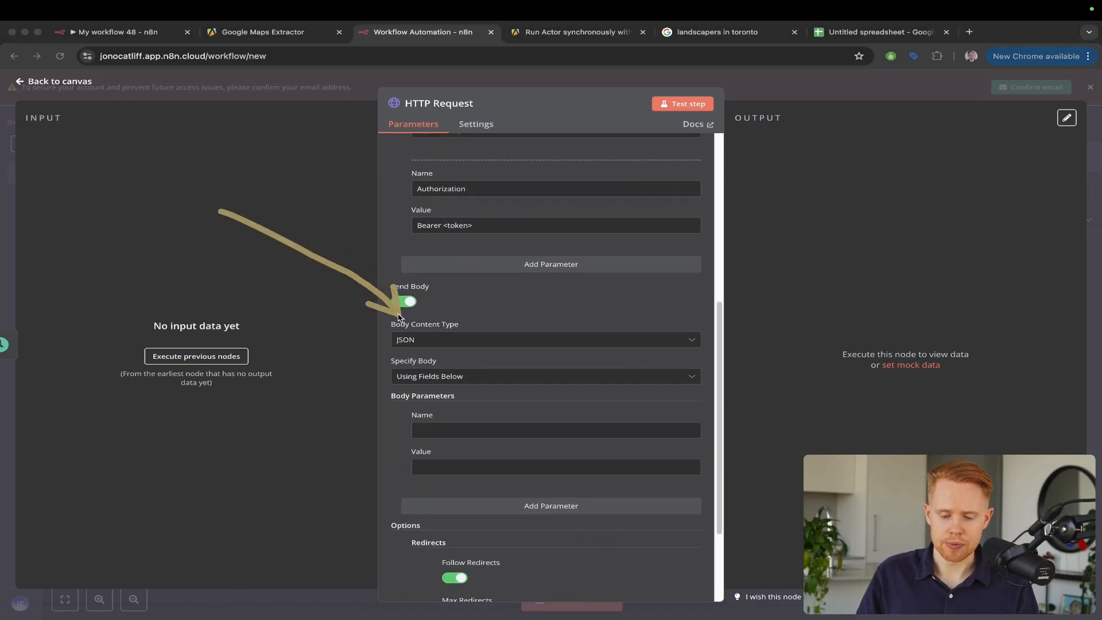
drag(327, 318, 411, 225)
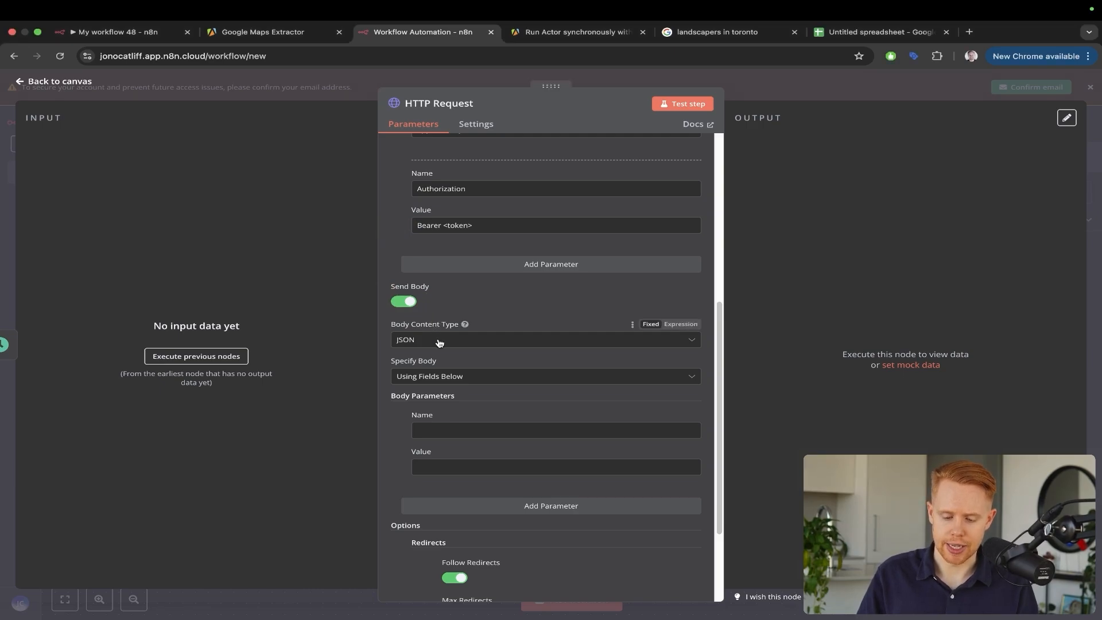
mouse_move(342, 210)
mouse_down()
mouse_move(333, 278)
mouse_move(389, 322)
mouse_up()
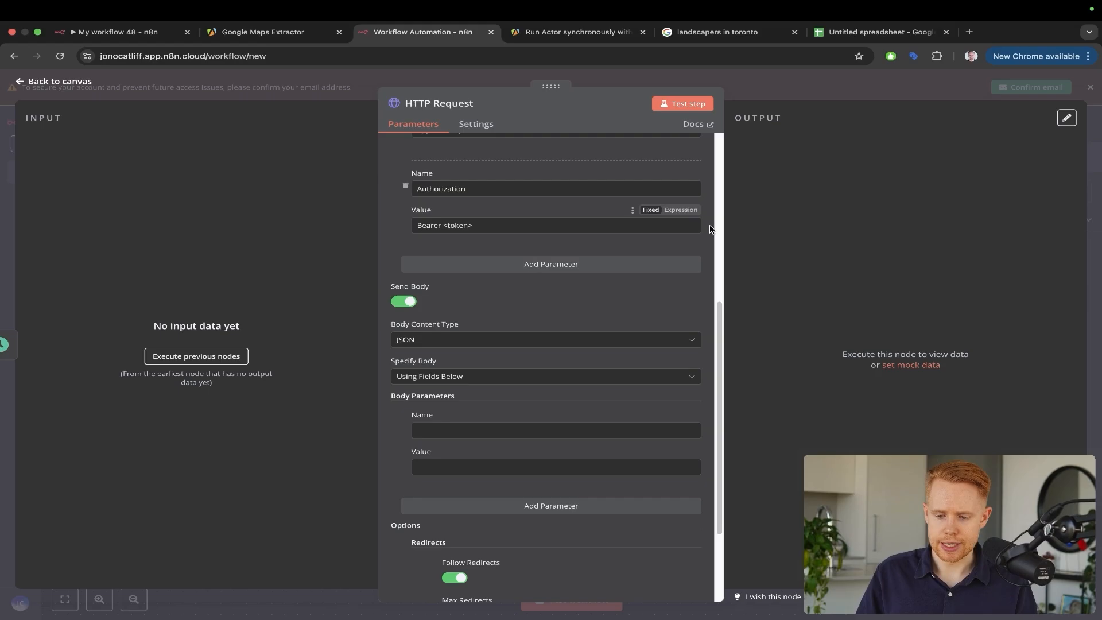
drag(694, 34, 570, 39)
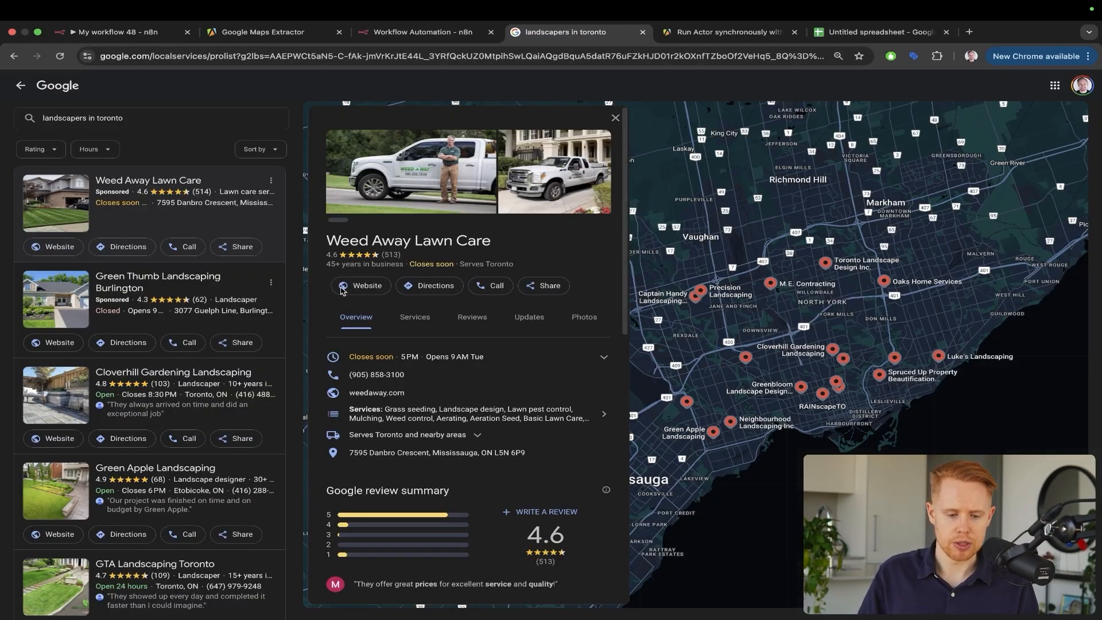
mouse_move(390, 349)
mouse_down()
mouse_move(109, 155)
mouse_move(95, 132)
mouse_up()
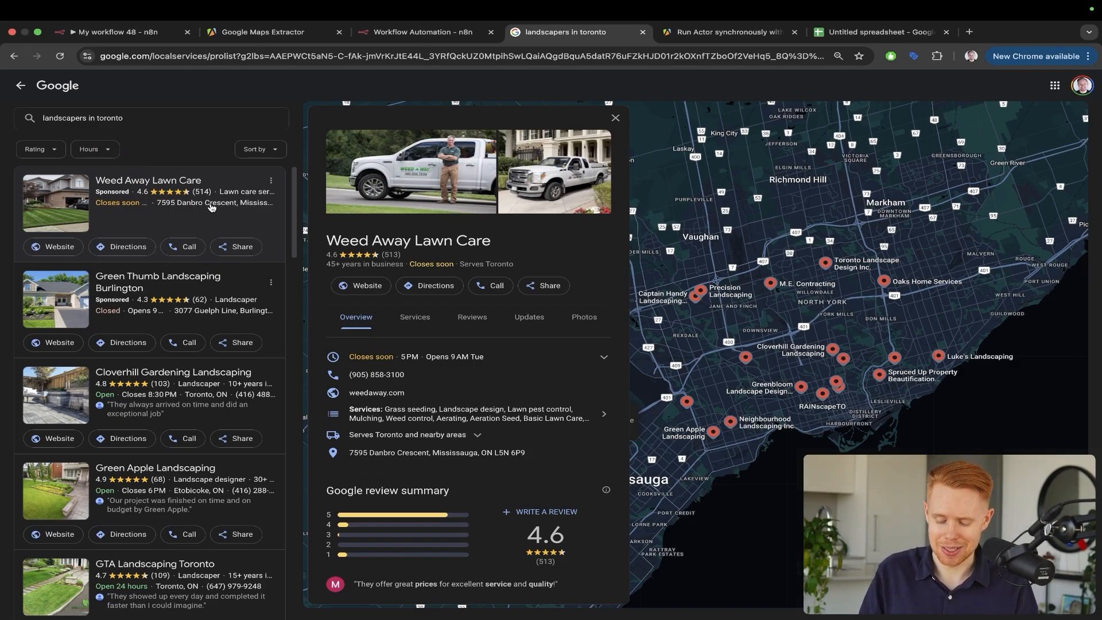
Set Specify Body to 'Using JSON' and place the cursor in the JSON editor
key(ctrl+shift+Tab)
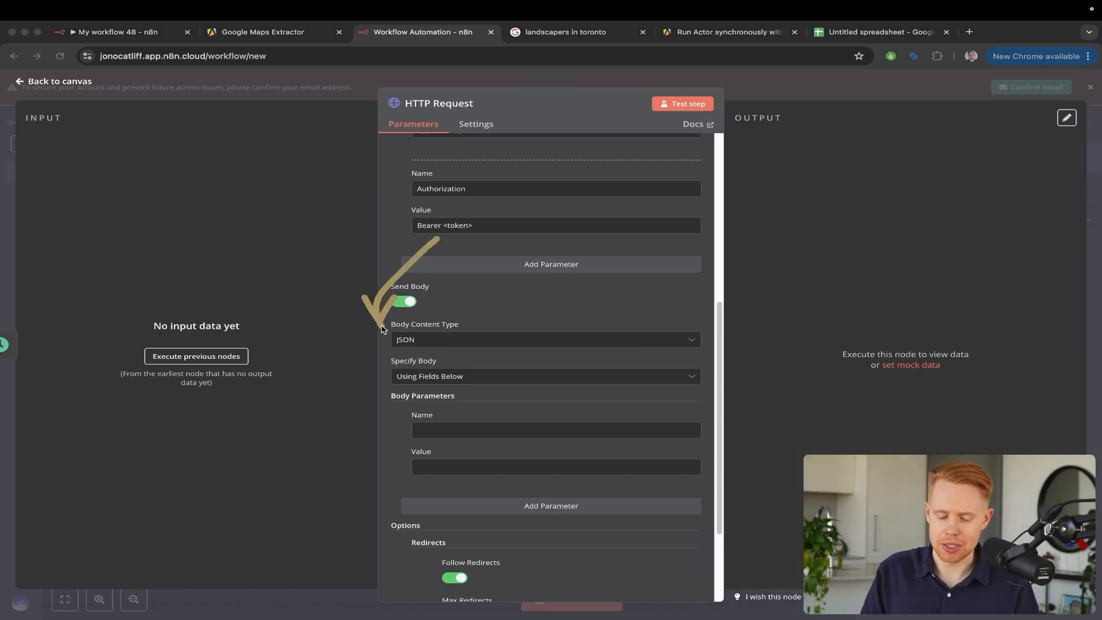
click(430, 376)
click(437, 423)
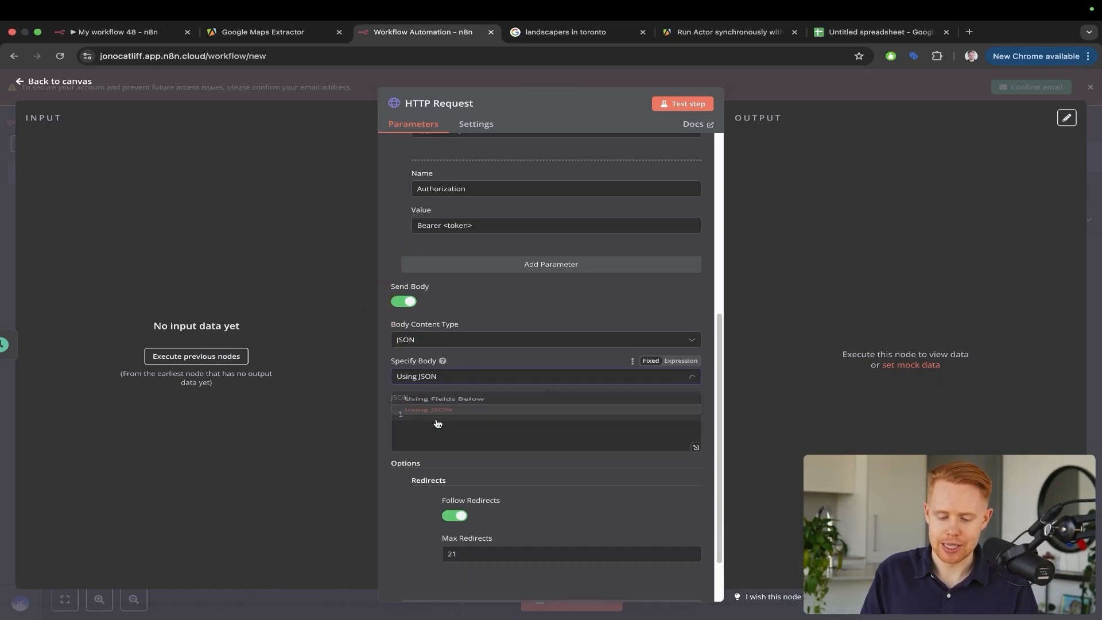
click(436, 420)
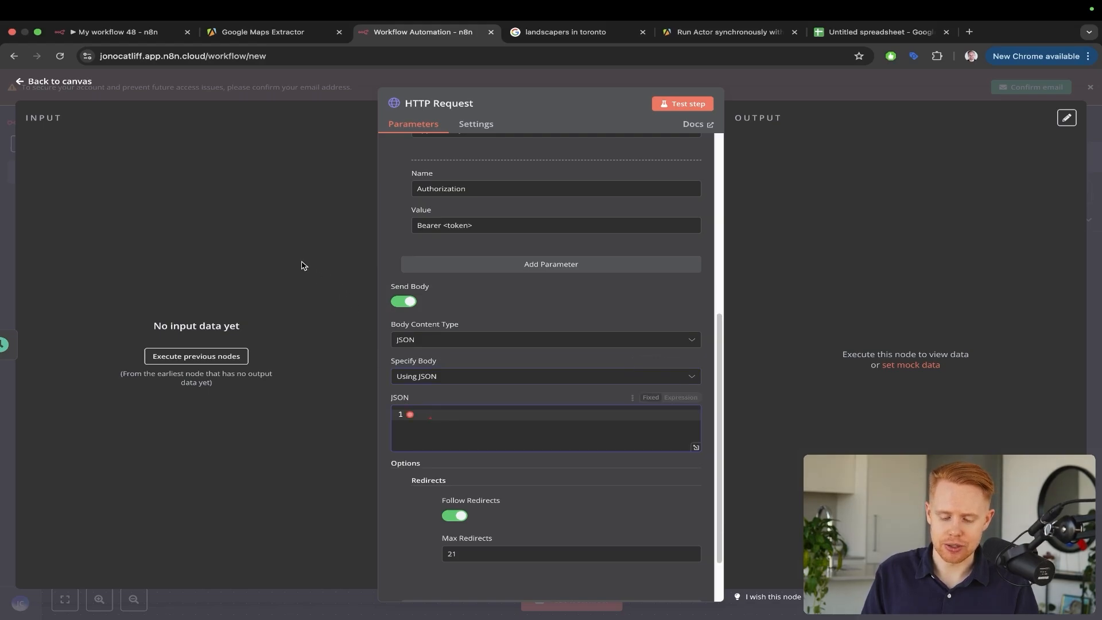
drag(261, 239, 422, 397)
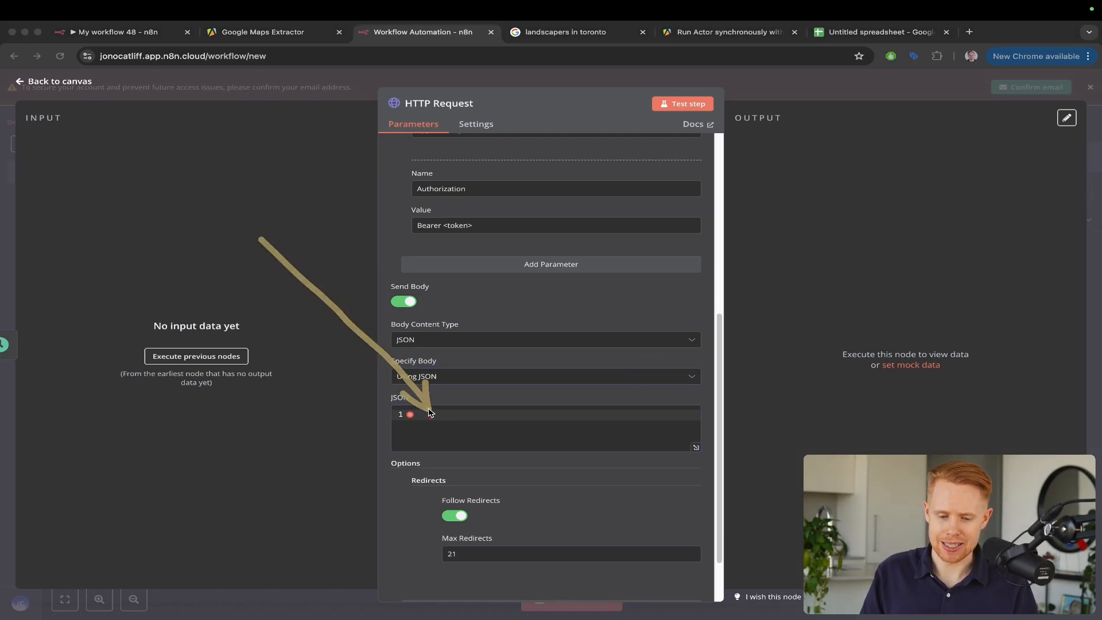
key(ctrl+shift+Tab)
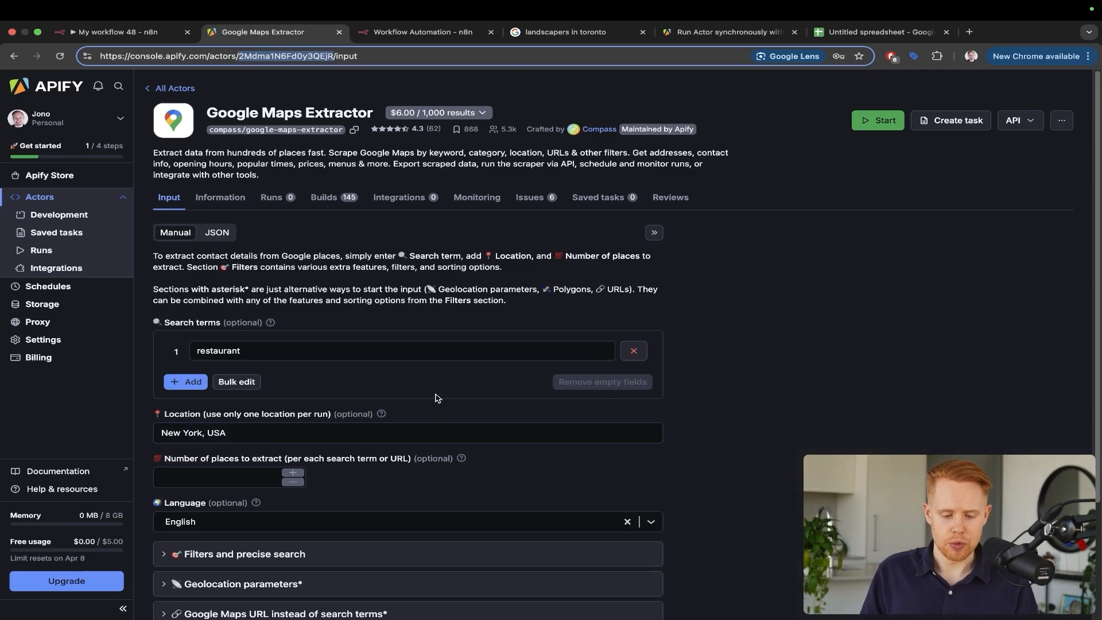
Expand the 'Filters and precise search' section, scan it, and collapse it again
drag(450, 233, 303, 343)
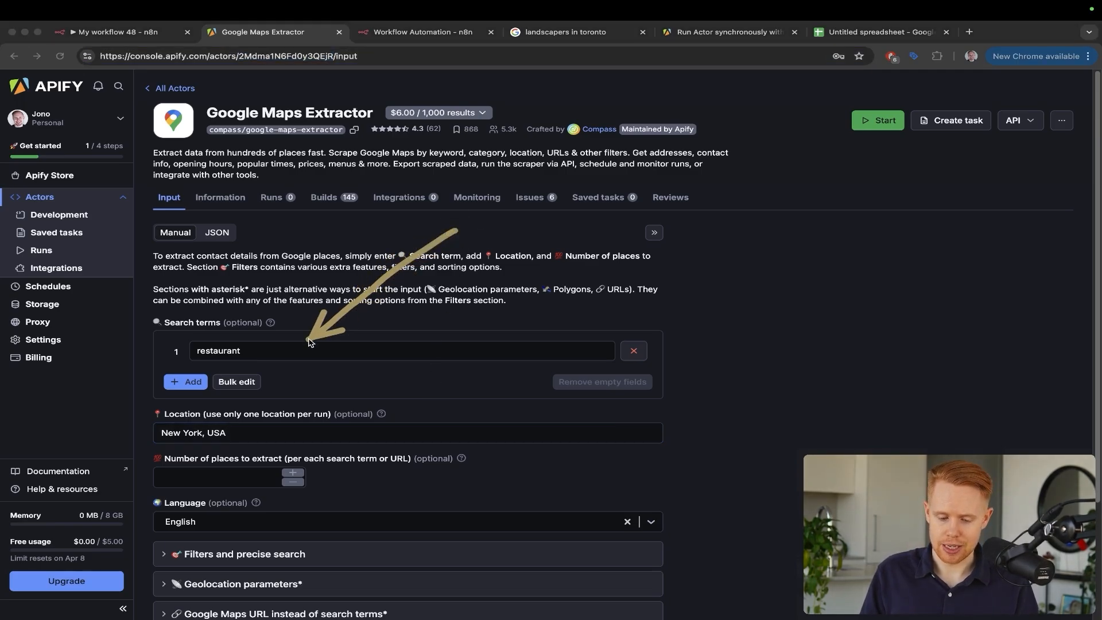
drag(324, 259, 254, 350)
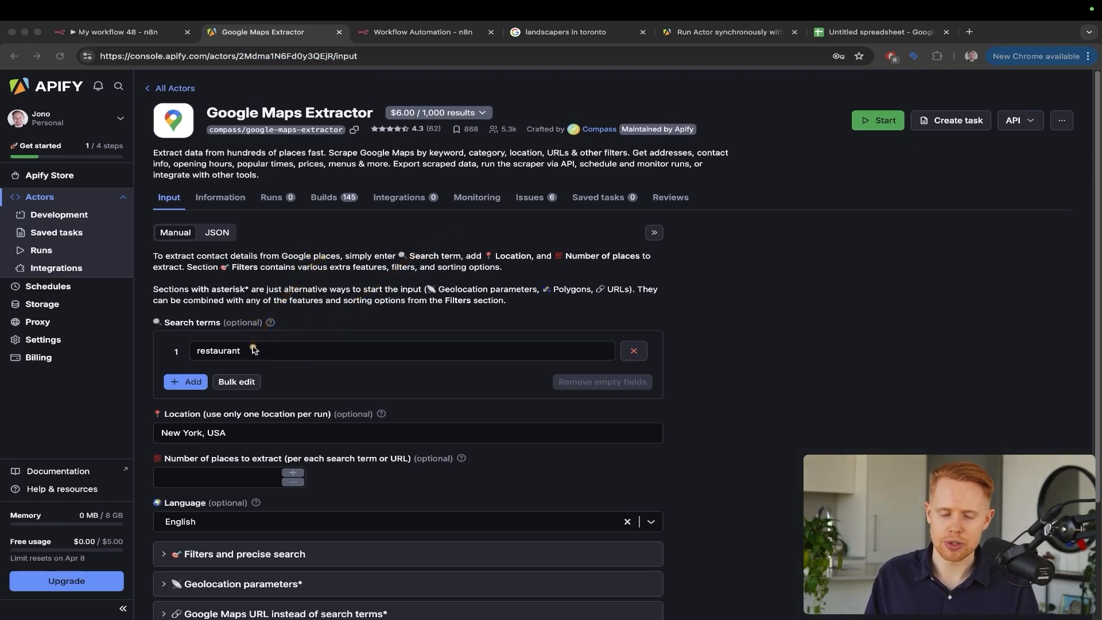
mouse_move(396, 261)
mouse_down()
mouse_move(278, 412)
mouse_move(247, 427)
mouse_up()
drag(330, 380, 260, 422)
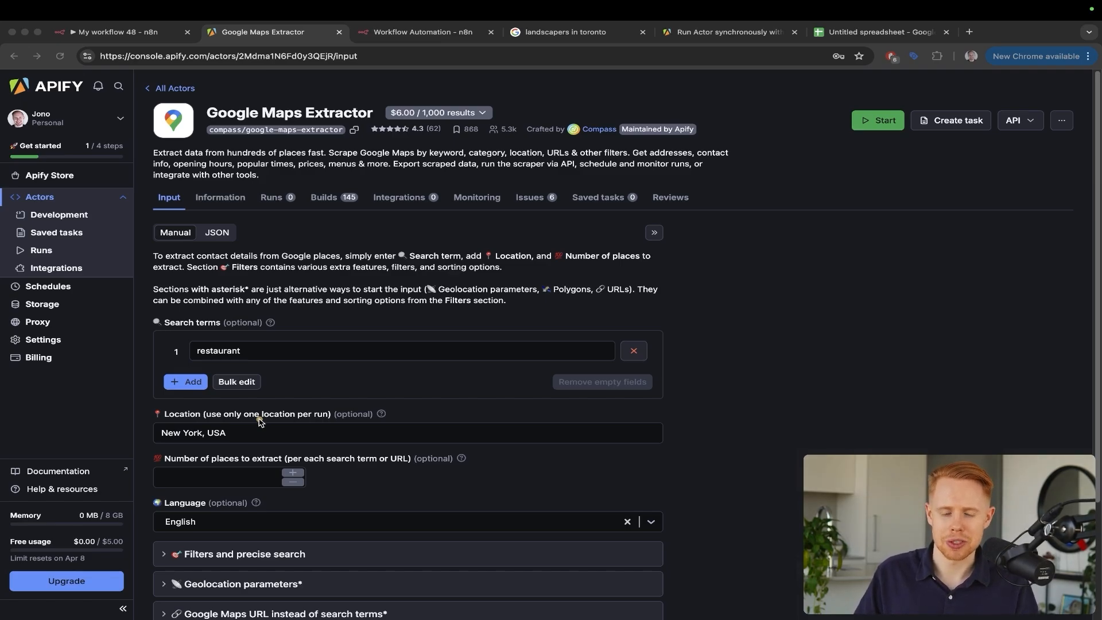
scroll(298, 409, down, 3)
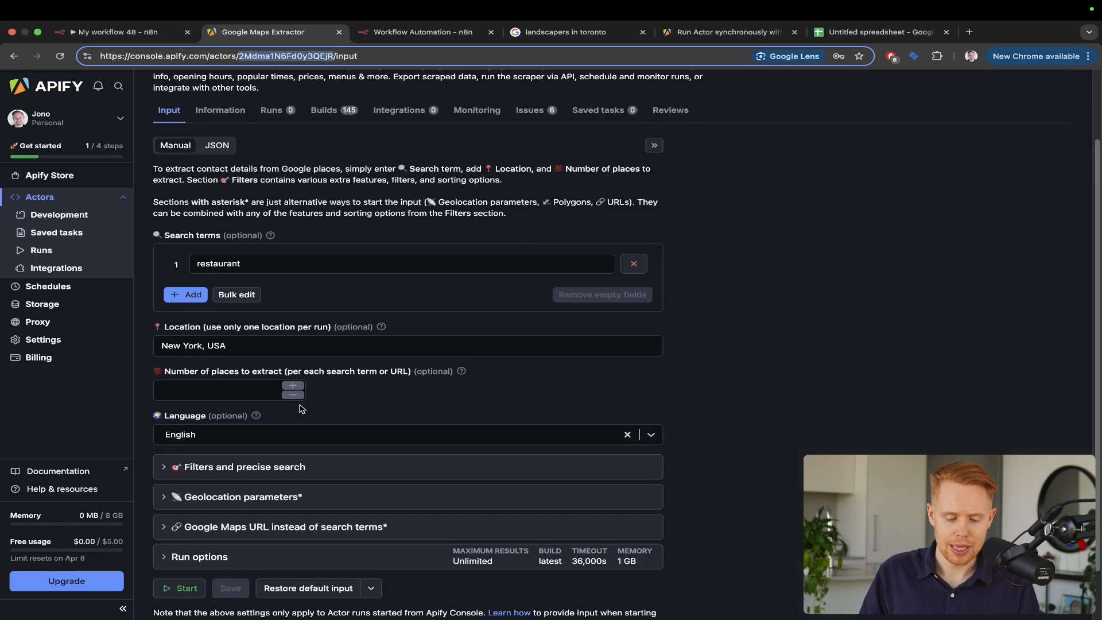
click(246, 474)
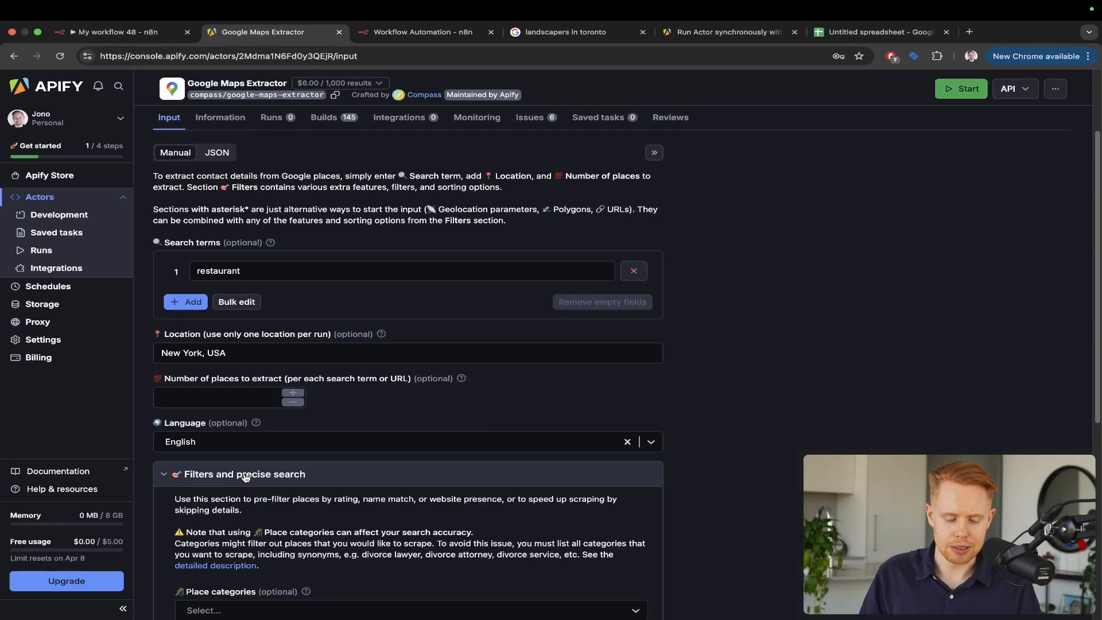
scroll(245, 478, down, 6)
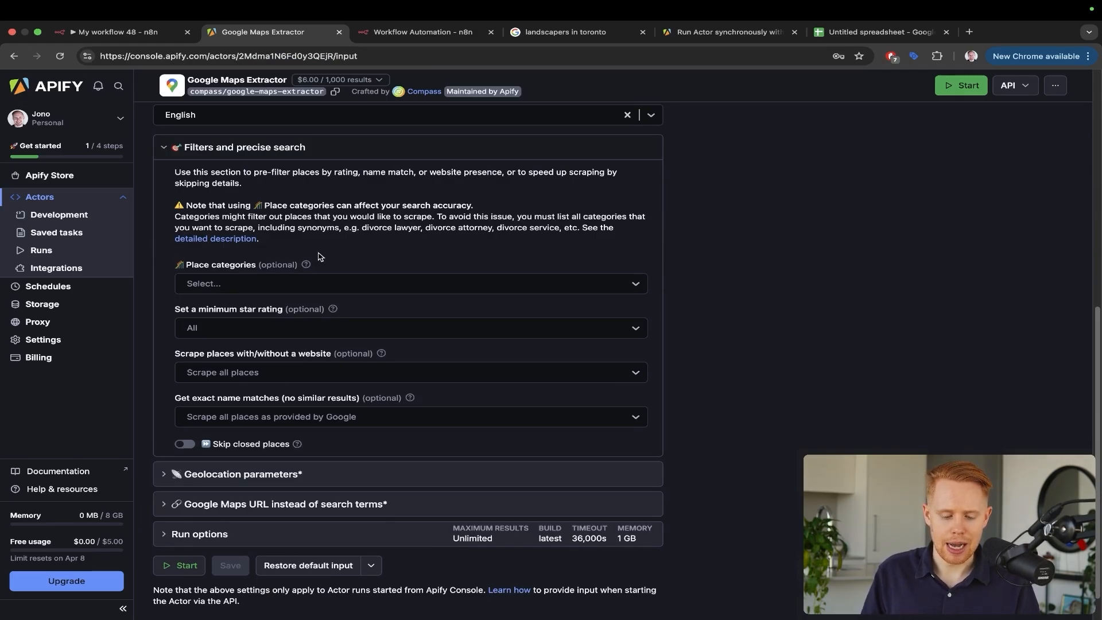
scroll(319, 256, up, 1)
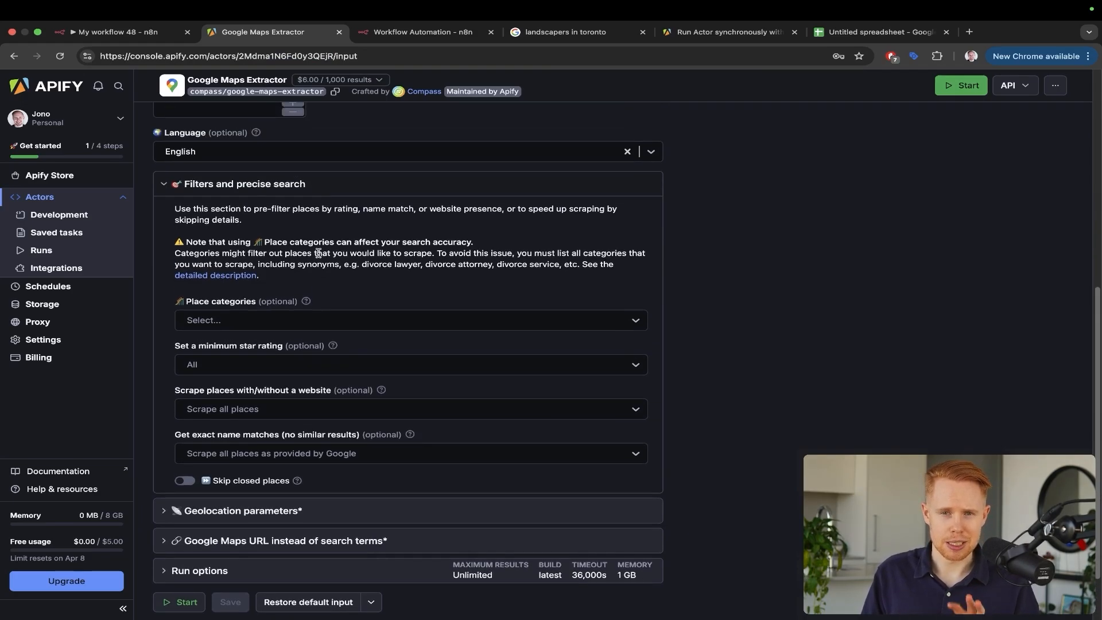
click(189, 184)
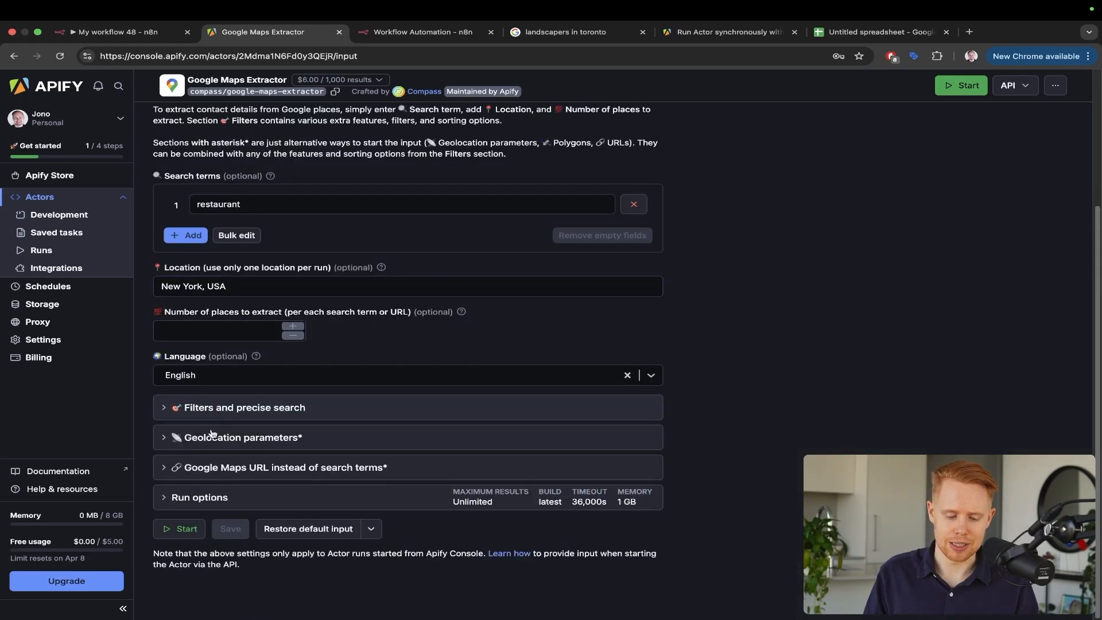
Collapse Geolocation parameters, expand Run options, and select the Maximum charged results field
click(209, 438)
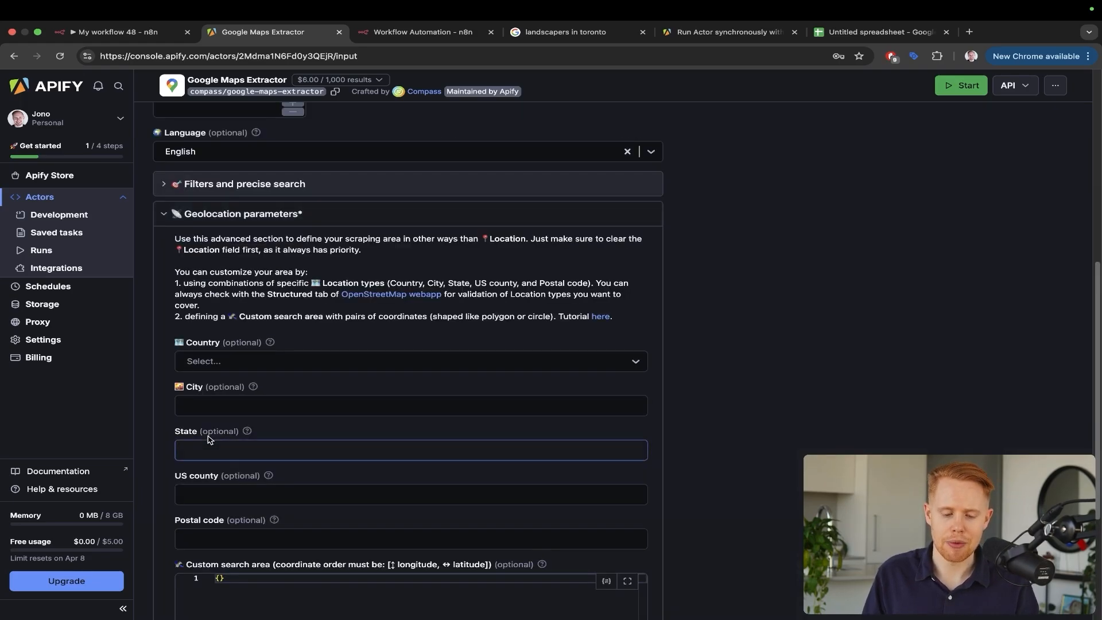
click(272, 212)
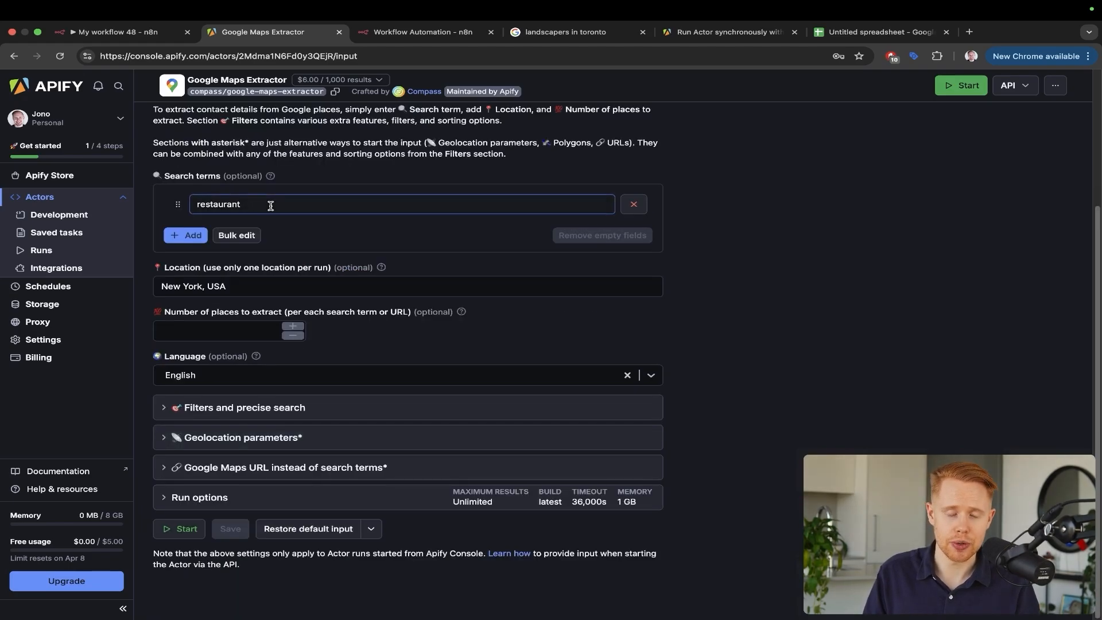
click(232, 496)
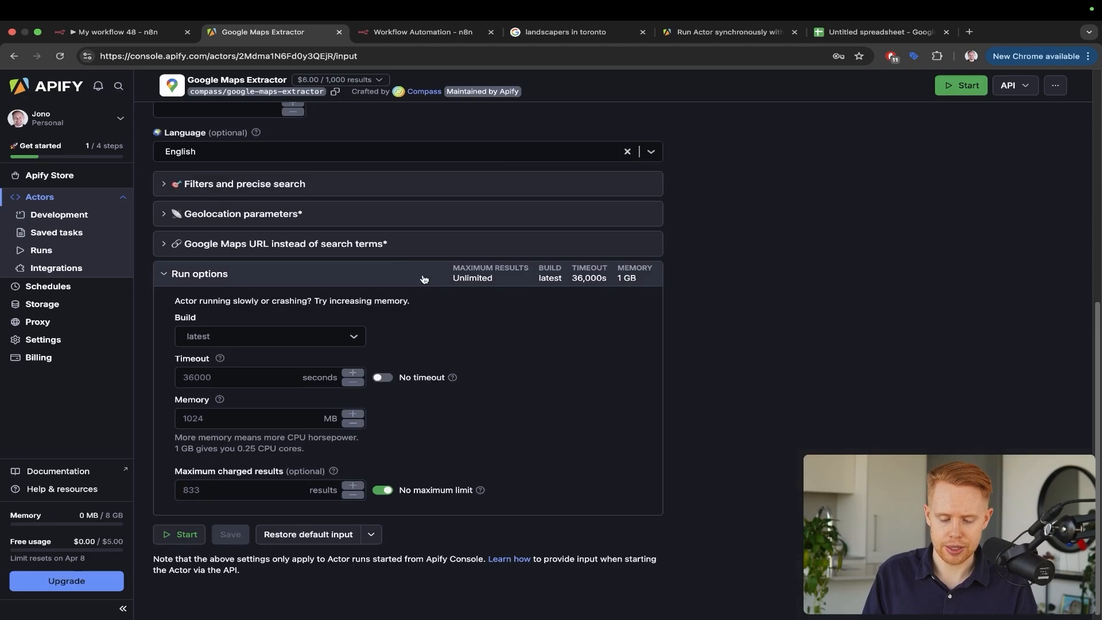
key(ctrl+a)
mouse_move(388, 251)
mouse_down()
mouse_move(410, 310)
mouse_move(298, 444)
mouse_move(252, 464)
mouse_up()
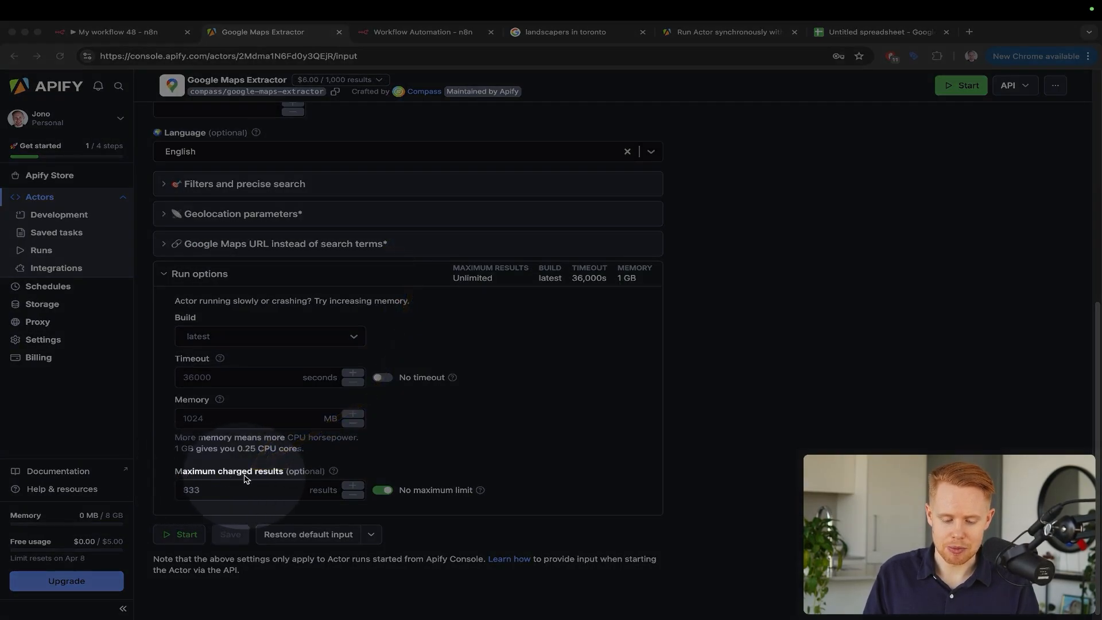
key(Escape)
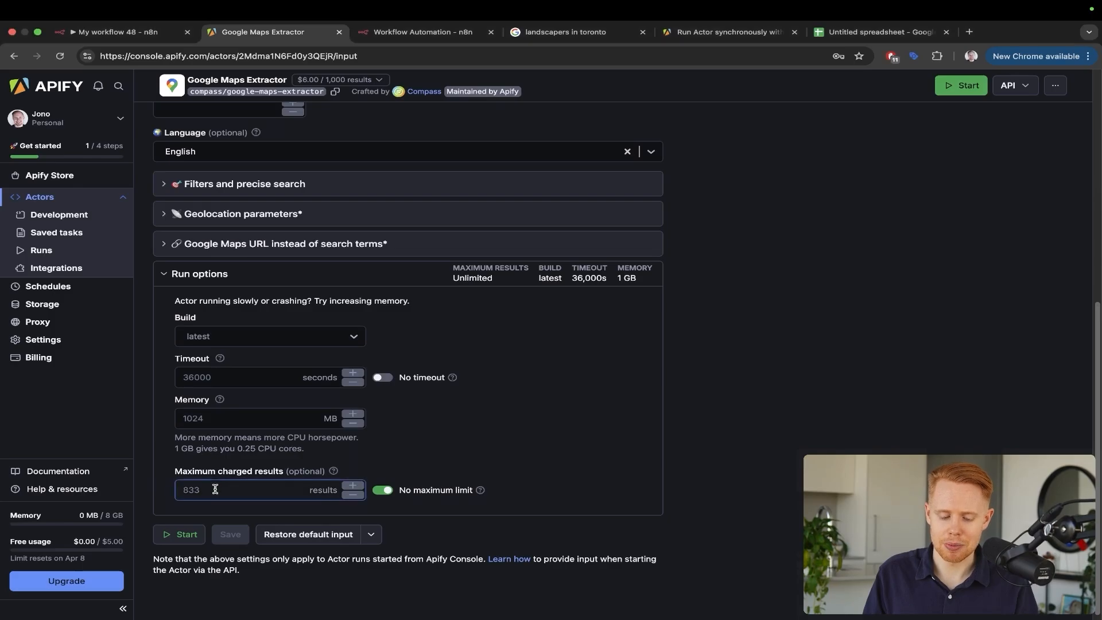
click(215, 489)
Enter 5 as Maximum charged results and return to the top of the input form
text(5)
click(460, 439)
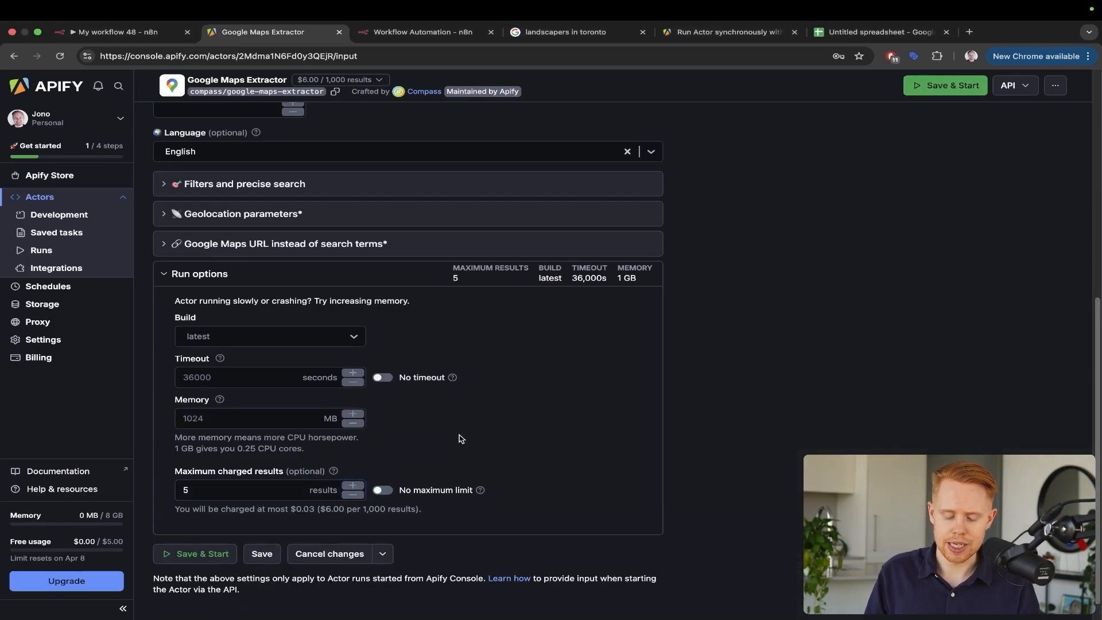
mouse_move(366, 299)
mouse_down()
mouse_move(307, 347)
mouse_move(219, 464)
mouse_up()
mouse_move(302, 365)
mouse_down()
mouse_move(153, 408)
mouse_move(104, 526)
mouse_up()
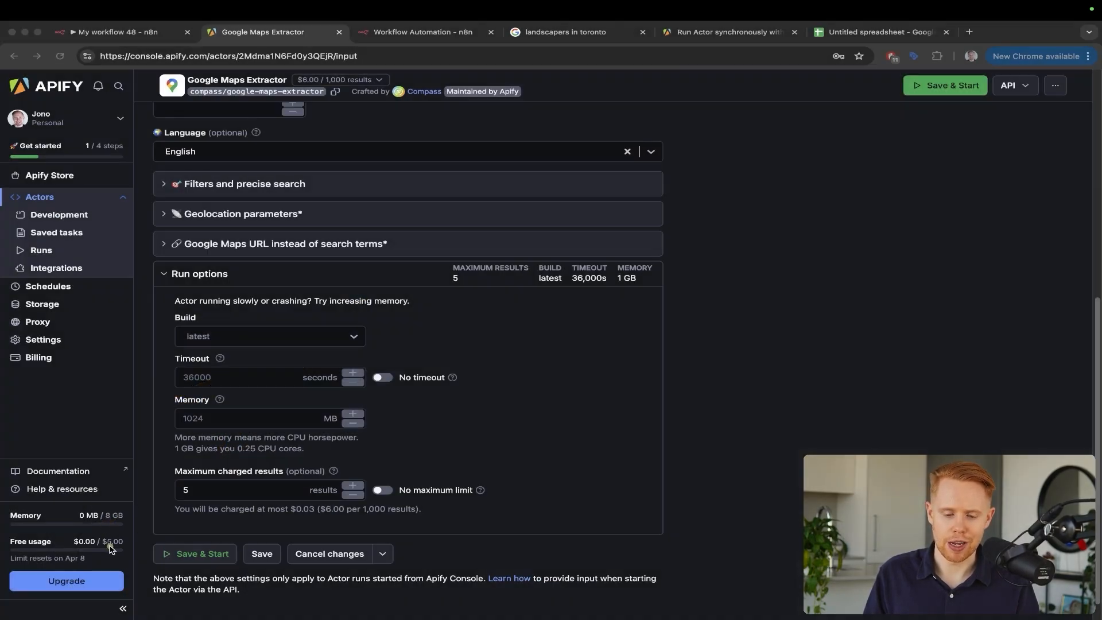
mouse_move(332, 506)
mouse_down()
mouse_move(340, 184)
mouse_move(363, 78)
mouse_up()
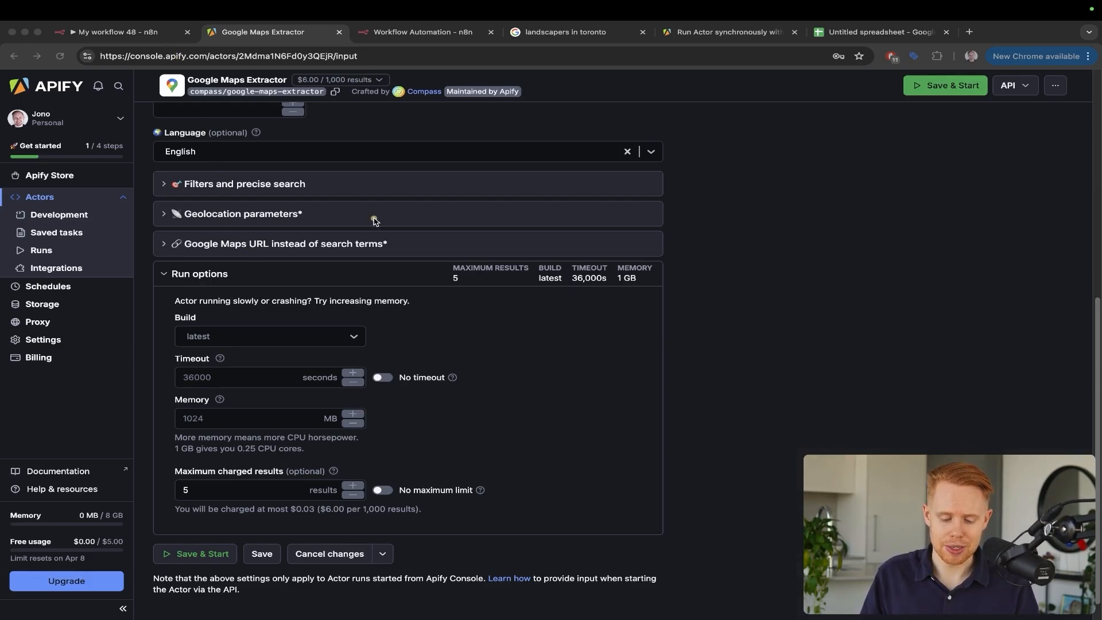
drag(252, 392, 215, 455)
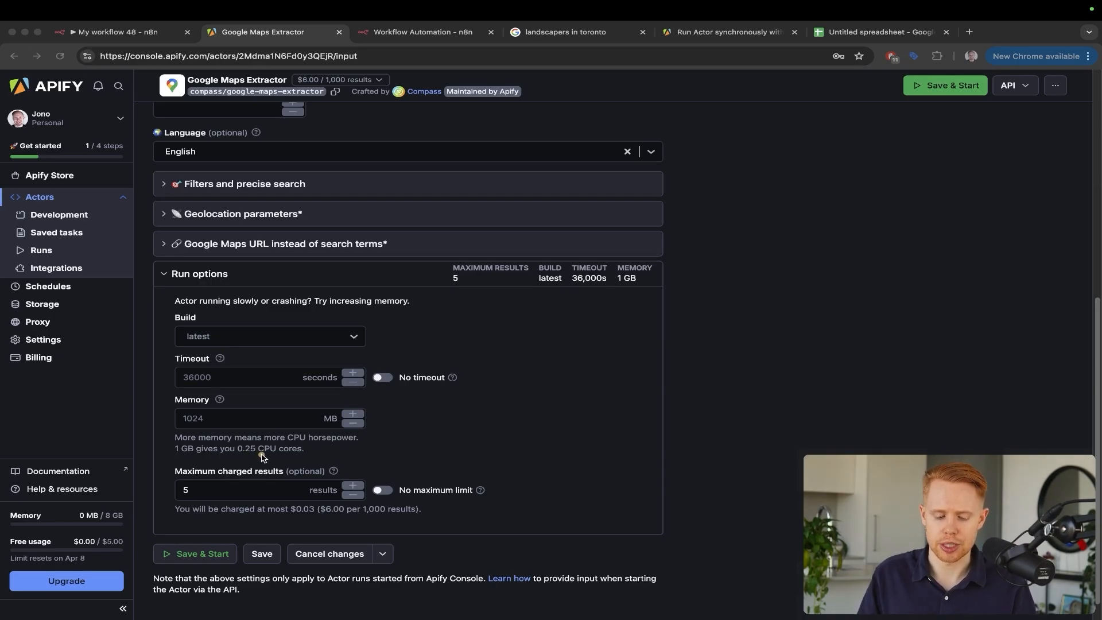
click(281, 447)
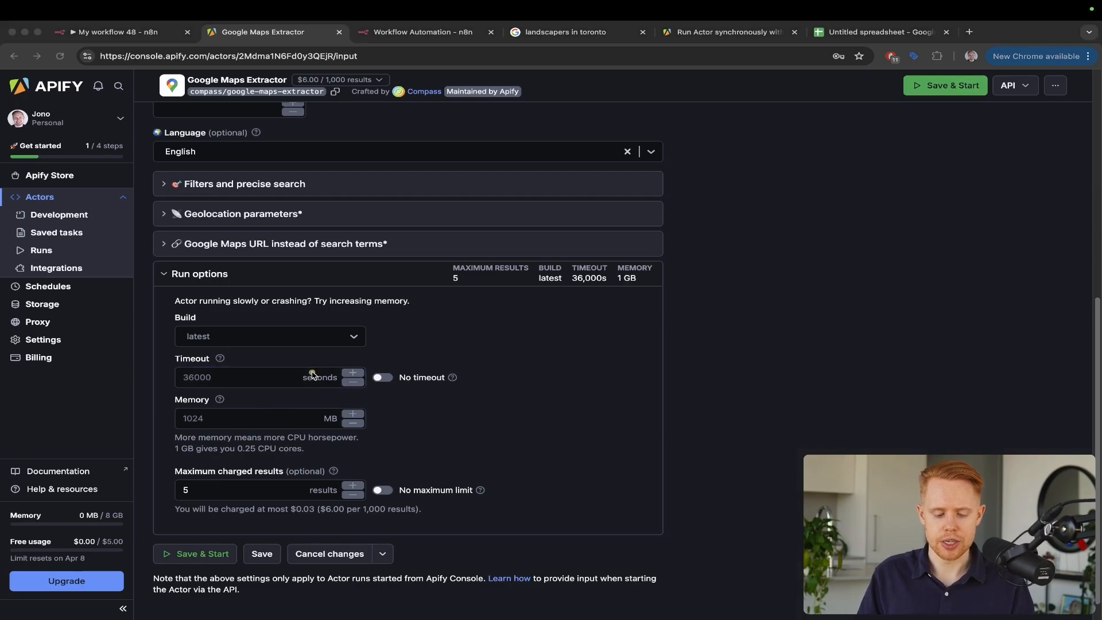
scroll(276, 331, up, 6)
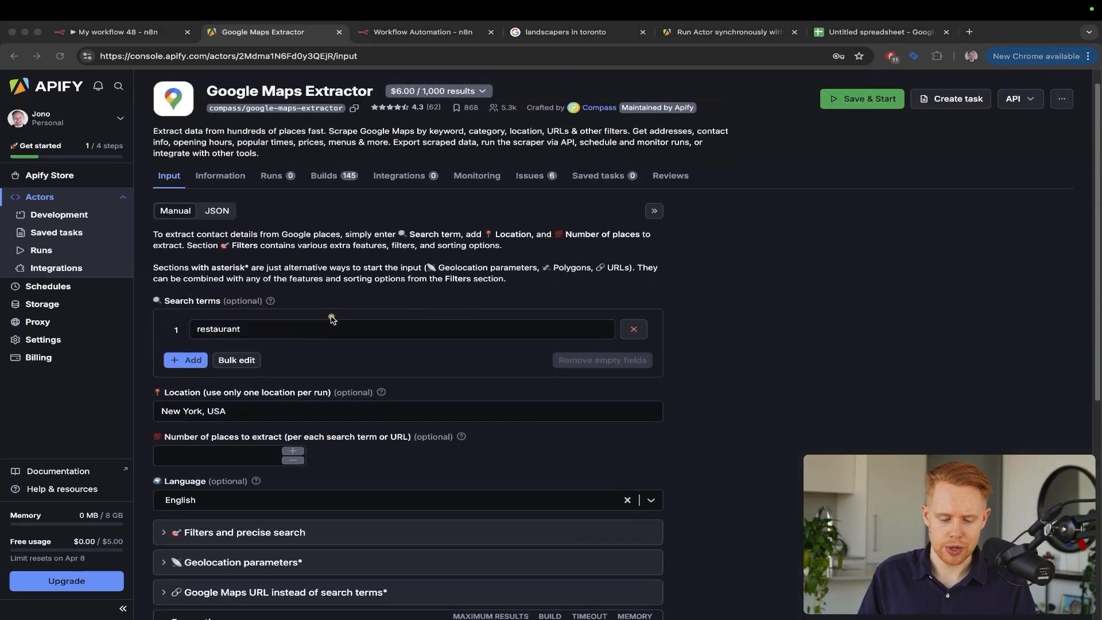
Change Location to 'Toronto, Canada' and the search term from 'restaurant' to 'landscapers'
click(204, 410)
key(super+a)
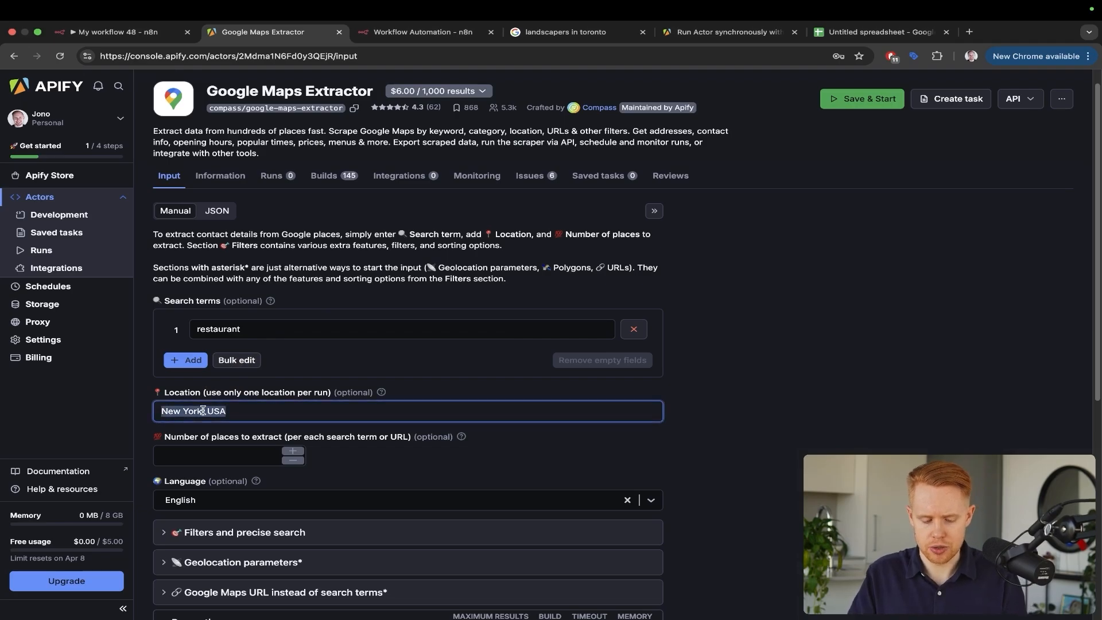
text(Tronto)
key(super+a)
key(BackSpace)
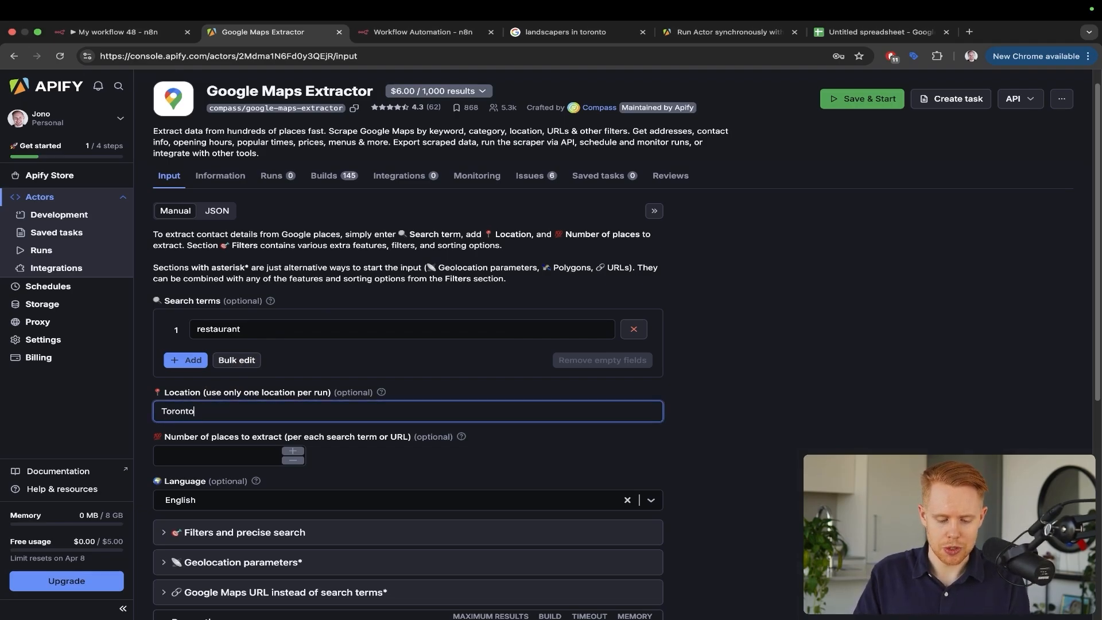
text(Toronto, Canada)
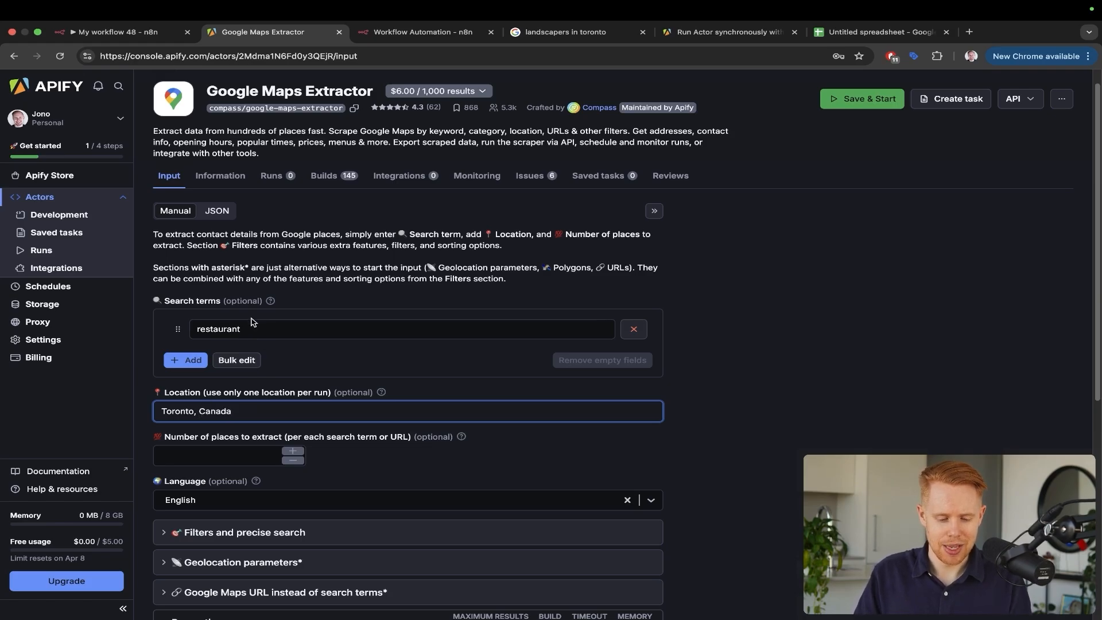
double_click(249, 327)
text(landscapers)
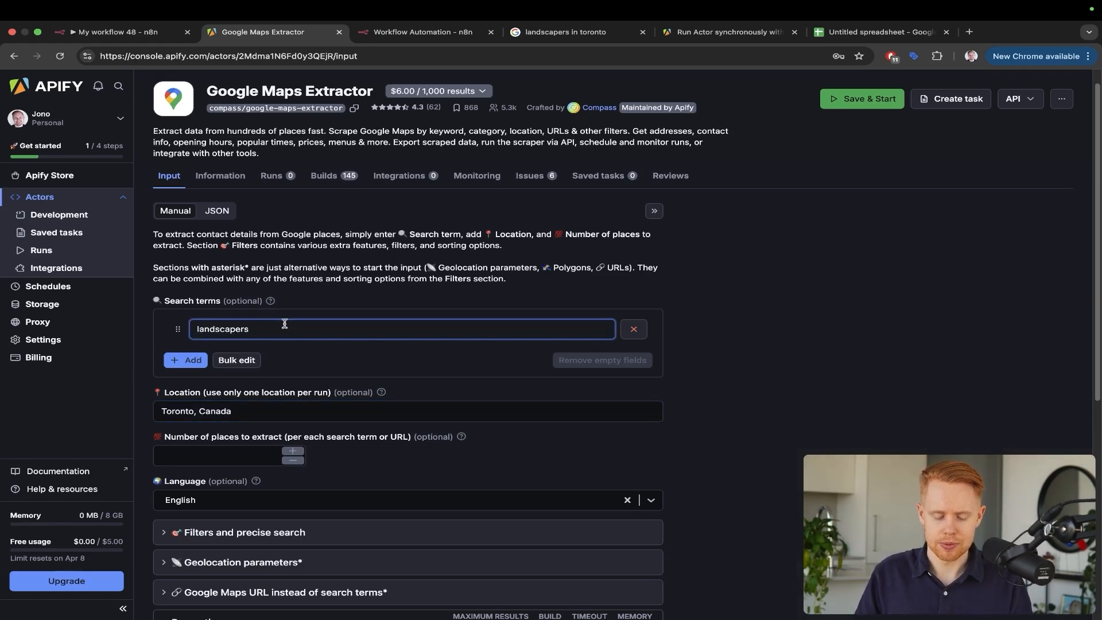
click(419, 296)
Save the input and start the Google Maps Extractor run
scroll(416, 296, down, 5)
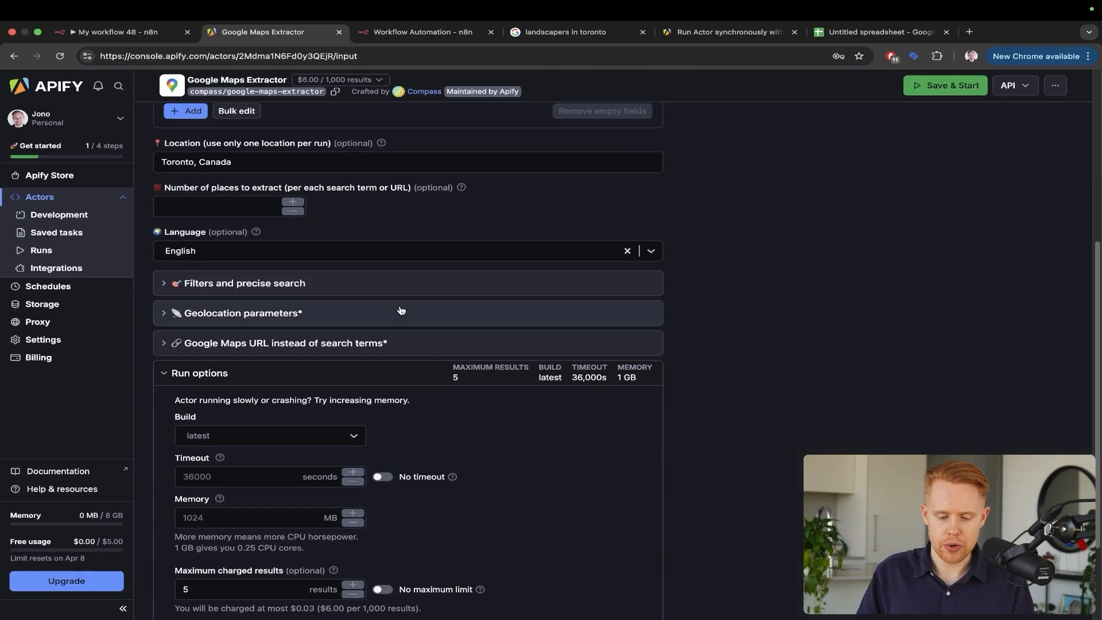
scroll(401, 310, down, 3)
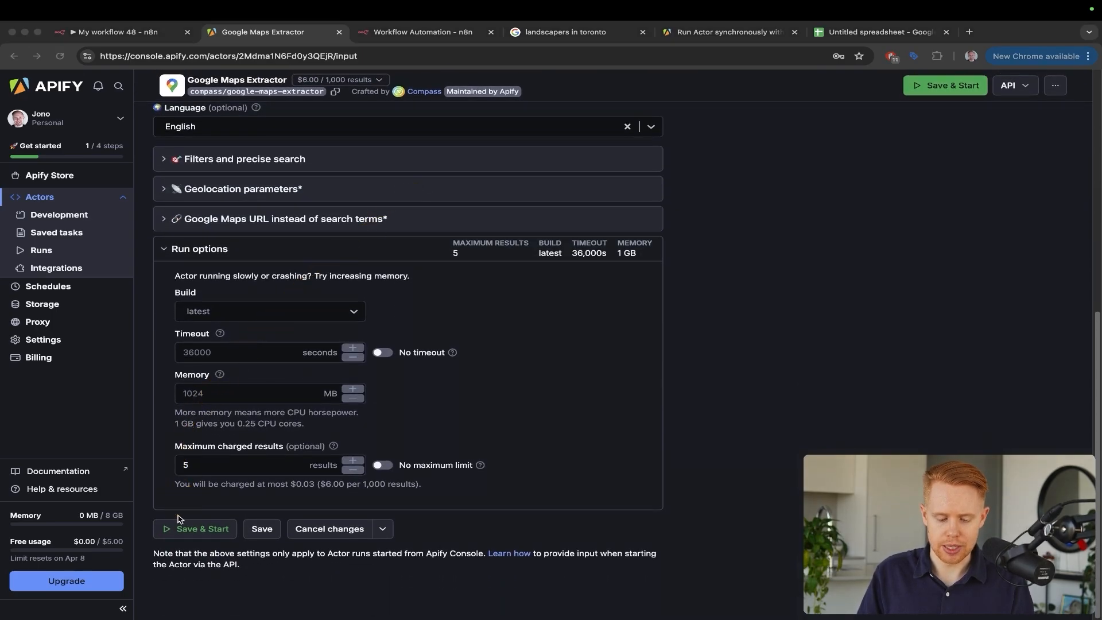
click(201, 528)
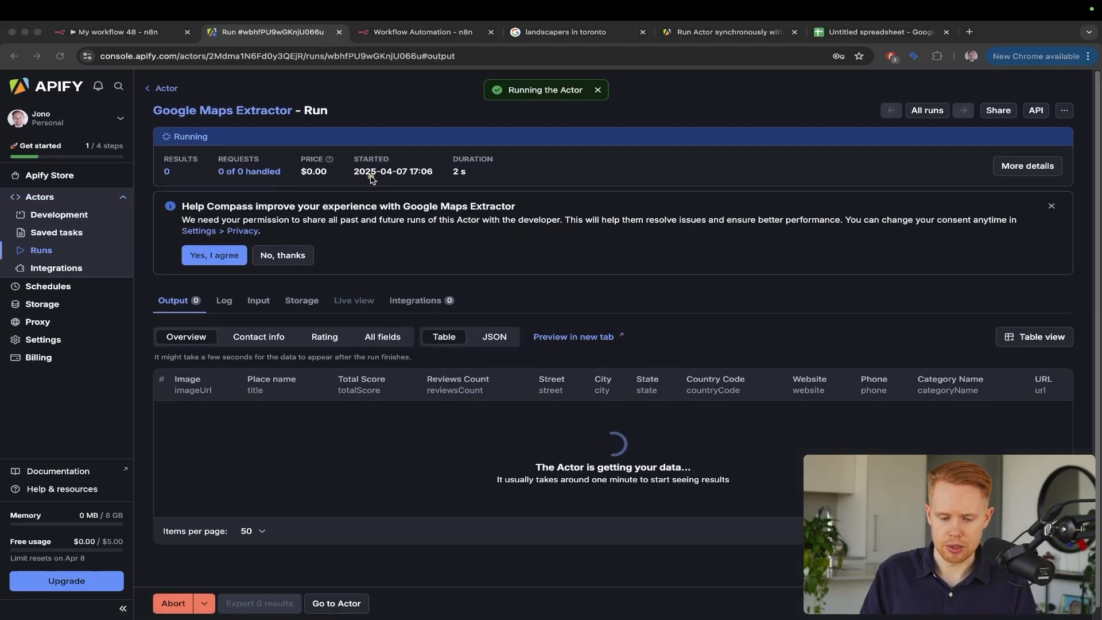
drag(367, 182, 314, 401)
key(ctrl+s)
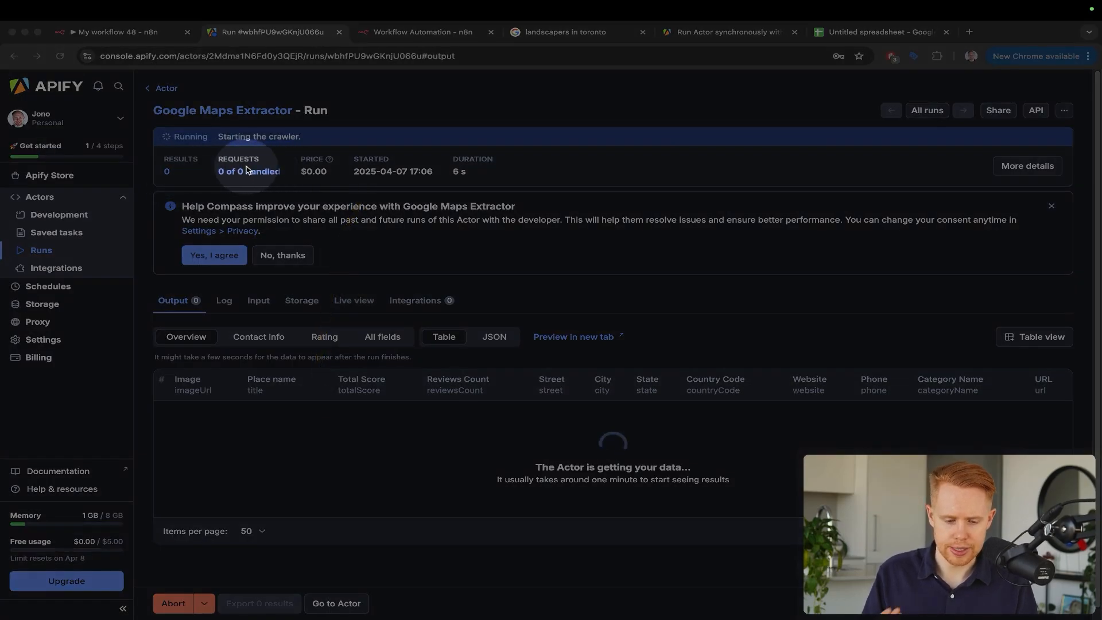
key(ctrl+s)
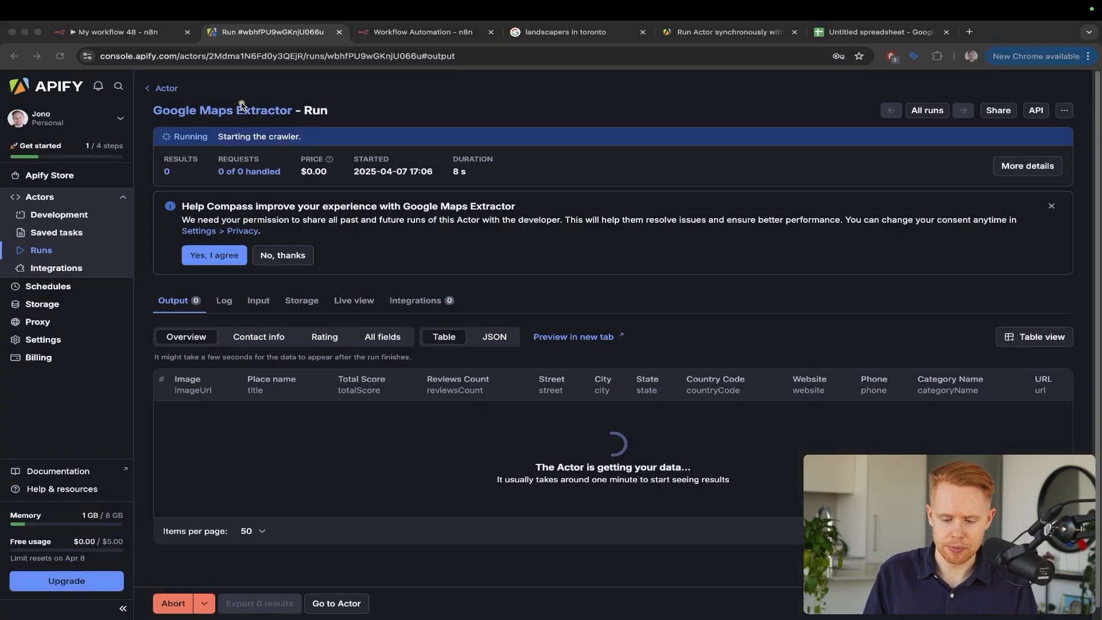
Review the 5 Toronto landscaping results, briefly visiting Beyond Landscaping's website
drag(244, 101, 202, 133)
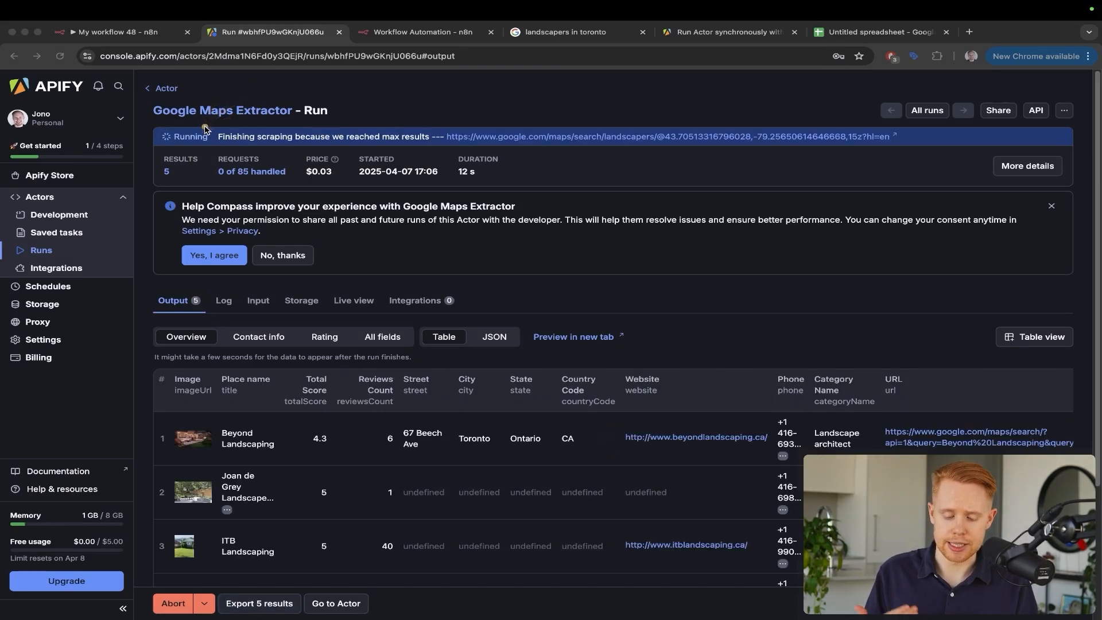
drag(276, 164, 238, 409)
key(Escape)
scroll(273, 408, down, 3)
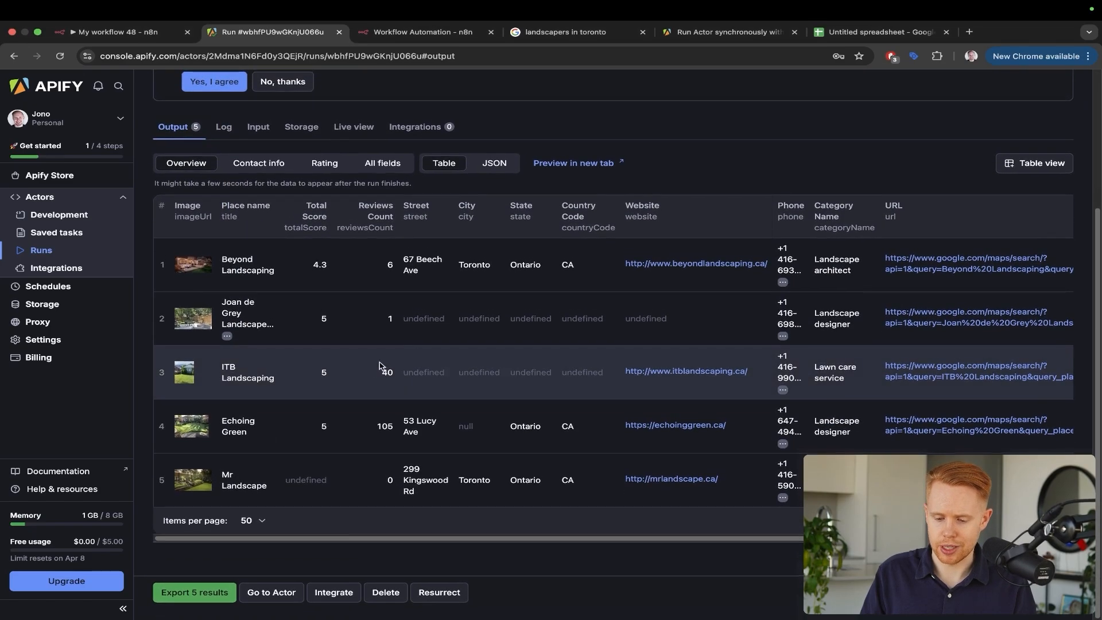
click(665, 264)
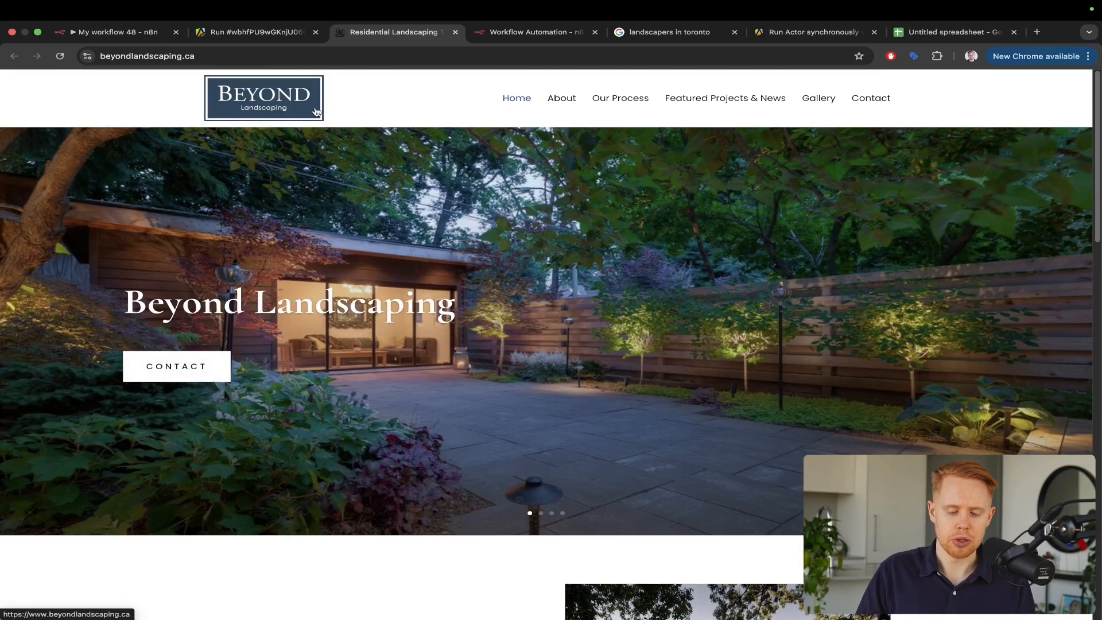
key(super+w)
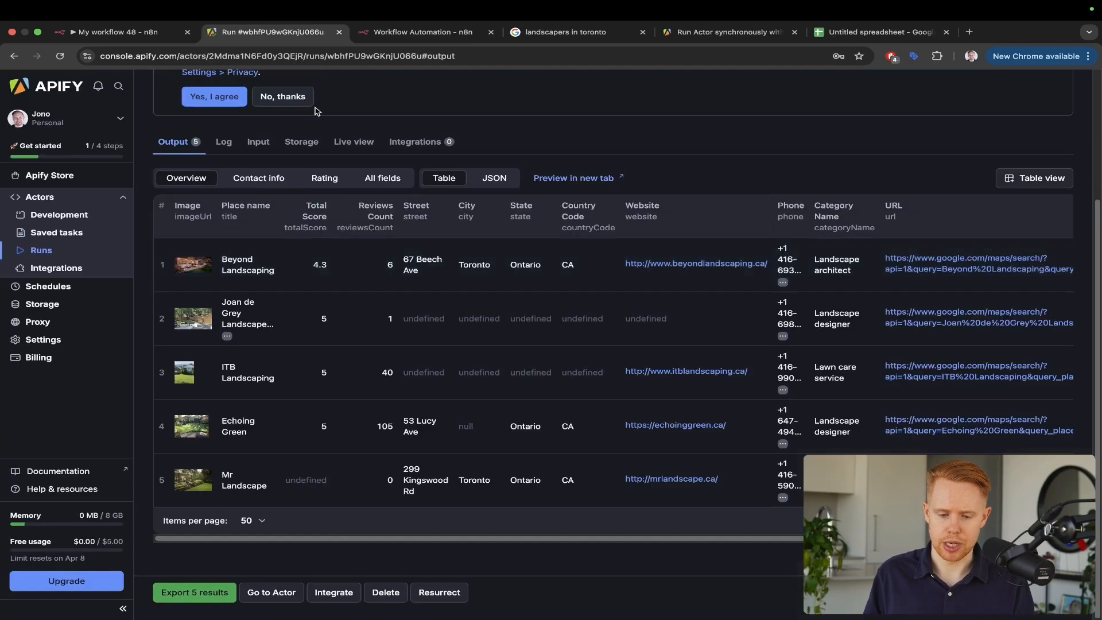
key(ctrl+a)
drag(443, 116, 292, 260)
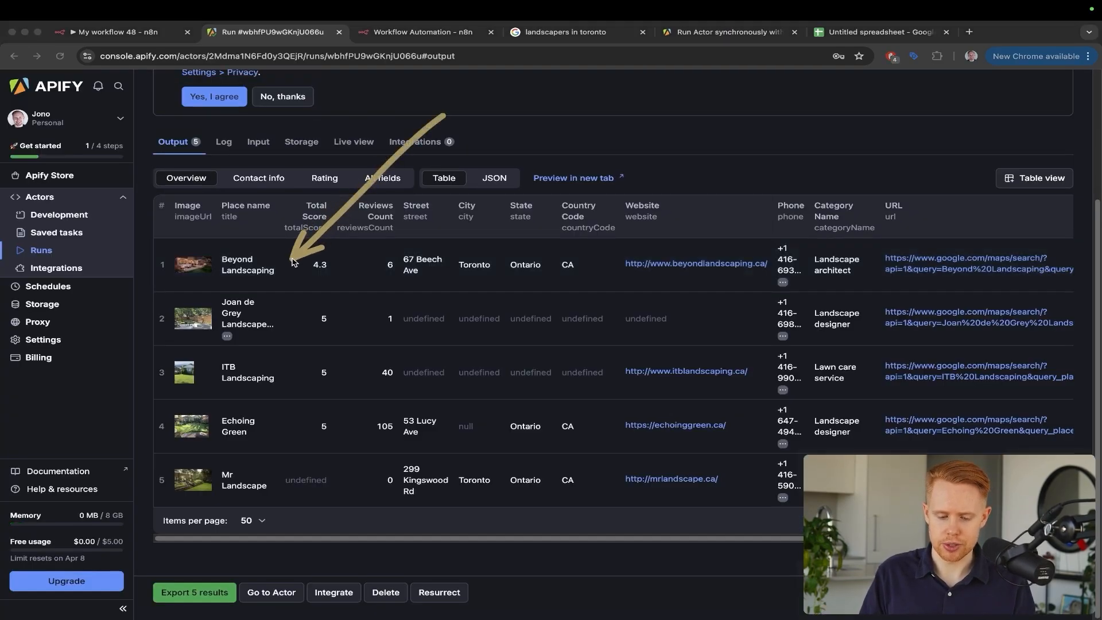
drag(418, 225, 284, 329)
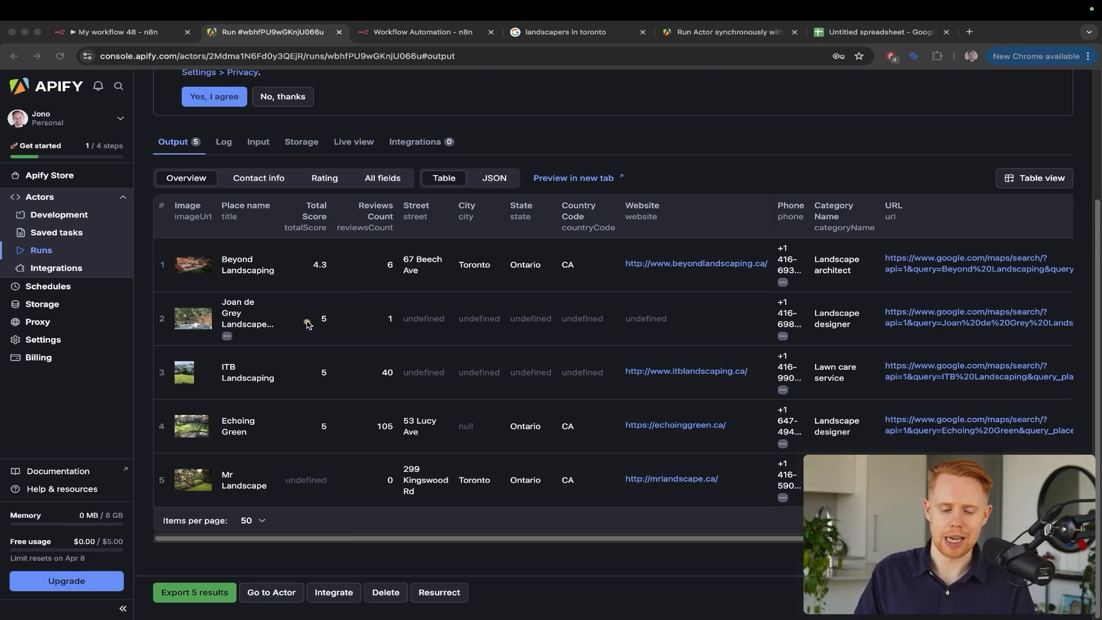
mouse_move(358, 313)
mouse_down()
mouse_move(241, 482)
mouse_move(204, 589)
mouse_up()
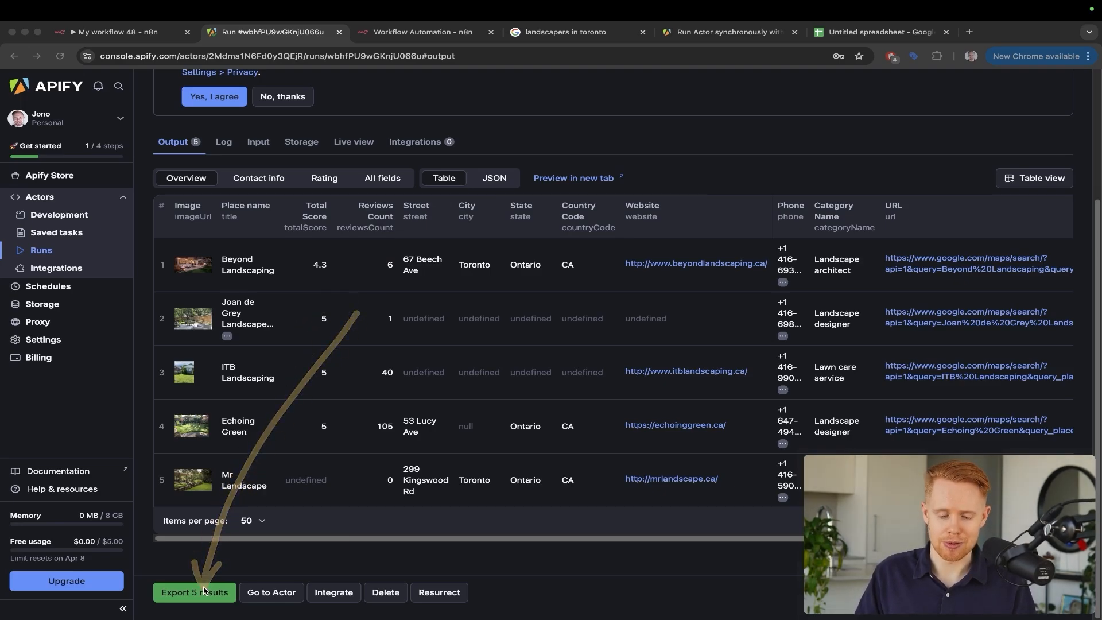
scroll(325, 445, up, 3)
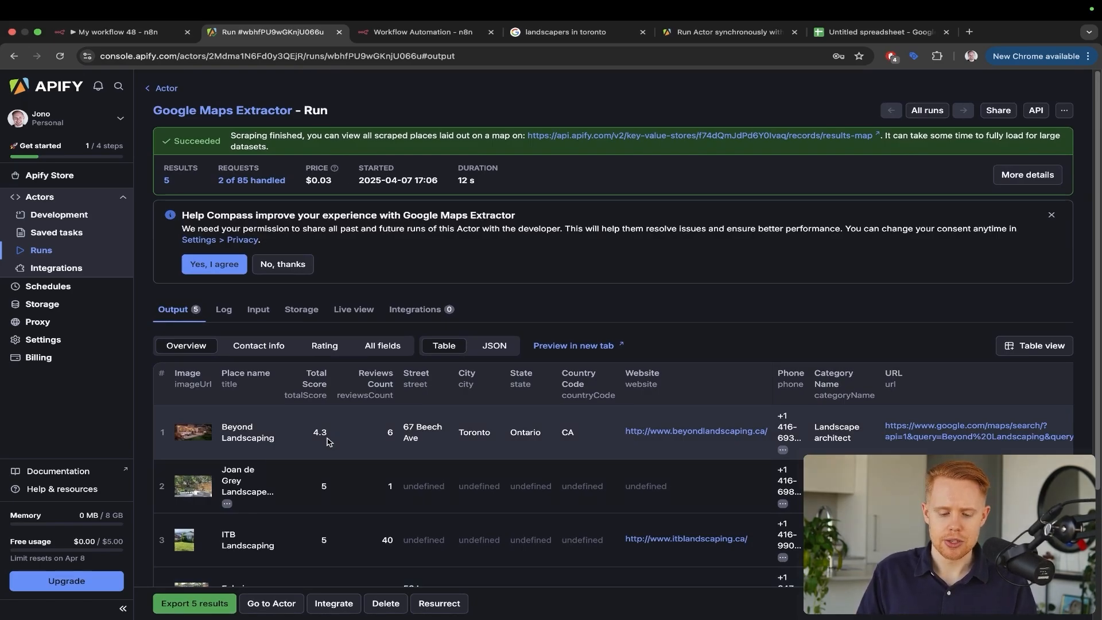
Return to the extractor's input page and compare it with n8n's JSON body field
click(167, 90)
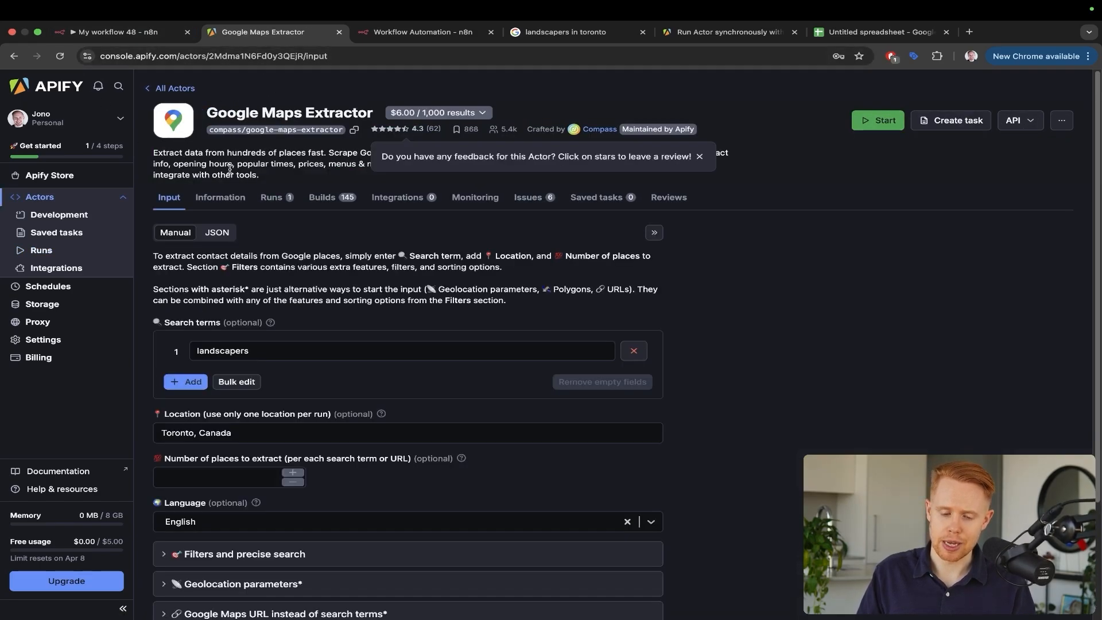
mouse_move(505, 431)
mouse_down()
mouse_move(353, 276)
mouse_move(304, 136)
mouse_up()
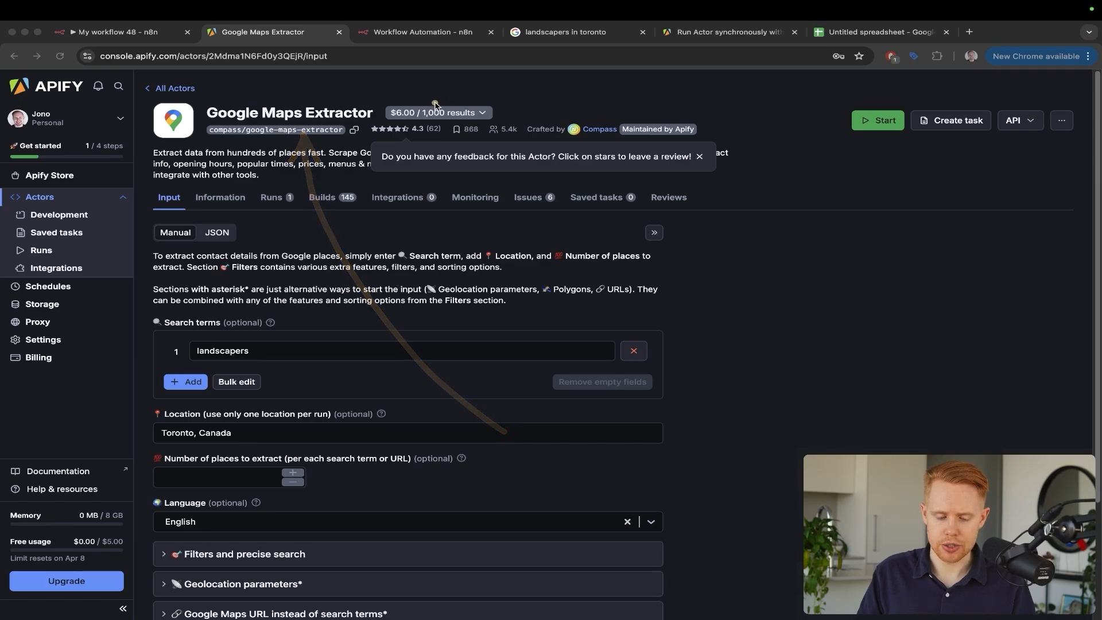
drag(442, 99, 294, 272)
key(ctrl+Tab)
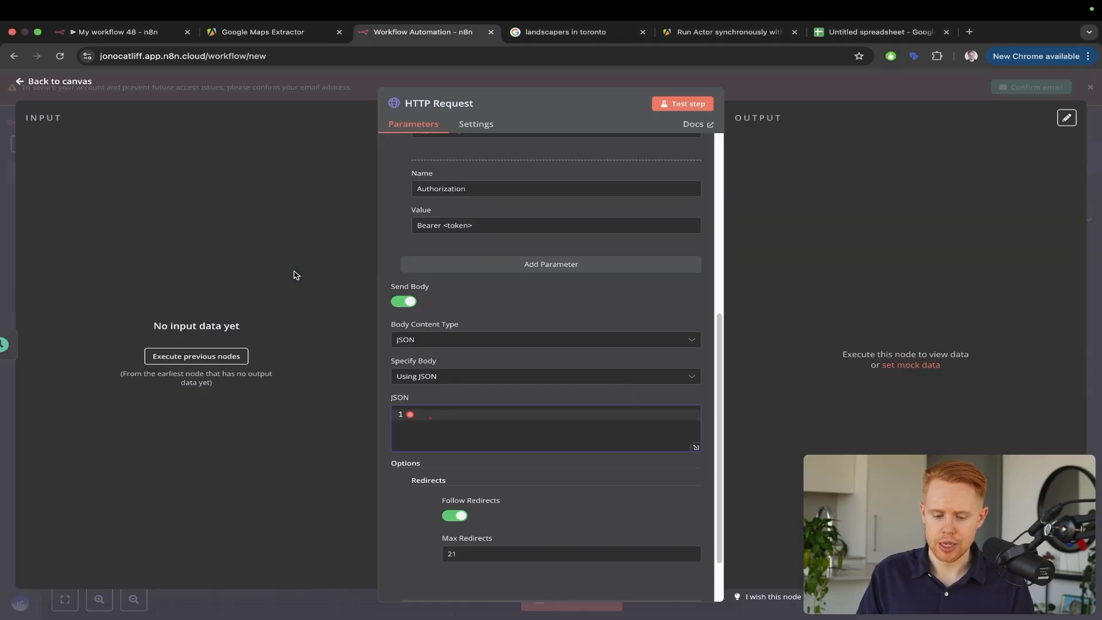
drag(238, 232, 396, 376)
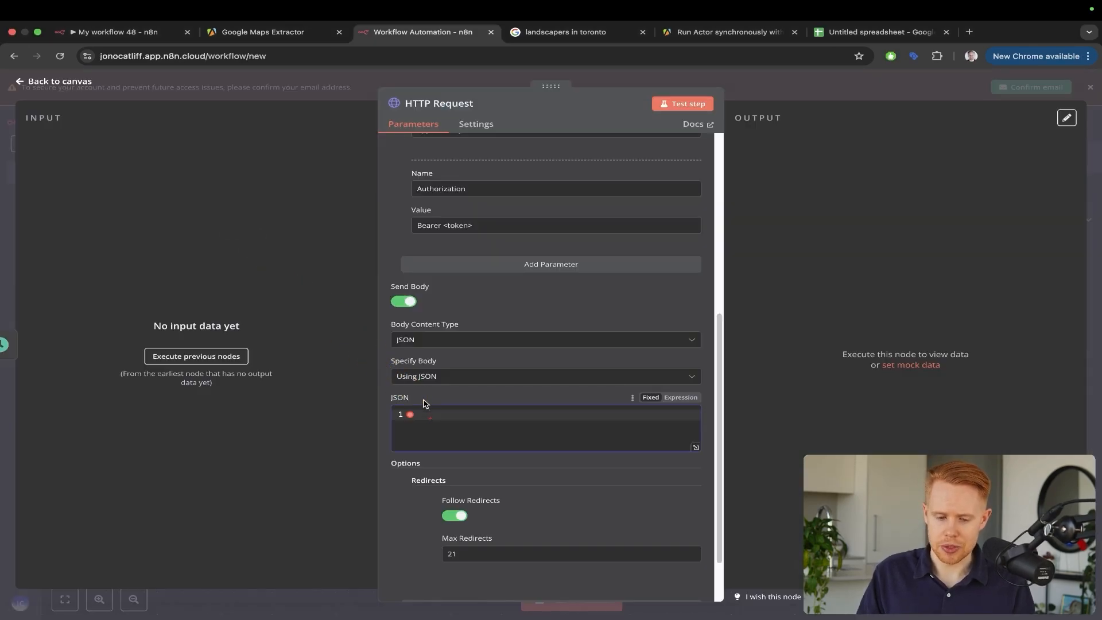
key(ctrl+shift+Tab)
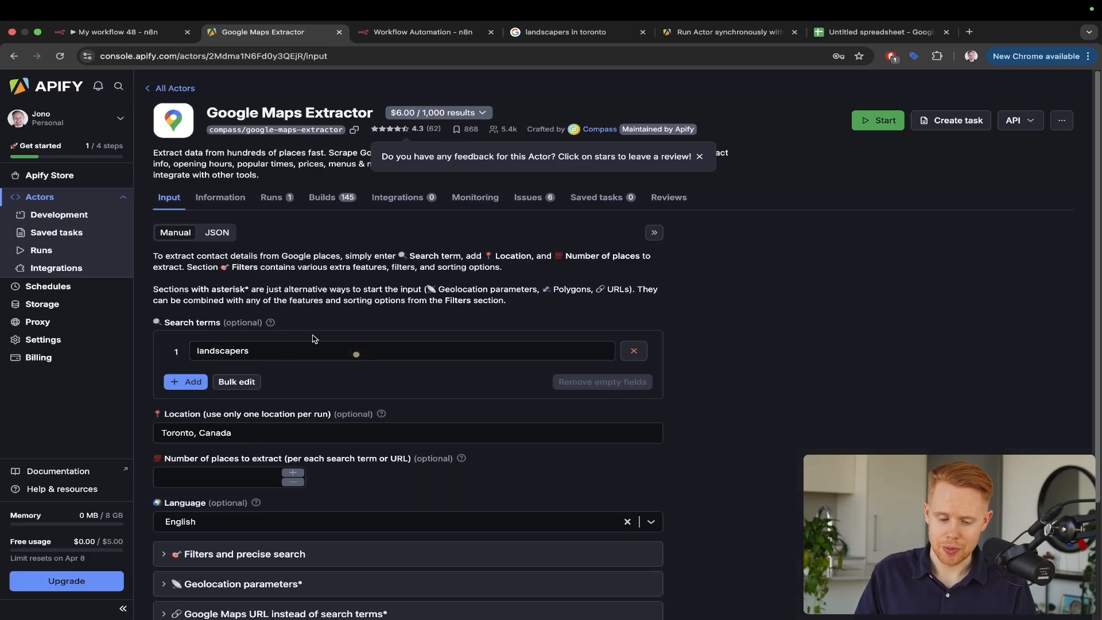
drag(419, 292, 214, 278)
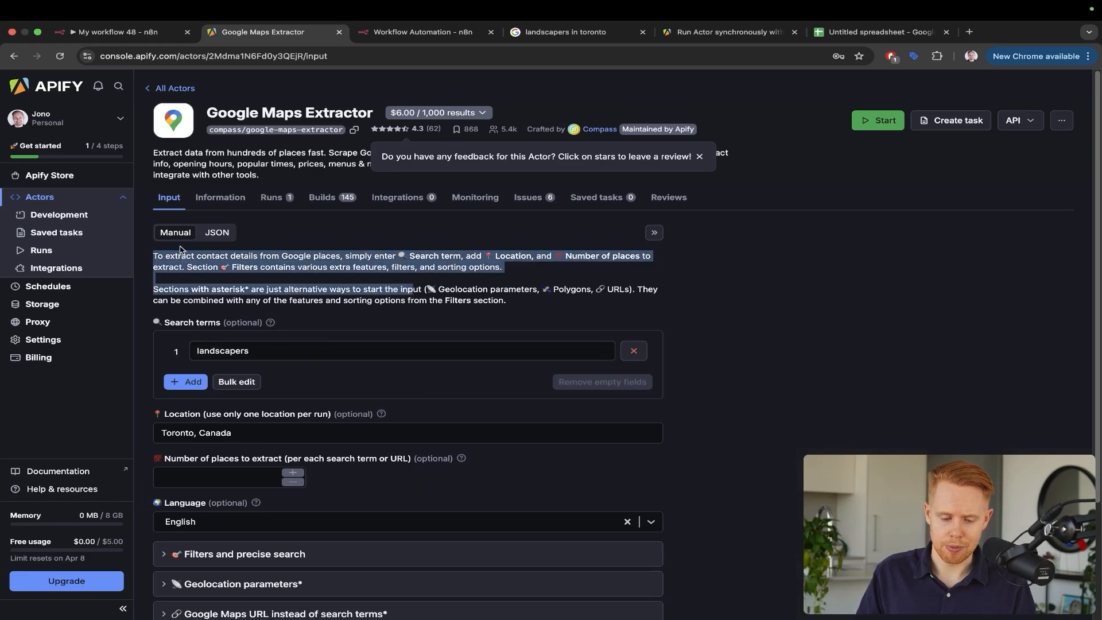
drag(379, 330, 163, 237)
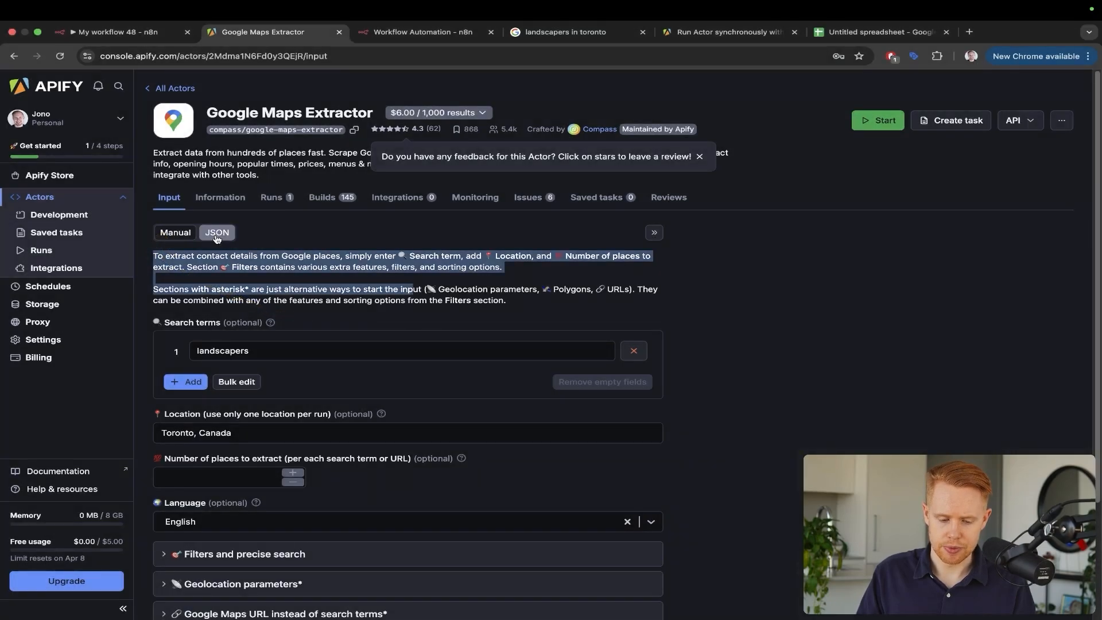
Copy the actor input as JSON and paste it into the n8n request body
click(217, 234)
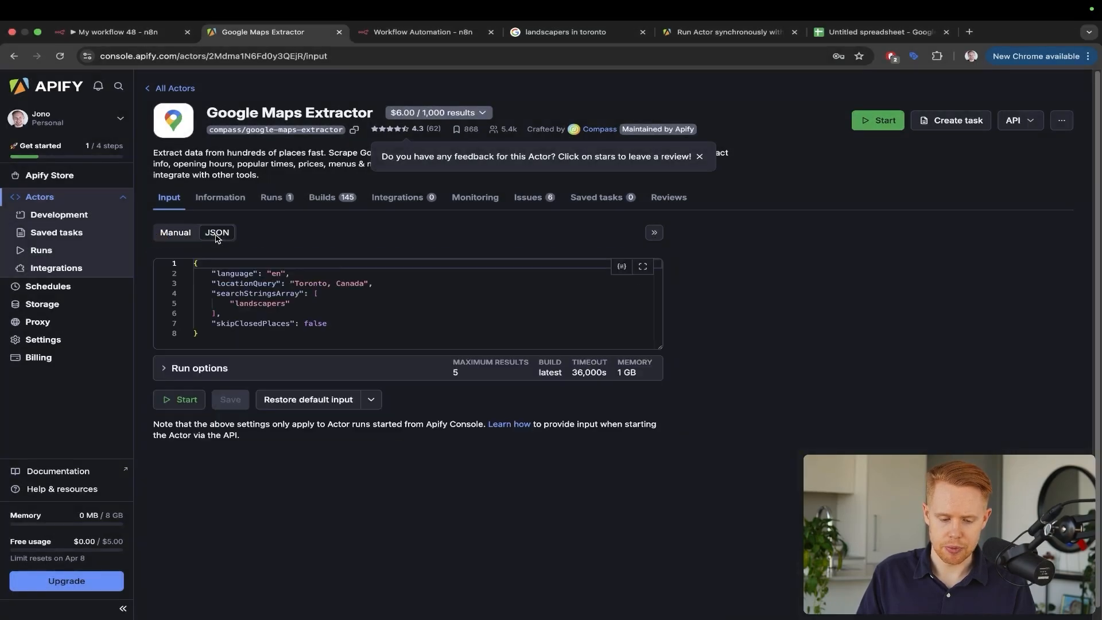
key(ctrl+a)
key(ctrl+c)
key(ctrl+Tab)
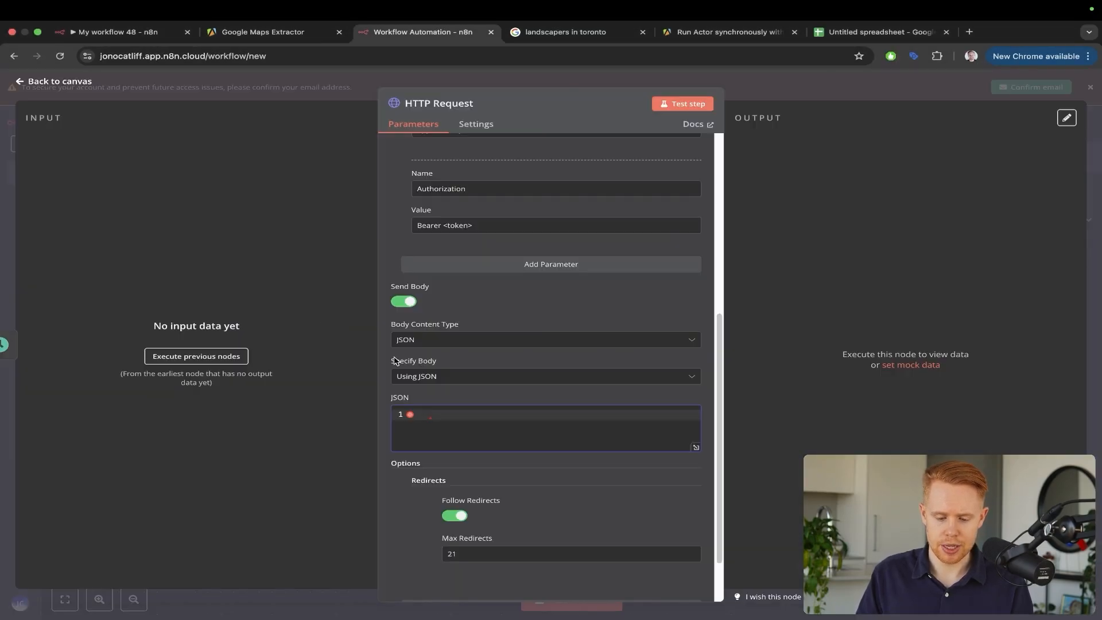
key(ctrl+v)
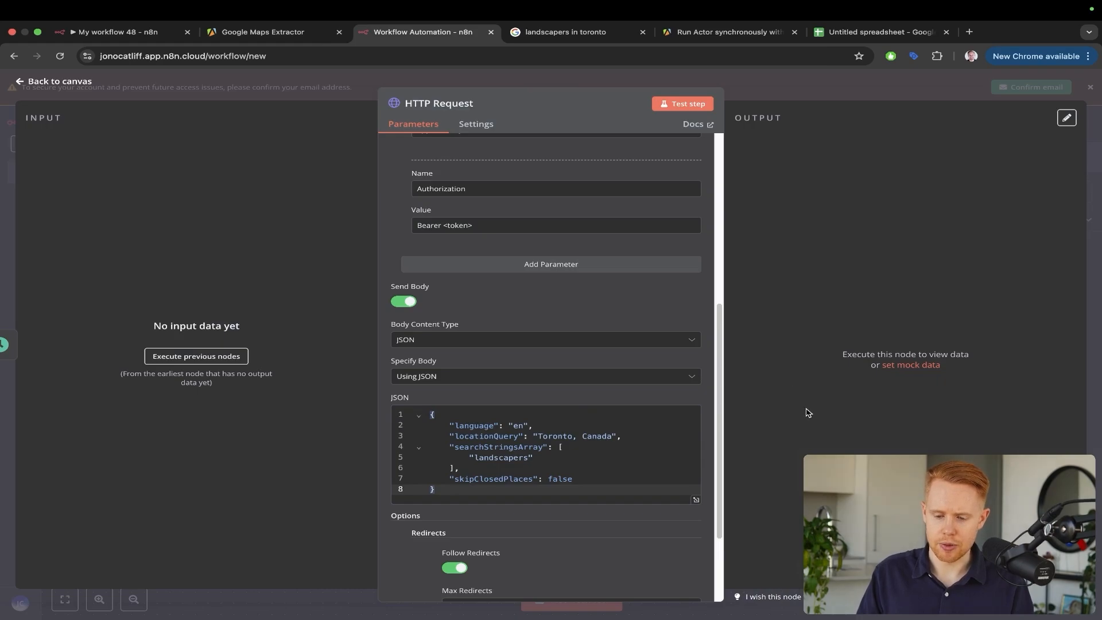
drag(792, 249, 683, 112)
key(Escape)
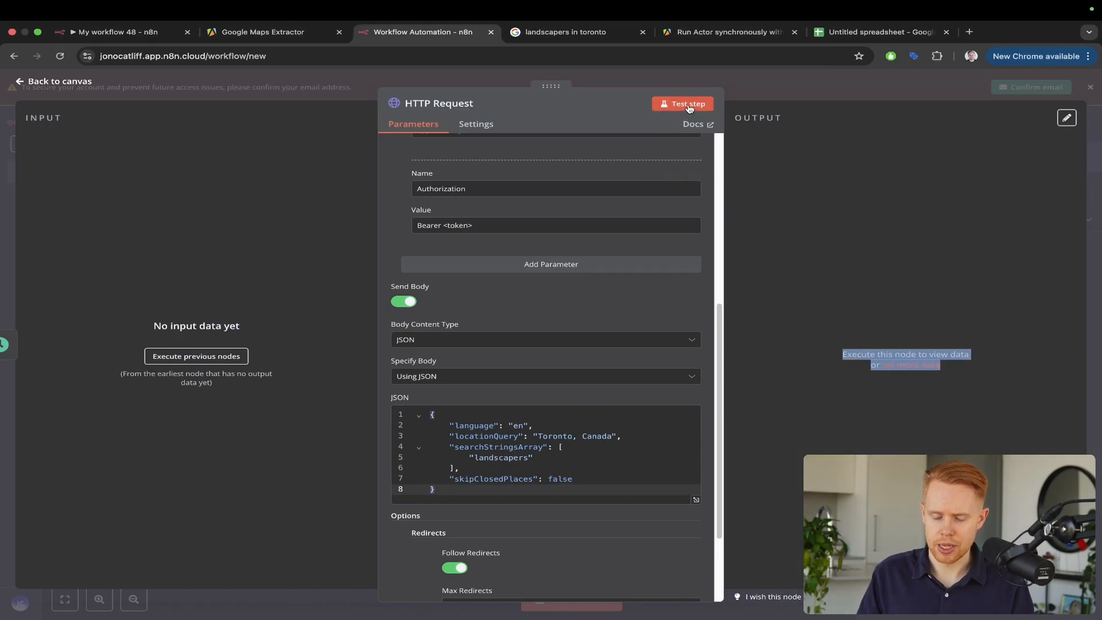
Test the HTTP Request step, then open Apify Settings > API & Integrations for the token
click(688, 104)
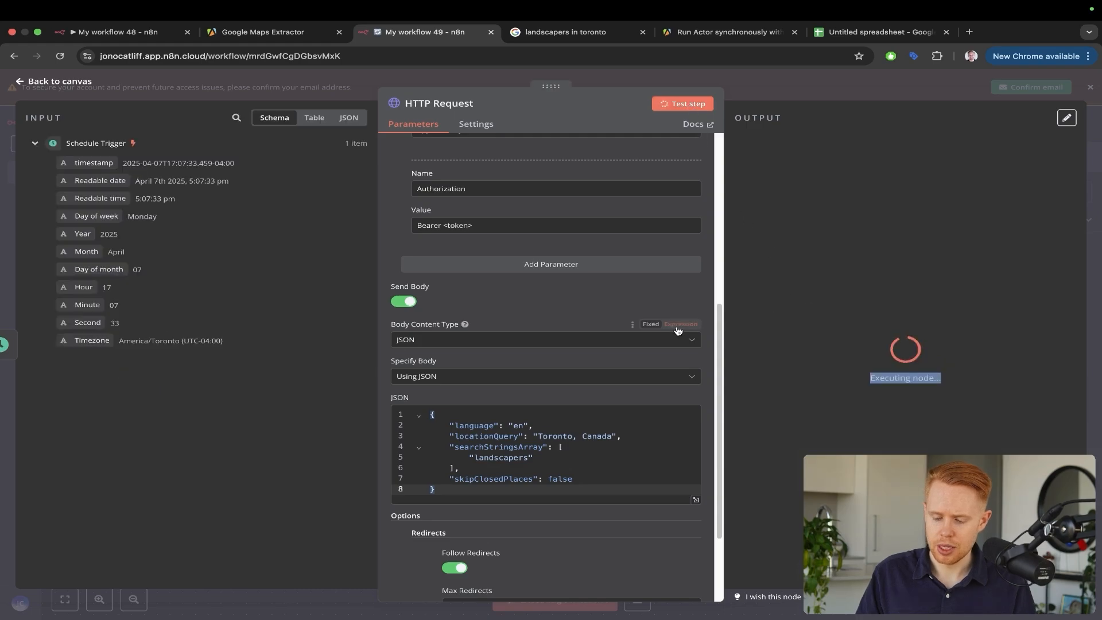
click(887, 416)
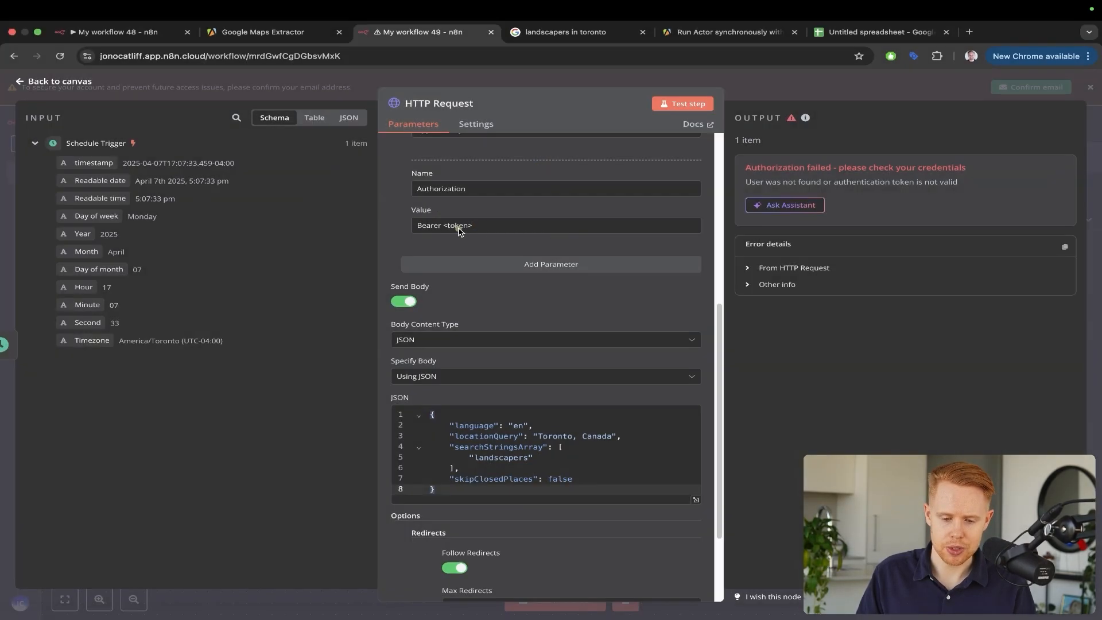
key(ctrl+shift+Tab)
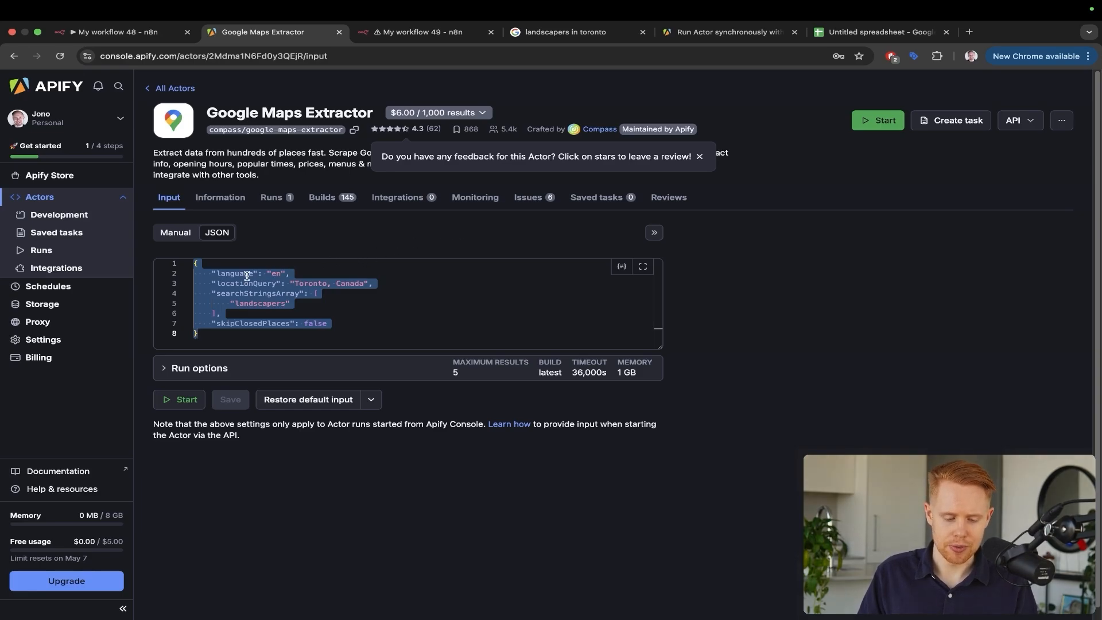
key(ctrl+a)
drag(275, 168, 70, 315)
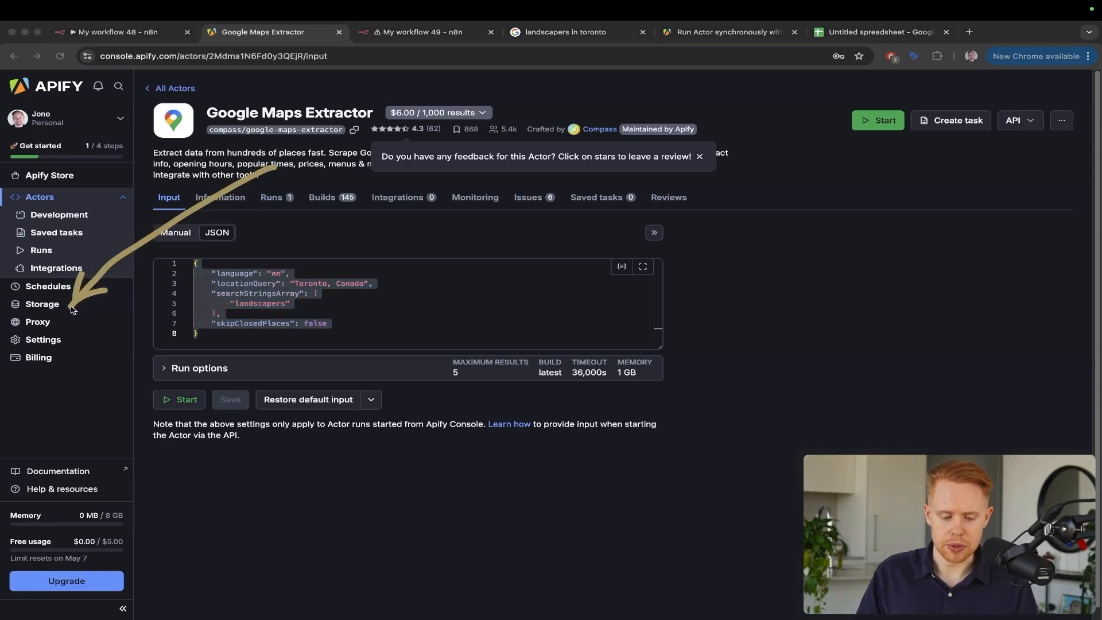
click(46, 340)
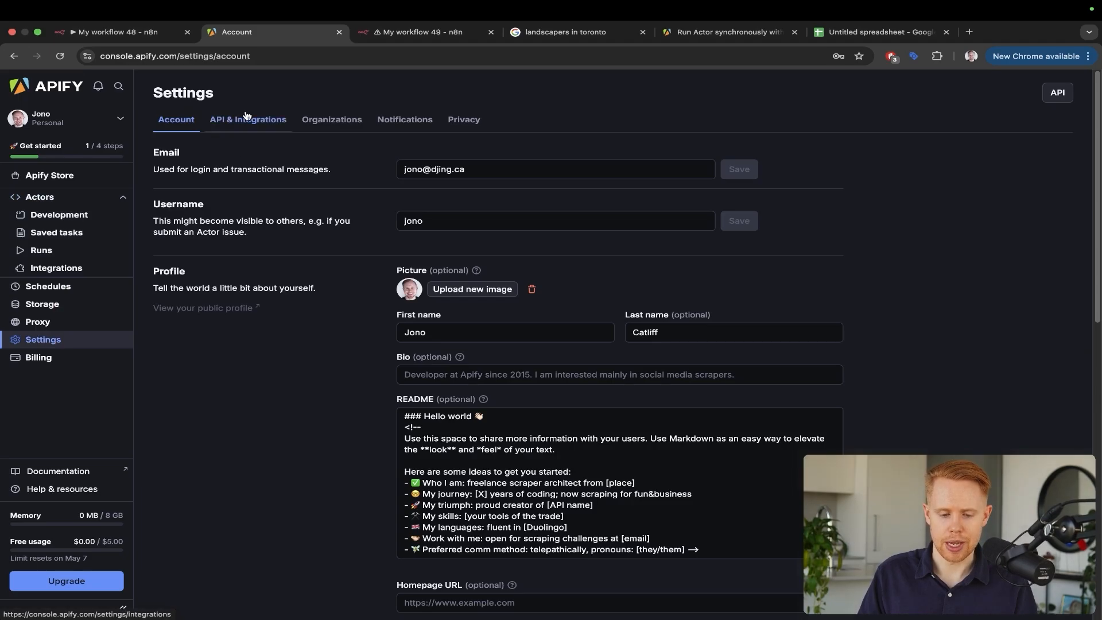
click(221, 123)
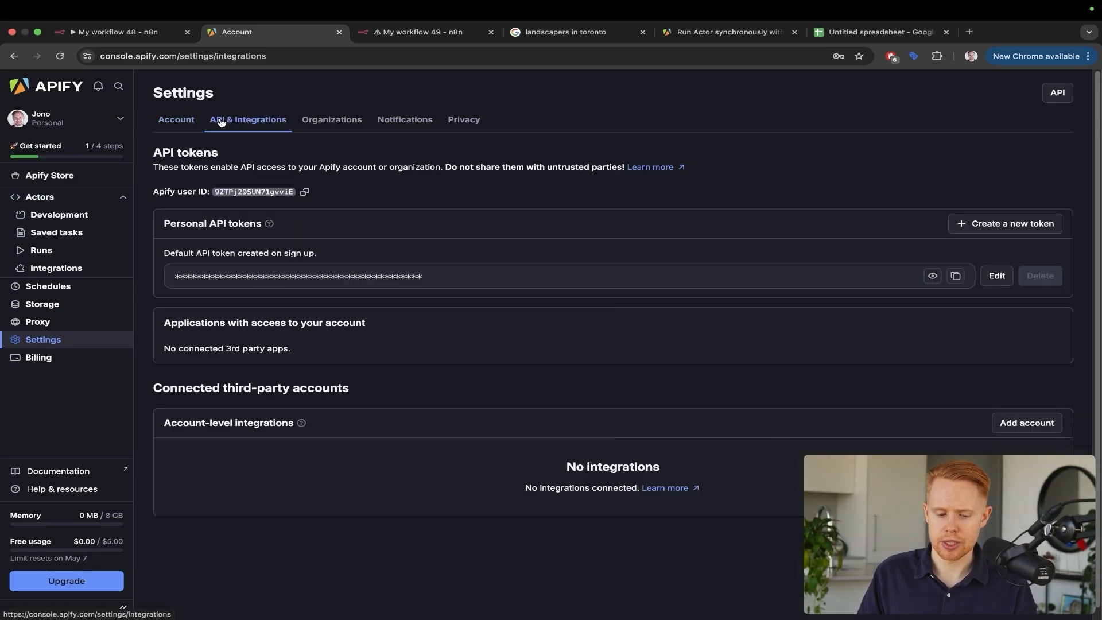
drag(395, 124, 302, 269)
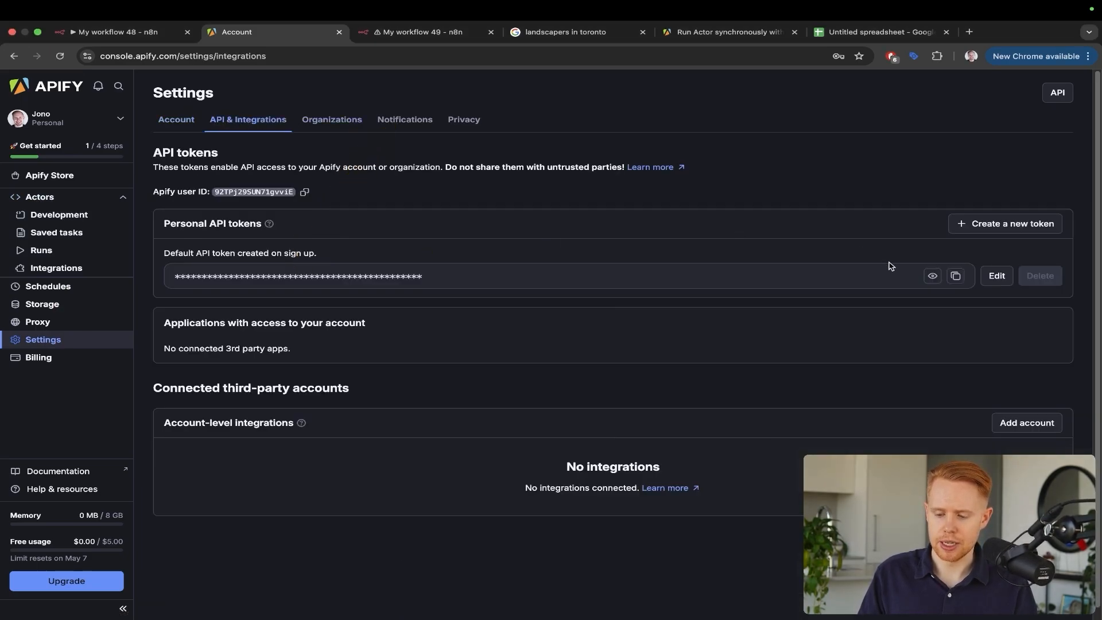
Replace <token> after Bearer with the Apify API token and test the step again
key(ctrl+Tab)
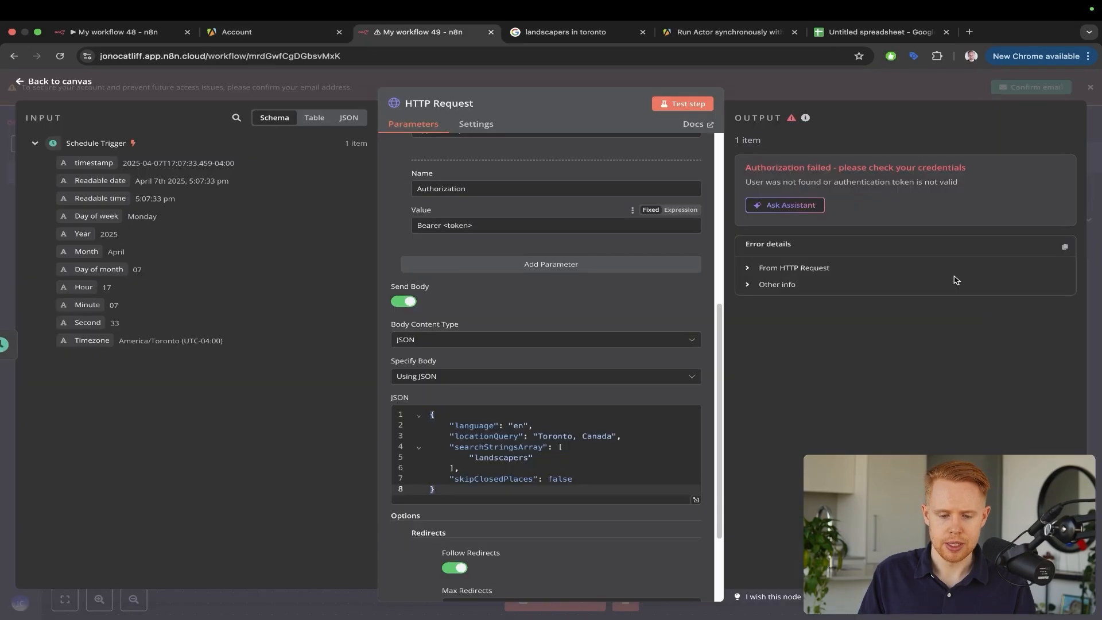
key(shift+Left)
key(shift+Left)
key(shift+Left)
key(shift+Left)
key(shift+Left)
key(shift+Left)
key(shift+Left)
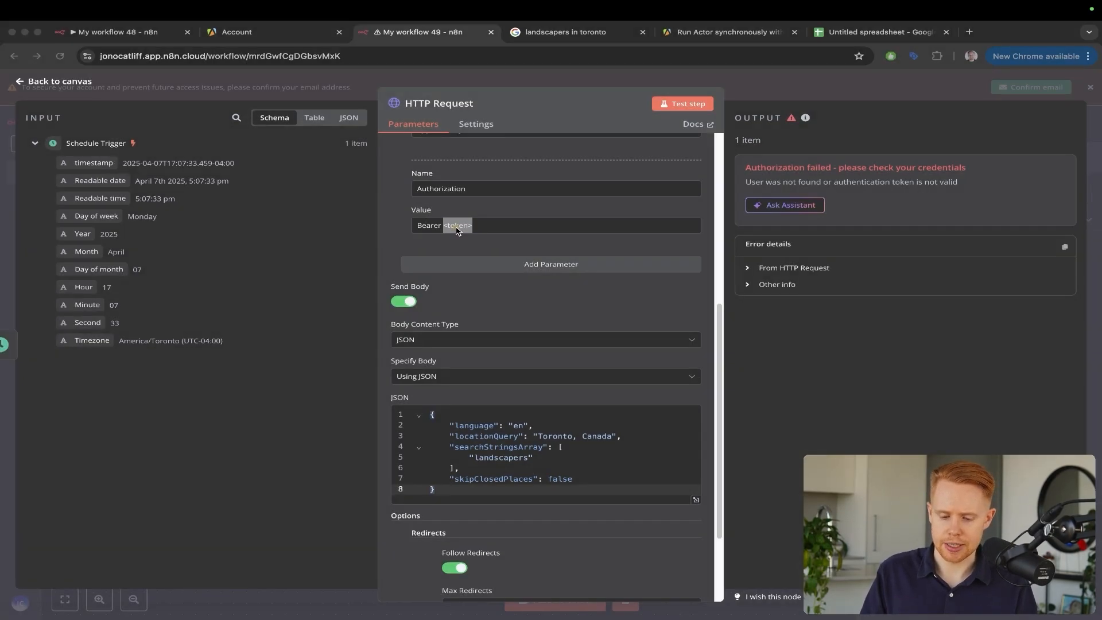
key(BackSpace)
key(ctrl+v)
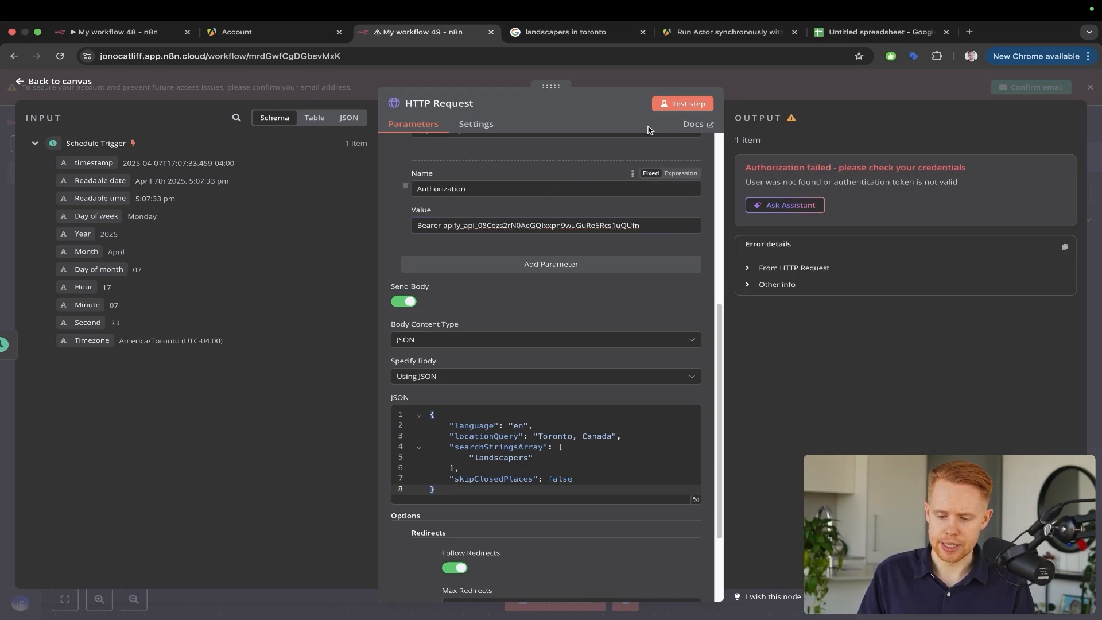
click(664, 106)
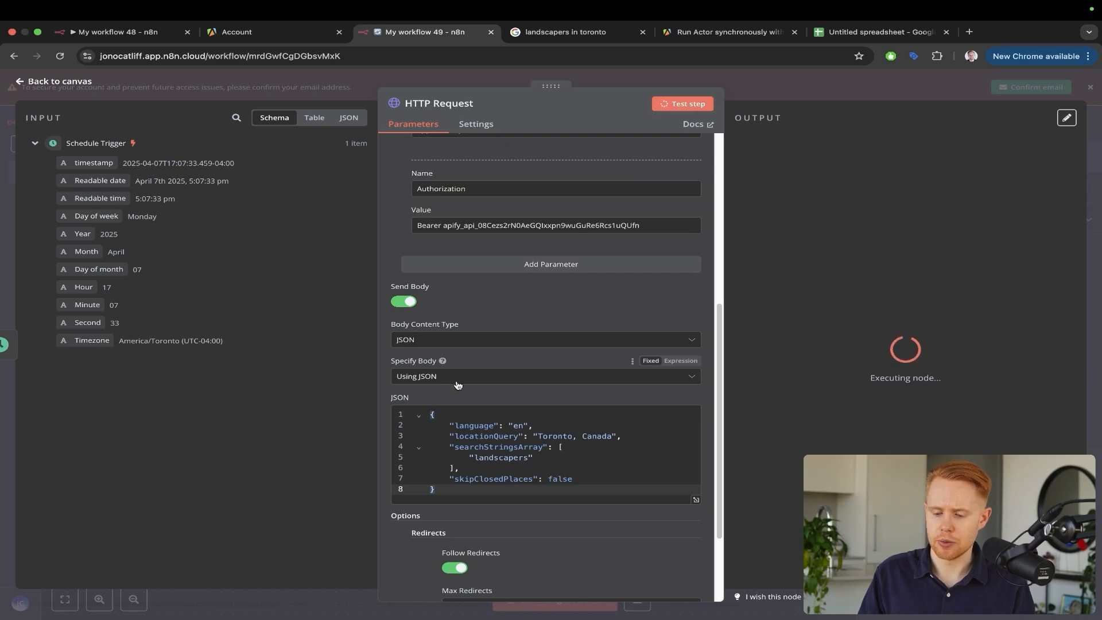
Close the Google Sheets actions list and watch Schedule Trigger pass 1 item to HTTP Request
key(ctrl+a)
mouse_move(456, 387)
mouse_down()
mouse_move(578, 321)
mouse_move(755, 276)
mouse_up()
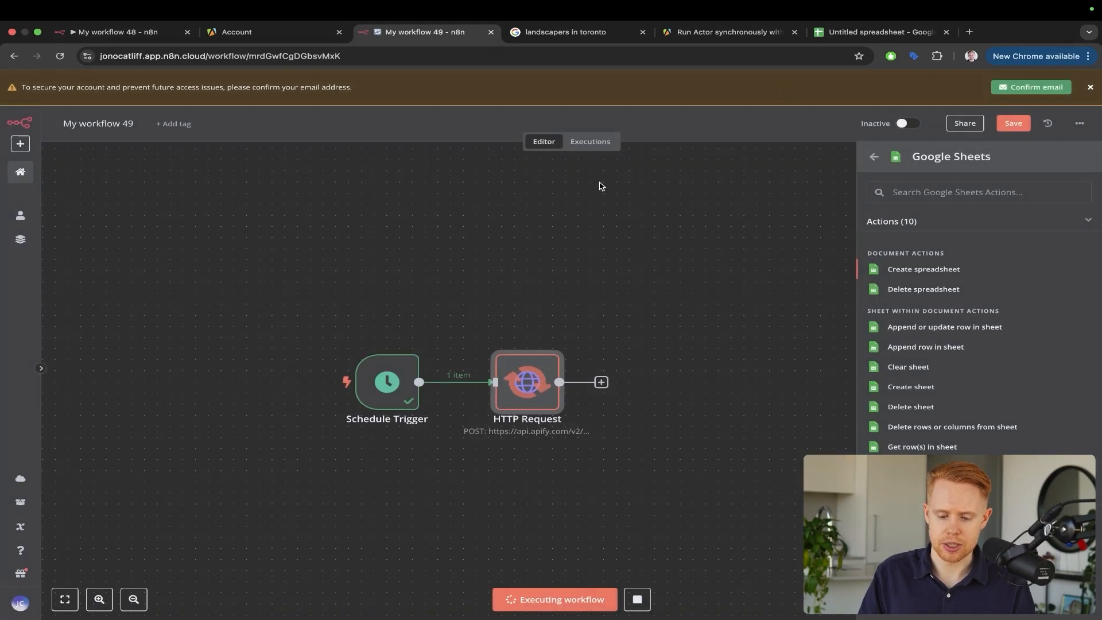
key(ctrl+a)
drag(584, 185, 528, 364)
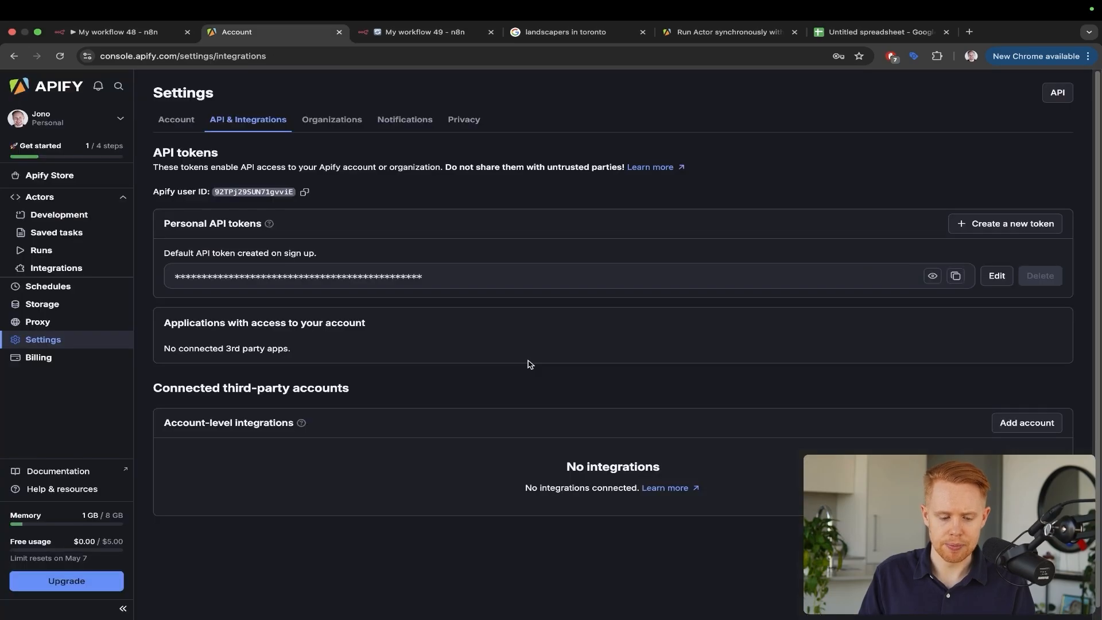
key(ctrl+a)
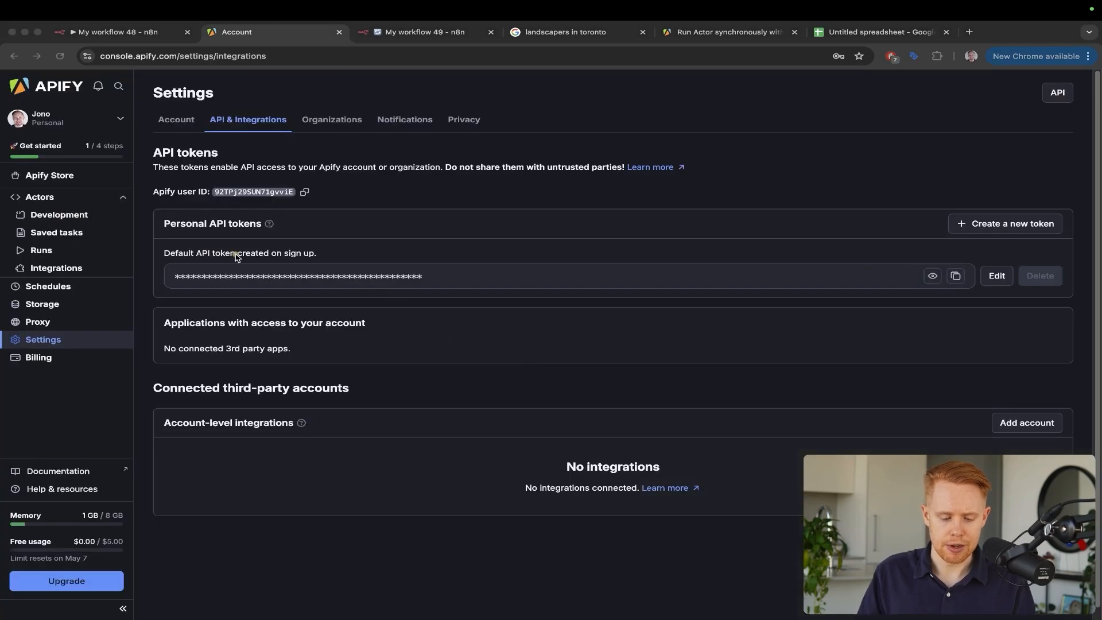
mouse_move(233, 256)
mouse_down()
mouse_move(59, 462)
mouse_move(29, 522)
mouse_up()
key(ctrl+s)
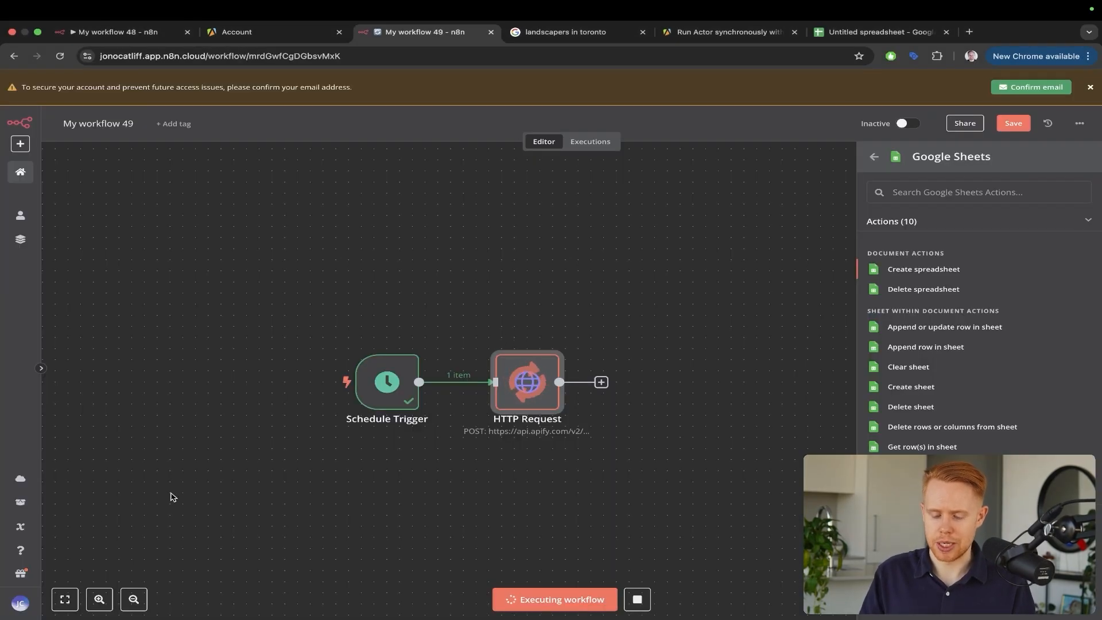
click(746, 293)
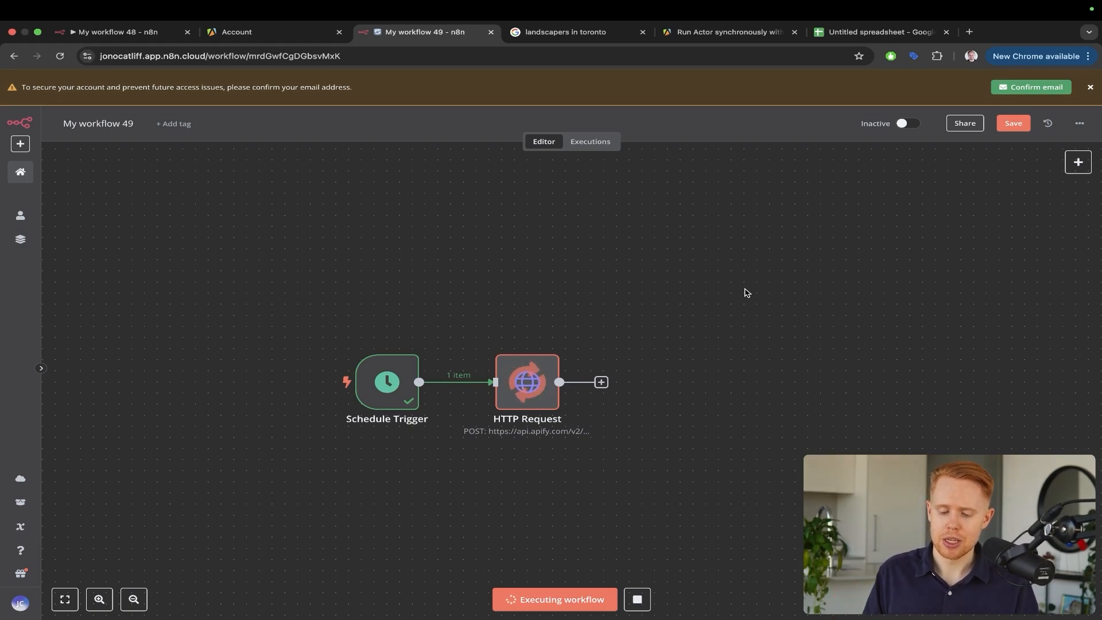
drag(610, 226, 548, 359)
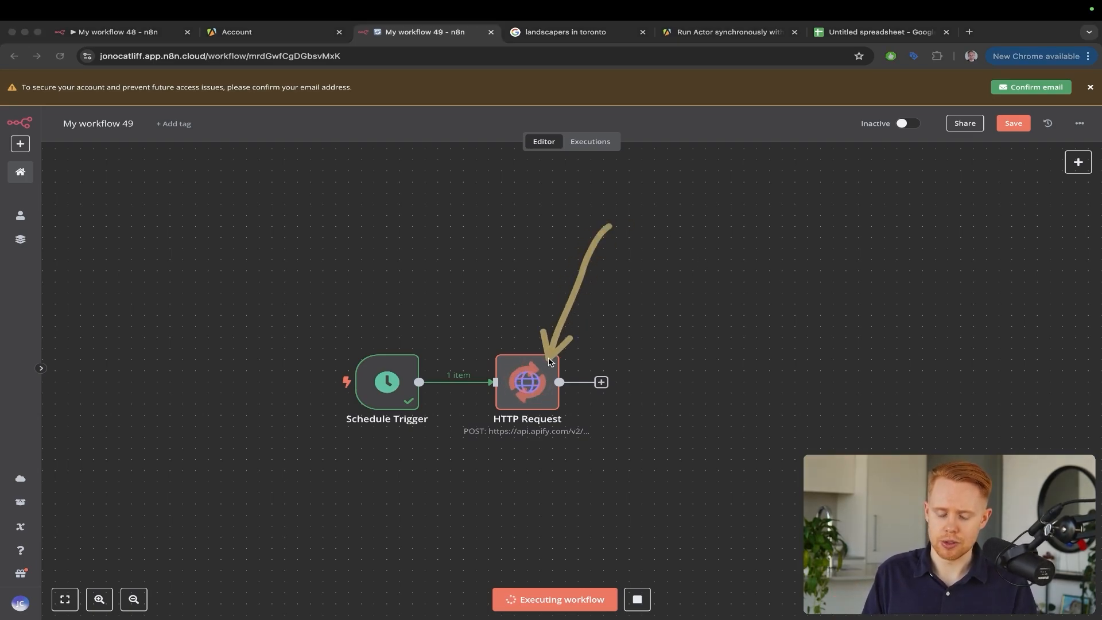
mouse_move(619, 167)
mouse_down()
mouse_move(527, 339)
mouse_move(527, 360)
mouse_up()
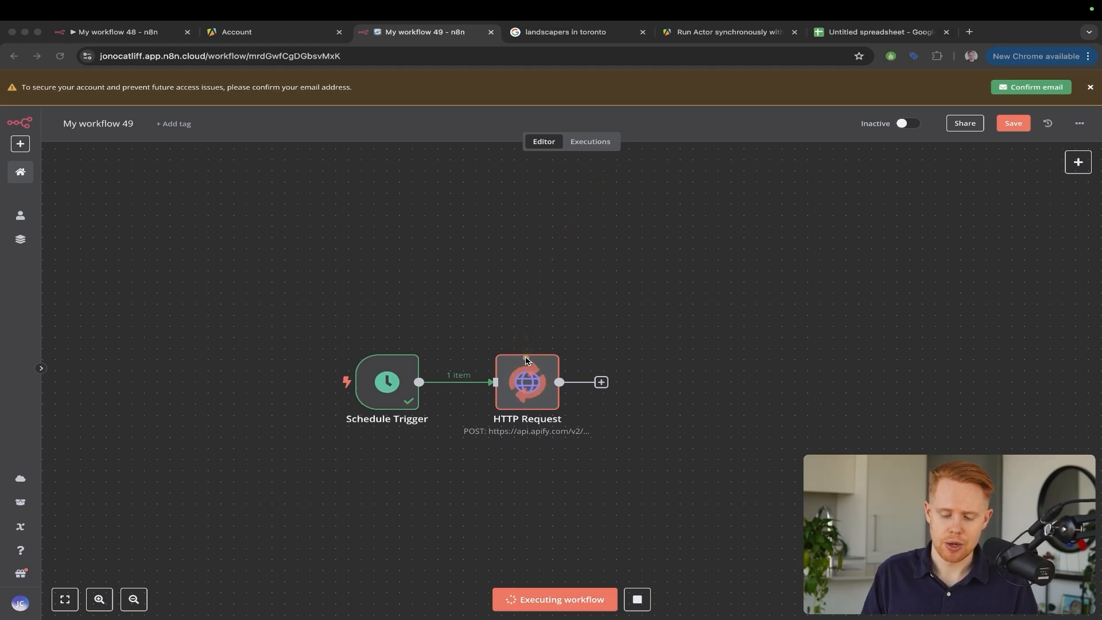
drag(601, 214, 523, 372)
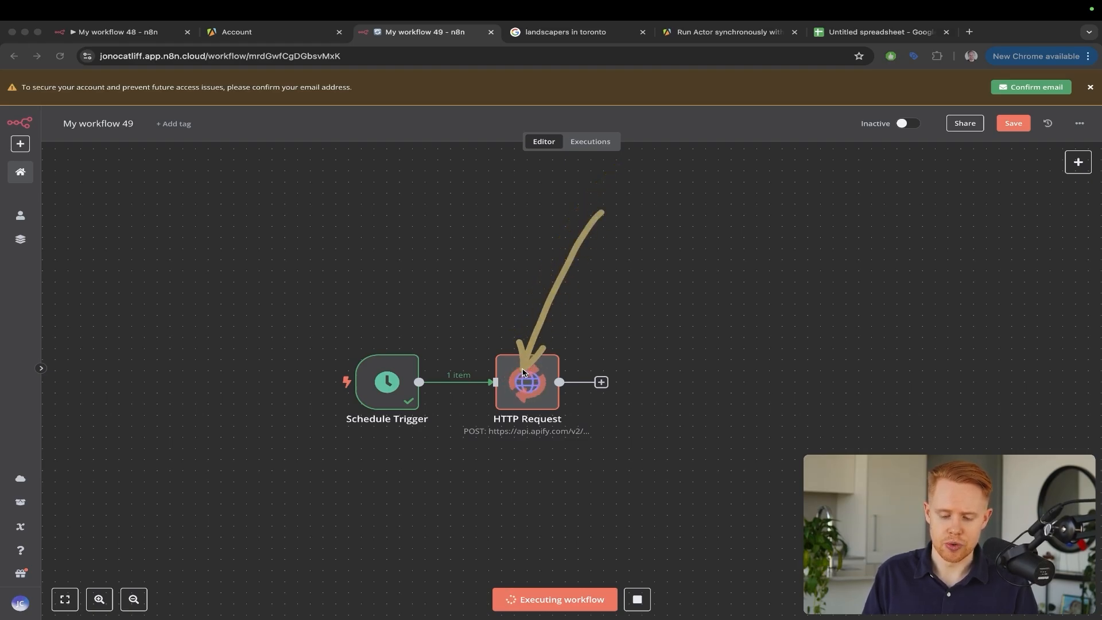
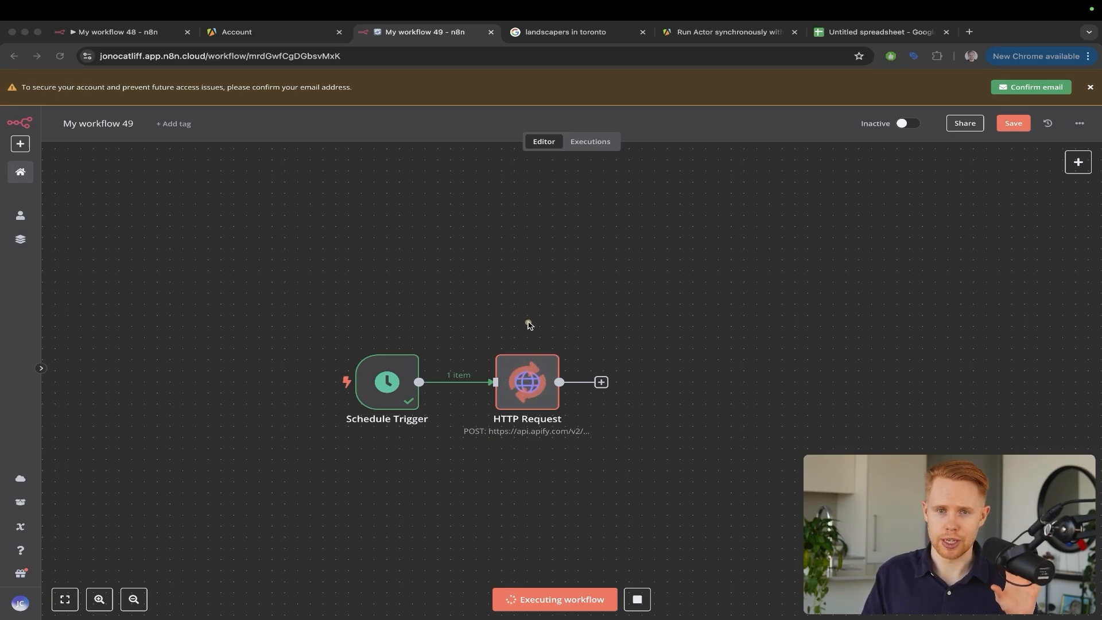
Leave the executing n8n workflow for the Apify account's API & Integrations settings tab
drag(590, 202, 513, 376)
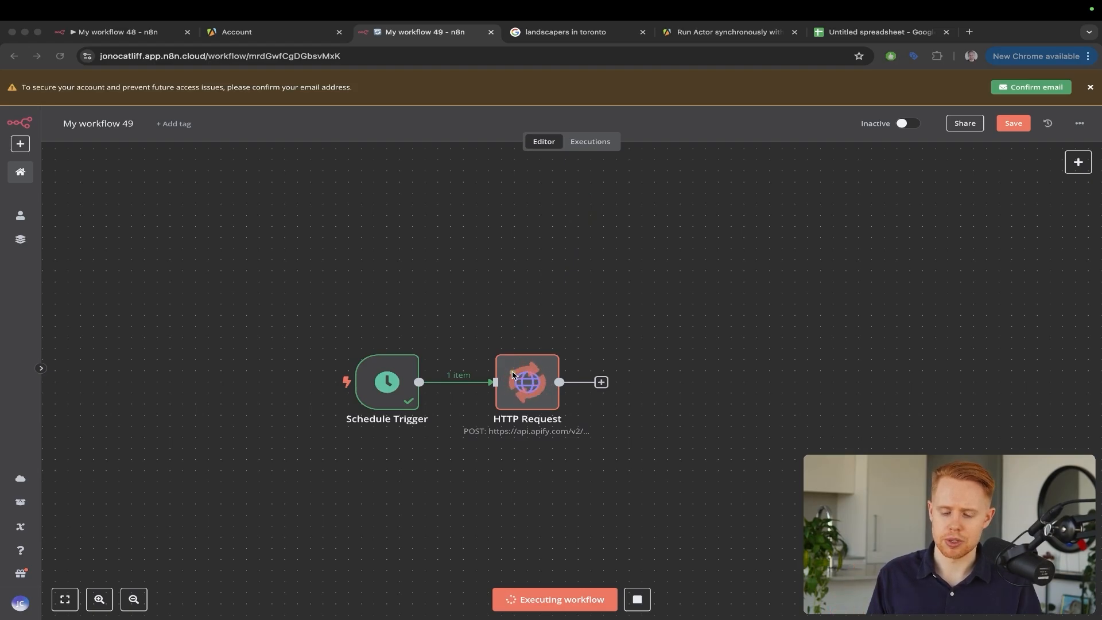
key(Escape)
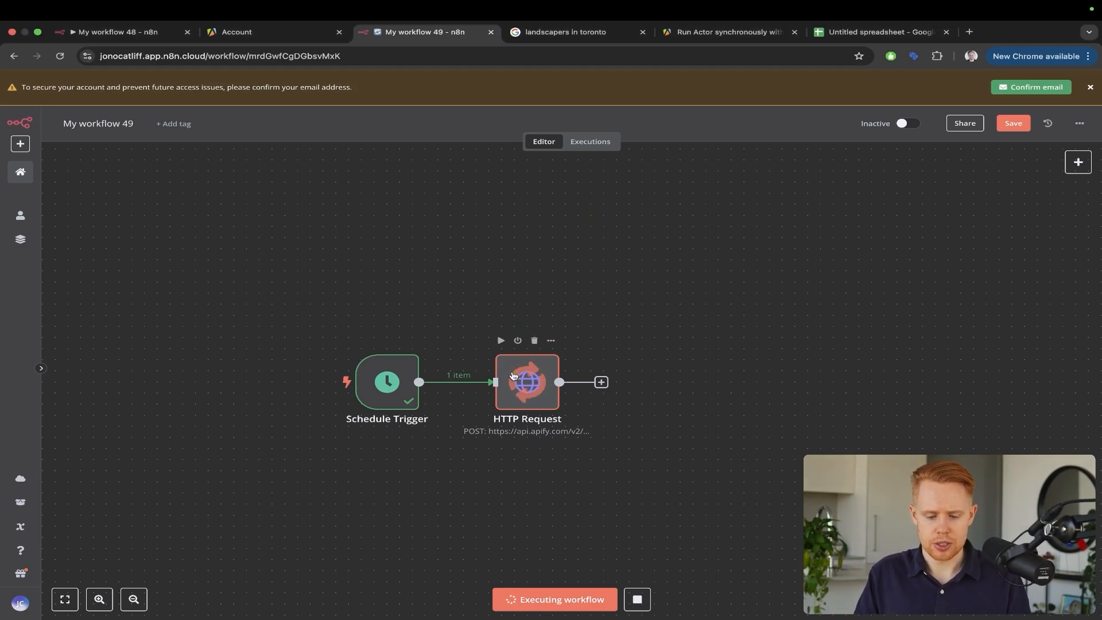
key(ctrl+shift+Tab)
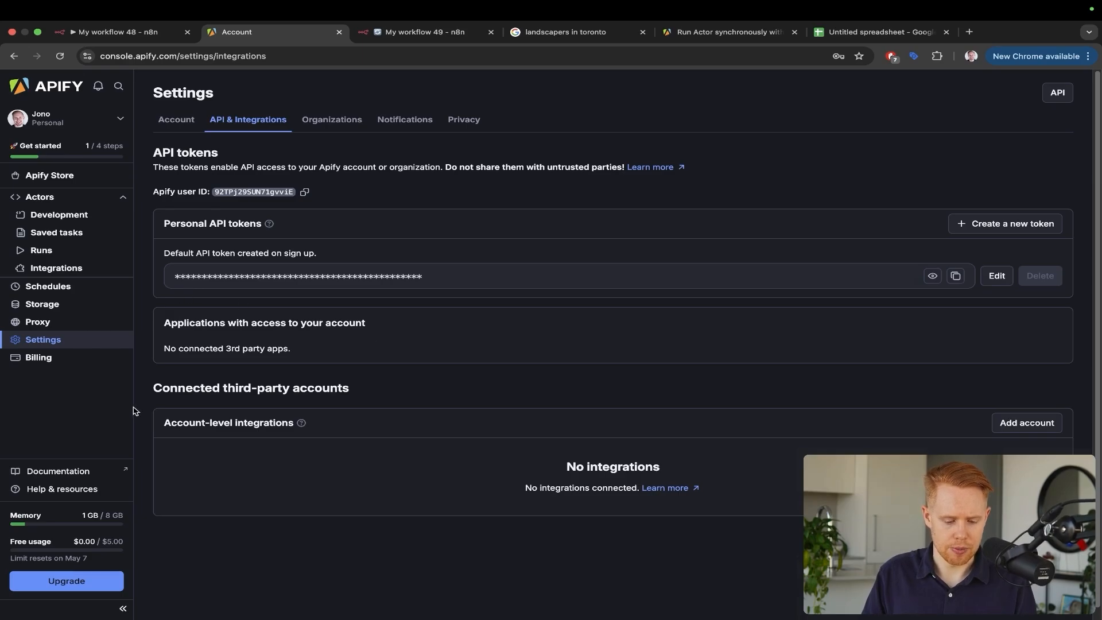
Open the still-running Google Maps Extractor run from Runs and abort it
click(68, 250)
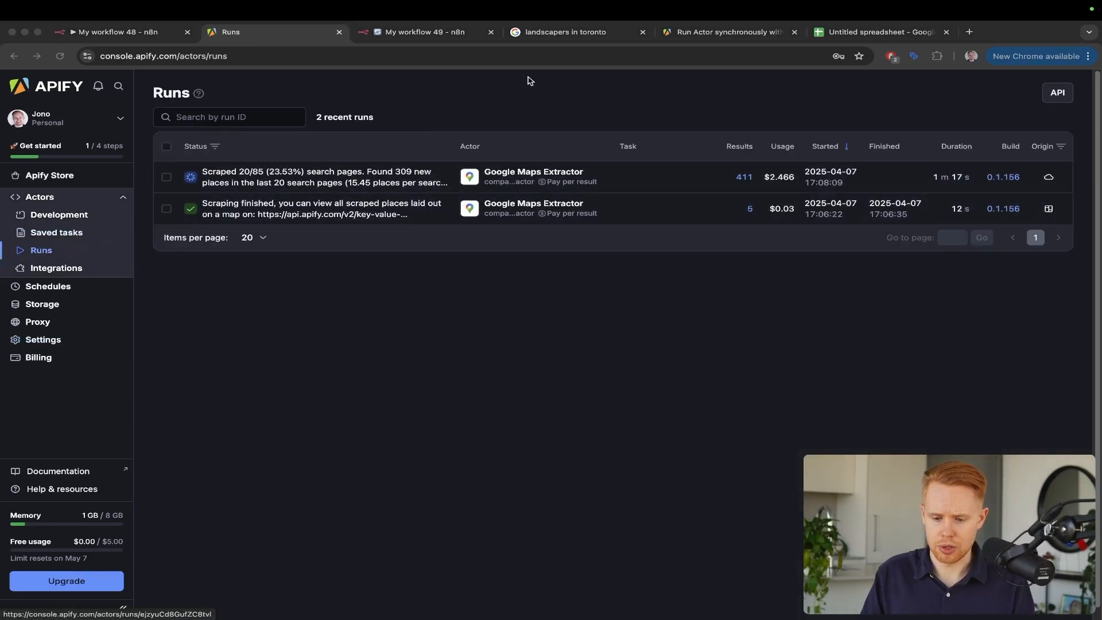
drag(529, 80, 718, 178)
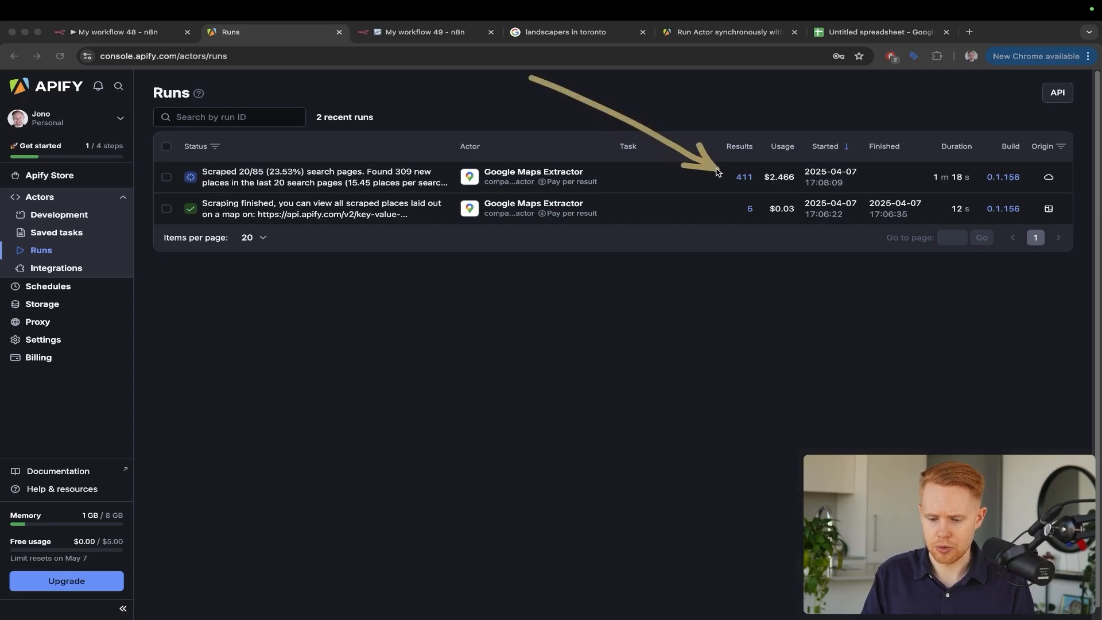
click(322, 179)
click(175, 603)
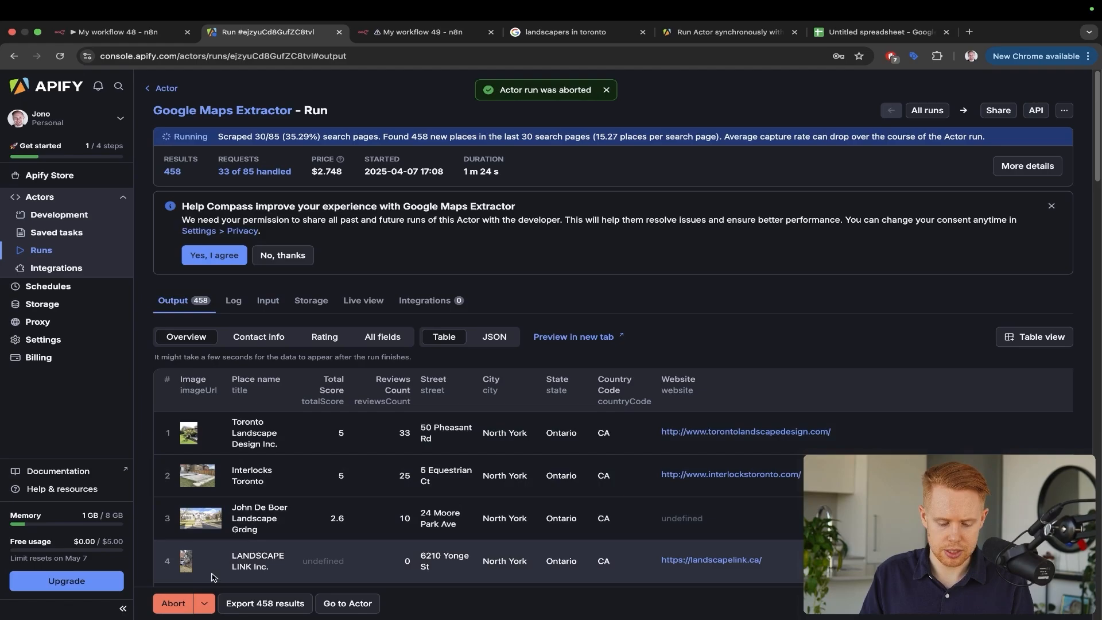
click(174, 604)
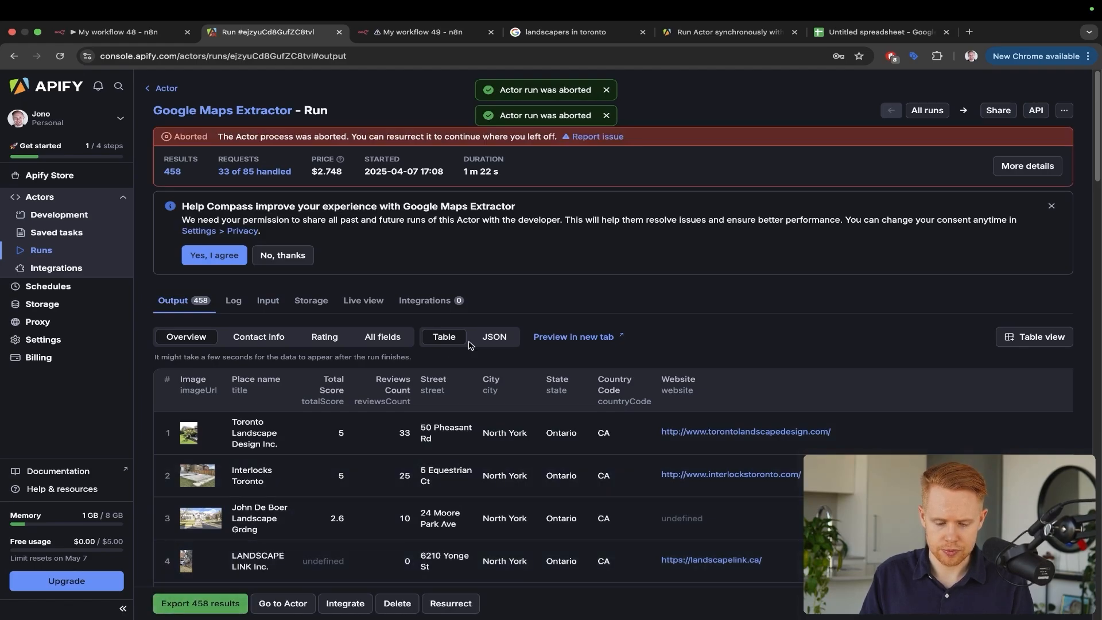
Refresh the aborted run's output, showing 548 scraped North York landscaping businesses
mouse_move(286, 254)
mouse_down()
mouse_move(213, 466)
mouse_move(196, 597)
mouse_up()
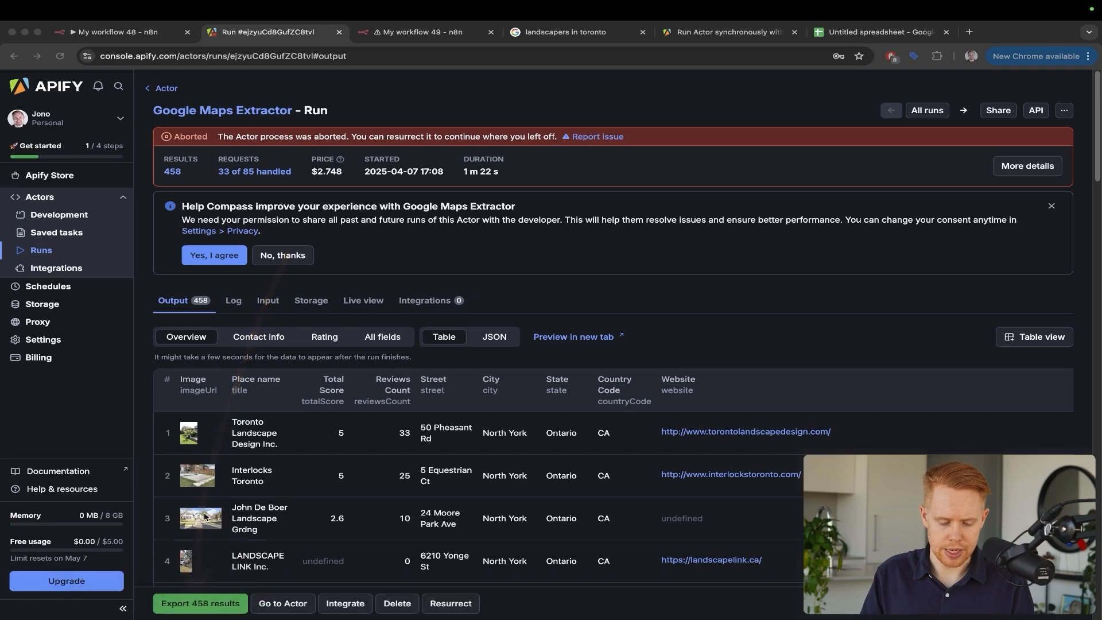
drag(298, 295, 220, 586)
drag(257, 455, 109, 553)
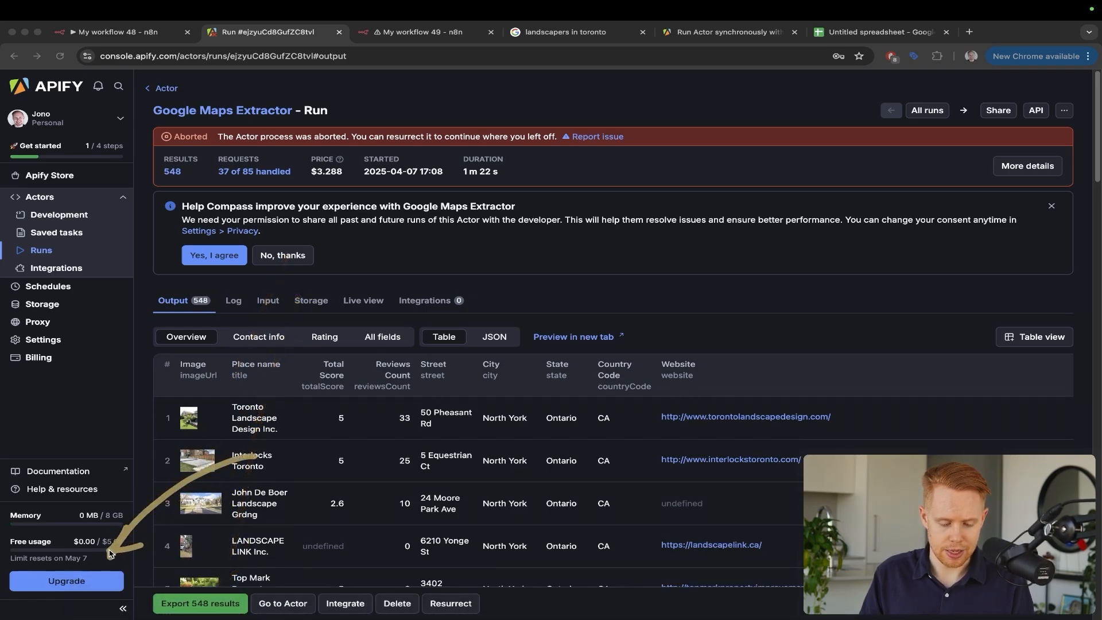
key(Escape)
key(super+r)
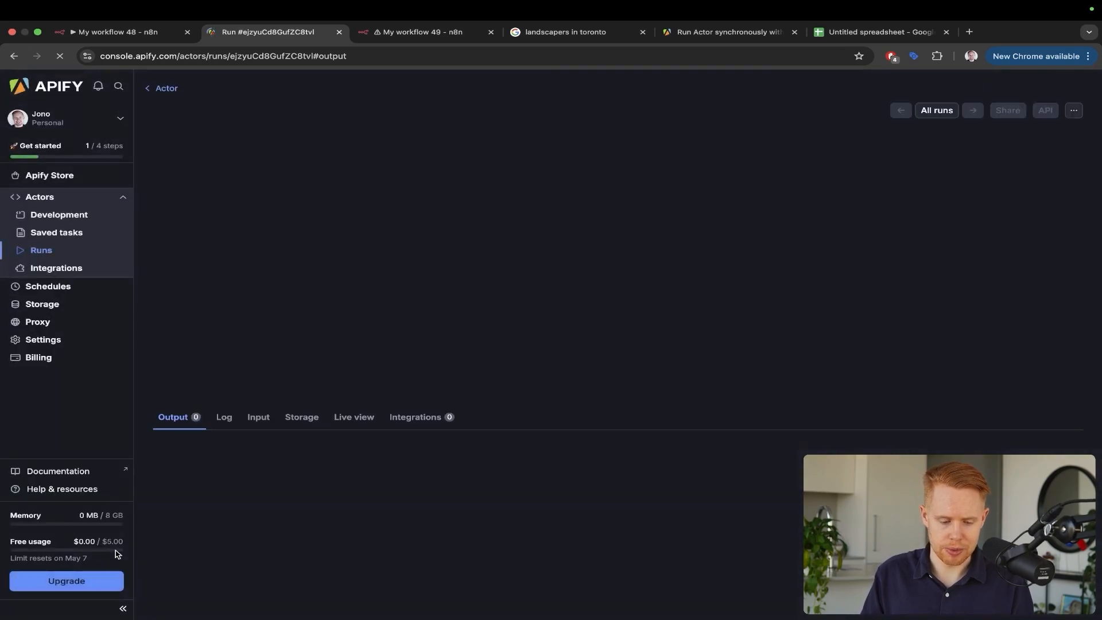
drag(220, 396, 112, 535)
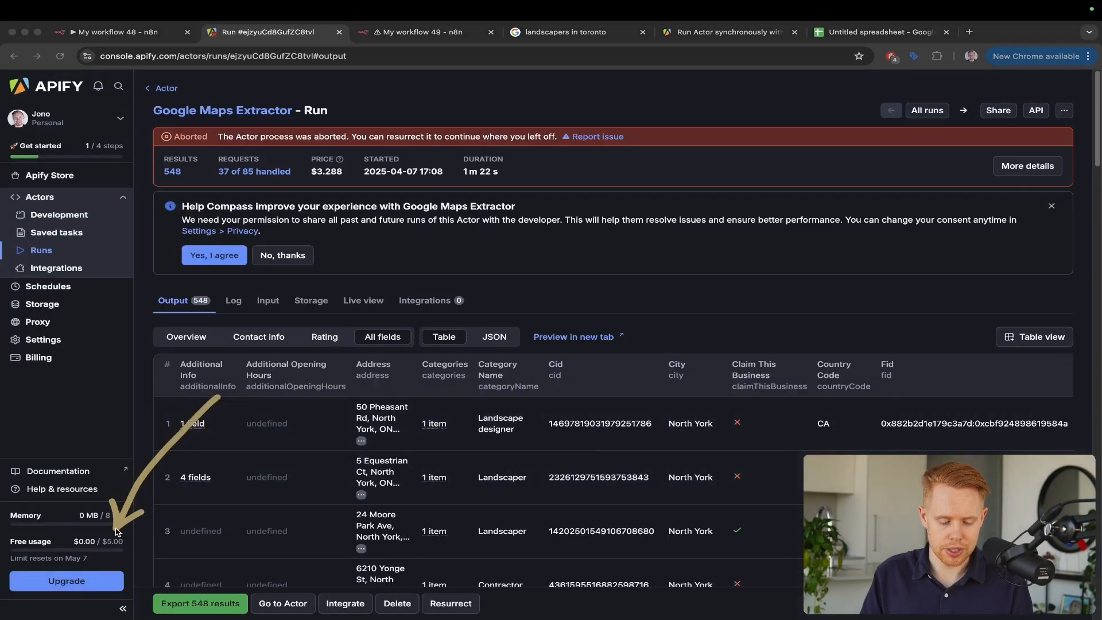
key(ctrl+s)
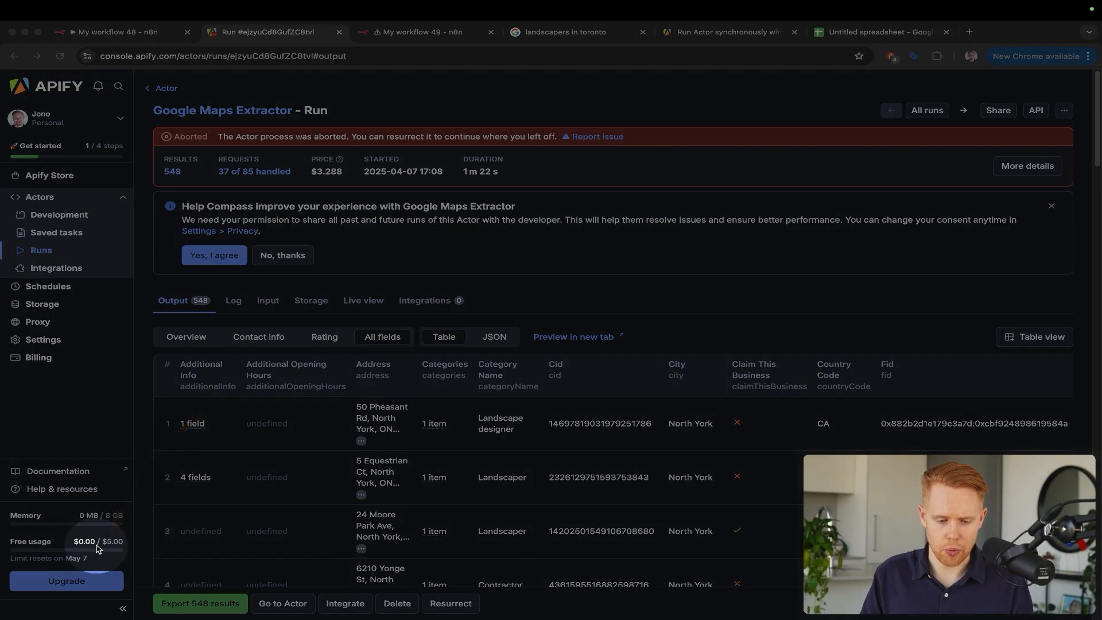
key(Escape)
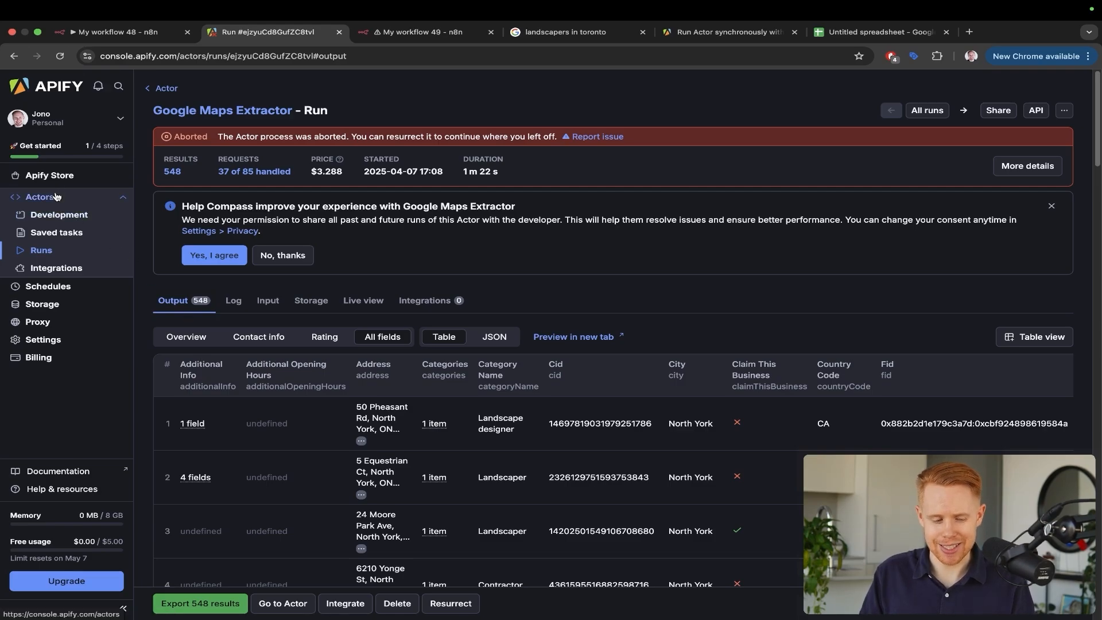
Back in the Google Maps Extractor input, set Number of places to extract to 5
click(165, 89)
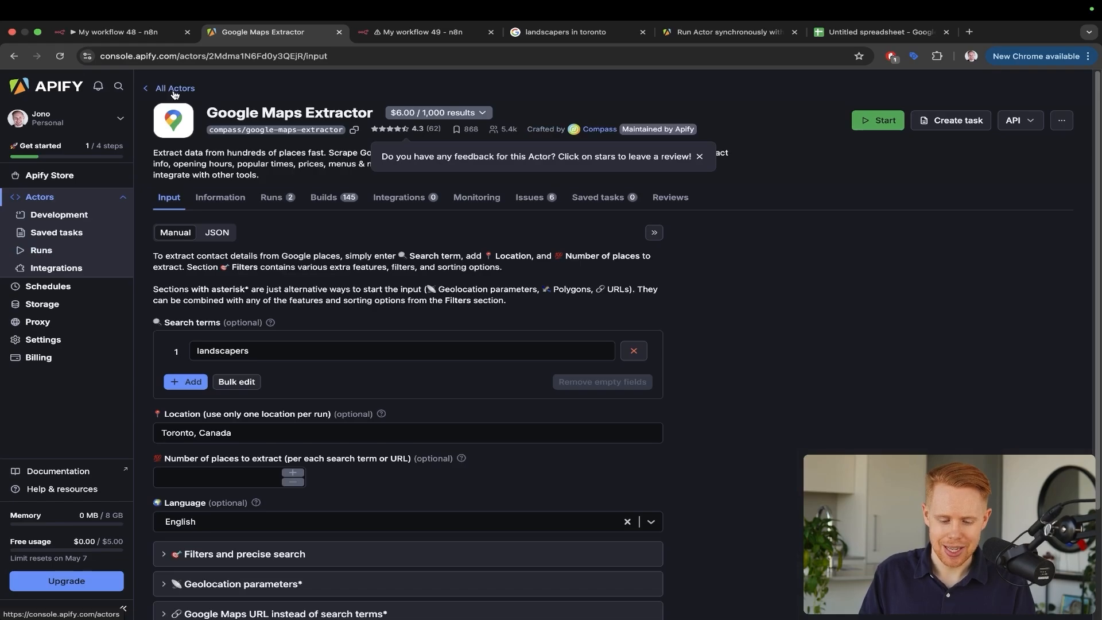
scroll(195, 506, down, 3)
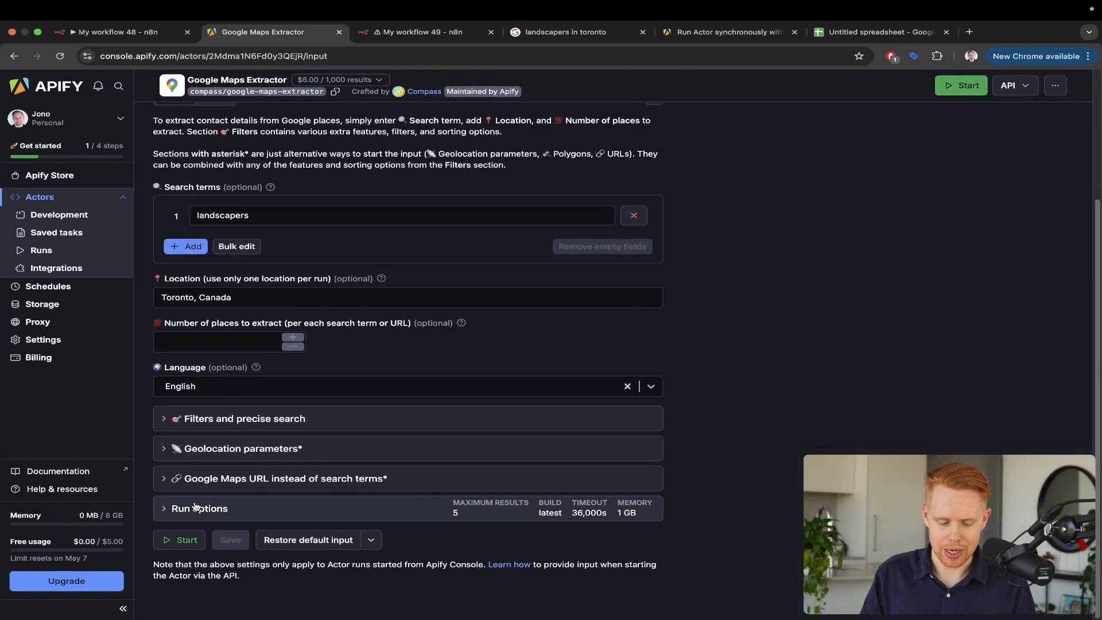
click(195, 508)
scroll(364, 409, down, 5)
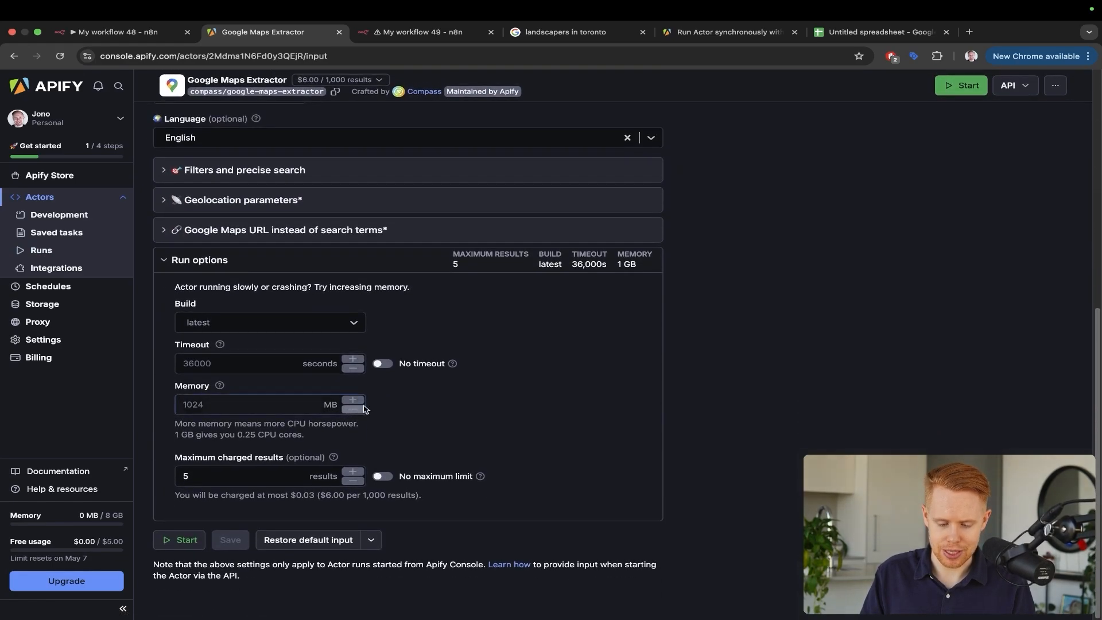
scroll(423, 361, up, 5)
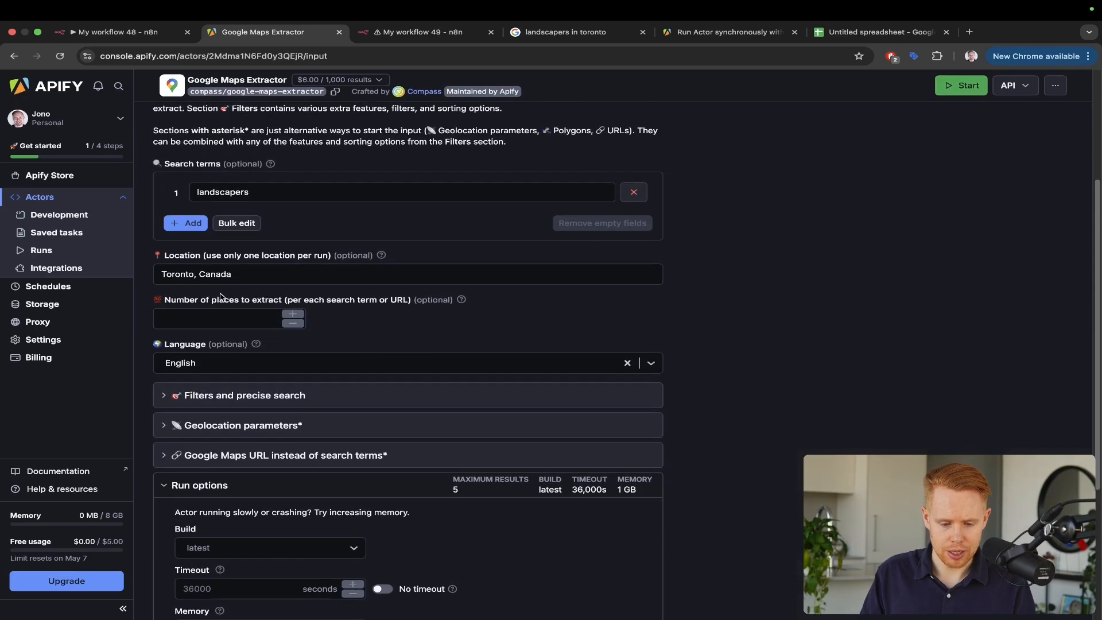
click(223, 312)
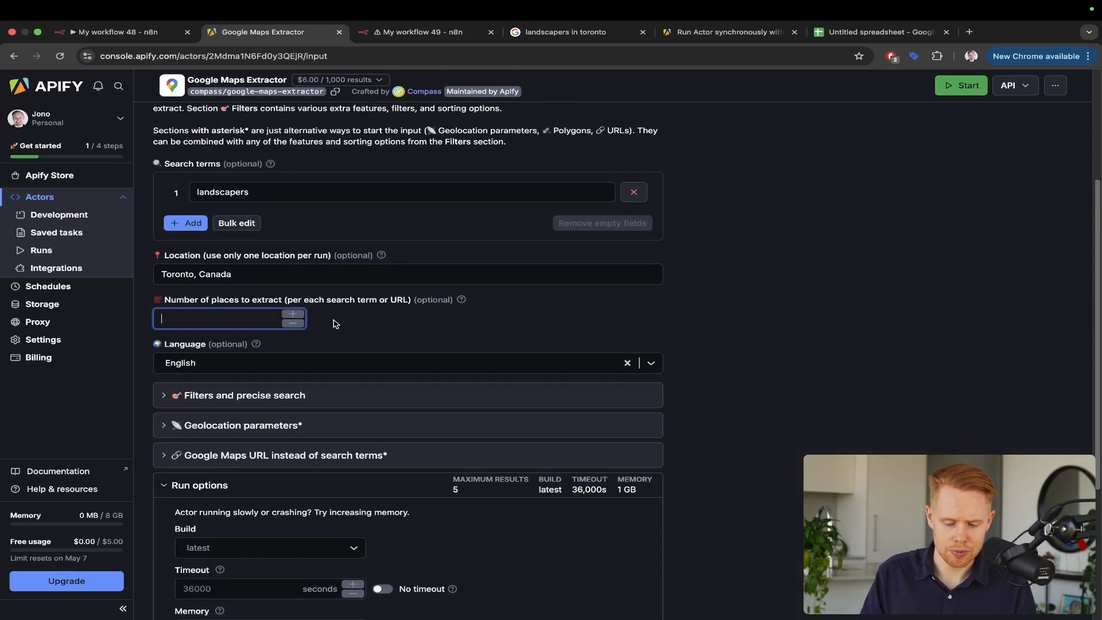
click(393, 338)
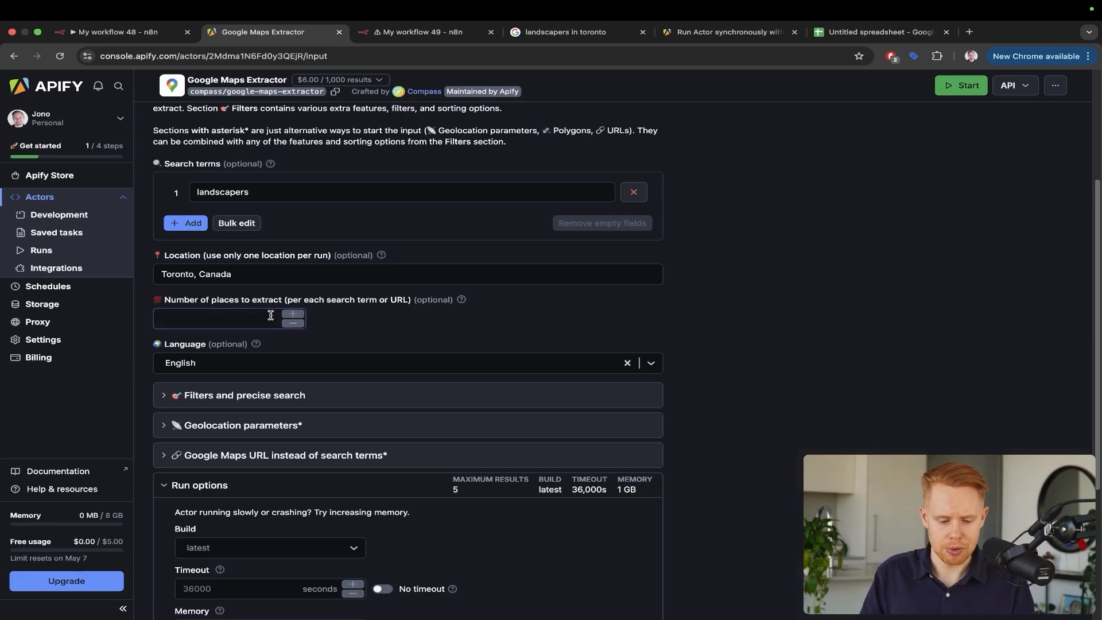
click(250, 317)
text(5)
click(532, 324)
In the JSON input view, set maximum charged results to 6
scroll(325, 247, up, 3)
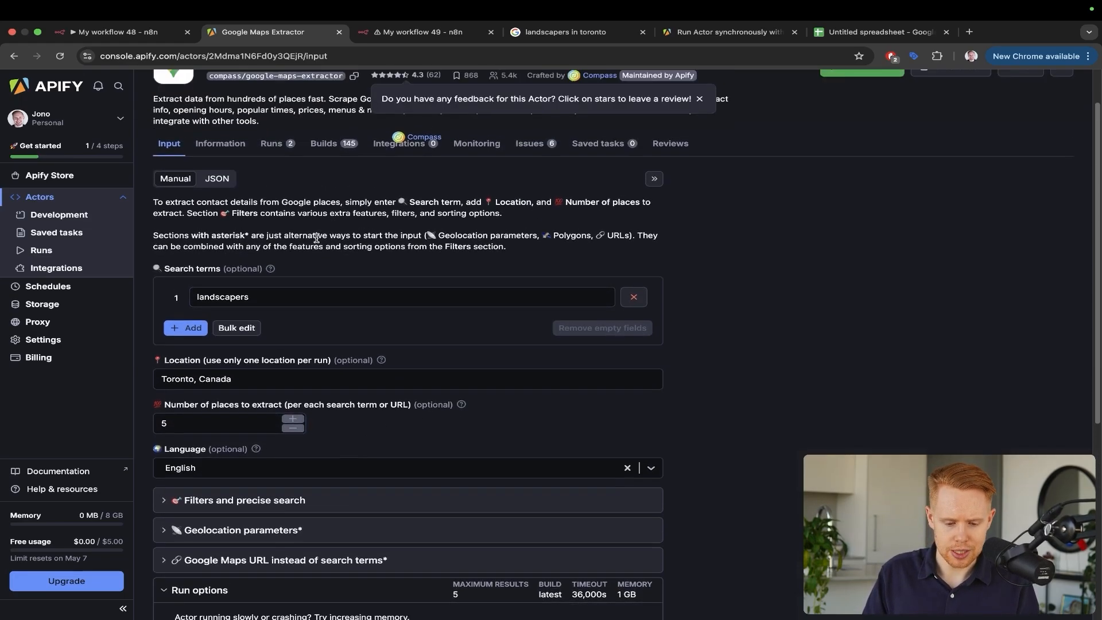
scroll(401, 270, down, 6)
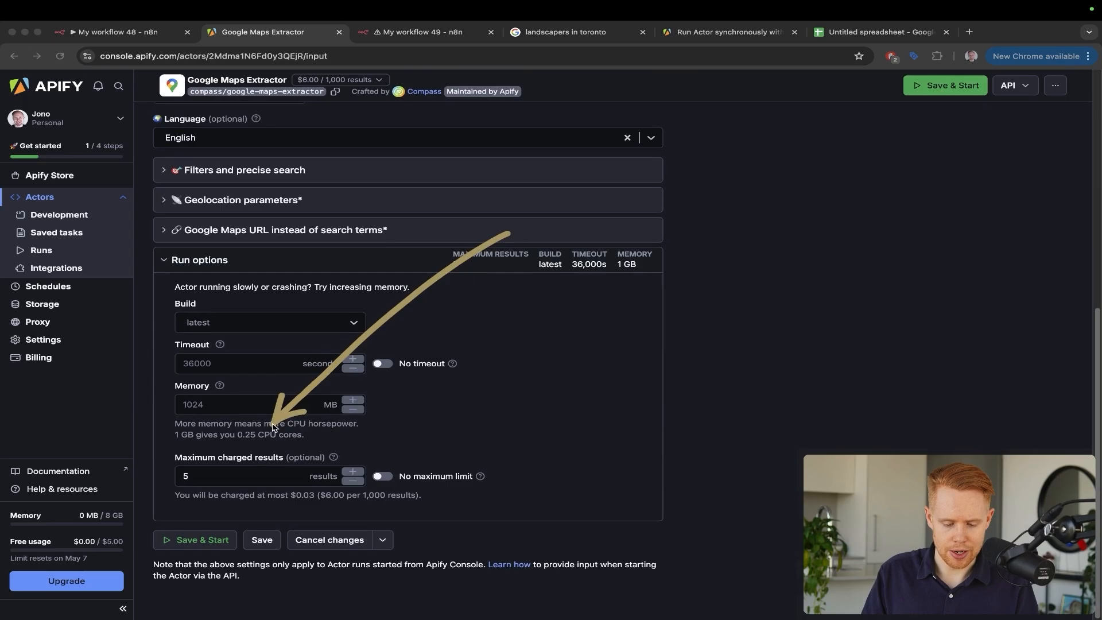
scroll(453, 310, up, 5)
scroll(459, 319, up, 2)
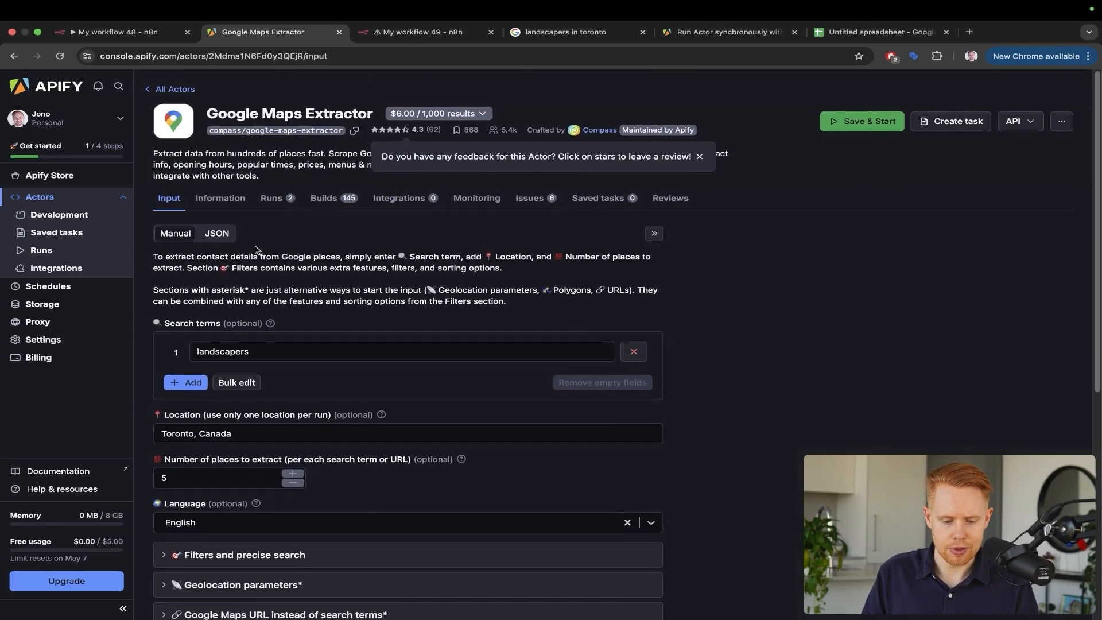
click(220, 231)
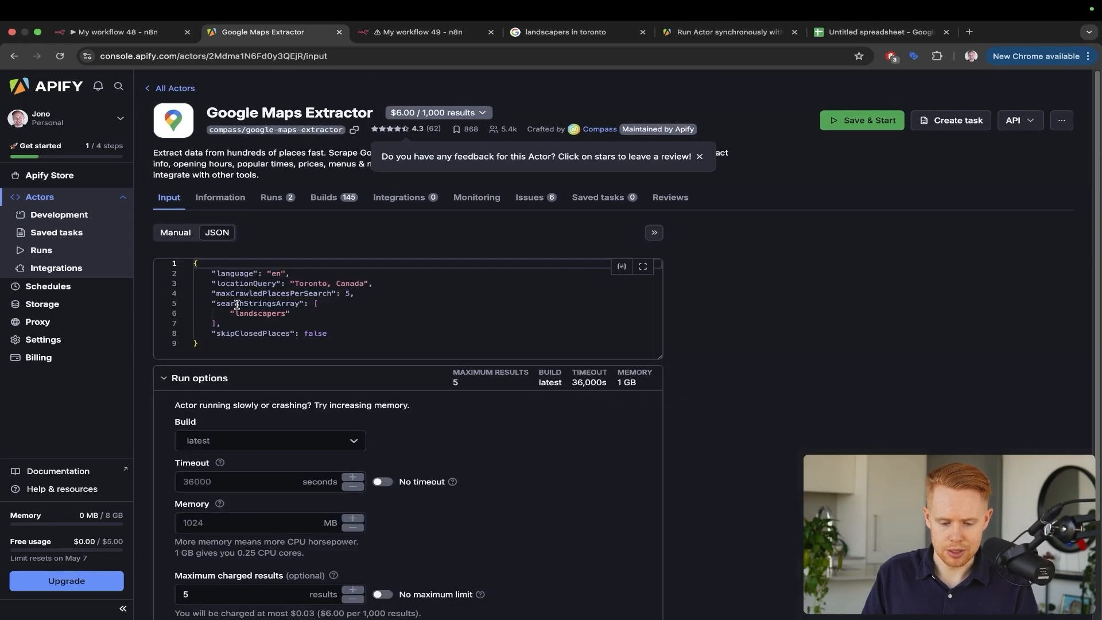
double_click(201, 597)
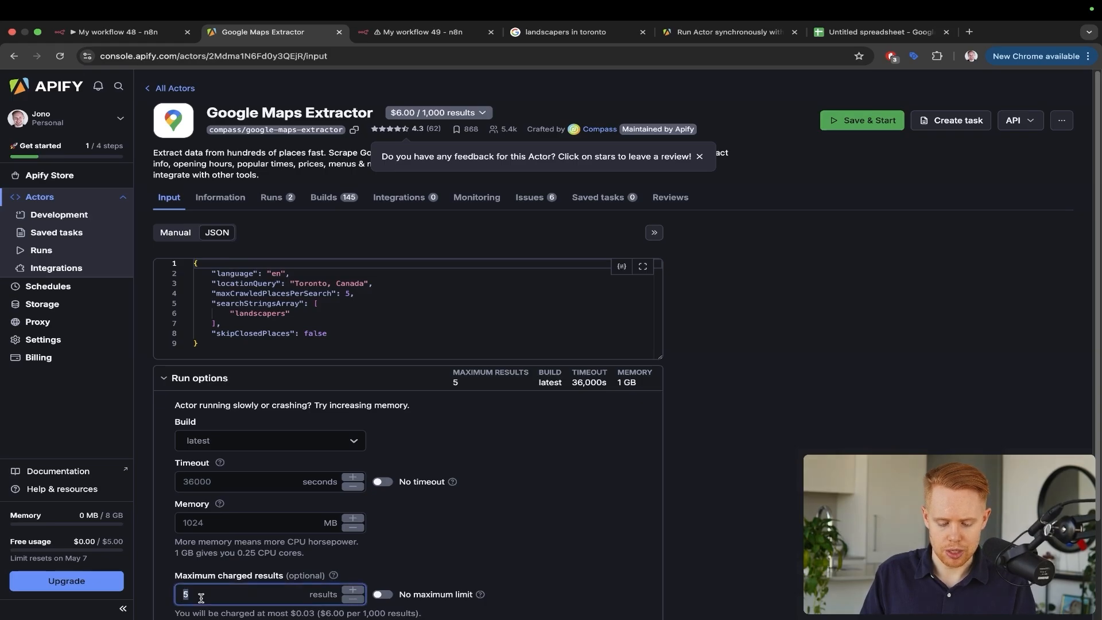
text(6)
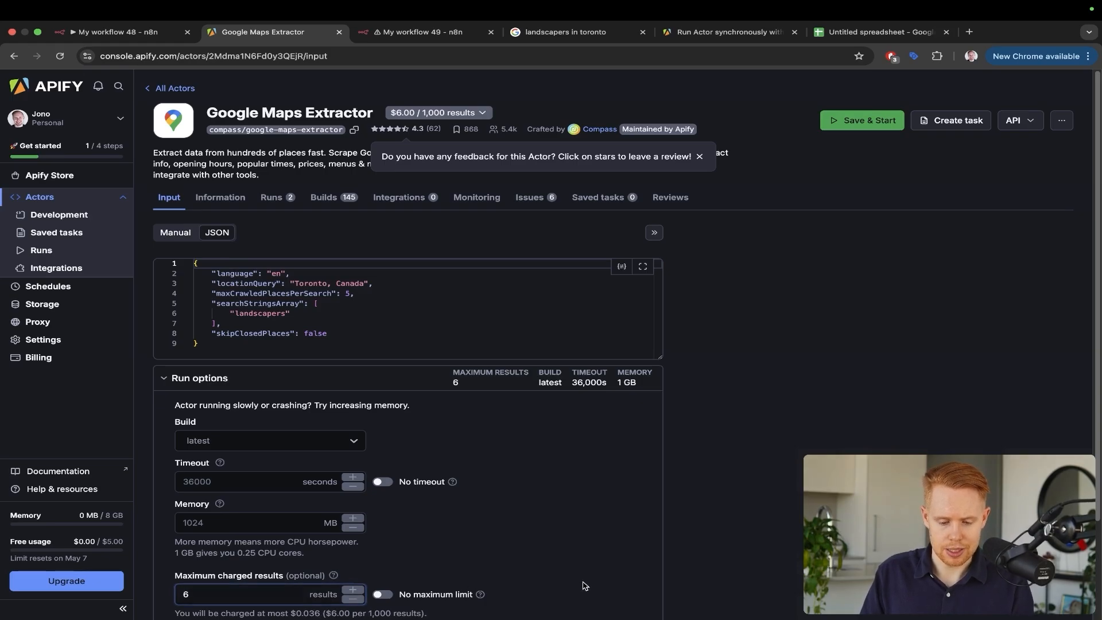
click(178, 231)
click(214, 231)
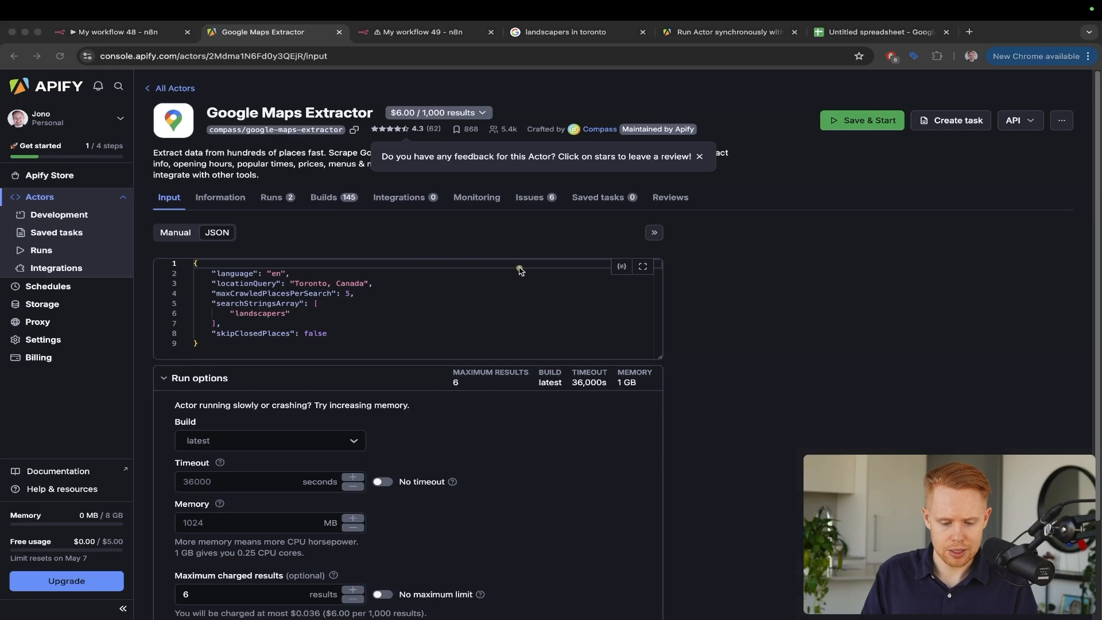
Lower maximum charged results to 4 and collapse Run options
scroll(489, 467, down, 3)
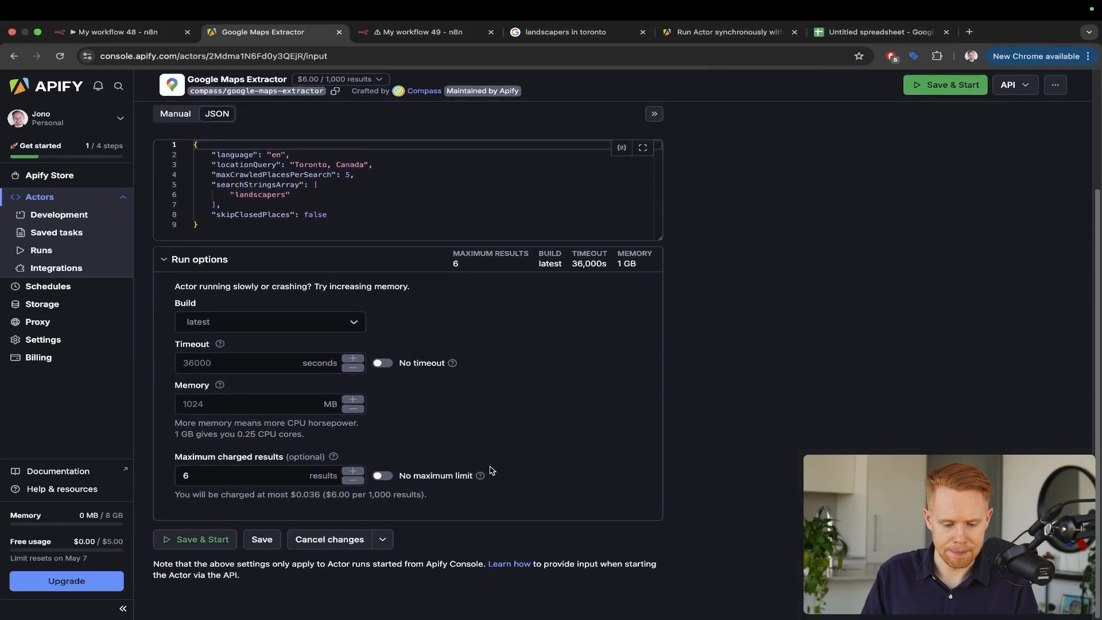
click(258, 476)
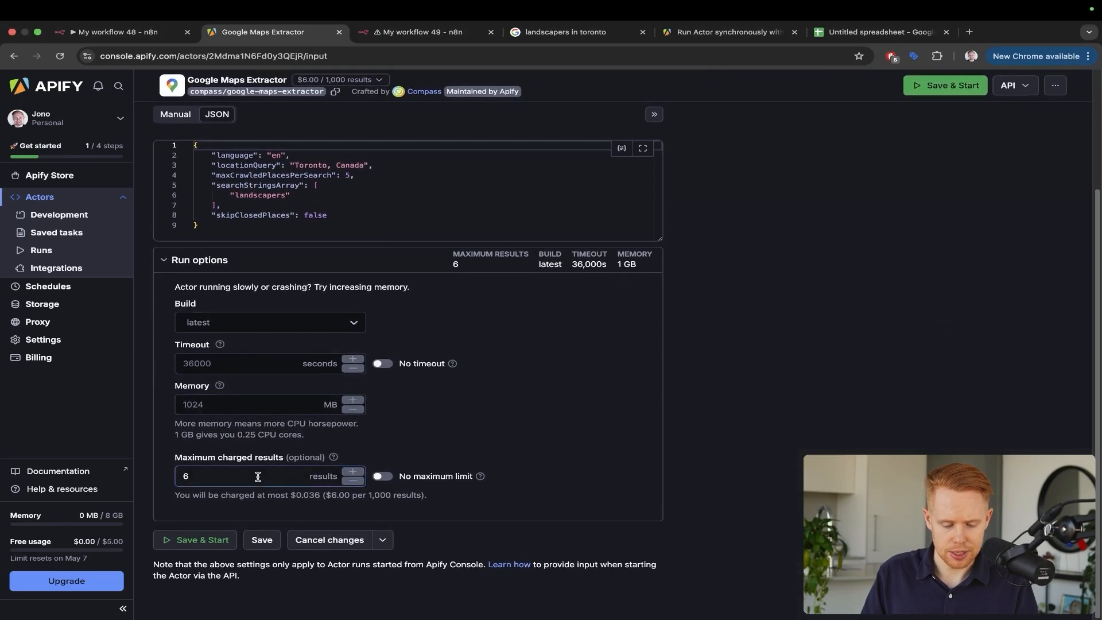
click(358, 482)
click(358, 482)
scroll(554, 381, up, 3)
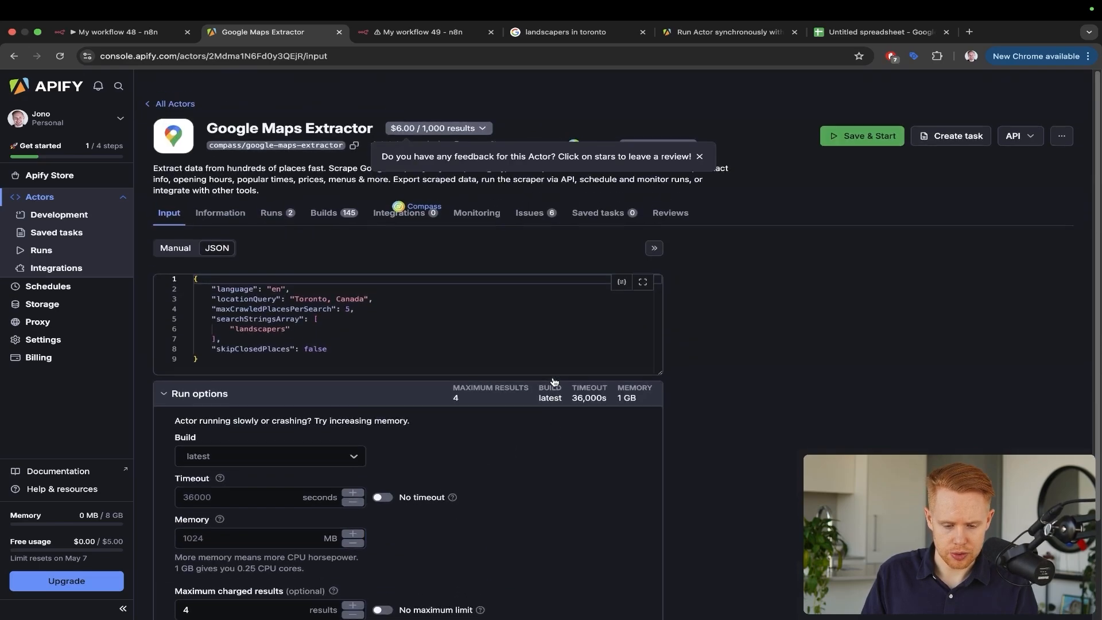
click(207, 380)
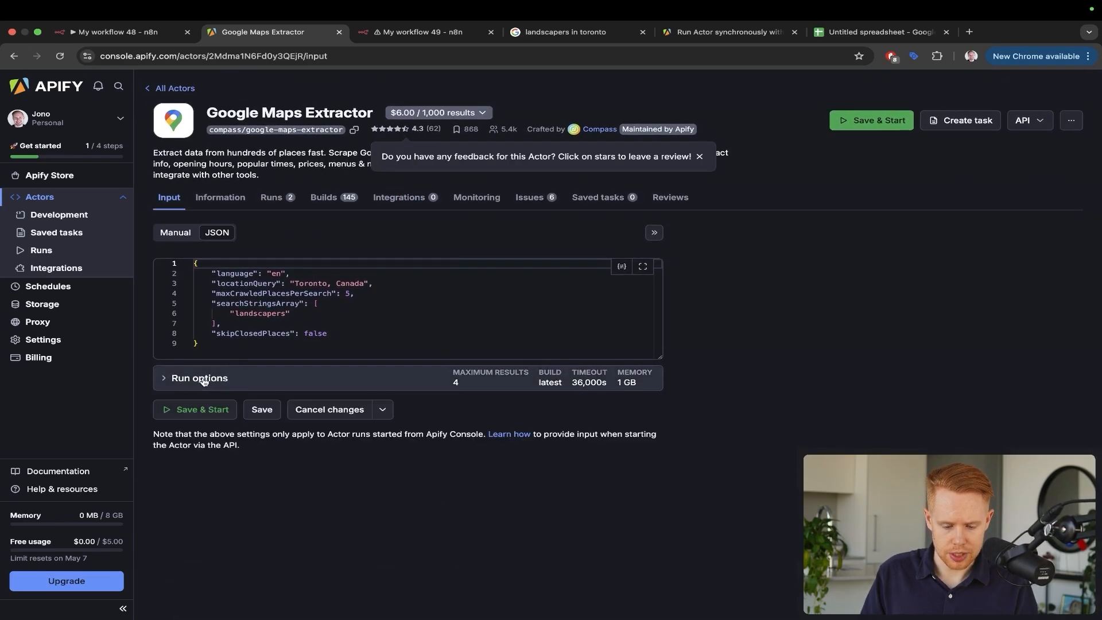
In the manual form, expand Geolocation, Google Maps URL and Run options sections
click(175, 232)
scroll(289, 346, down, 2)
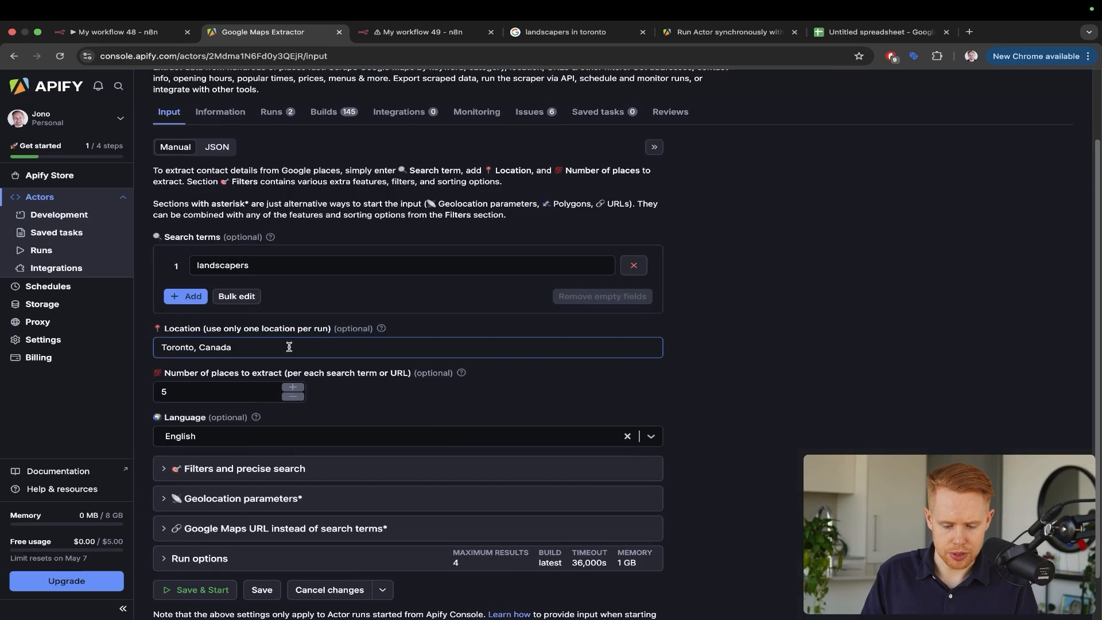
scroll(229, 390, down, 1)
click(166, 424)
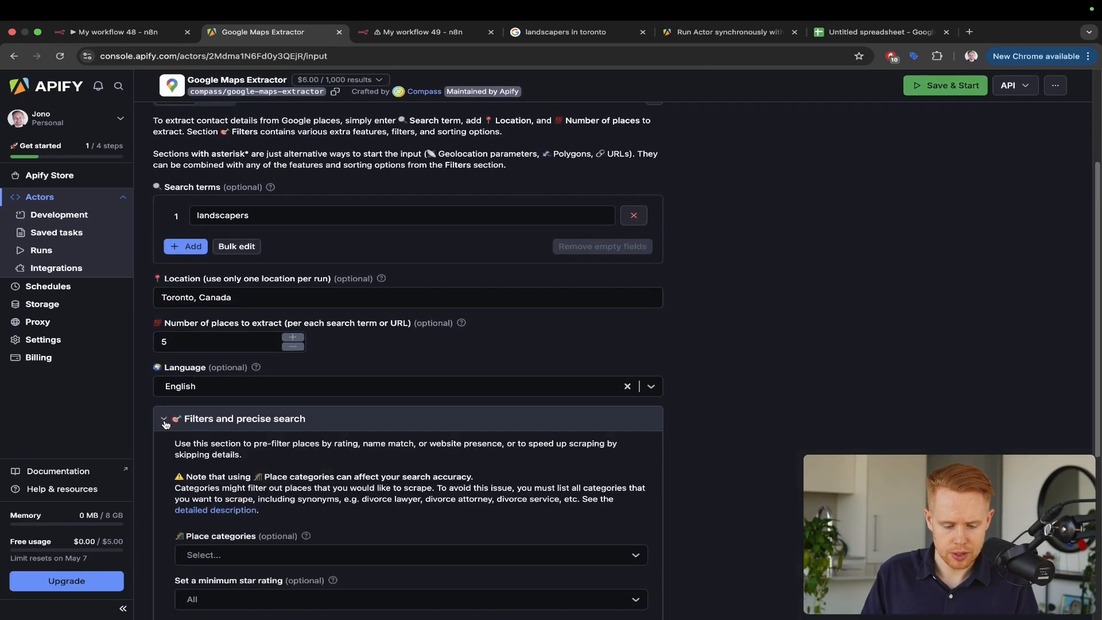
click(165, 424)
click(167, 448)
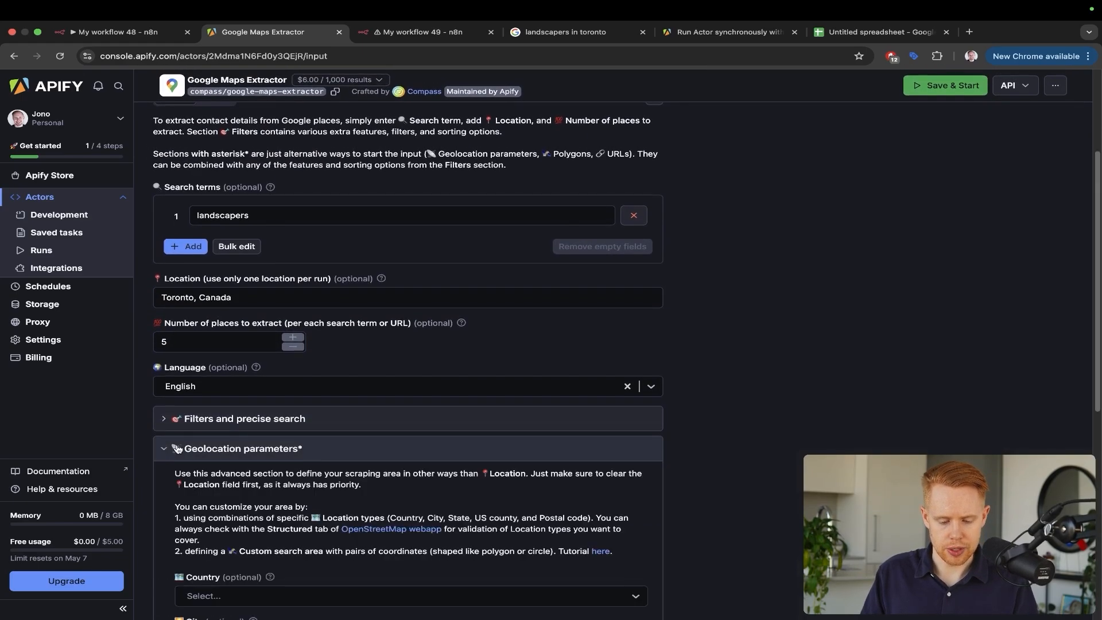
scroll(267, 448, down, 4)
scroll(267, 448, down, 5)
click(170, 475)
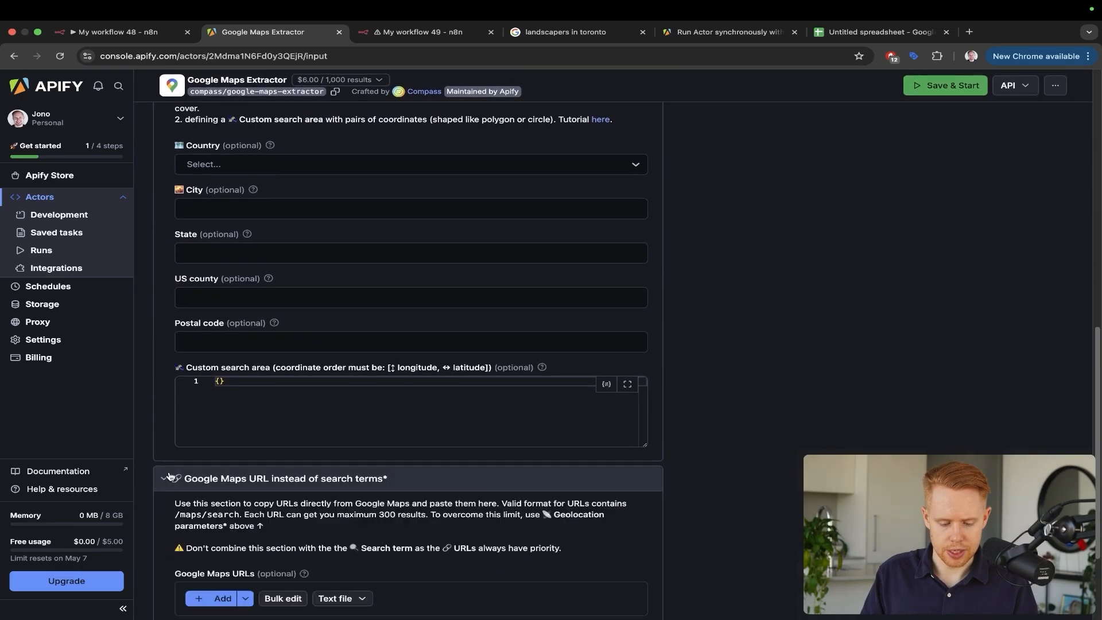
scroll(169, 475, down, 2)
scroll(170, 475, down, 1)
click(173, 505)
scroll(189, 499, down, 5)
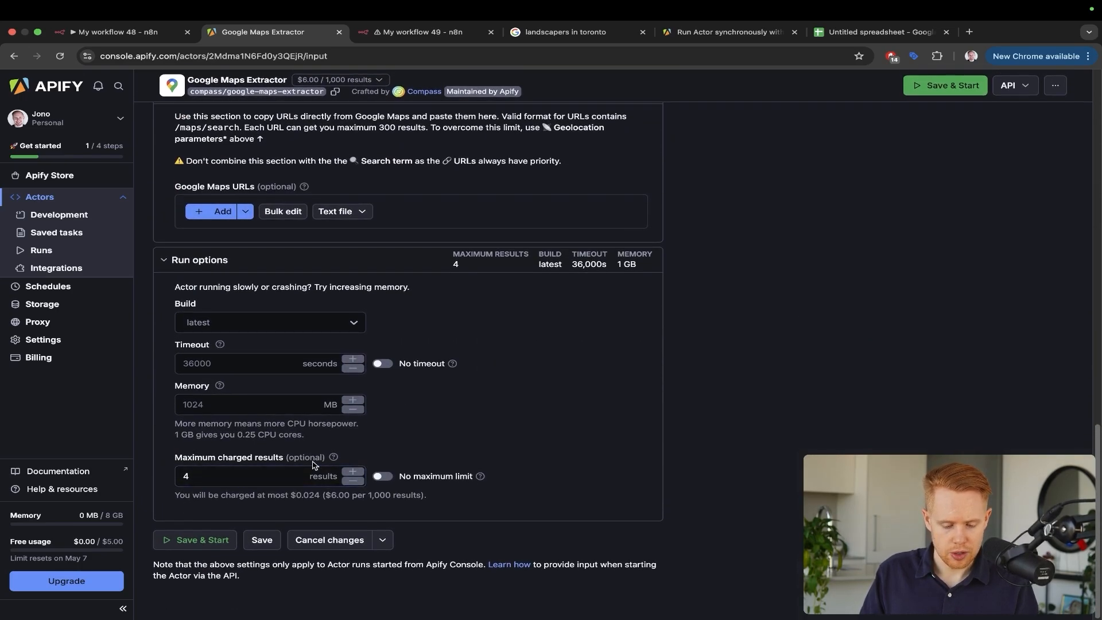
Highlight the results-limit explanation and the note about not being charged beyond it
mouse_move(335, 459)
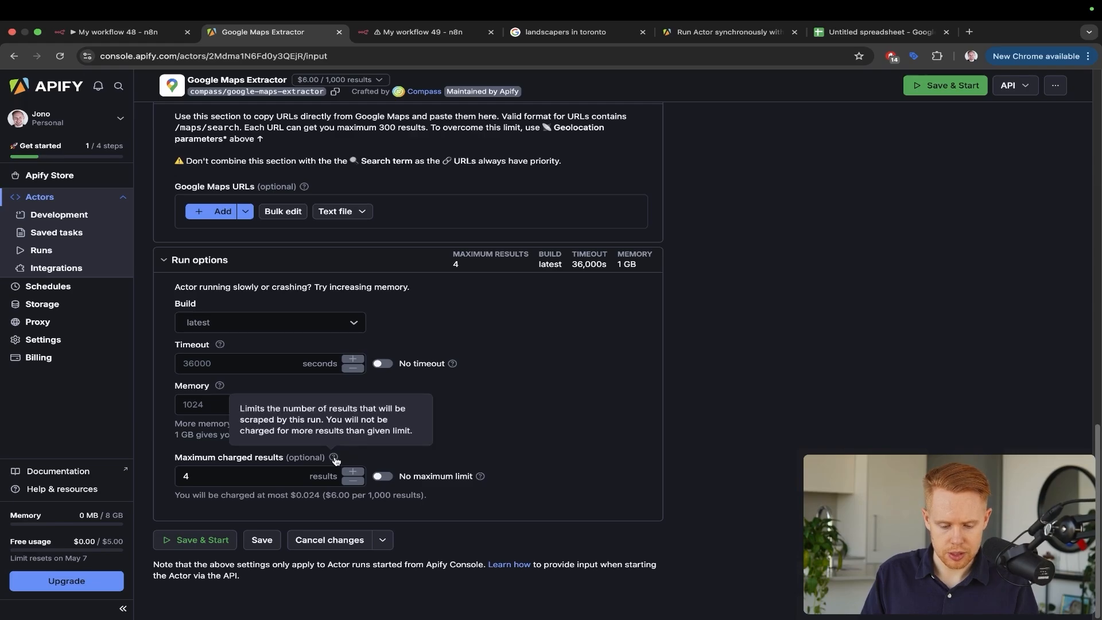
drag(296, 407, 414, 438)
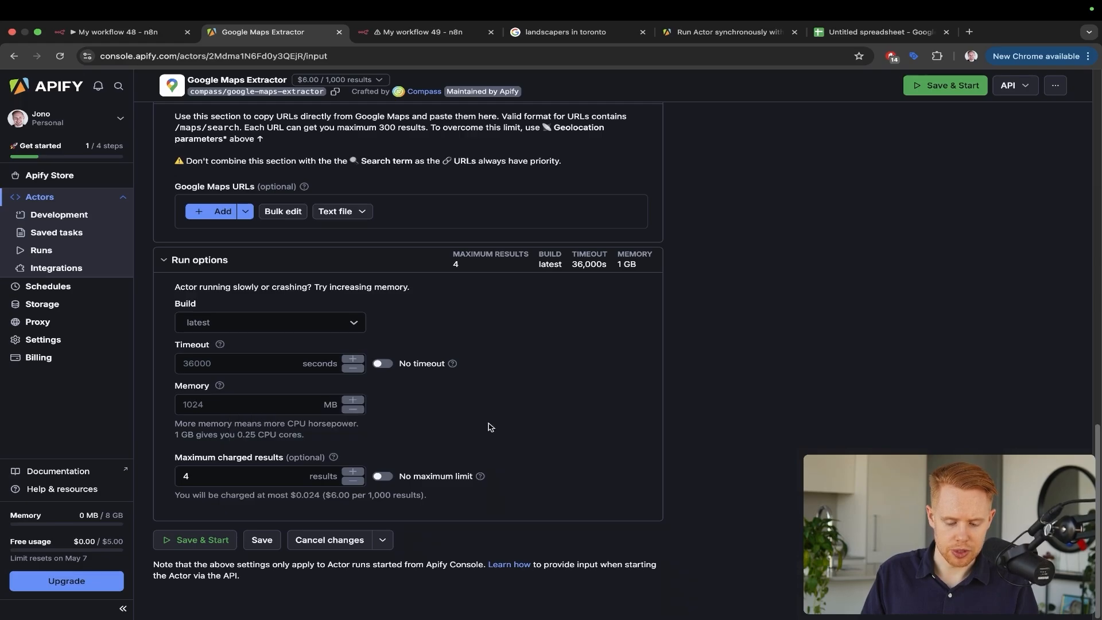
mouse_move(336, 459)
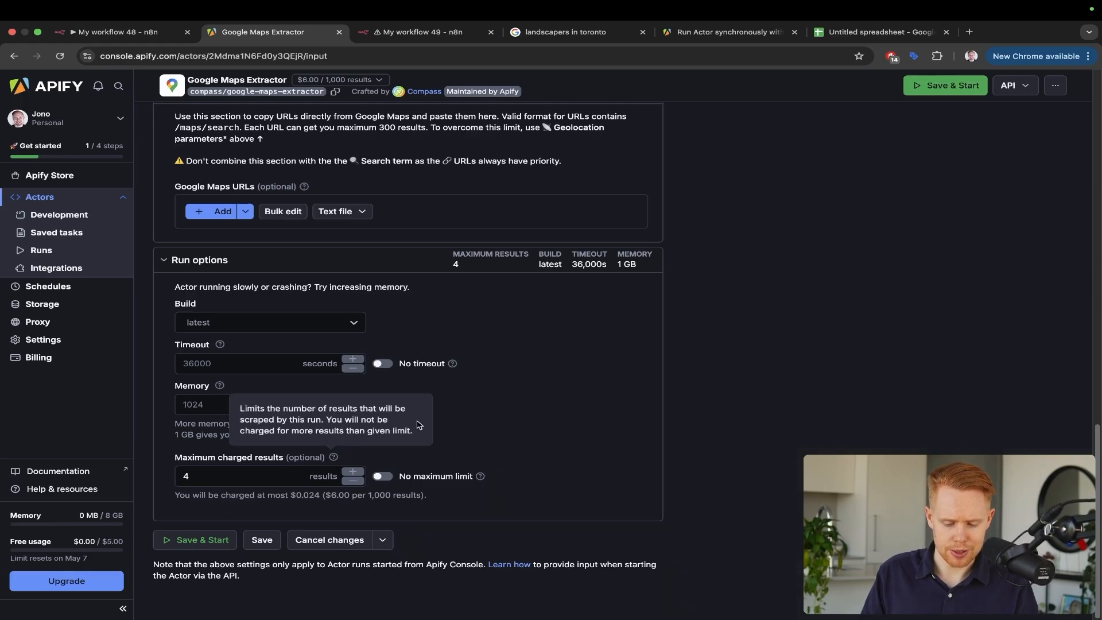
drag(417, 432, 341, 422)
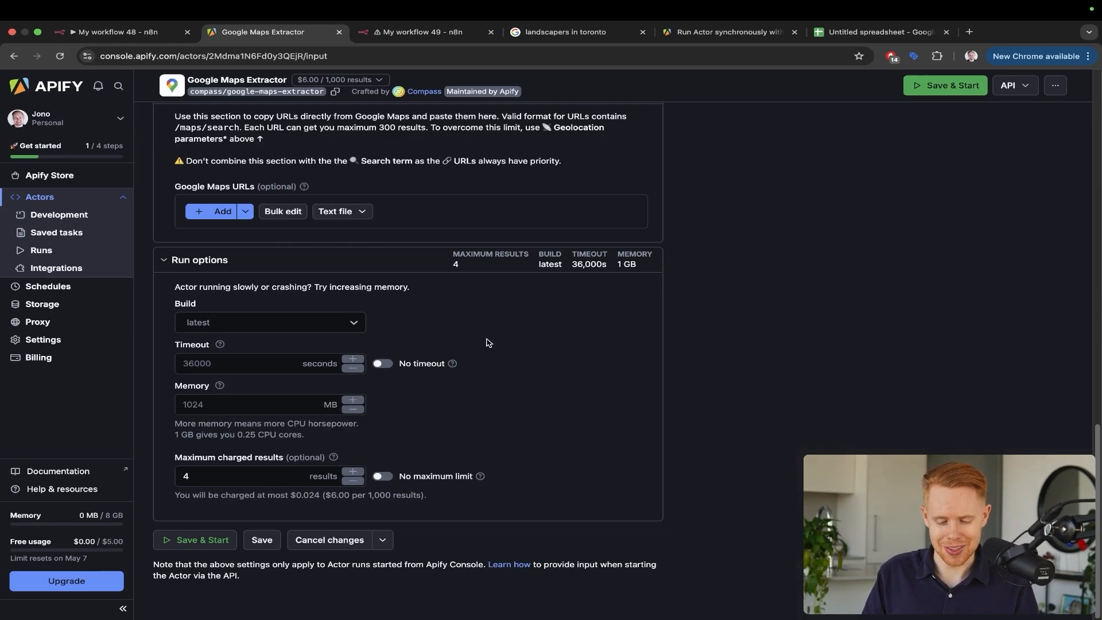
scroll(485, 342, up, 15)
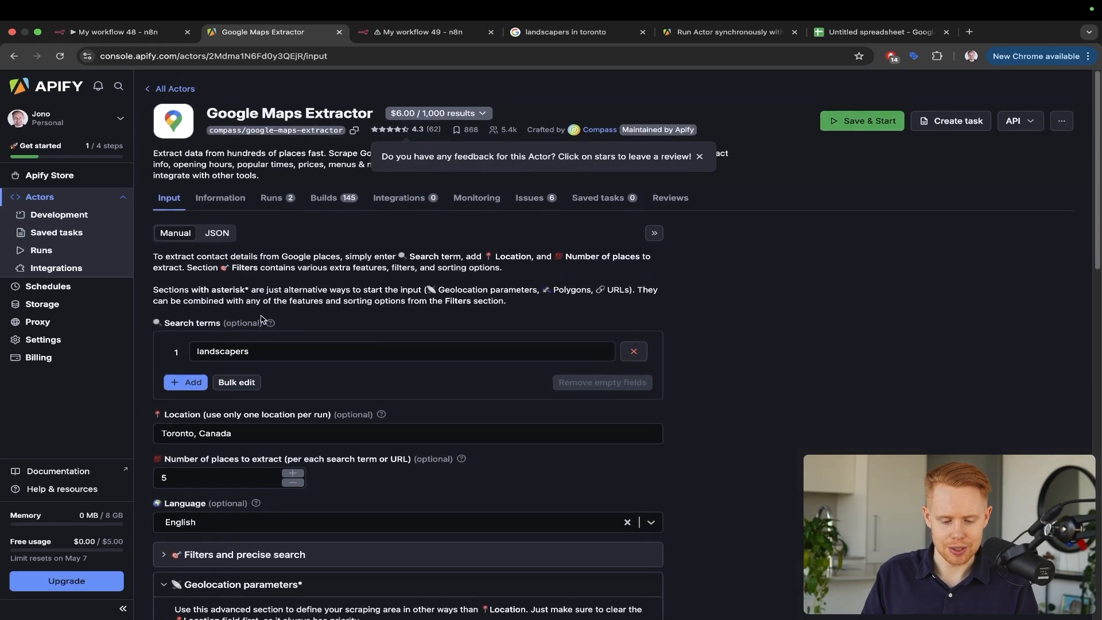
Copy the complete JSON input and open n8n's HTTP Request node settings
click(221, 229)
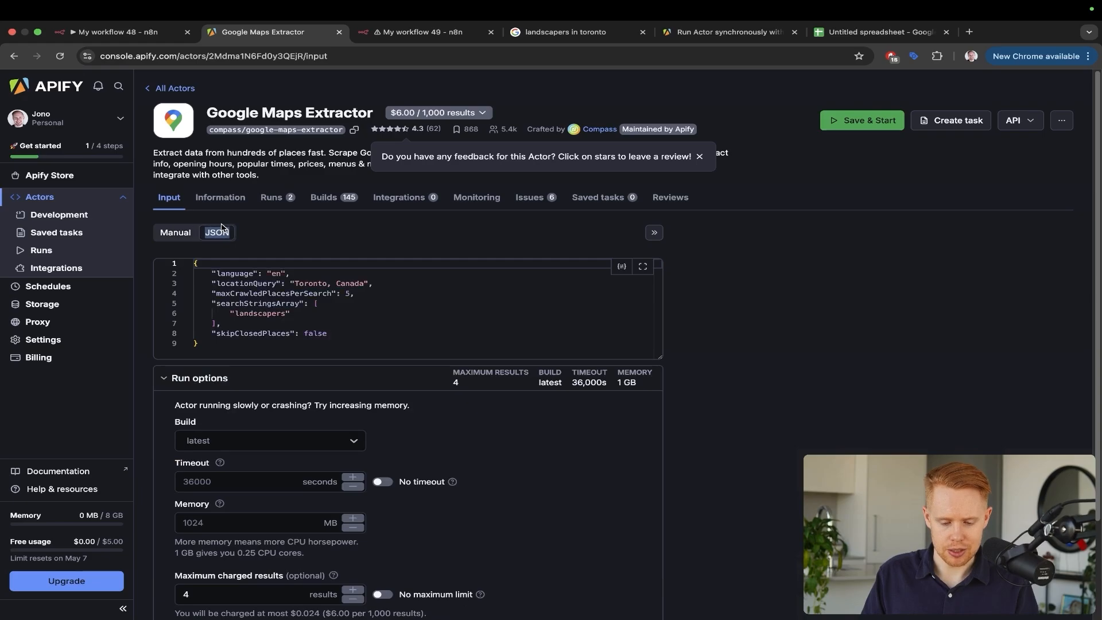
click(248, 306)
key(super+a)
key(ctrl+c)
key(ctrl+Tab)
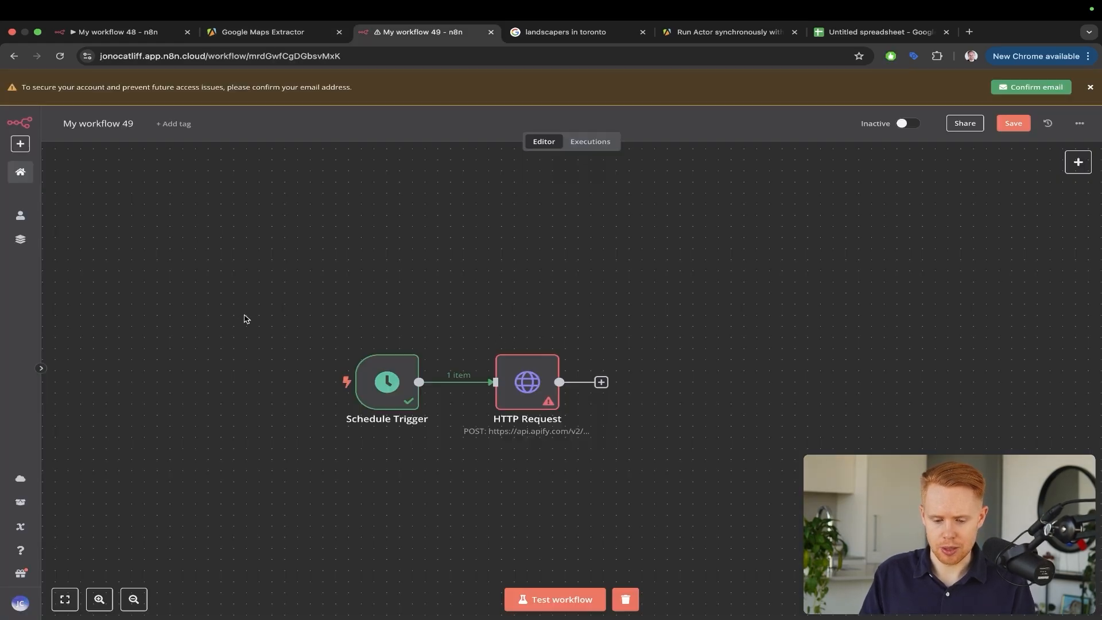
double_click(543, 382)
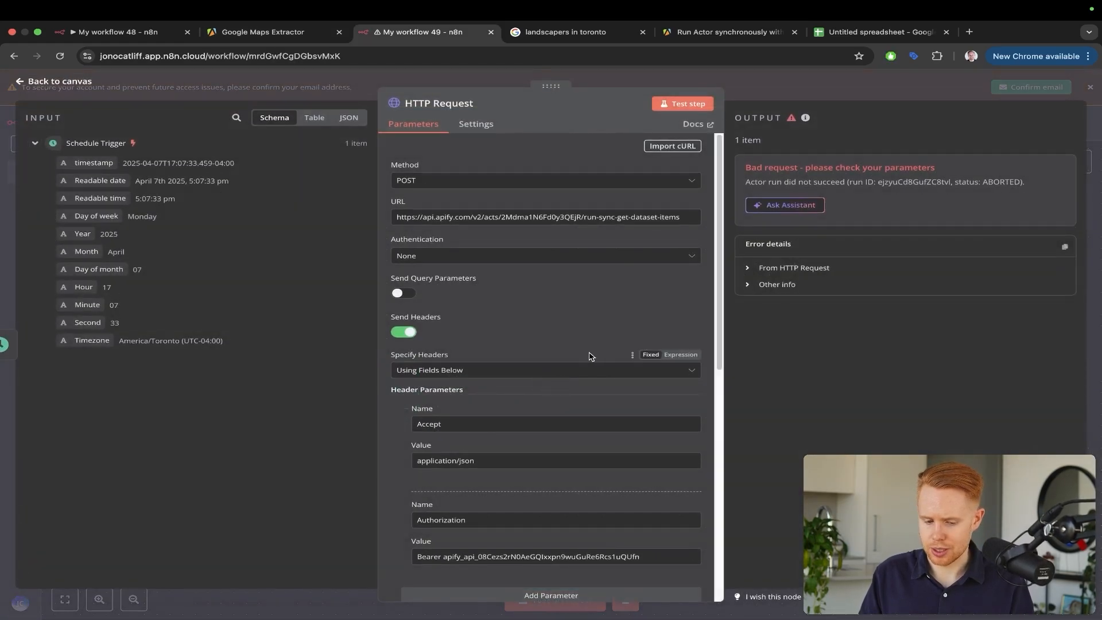
Replace the HTTP Request JSON body with the pasted Apify input including maxCrawledPlacesPerSearch 5
scroll(455, 418, down, 10)
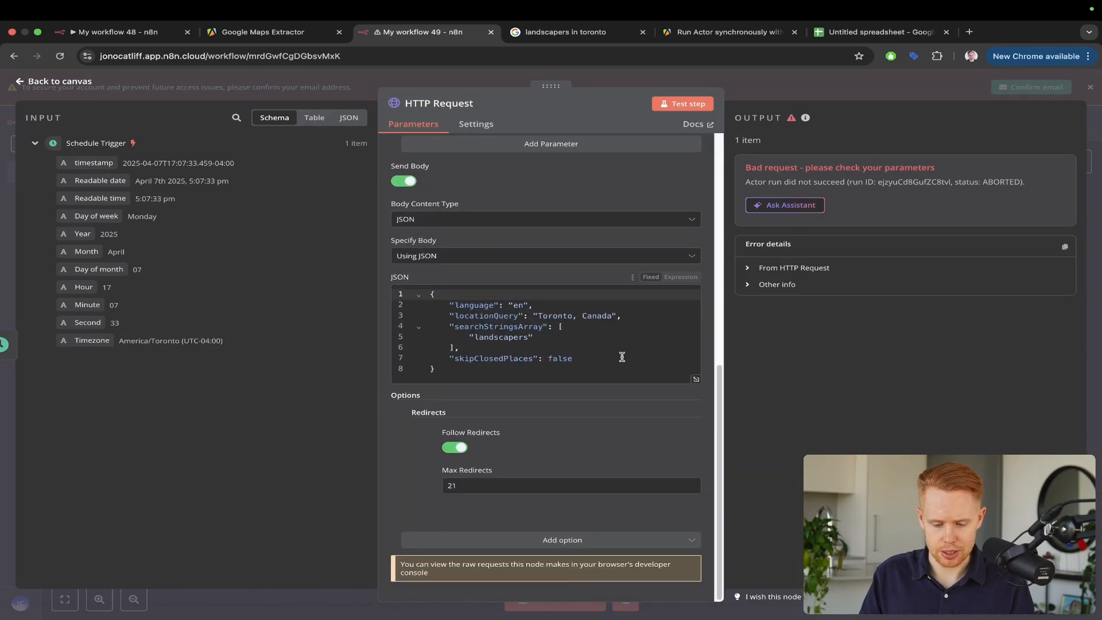
scroll(625, 351, up, 5)
scroll(625, 351, up, 1)
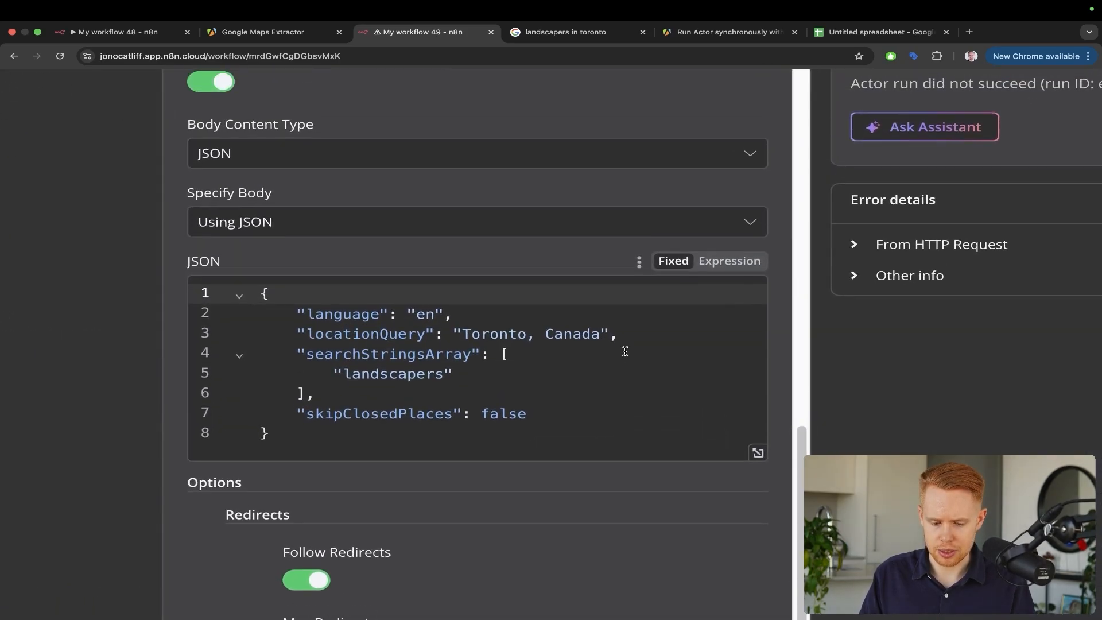
click(524, 390)
key(ctrl+a)
key(ctrl+v)
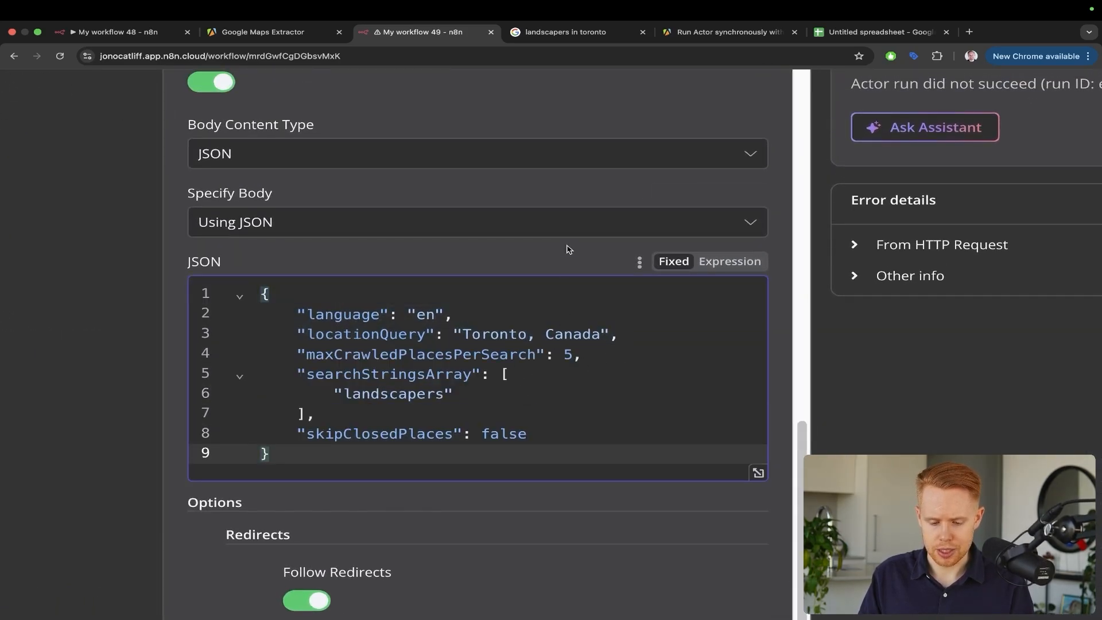
key(ctrl+a)
drag(561, 207, 520, 337)
key(Escape)
scroll(520, 337, down, 5)
In the Apify manual form, change Number of places to extract to 6
key(ctrl+shift+Tab)
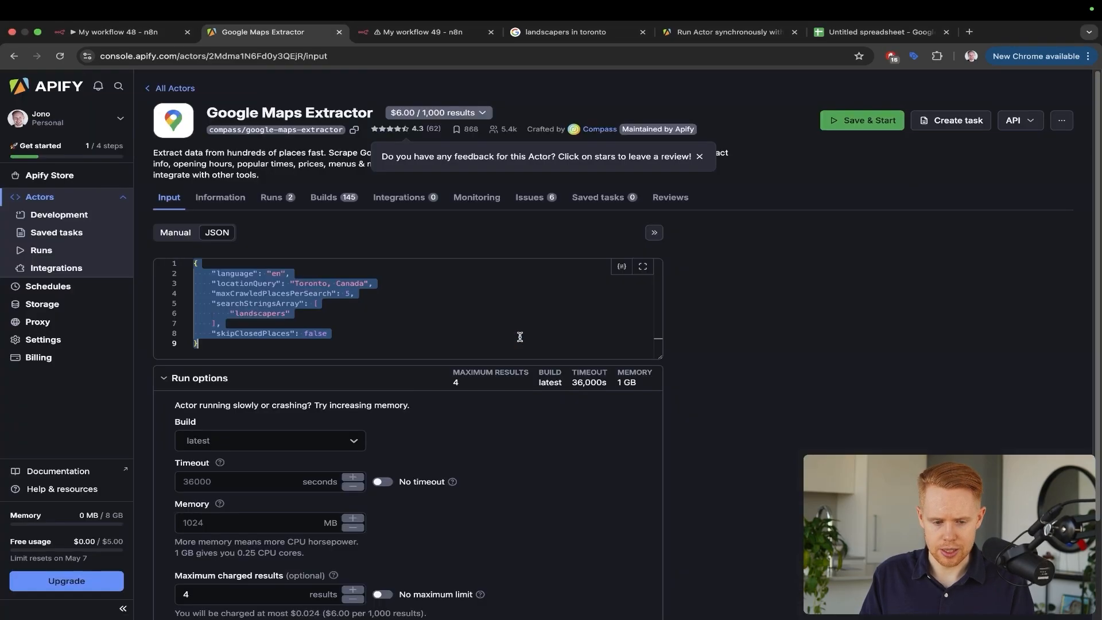
scroll(221, 488, down, 4)
scroll(219, 486, up, 4)
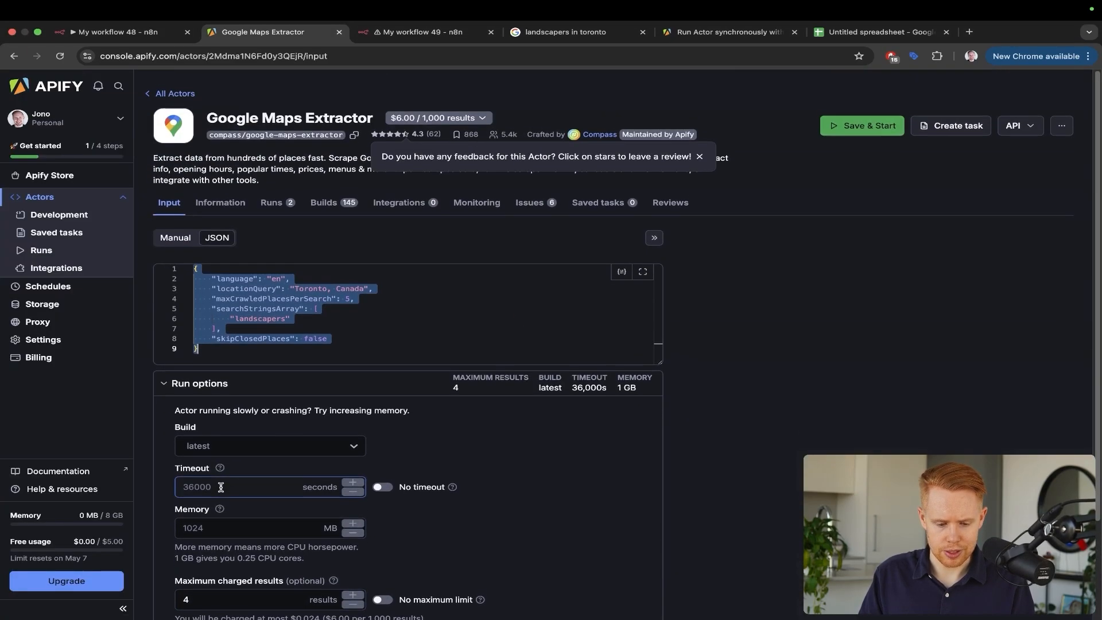
click(230, 385)
click(175, 232)
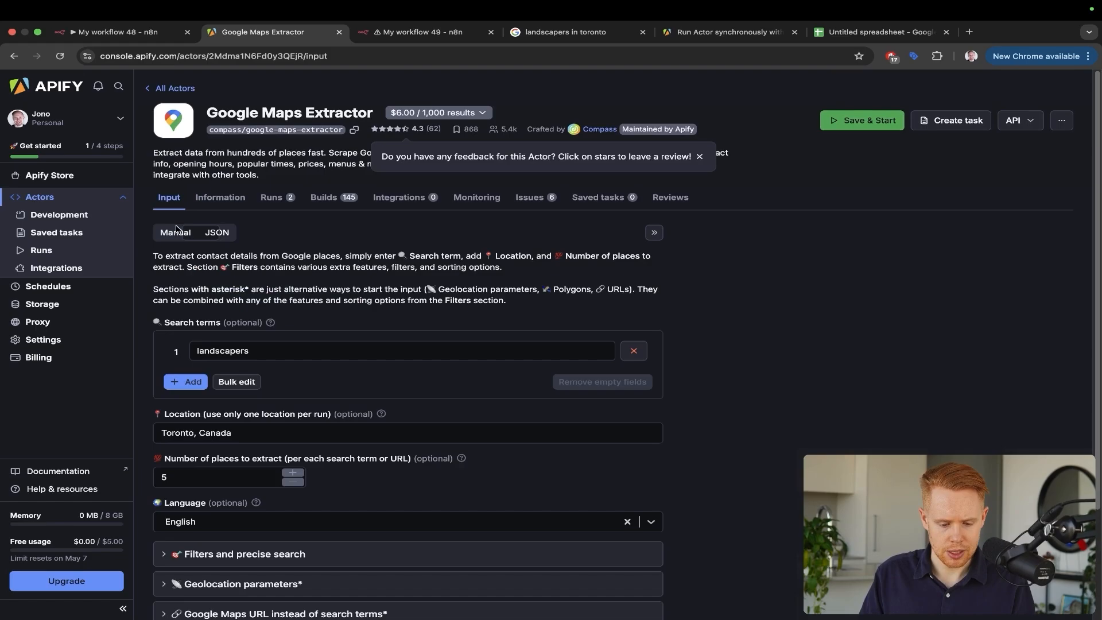
scroll(258, 436, down, 1)
double_click(202, 439)
text(6)
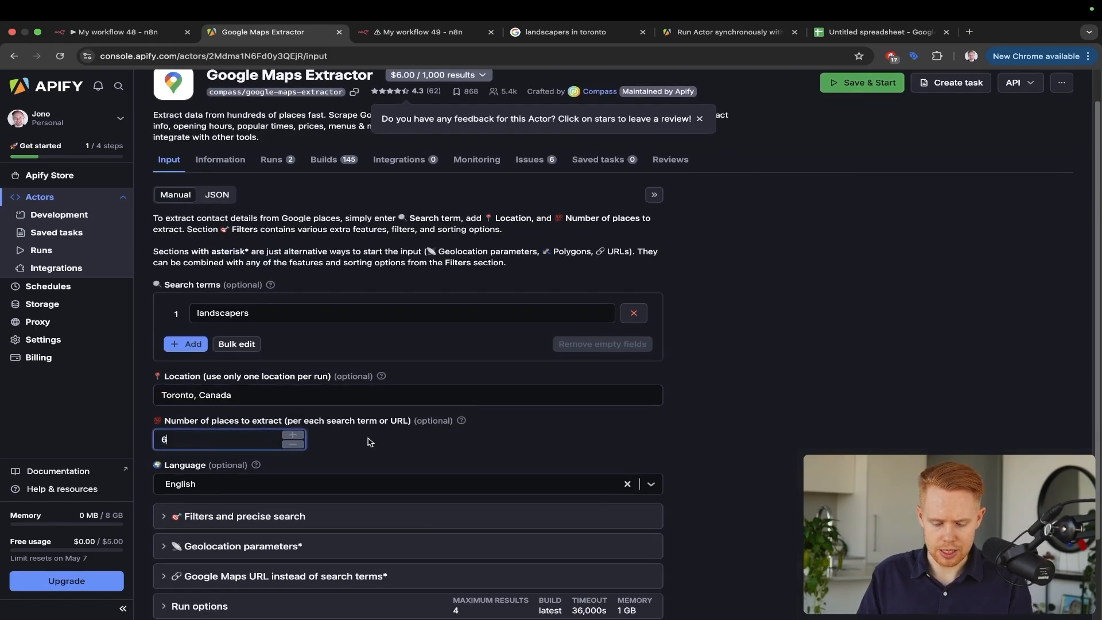
click(214, 383)
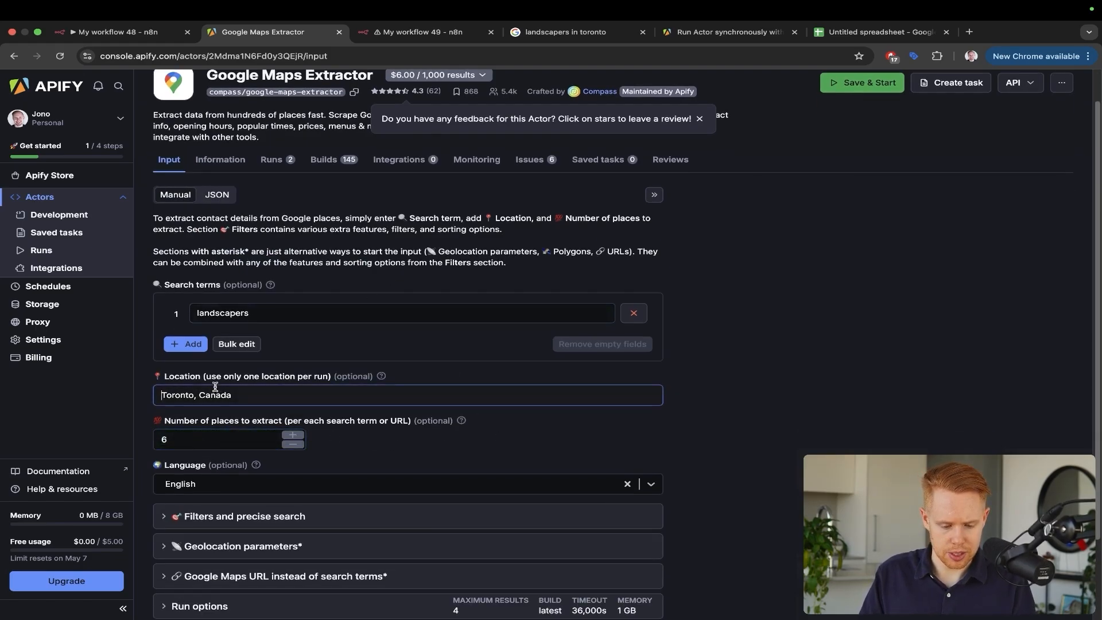
drag(215, 366, 161, 490)
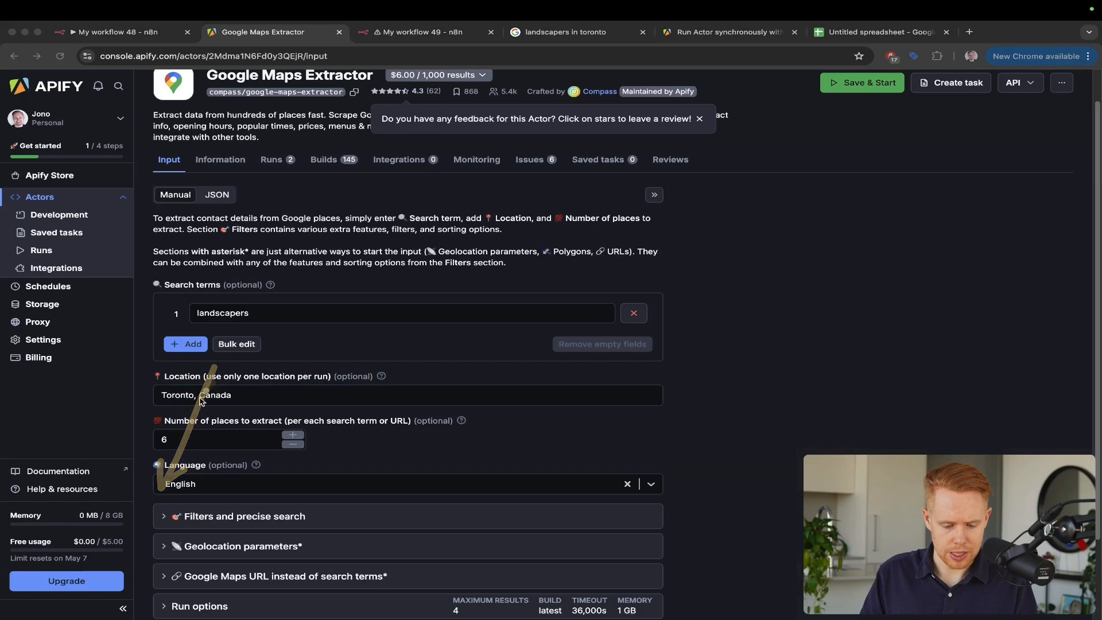
key(Escape)
Check the new value in JSON view and highlight that the count applies per search term
click(222, 201)
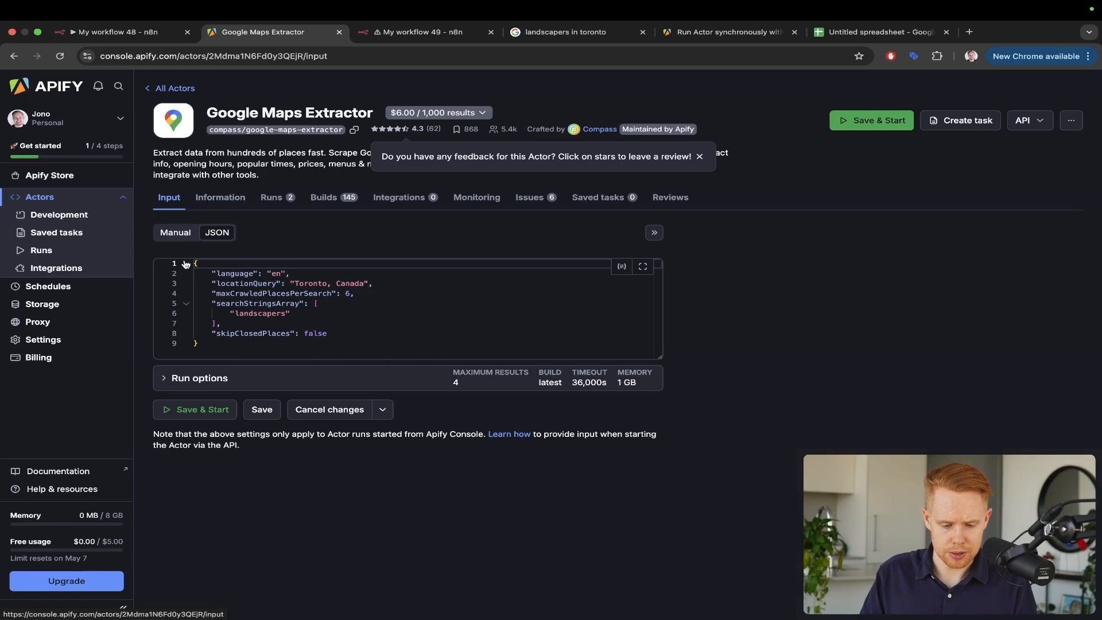
click(175, 232)
scroll(212, 477, down, 2)
scroll(214, 470, up, 1)
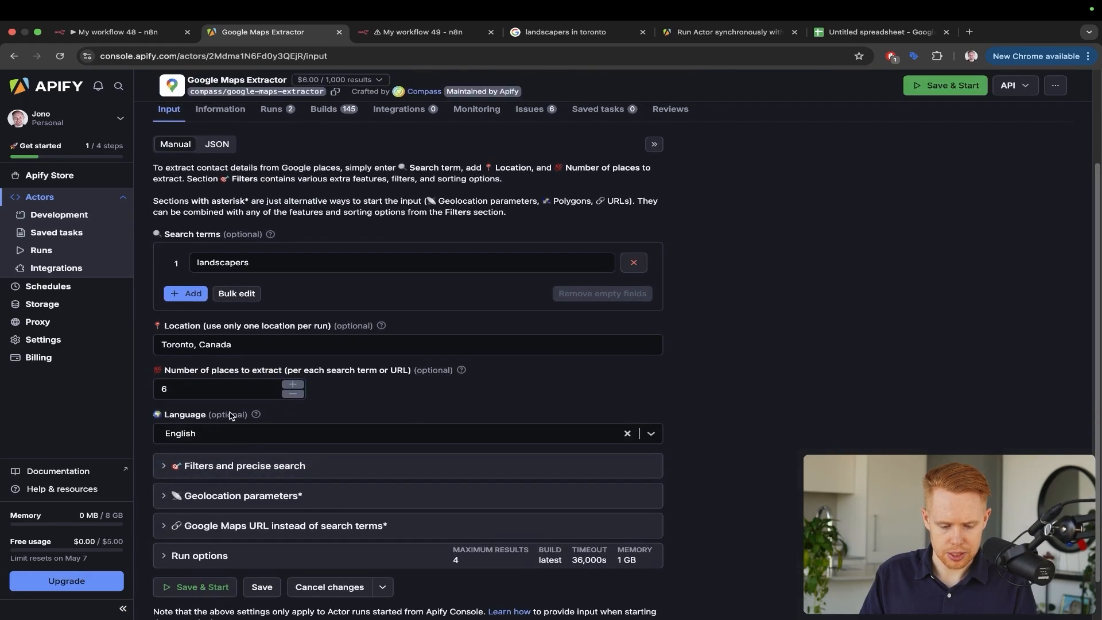
scroll(230, 417, up, 5)
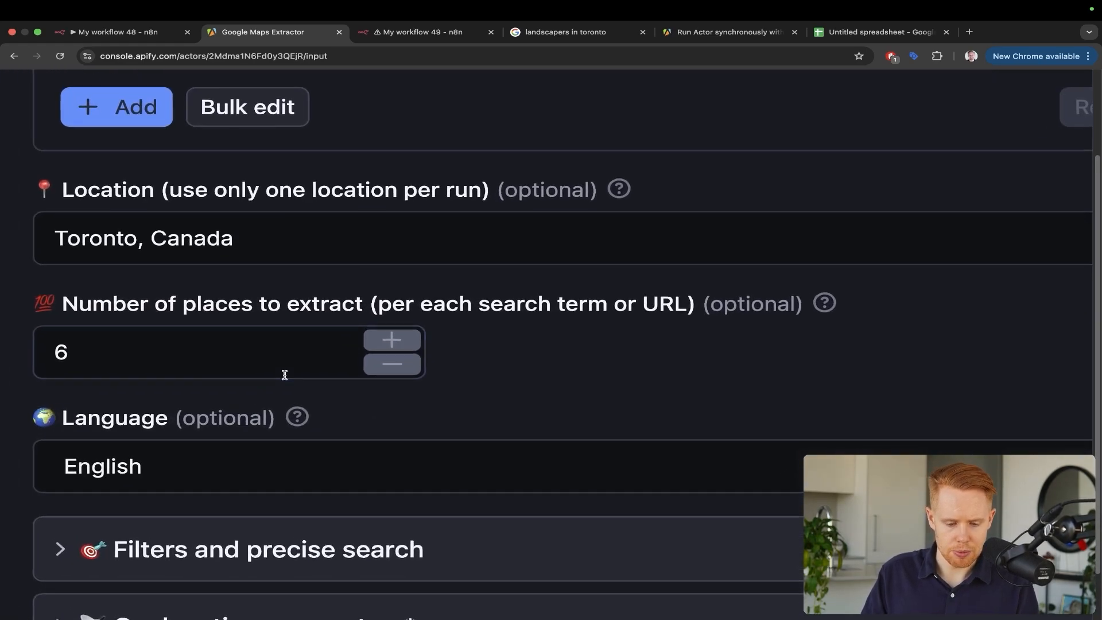
drag(311, 308, 705, 309)
scroll(706, 310, down, 5)
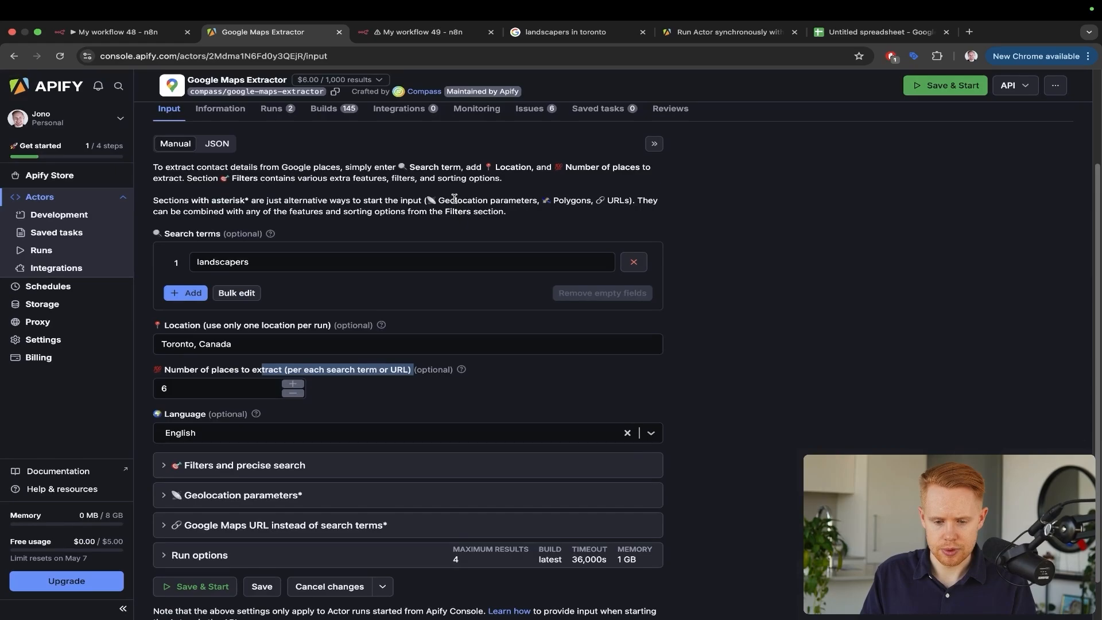
key(ctrl+Tab)
Test the HTTP Request step and watch the new Apify run finish with 5 results
click(694, 104)
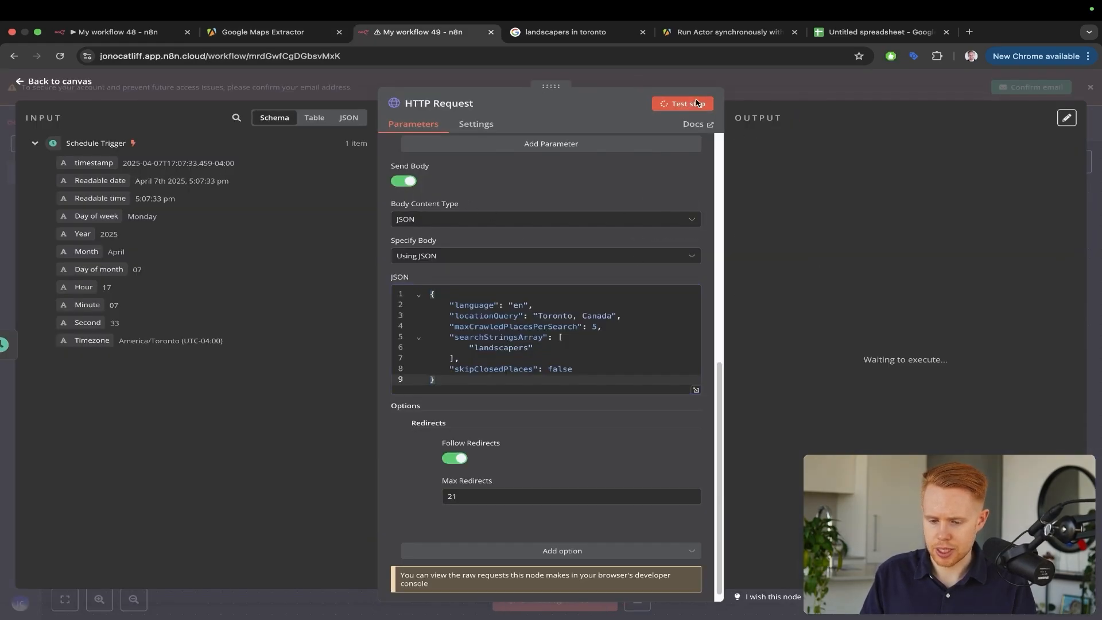
key(ctrl+shift+Tab)
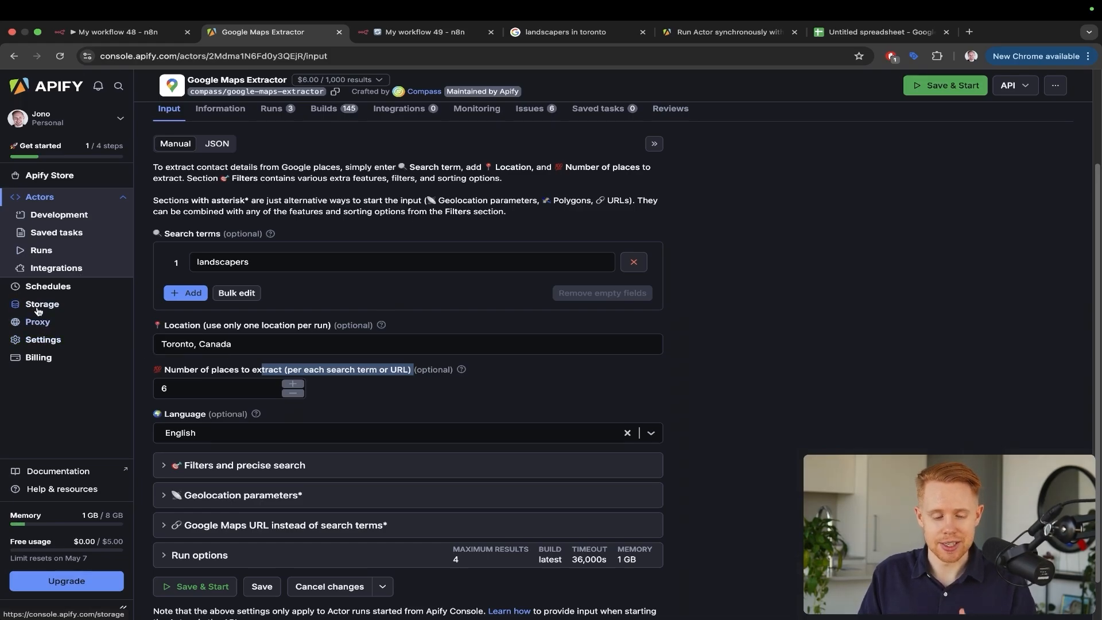
click(40, 250)
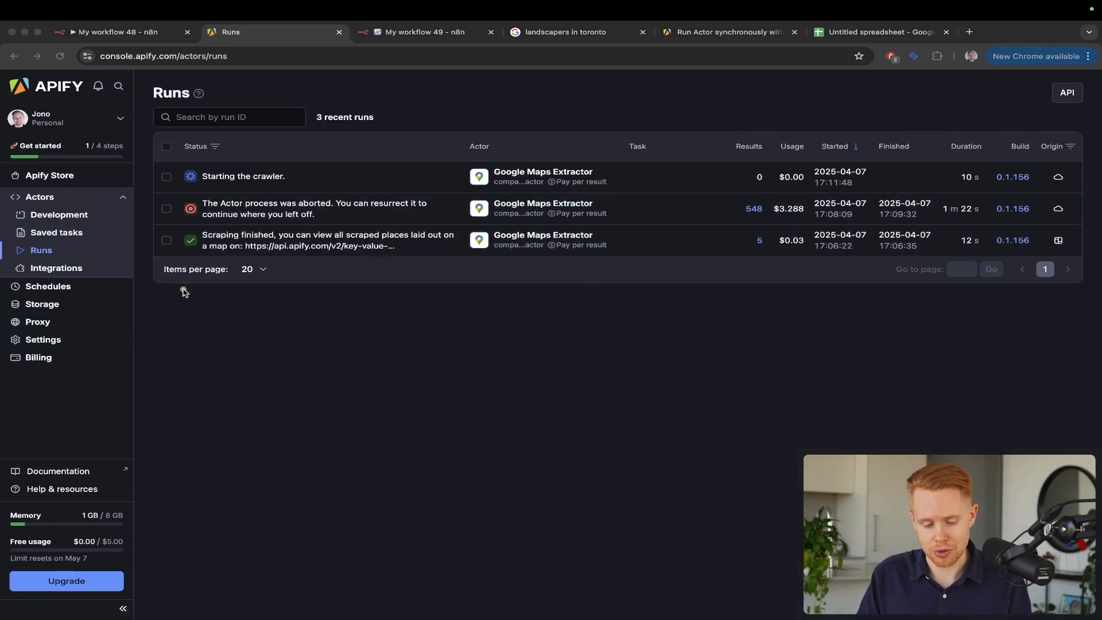
drag(184, 290, 70, 542)
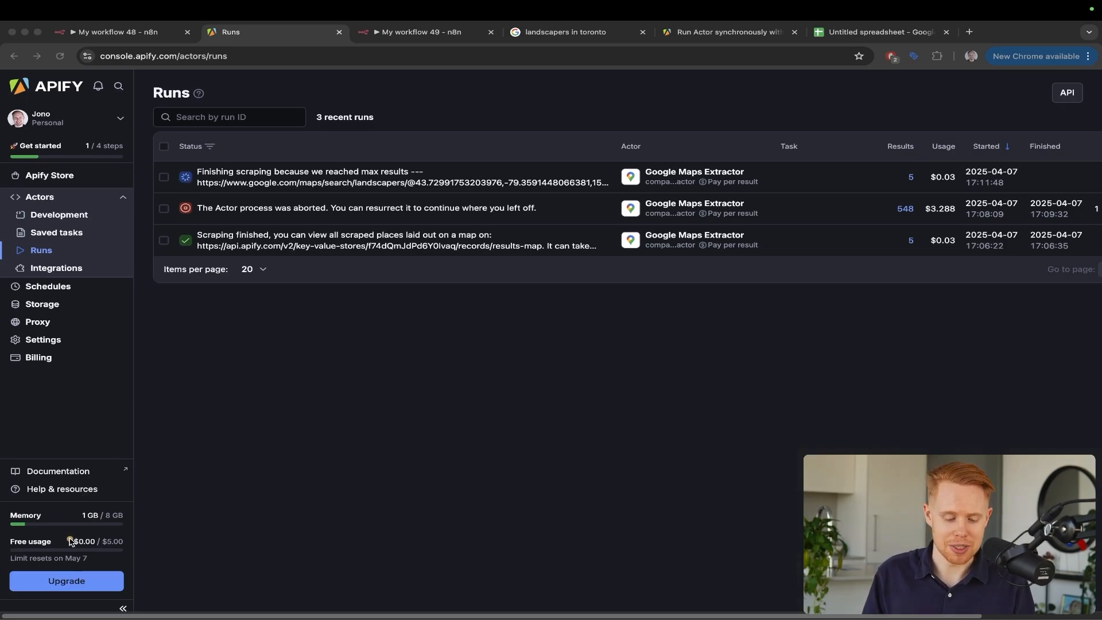
drag(166, 411, 103, 525)
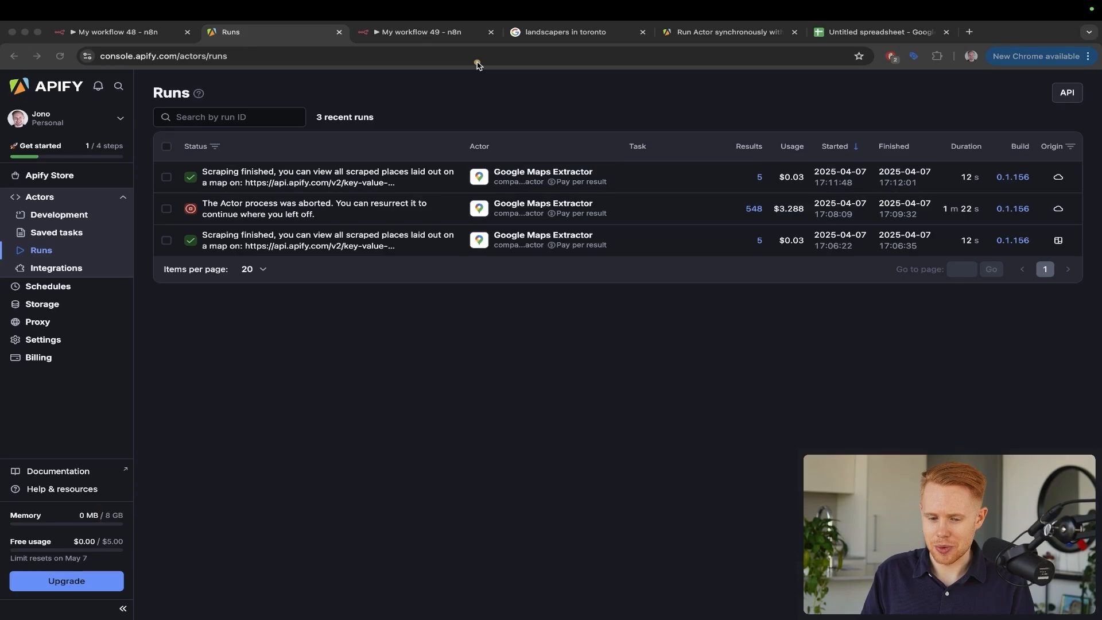
drag(480, 62, 738, 170)
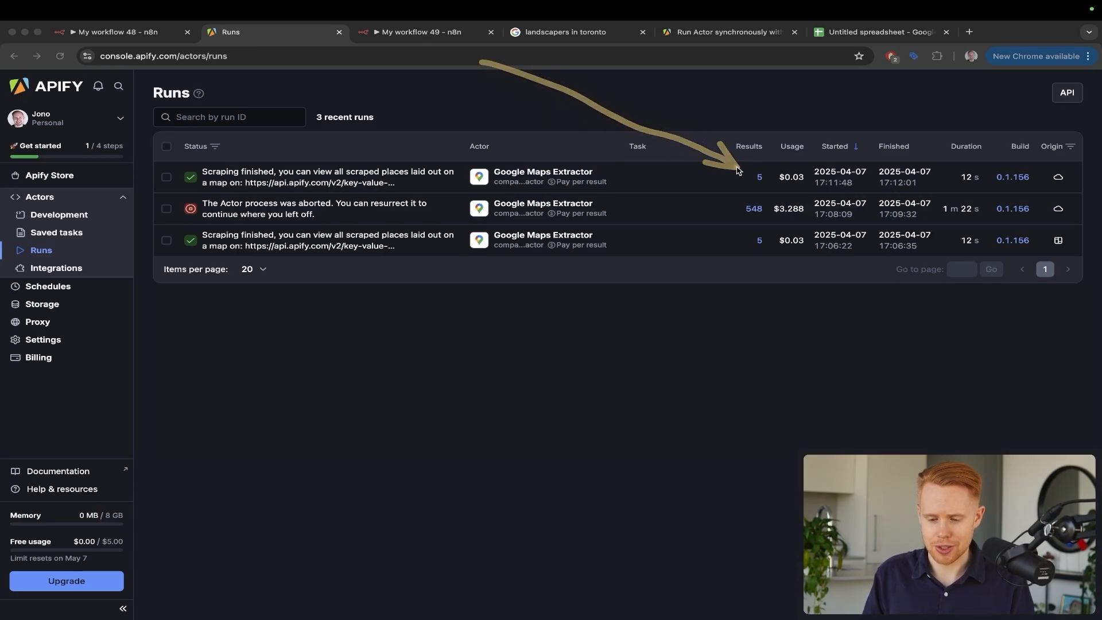
key(Escape)
key(ctrl+Tab)
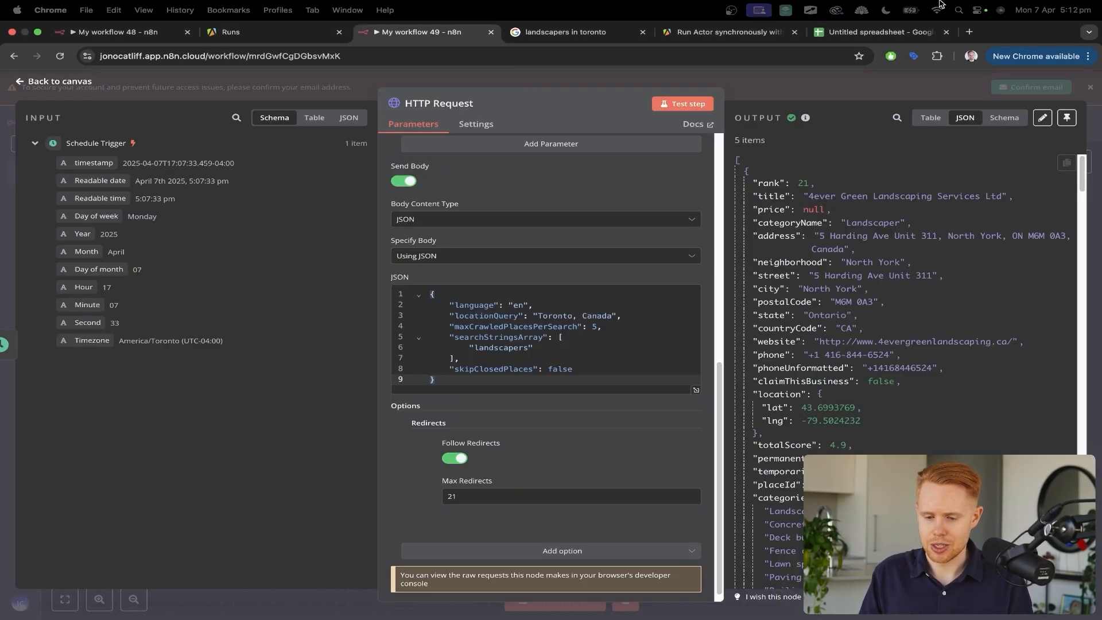
Review the five scraped landscaper records in the HTTP Request output, highlighting the first business title
scroll(838, 310, down, 15)
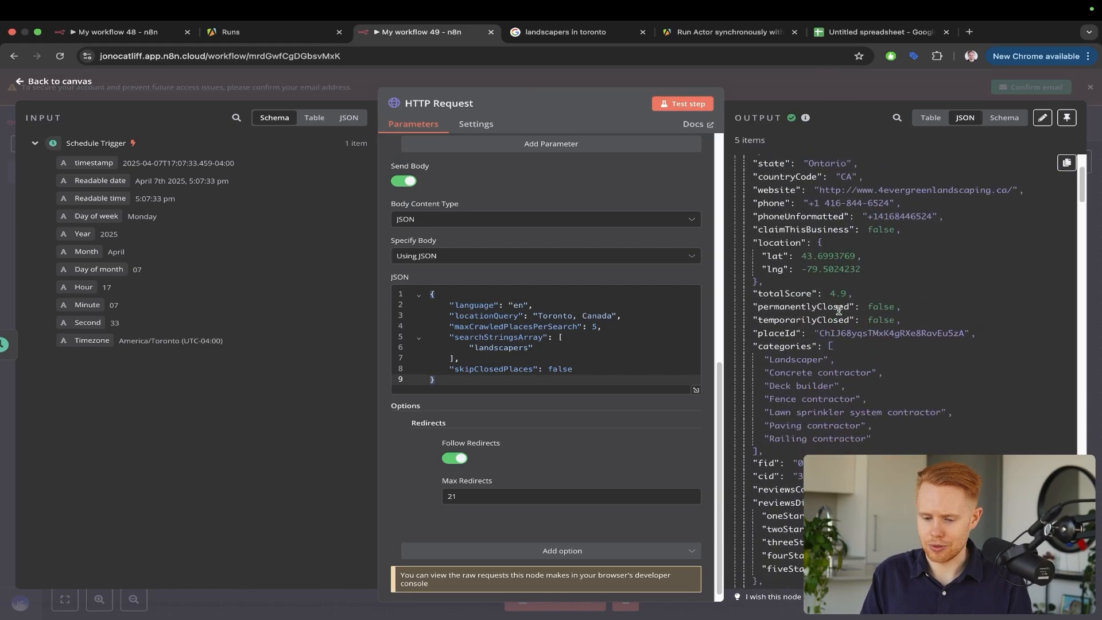
scroll(839, 310, down, 10)
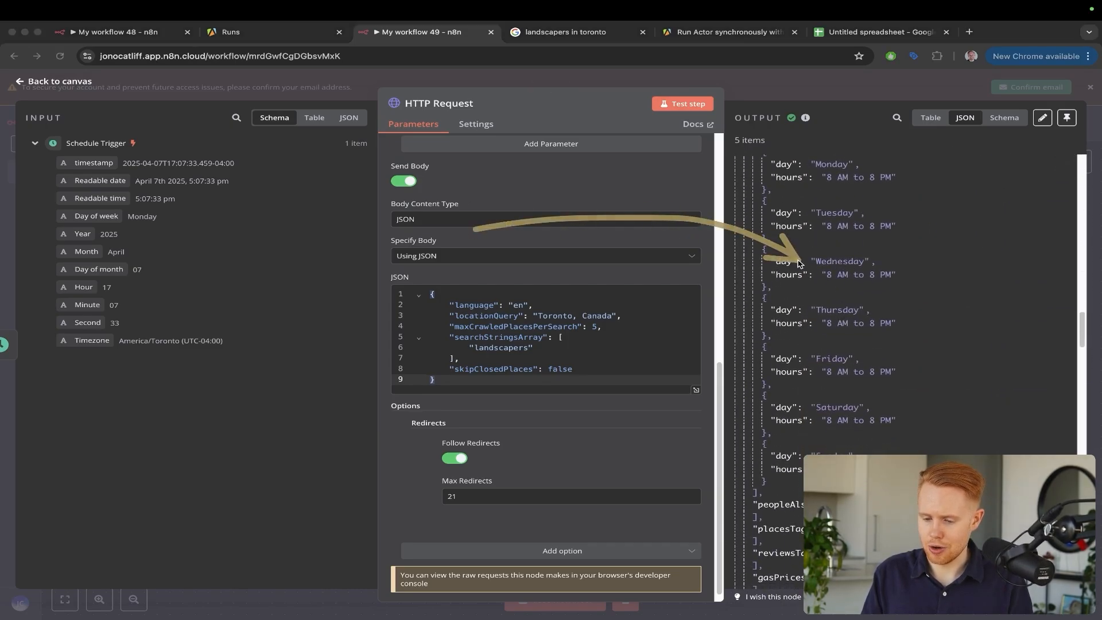
scroll(798, 260, up, 20)
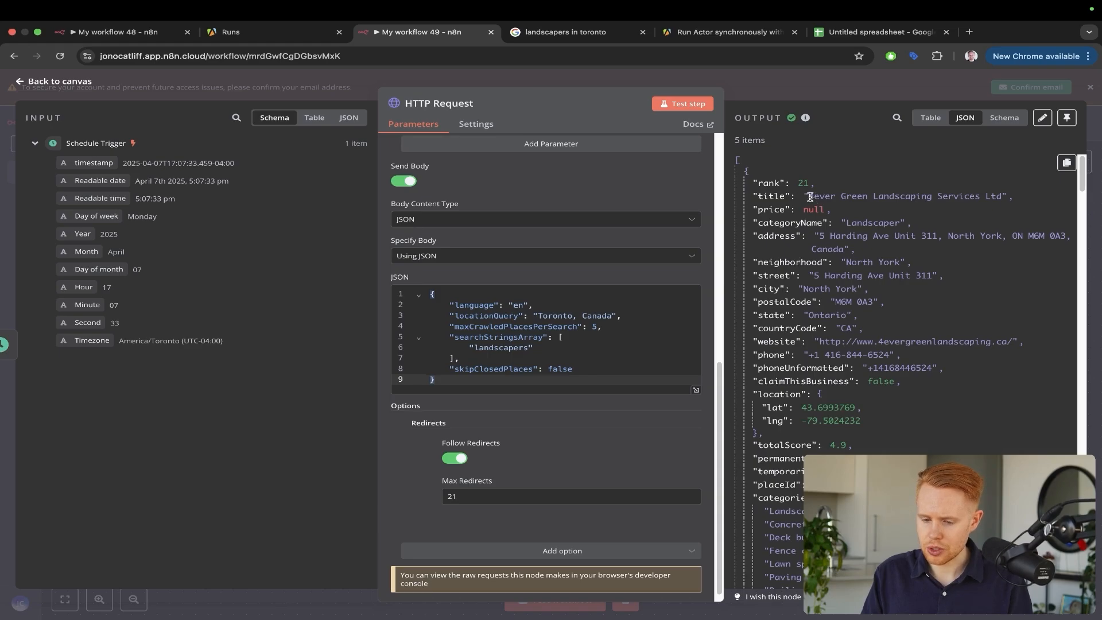
drag(810, 197, 1000, 192)
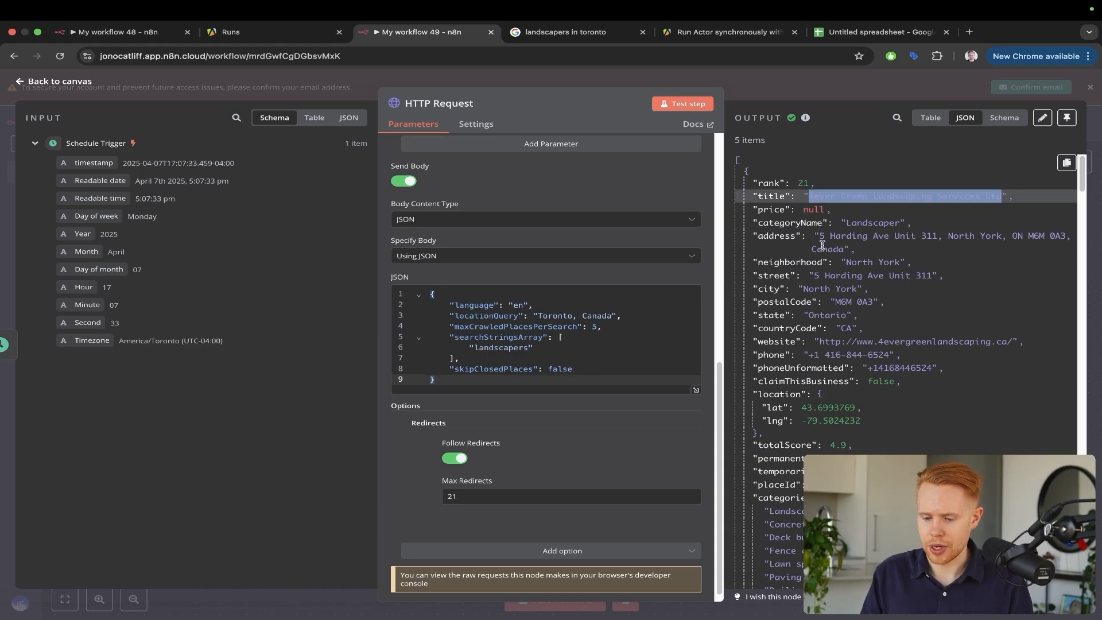
drag(823, 238, 836, 262)
click(804, 276)
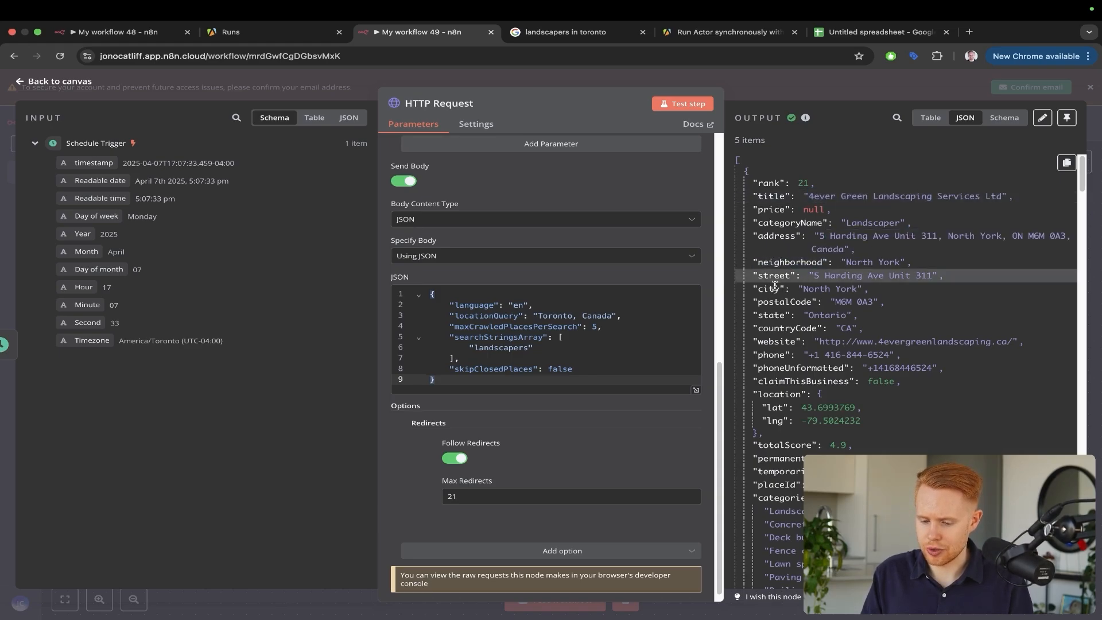
scroll(775, 288, down, 2)
scroll(775, 288, down, 5)
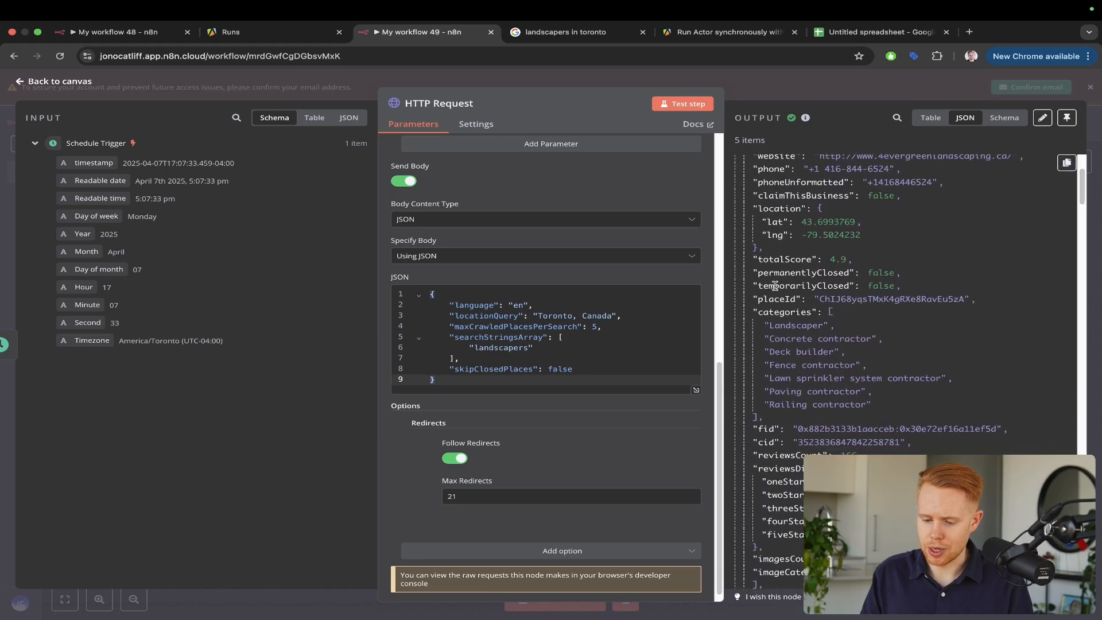
scroll(775, 287, down, 1)
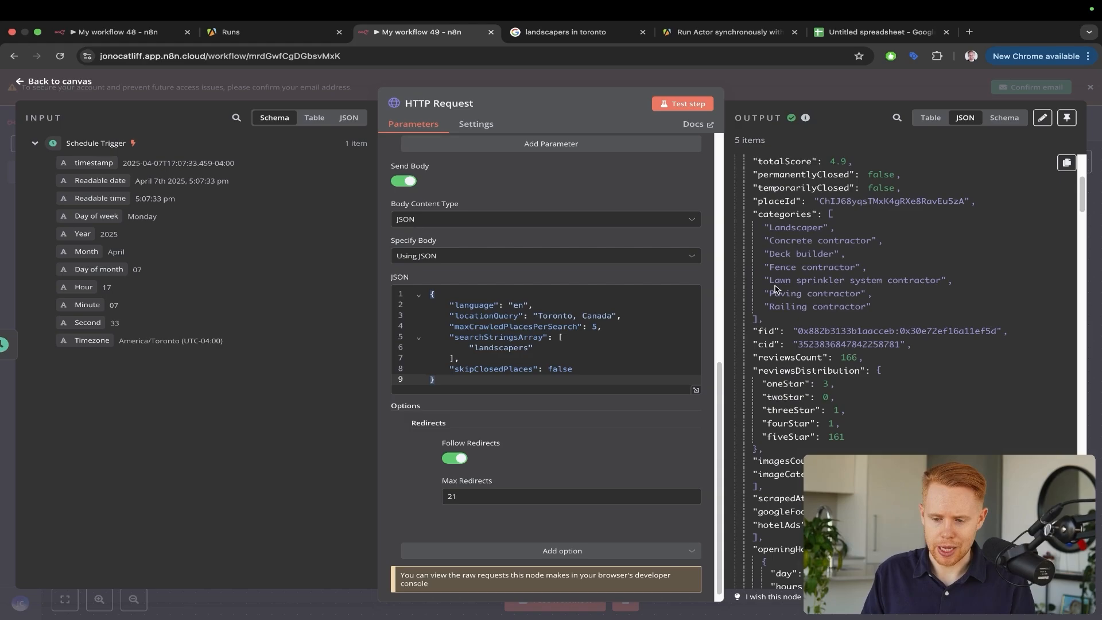
key(ctrl+Tab)
Annotate the Weed Away Lawn Care Google listing, then close n8n's HTTP Request editor
key(super+Tab)
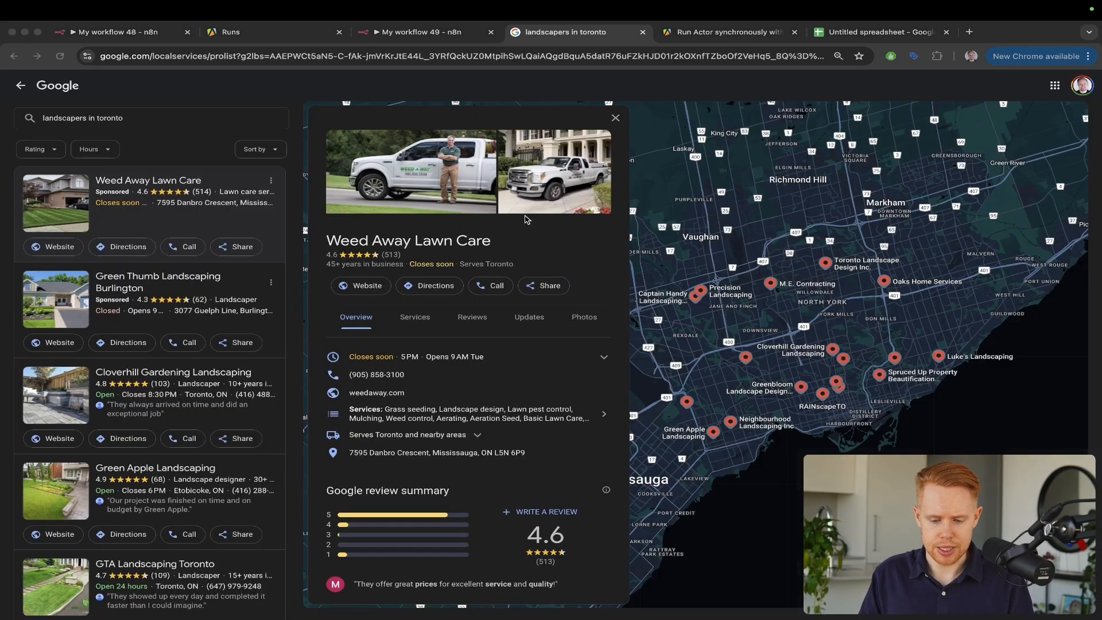
drag(560, 242, 498, 397)
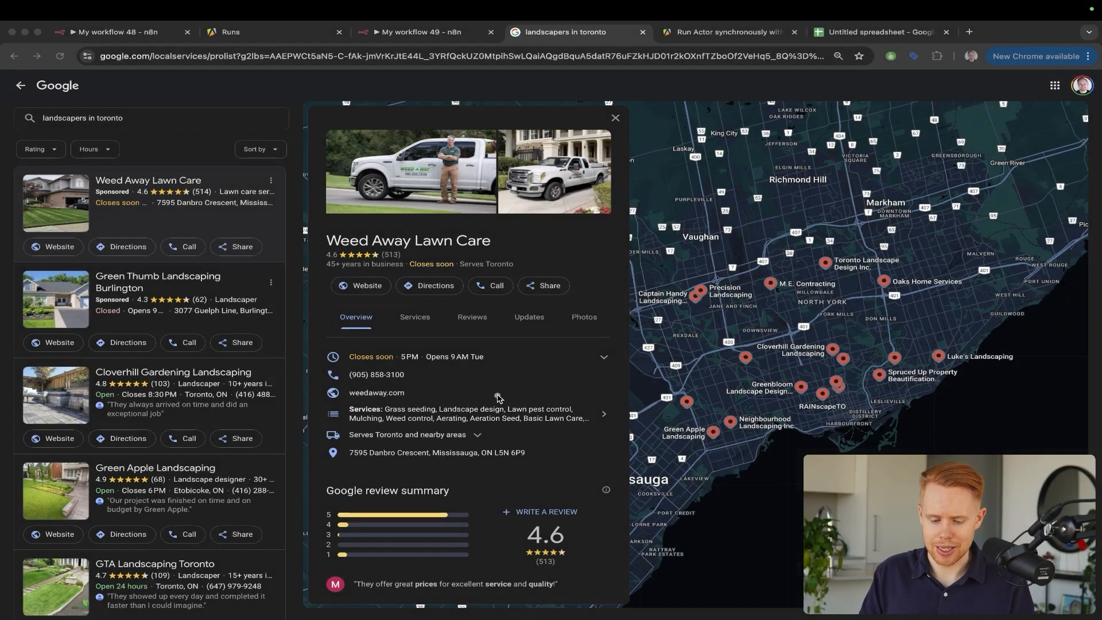
key(Escape)
key(ctrl+shift+Tab)
key(ctrl+shift+Tab)
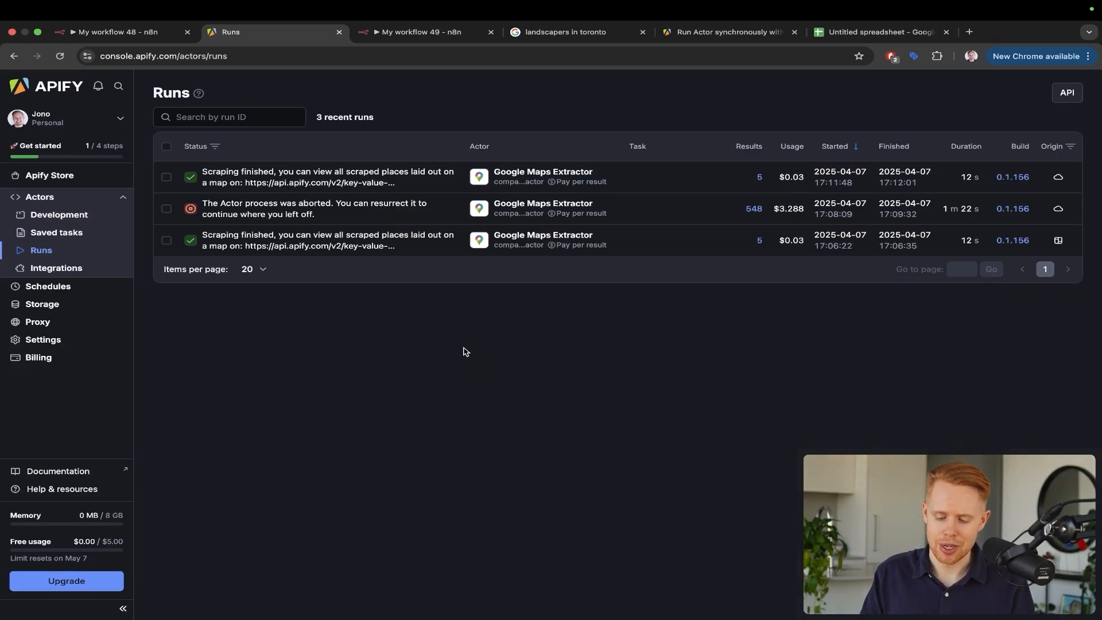
key(ctrl+Tab)
key(Escape)
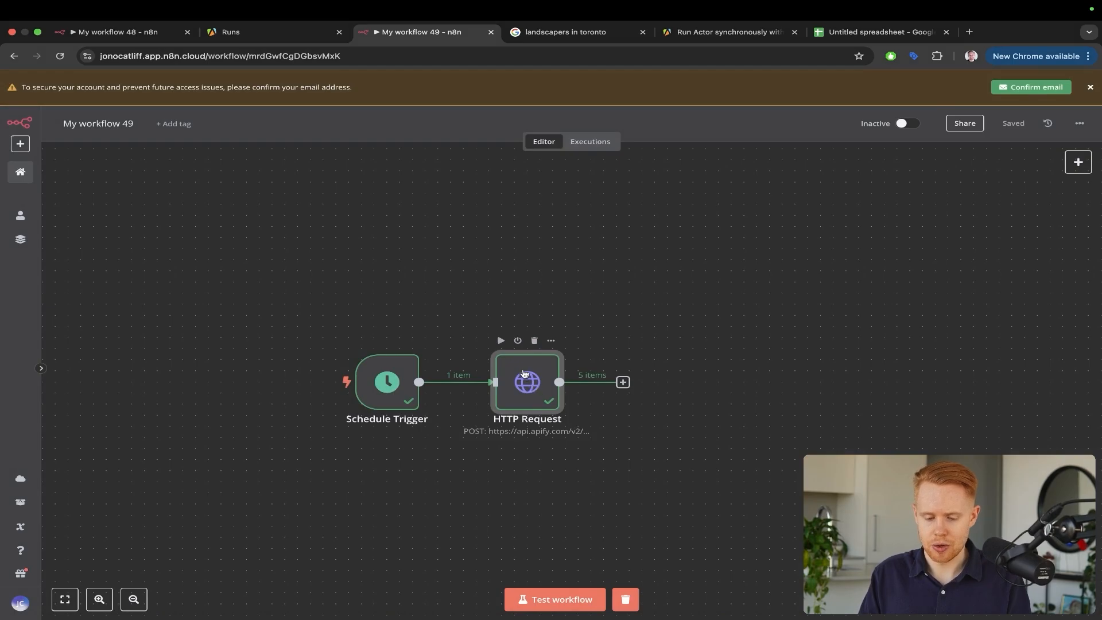
Duplicate HTTP Request, attach the copy HTTP Request1 to its output and move it right
key(super+d)
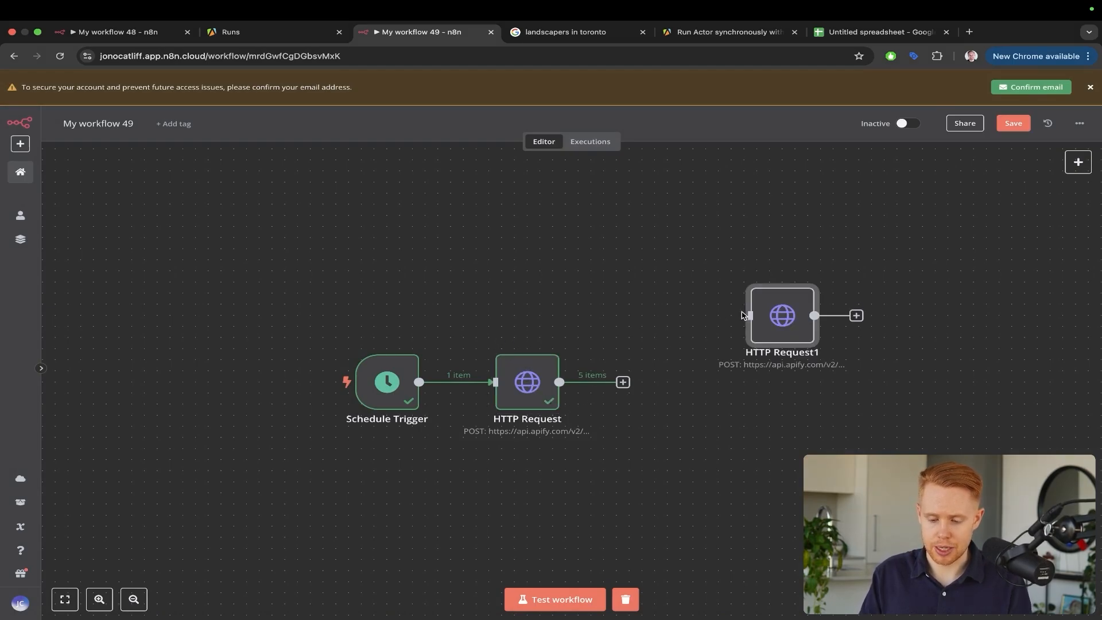
drag(744, 316, 669, 389)
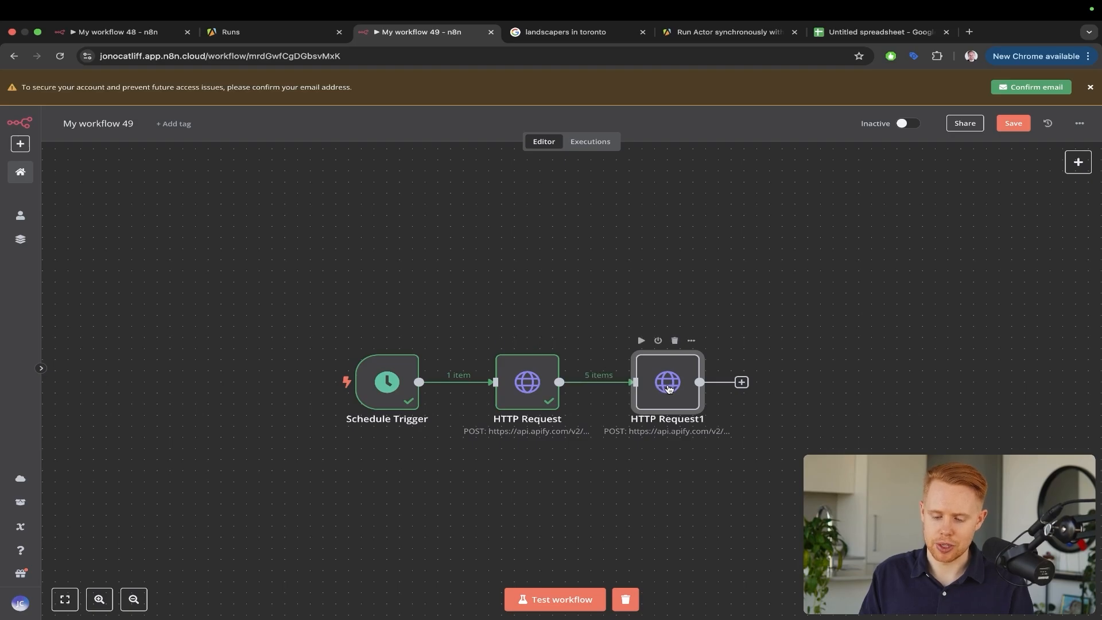
double_click(668, 388)
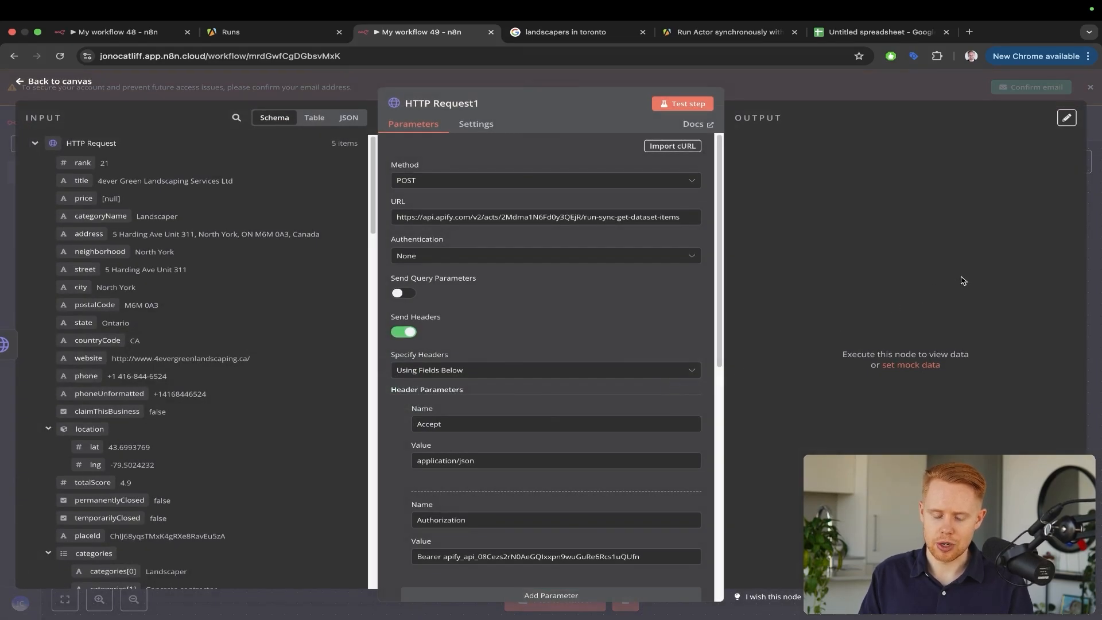
click(1098, 231)
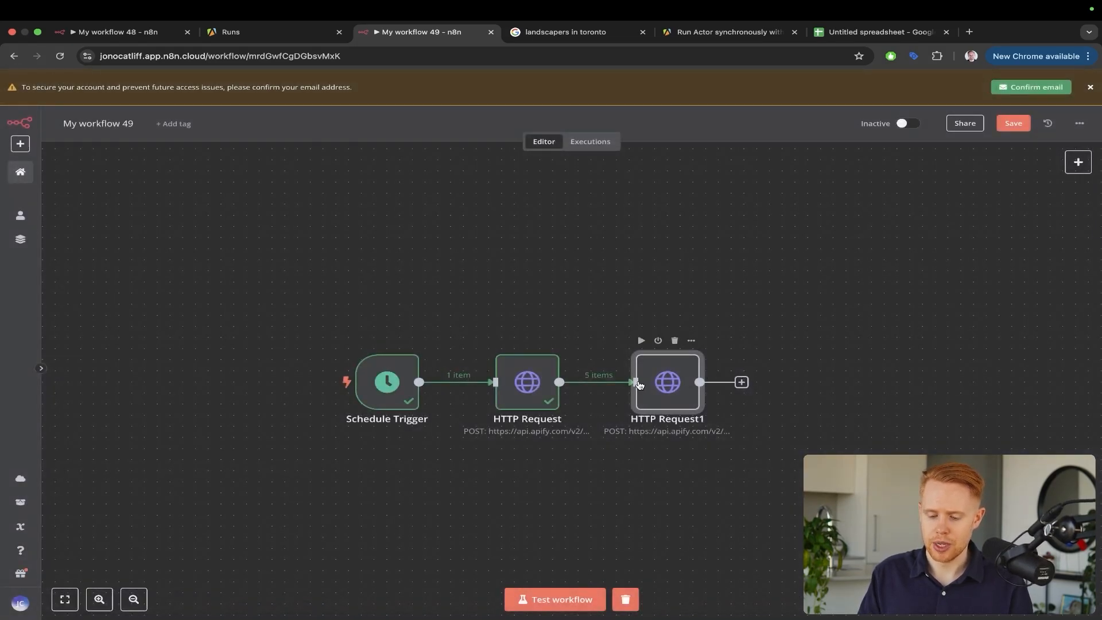
drag(638, 386, 798, 389)
Insert a Filter between the two HTTP Requests that keeps only items where website exists
click(669, 368)
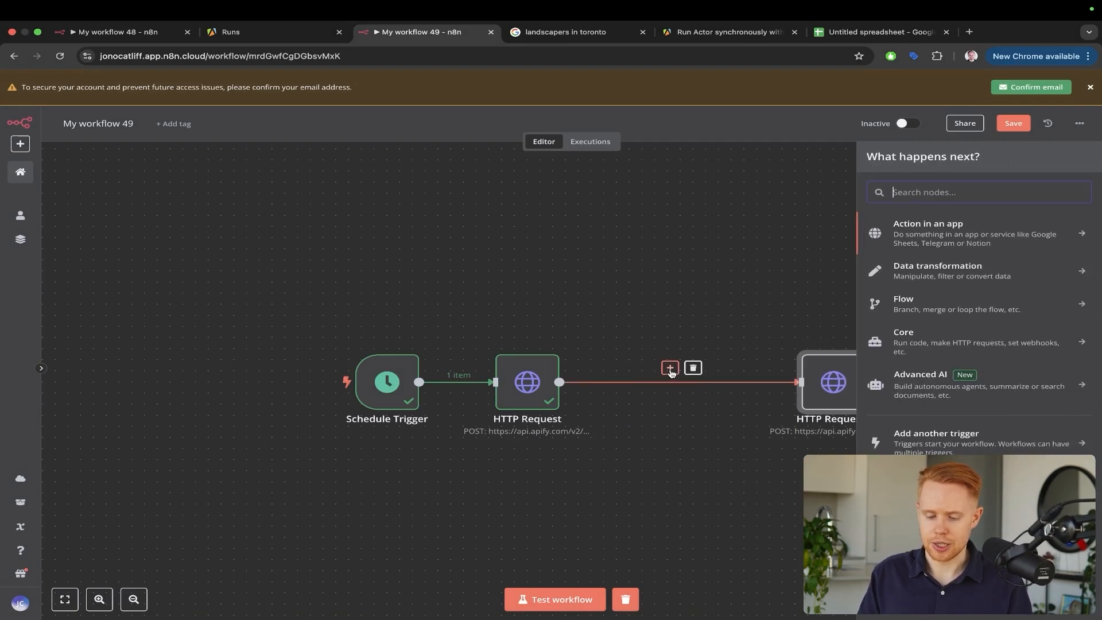
text(filter)
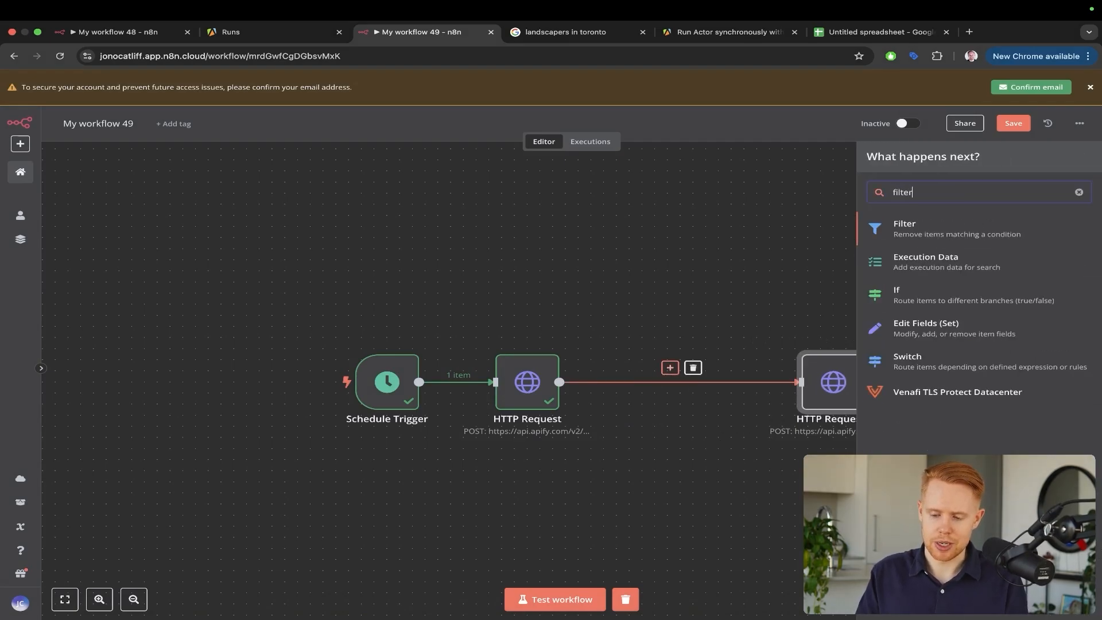
click(897, 231)
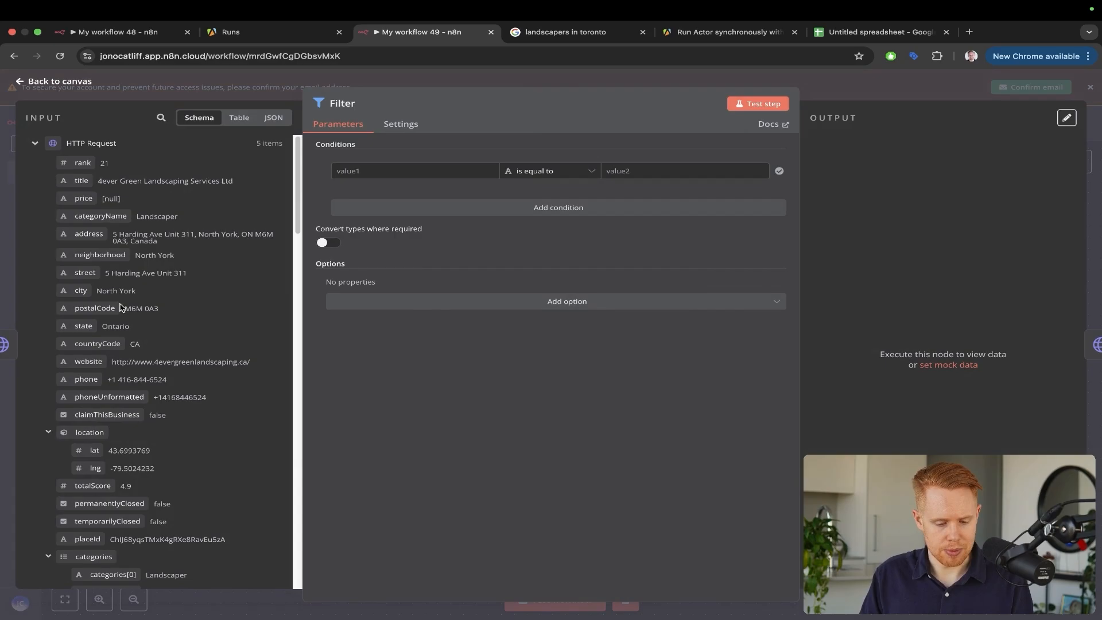
drag(86, 361, 379, 171)
click(550, 172)
mouse_move(536, 199)
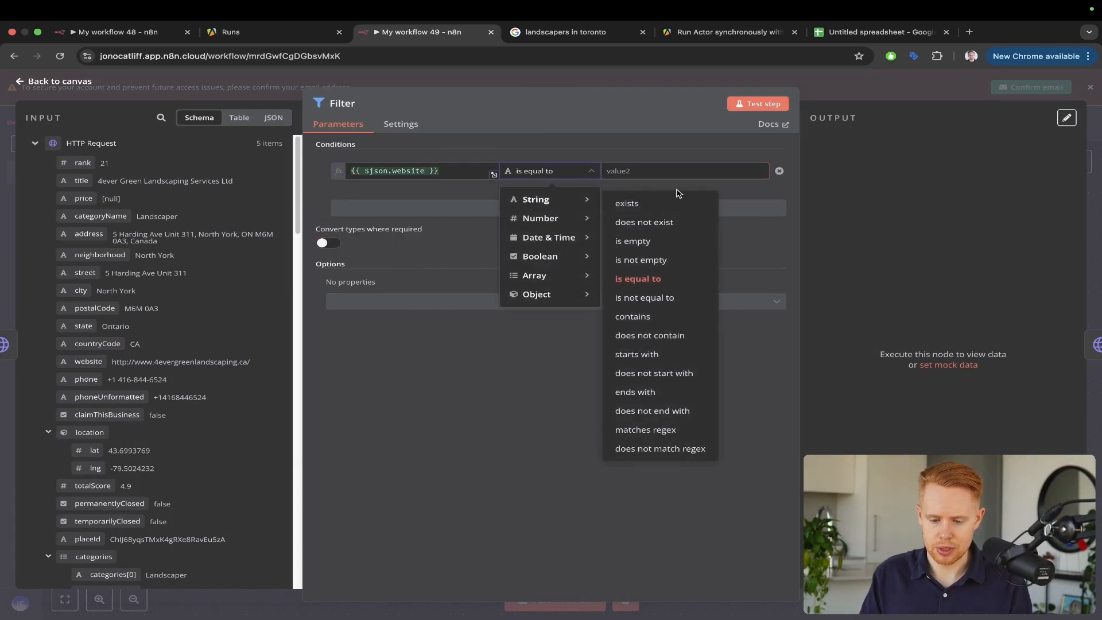
click(631, 202)
click(1093, 177)
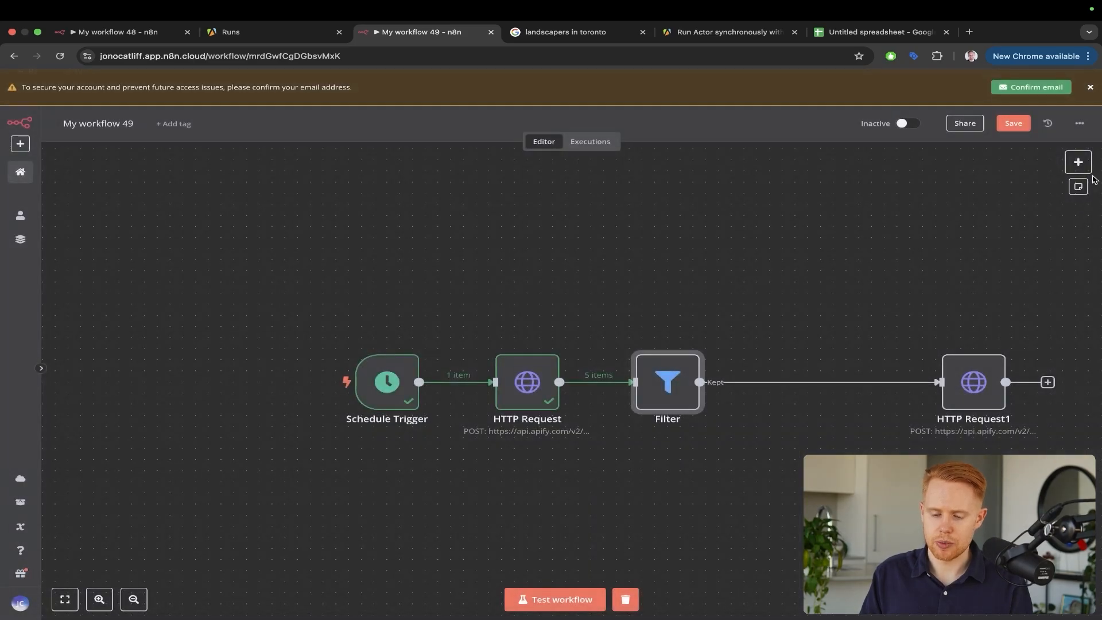
click(589, 35)
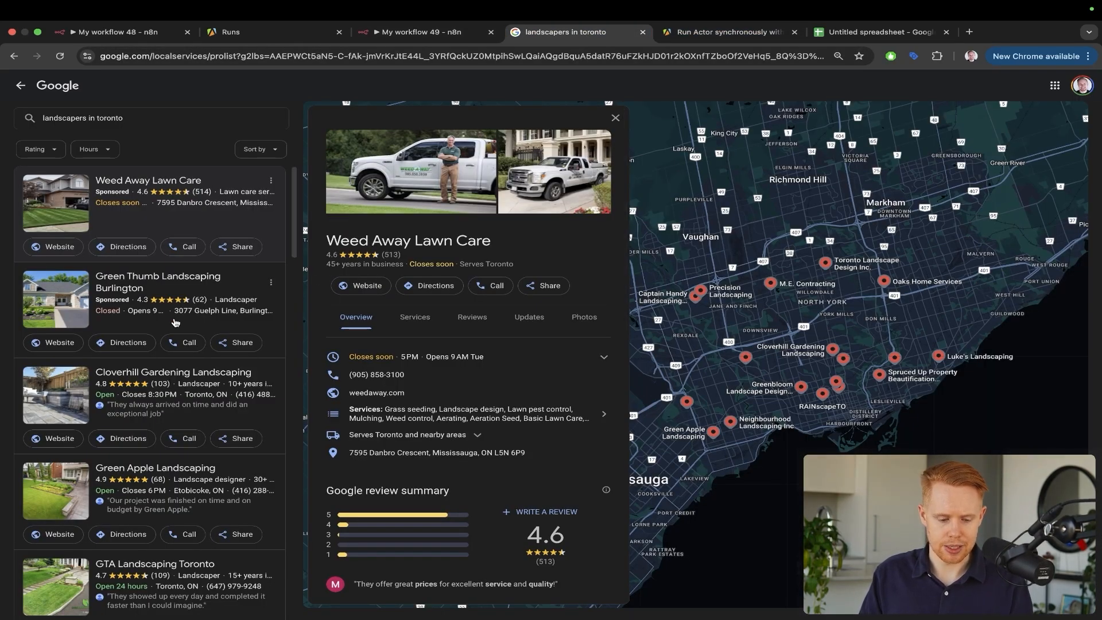
Scroll through the Toronto landscaper results and load the next page of listings
mouse_move(171, 154)
mouse_down()
mouse_move(63, 206)
mouse_move(43, 244)
mouse_up()
scroll(58, 340, down, 5)
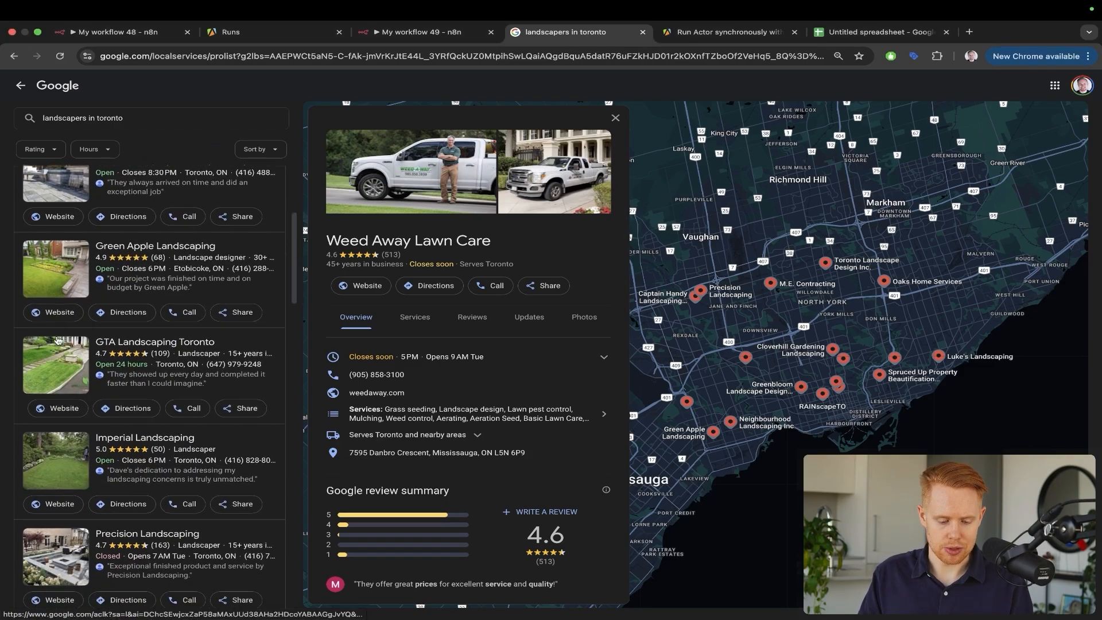
scroll(58, 339, down, 12)
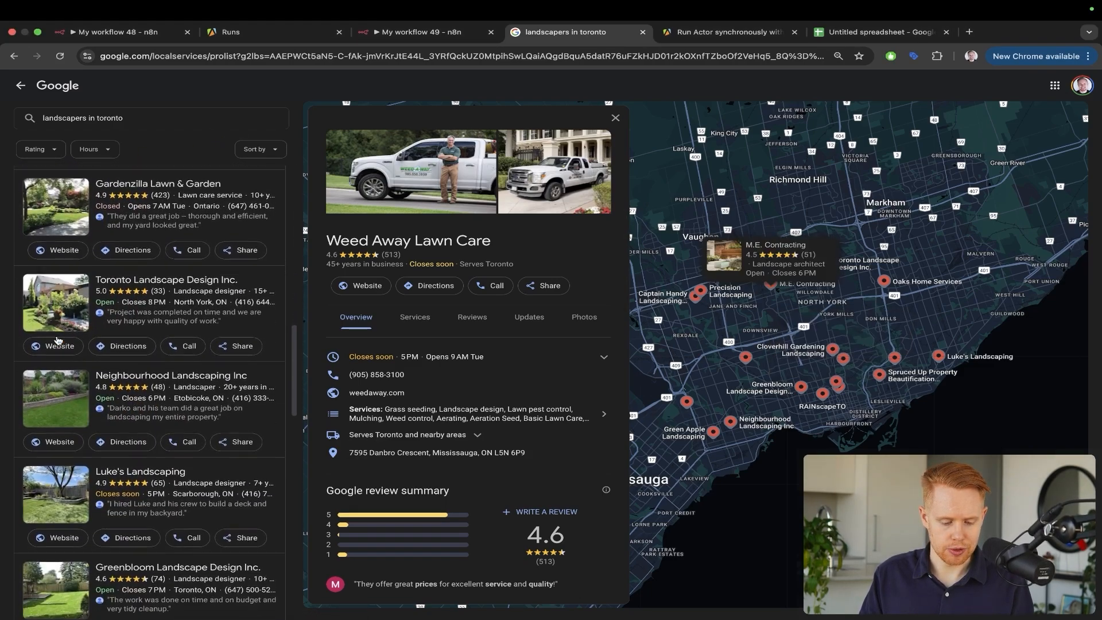
scroll(57, 339, down, 14)
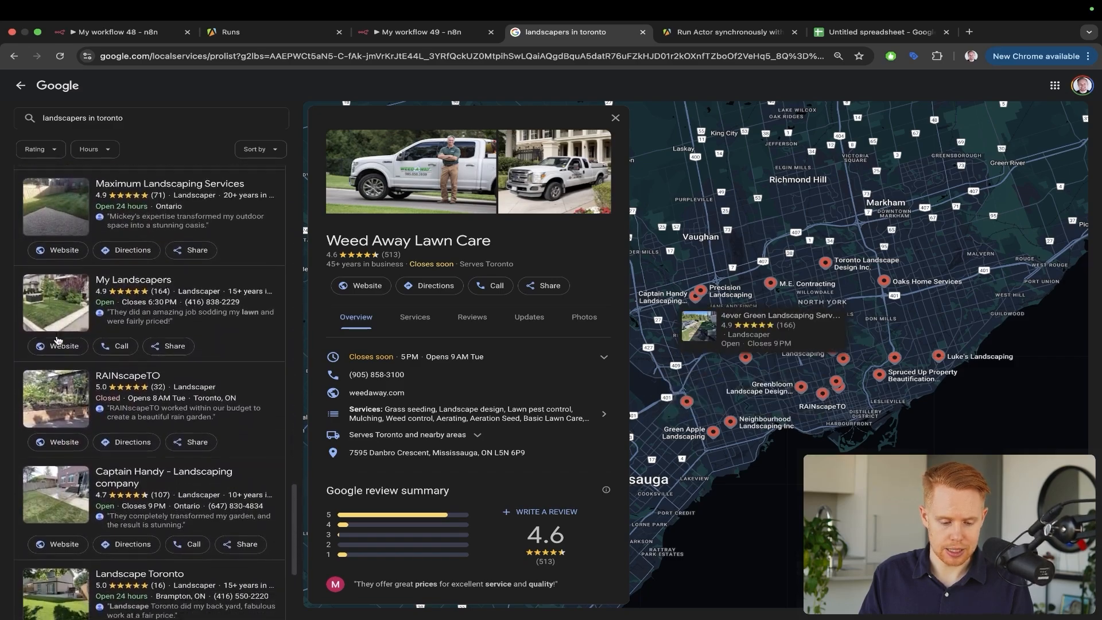
click(150, 594)
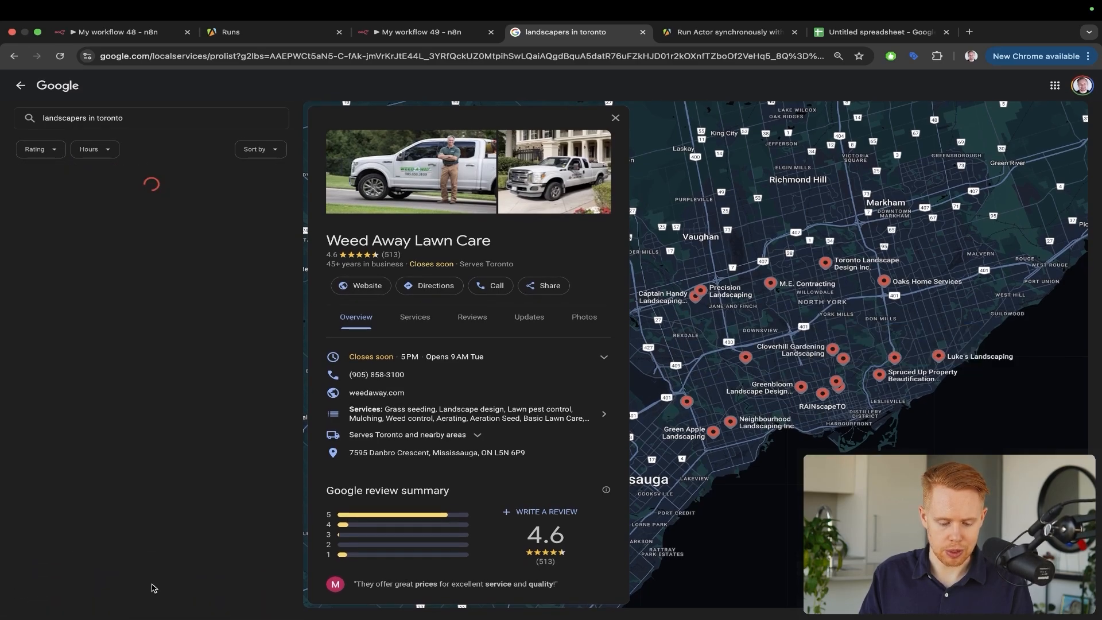
scroll(221, 331, down, 8)
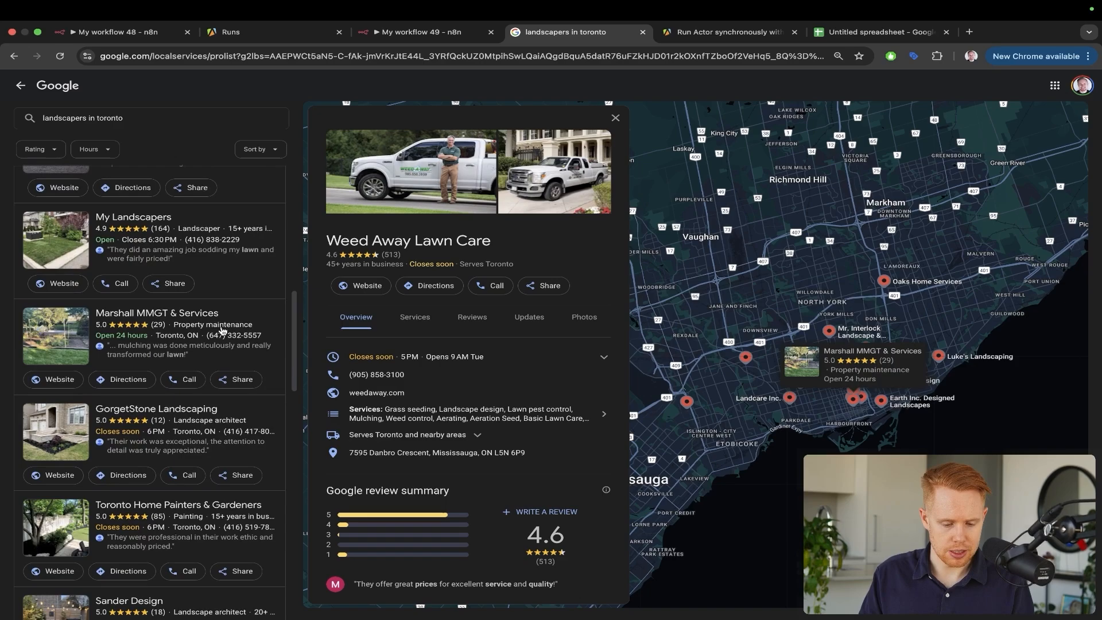
Review the Marshall MMGT & Services listing details, then return to My workflow 49
click(267, 319)
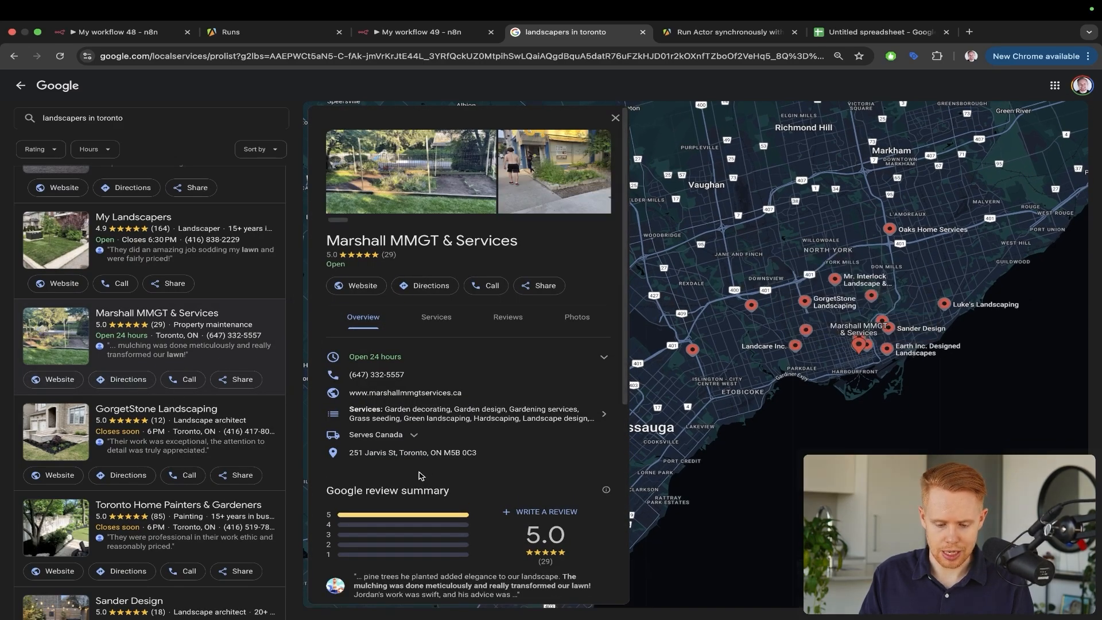
scroll(200, 446, down, 10)
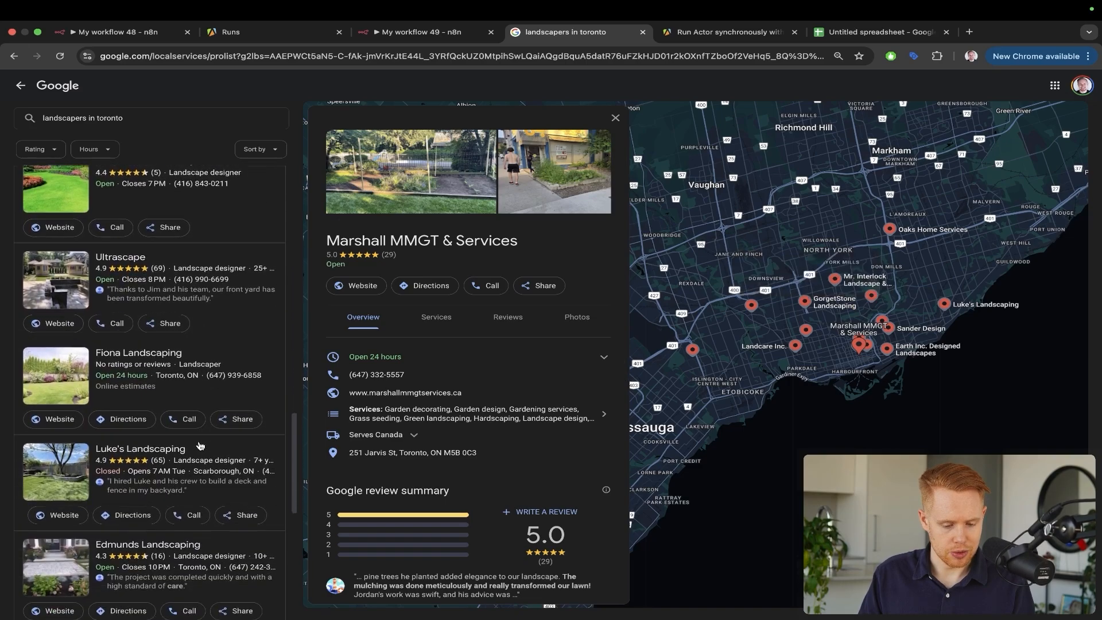
scroll(200, 446, down, 8)
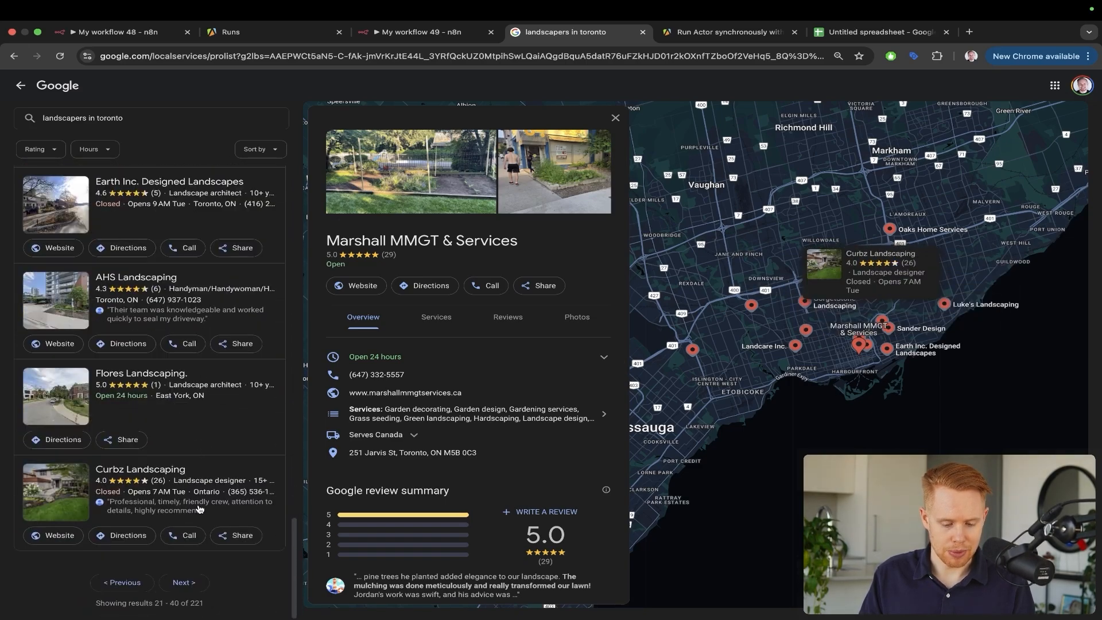
mouse_move(175, 198)
mouse_down()
mouse_move(125, 281)
mouse_move(78, 413)
mouse_up()
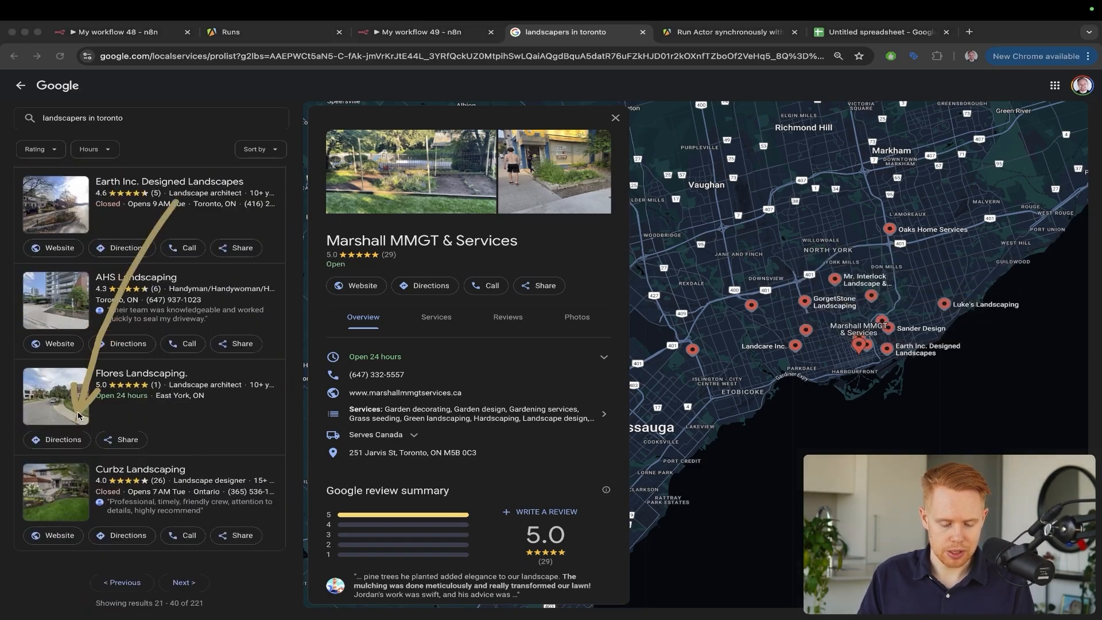
key(s)
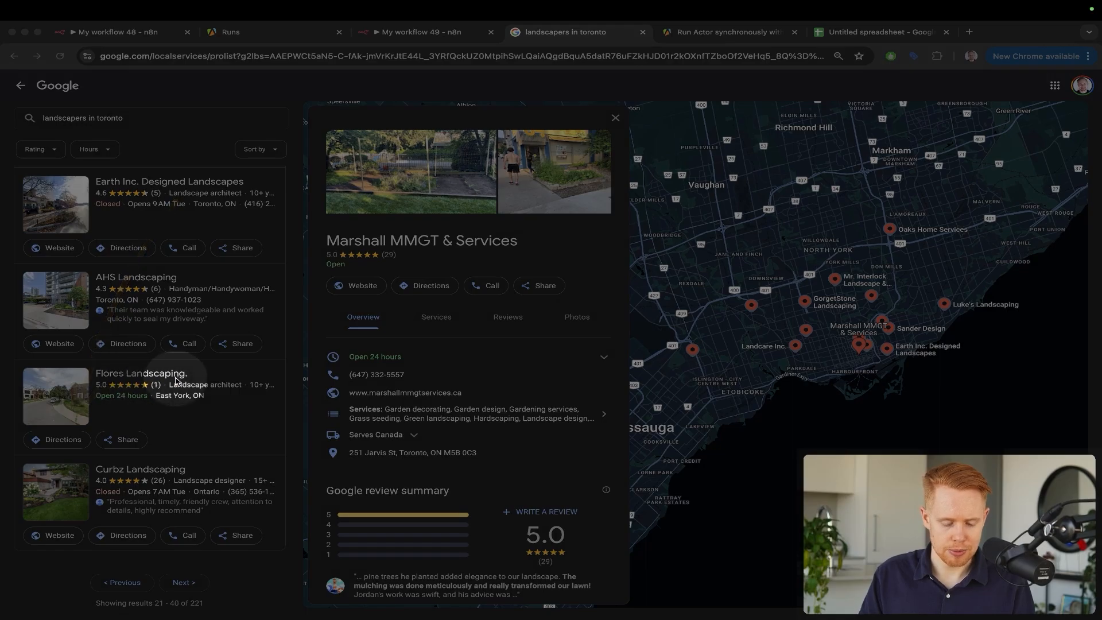
key(s)
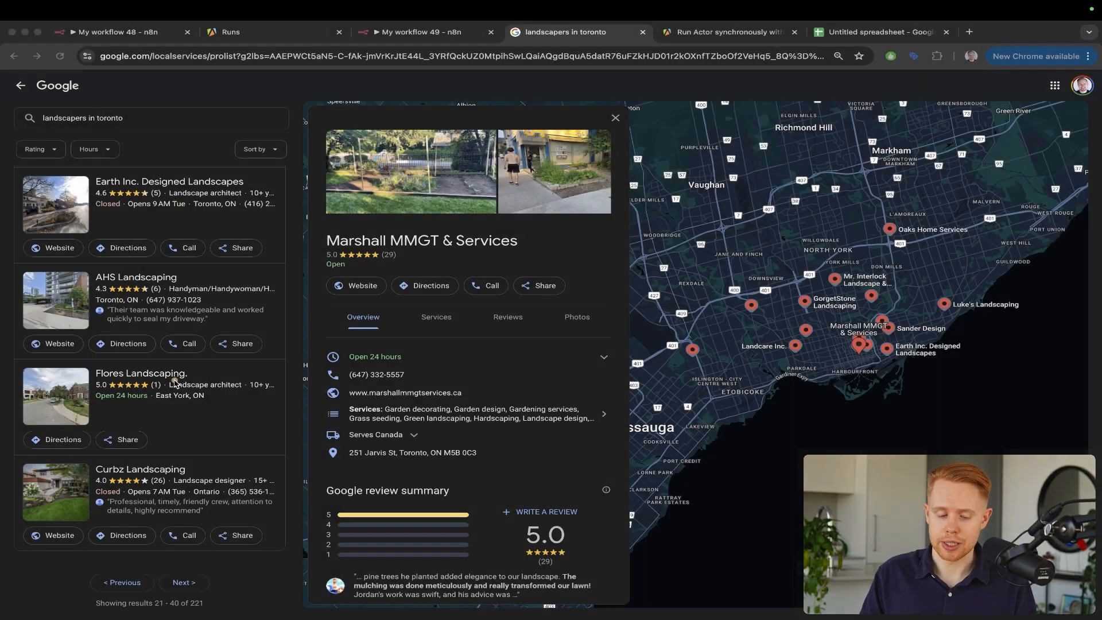
drag(175, 346, 70, 427)
key(Escape)
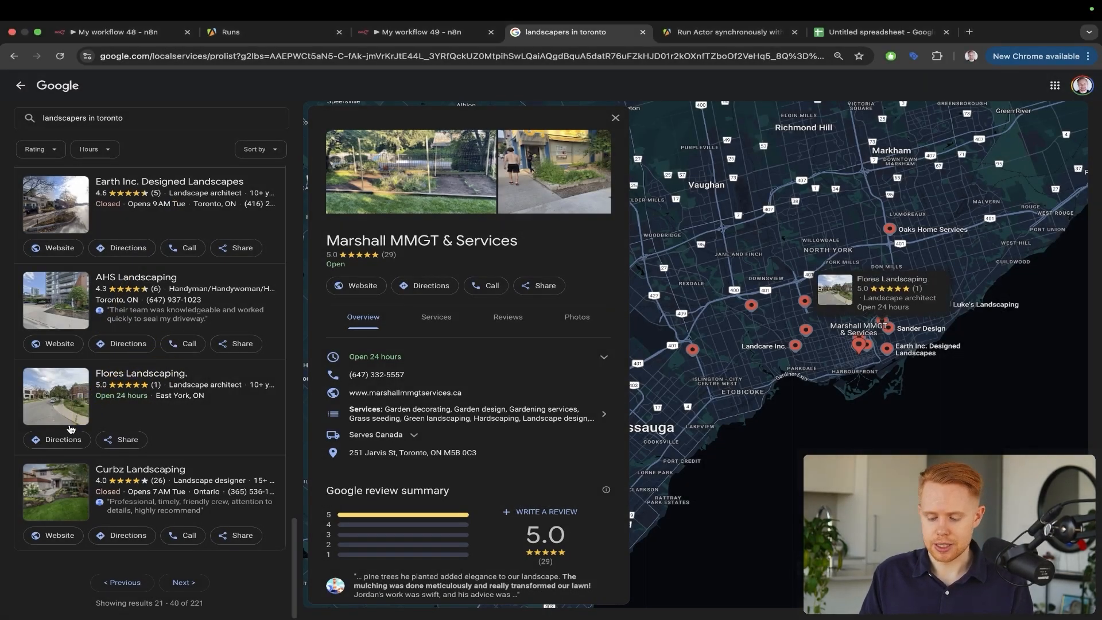
key(ctrl+shift+Tab)
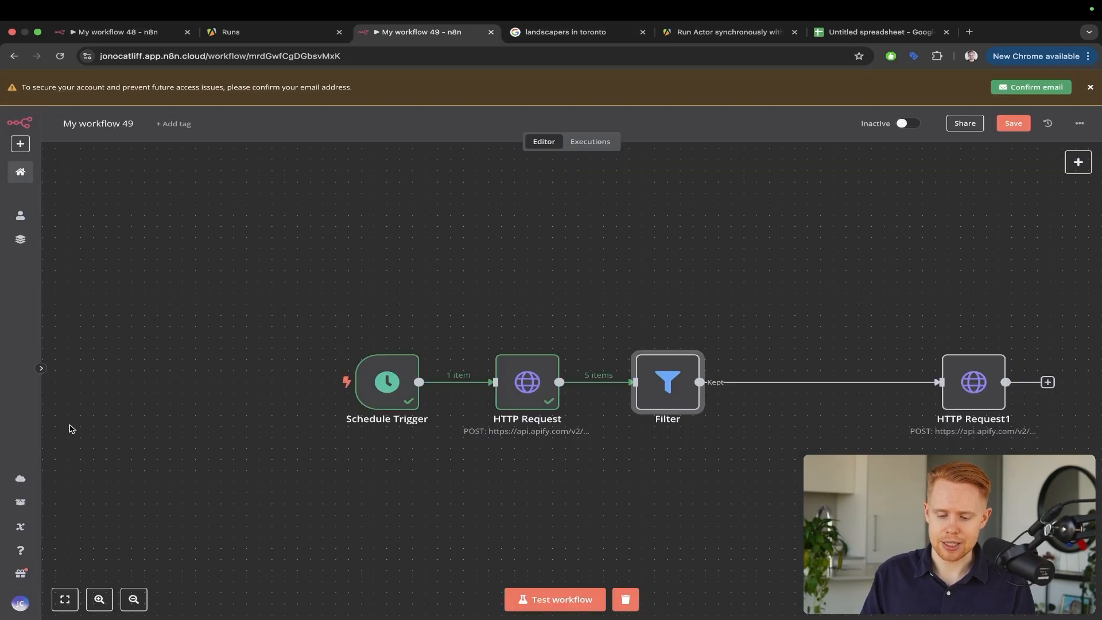
Move the HTTP Request1 node next to the Filter node on the canvas
drag(965, 393, 798, 390)
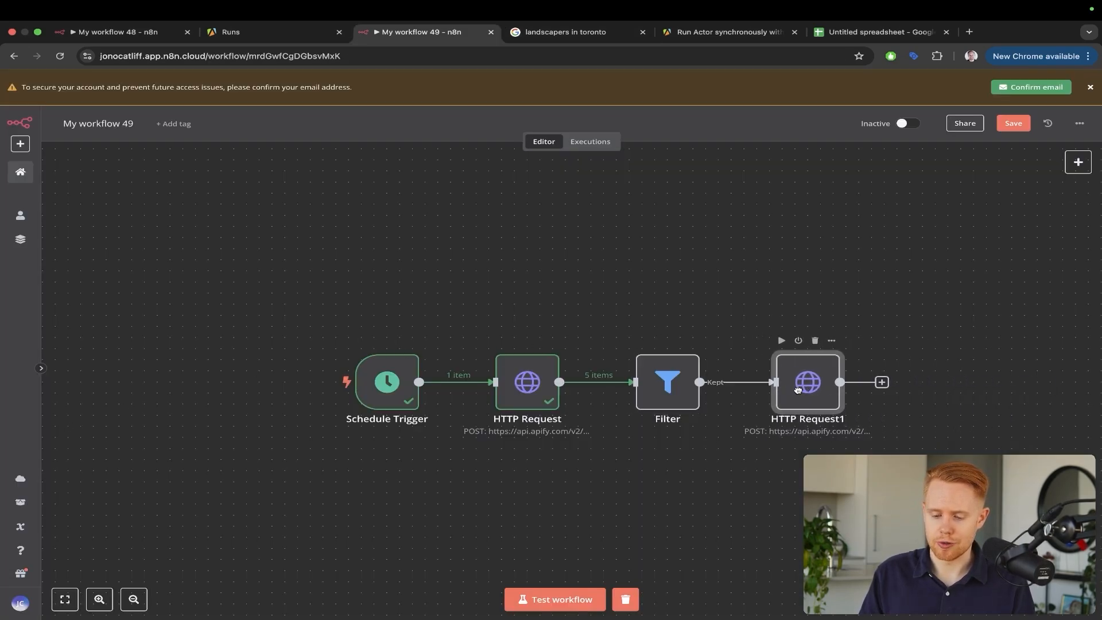
mouse_move(571, 235)
mouse_down()
mouse_move(526, 356)
mouse_move(605, 305)
mouse_move(782, 316)
mouse_move(810, 348)
mouse_up()
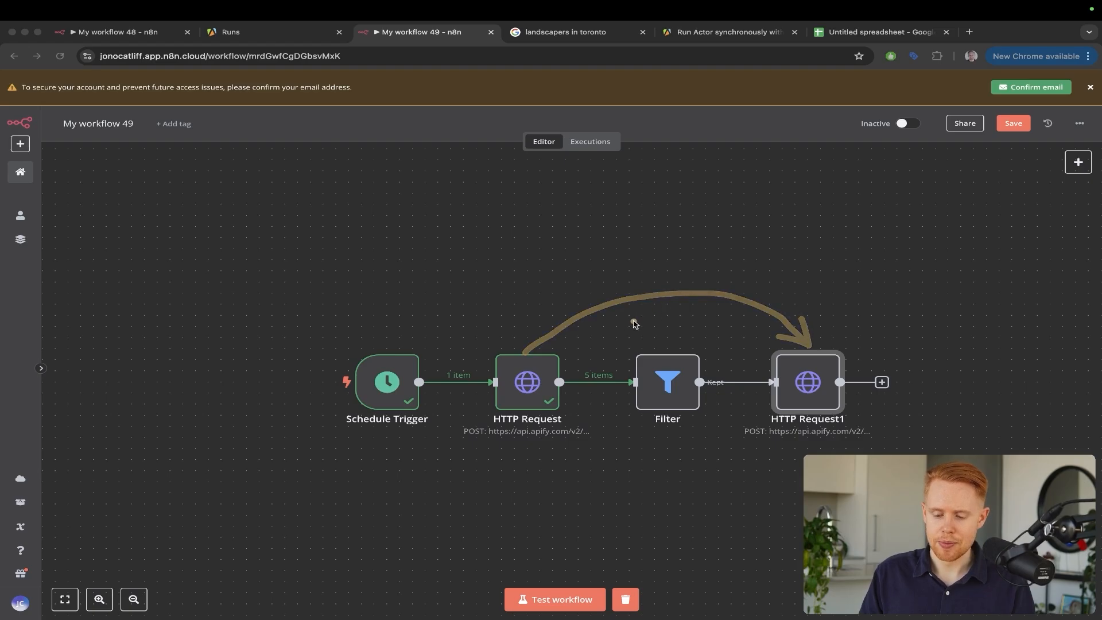
mouse_move(634, 322)
mouse_down()
mouse_move(807, 352)
mouse_move(810, 364)
mouse_up()
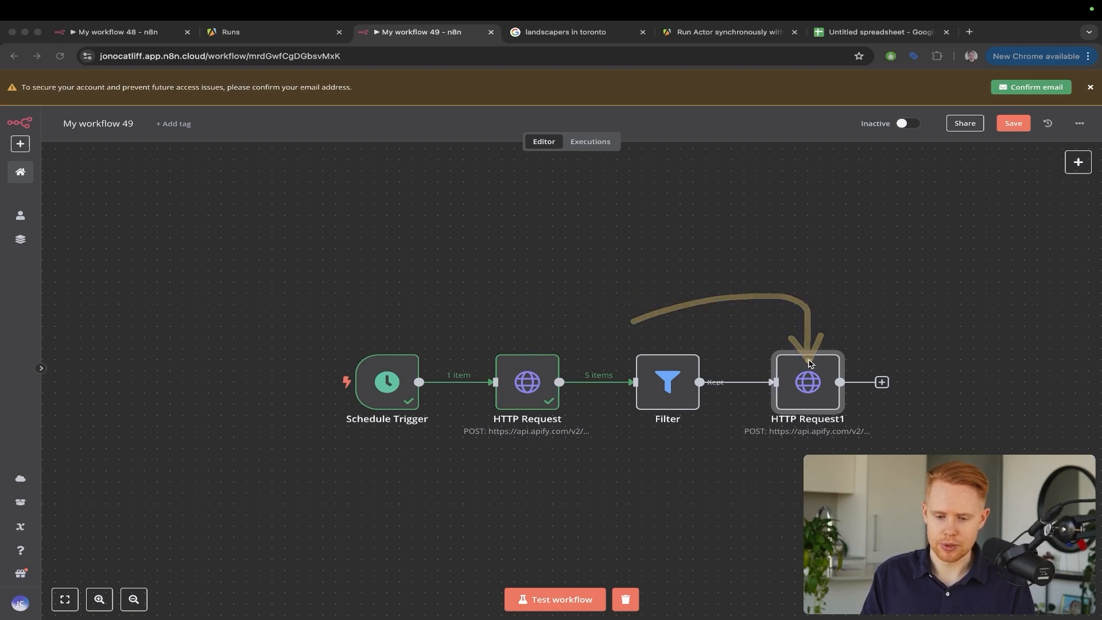
key(ctrl+Tab)
drag(312, 239, 71, 421)
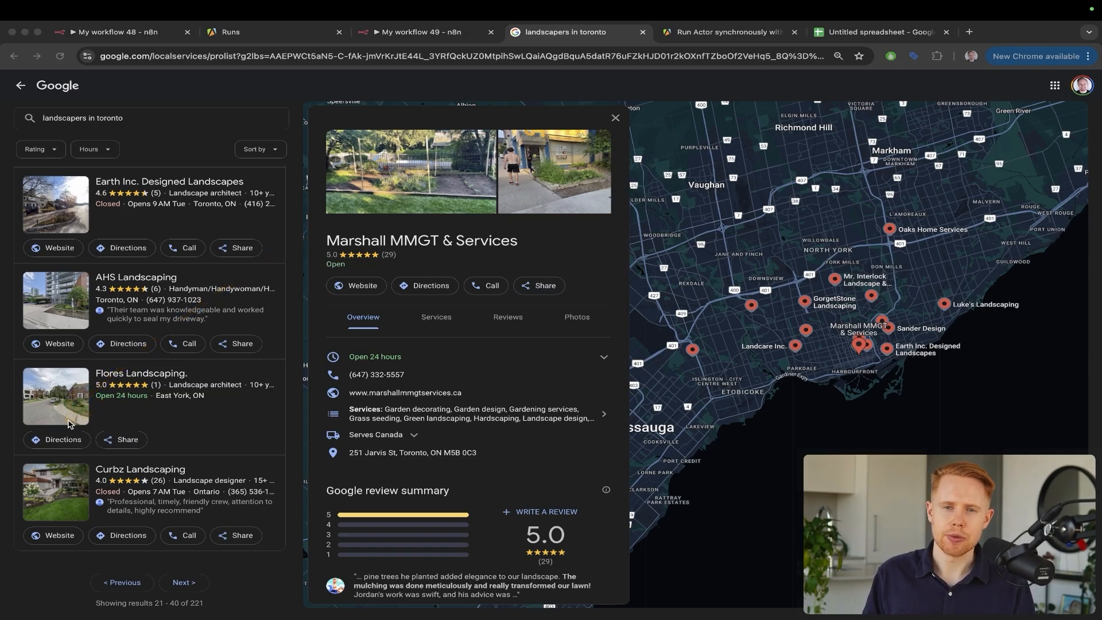
key(ctrl+shift+Tab)
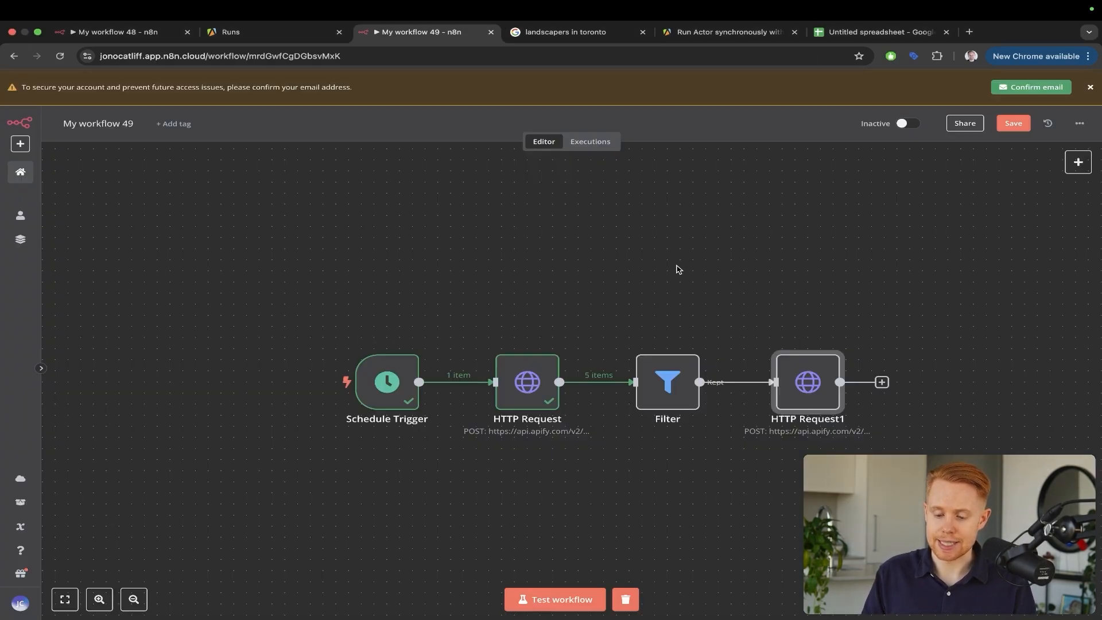
drag(807, 214, 656, 354)
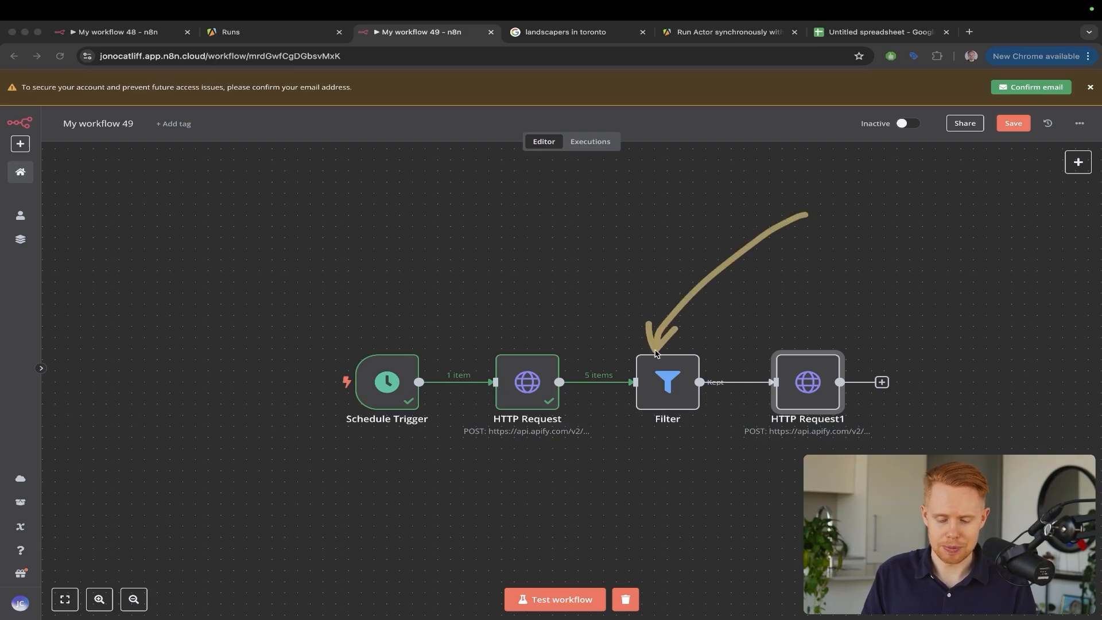
drag(675, 292, 799, 345)
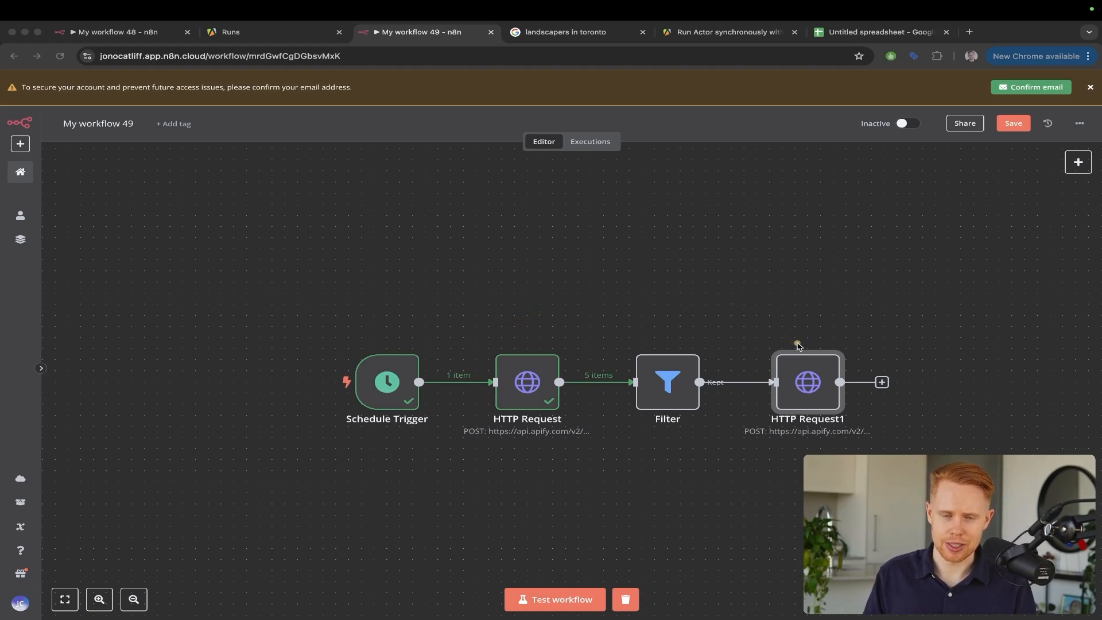
key(Escape)
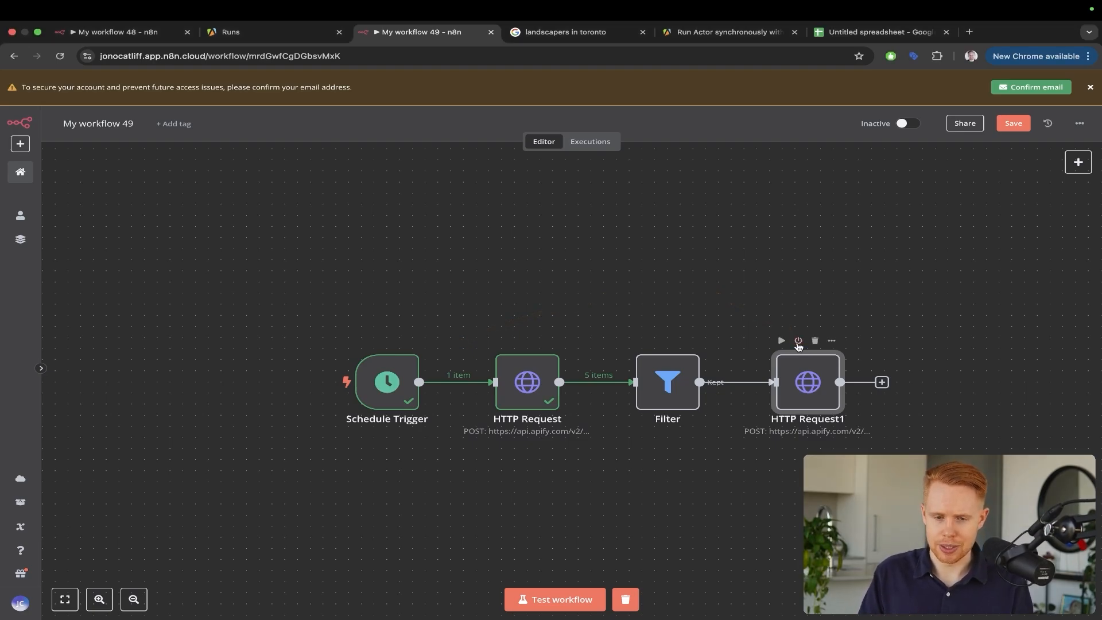
Open AHS Landscaping's Google listing and its website, actionhomeservices.ca, in a new tab
key(ctrl+shift+Tab)
key(ctrl+Tab)
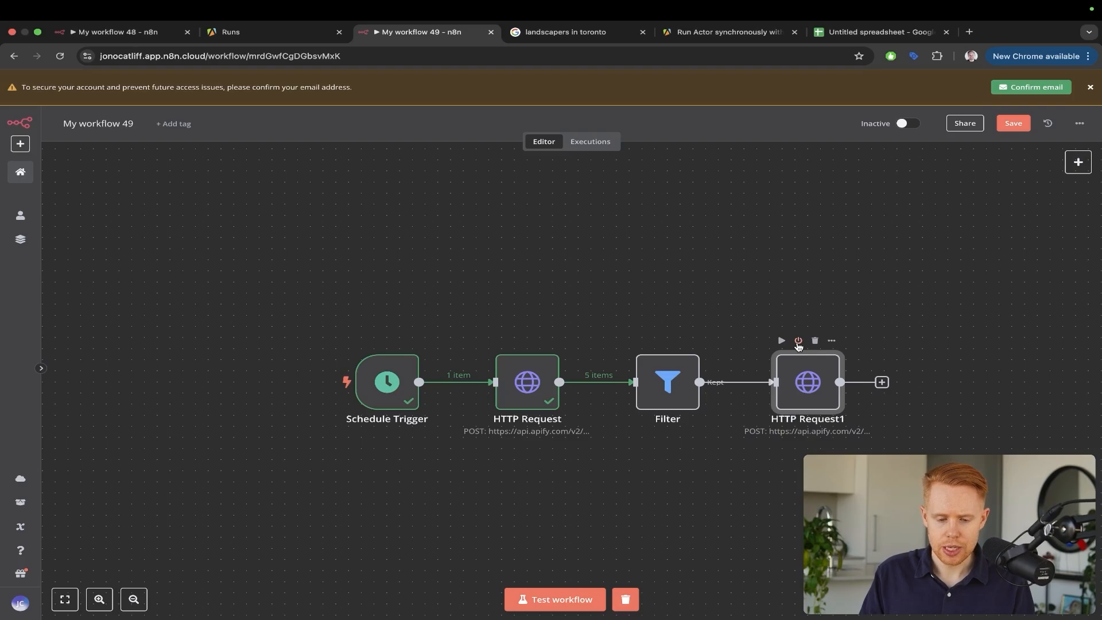
key(ctrl+Tab)
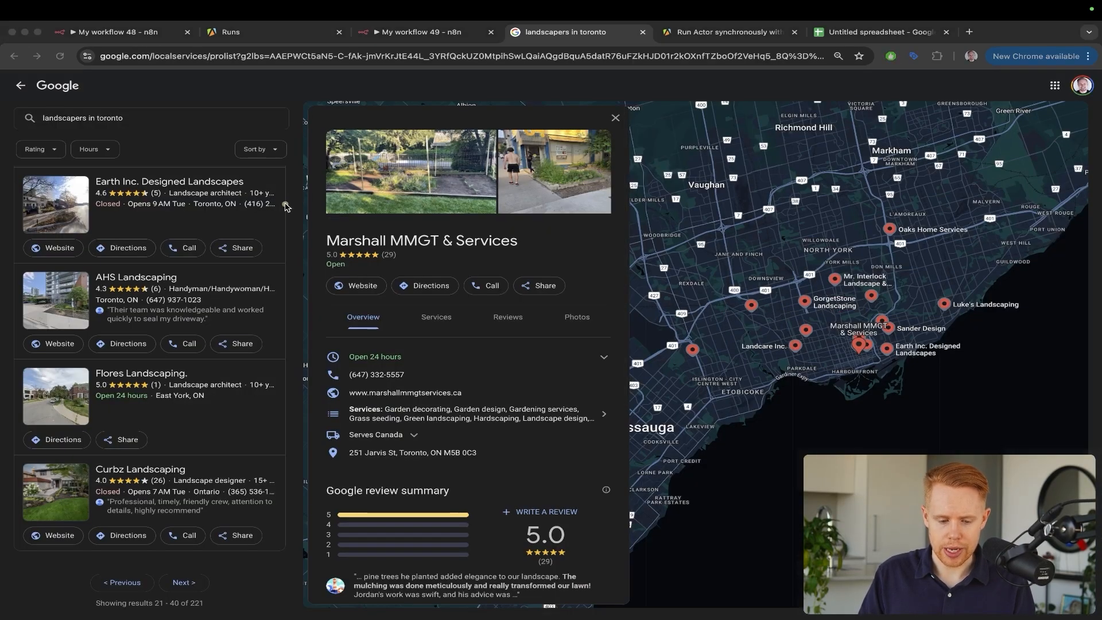
click(180, 304)
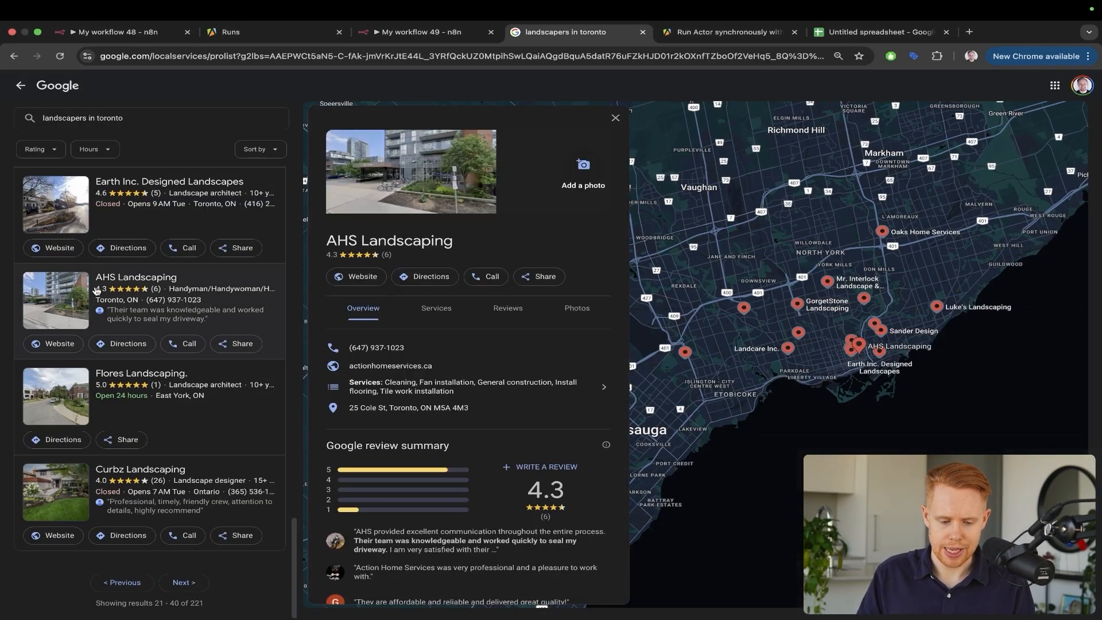
super+click(353, 275)
key(ctrl+Tab)
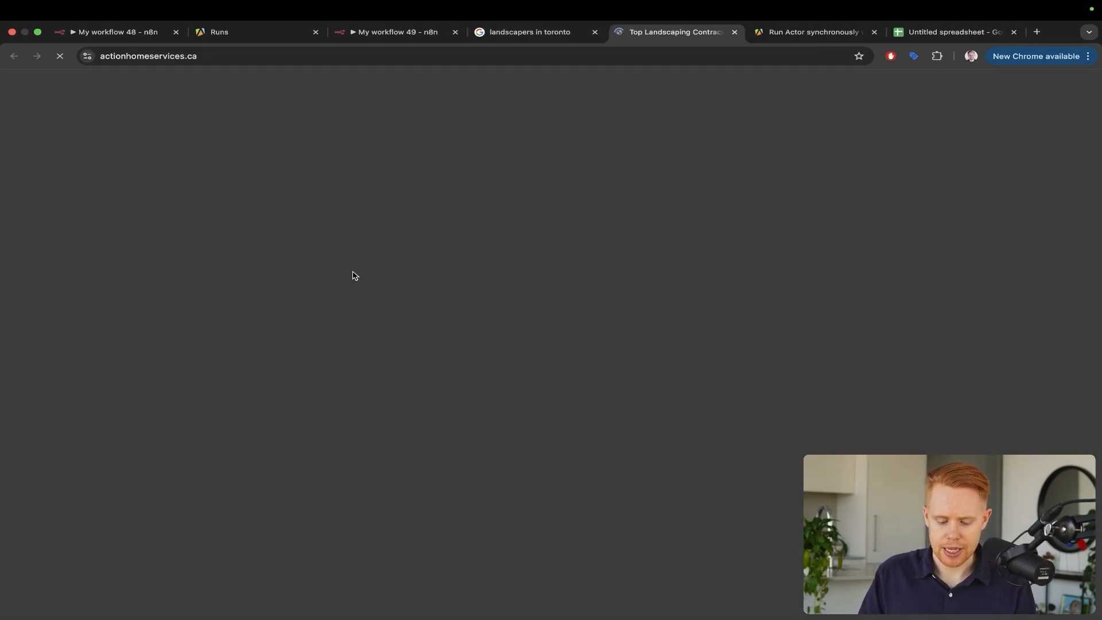
Search the Action Home Services homepage for '@' to find an email address
key(super+f)
text(@)
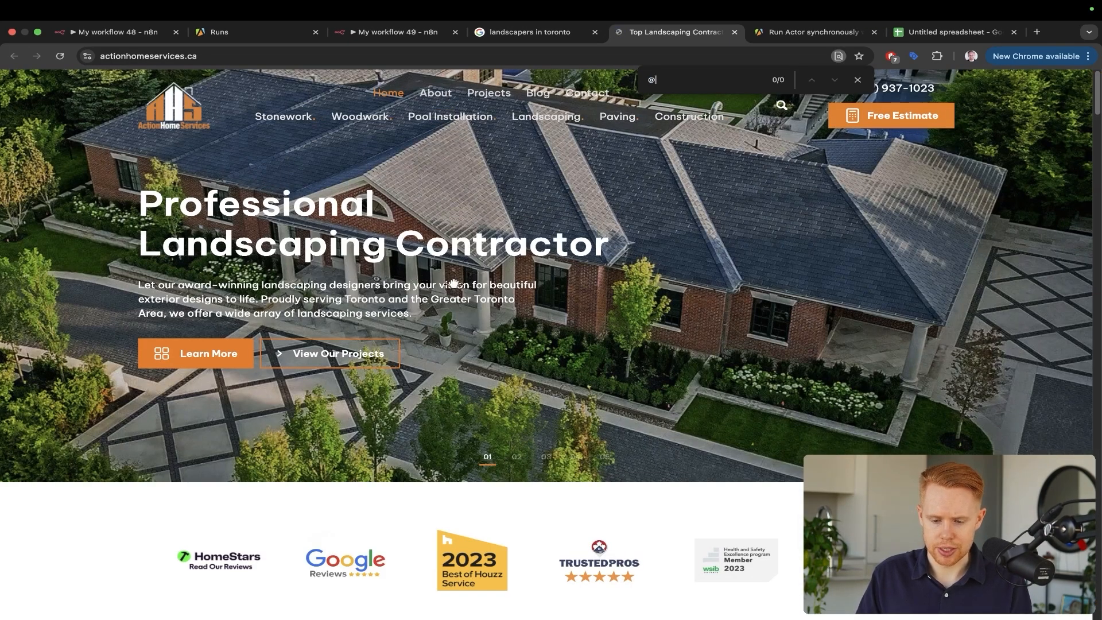
scroll(585, 327, down, 15)
scroll(593, 332, down, 20)
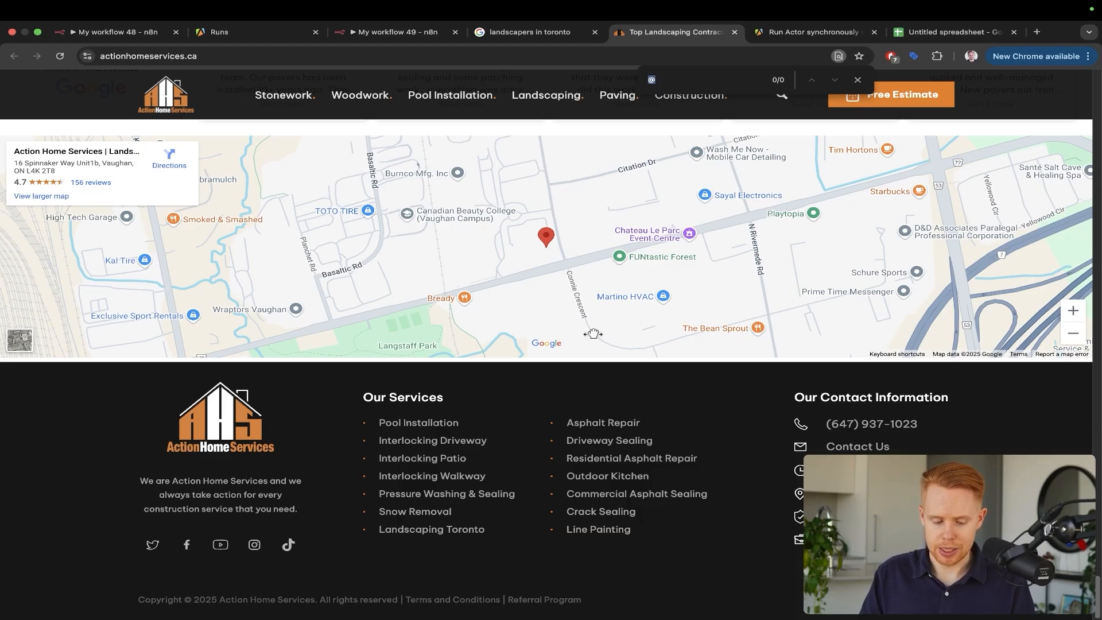
scroll(593, 334, up, 20)
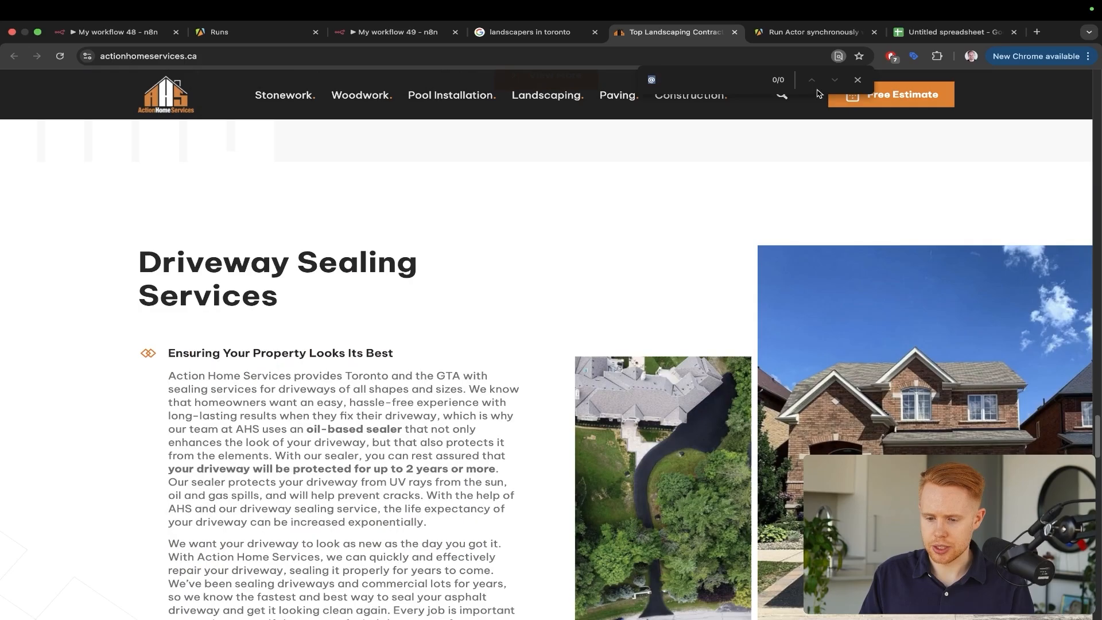
Close the find bar and open the site's Contact Us page from the footer
click(857, 80)
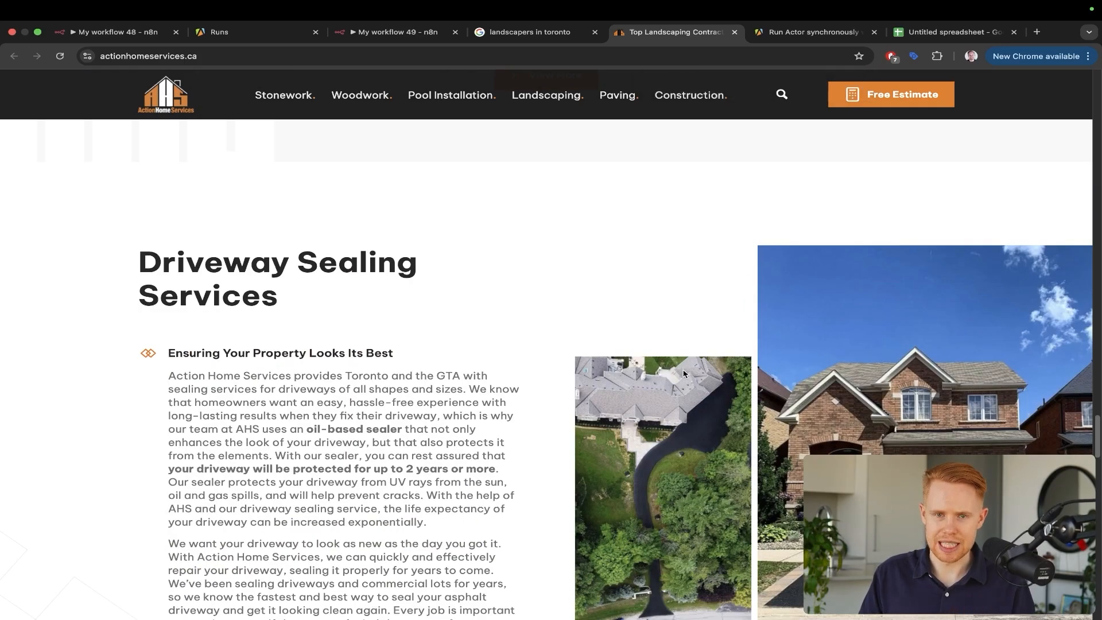
scroll(683, 373, down, 20)
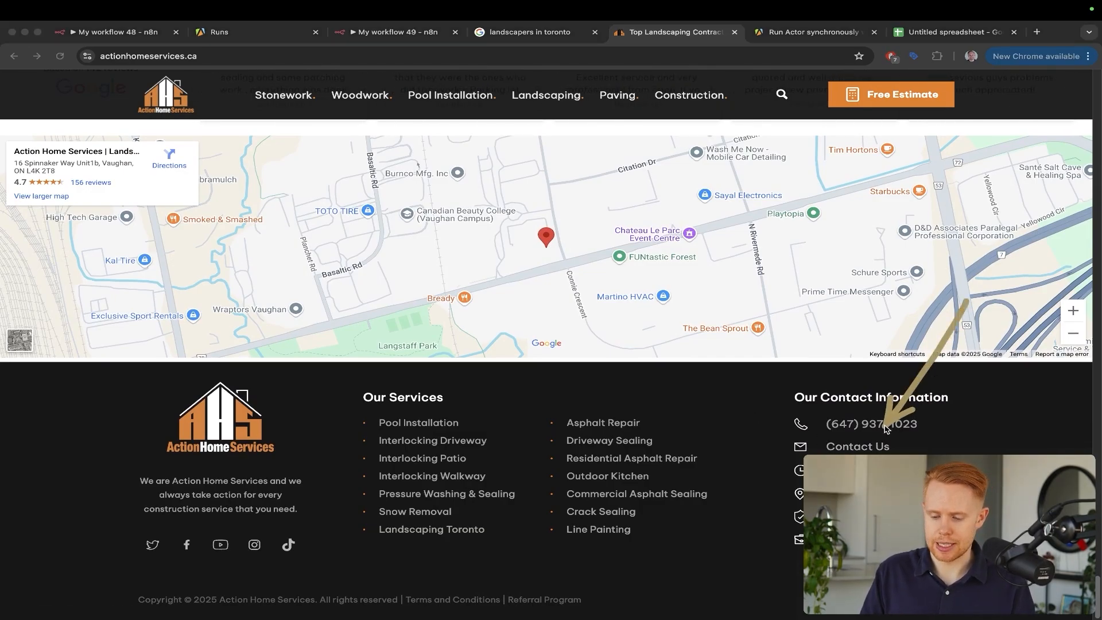
click(871, 448)
click(871, 447)
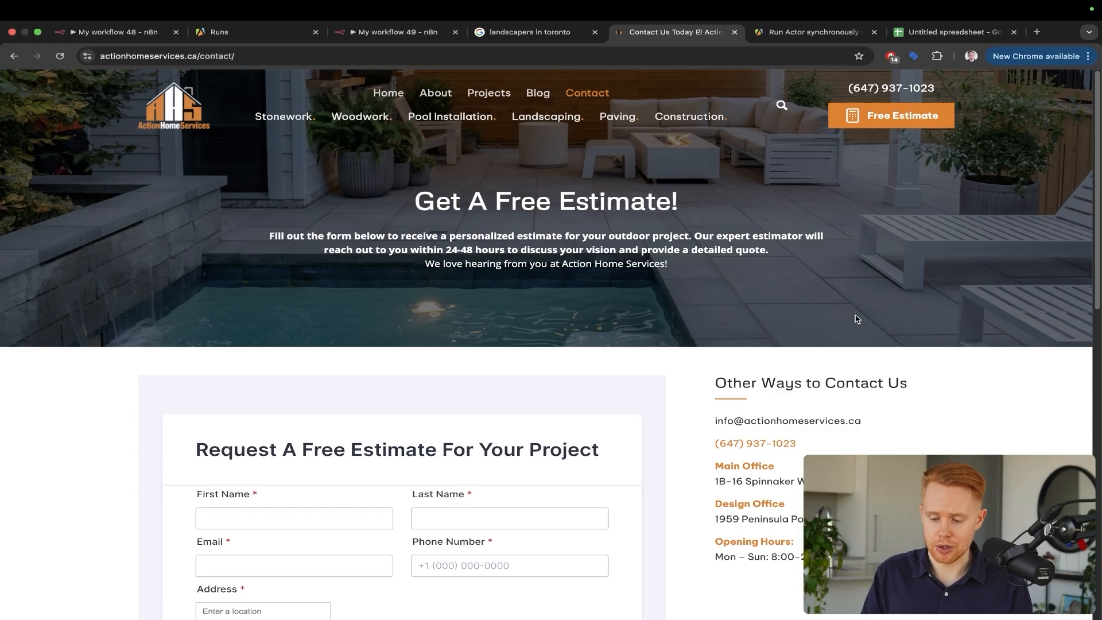
Highlight the info email under Other Ways to Contact Us, then return to the homepage
drag(879, 305, 794, 421)
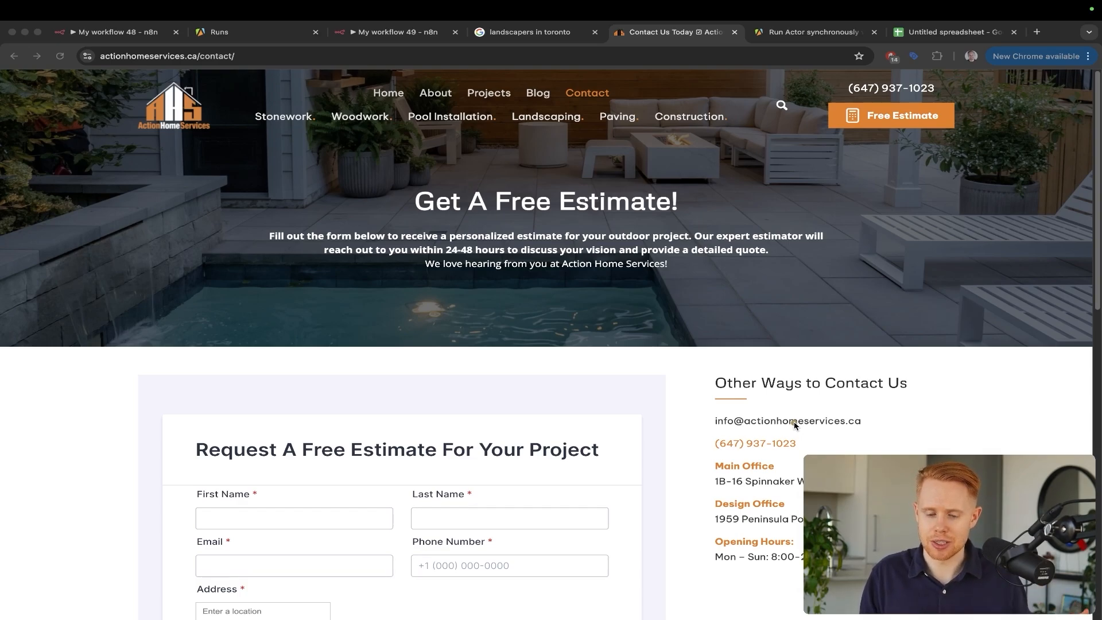
click(795, 425)
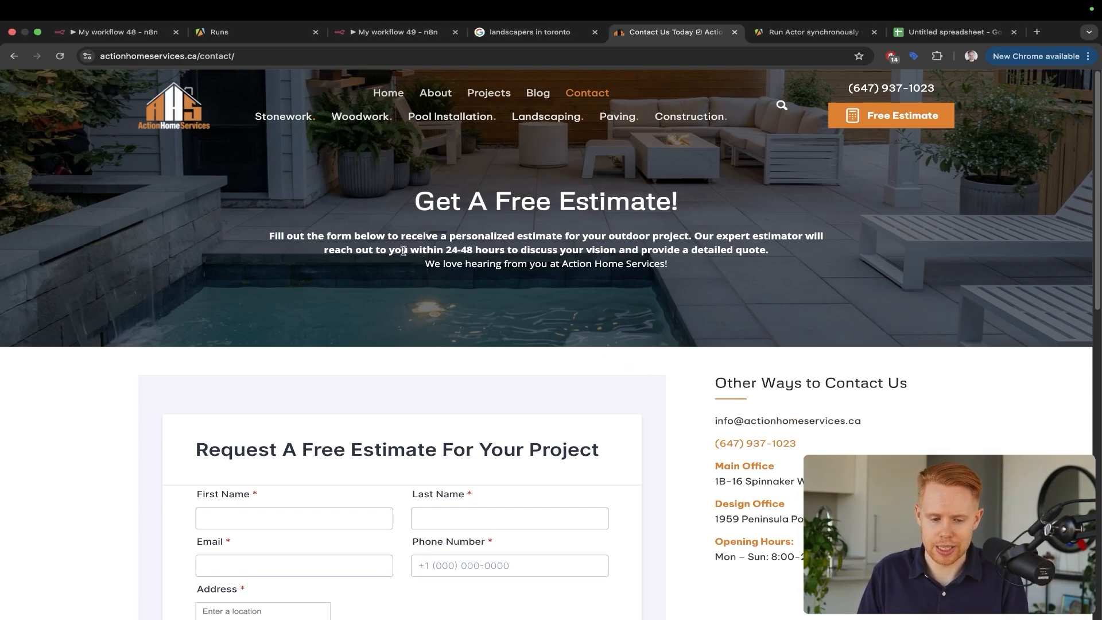
click(190, 119)
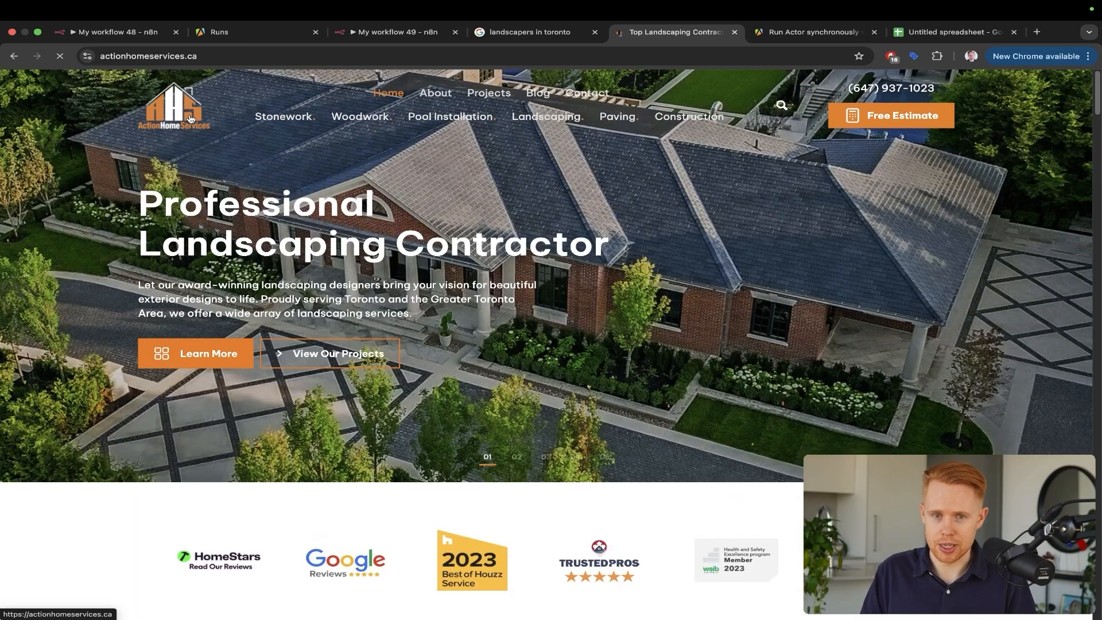
Glance at the Toronto landscaper results on Google, then go back to the Action Home Services site
click(538, 32)
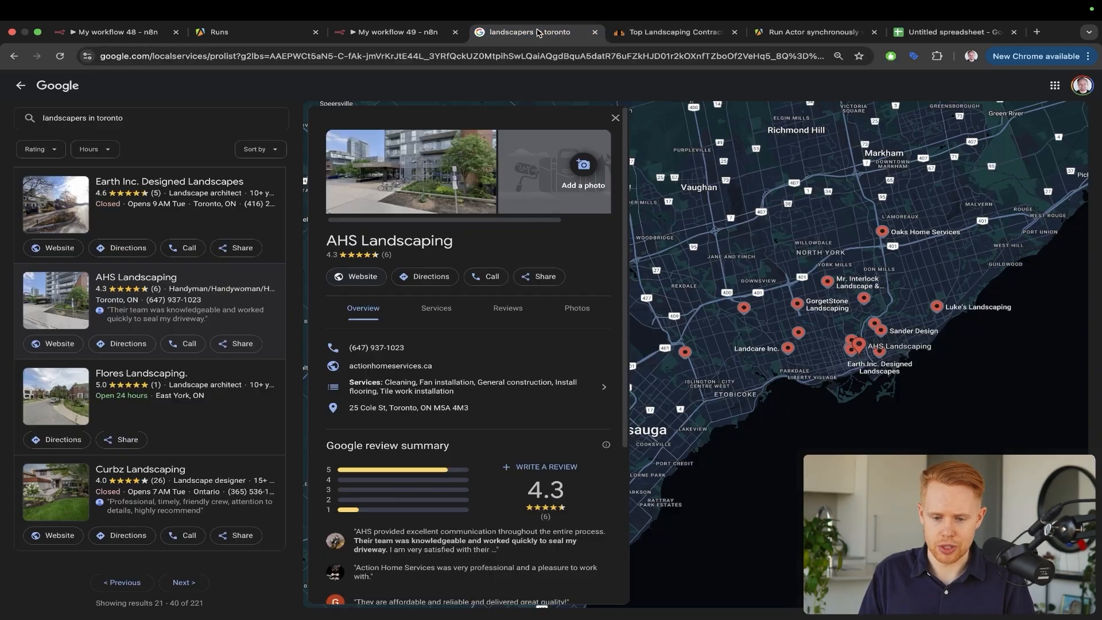
scroll(195, 301, up, 10)
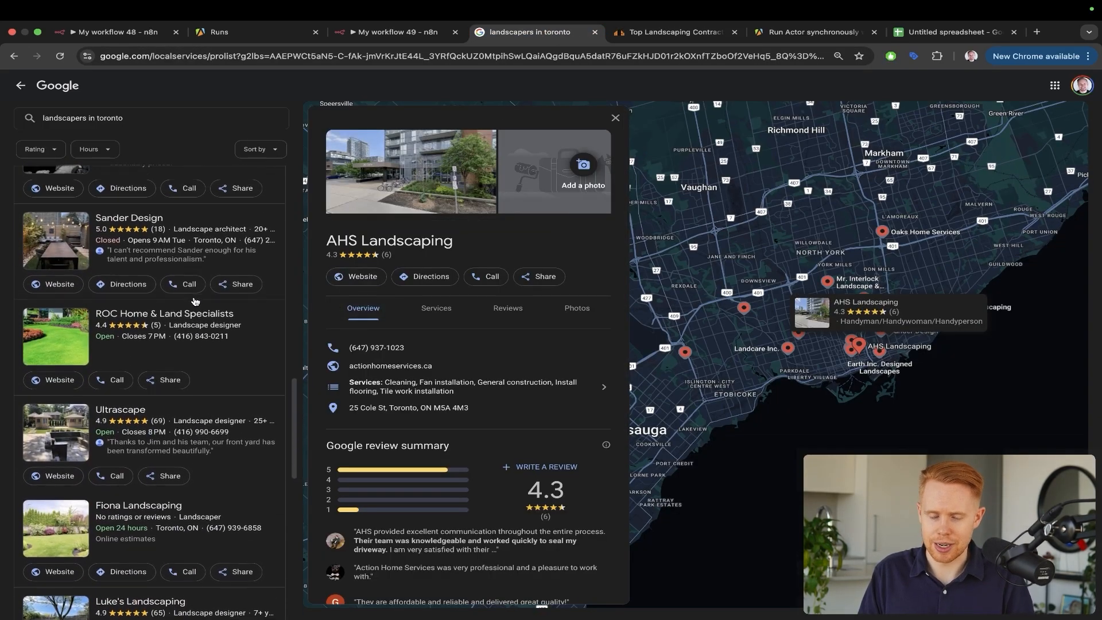
scroll(195, 301, up, 5)
key(ctrl+Tab)
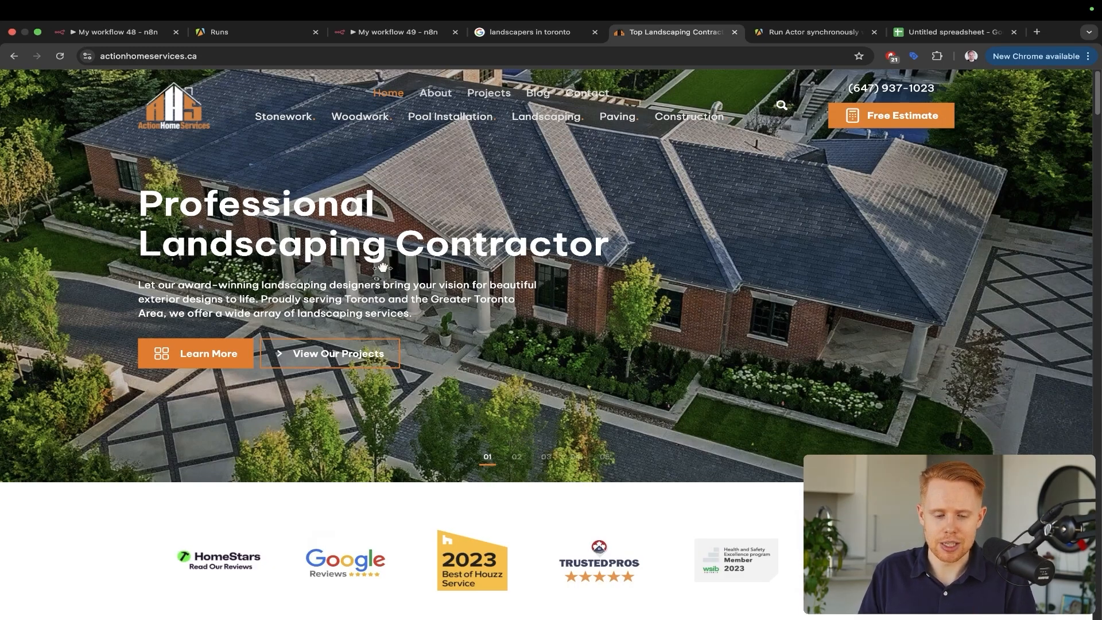
Browse the site's services and open the Asphalt Repair service page
scroll(383, 268, down, 20)
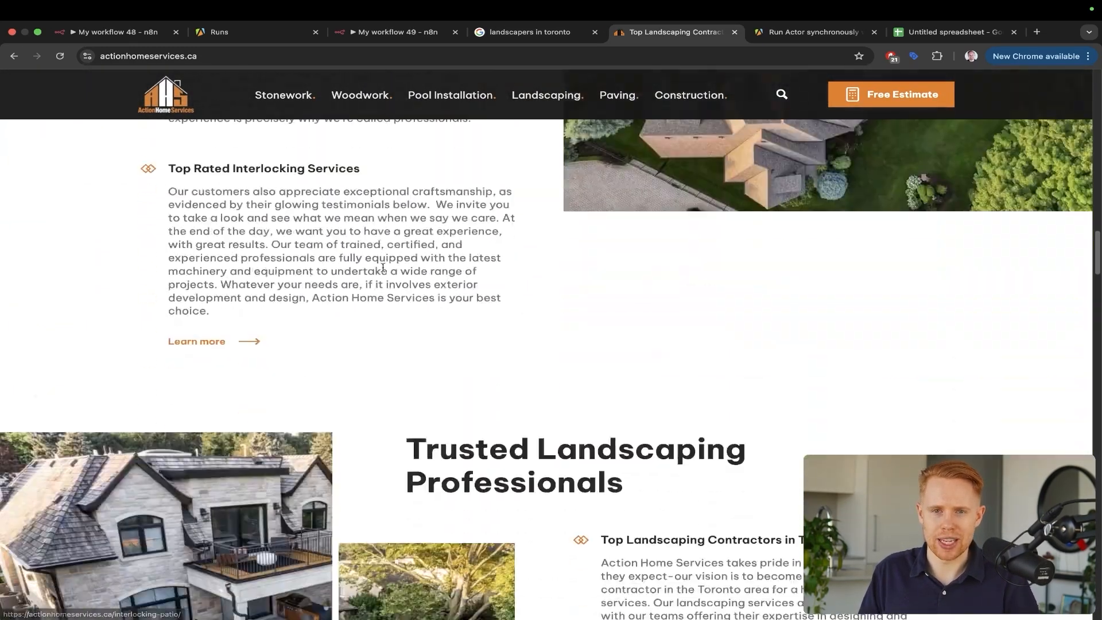
scroll(383, 270, down, 20)
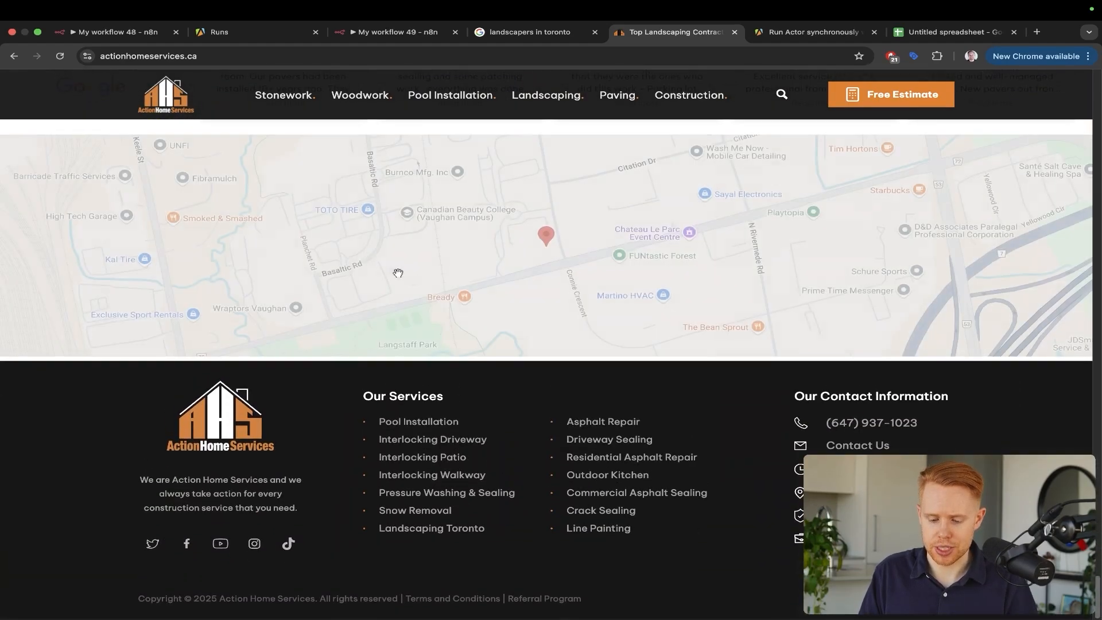
click(601, 426)
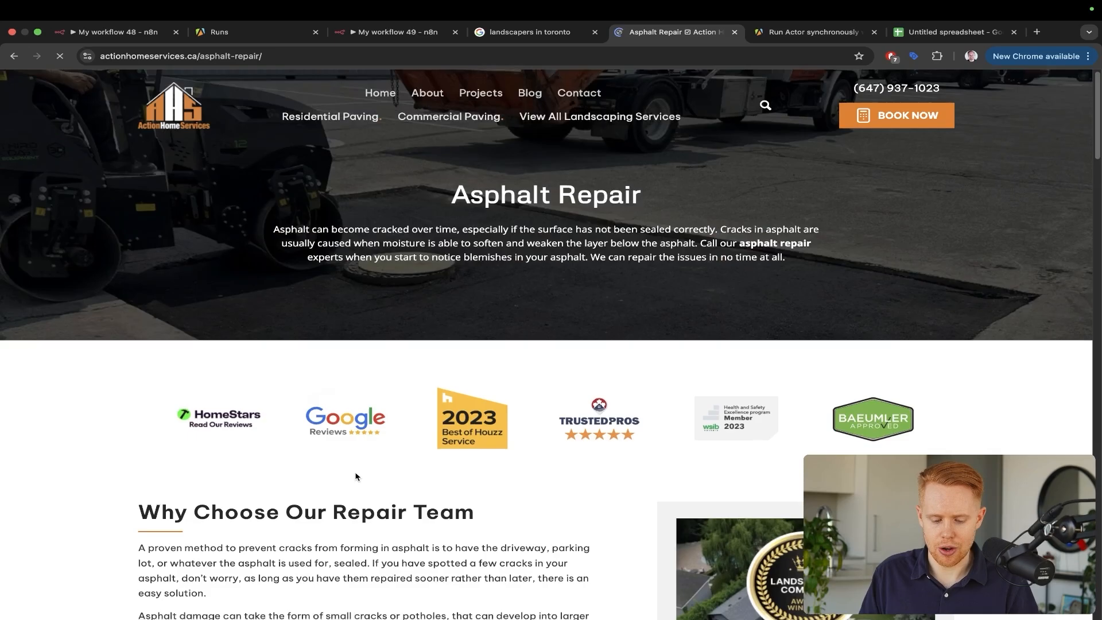
scroll(355, 477, down, 20)
scroll(356, 477, down, 10)
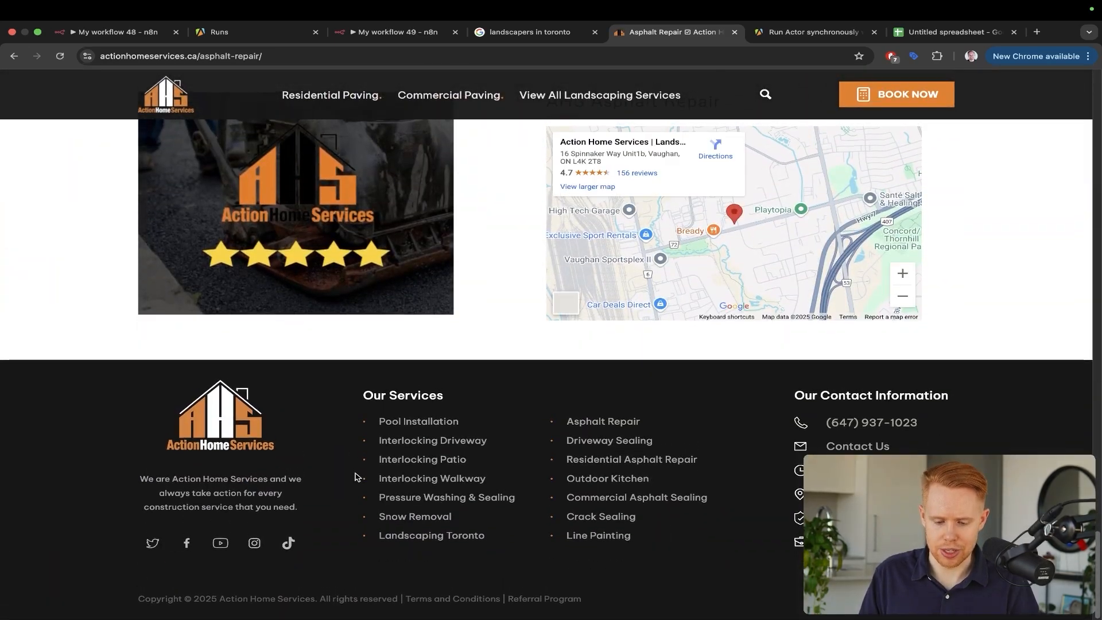
scroll(485, 396, up, 8)
Open the Kitchener interlocking page, close that tab, and return to the My workflow 49 canvas
click(576, 314)
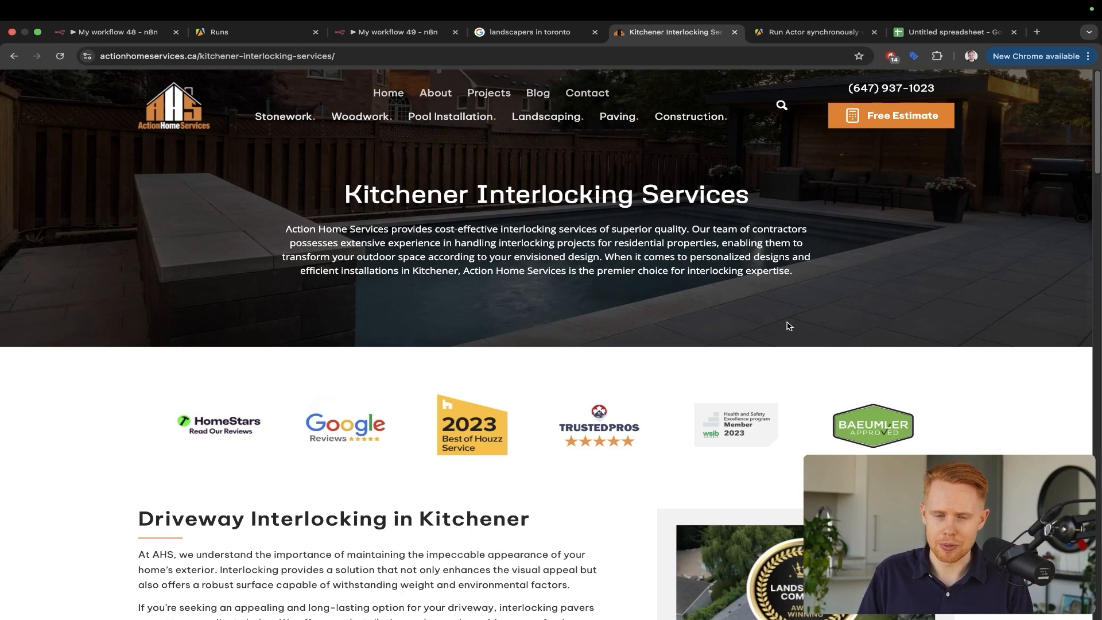
key(super+w)
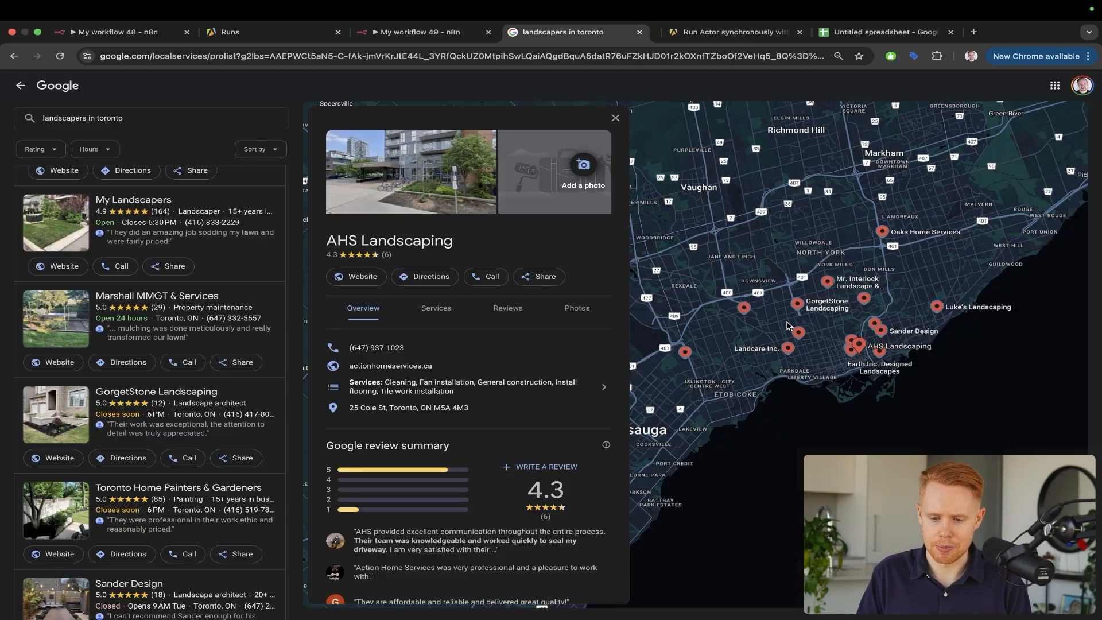
key(super+3)
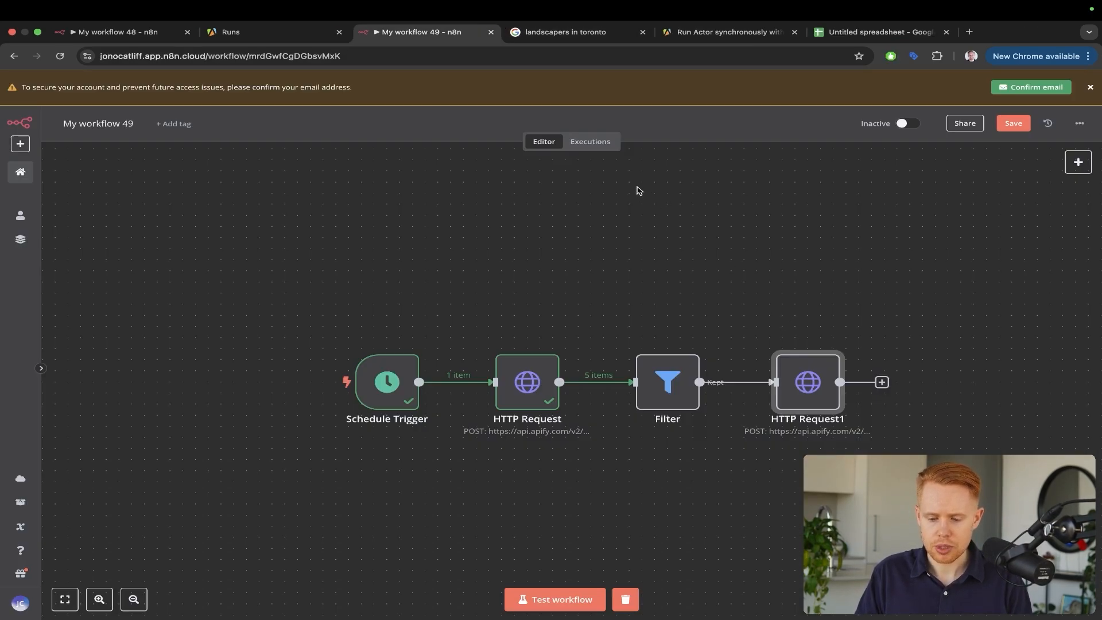
mouse_move(641, 205)
mouse_down()
mouse_move(843, 334)
mouse_move(820, 354)
mouse_up()
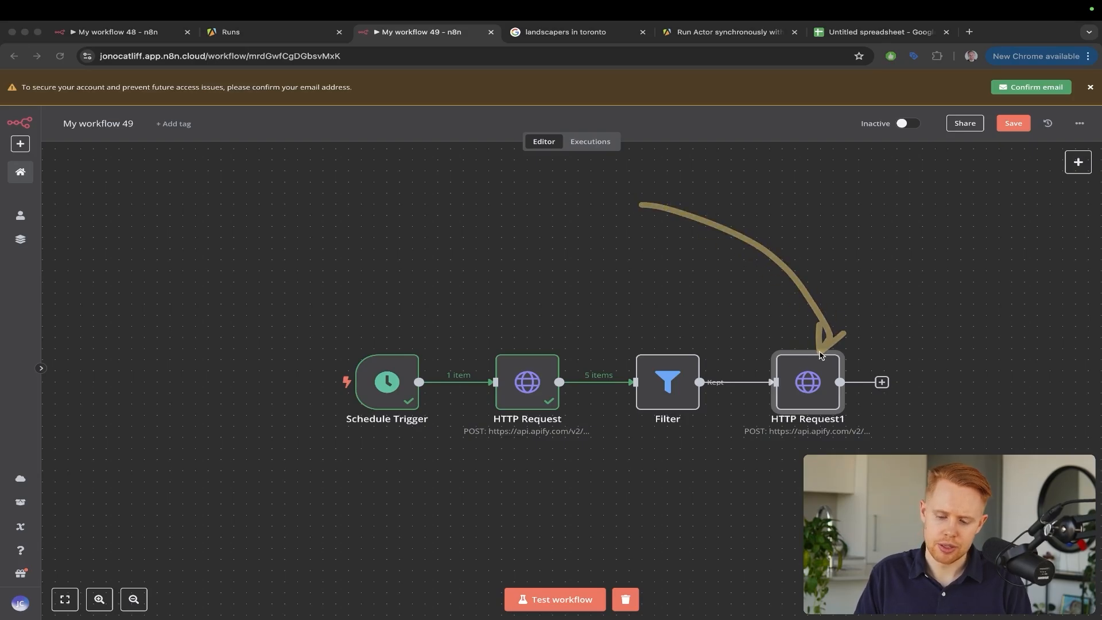
Search the Apify Store for 'google maps email' actors
key(super+2)
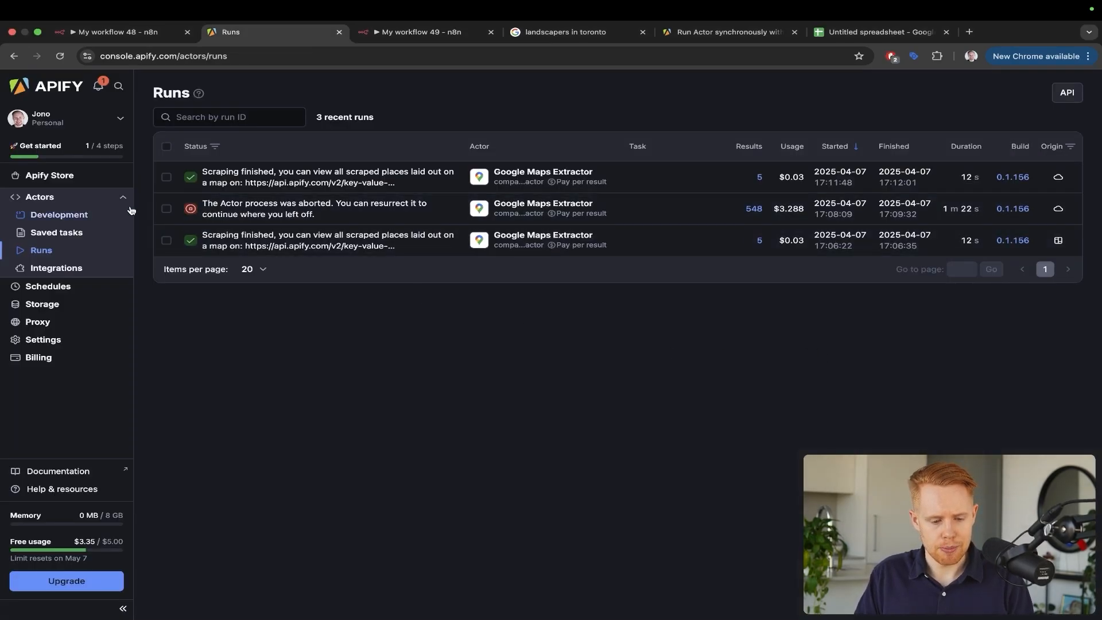
click(56, 173)
click(493, 165)
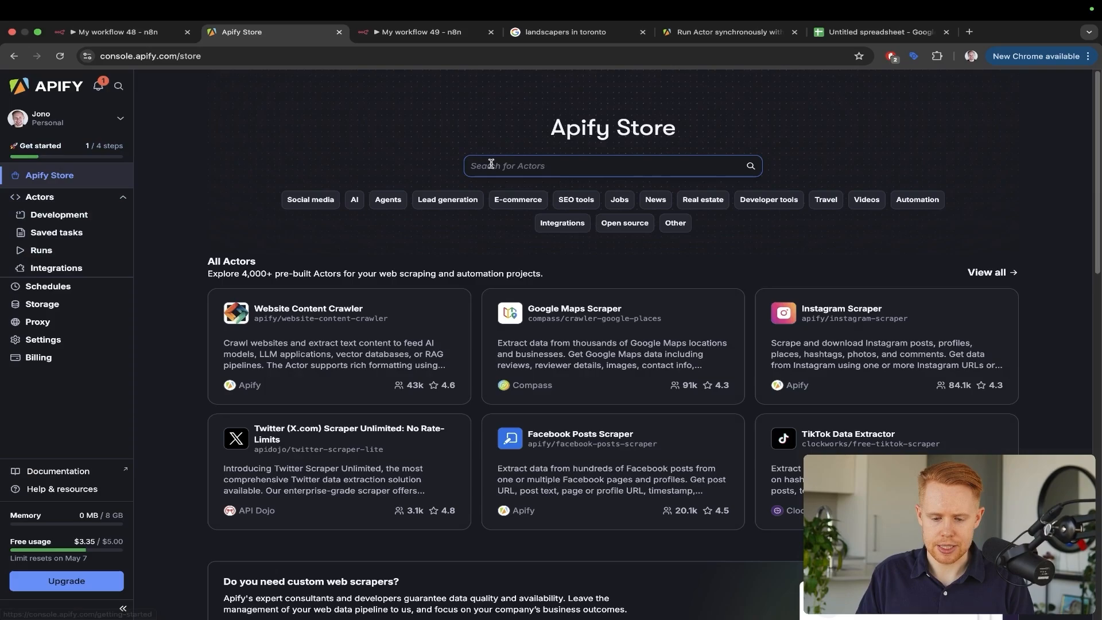
text(google m)
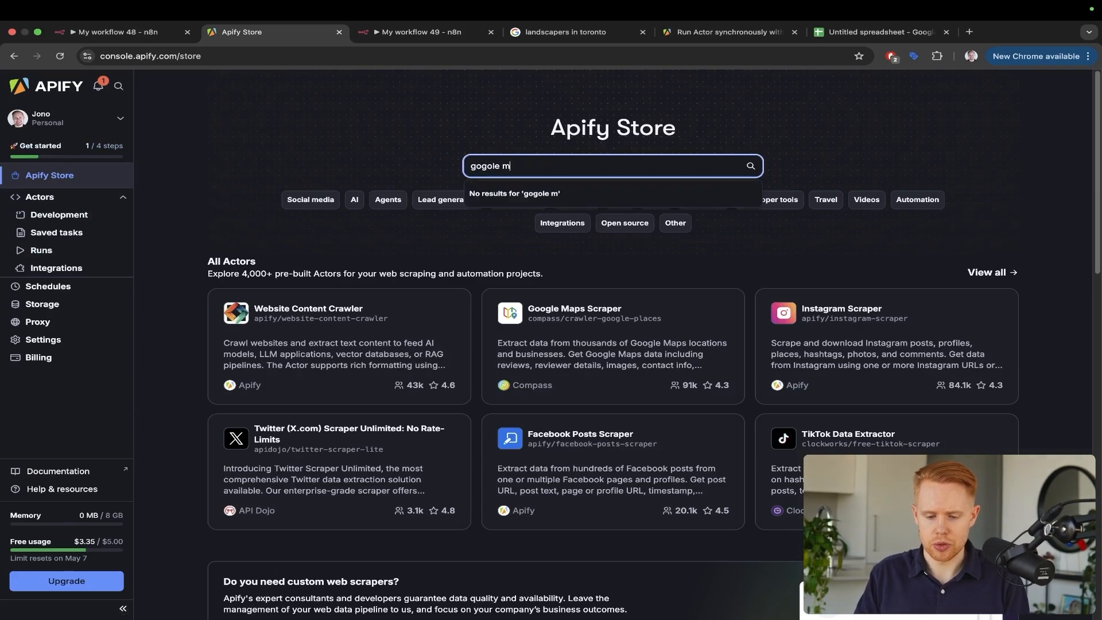
text(aps email)
key(Return)
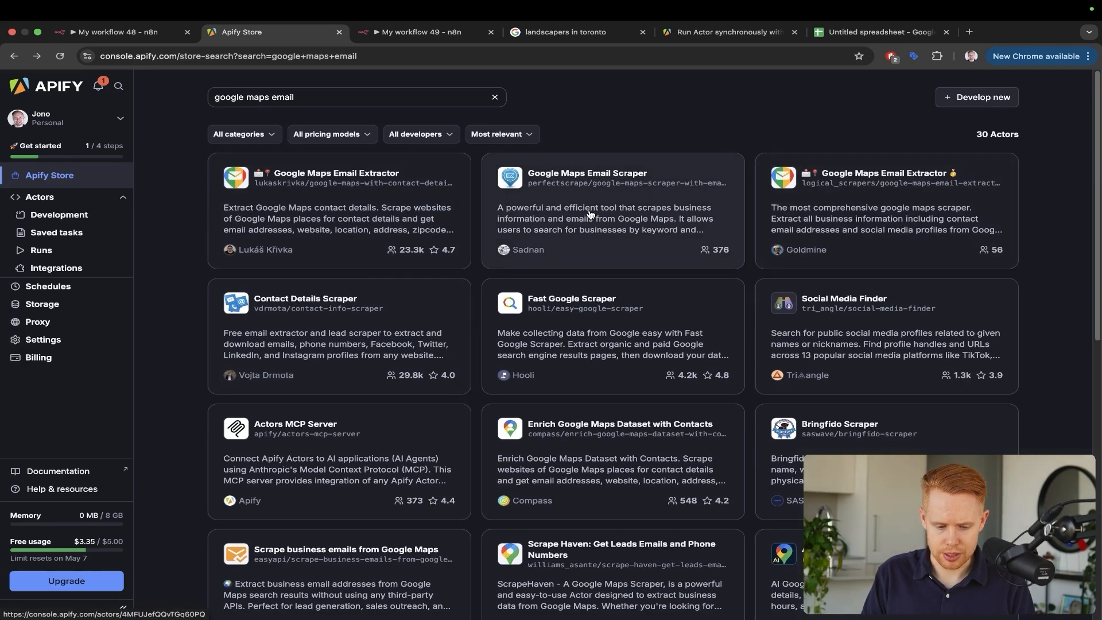
Open the Contact Details Scraper actor page and highlight its title
click(346, 348)
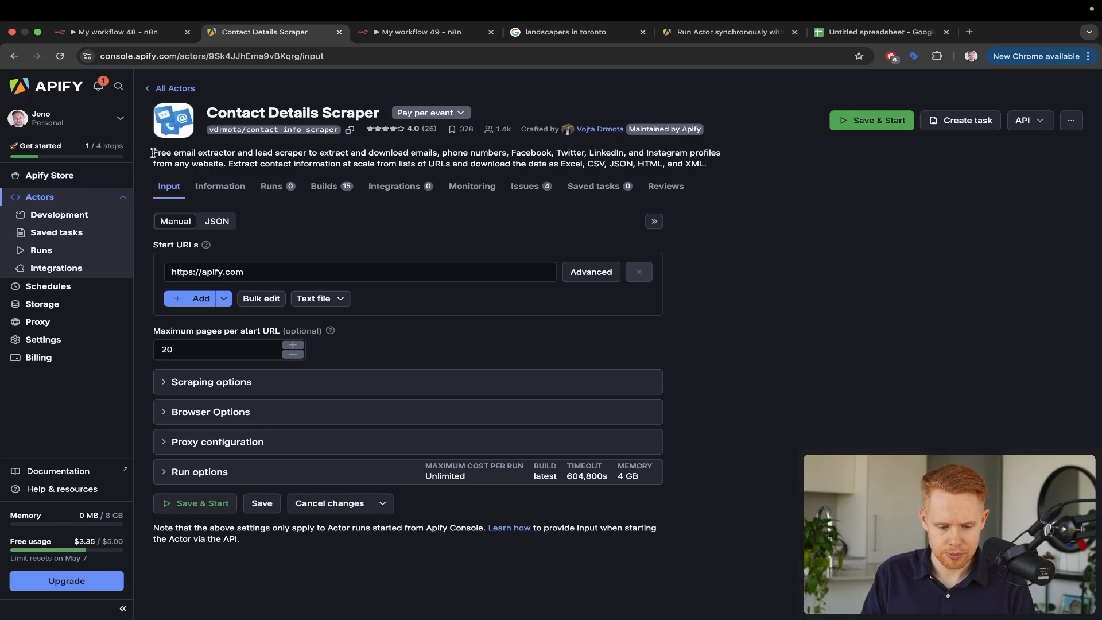
drag(570, 322, 316, 126)
key(Escape)
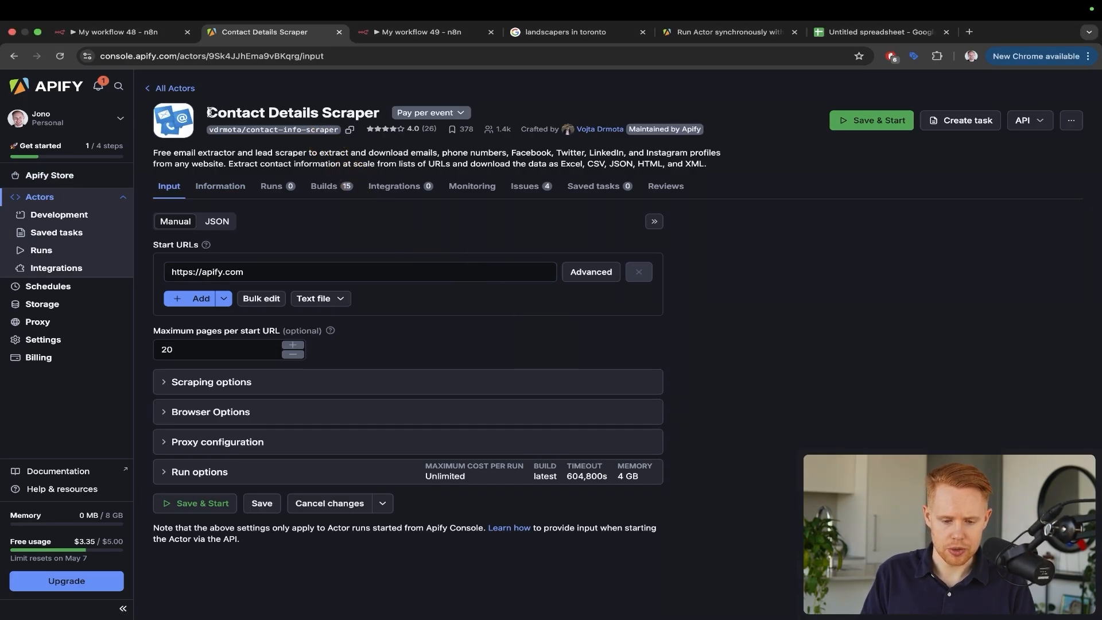
drag(206, 112, 474, 99)
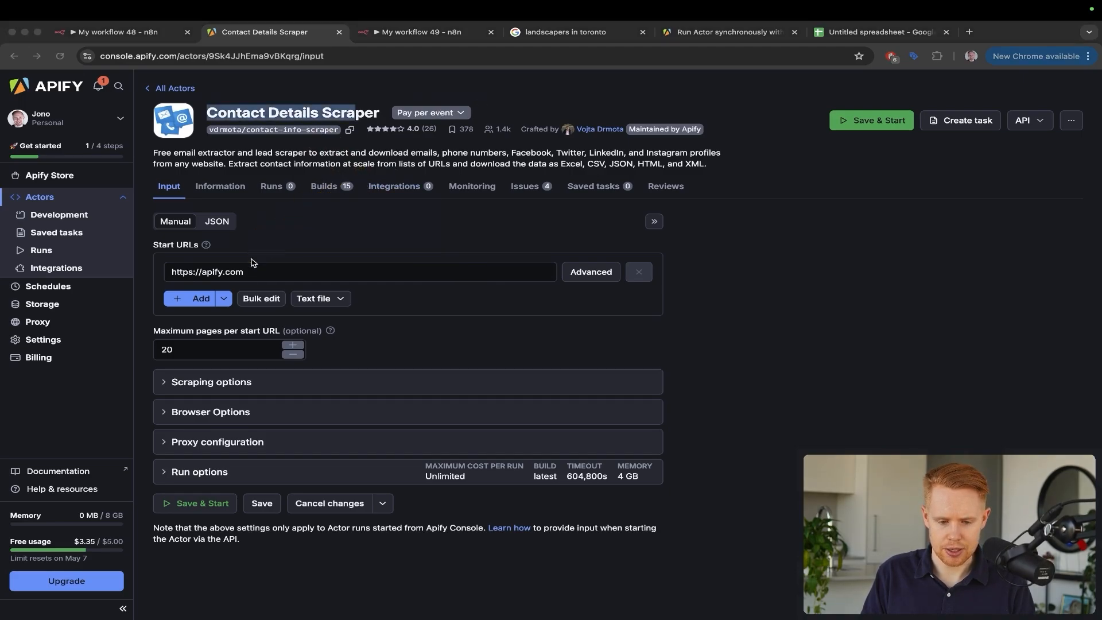
Back in the n8n workflow, select the nodes and save with Ctrl+S
key(ctrl+Tab)
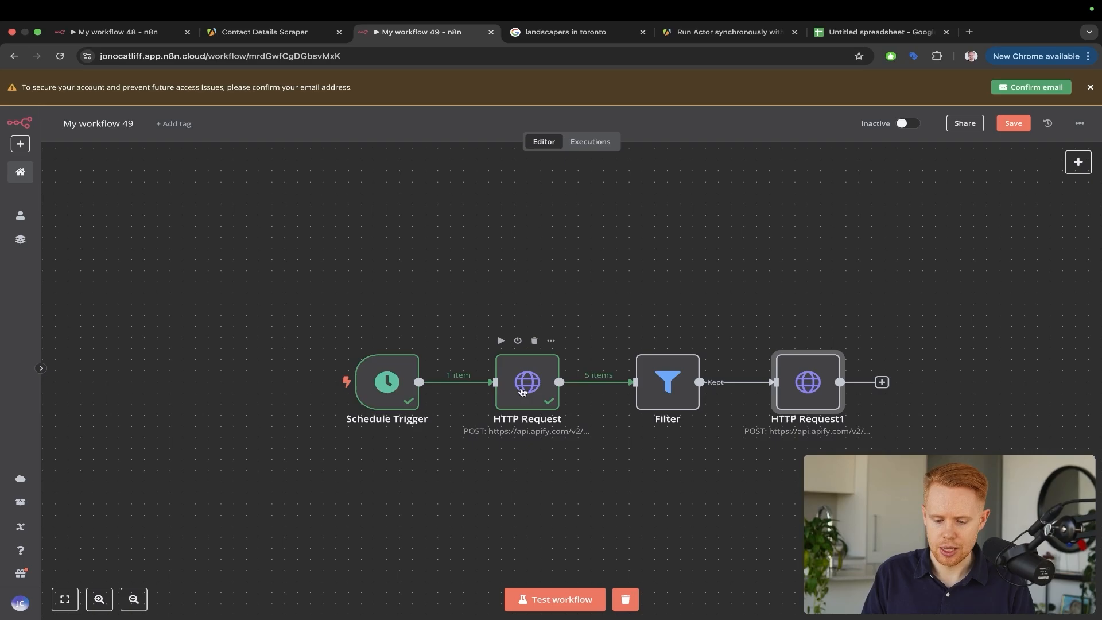
key(ctrl+a)
drag(500, 237, 585, 357)
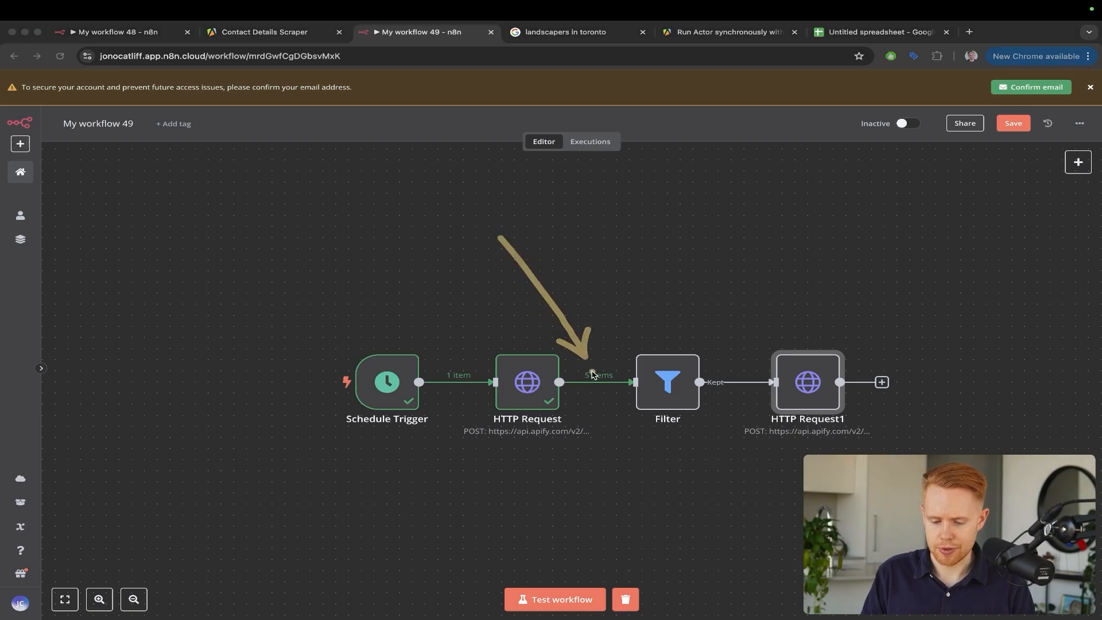
key(ctrl+s)
Inspect HTTP Request's output and highlight the website URL field
double_click(526, 382)
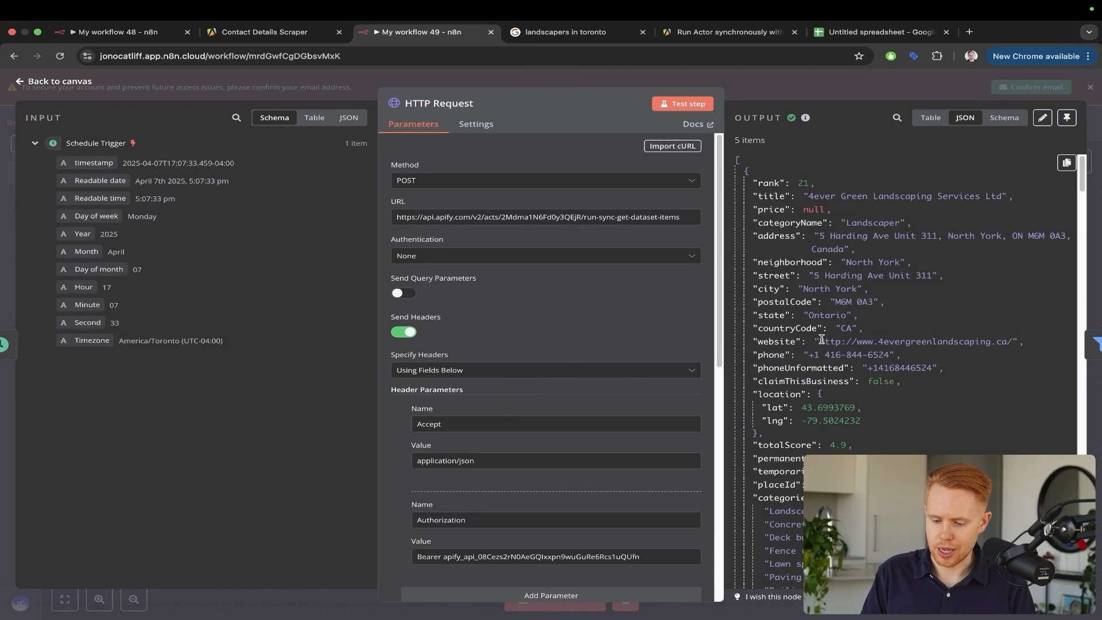
drag(822, 339, 1007, 339)
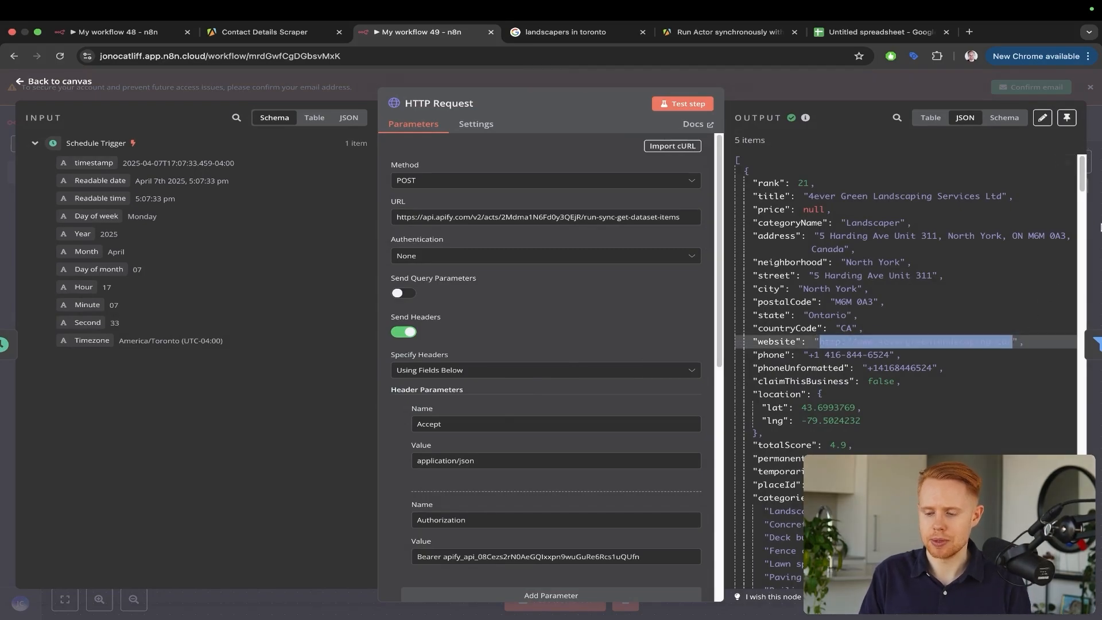
click(1098, 227)
Copy the Contact Details Scraper's actor ID from its Apify page address
key(ctrl+shift+Tab)
click(374, 275)
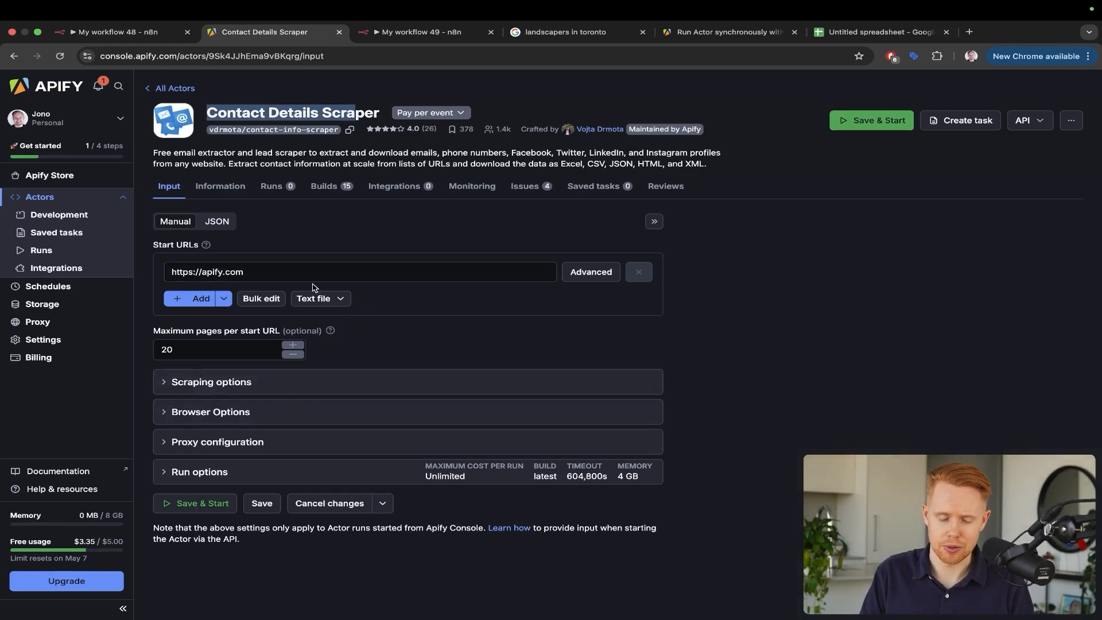
click(271, 52)
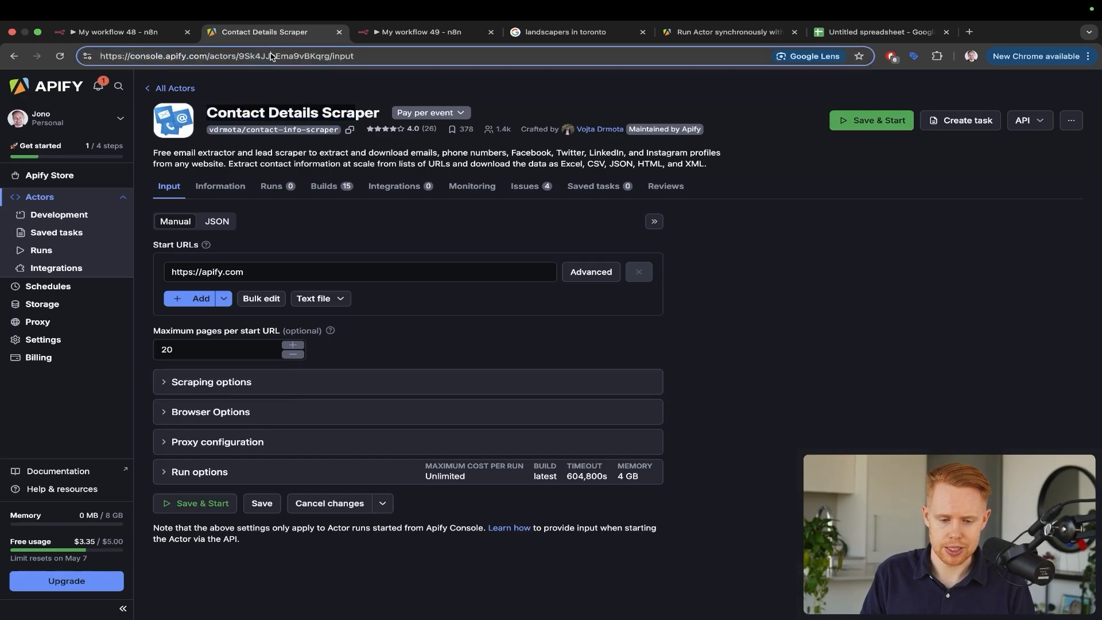
double_click(271, 53)
key(super+c)
key(ctrl+Tab)
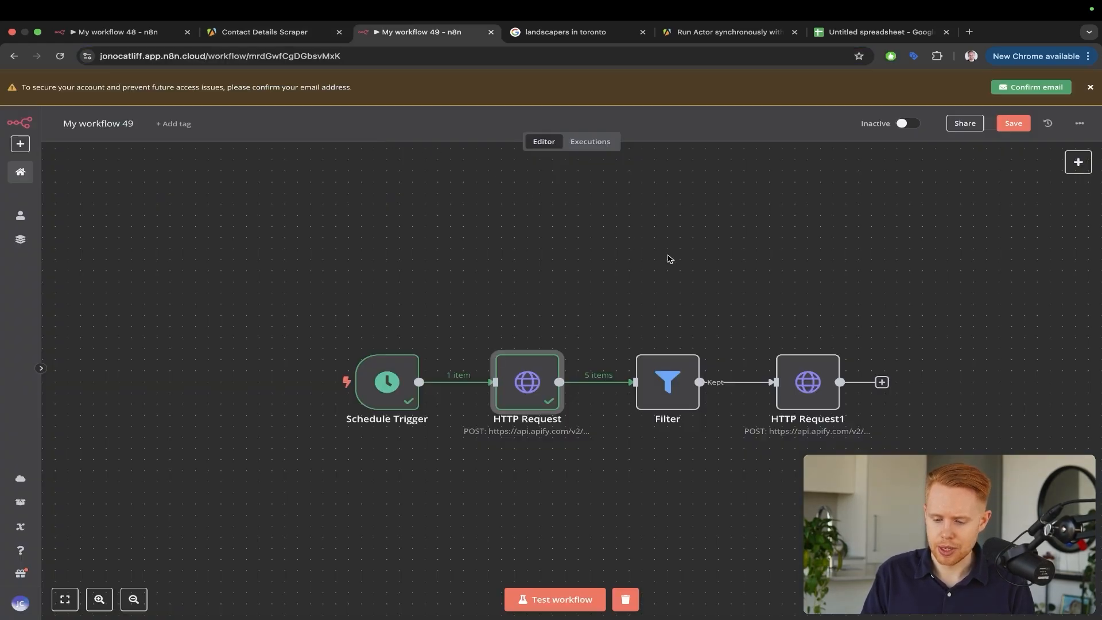
Replace the old actor ID in HTTP Request1's URL with 9Sk4JJhEma9vBKqrg
click(817, 378)
double_click(816, 378)
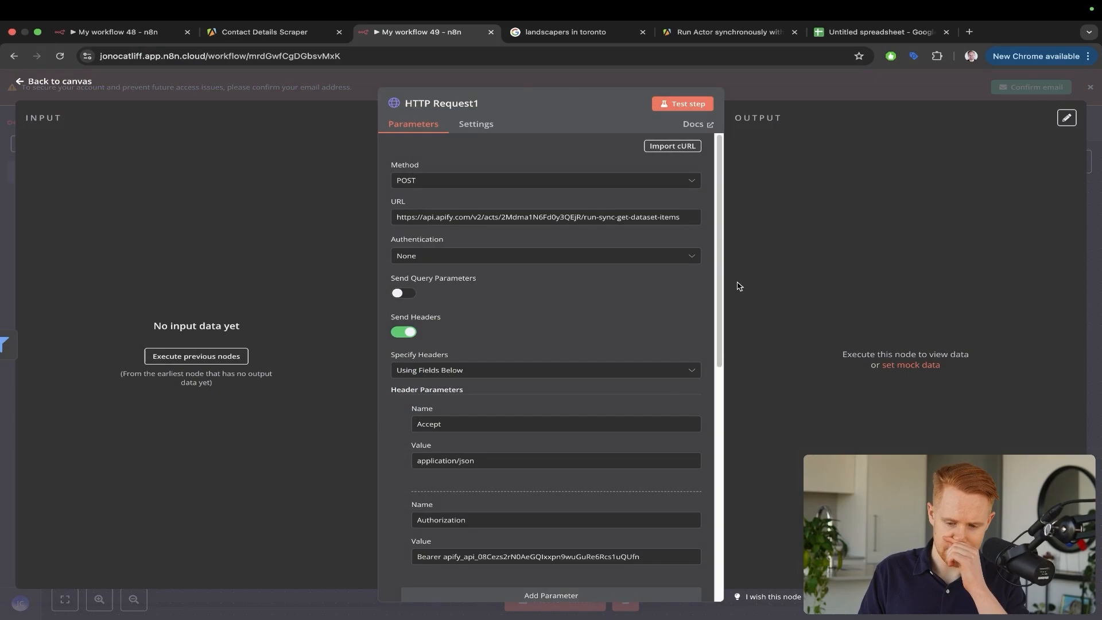
double_click(530, 216)
key(BackSpace)
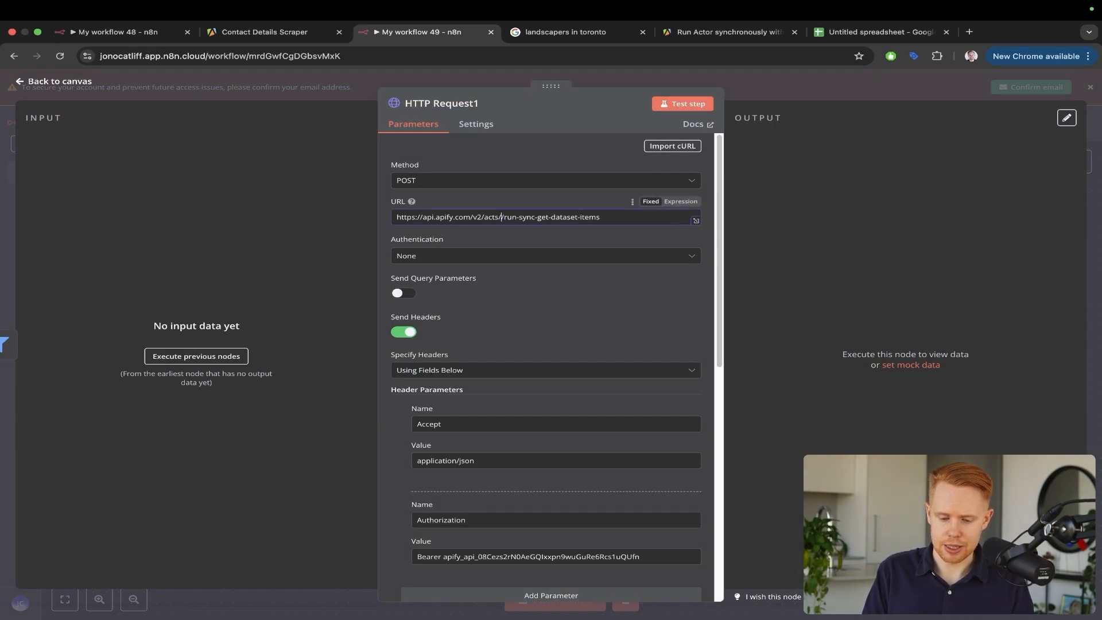
key(super+v)
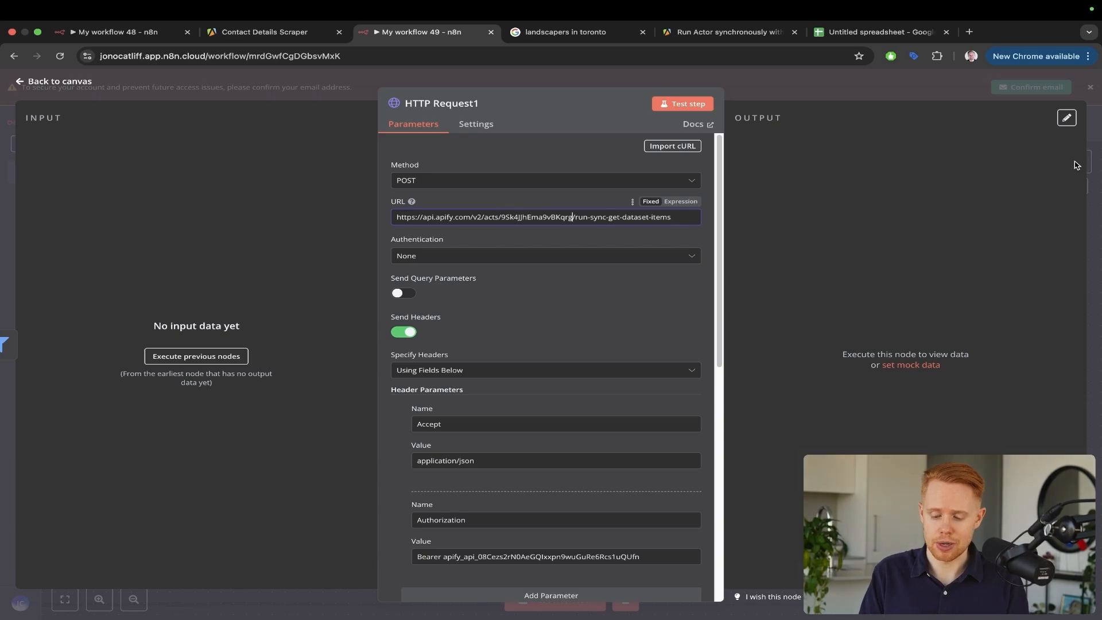
Compare with the scraper's Apify page, then scroll HTTP Request1 down to its JSON body
key(ctrl+shift+Tab)
key(ctrl+a)
mouse_move(691, 285)
mouse_down()
mouse_move(578, 279)
mouse_move(322, 146)
mouse_move(316, 130)
mouse_up()
key(Escape)
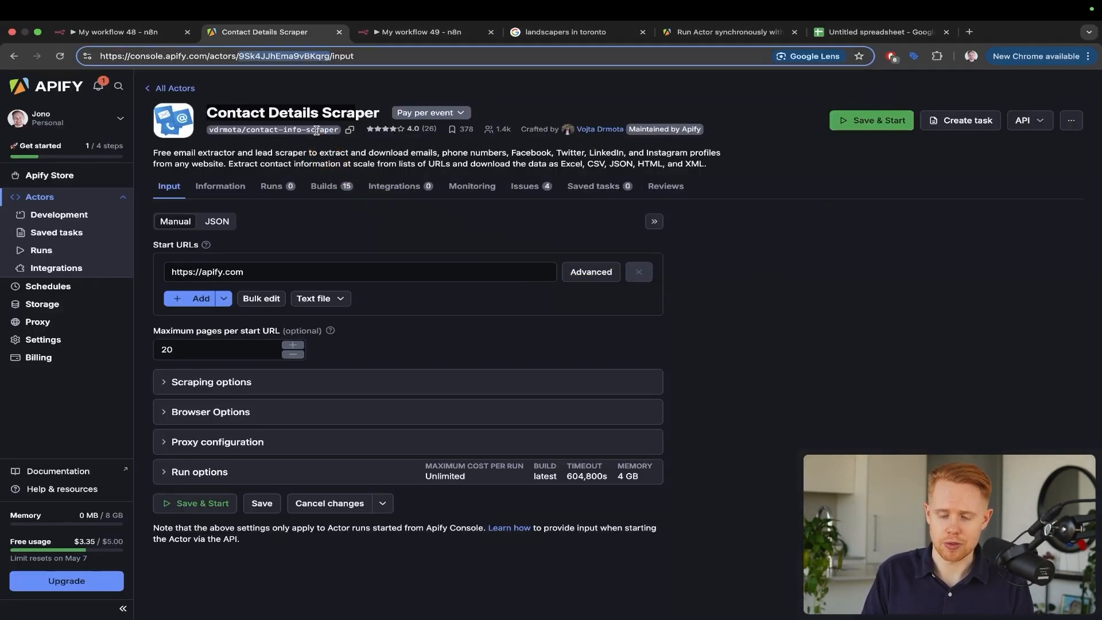
key(ctrl+Tab)
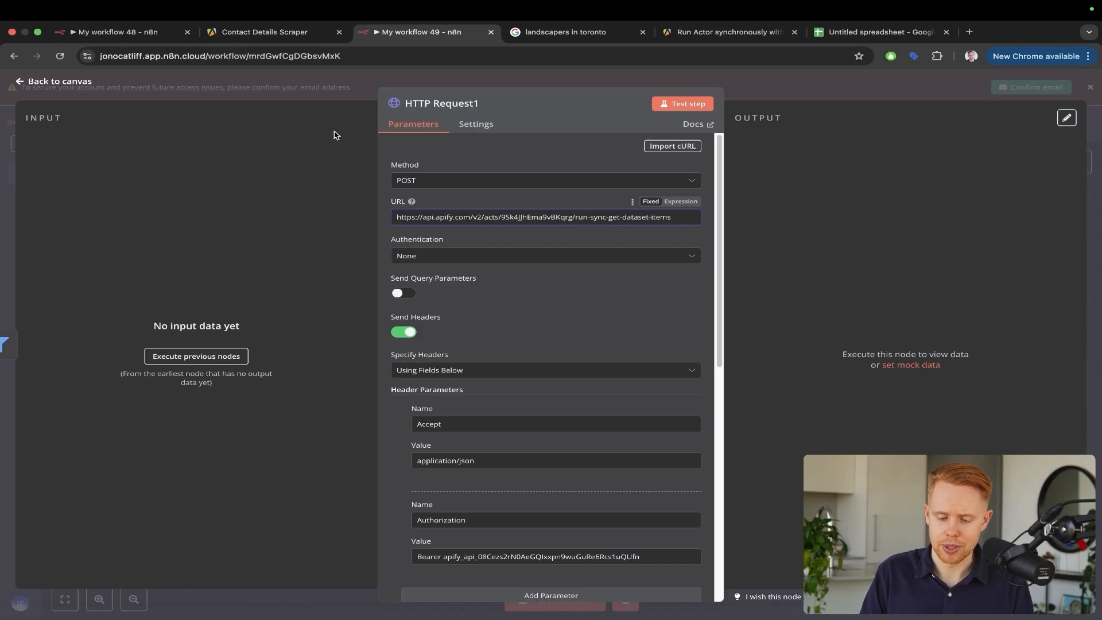
scroll(465, 282, down, 5)
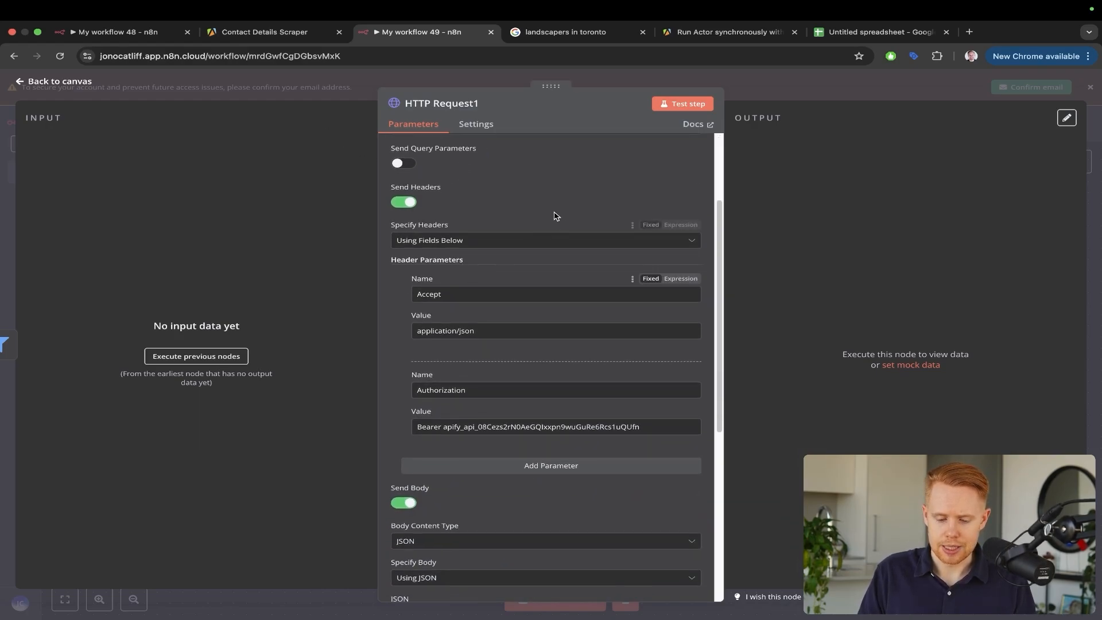
scroll(556, 216, down, 7)
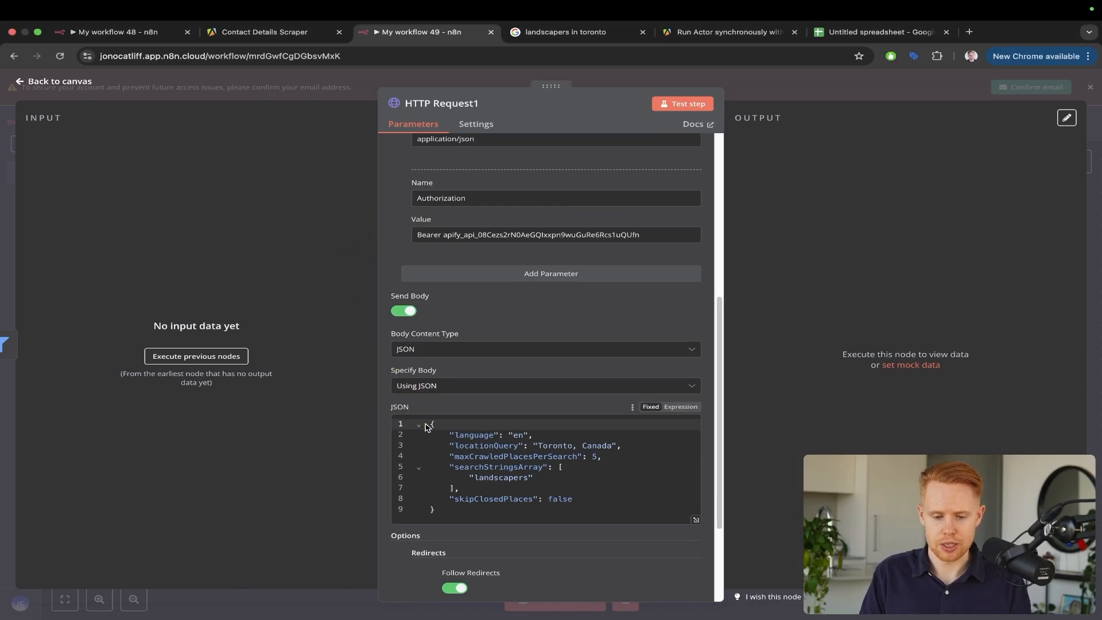
key(ctrl+shift+Tab)
Expand the scraper's Run options and enter 1 as the maximum cost per run
click(223, 472)
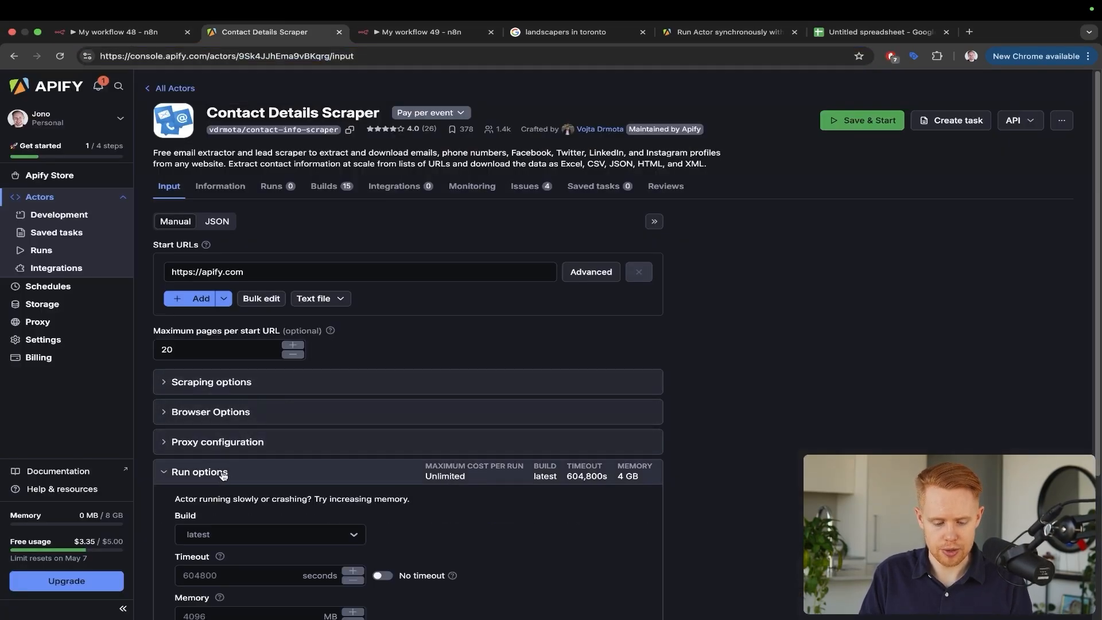
scroll(223, 472, down, 4)
click(209, 492)
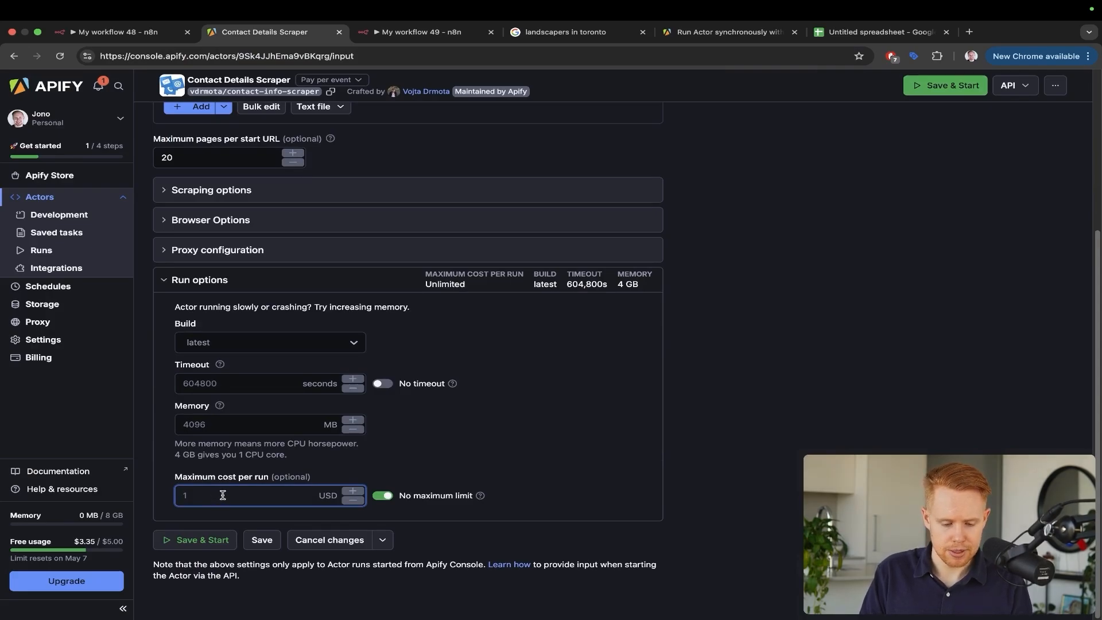
text(1)
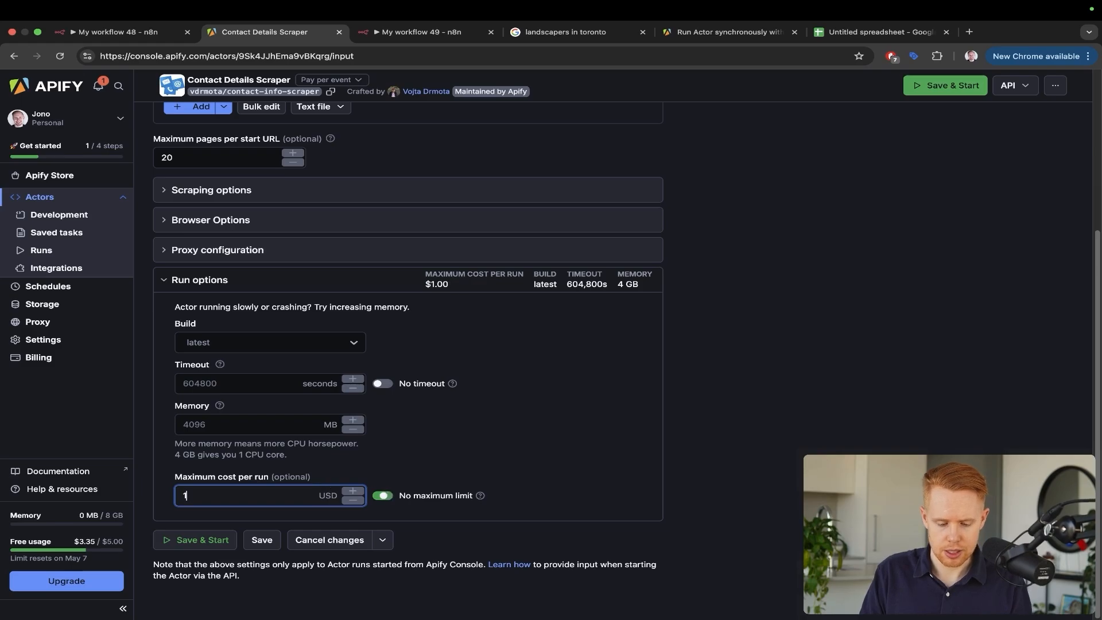
scroll(442, 458, up, 2)
scroll(442, 458, up, 3)
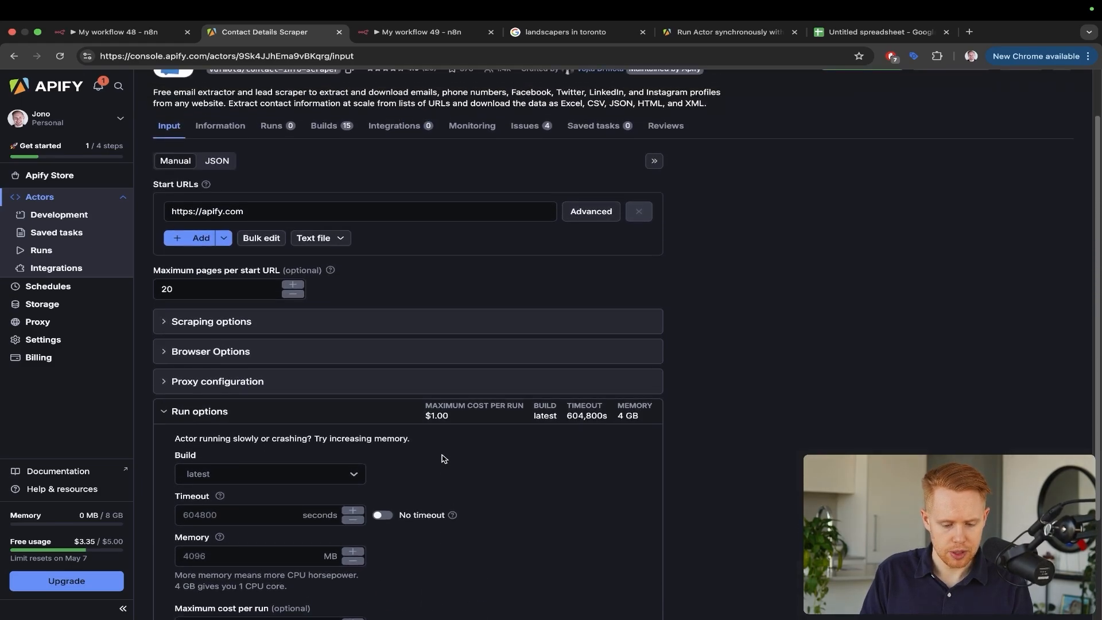
scroll(247, 348, down, 5)
key(ctrl+a)
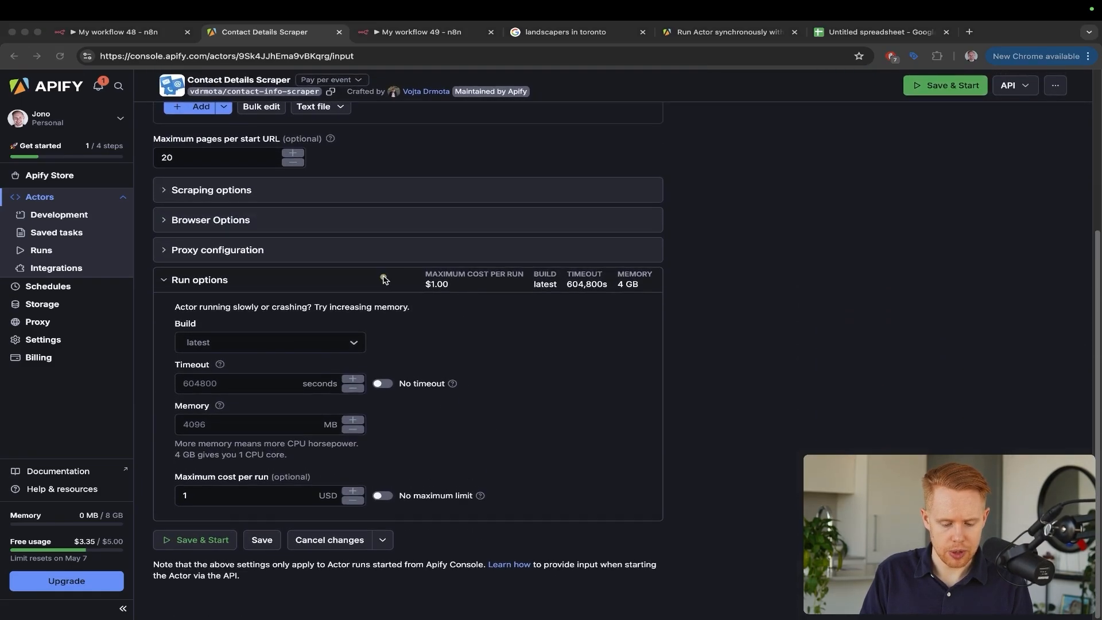
mouse_move(381, 278)
mouse_down()
mouse_move(232, 392)
mouse_move(213, 434)
mouse_up()
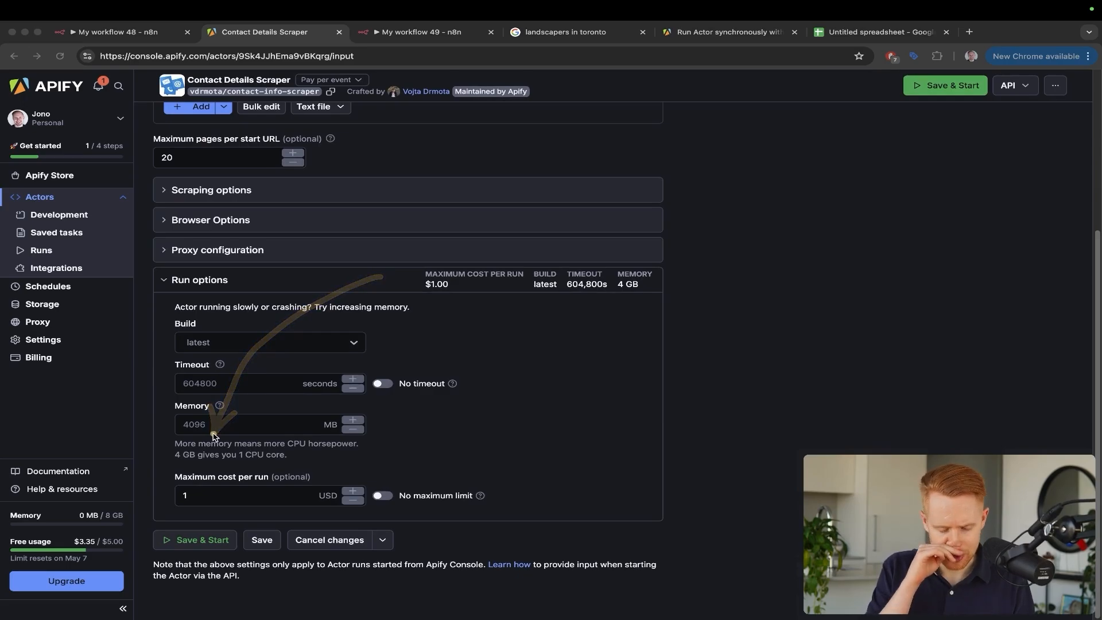
key(Escape)
scroll(293, 373, up, 5)
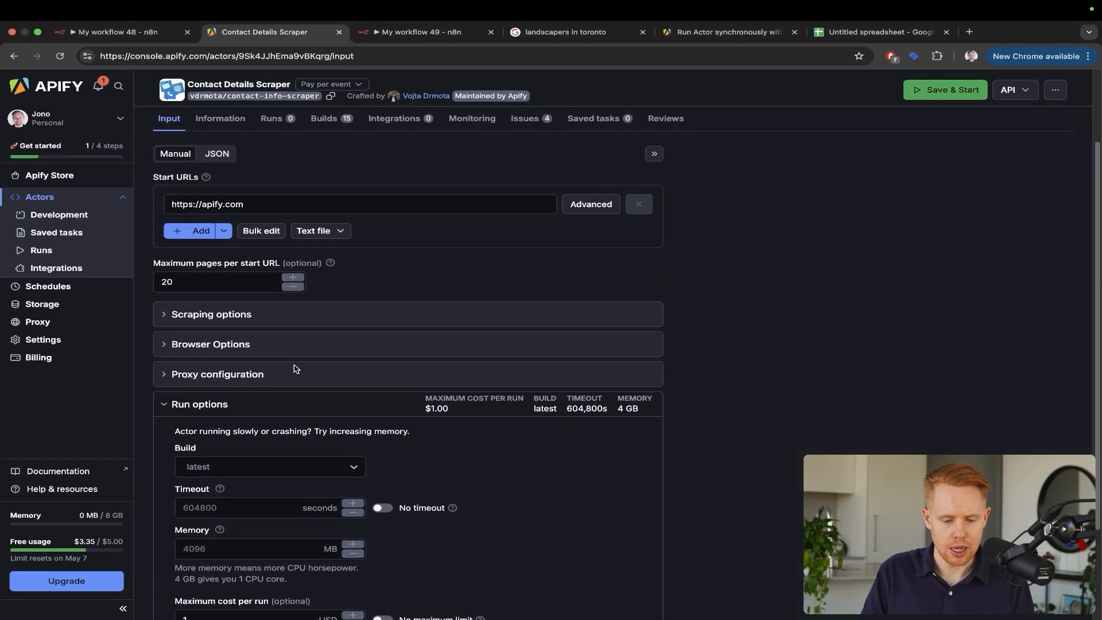
Edit the maximum pages per start URL value, then reopen the Kitchener Interlocking page
double_click(222, 291)
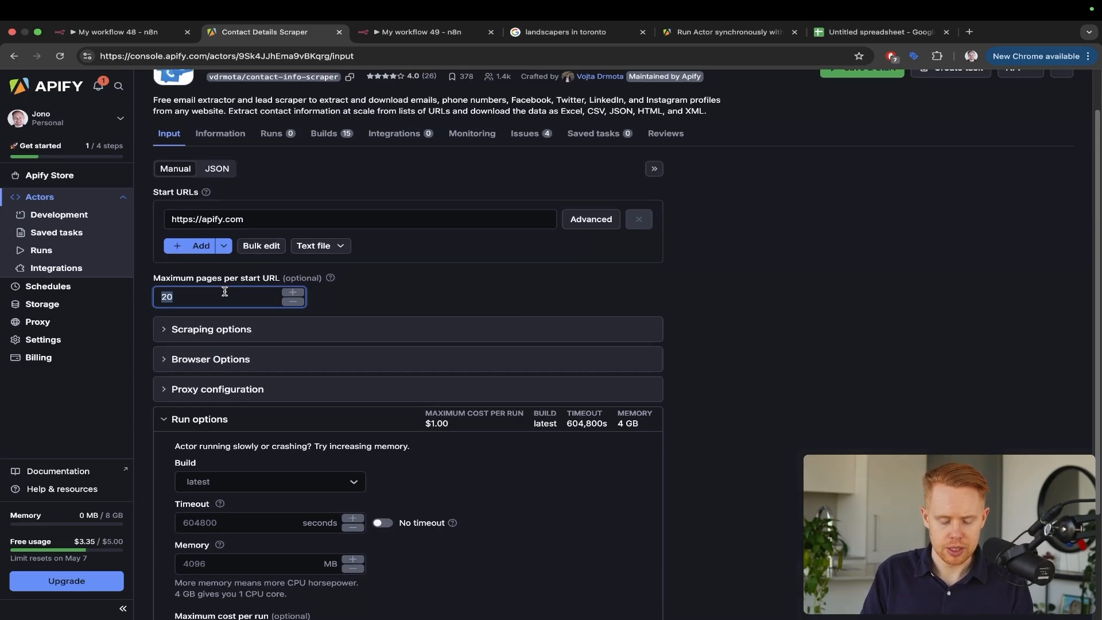
text(2)
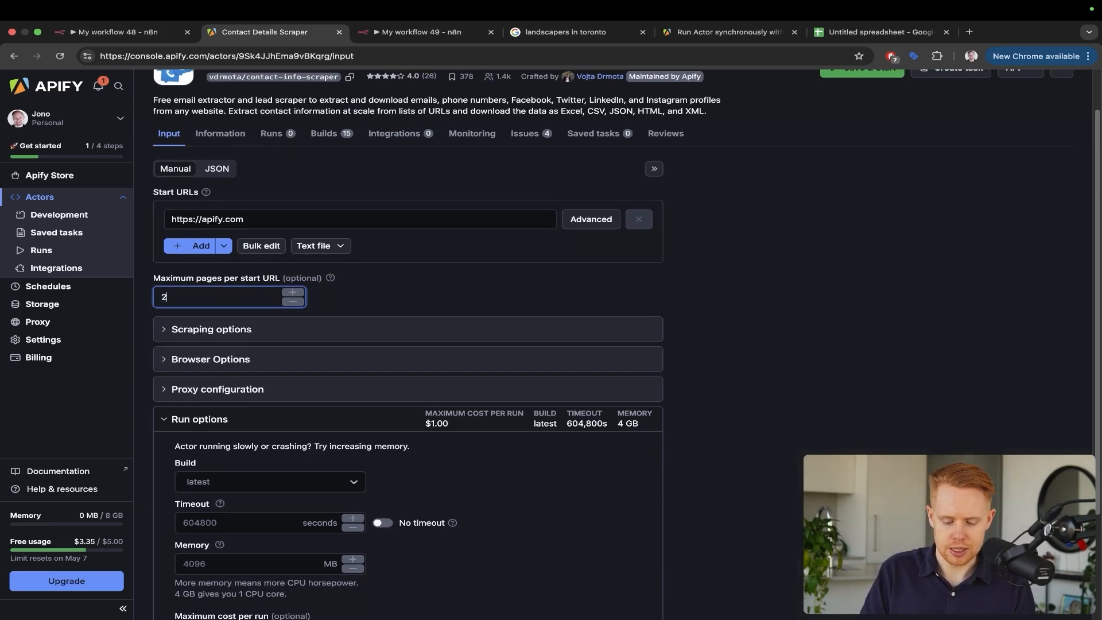
drag(359, 172, 191, 273)
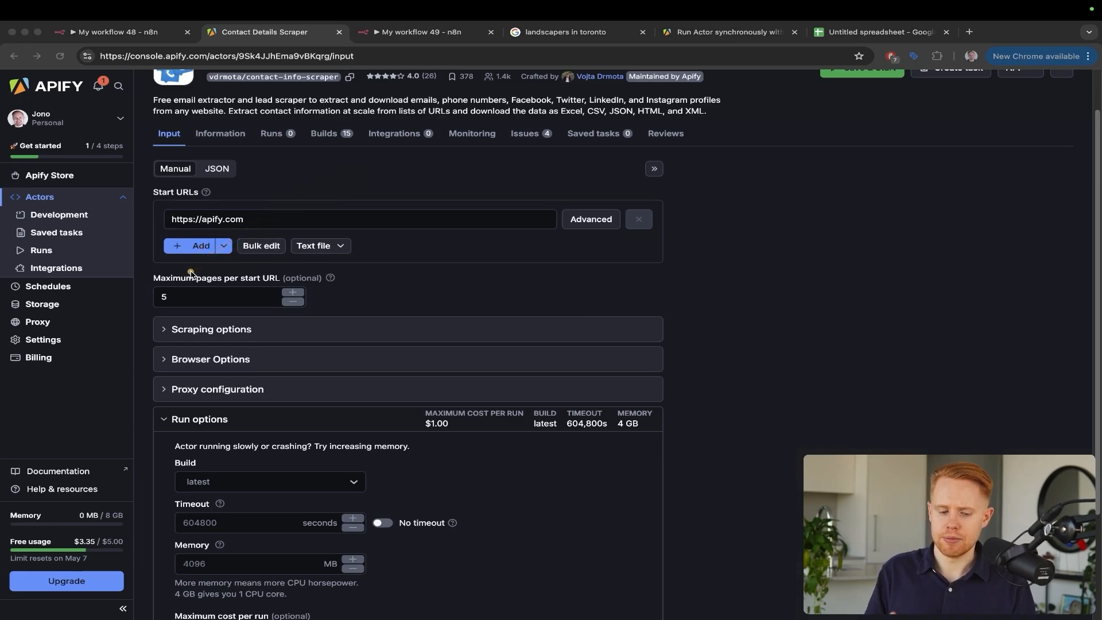
click(191, 274)
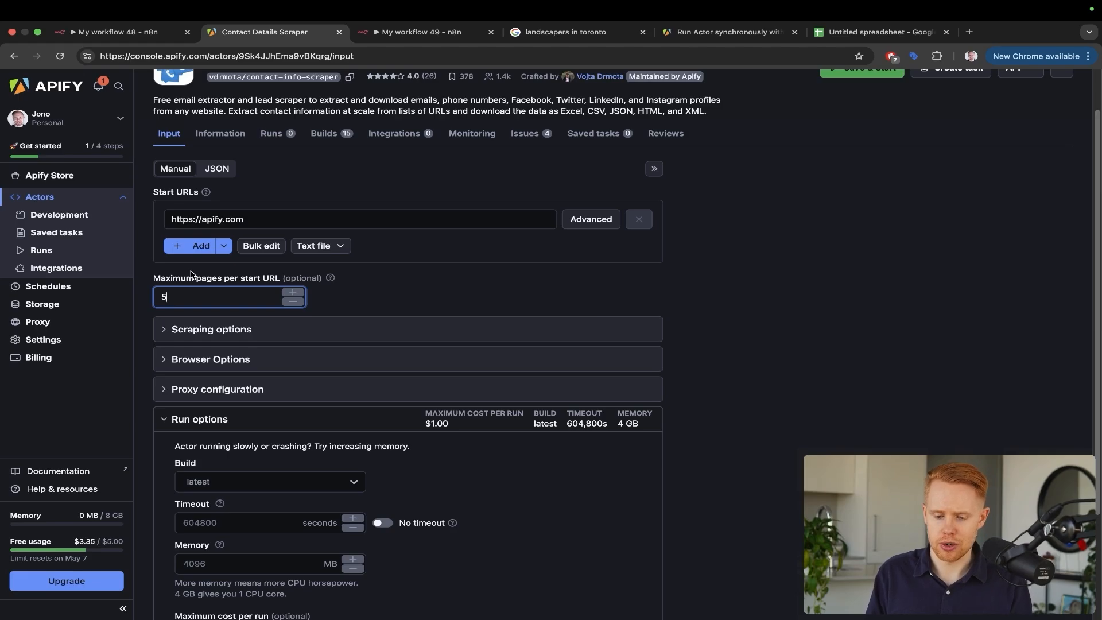
key(super+shift+t)
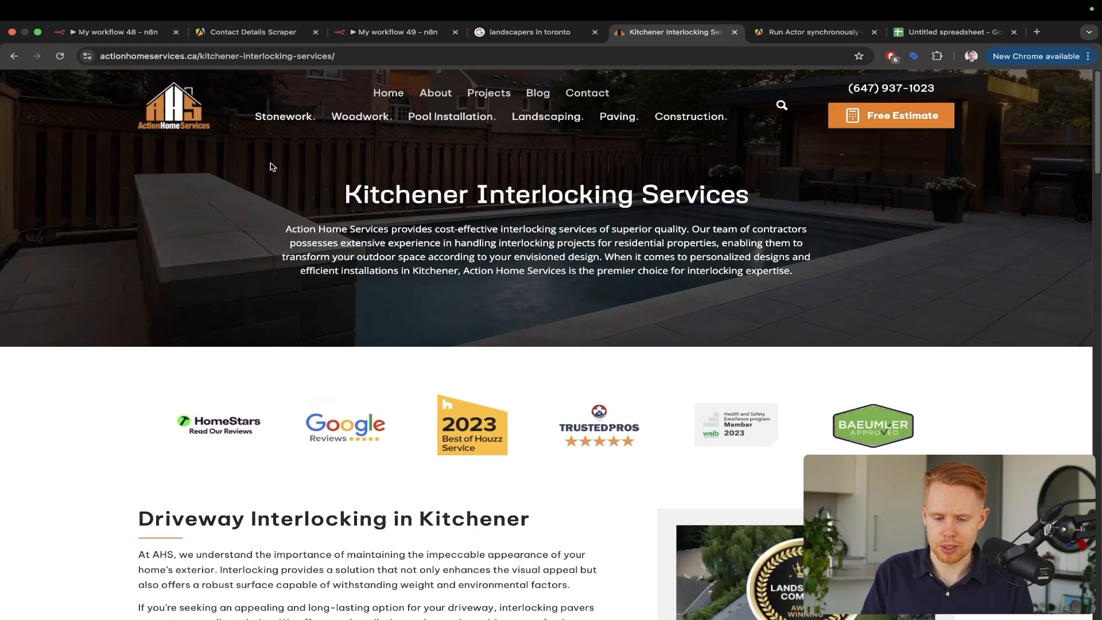
Set the Contact Details Scraper's maximum pages per start URL to 20
mouse_move(570, 111)
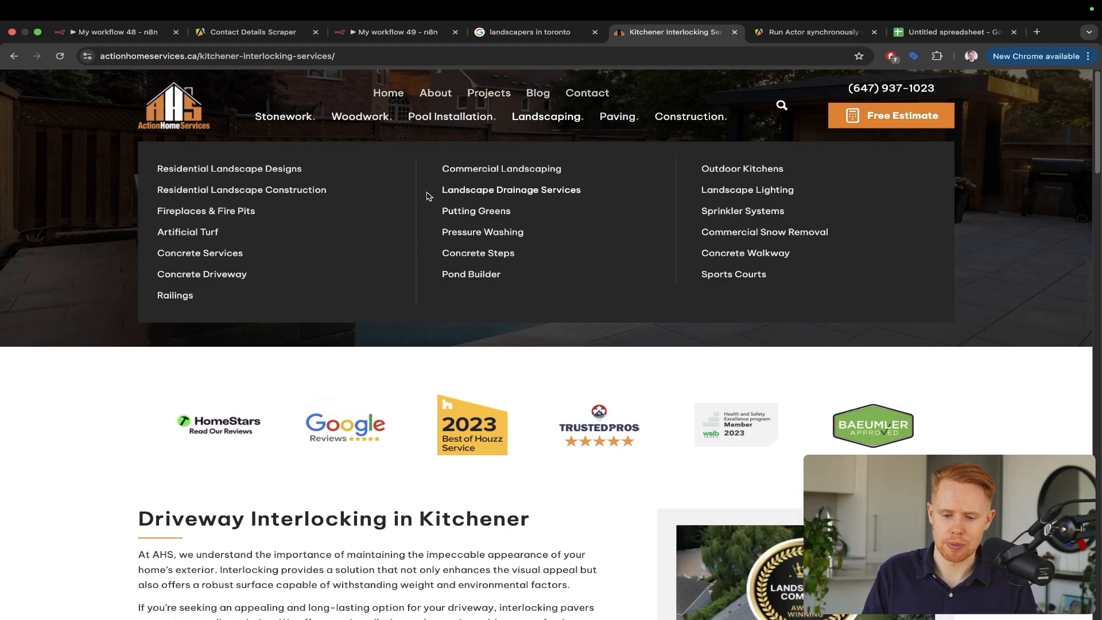
key(ctrl+shift+Tab)
key(ctrl+shift+Tab)
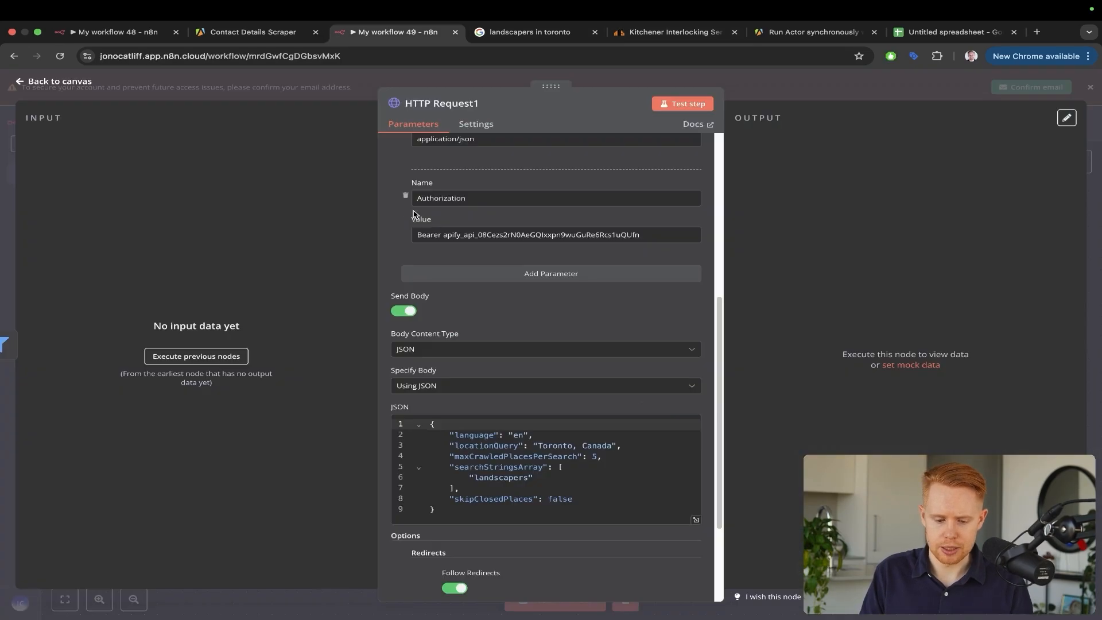
key(ctrl+shift+Tab)
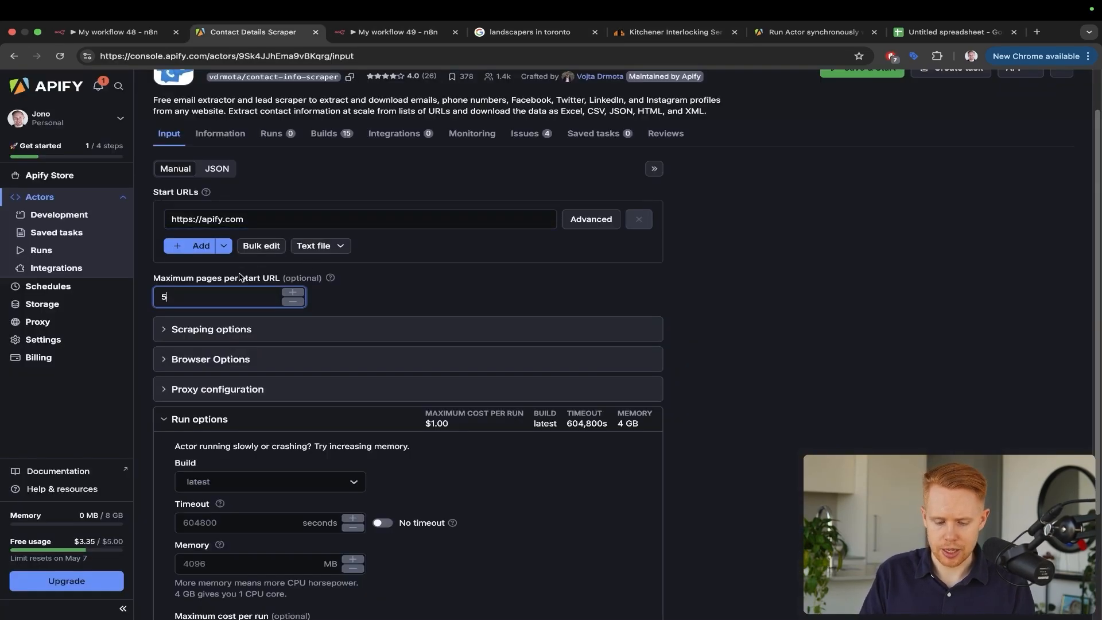
text(20)
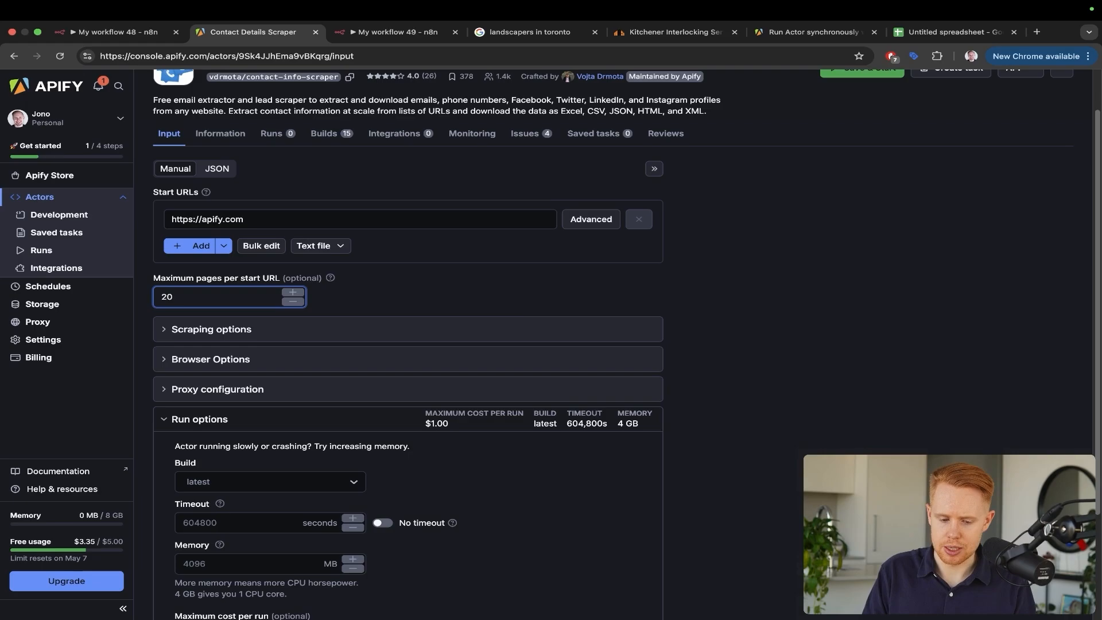
Go back to the contractor's Kitchener page and scroll through it
key(ctrl+Tab)
key(ctrl+Tab)
key(ctrl+Tab)
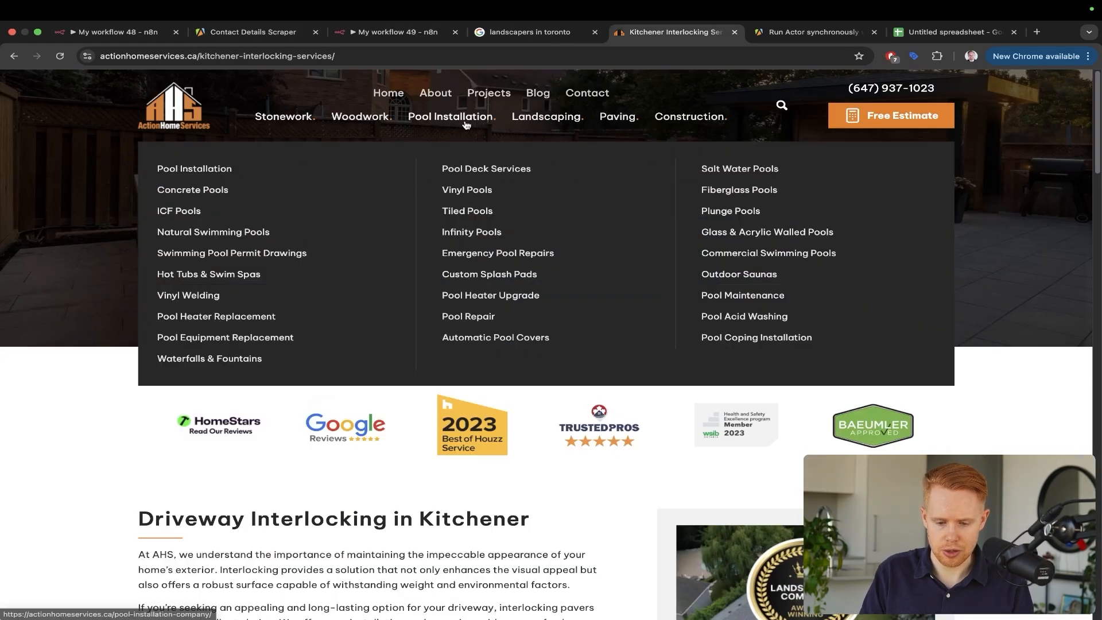
mouse_move(359, 121)
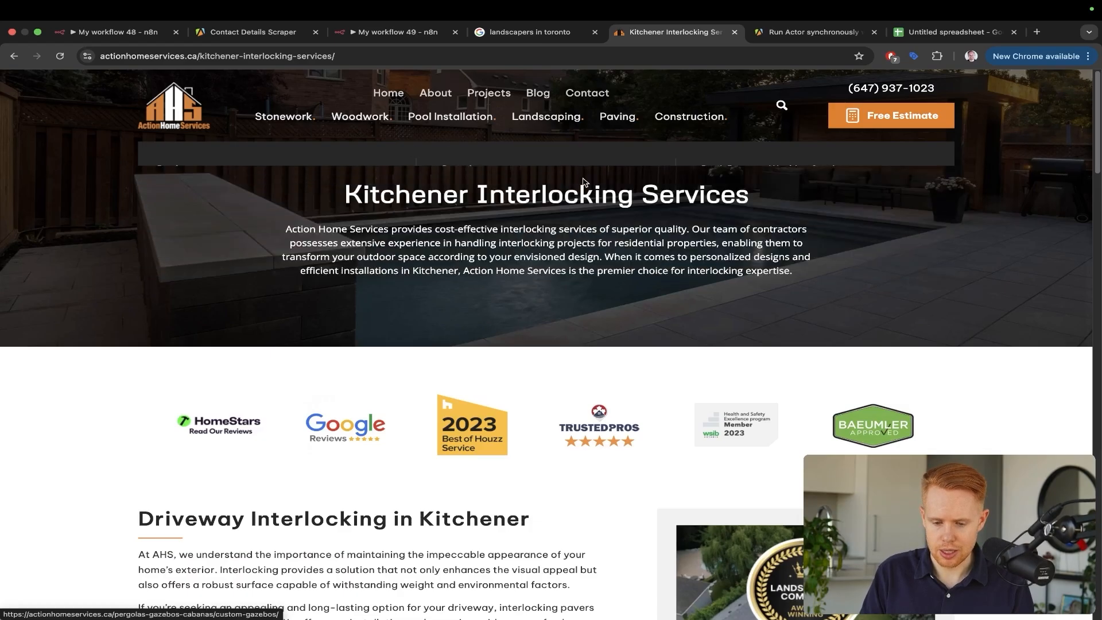
mouse_move(533, 113)
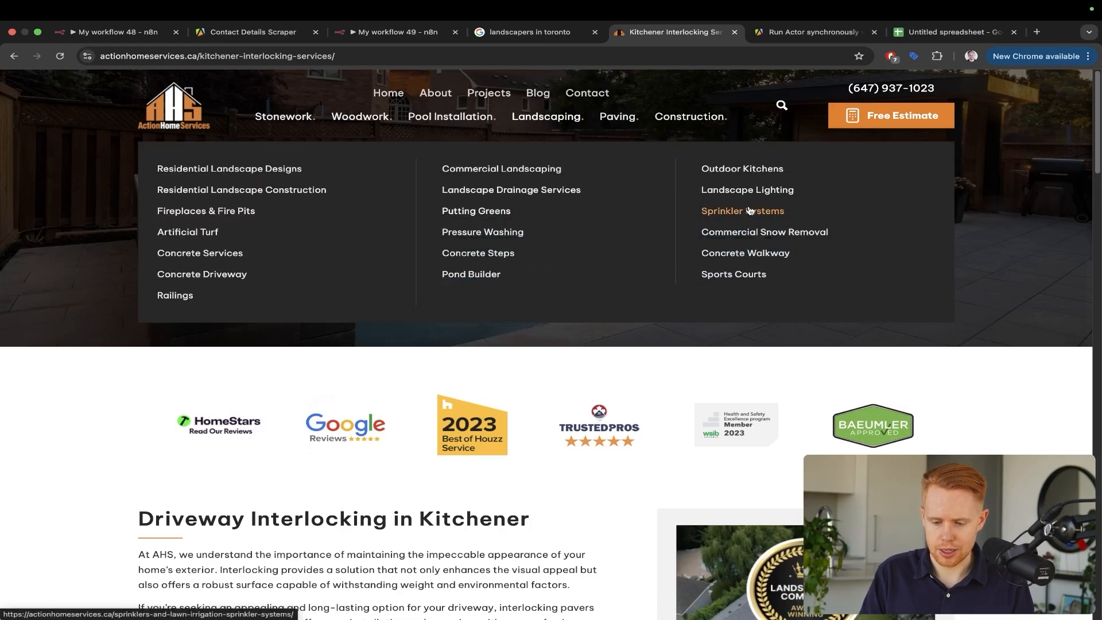
mouse_move(692, 117)
scroll(595, 286, down, 20)
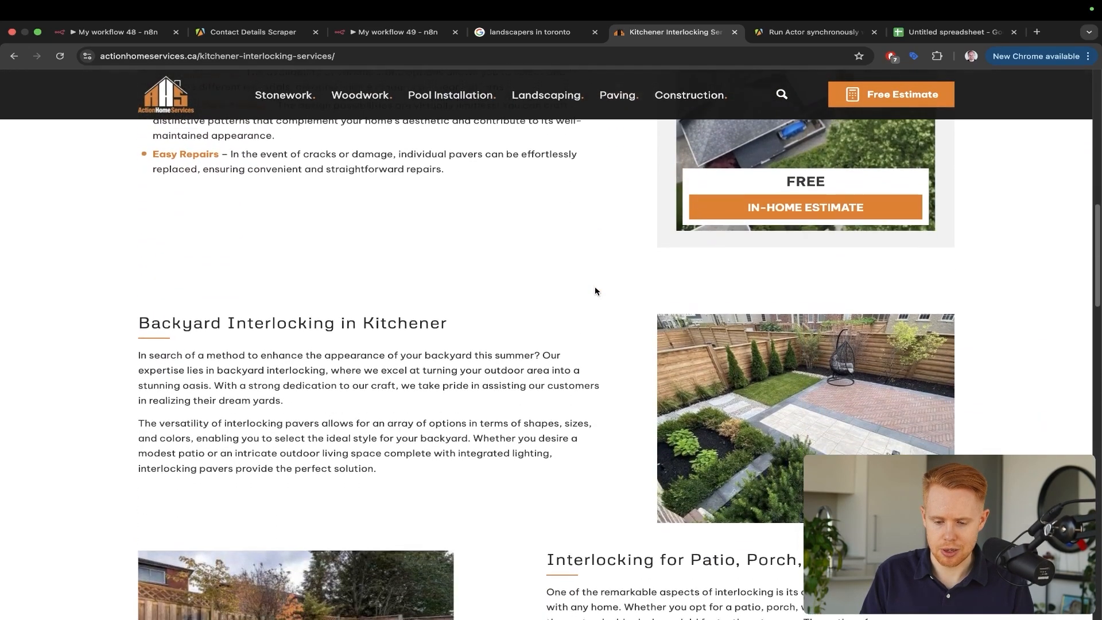
scroll(595, 286, down, 3)
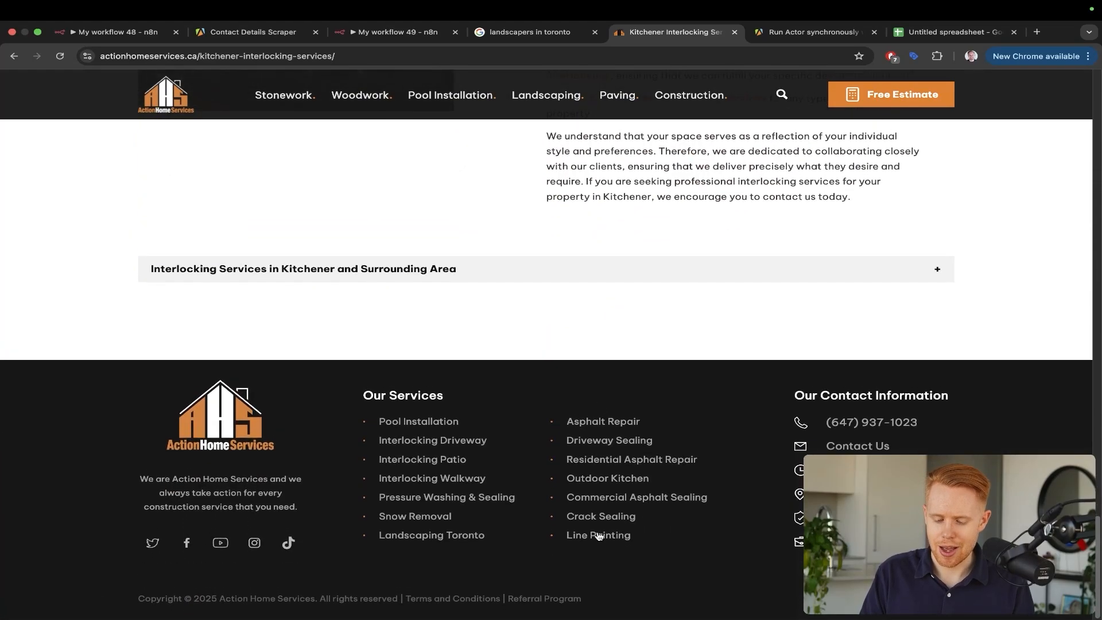
Expand the scraper's Scraping options to show link depth 2 and 9999999 whole-scrape pages
key(ctrl+shift+Tab)
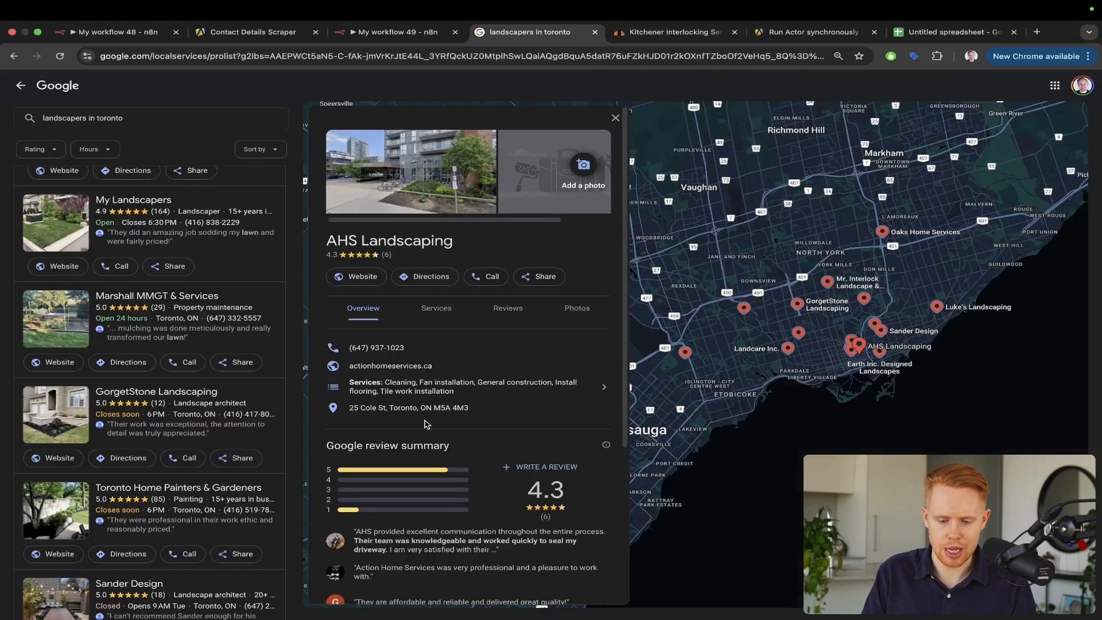
key(ctrl+shift+Tab)
key(ctrl+shift+Tab)
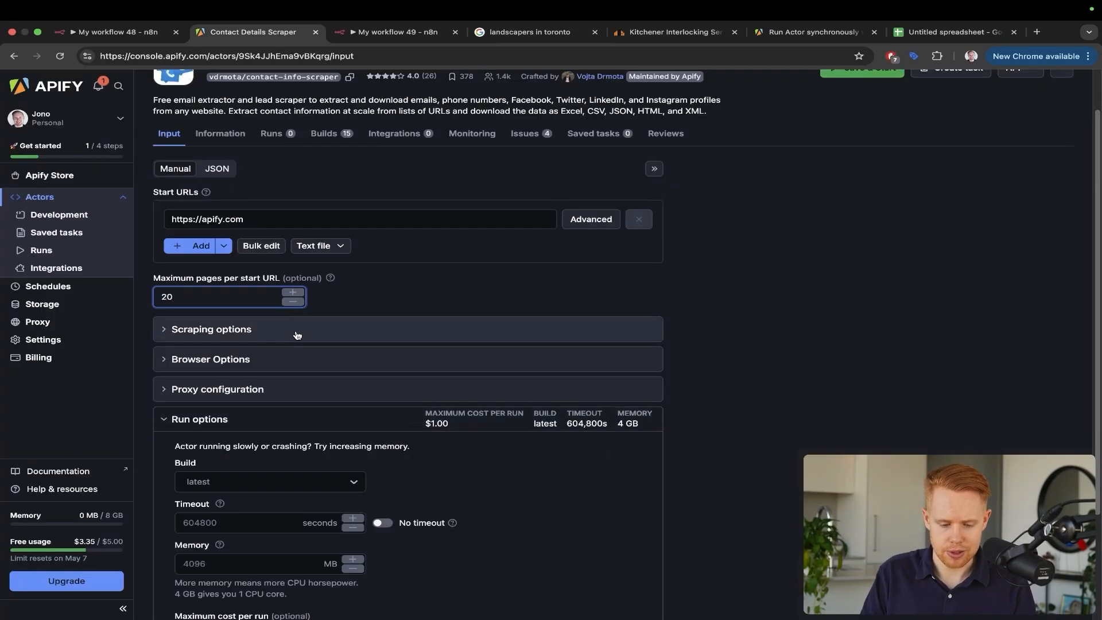
click(226, 333)
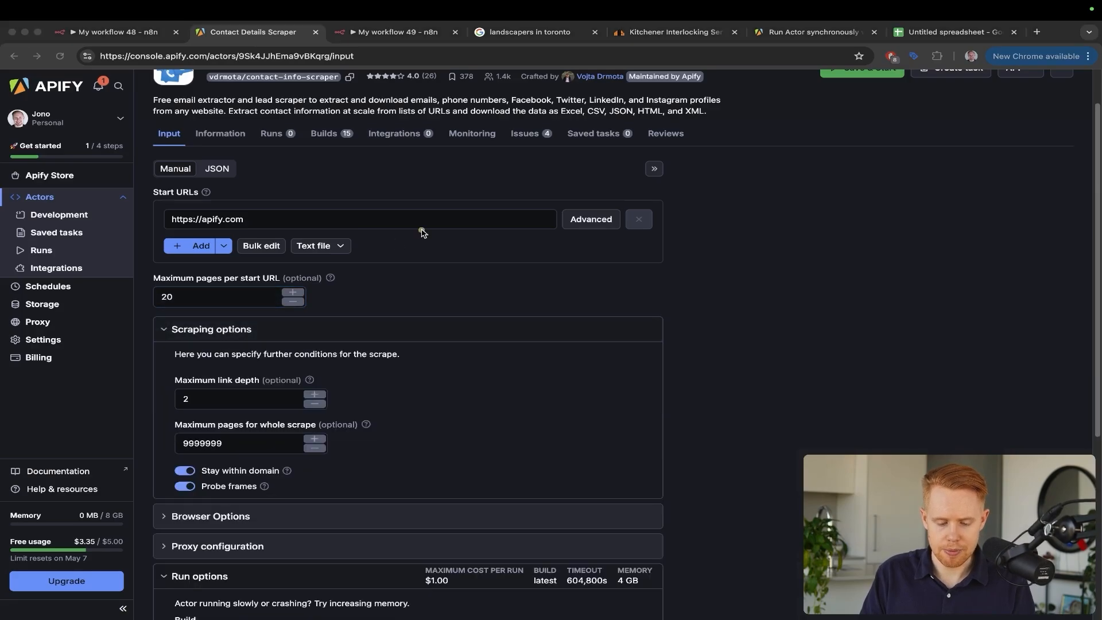
mouse_move(420, 230)
mouse_down()
mouse_move(287, 310)
mouse_move(234, 363)
mouse_up()
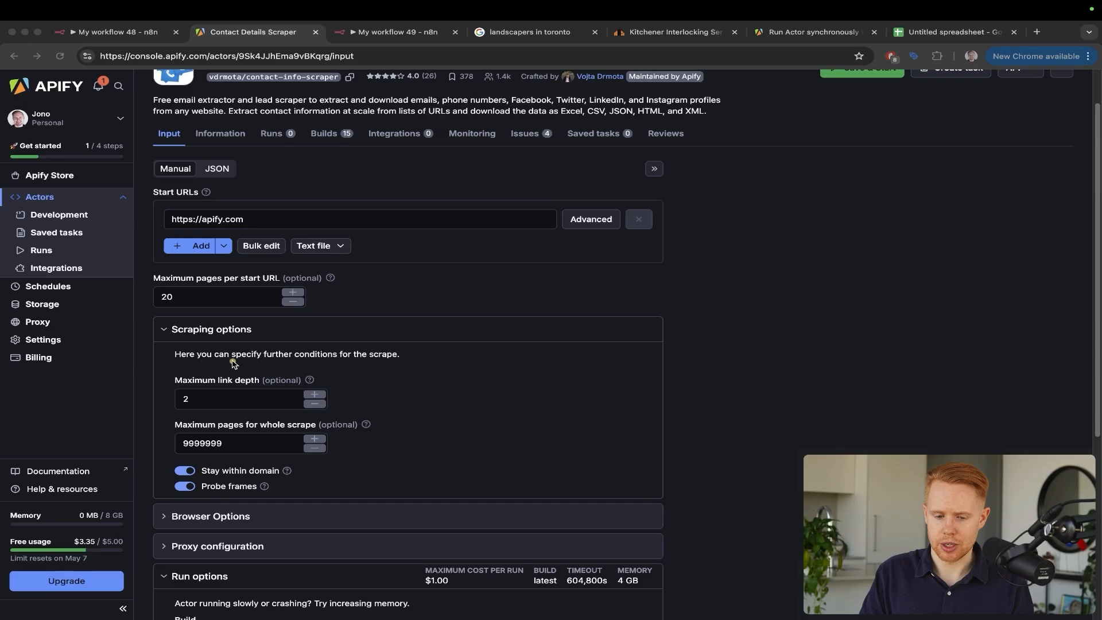
Browse the contractor's Asphalt Repair and contact pages, then return to the scraper input
key(ctrl+Tab)
key(ctrl+Tab)
key(ctrl+Tab)
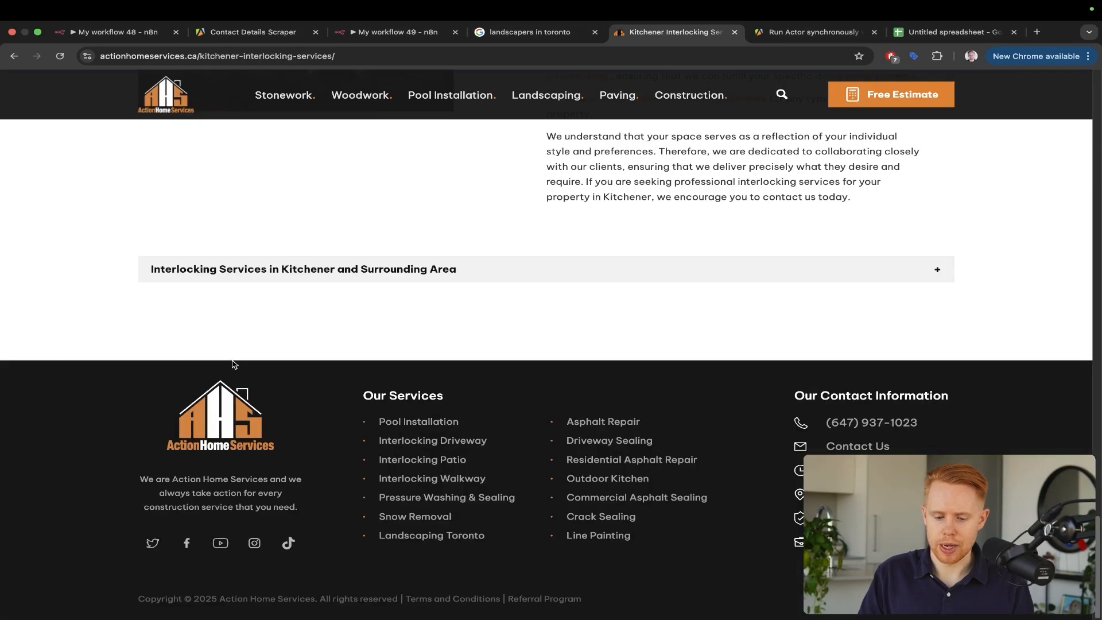
click(594, 422)
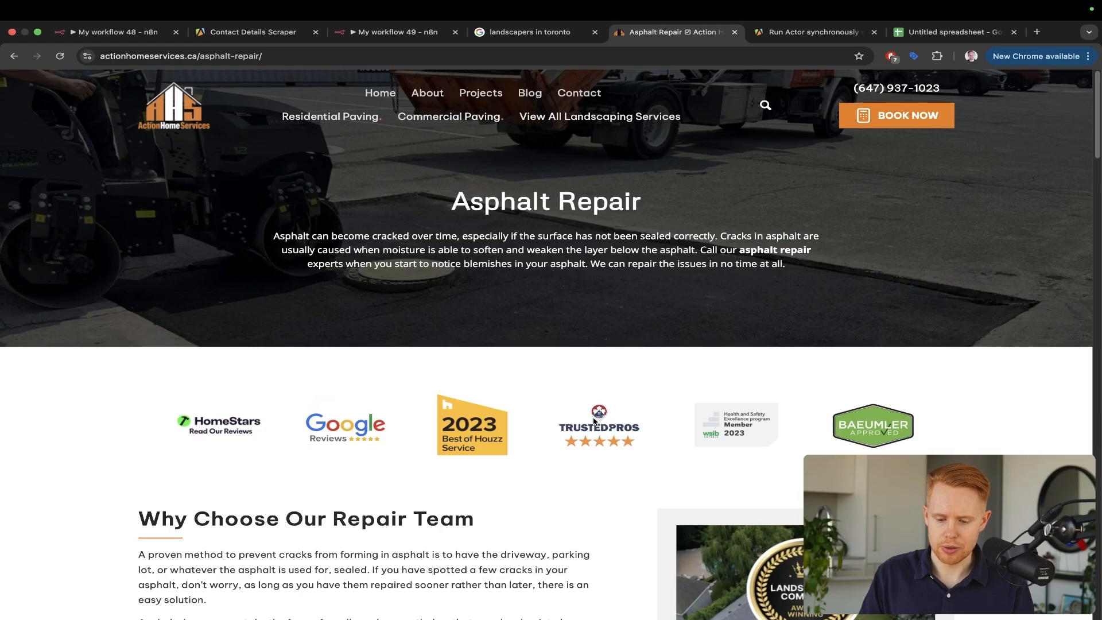
scroll(594, 422, down, 15)
click(558, 319)
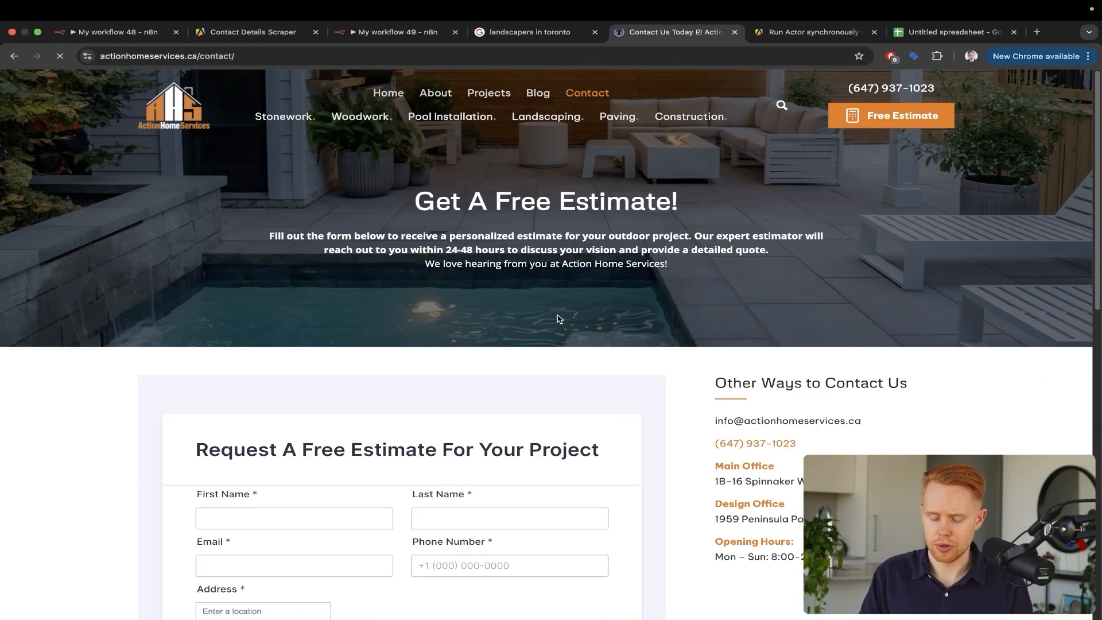
key(super+bracketleft)
key(ctrl+shift+Tab)
key(ctrl+shift+Tab)
key(ctrl+shift+Tab)
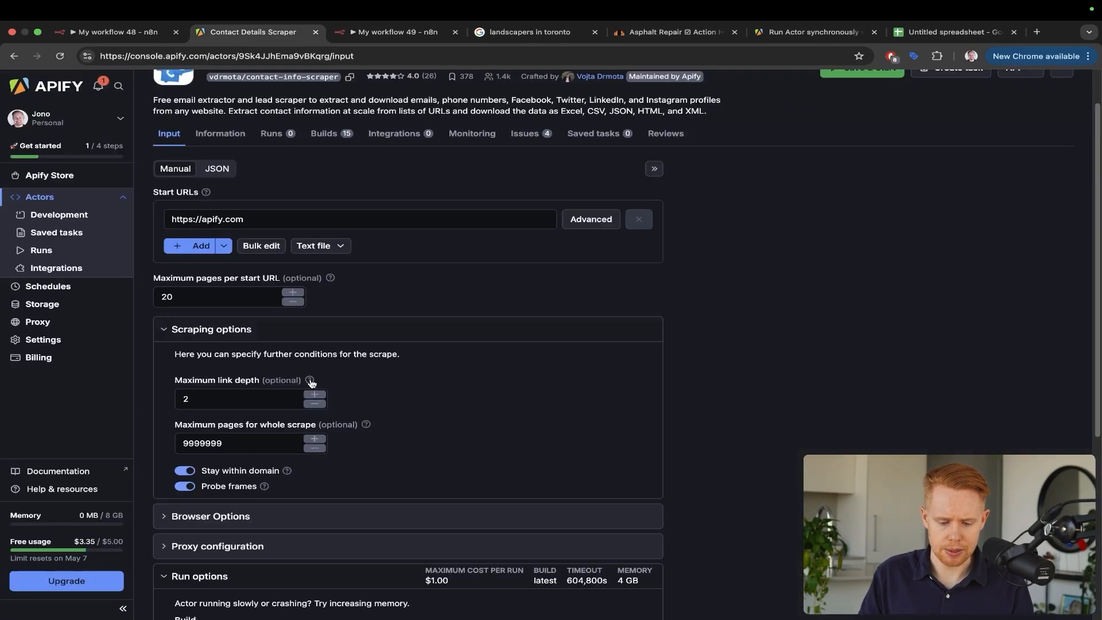
Change the scraper's maximum link depth from 2 to 1
mouse_move(311, 382)
scroll(297, 317, up, 5)
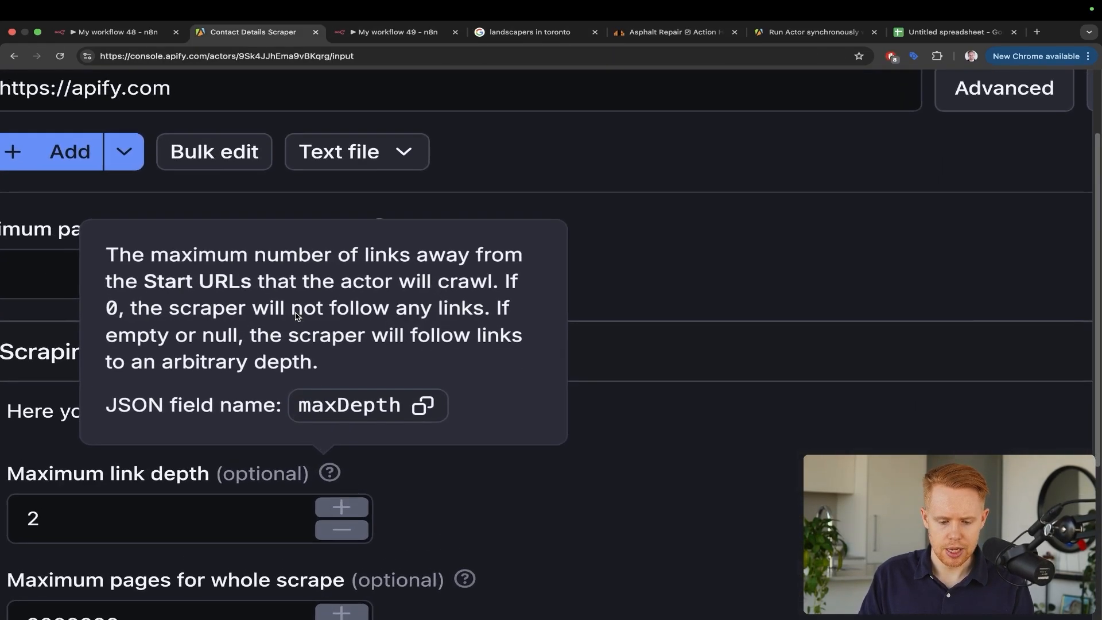
scroll(297, 317, left, 1)
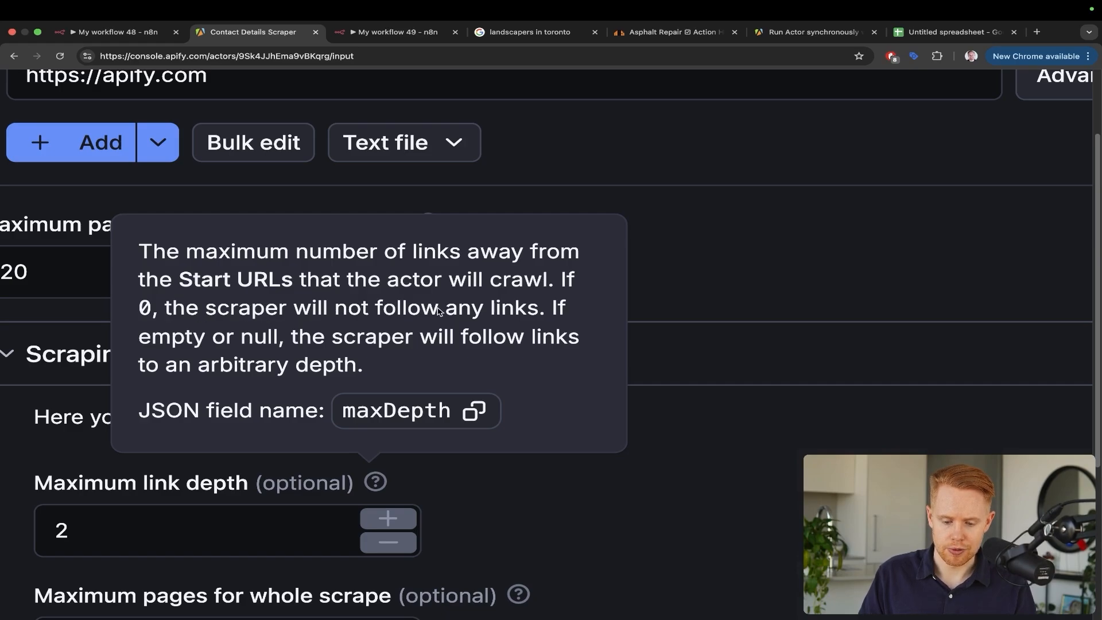
click(152, 534)
double_click(155, 539)
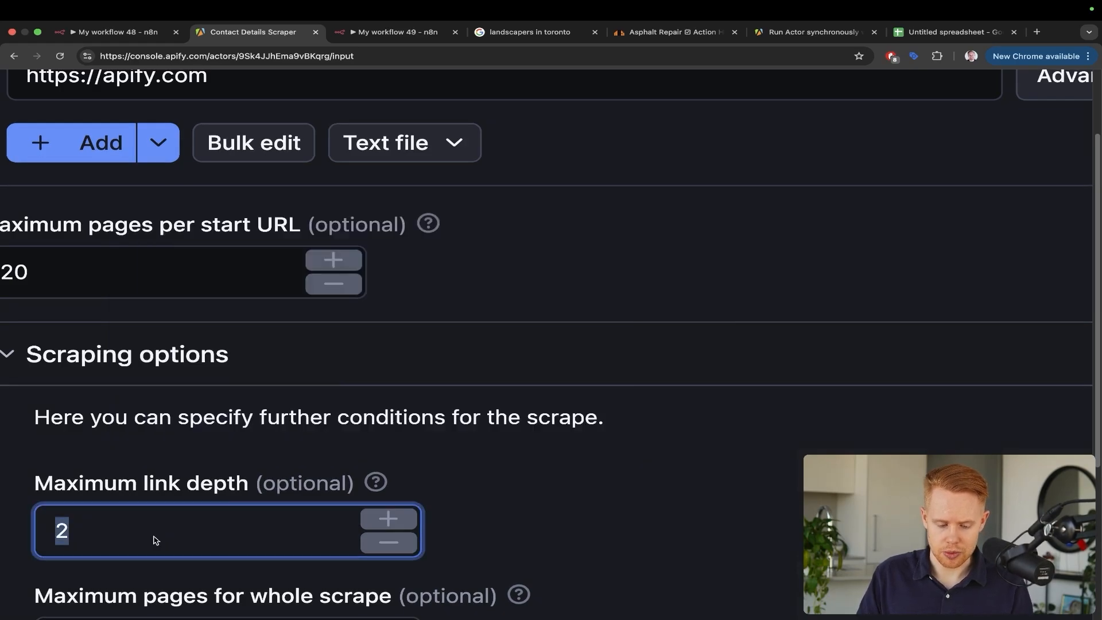
text(1)
click(409, 460)
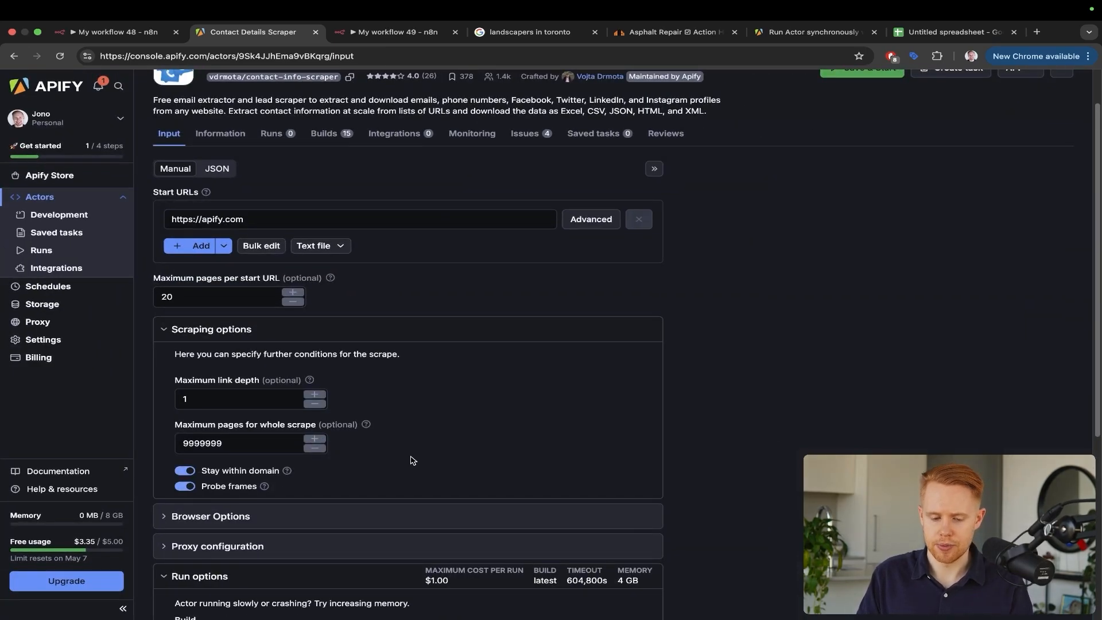
Replace the 9999999 maximum pages for whole scrape with 100
click(269, 447)
double_click(269, 448)
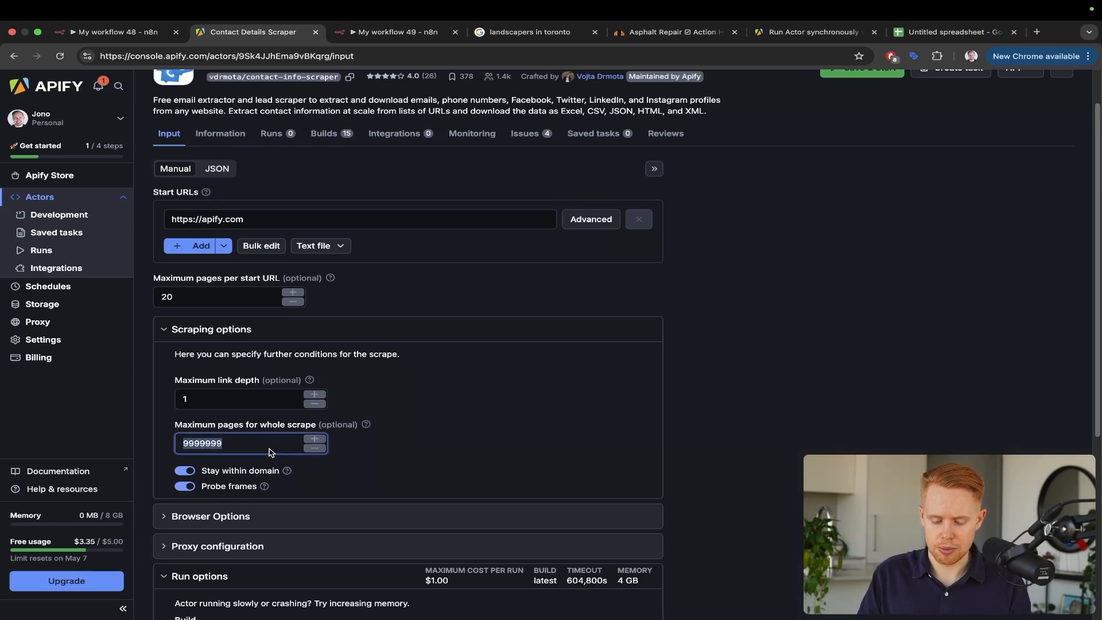
text(100)
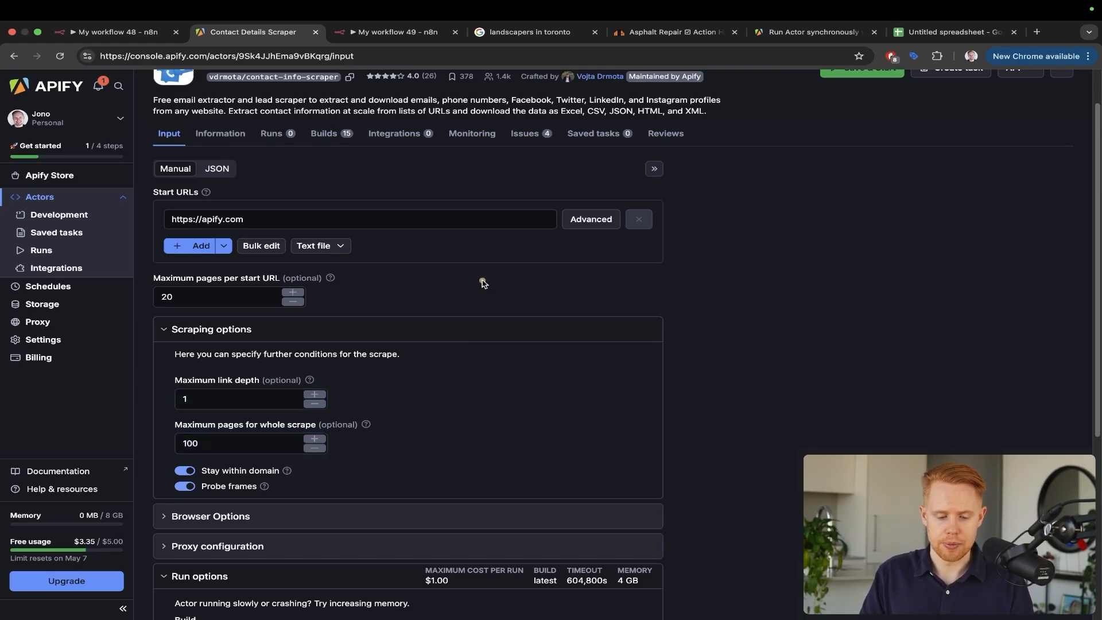
mouse_move(484, 280)
mouse_down()
mouse_move(274, 275)
mouse_move(204, 298)
mouse_up()
key(Escape)
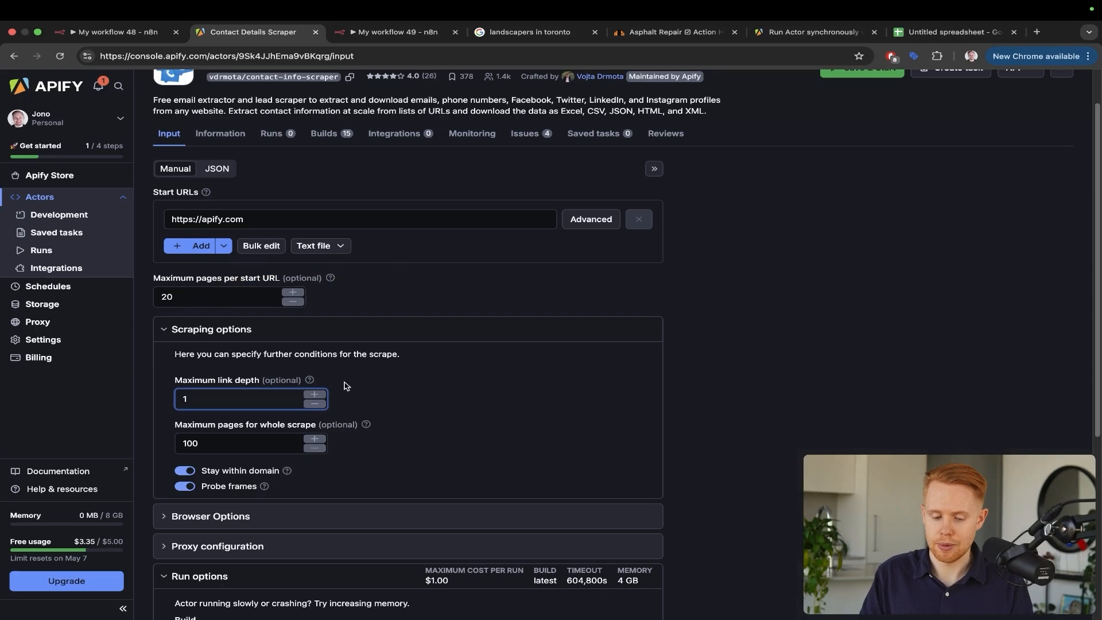
Copy the scraper's JSON input into HTTP Request1's JSON body, replacing the old body
click(217, 168)
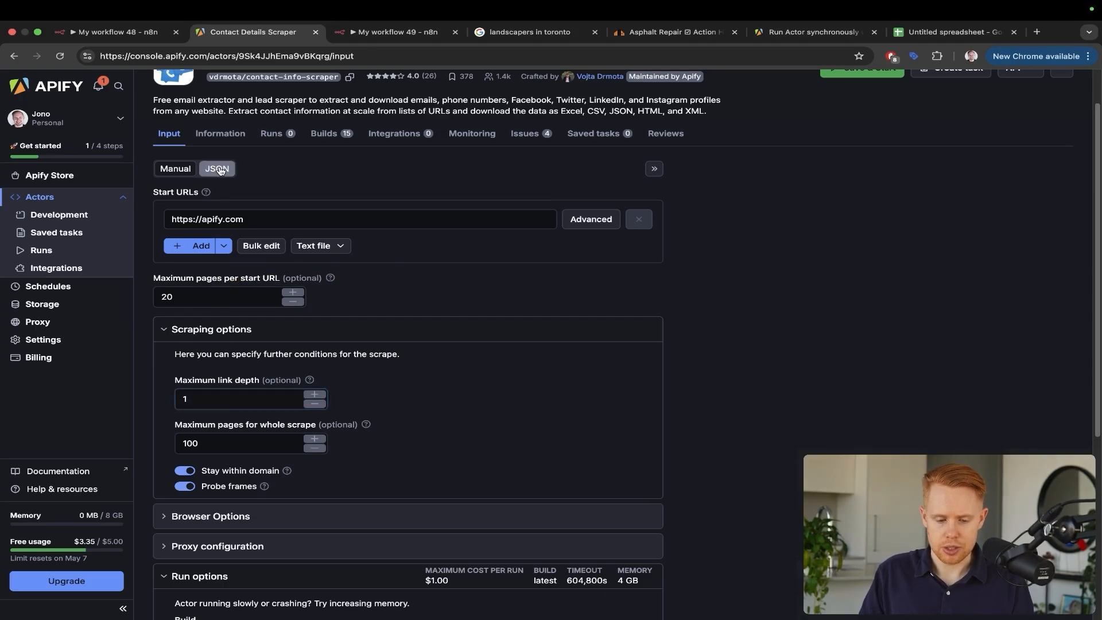
key(super+a)
key(super+c)
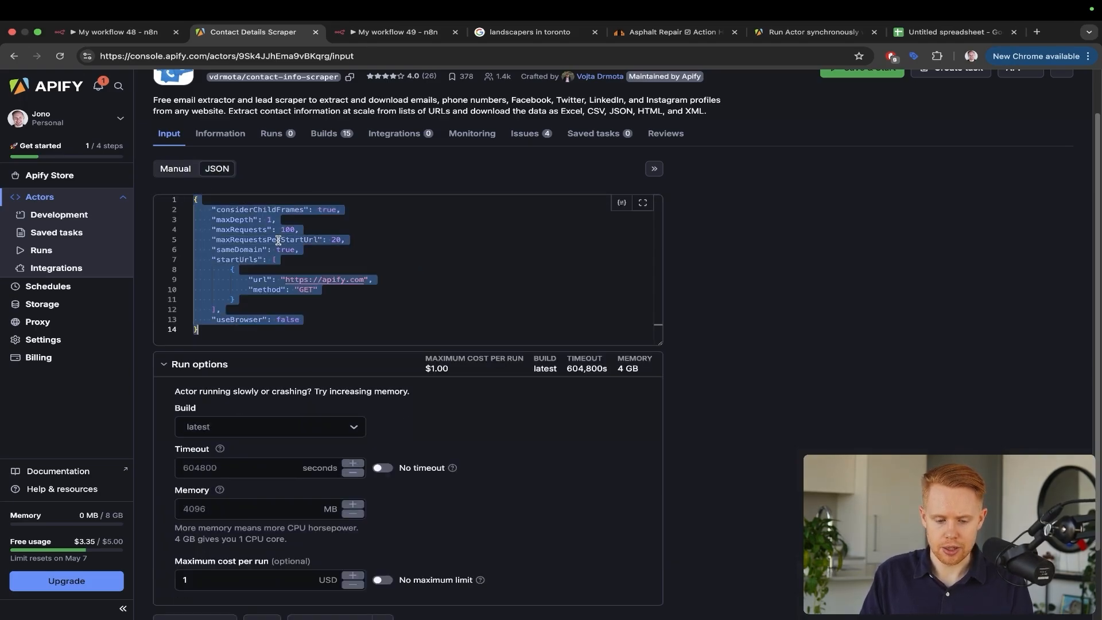
key(super+alt+Right)
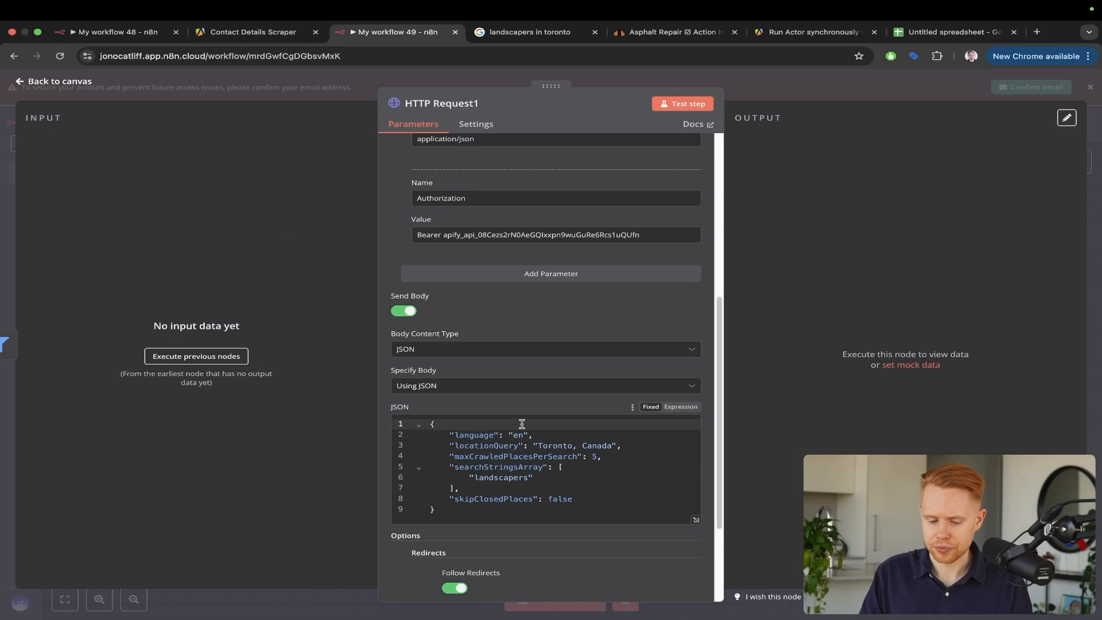
click(524, 443)
key(super+a)
key(super+v)
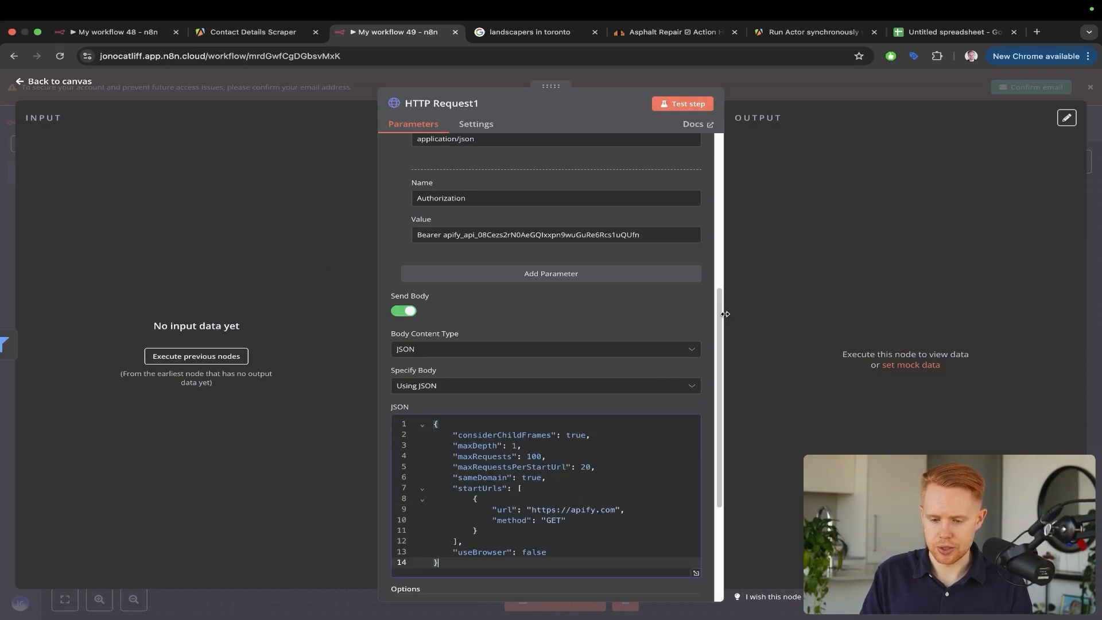
scroll(634, 459, down, 1)
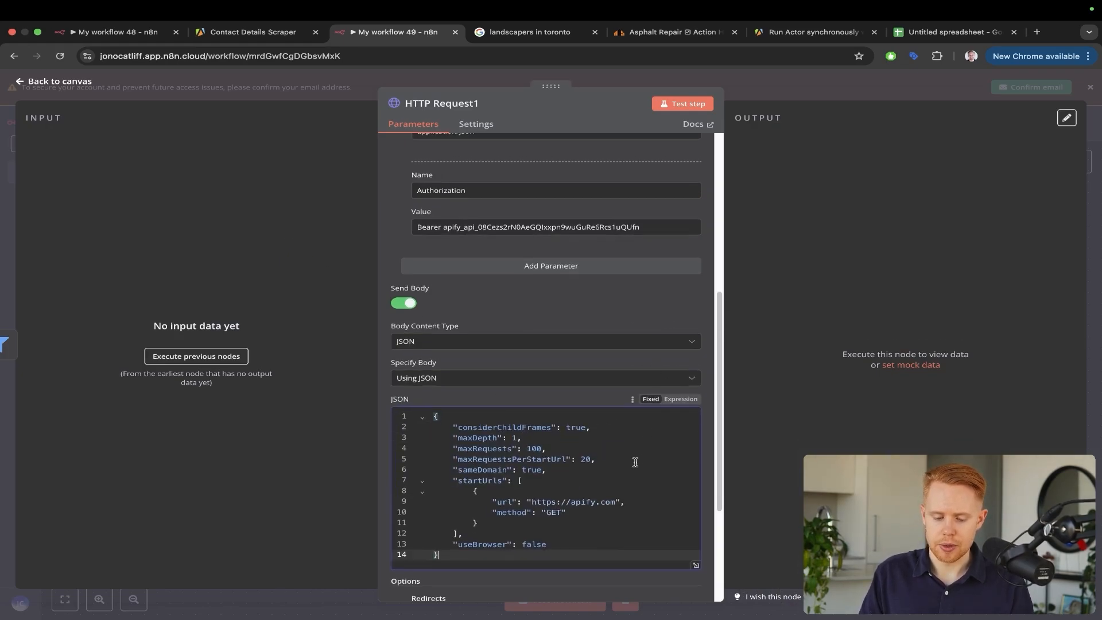
drag(644, 305, 595, 464)
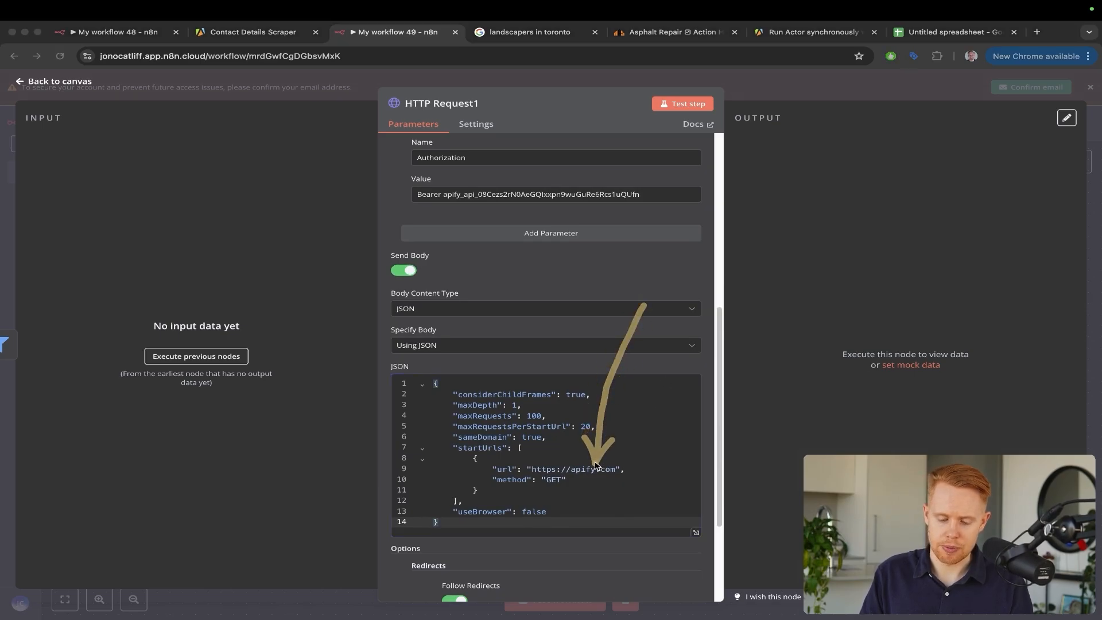
click(1090, 189)
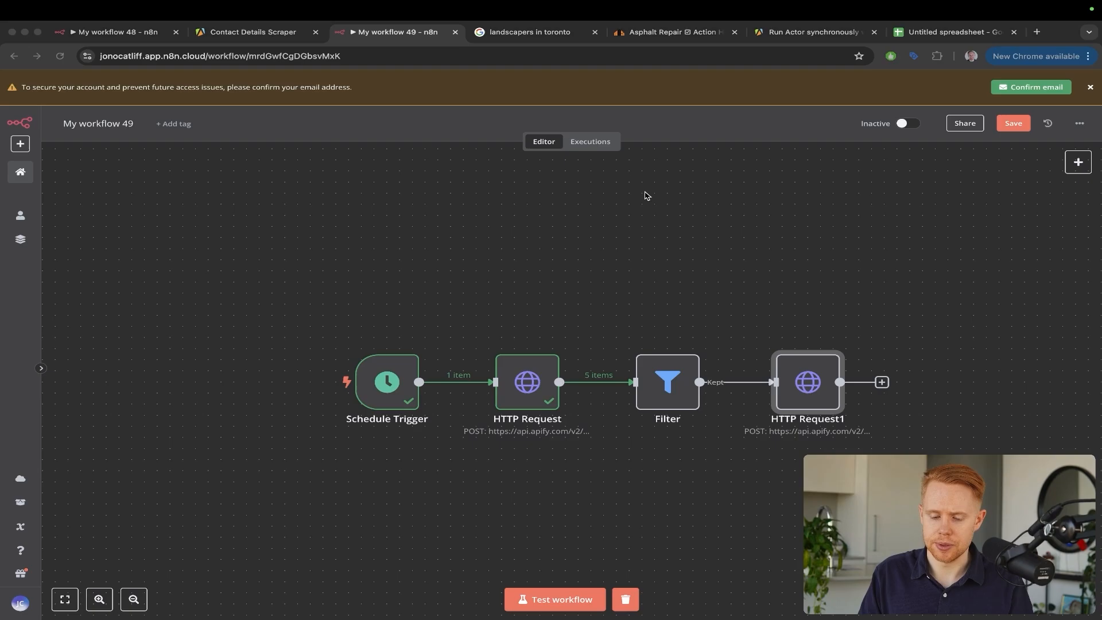
Pin the HTTP Request node's output data
mouse_move(647, 194)
mouse_down()
mouse_move(613, 221)
mouse_move(540, 347)
mouse_up()
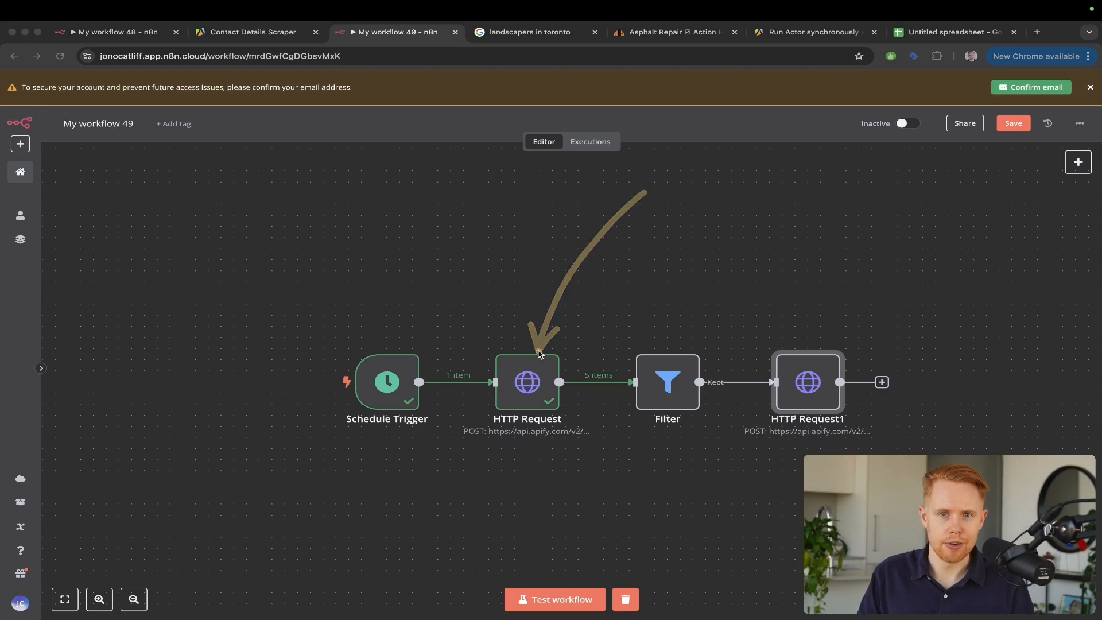
double_click(544, 373)
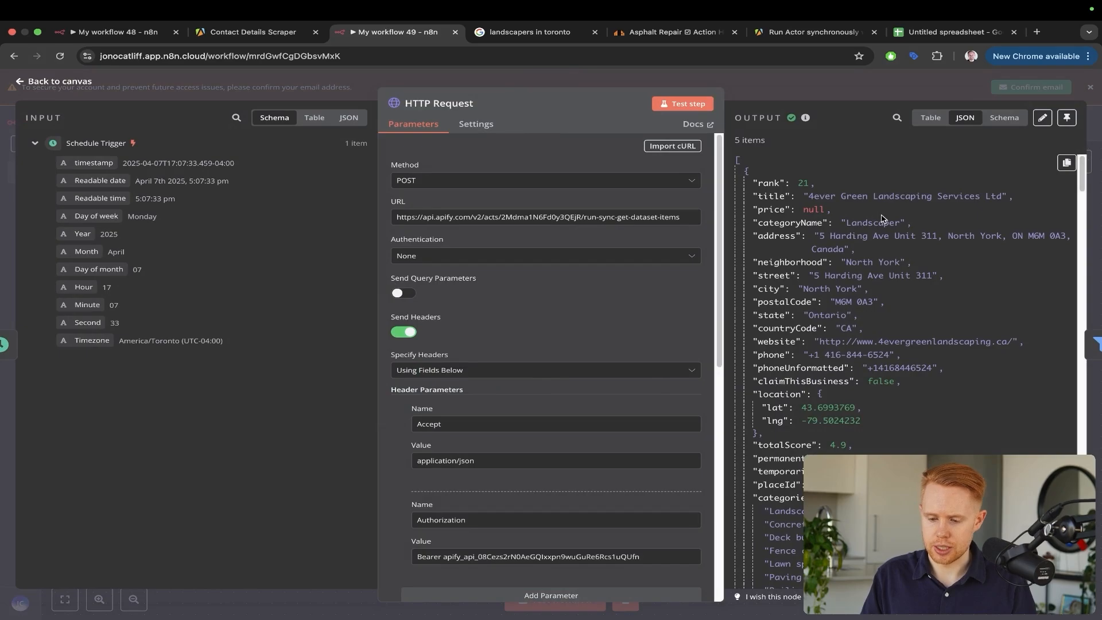
drag(1017, 229, 930, 331)
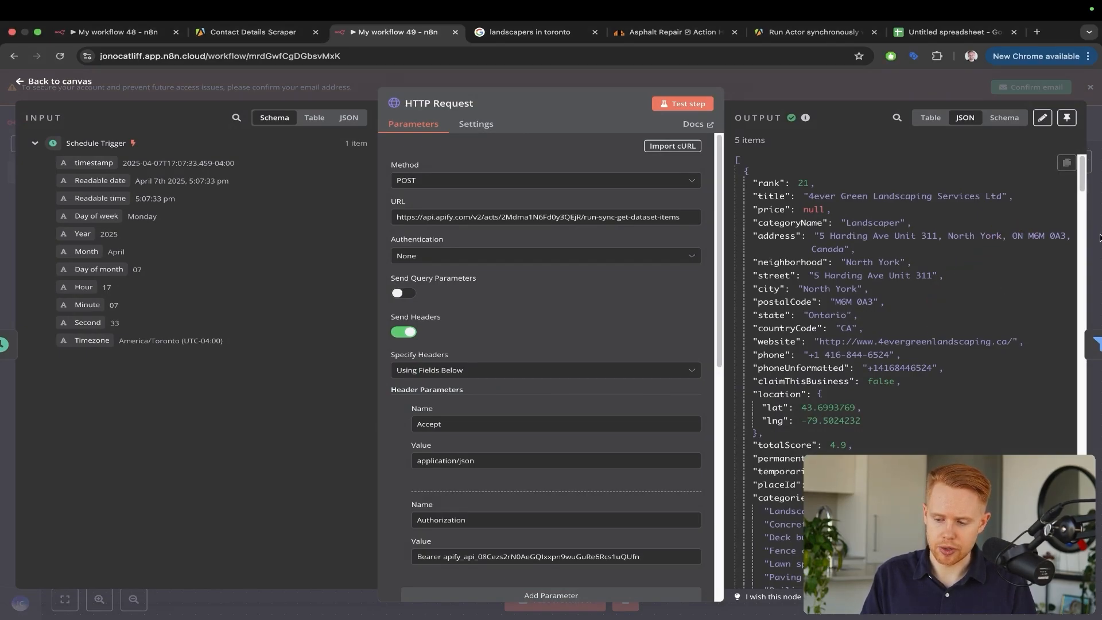
key(Escape)
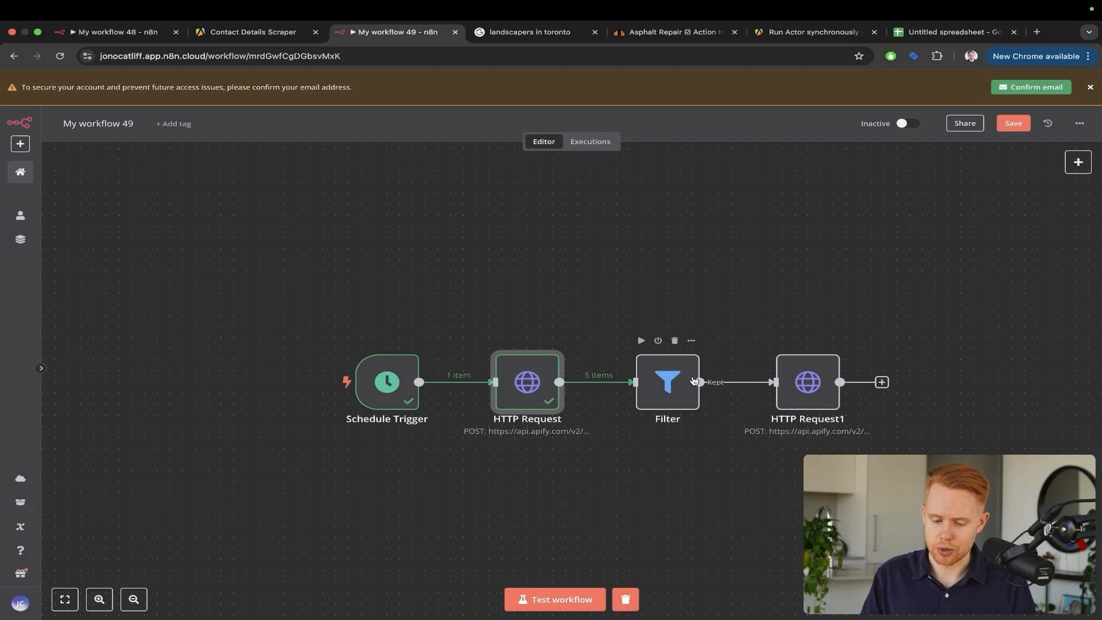
double_click(525, 384)
click(1067, 120)
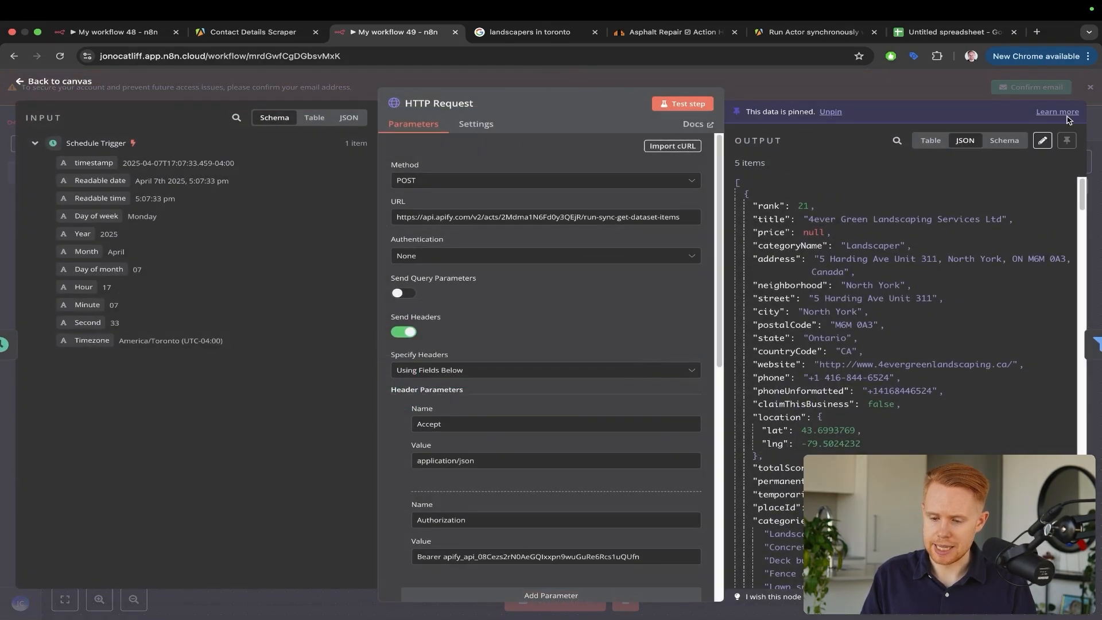
drag(964, 228, 827, 125)
key(Escape)
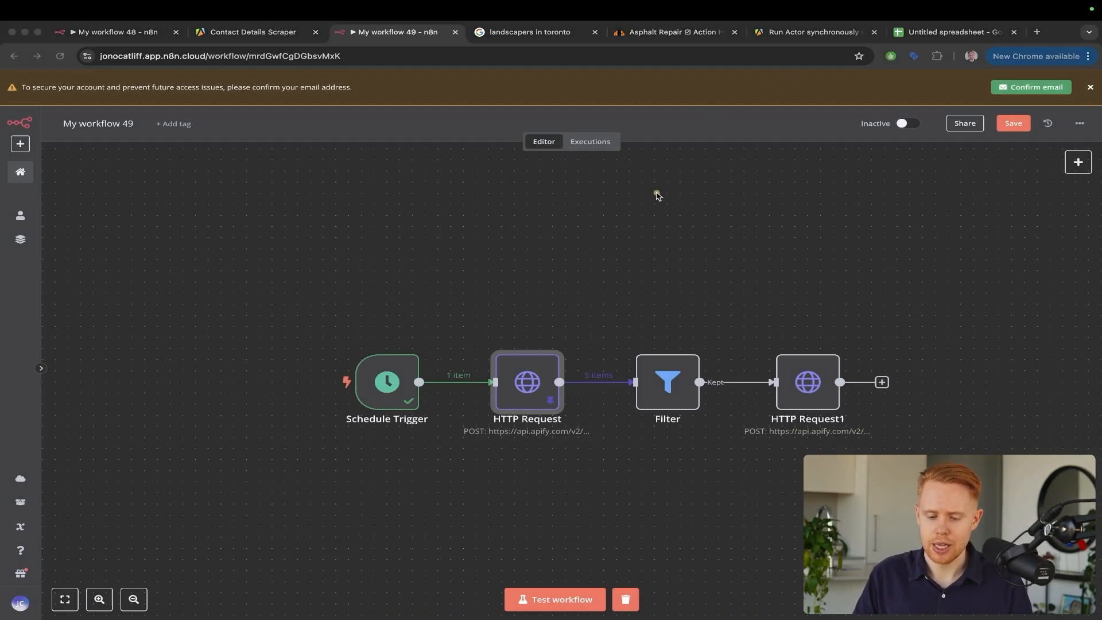
Run a test of the whole workflow so the Filter passes 5 items on
mouse_move(657, 194)
mouse_down()
mouse_move(534, 317)
mouse_move(522, 352)
mouse_move(826, 349)
mouse_up()
mouse_move(753, 380)
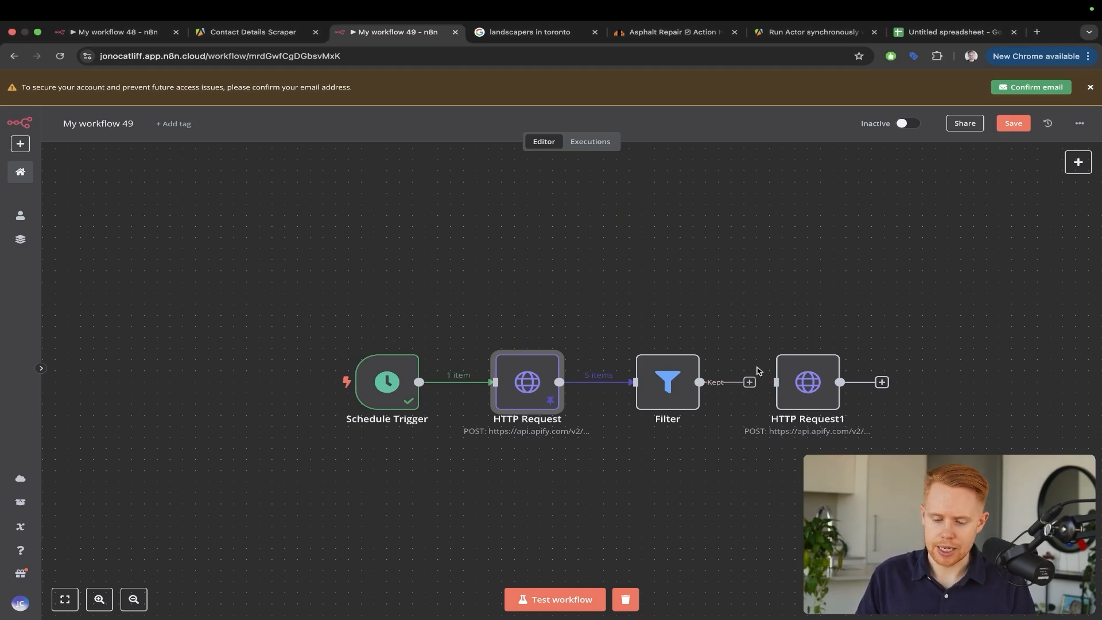
drag(621, 250, 649, 351)
mouse_move(571, 346)
mouse_down()
mouse_move(739, 296)
mouse_move(829, 351)
mouse_up()
click(555, 600)
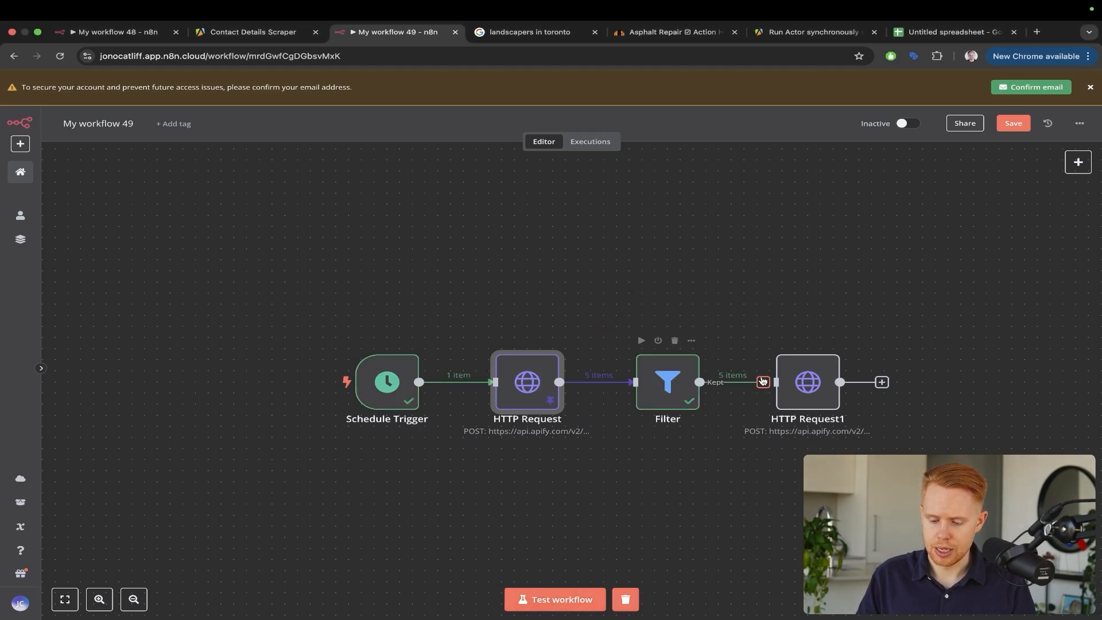
Open HTTP Request1 and reveal the HTTP Request node's fields in the input panel
double_click(807, 382)
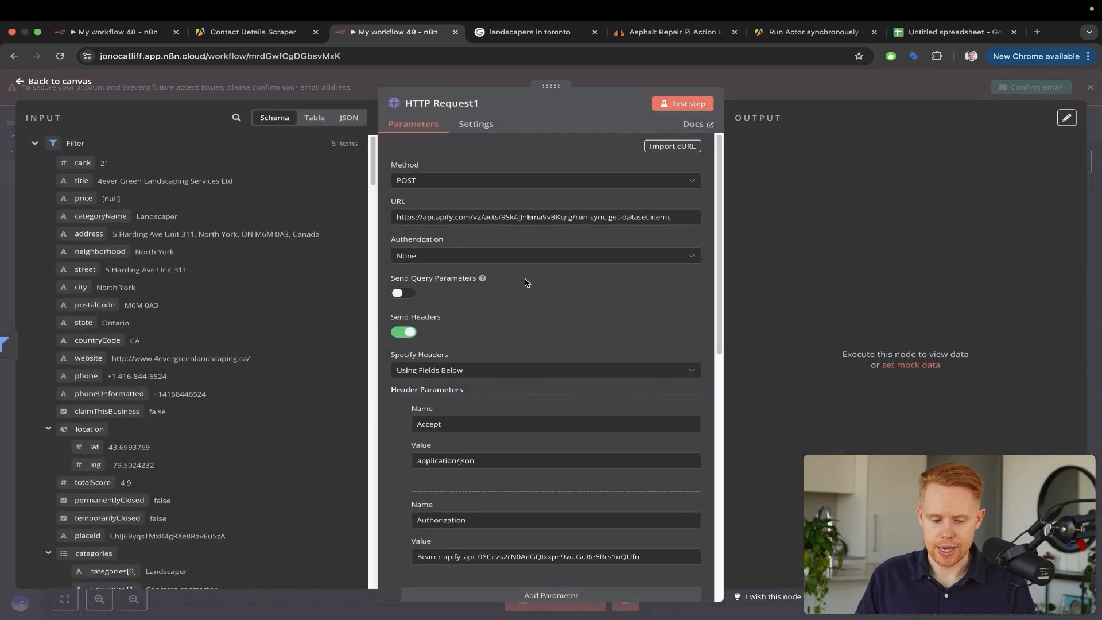
mouse_move(603, 357)
mouse_down()
mouse_move(354, 271)
mouse_move(189, 344)
mouse_up()
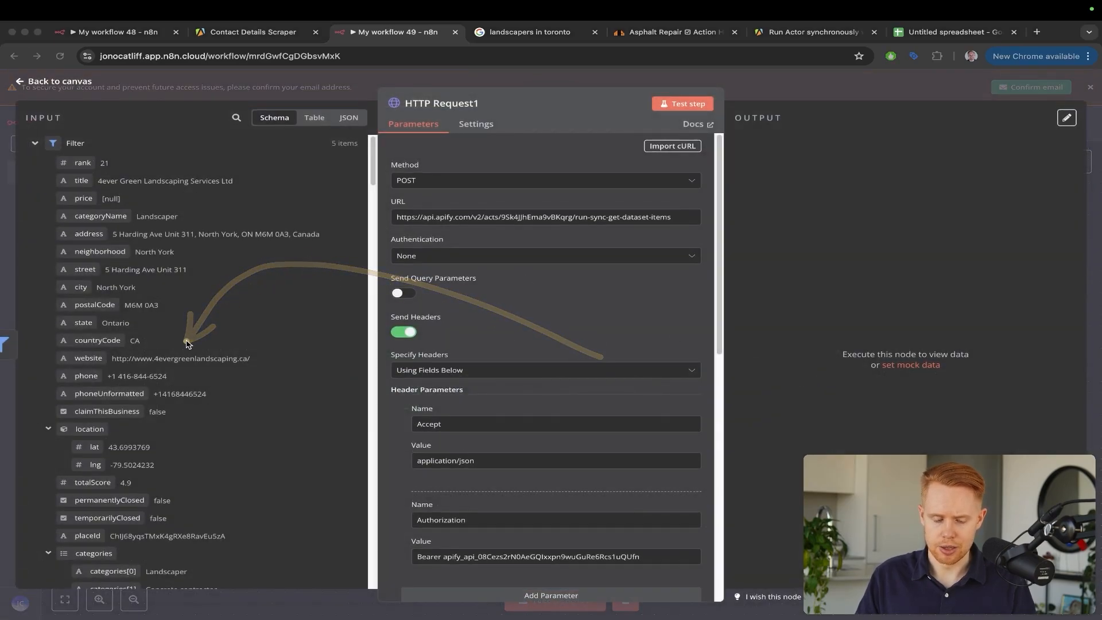
mouse_move(213, 415)
mouse_down()
mouse_move(511, 460)
mouse_move(519, 500)
mouse_up()
scroll(518, 499, down, 10)
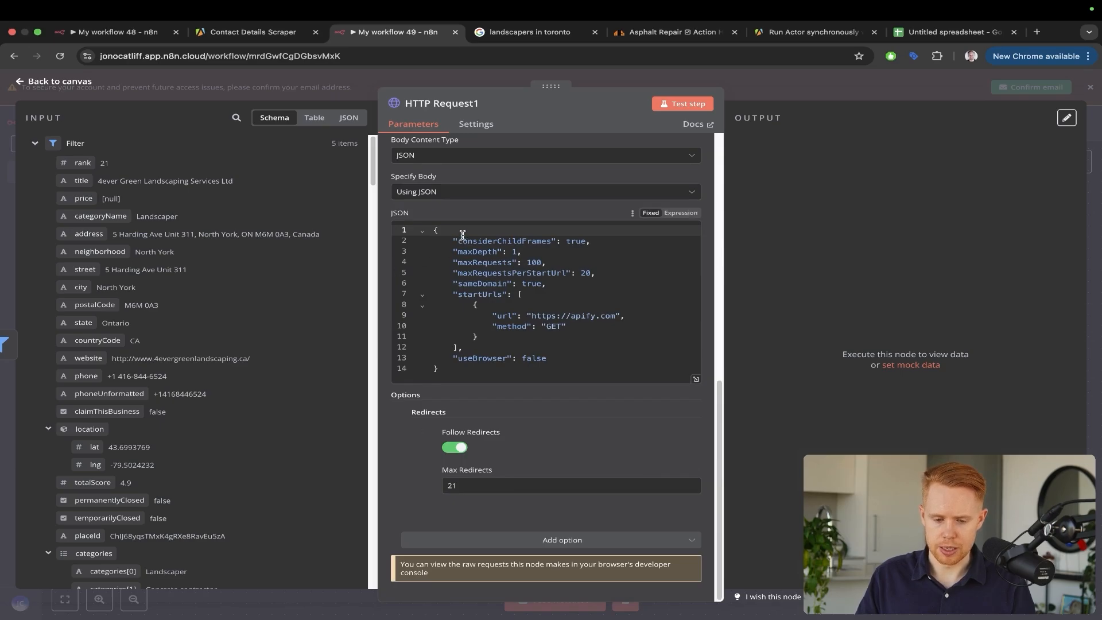
scroll(275, 294, down, 20)
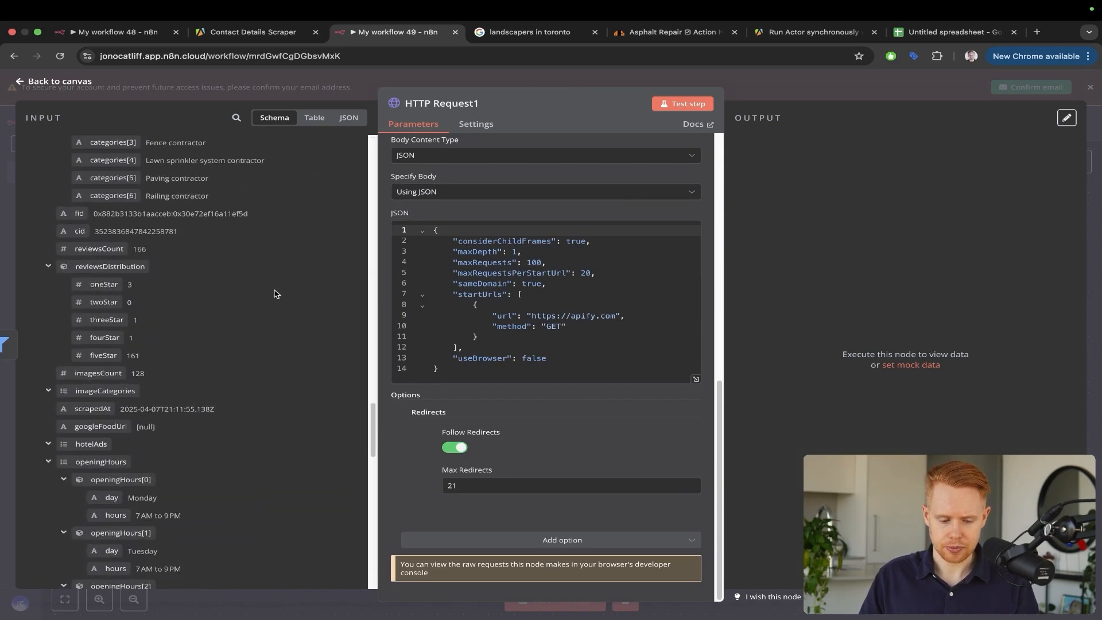
scroll(275, 294, up, 20)
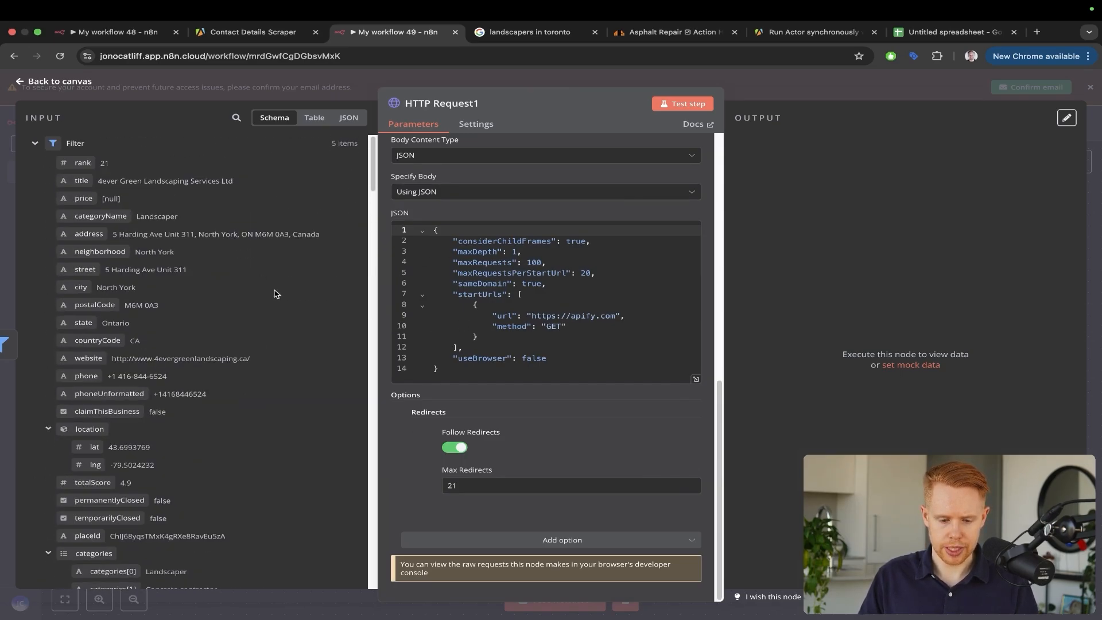
click(36, 144)
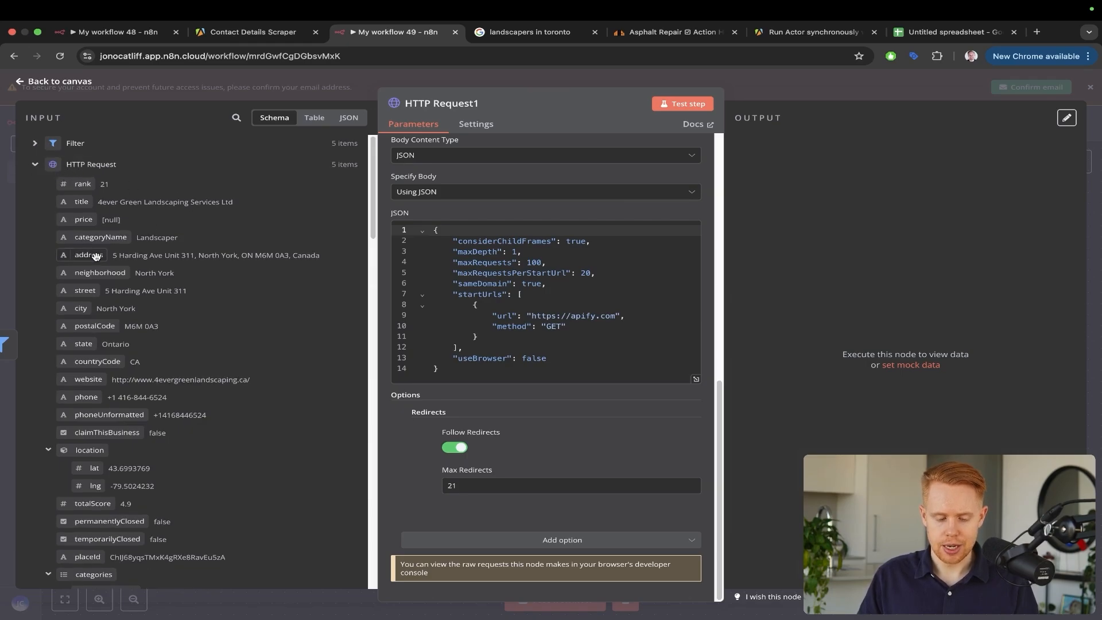
scroll(96, 256, down, 3)
scroll(96, 256, down, 2)
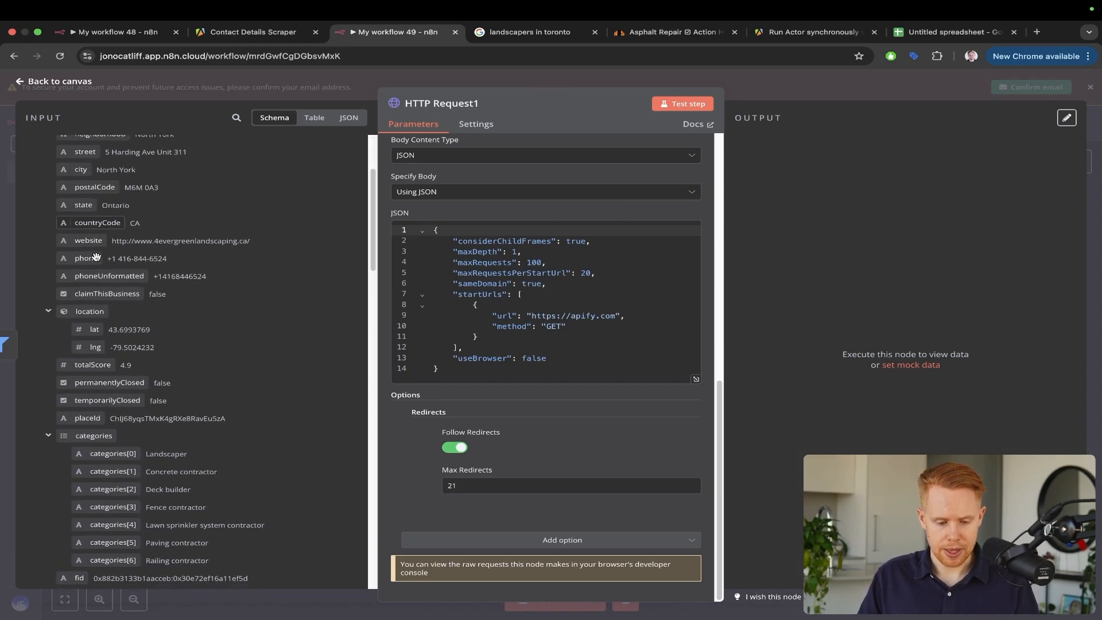
drag(94, 241, 533, 317)
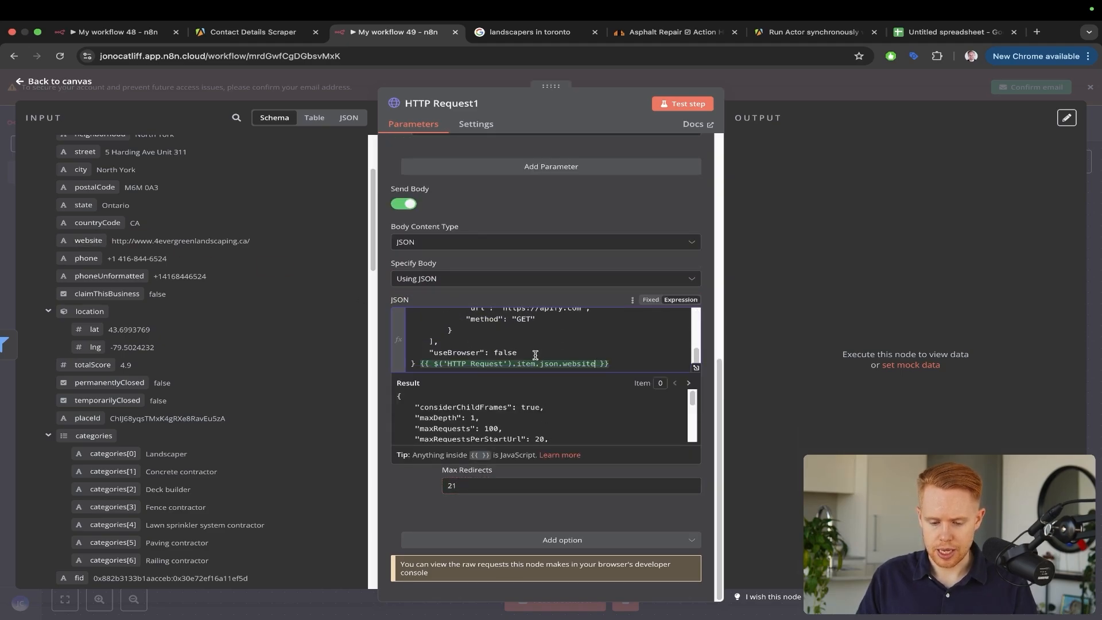
click(421, 365)
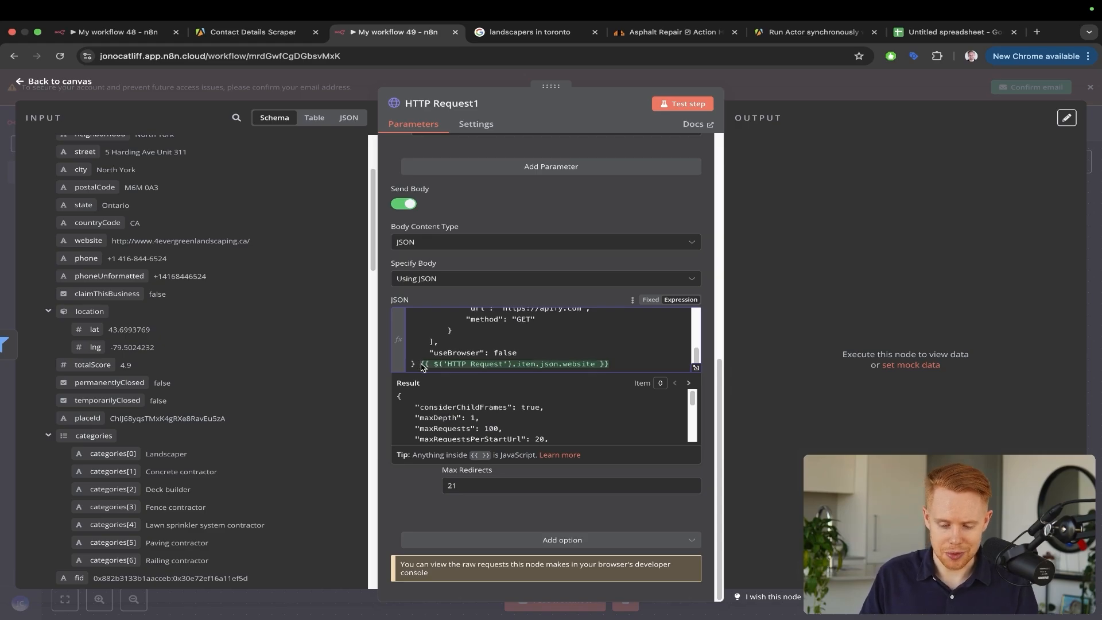
key(shift+End)
key(ctrl+x)
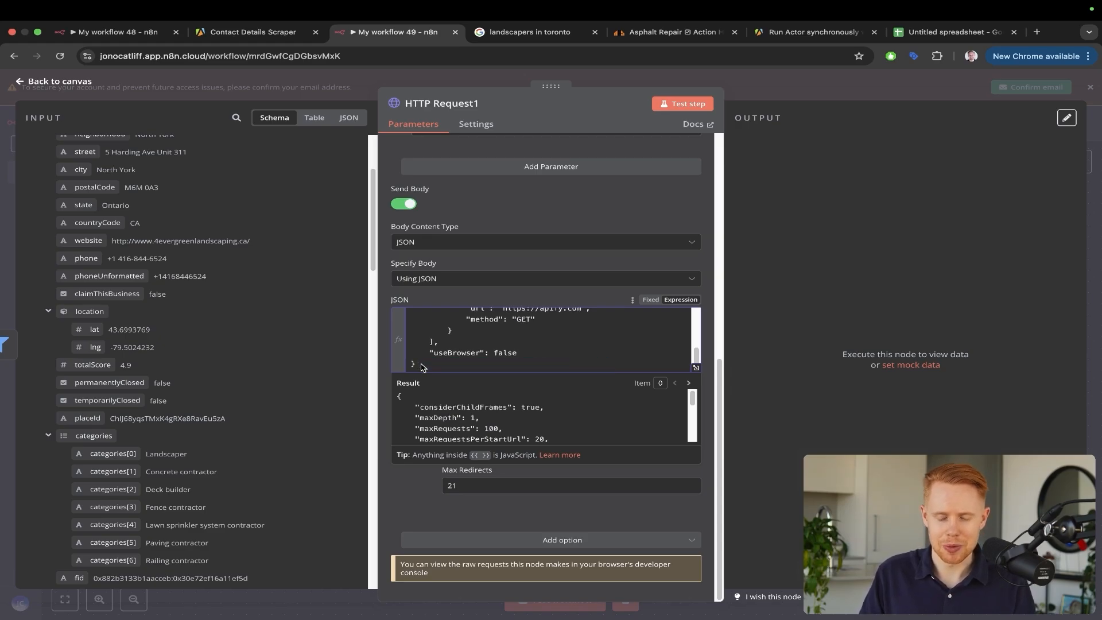
scroll(476, 321, up, 1)
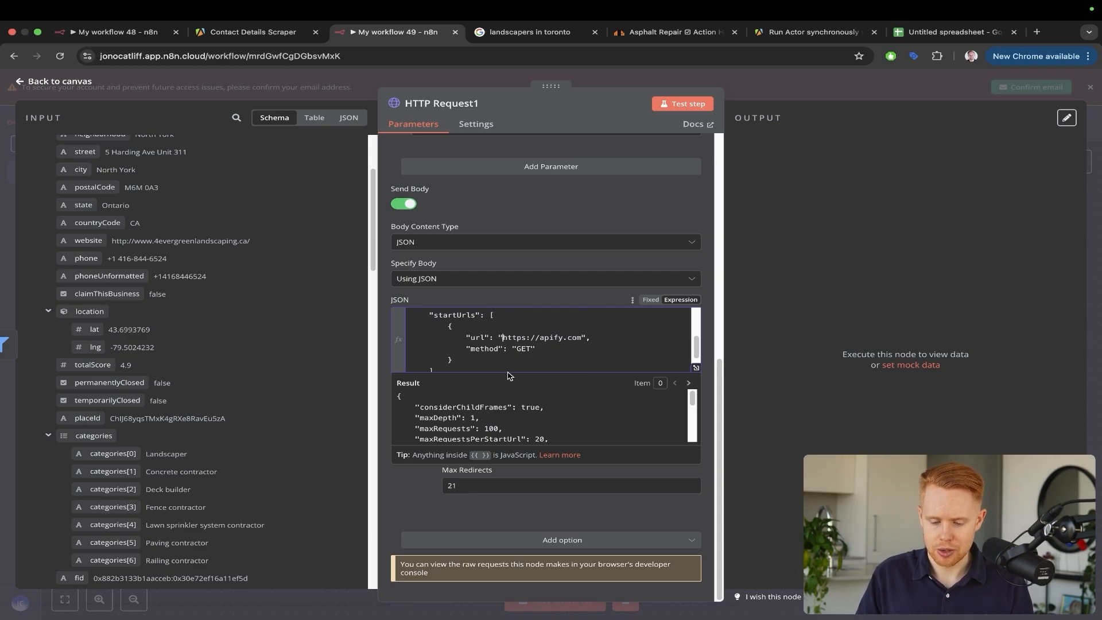
key(alt+shift+Right)
key(alt+shift+Right)
key(alt+shift+Right)
key(alt+shift+Right)
key(alt+shift+Right)
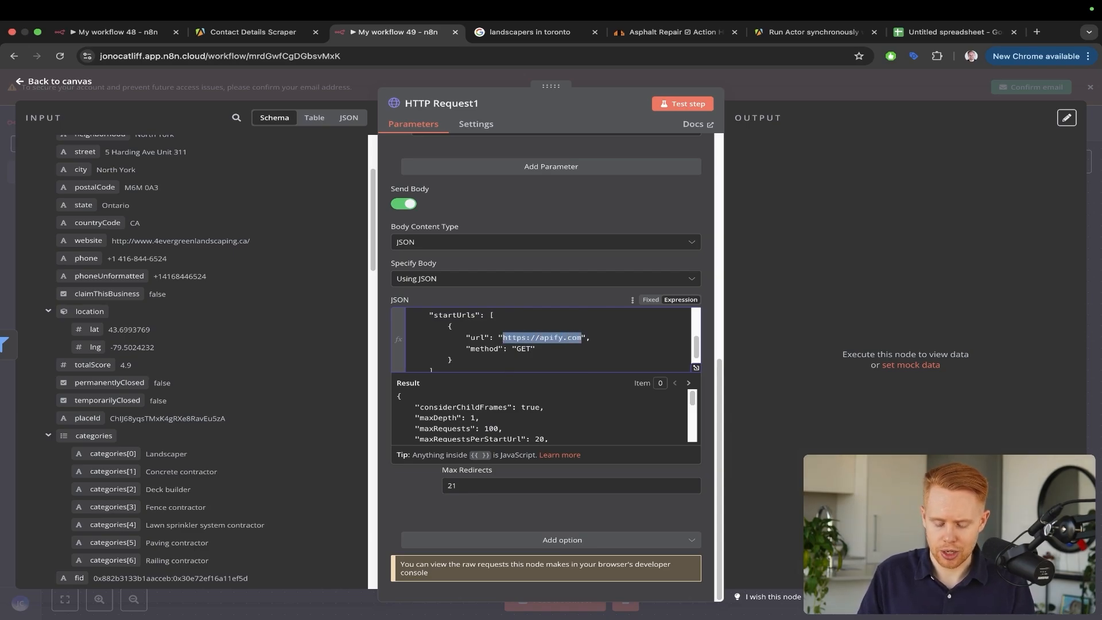
key(super+v)
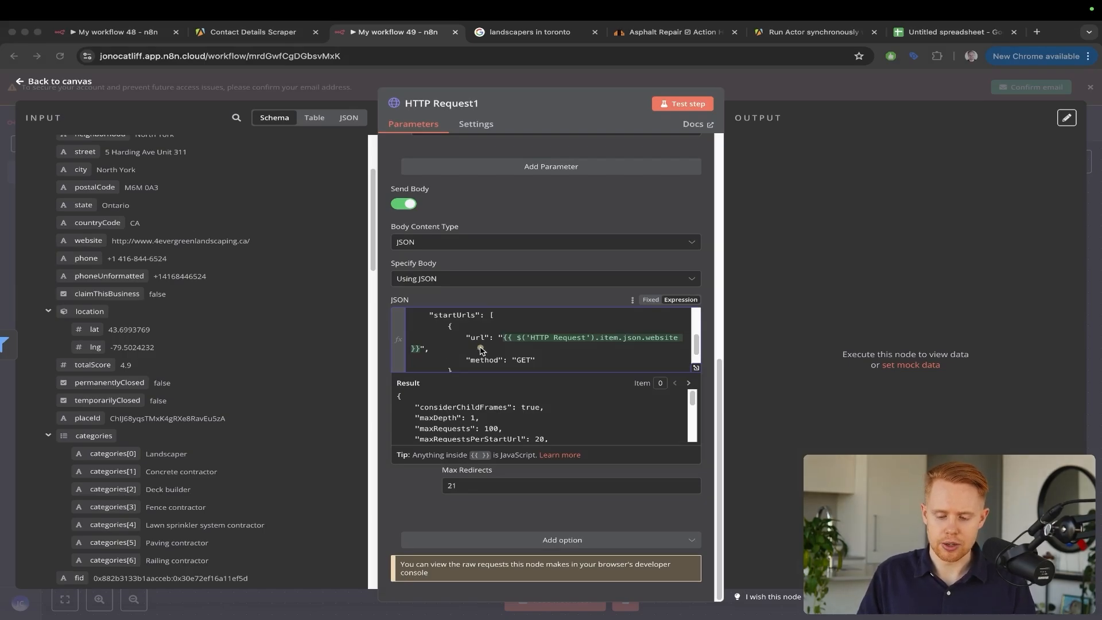
Fix the quote around the website expression and close HTTP Request1
click(481, 349)
scroll(481, 350, down, 1)
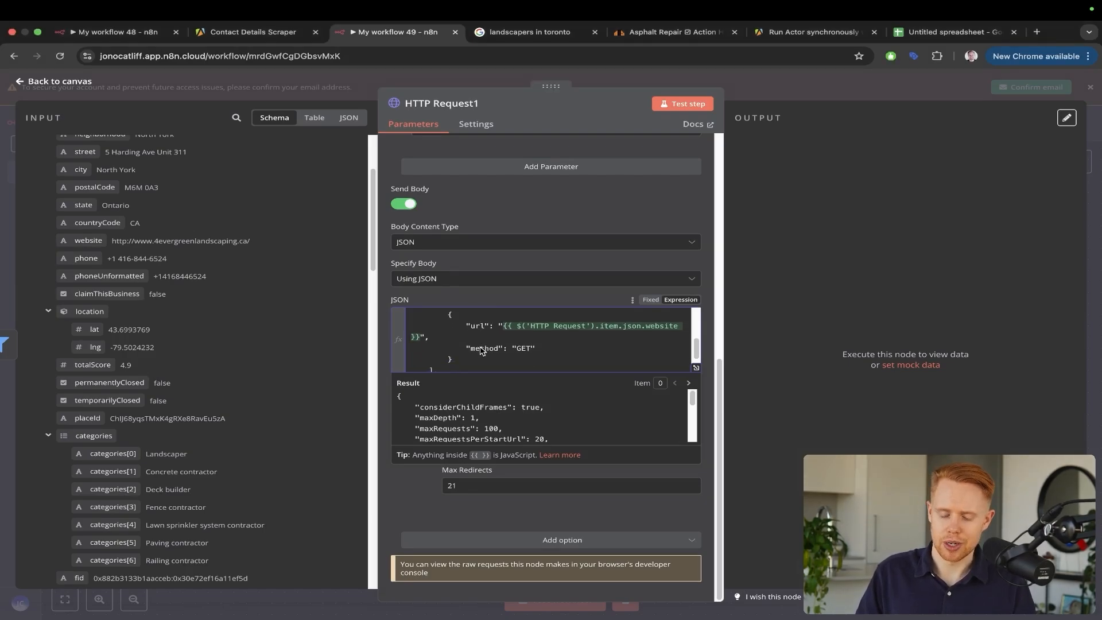
scroll(481, 350, down, 1)
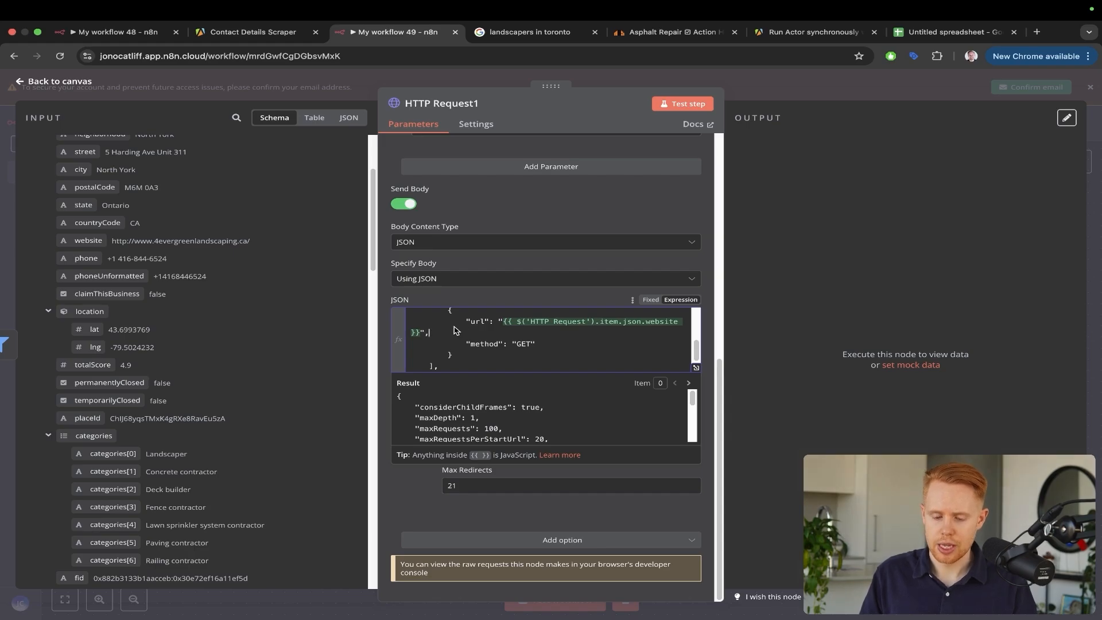
key(BackSpace)
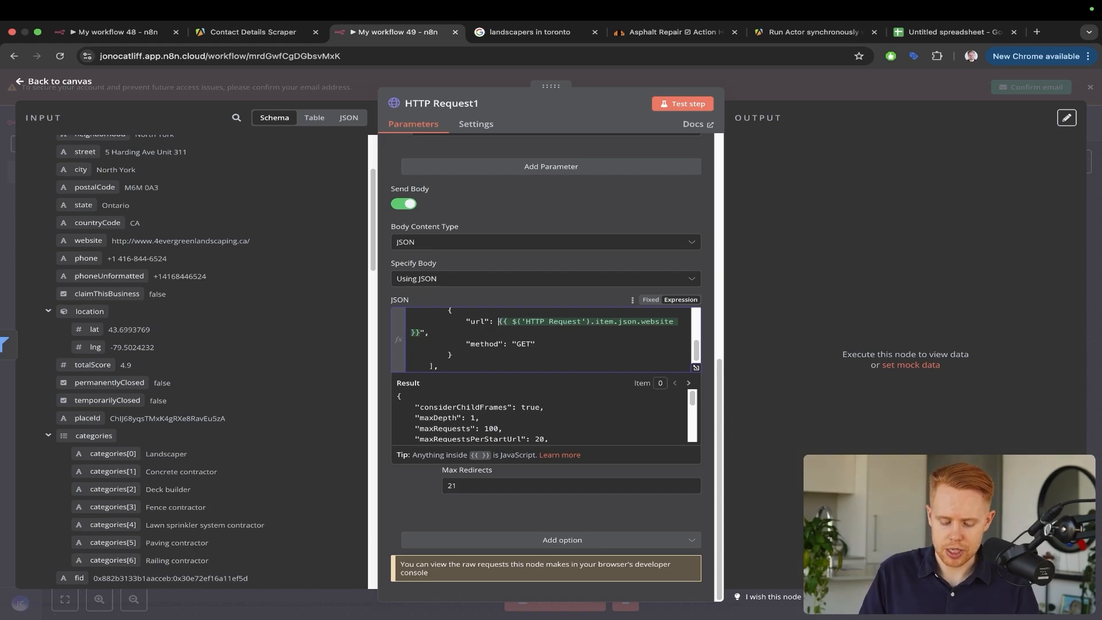
text(")
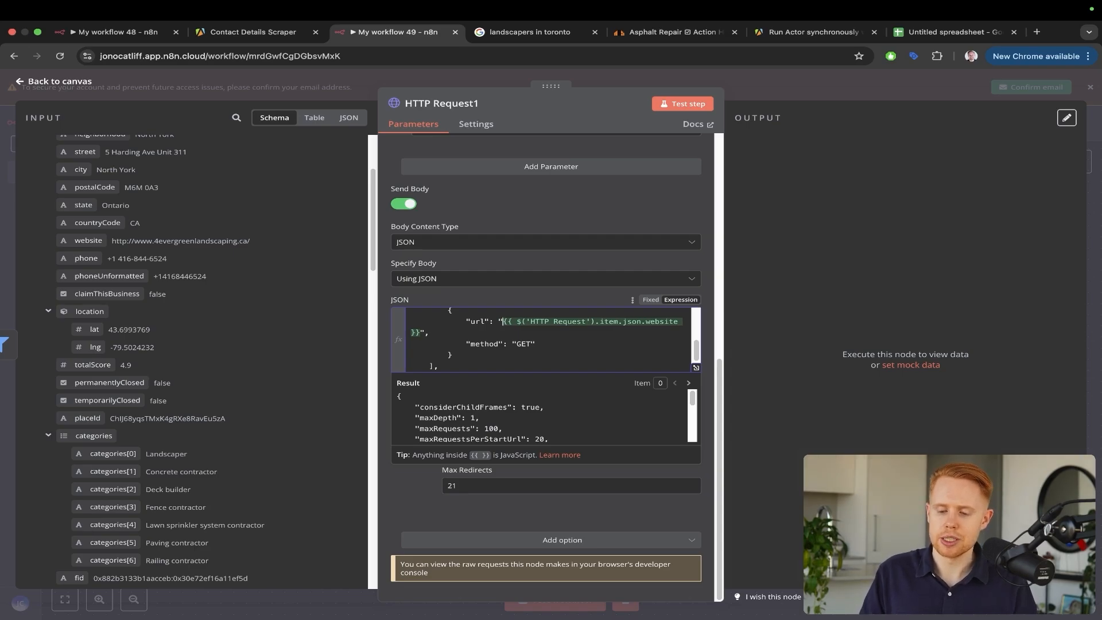
click(774, 92)
scroll(884, 300, right, 5)
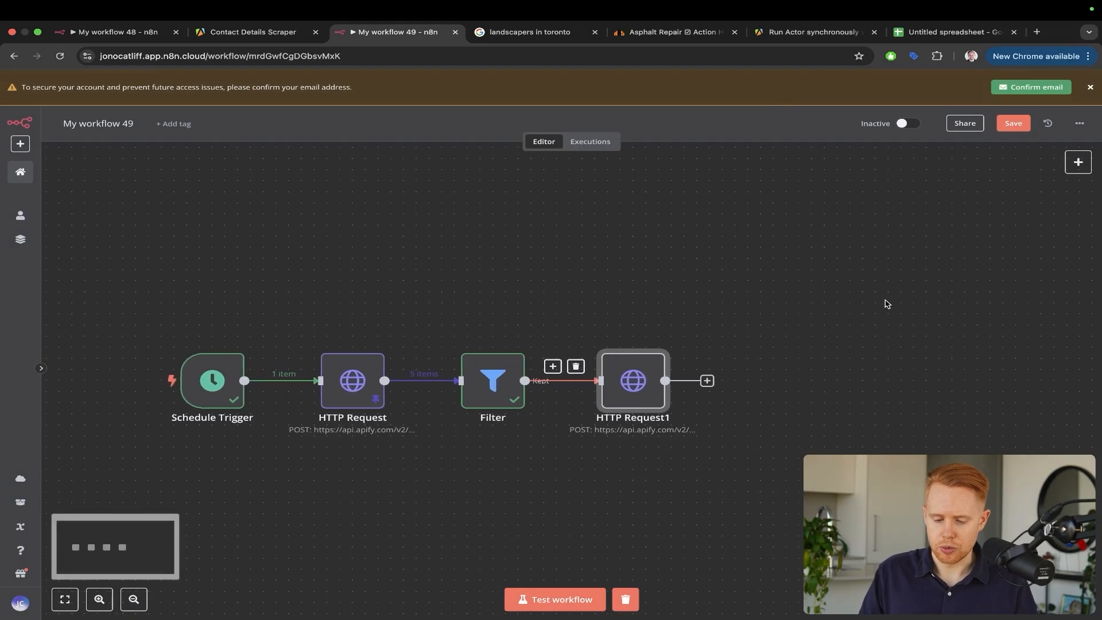
Run HTTP Request1's test step and check the two new Contact Details Scraper runs in Apify
double_click(635, 380)
click(682, 103)
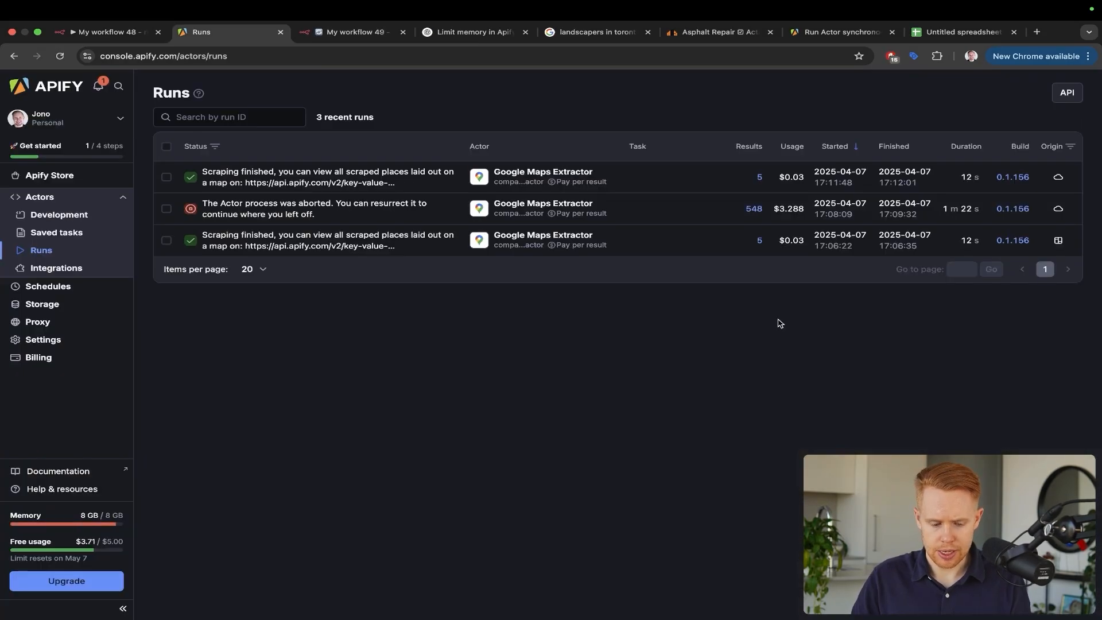
mouse_move(261, 282)
mouse_down()
mouse_move(68, 471)
mouse_move(54, 509)
mouse_up()
key(Escape)
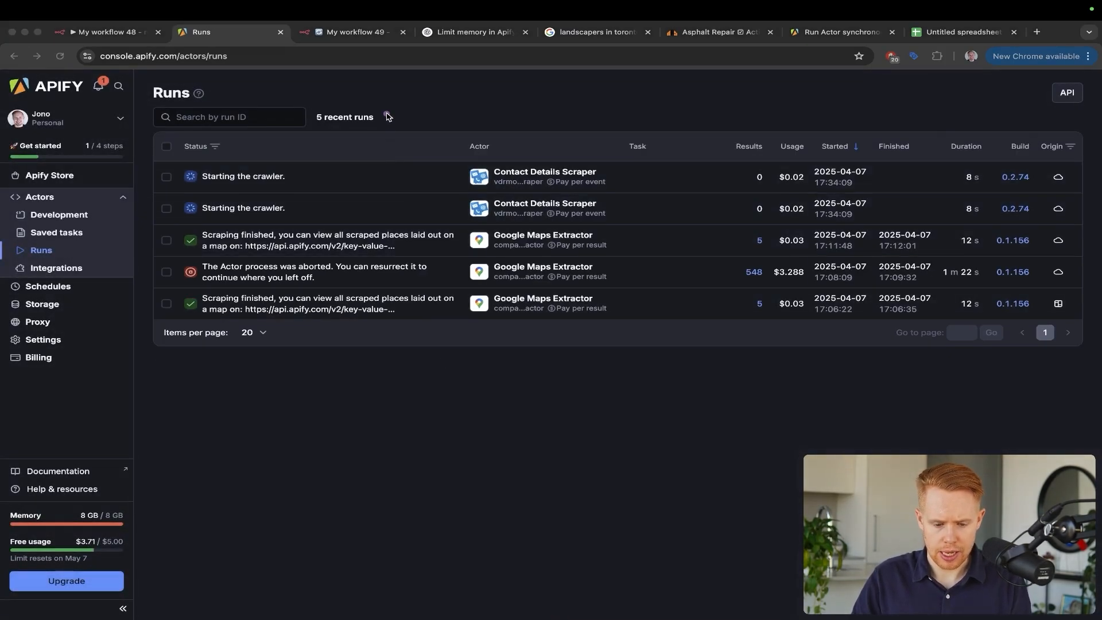
drag(388, 117, 308, 175)
drag(409, 147, 316, 195)
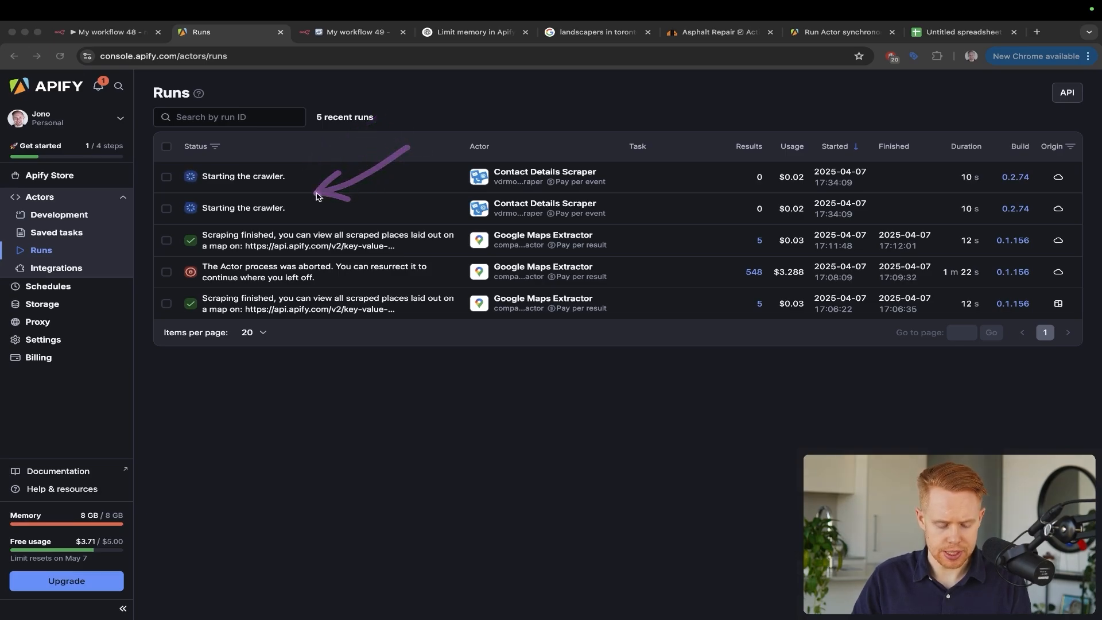
key(Escape)
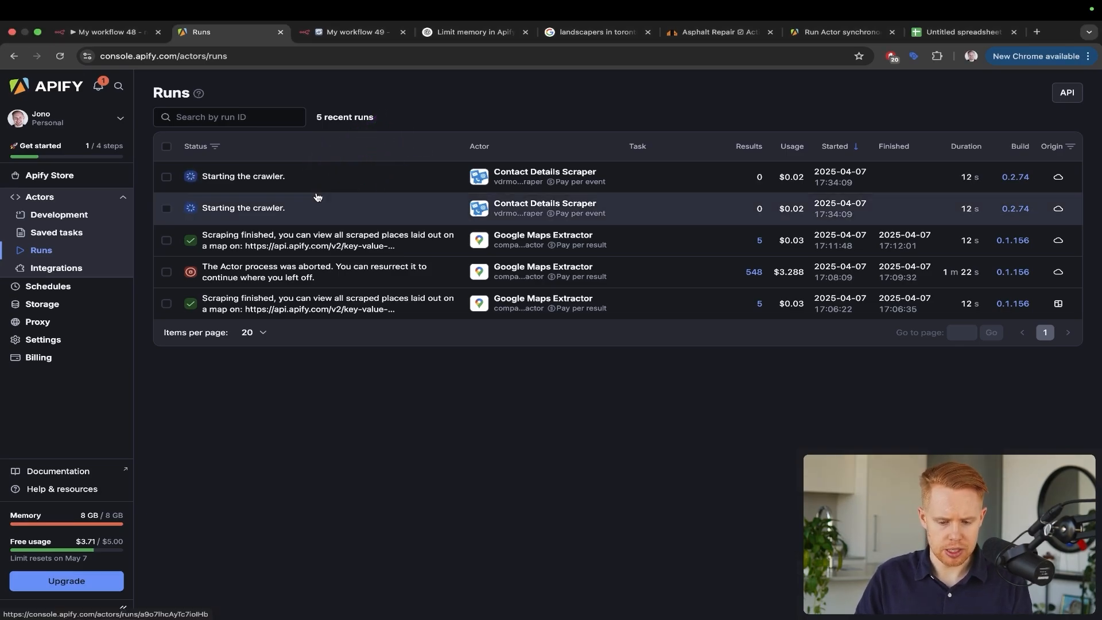
key(ctrl+Tab)
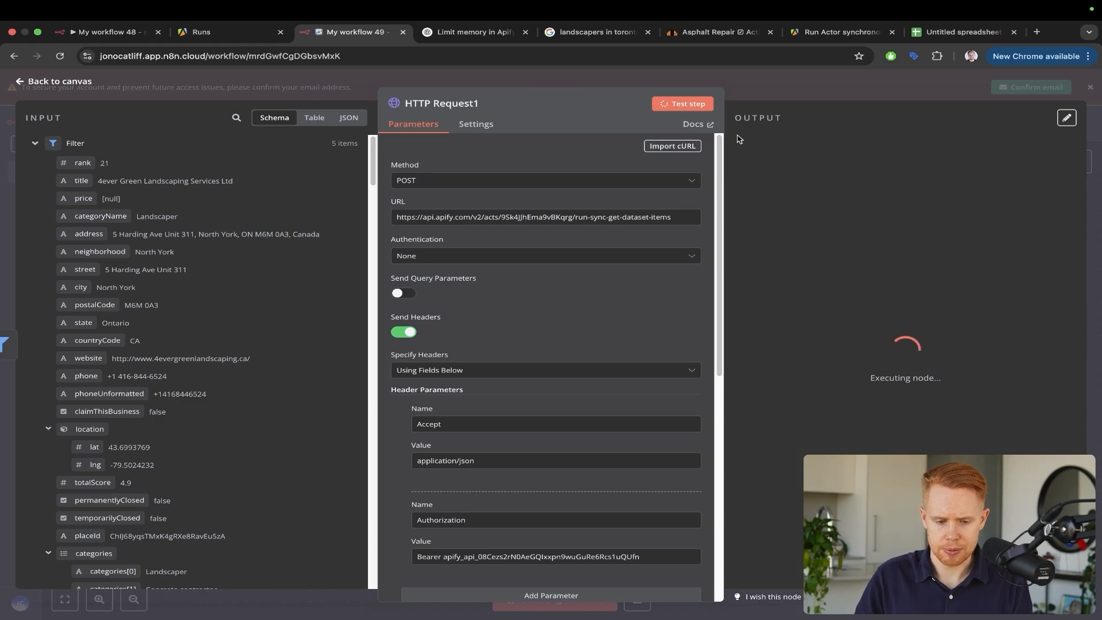
Compare HTTP Request1's 'Payment required' error against the Apify runs list
key(ctrl+shift+Tab)
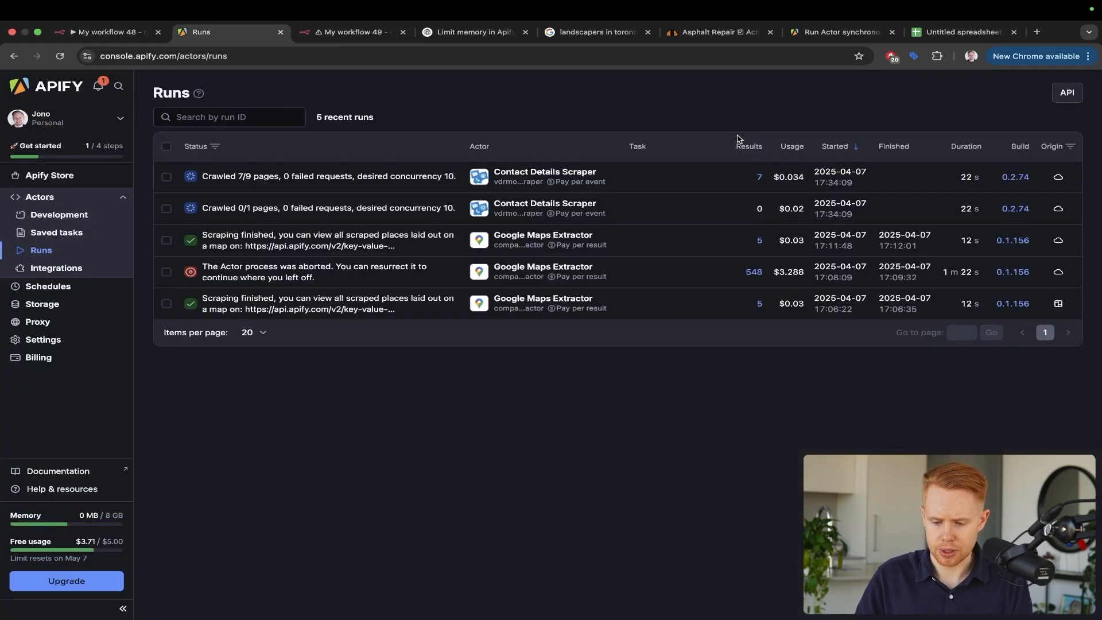
key(ctrl+Tab)
key(ctrl+a)
drag(581, 240, 744, 184)
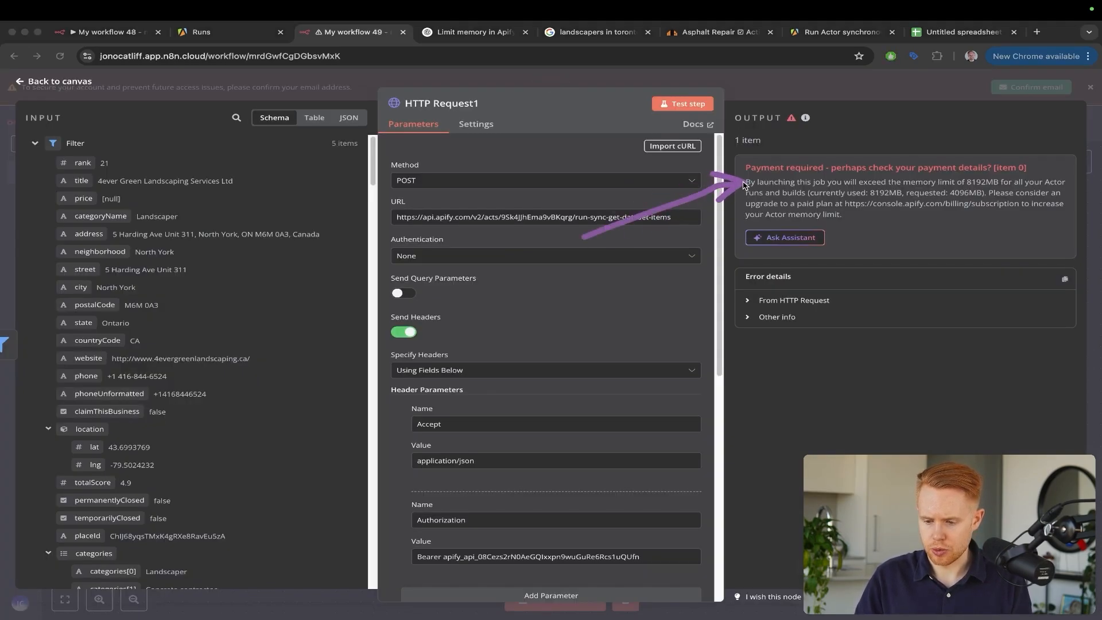
key(ctrl+s)
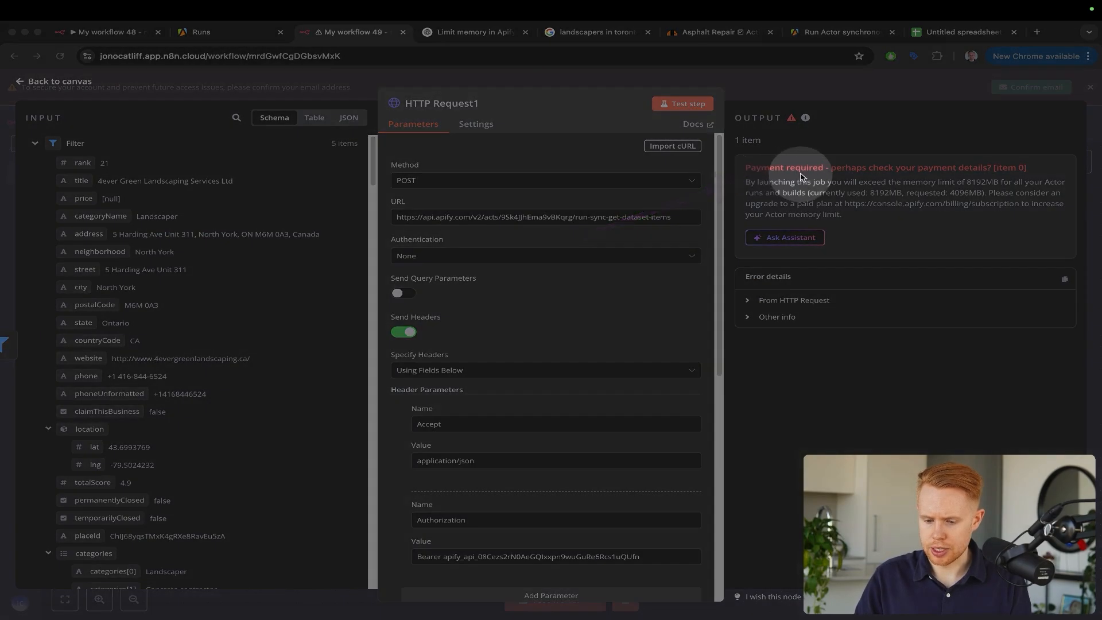
key(ctrl+s)
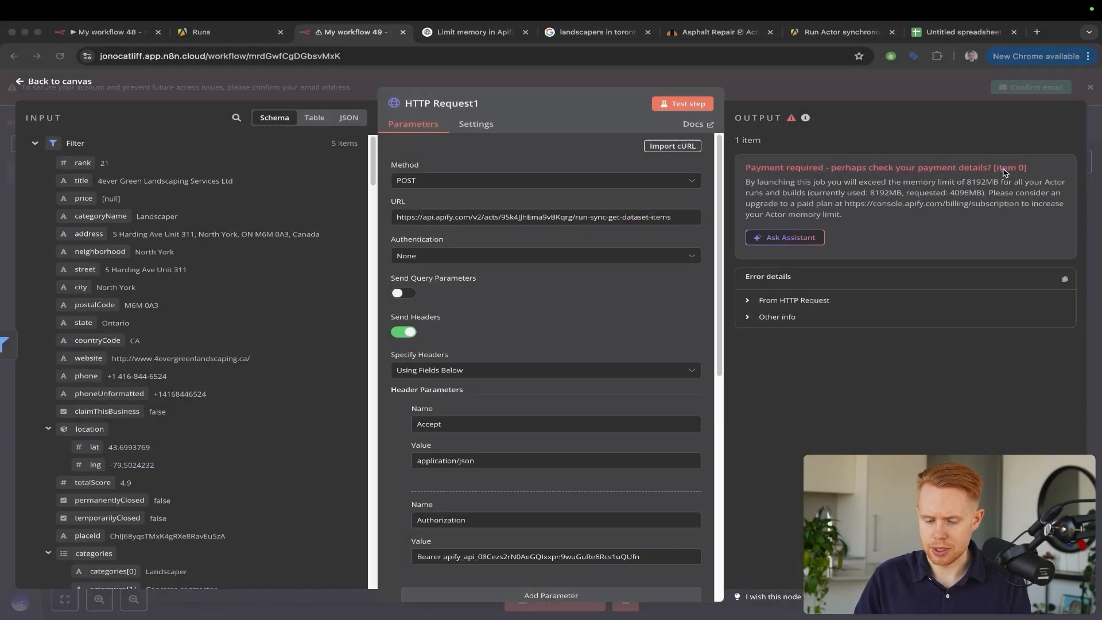
key(ctrl+2)
drag(135, 434, 97, 527)
drag(172, 289, 86, 507)
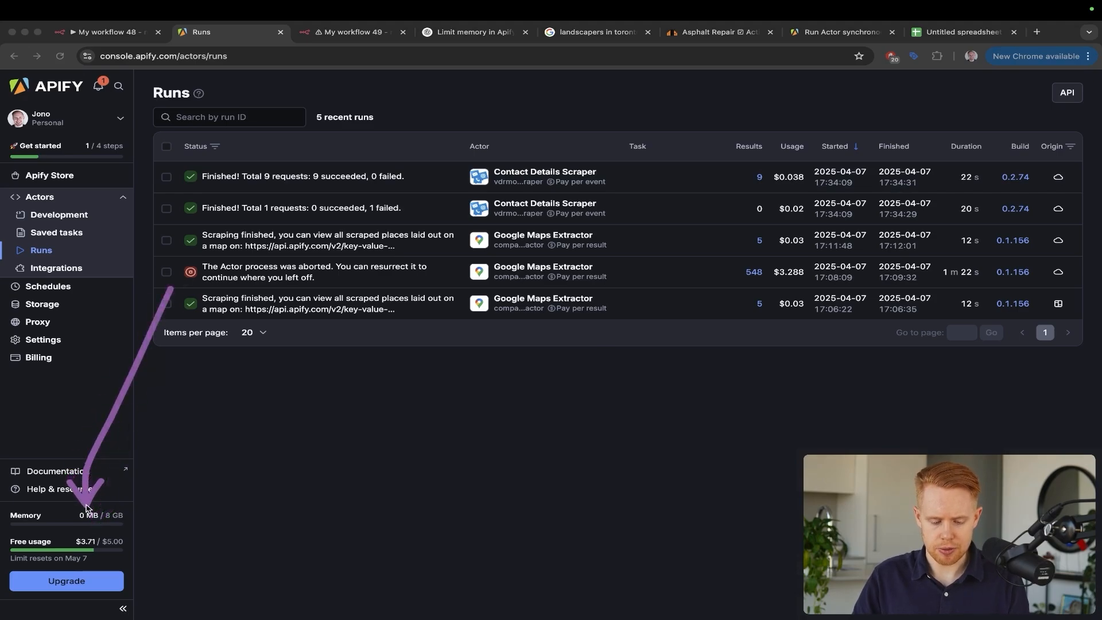
key(Escape)
key(ctrl+3)
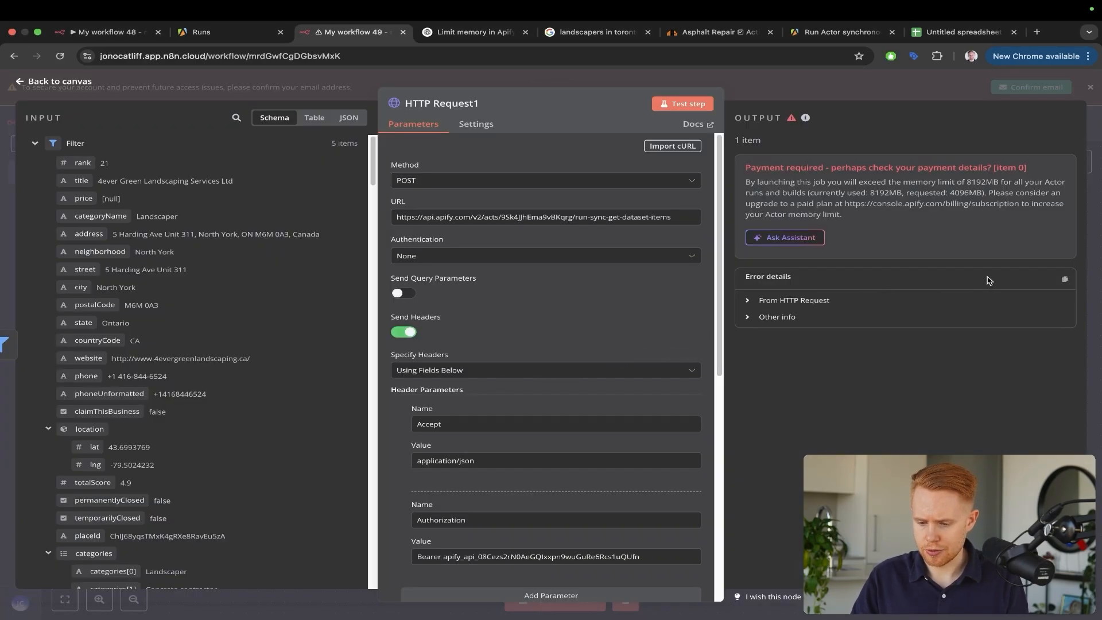
drag(993, 289, 979, 189)
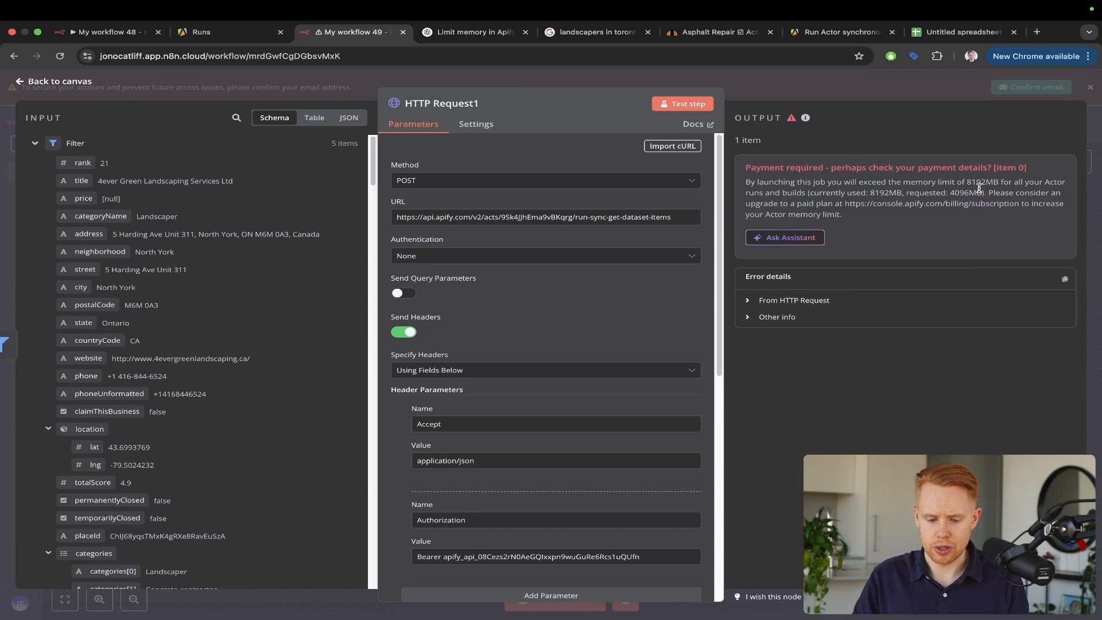
Recheck the Apify runs' memory usage against the 8192MB limit, then close HTTP Request1
key(ctrl+2)
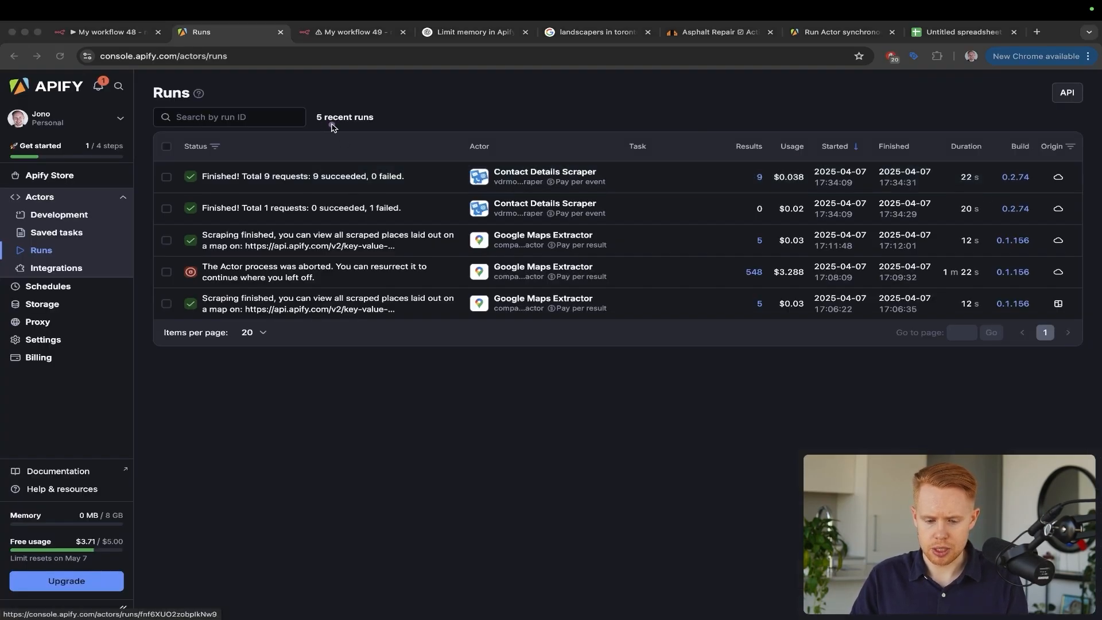
drag(440, 122, 440, 204)
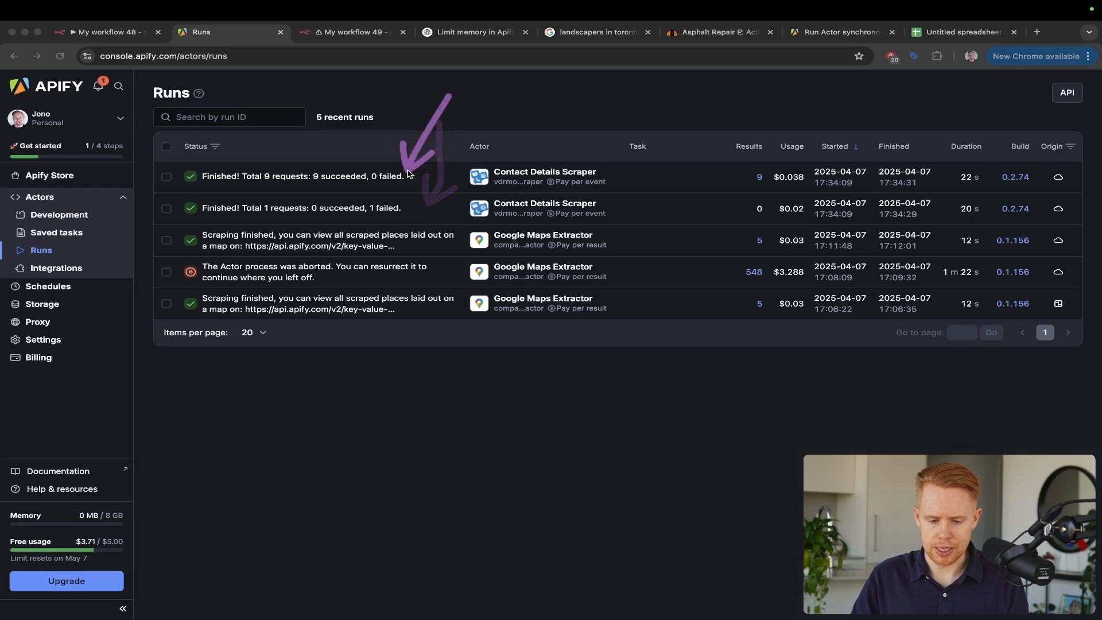
drag(524, 131, 416, 215)
drag(470, 136, 414, 179)
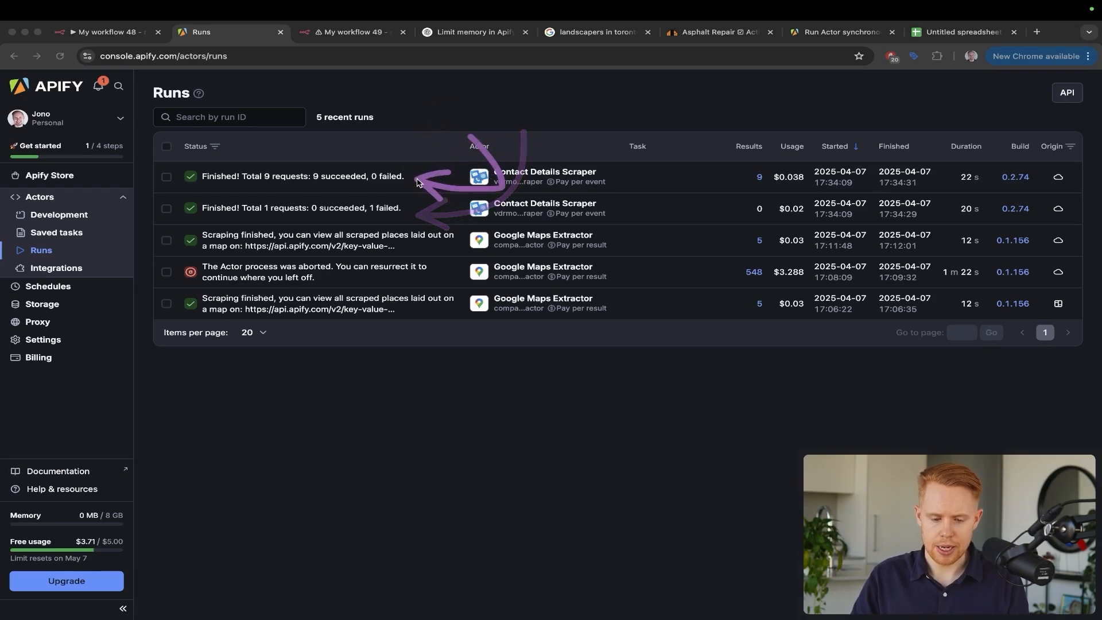
drag(492, 122, 416, 201)
key(Escape)
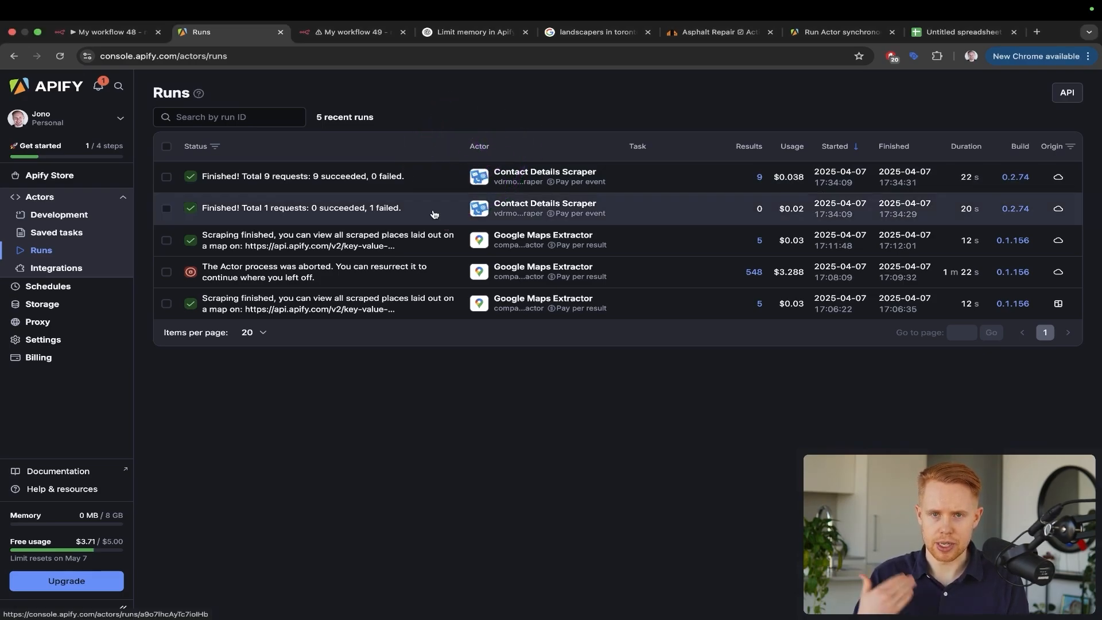
key(ctrl+Tab)
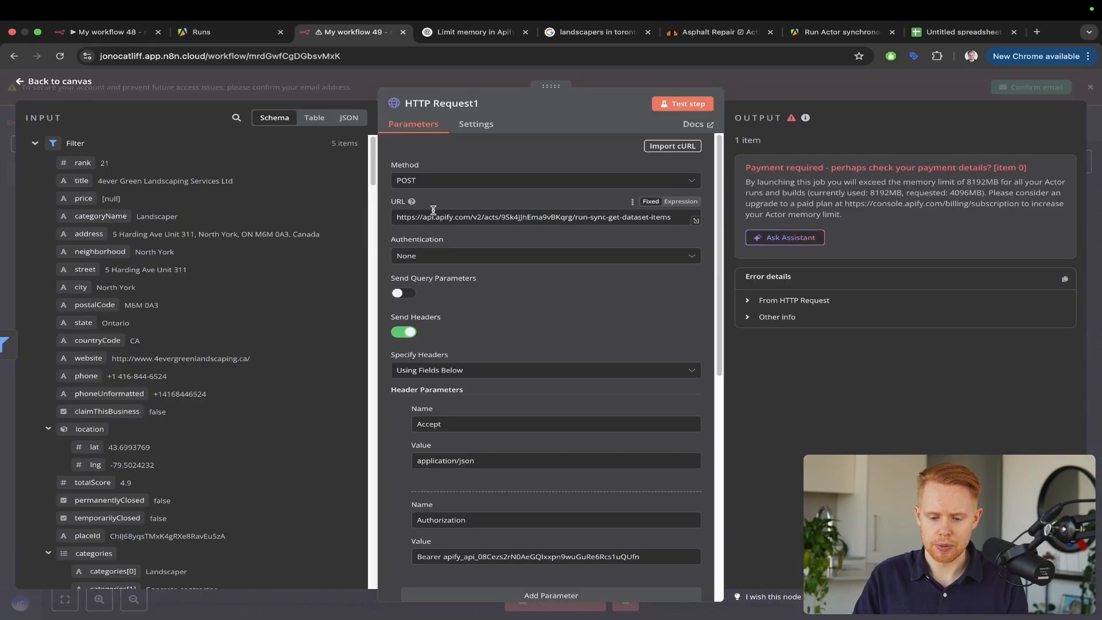
key(Escape)
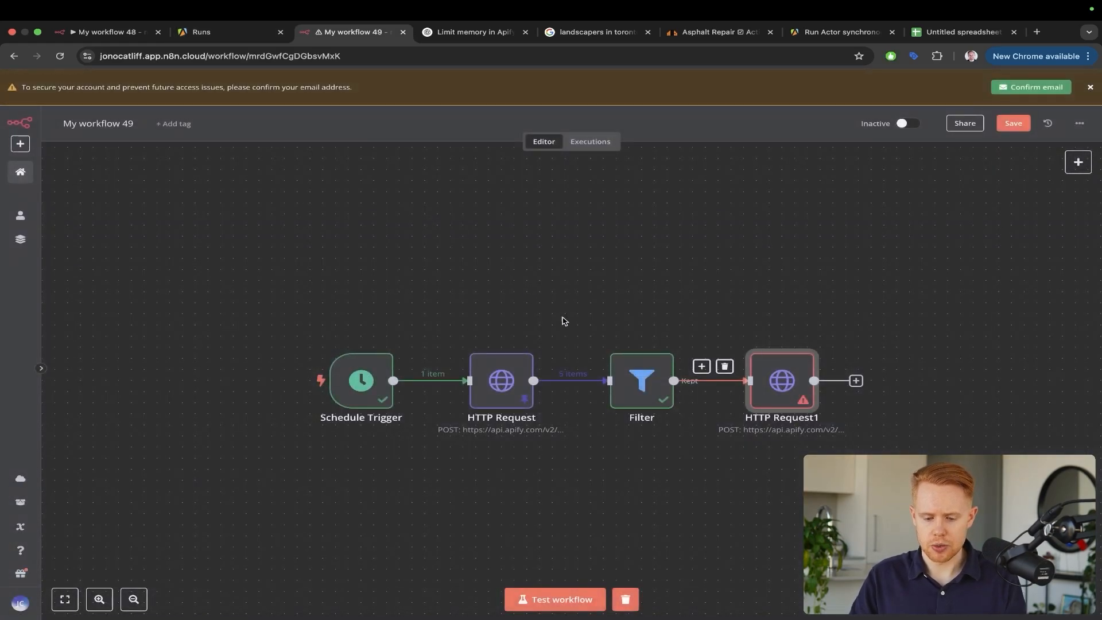
Remove the Filter→HTTP Request1 link and add a Loop Over Items node after Filter
click(724, 368)
click(737, 382)
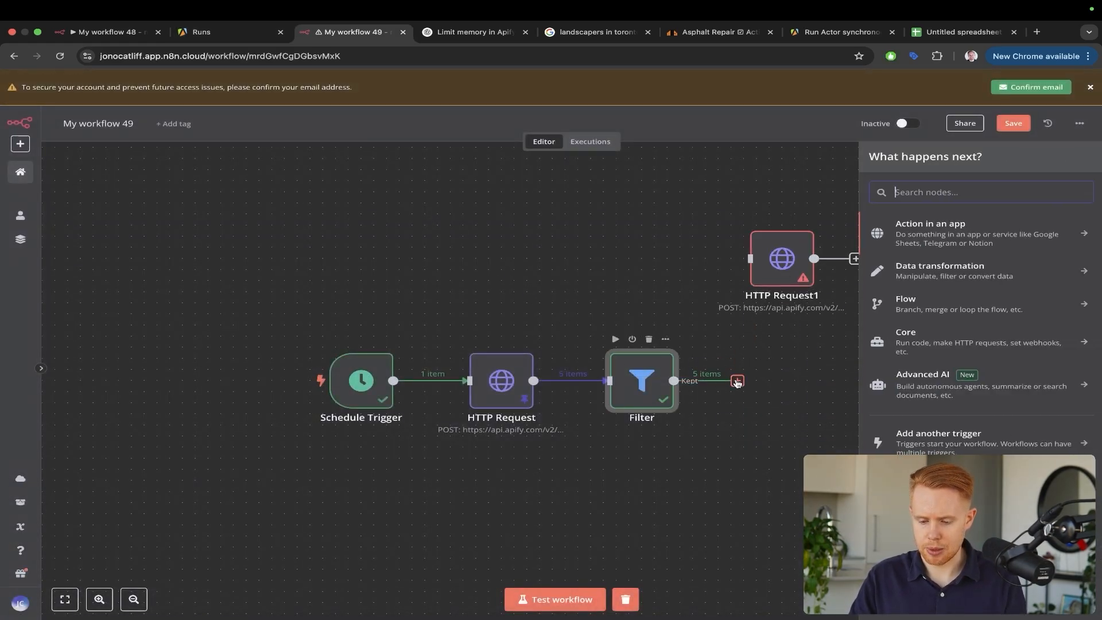
text(loop)
click(926, 242)
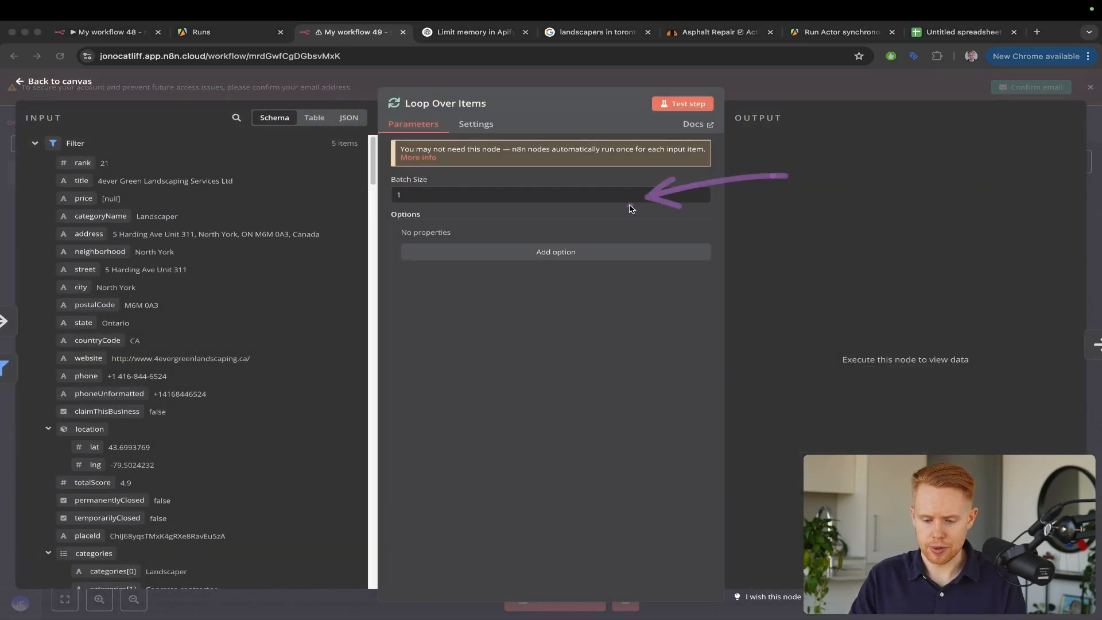
key(Escape)
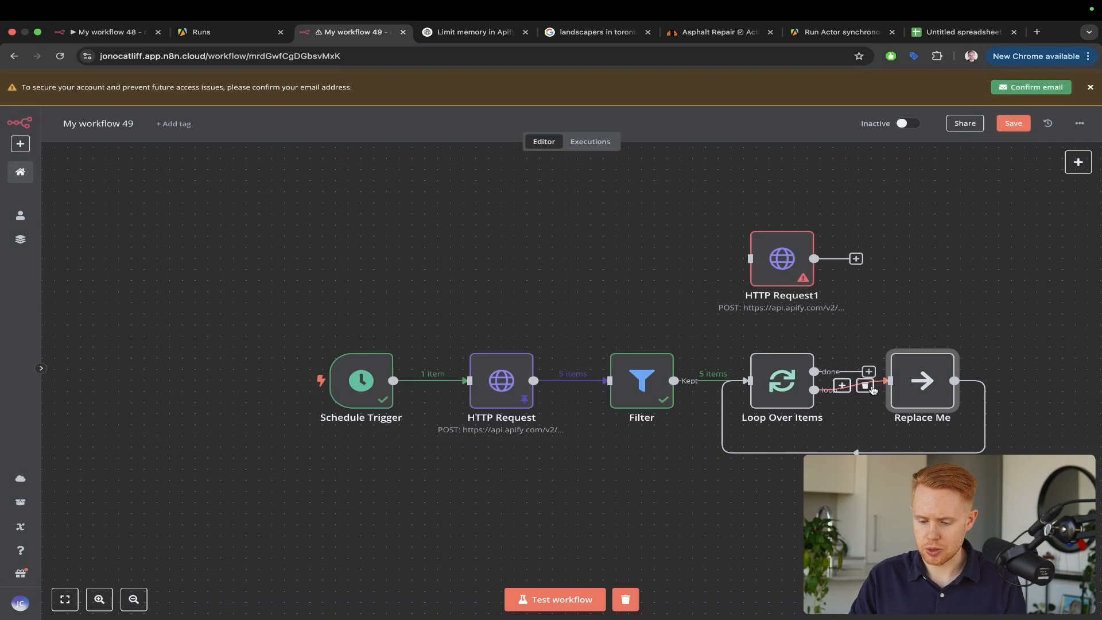
Delete Replace Me and wire HTTP Request1 into the loop branch, feeding back into Loop Over Items
click(865, 385)
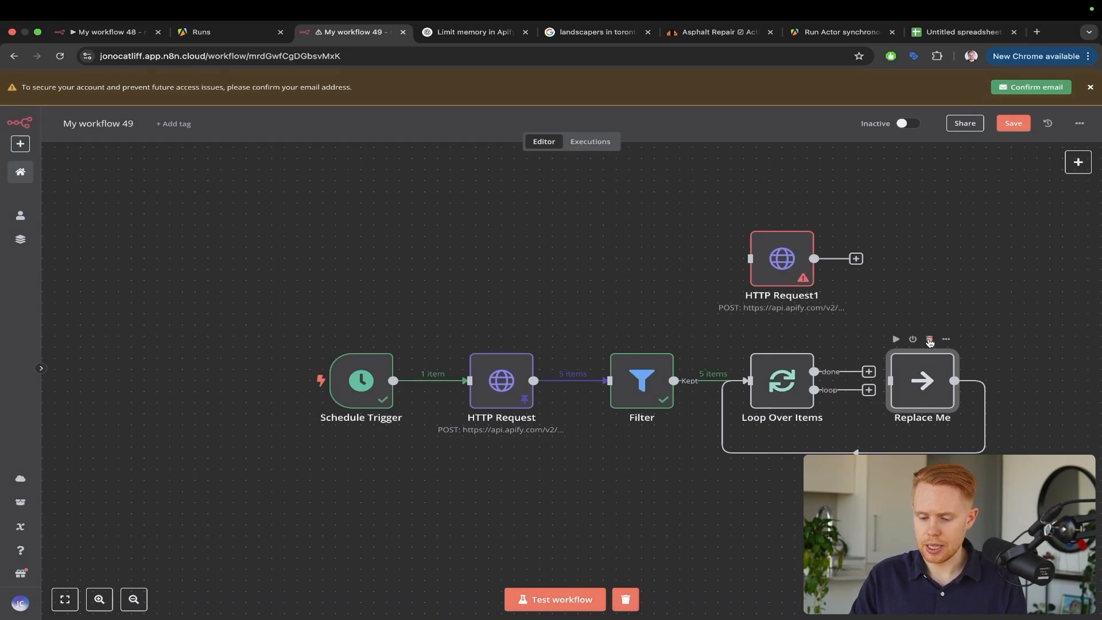
click(930, 340)
drag(793, 250, 934, 373)
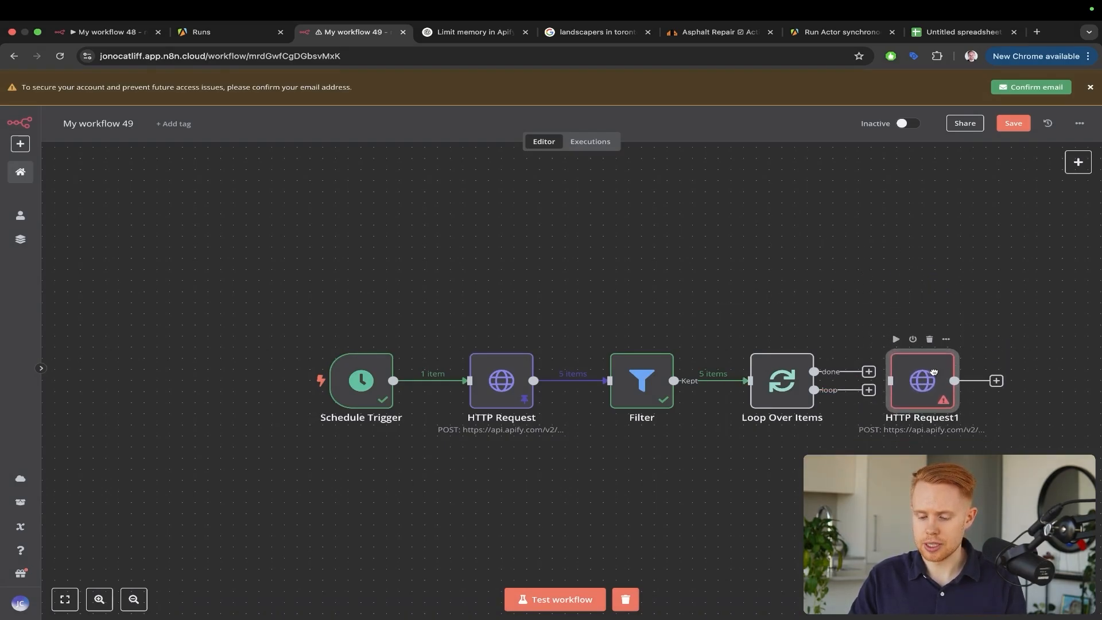
drag(859, 385, 890, 381)
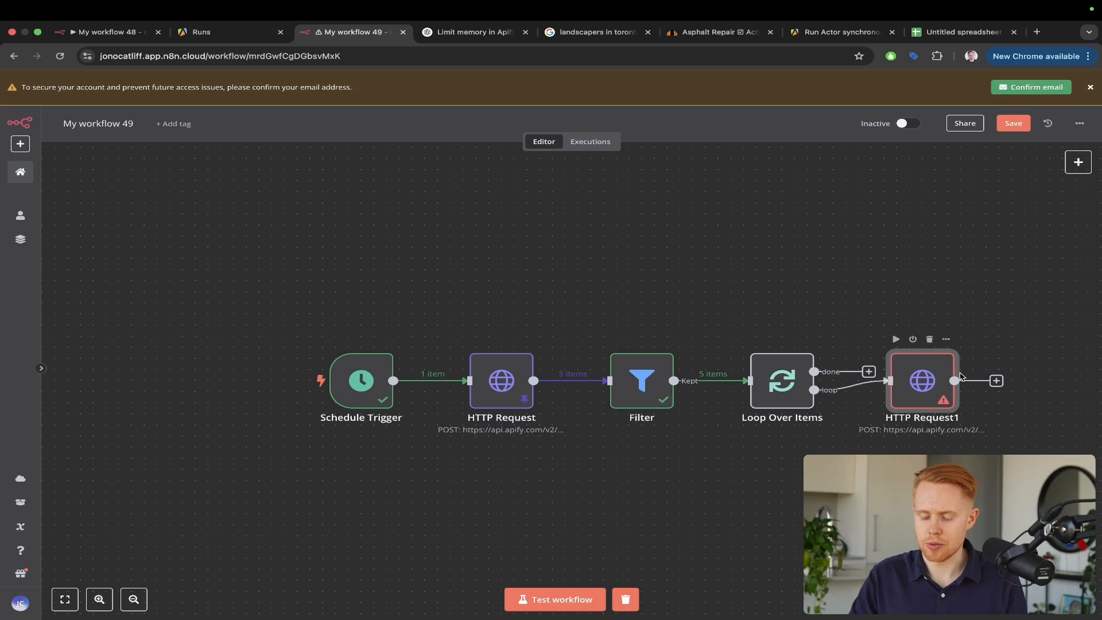
drag(993, 384, 744, 404)
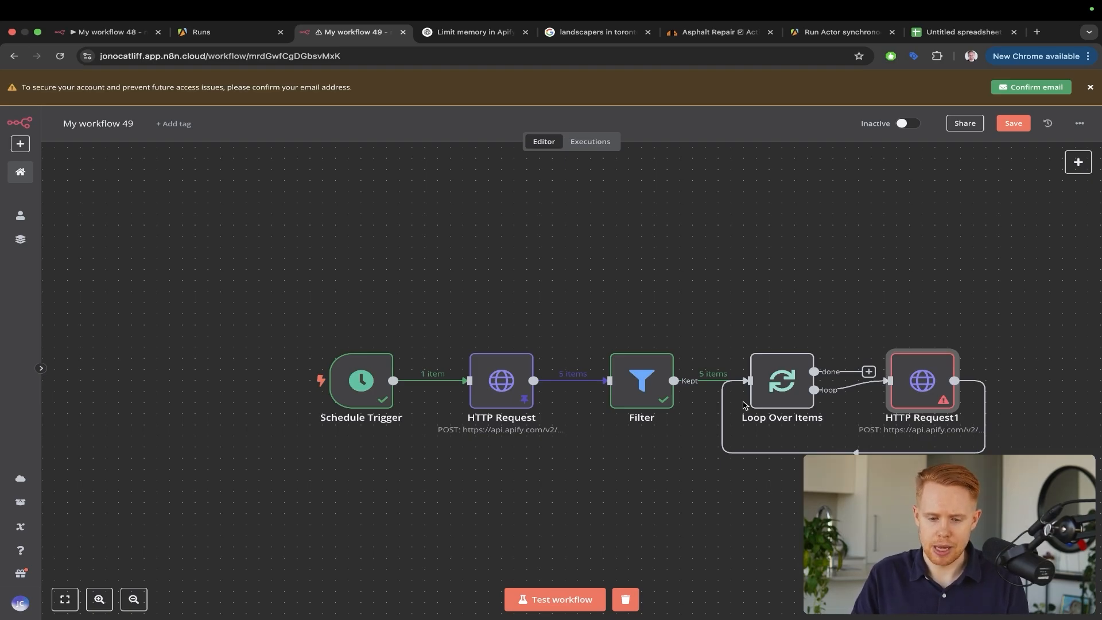
Check the chat about limiting Apify memory and the Apify runs list
key(ctrl+Tab)
key(ctrl+shift+Tab)
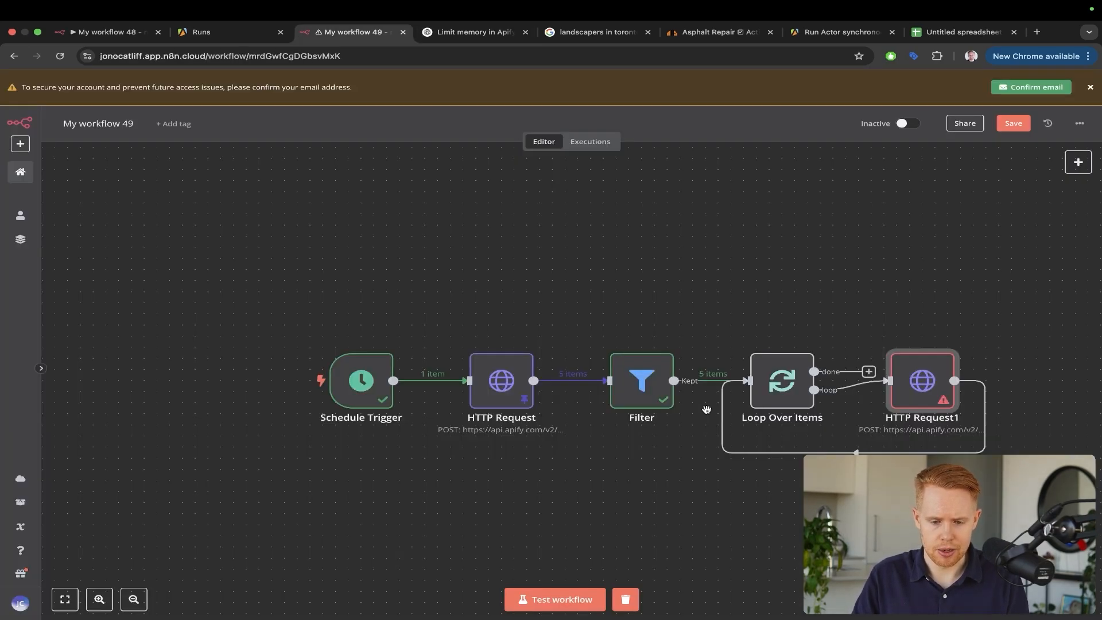
key(ctrl+shift+Tab)
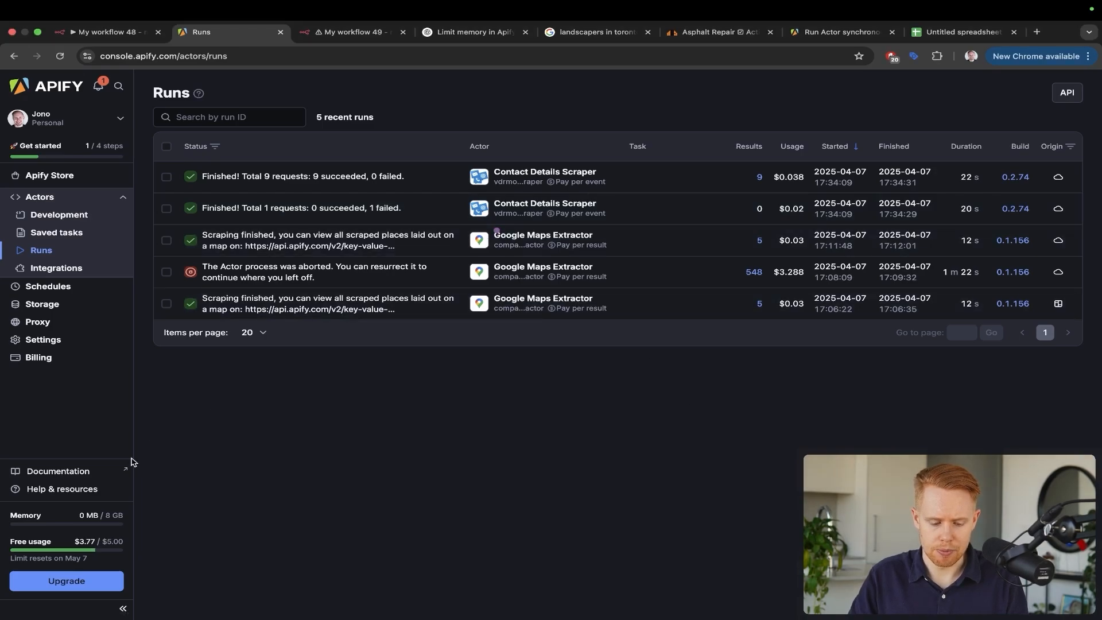
key(ctrl+Tab)
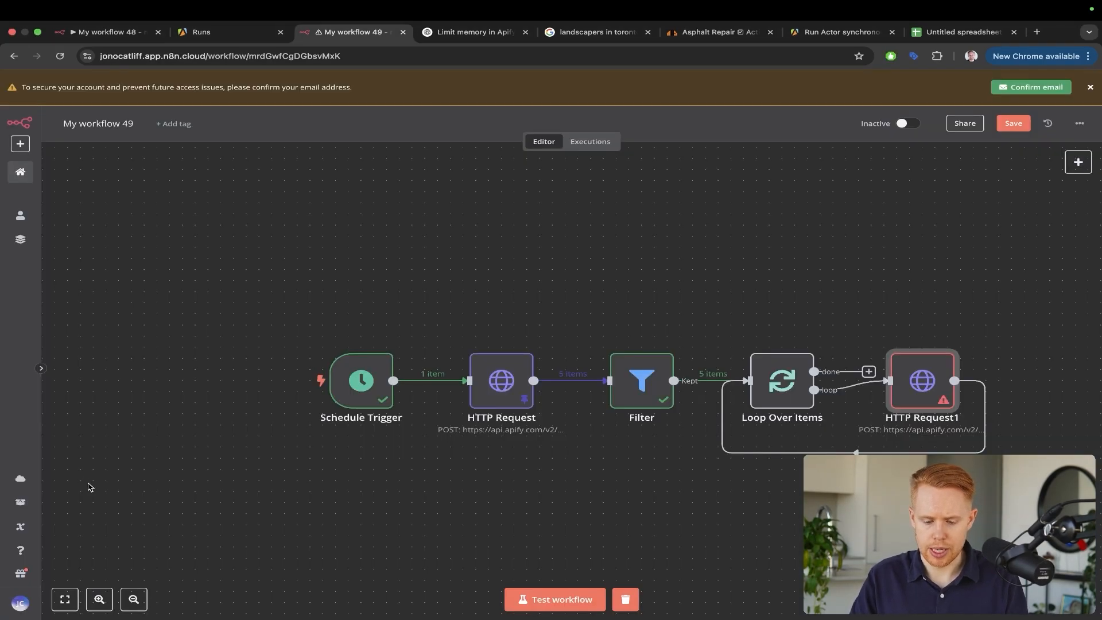
Start the workflow test, close the Apify memory chat, and watch Apify runs while HTTP Request1 executes
click(533, 588)
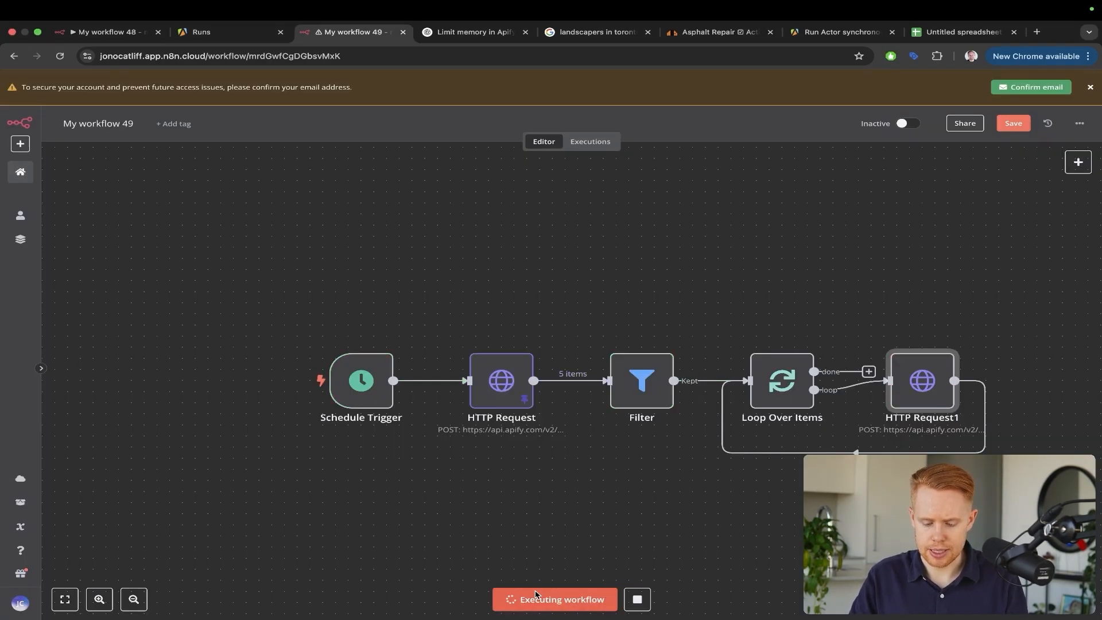
click(525, 32)
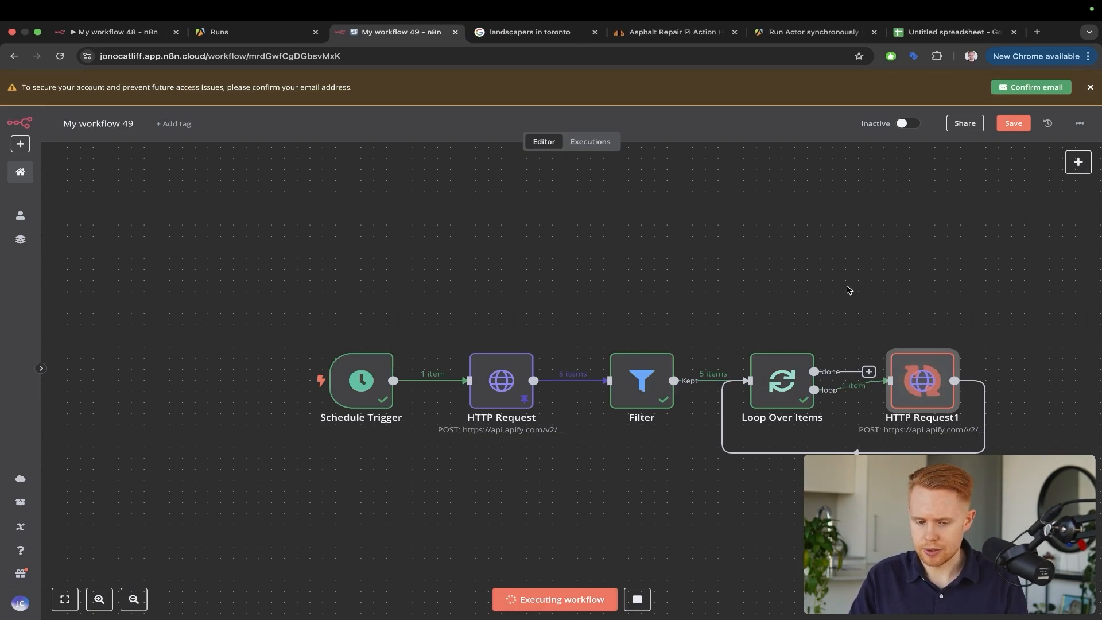
key(ctrl+shift+Tab)
key(ctrl+a)
mouse_move(199, 301)
mouse_down()
mouse_move(111, 435)
mouse_move(88, 499)
mouse_up()
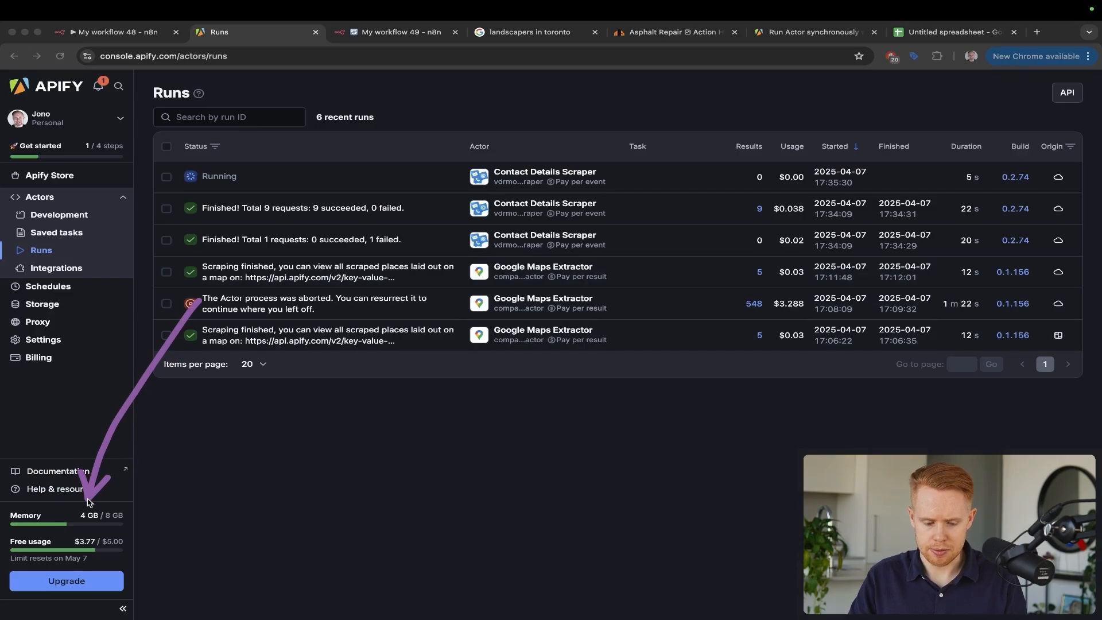
key(Escape)
key(ctrl+Tab)
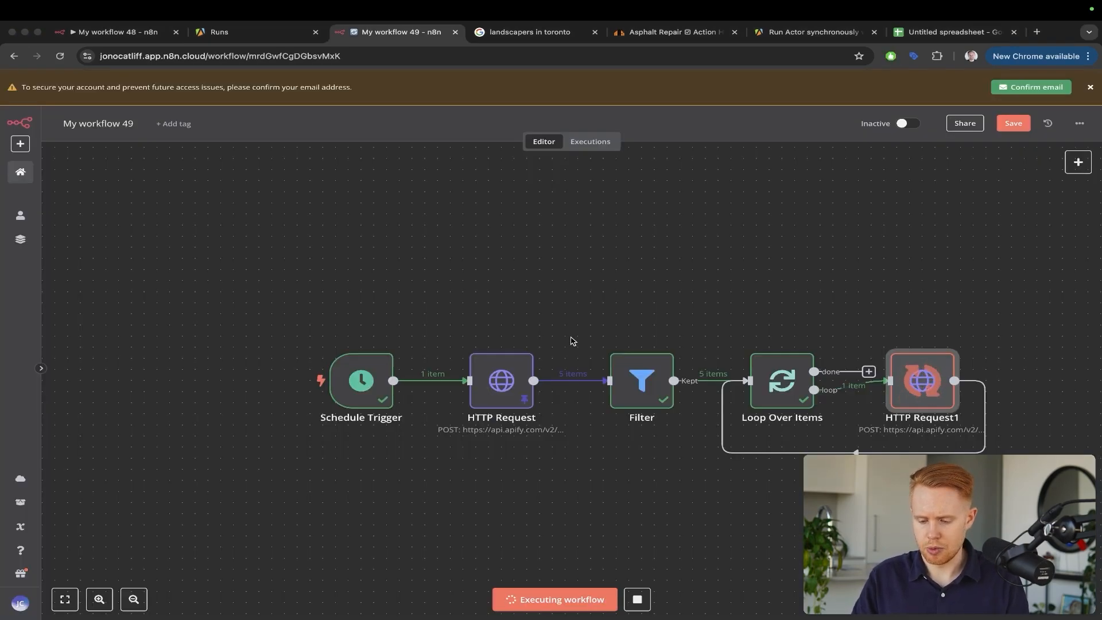
key(ctrl+a)
mouse_move(674, 256)
mouse_down()
mouse_move(802, 266)
mouse_move(931, 360)
mouse_up()
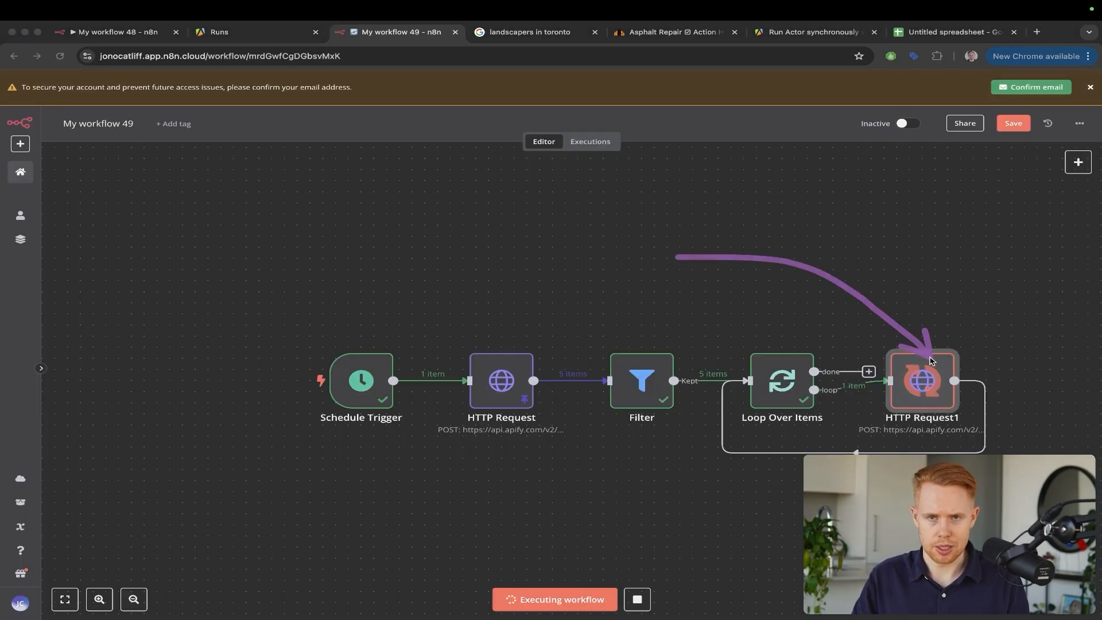
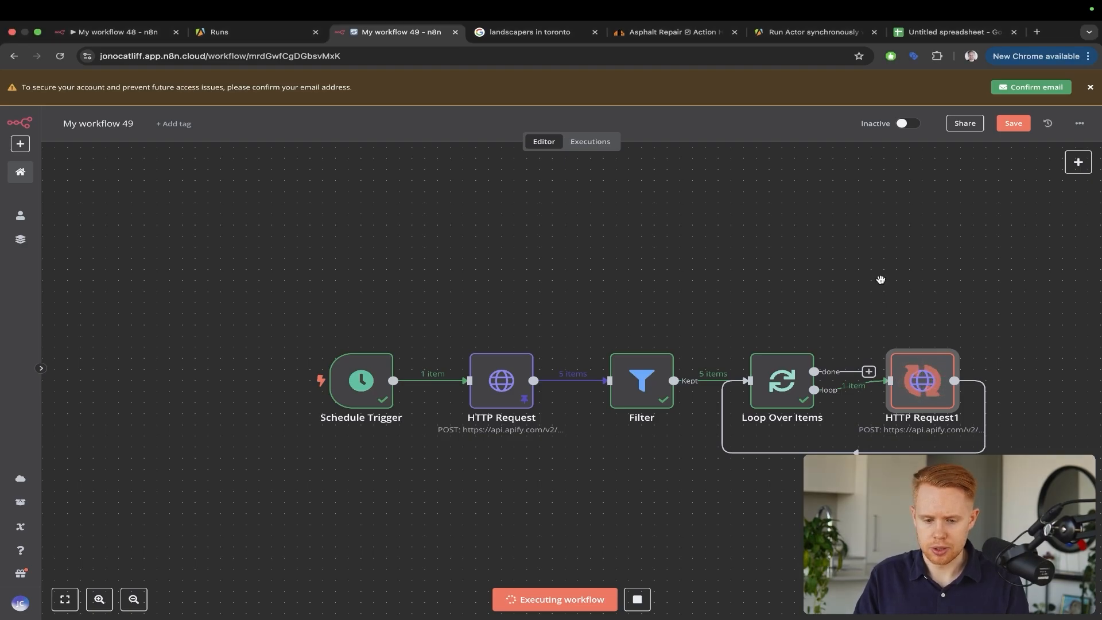
Review the scraped emails and phone numbers in the Contact Details Scraper run's Apify output
click(219, 31)
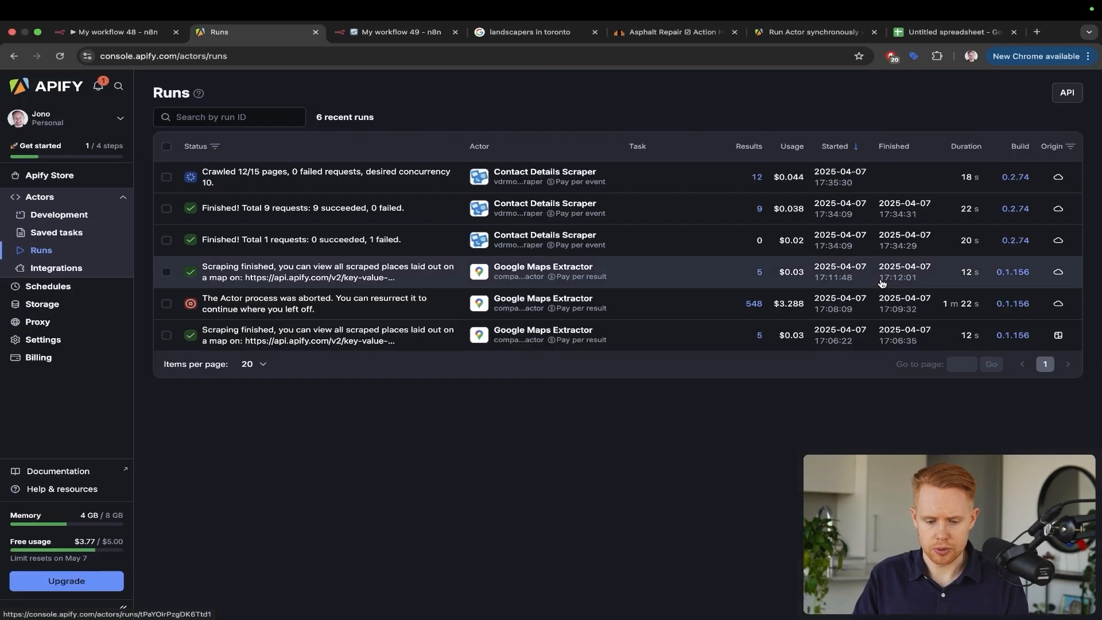
click(399, 173)
scroll(404, 321, down, 3)
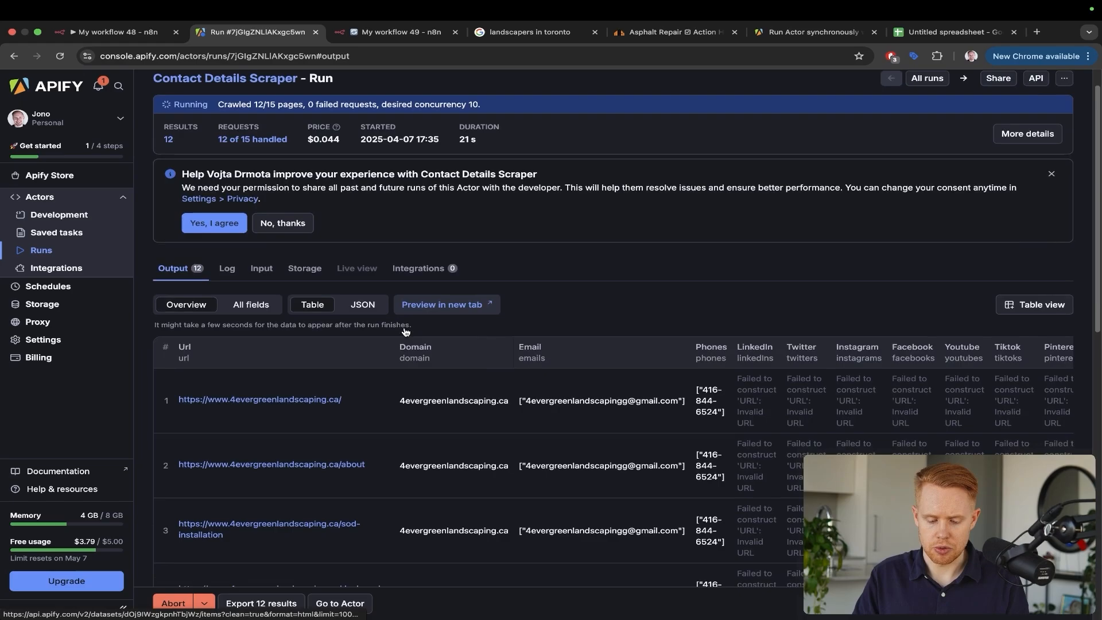
scroll(405, 331, down, 10)
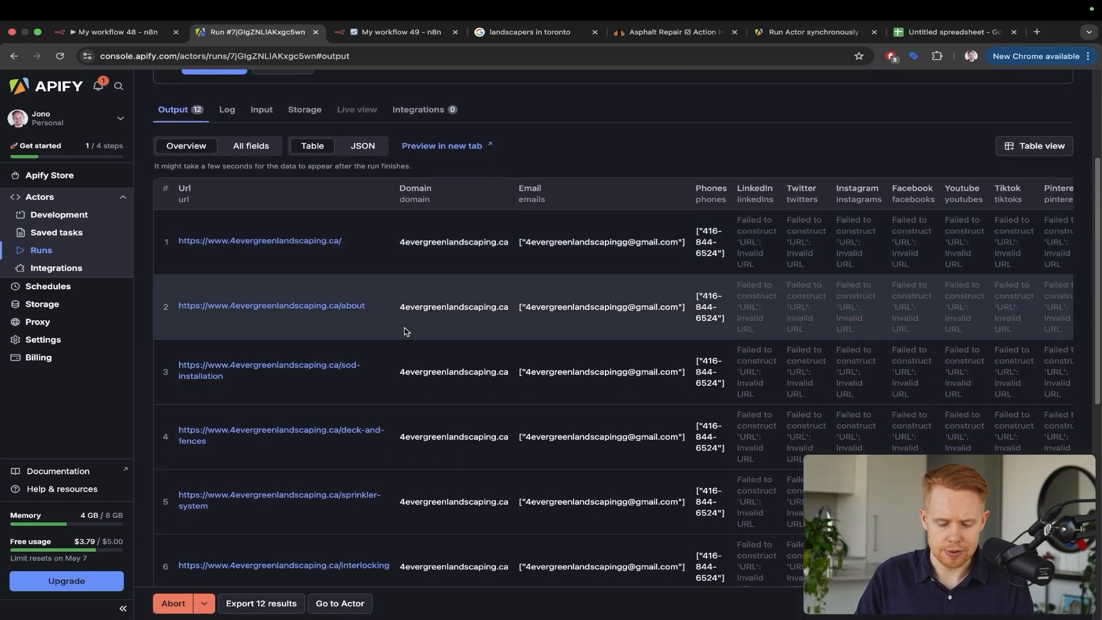
scroll(404, 331, up, 12)
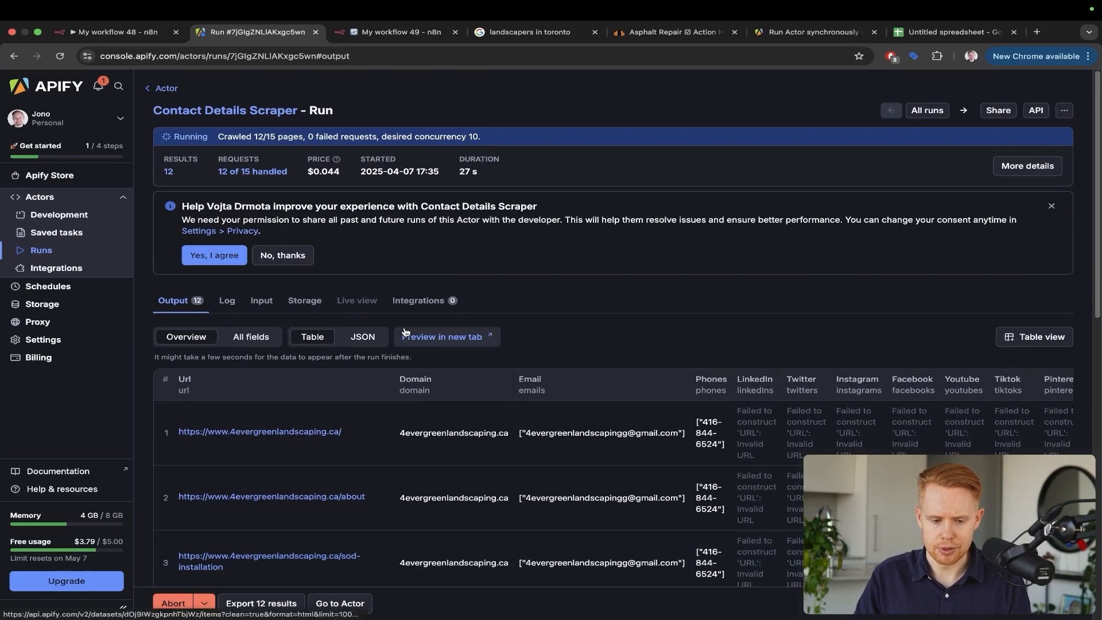
key(ctrl+Tab)
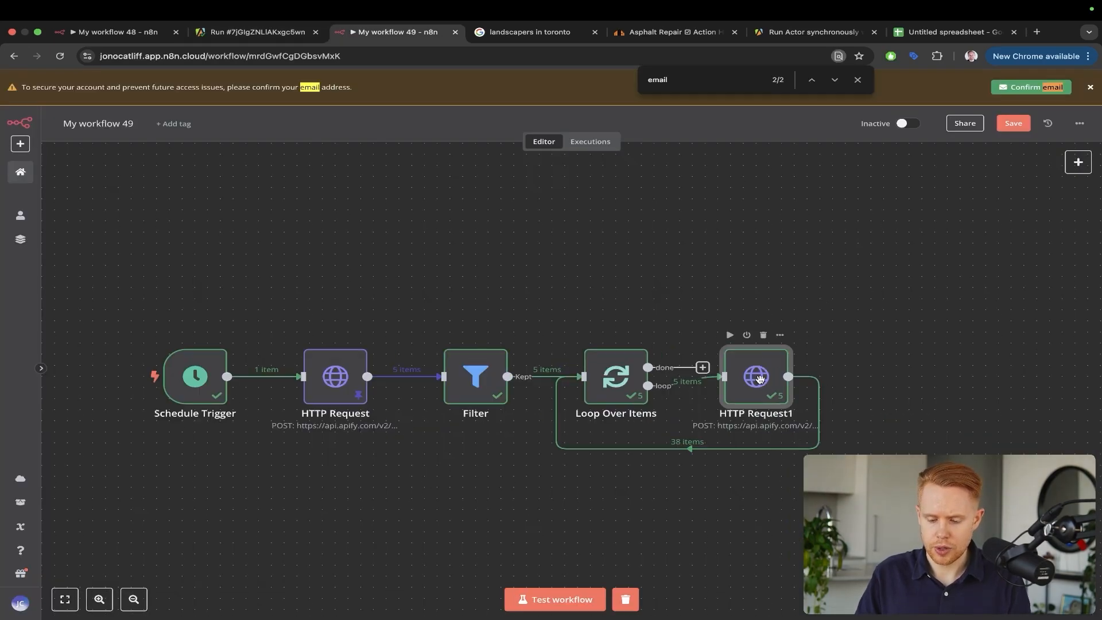
Inspect HTTP Request1's first run of 15 items and move the node further right
double_click(759, 378)
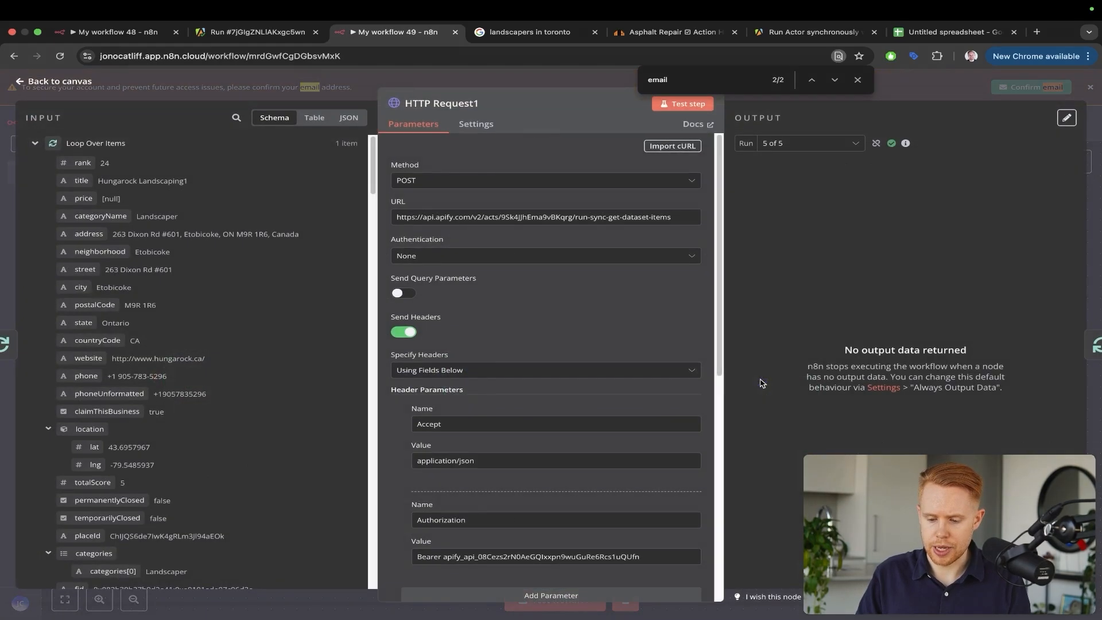
click(827, 143)
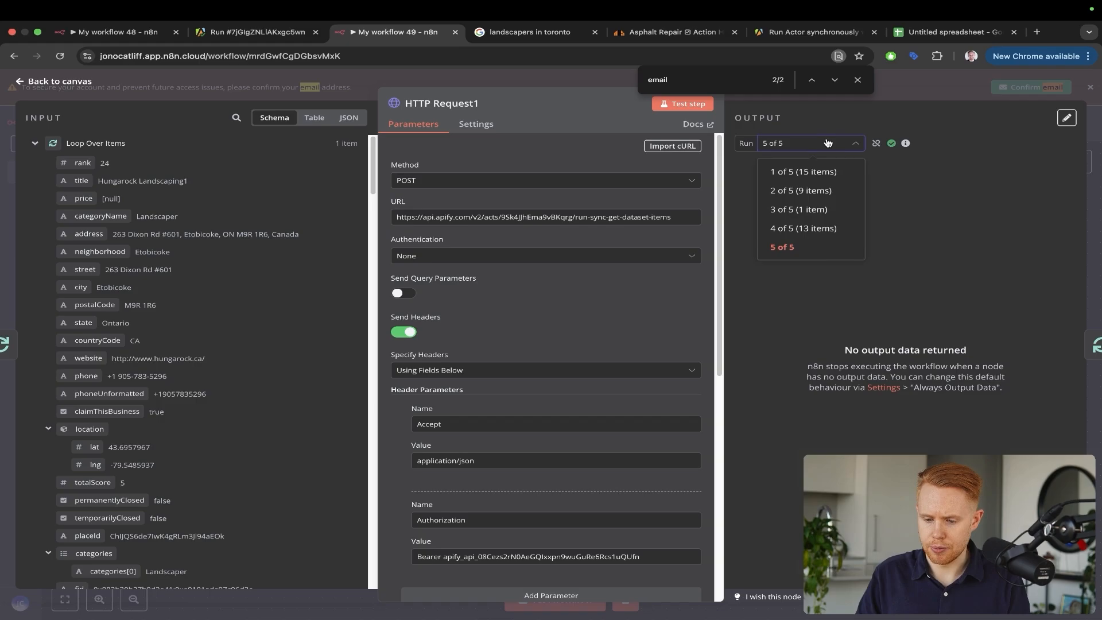
click(812, 172)
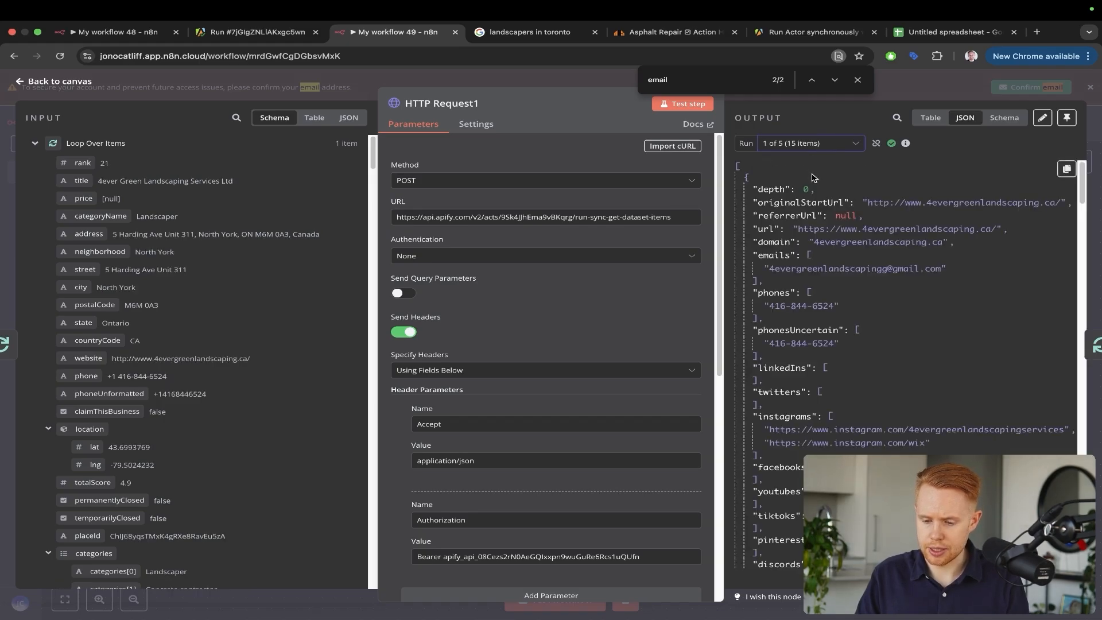
key(super+f)
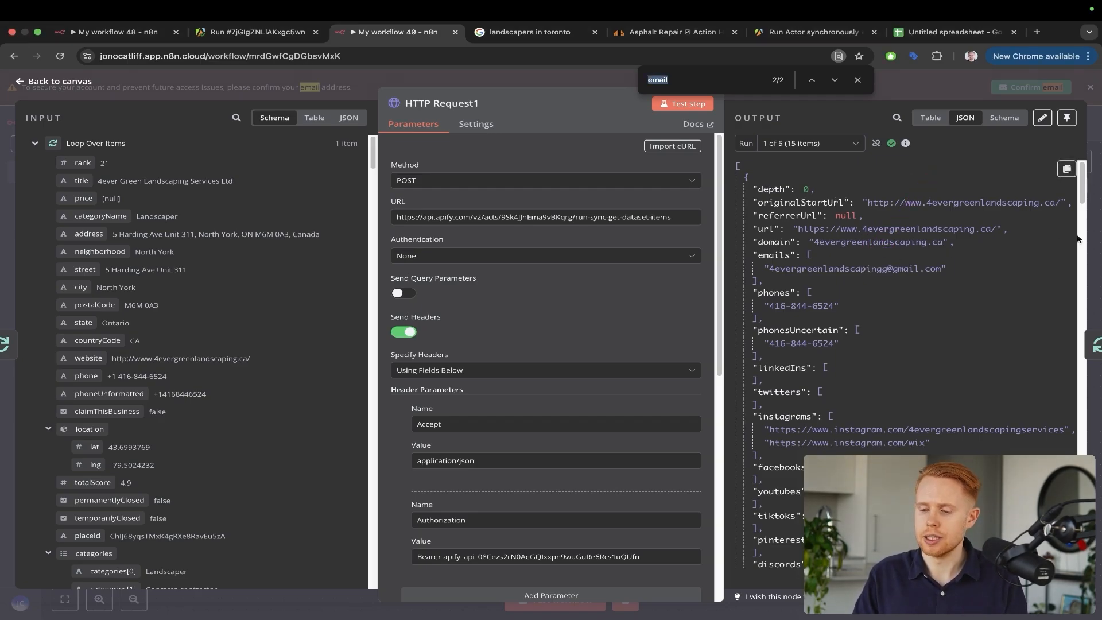
click(1093, 220)
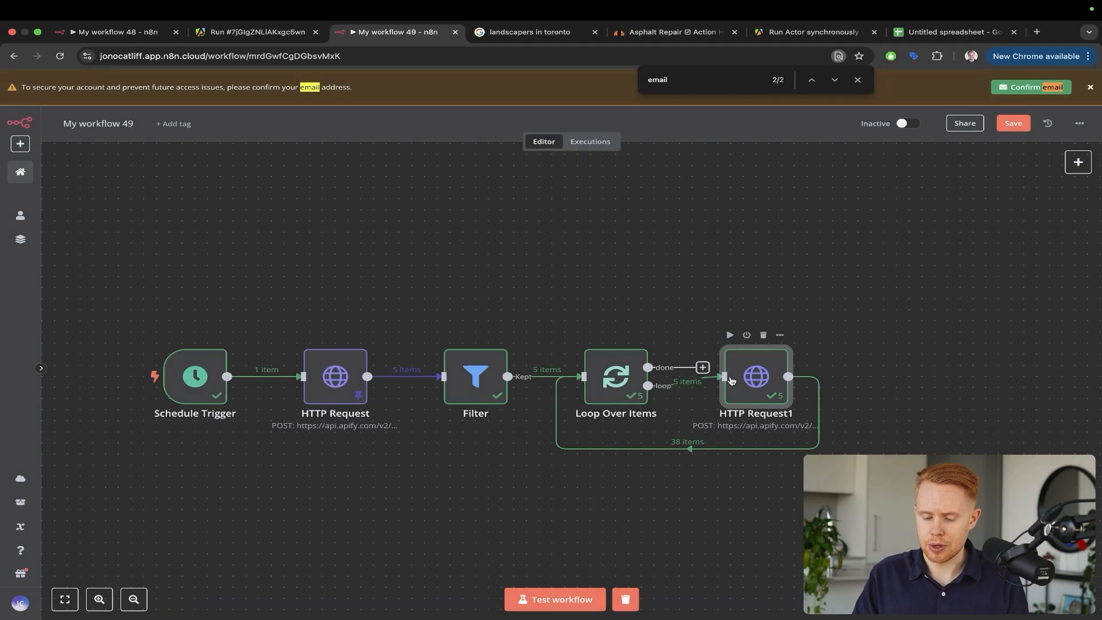
double_click(732, 380)
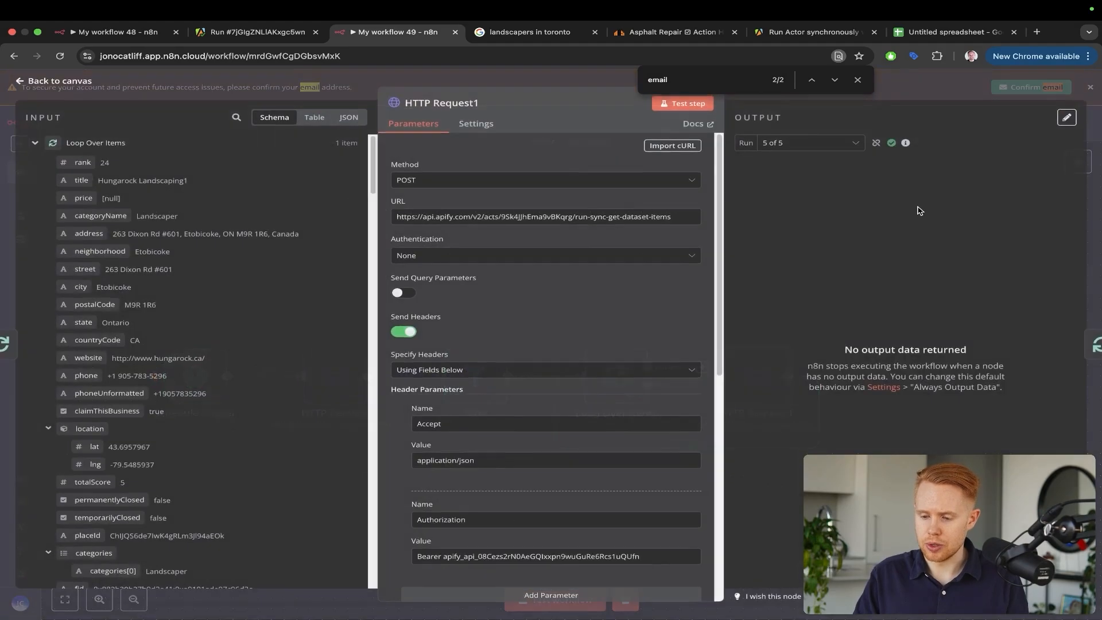
click(1098, 139)
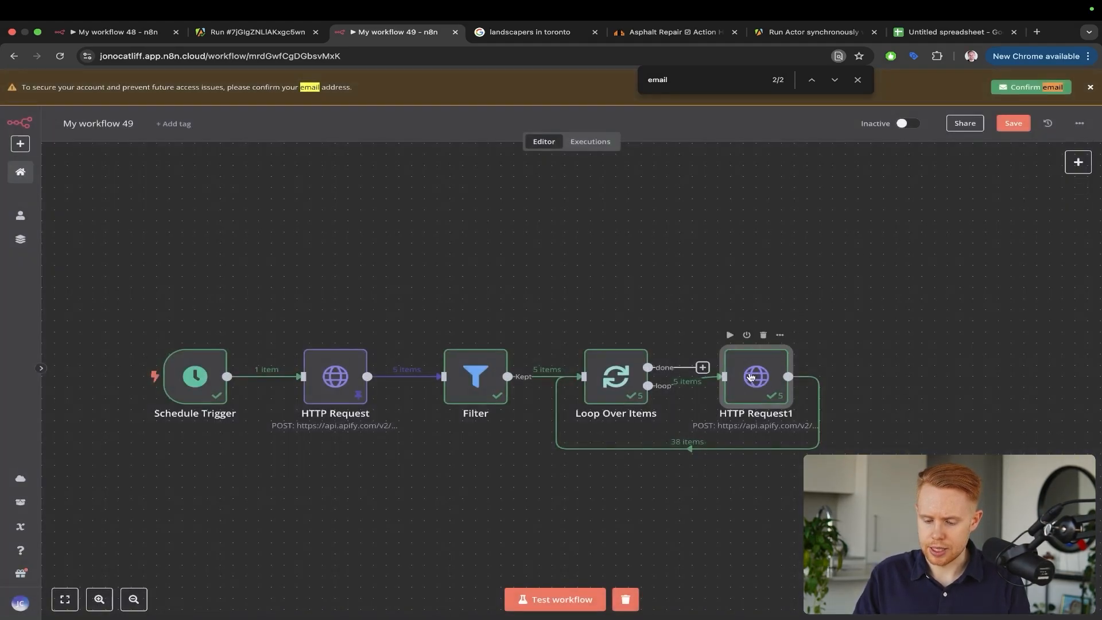
drag(749, 378, 825, 374)
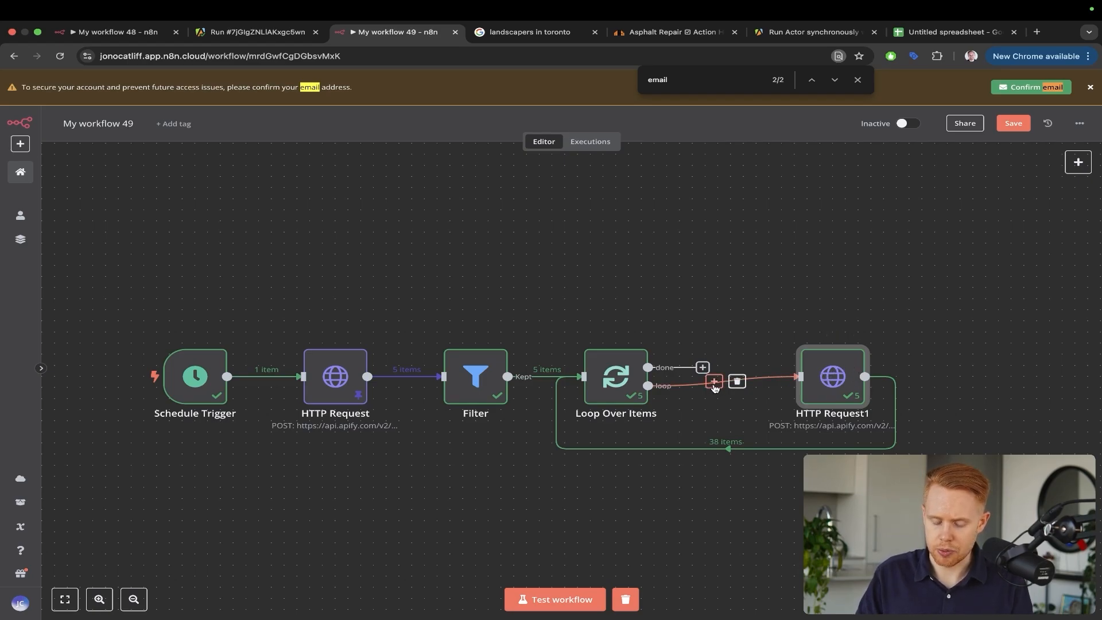
Pin HTTP Request1's run 1 of 5 output (15 items) to the node
double_click(830, 376)
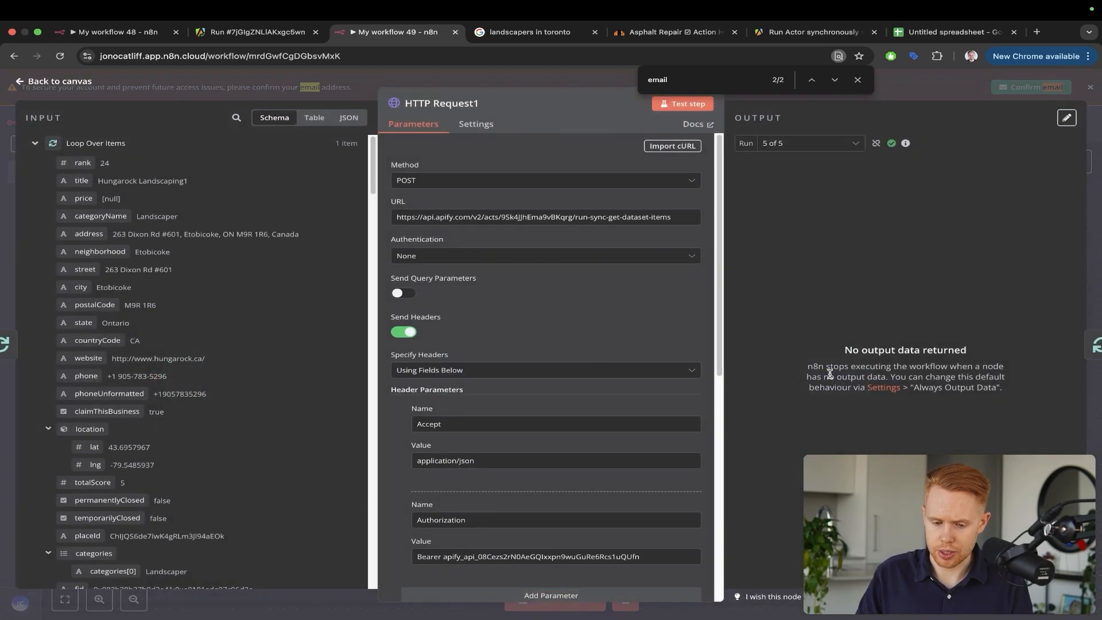
click(808, 147)
click(815, 167)
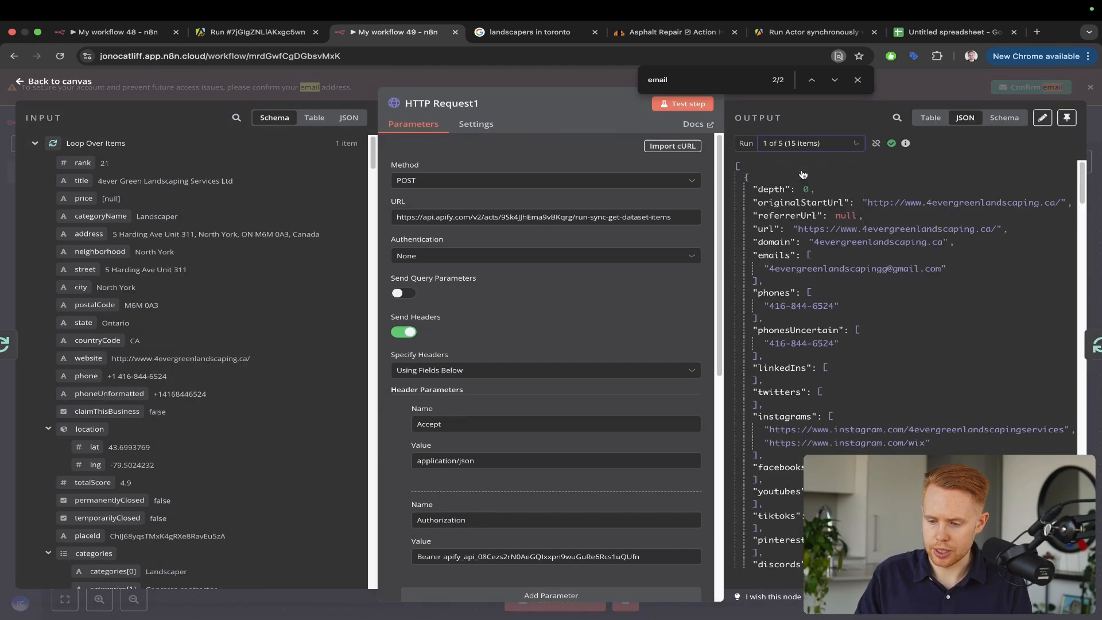
click(1065, 120)
click(1096, 137)
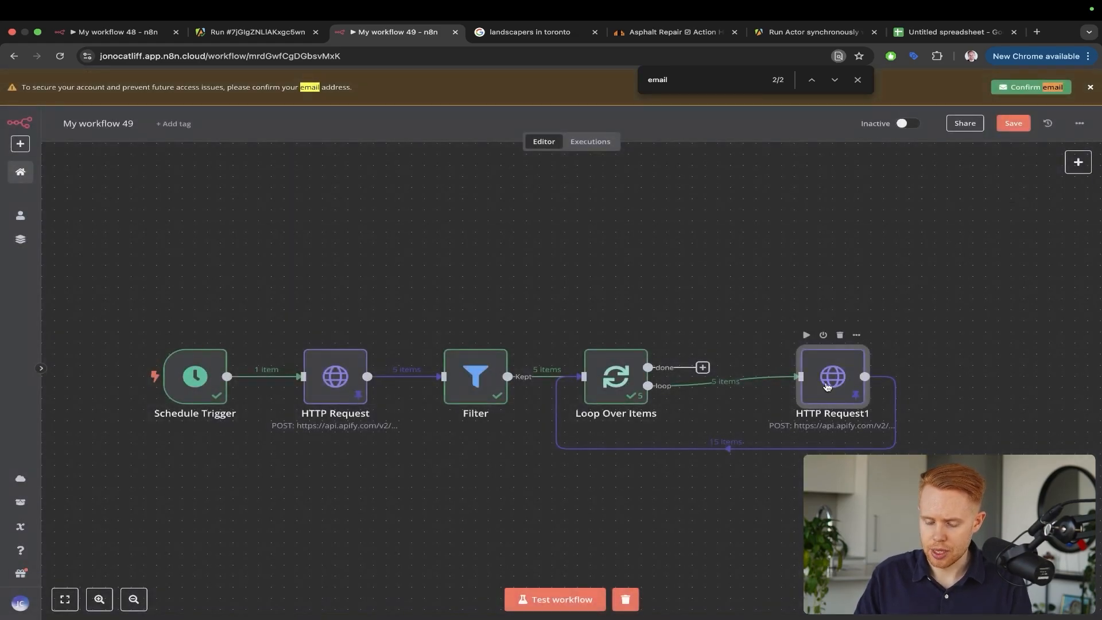
Add a Google Sheets 'Append or update row in sheet' node on HTTP Request1's loop-back connection
click(714, 435)
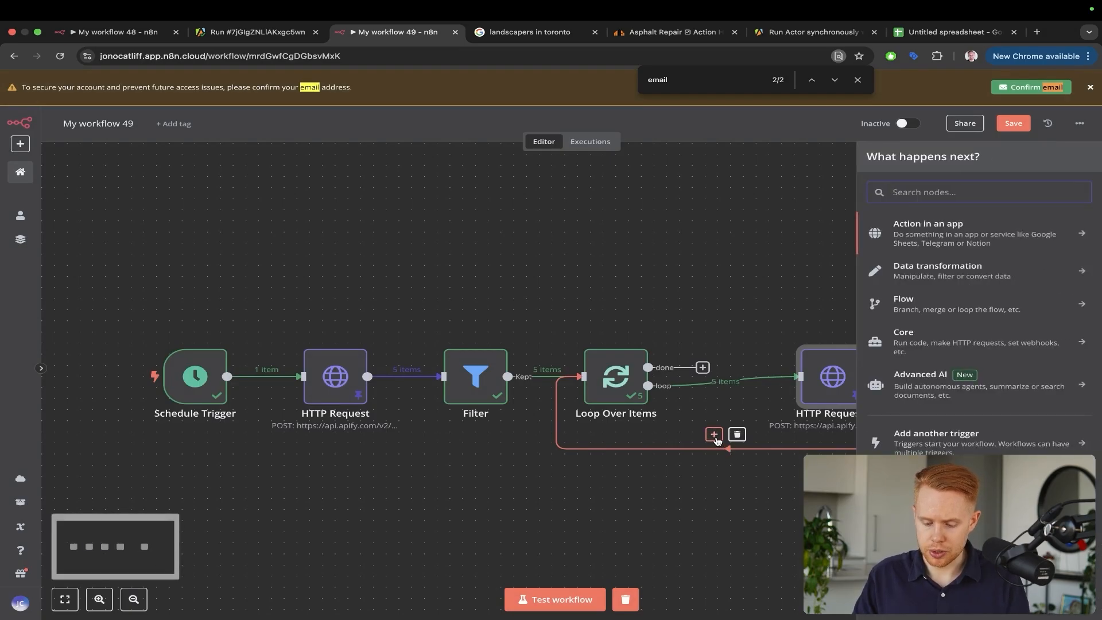
text(sheet)
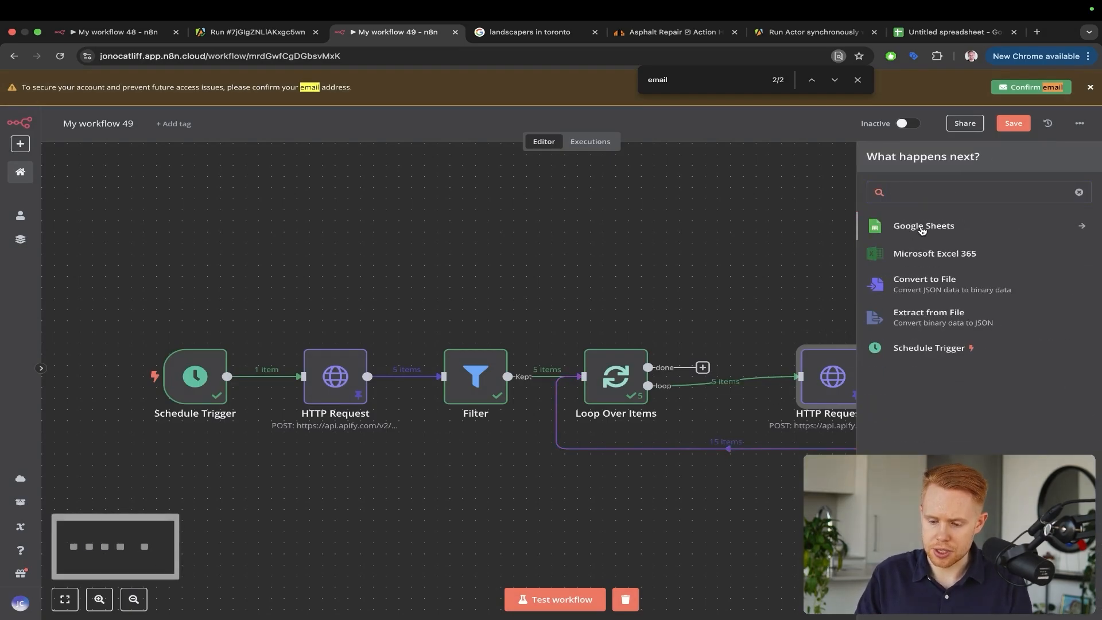
click(922, 228)
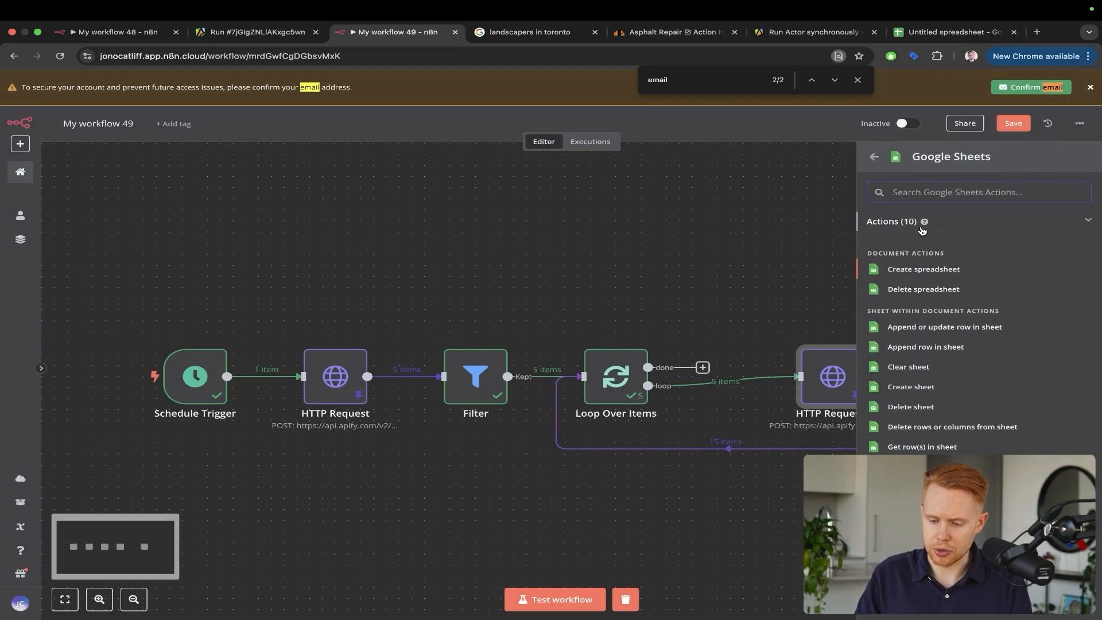
click(916, 329)
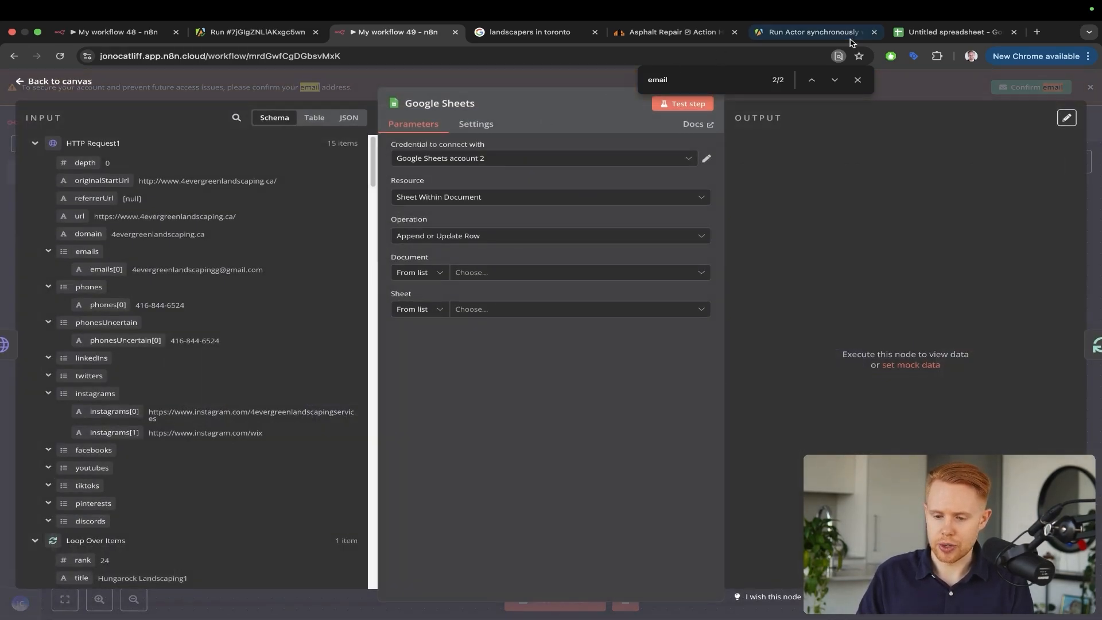
drag(947, 32, 540, 38)
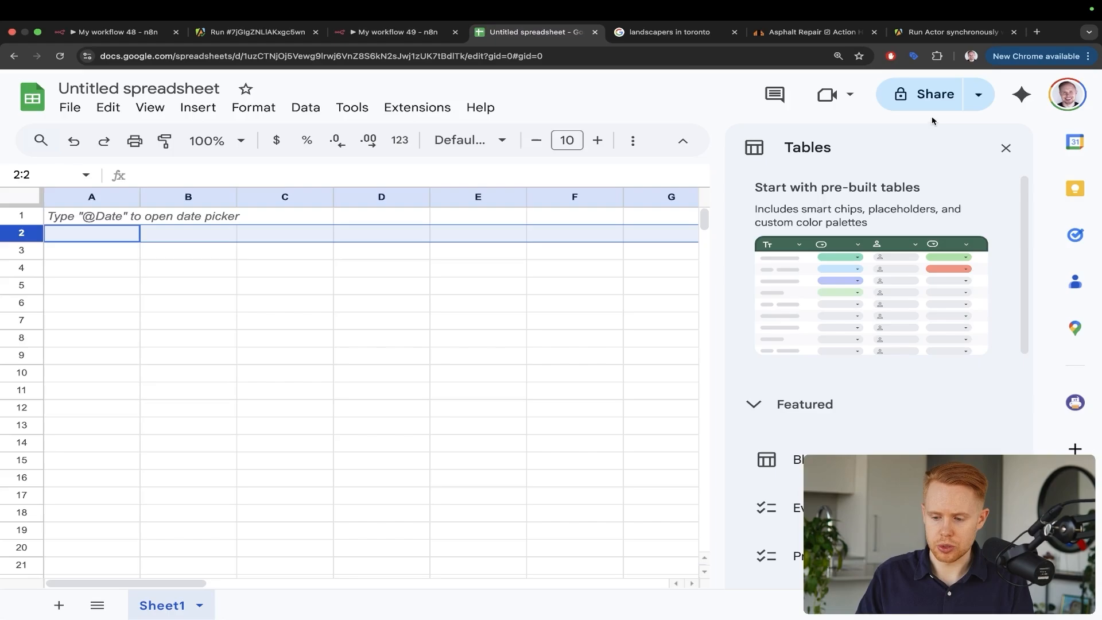
Enter headers Business Name, City, Niche, Email, Phone and ID across cells A1–F1
click(1006, 148)
click(109, 217)
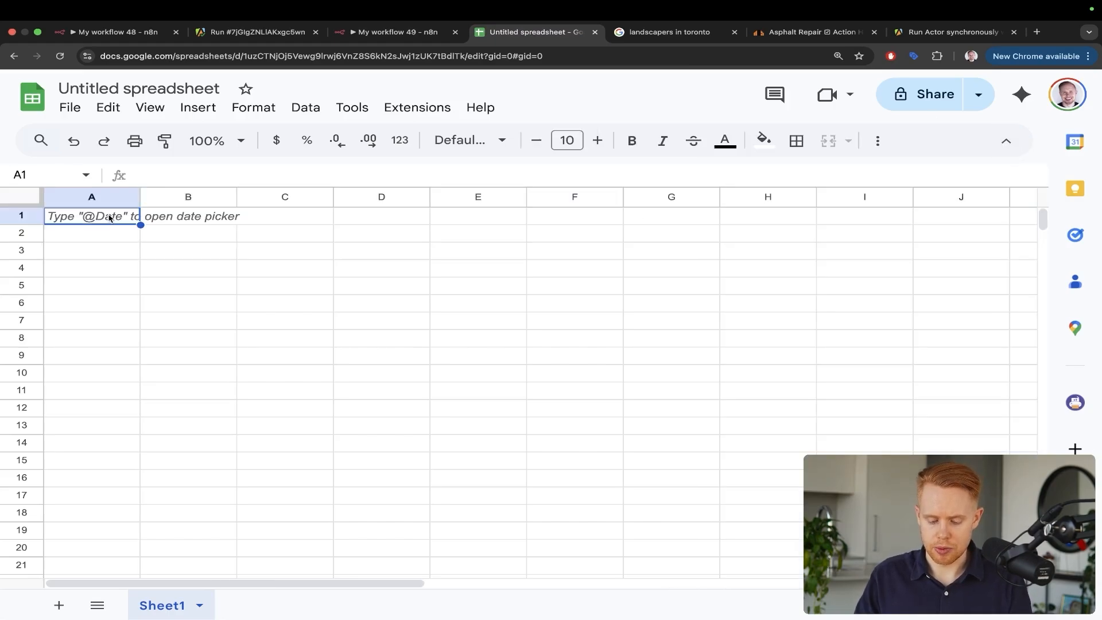
text(Business Name)
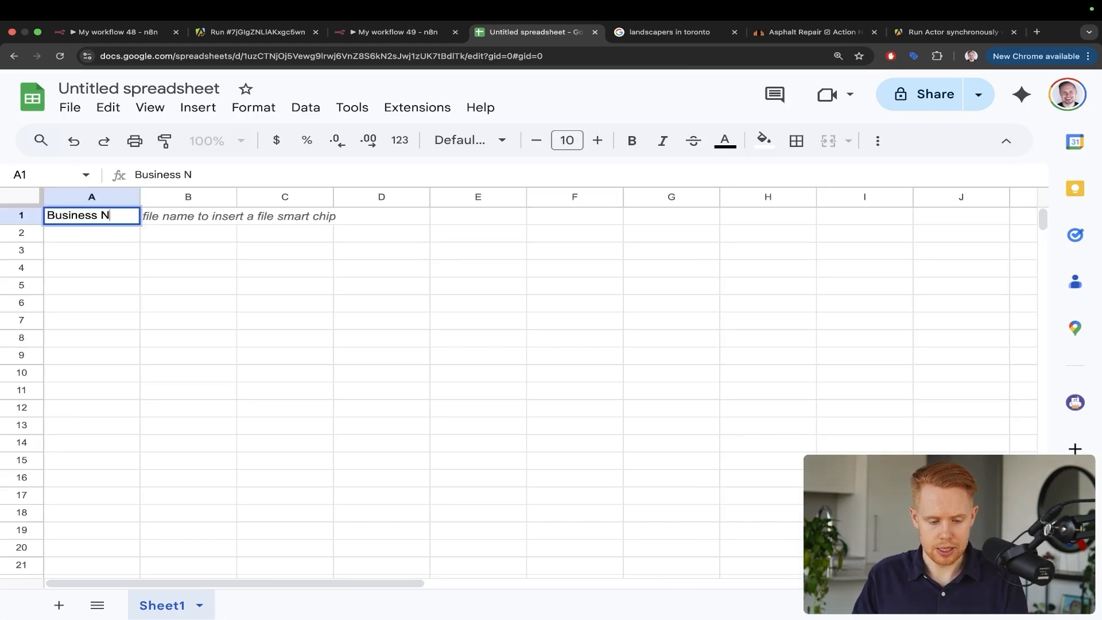
key(Tab)
text(City)
key(Tab)
text(Niche)
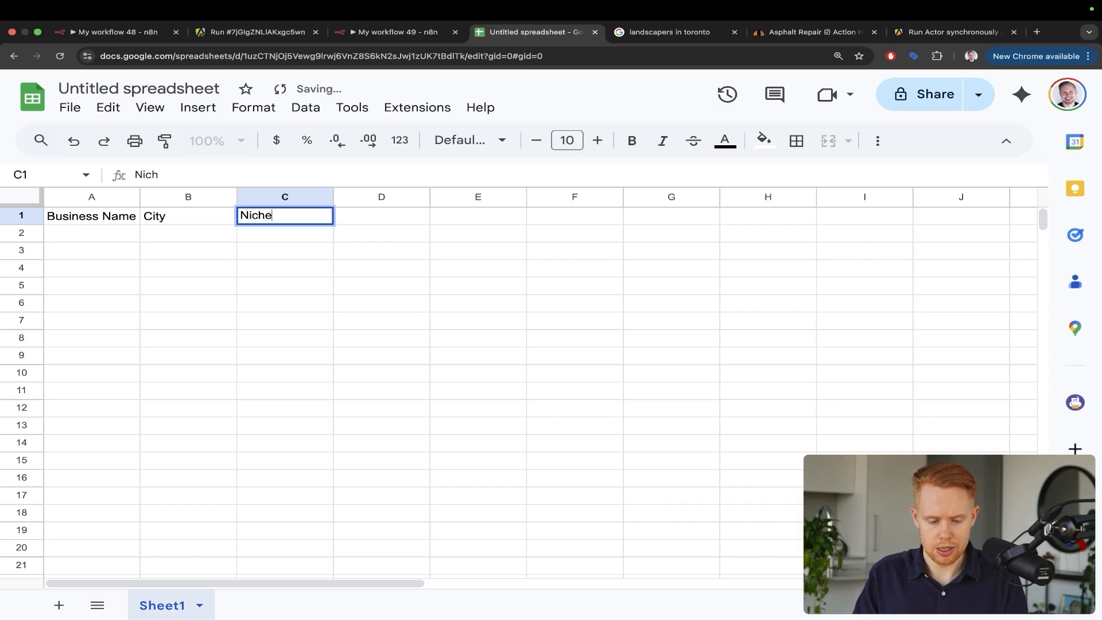
key(Tab)
text(Email)
key(Tab)
text(Phone)
key(Tab)
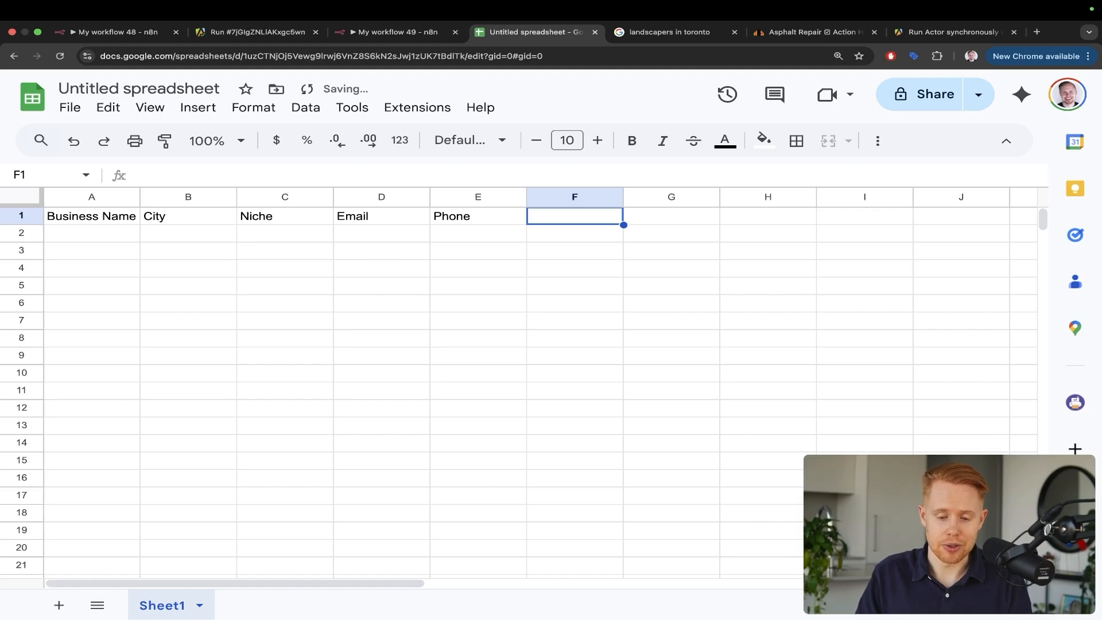
text(ID)
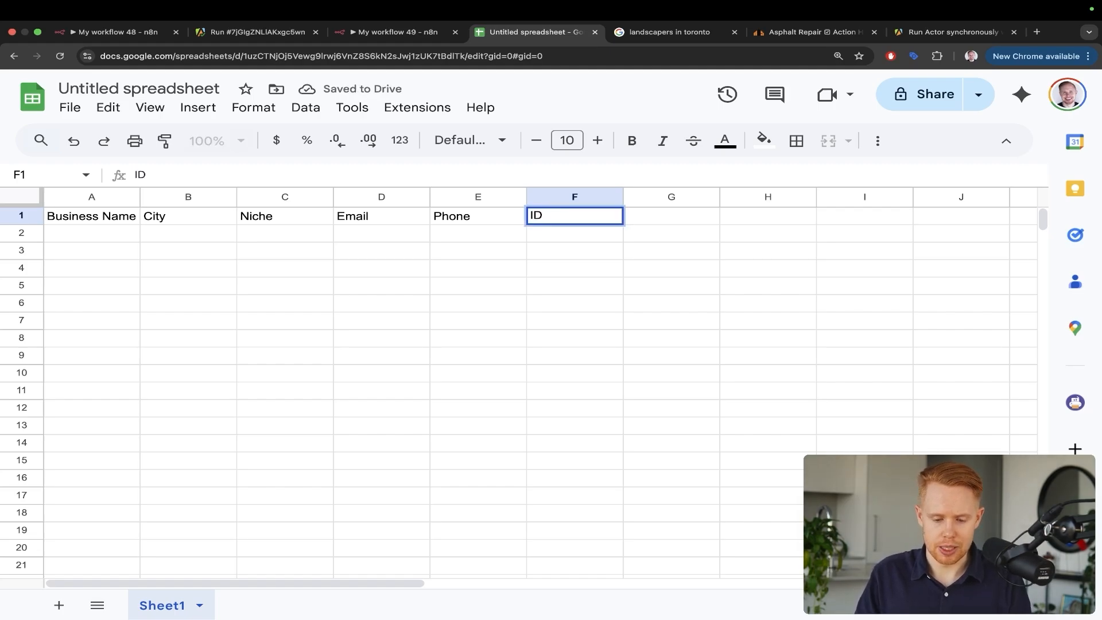
key(Return)
key(ctrl+shift+Tab)
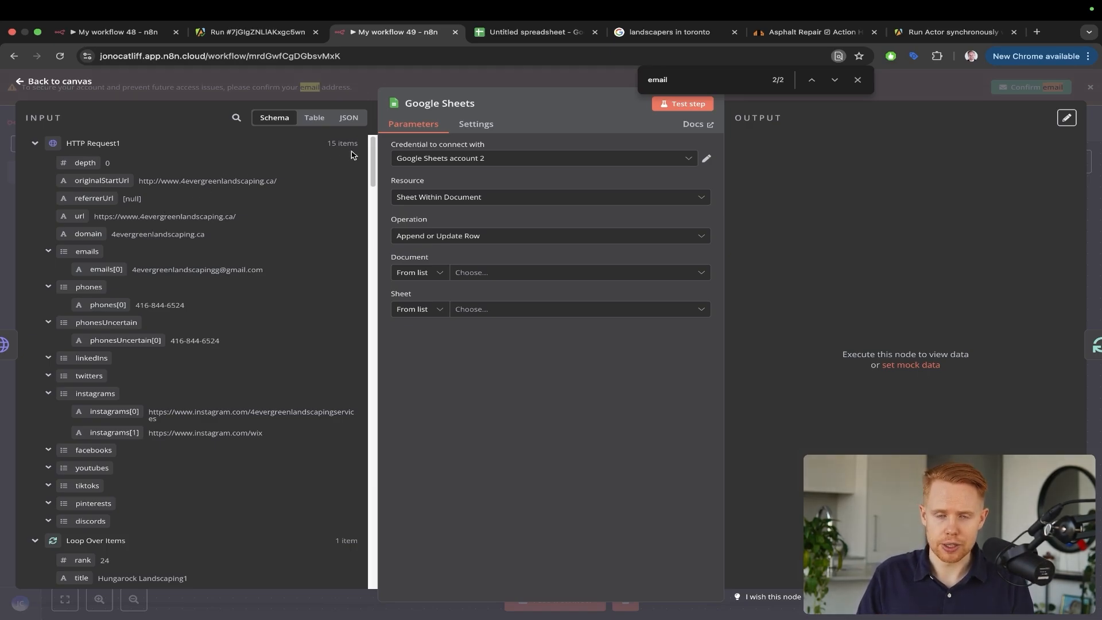
Choose the Untitled spreadsheet as the Google Sheets node's target document
click(475, 273)
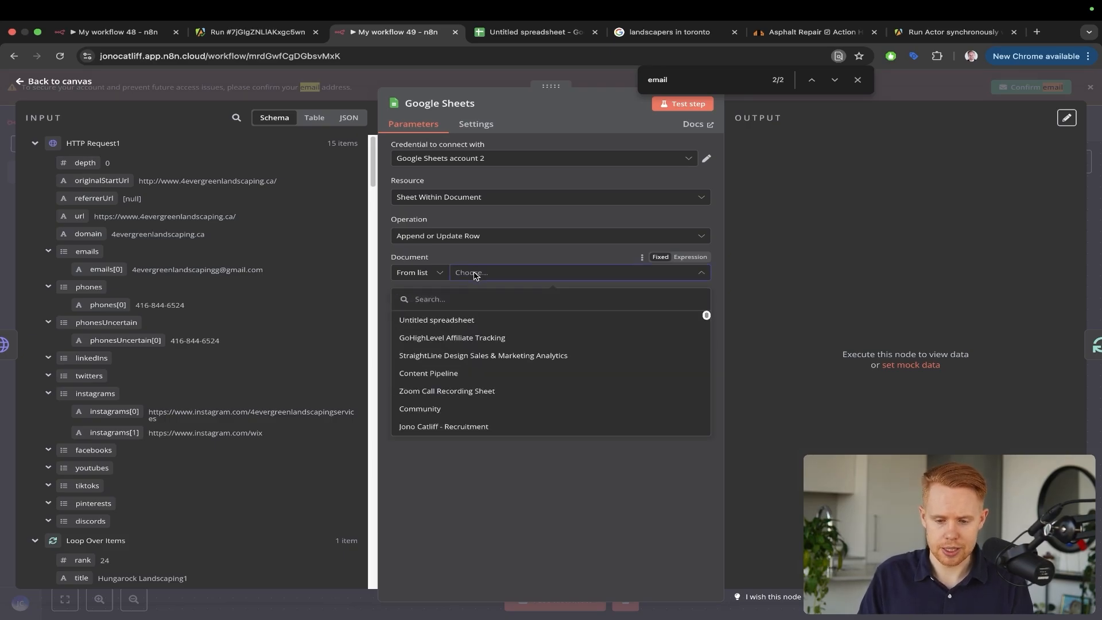
click(449, 317)
key(ctrl+shift+Tab)
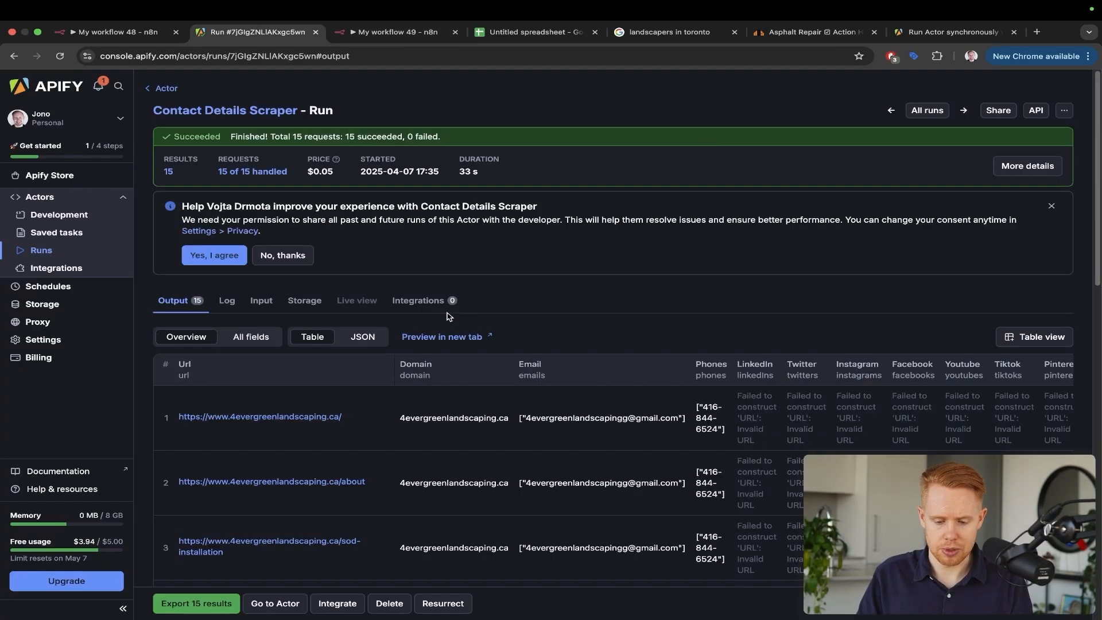
key(ctrl+Tab)
key(ctrl+Tab)
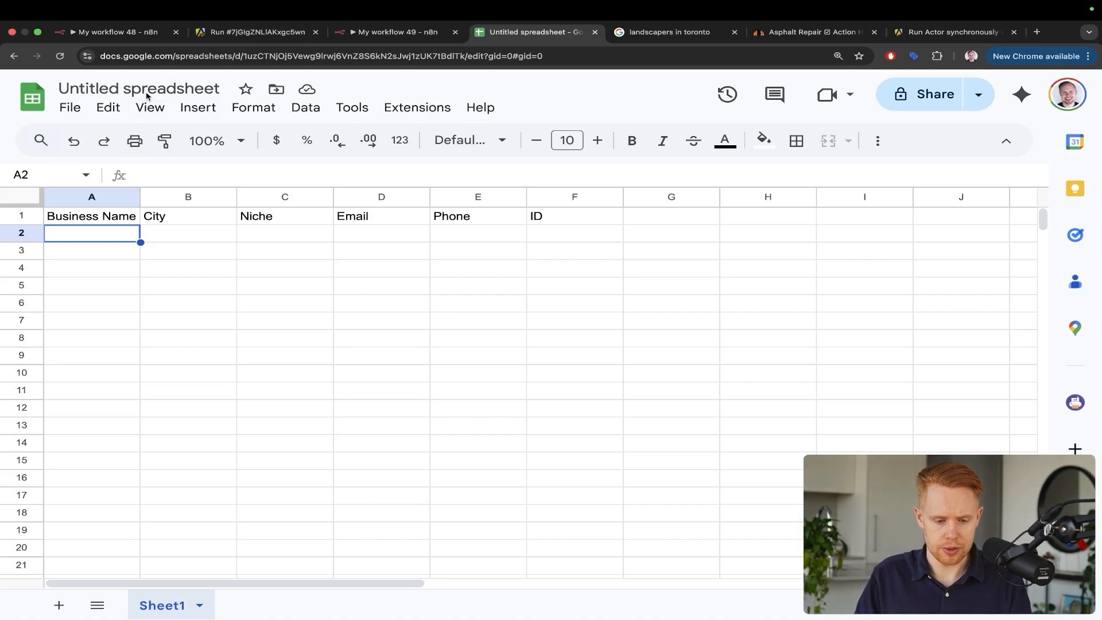
Rename the spreadsheet to 'n8n Google Maps webscrape'
double_click(114, 88)
triple_click(113, 88)
text(n8n Go)
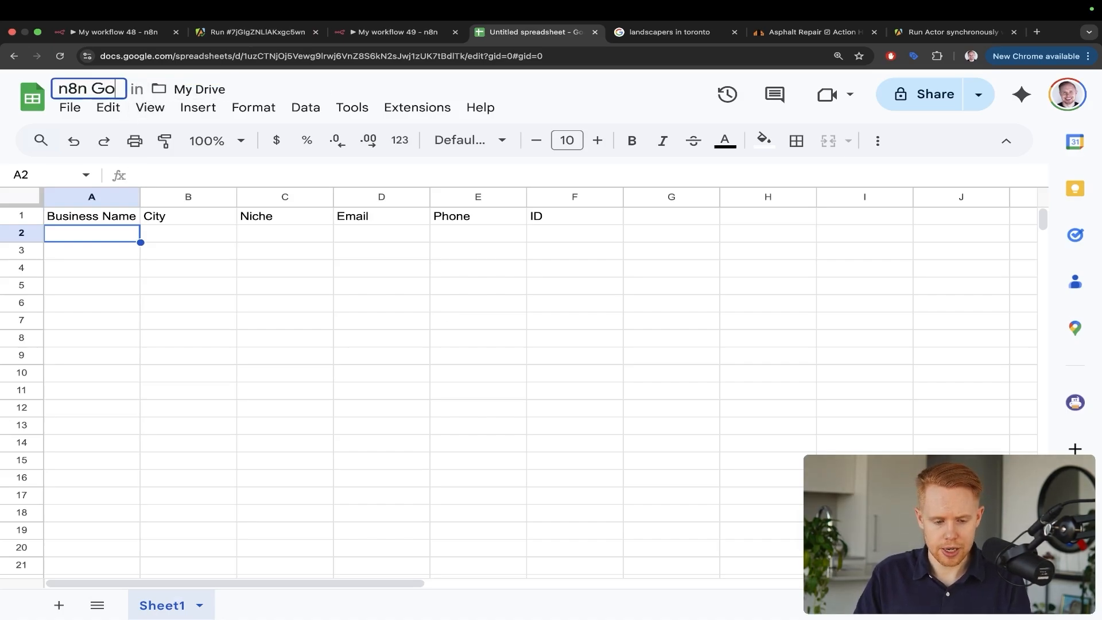
text(ogle Maps webscrape)
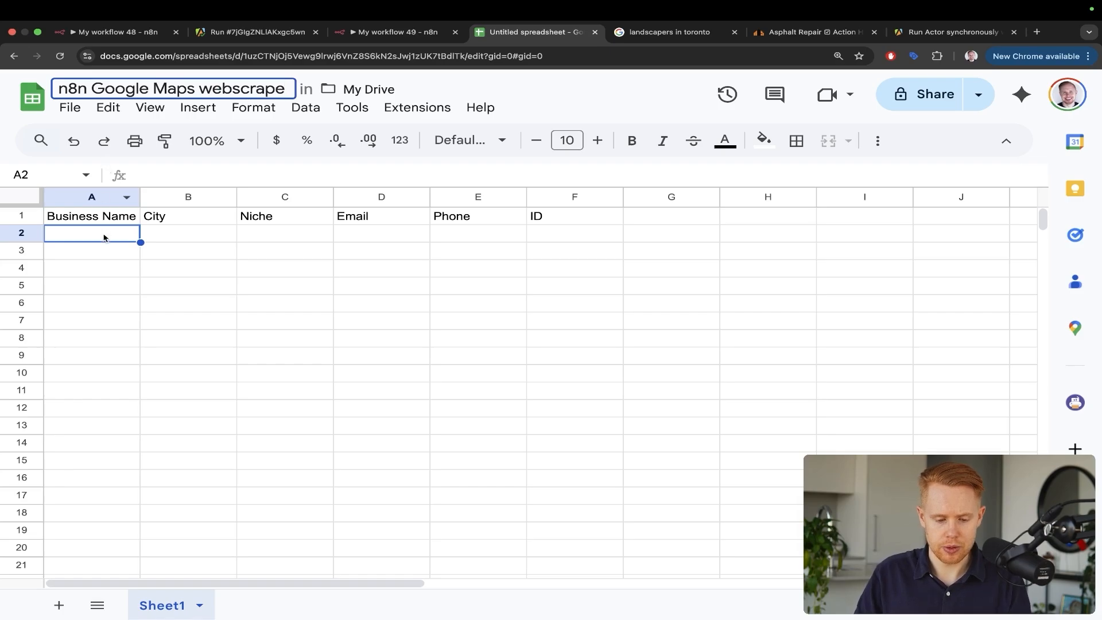
key(Return)
Set the Google Sheets node's sheet to Sheet1
key(ctrl+shift+Tab)
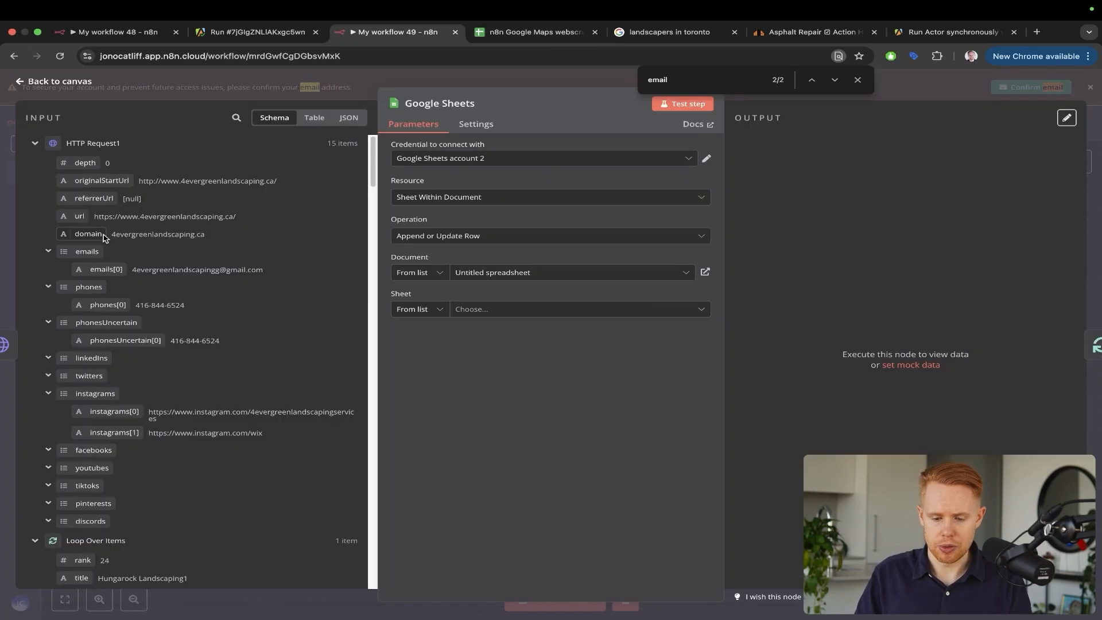
click(462, 310)
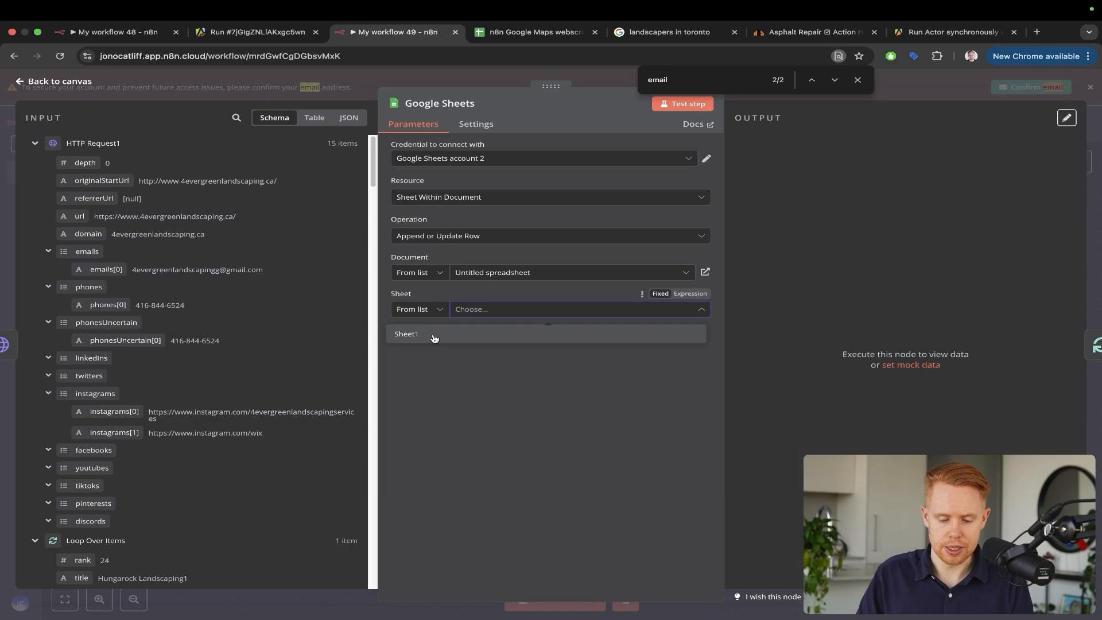
key(ctrl+Tab)
mouse_move(303, 280)
mouse_down()
mouse_move(192, 520)
mouse_move(172, 591)
mouse_up()
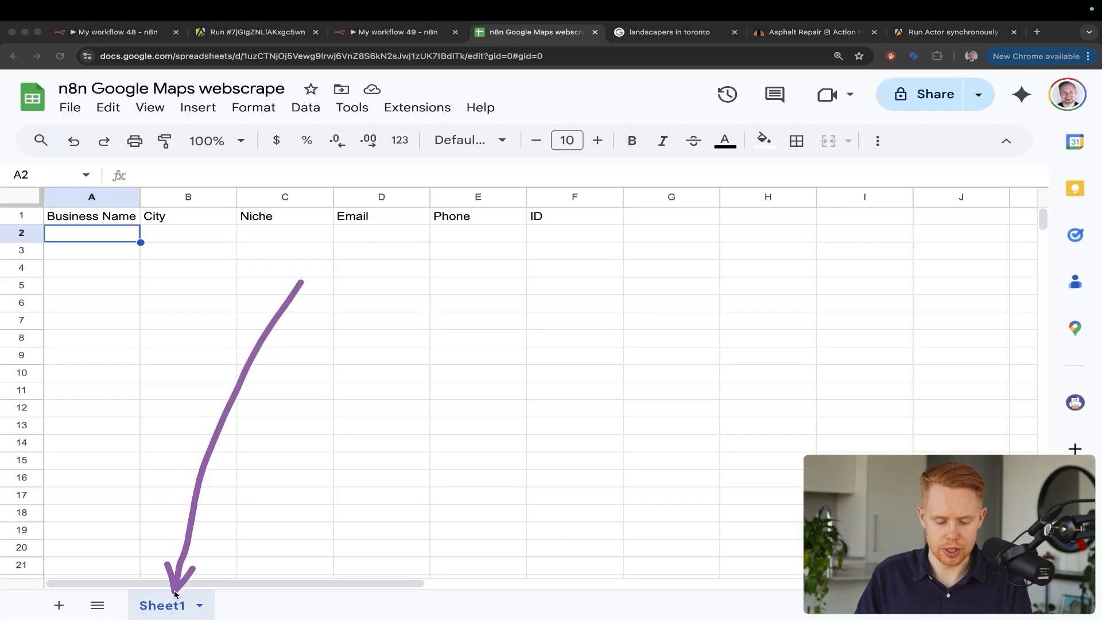
key(ctrl+shift+Tab)
scroll(439, 451, down, 1)
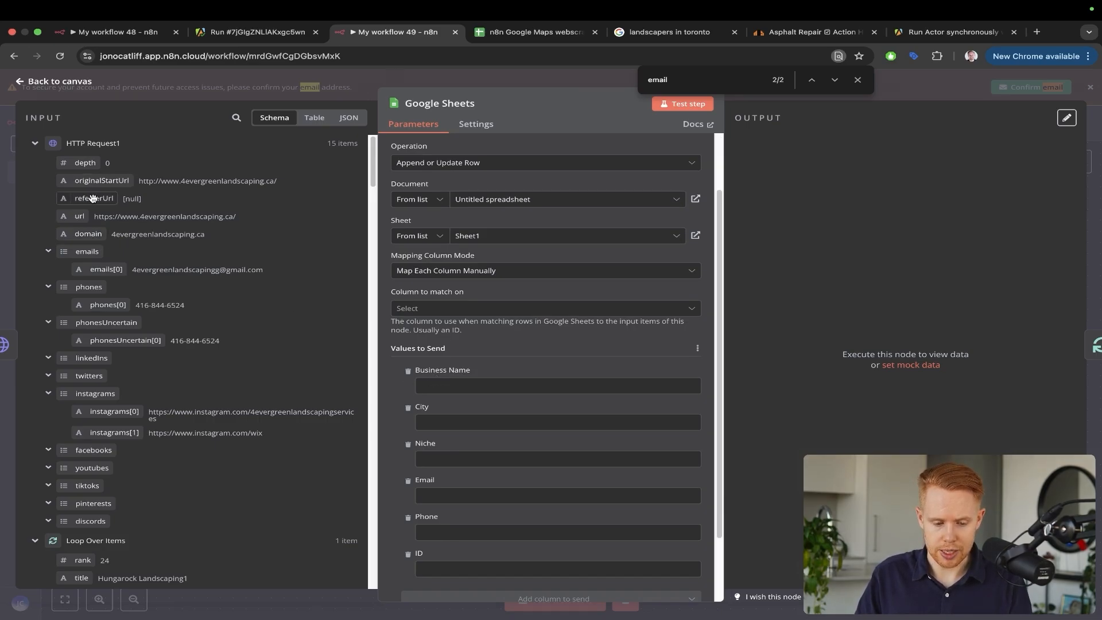
Map the input's url into Business Name and city into City
drag(79, 216, 431, 386)
key(ctrl+f)
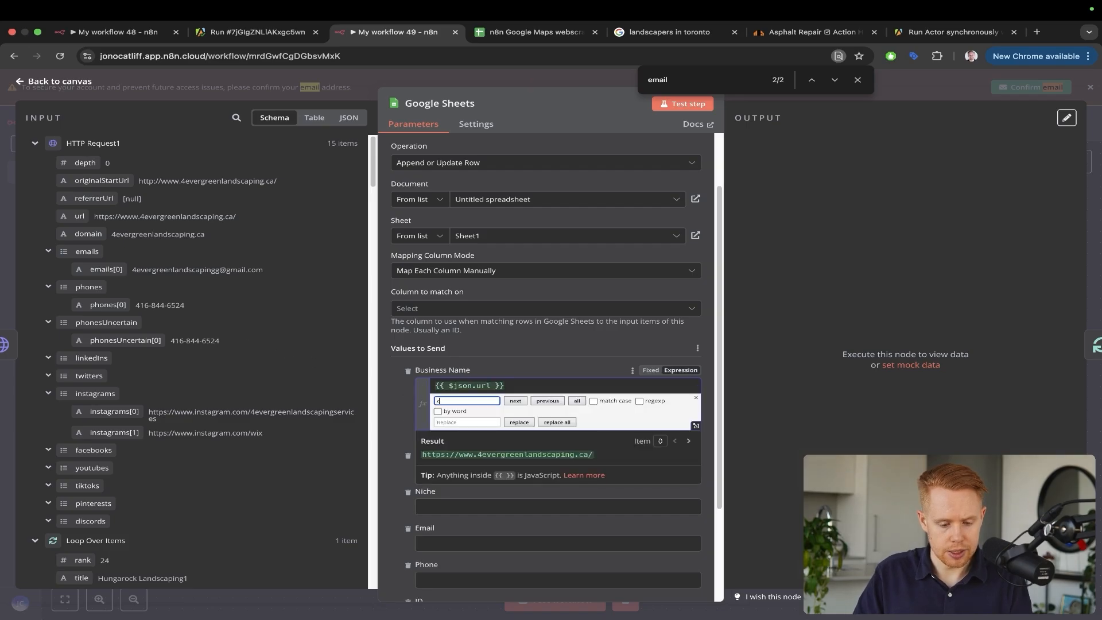
key(Escape)
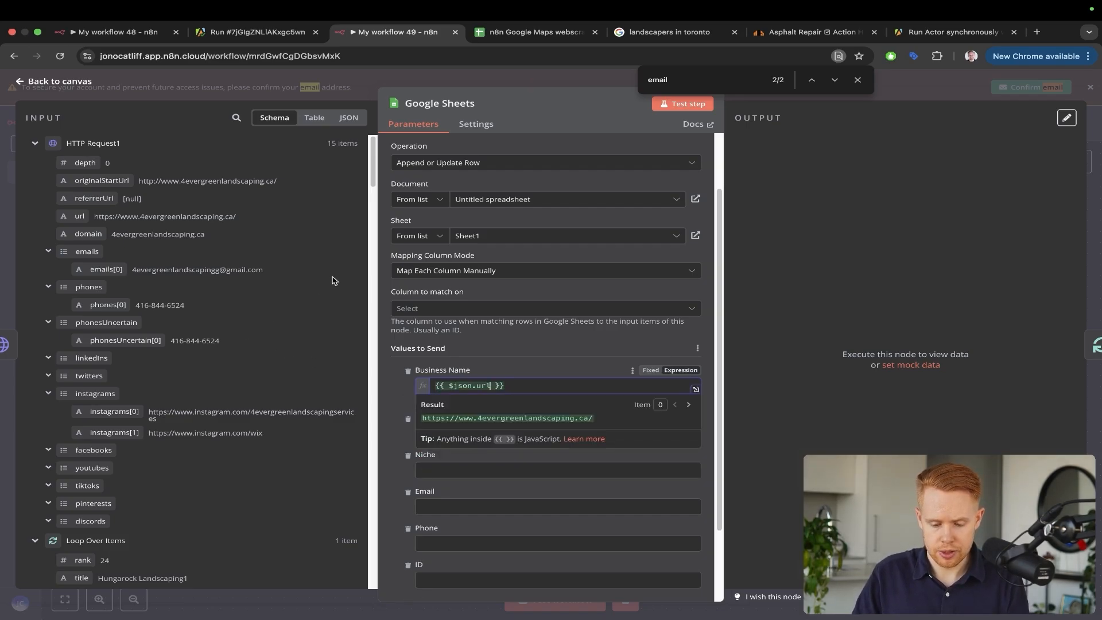
click(490, 358)
key(super+f)
text(city)
key(Return)
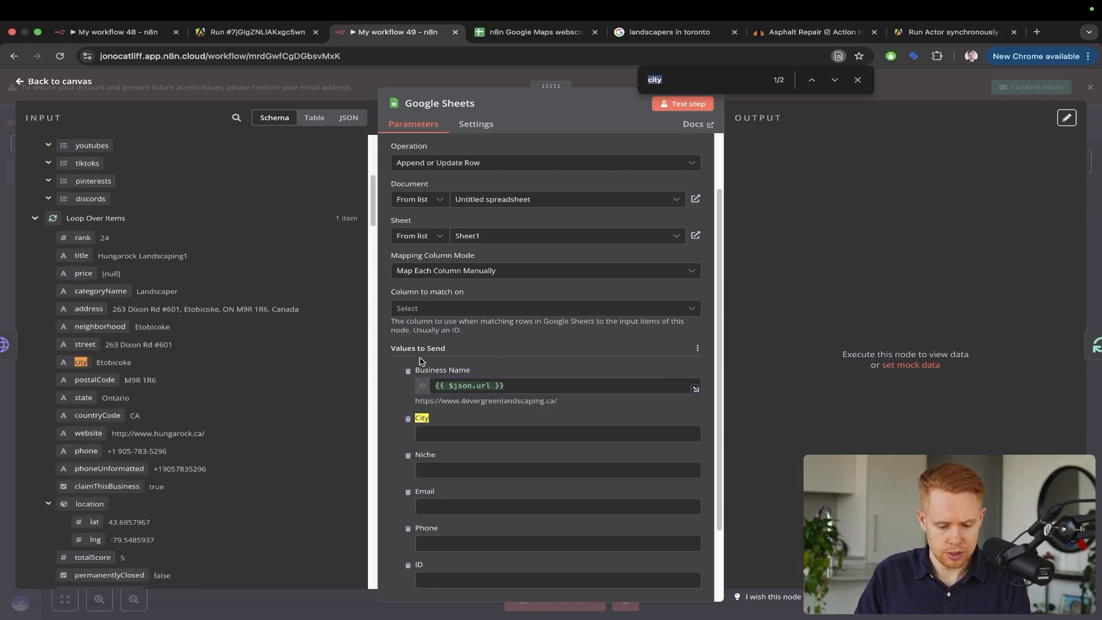
drag(80, 361, 454, 432)
Map searchString into Niche, removing the leftover 'Landscapers' text
scroll(240, 372, down, 3)
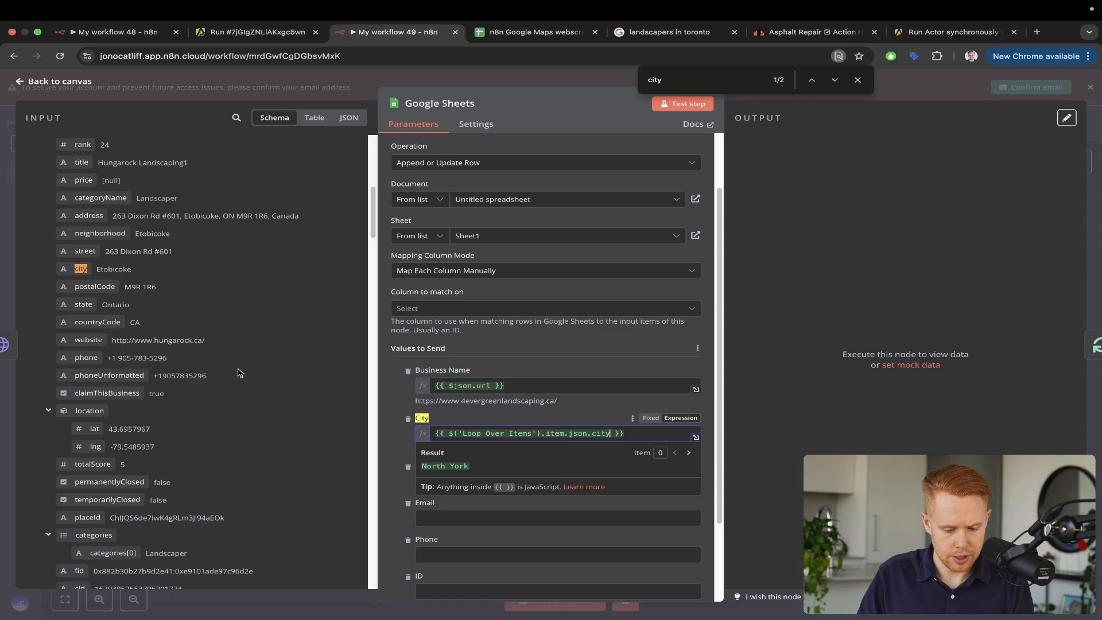
key(super+f)
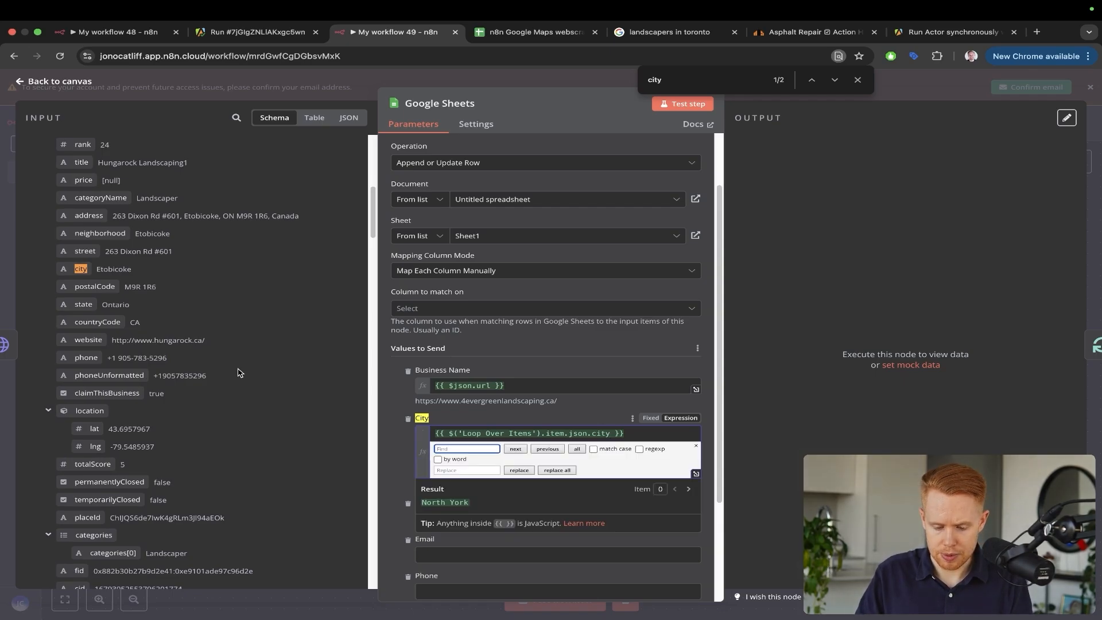
scroll(240, 372, up, 14)
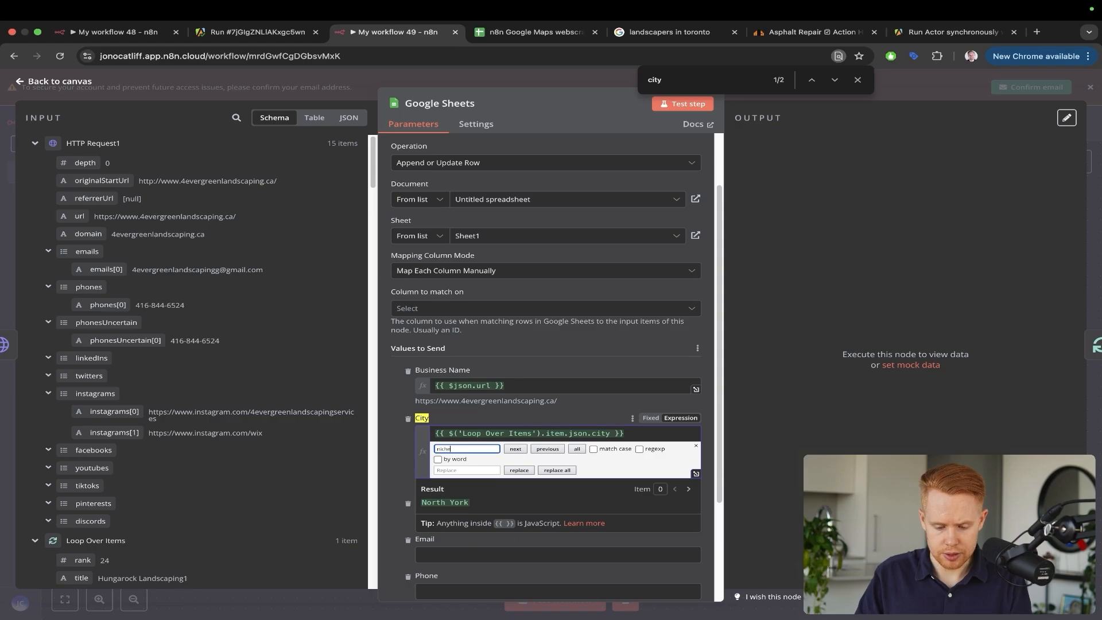
key(Escape)
click(486, 350)
key(super+f)
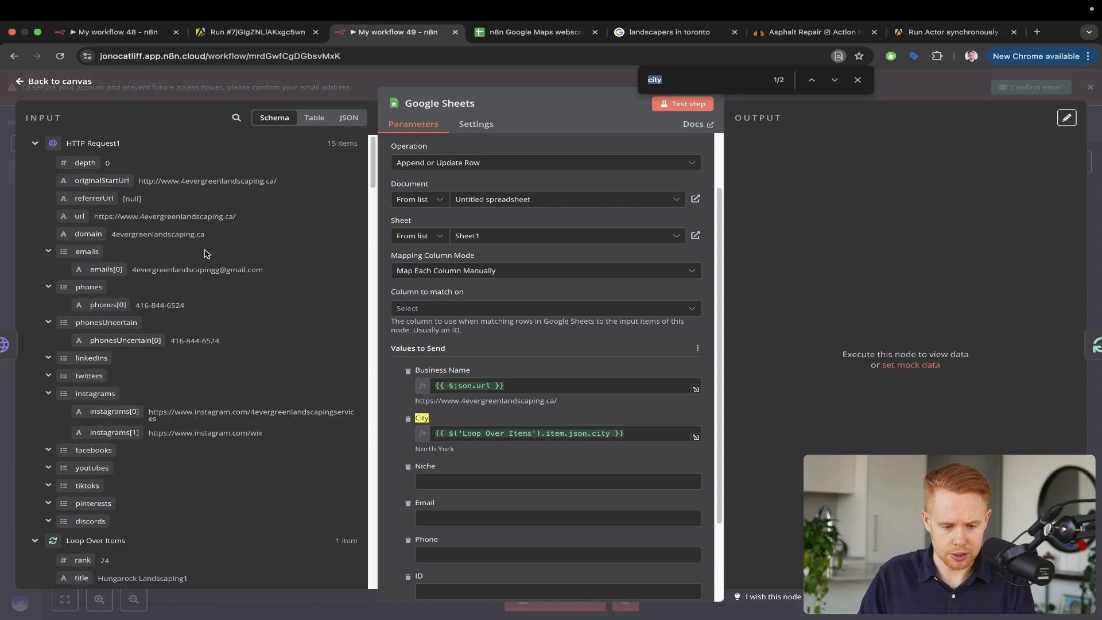
click(481, 480)
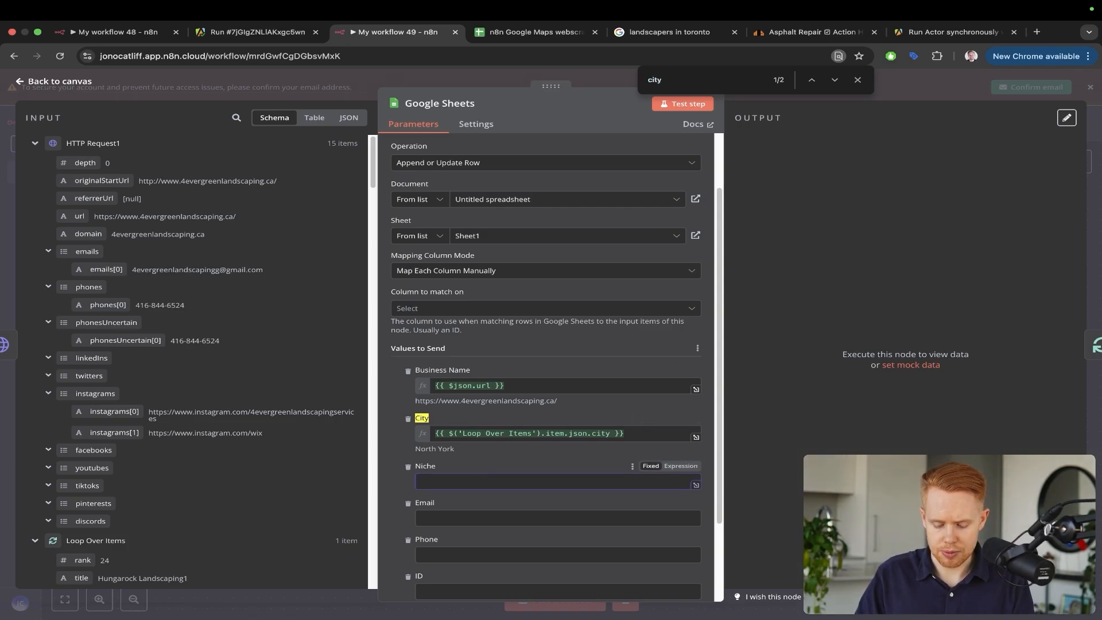
text(Landscape)
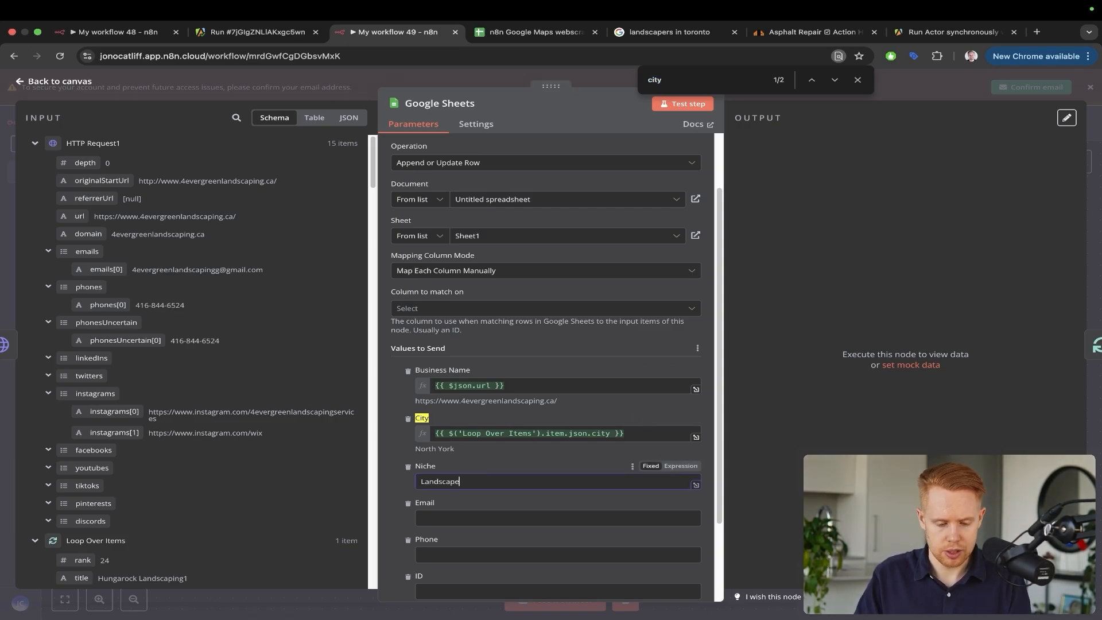
text(rs)
scroll(216, 445, down, 15)
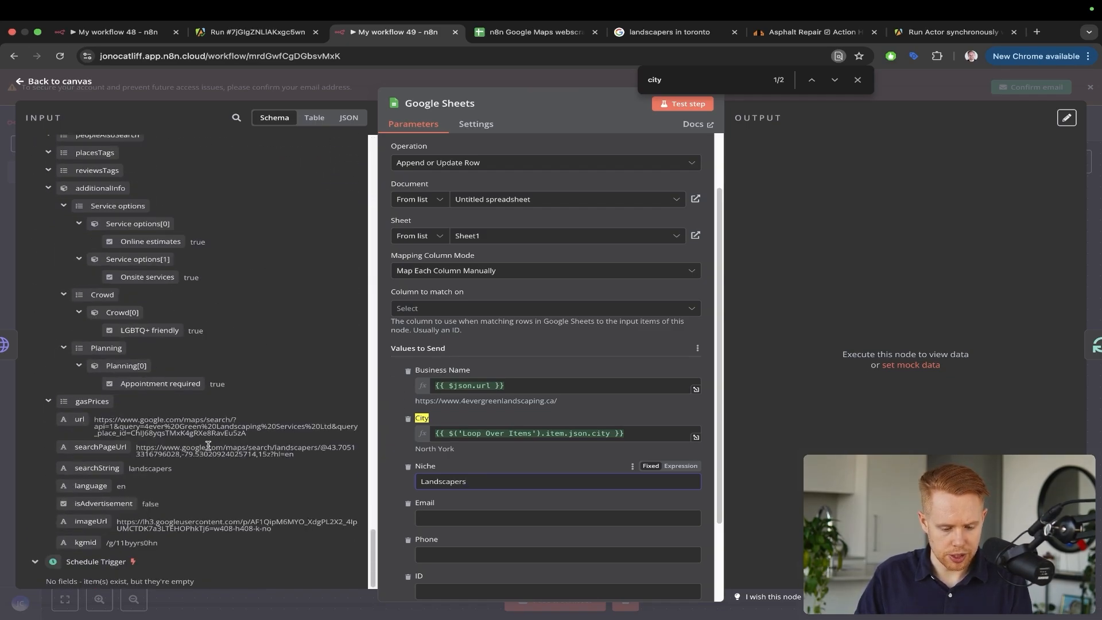
drag(97, 468, 434, 482)
key(BackSpace)
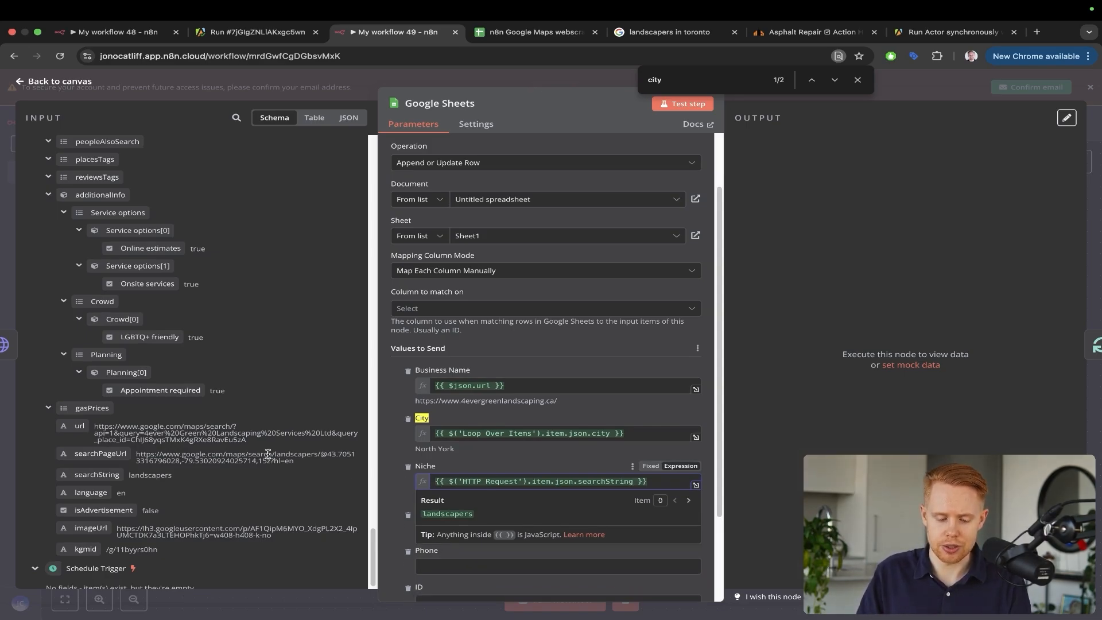
scroll(212, 290, up, 15)
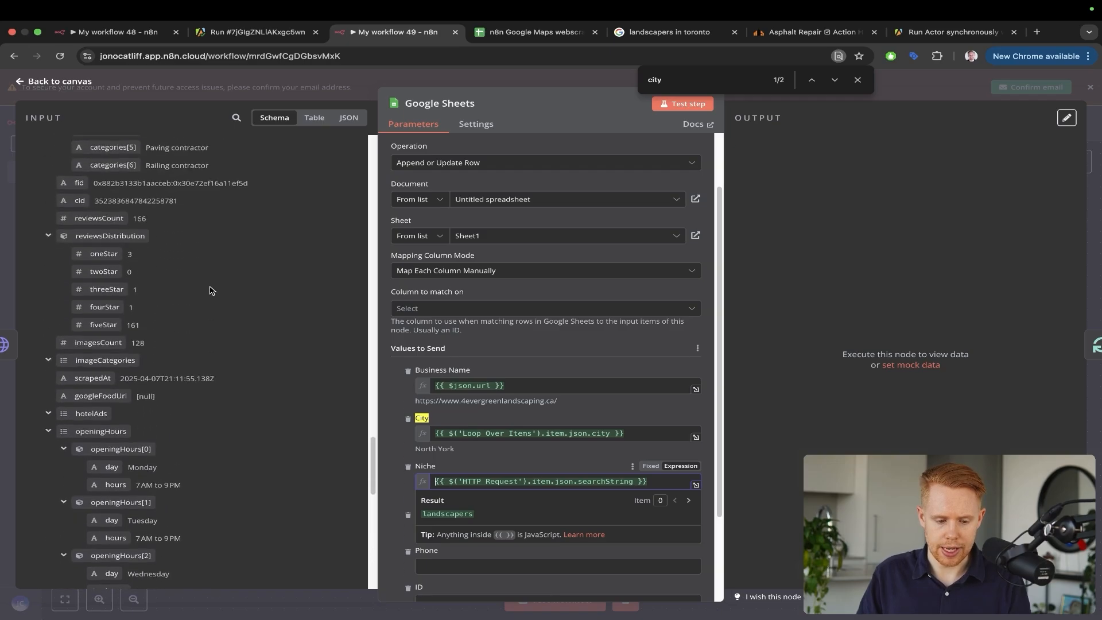
scroll(211, 290, up, 5)
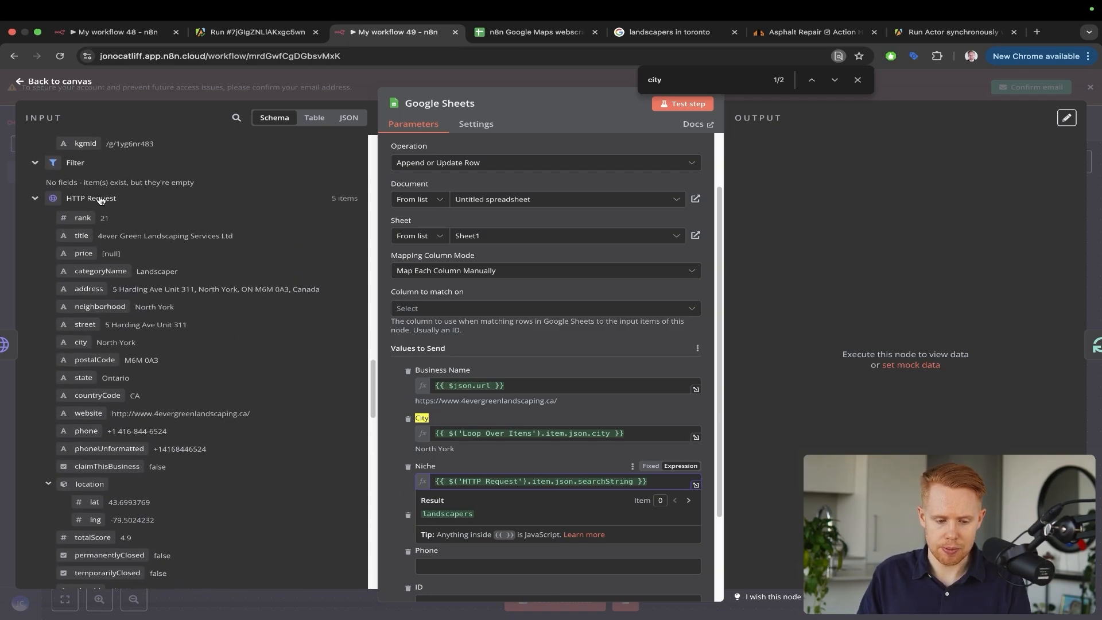
key(ctrl+a)
mouse_move(279, 161)
mouse_down()
mouse_move(132, 178)
mouse_move(109, 195)
mouse_up()
key(Escape)
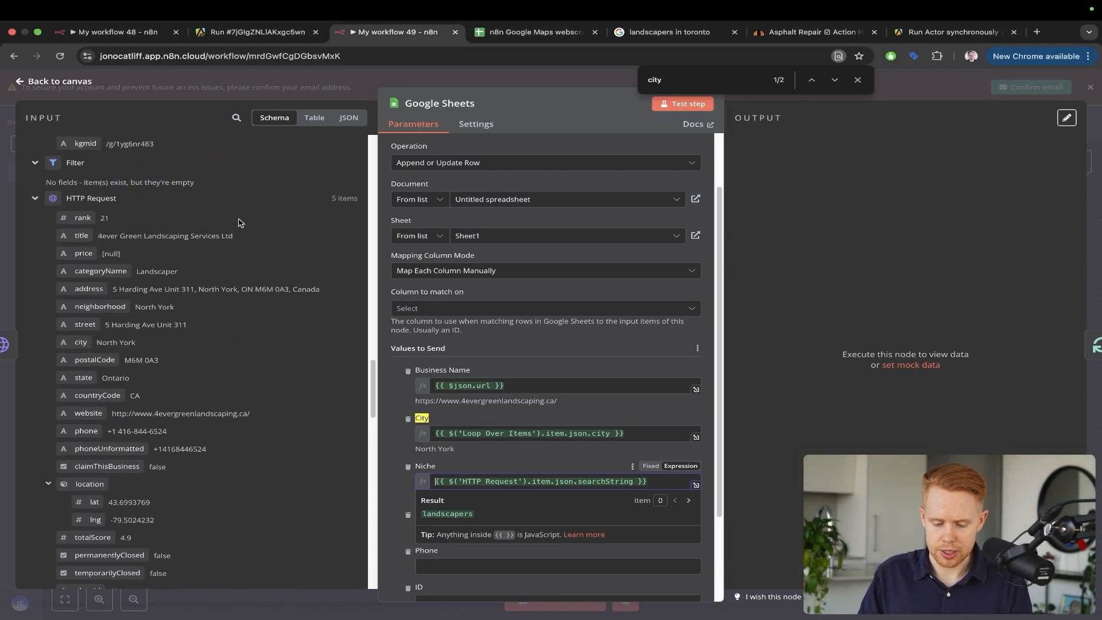
click(582, 369)
Map emails[0] into Email and phonesUncertain[0] into Phone
scroll(561, 456, down, 2)
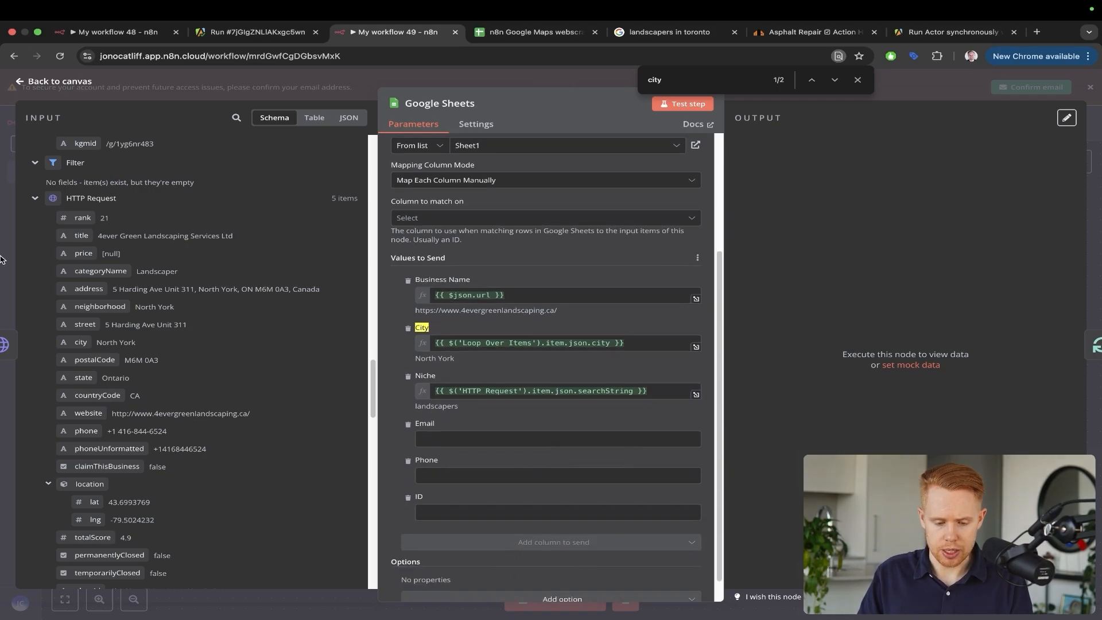
scroll(108, 253, down, 10)
drag(106, 269, 451, 440)
drag(124, 340, 459, 488)
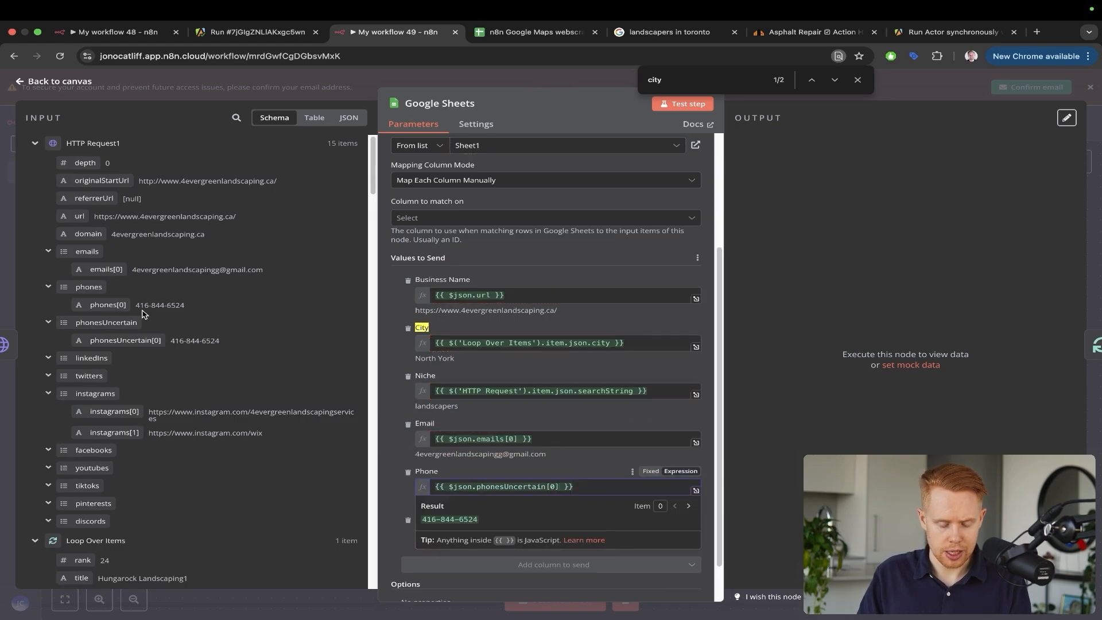
scroll(144, 313, down, 1)
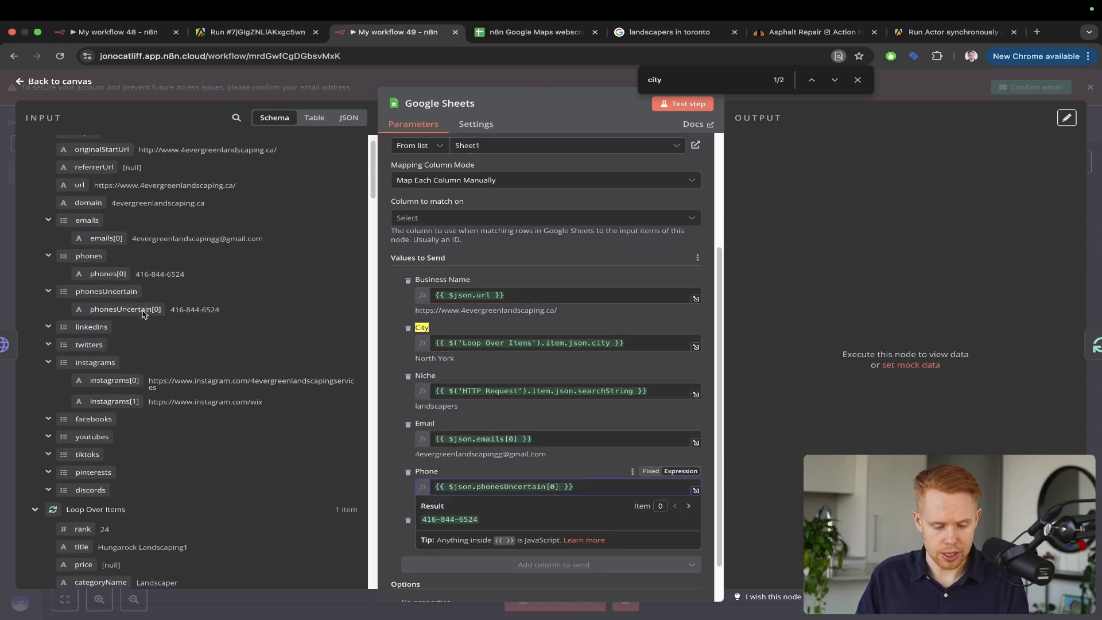
scroll(144, 314, up, 1)
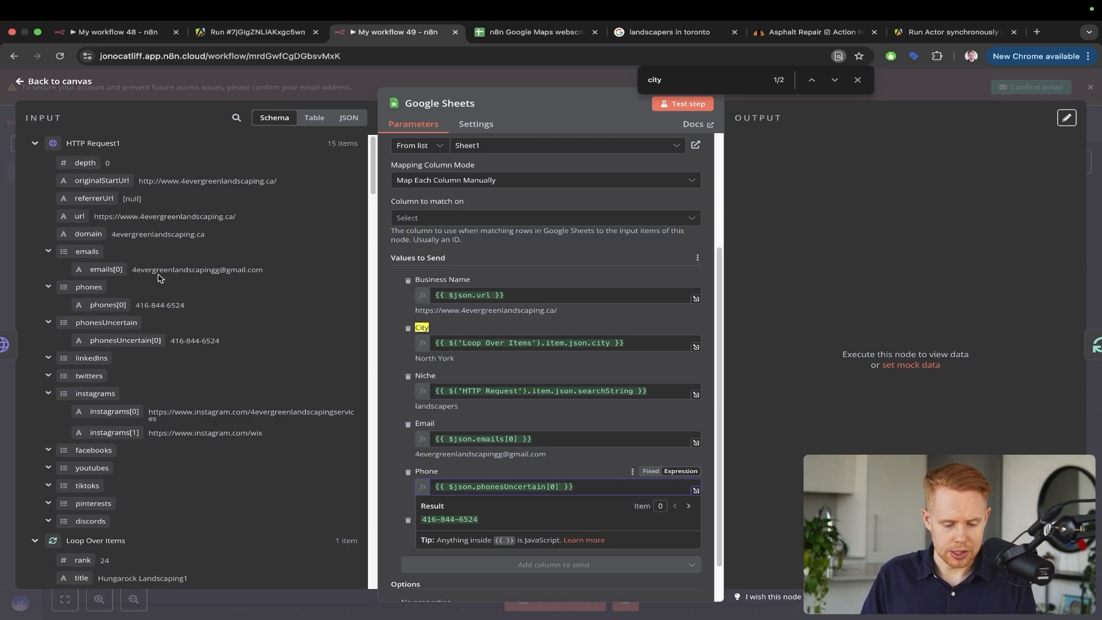
scroll(159, 277, down, 10)
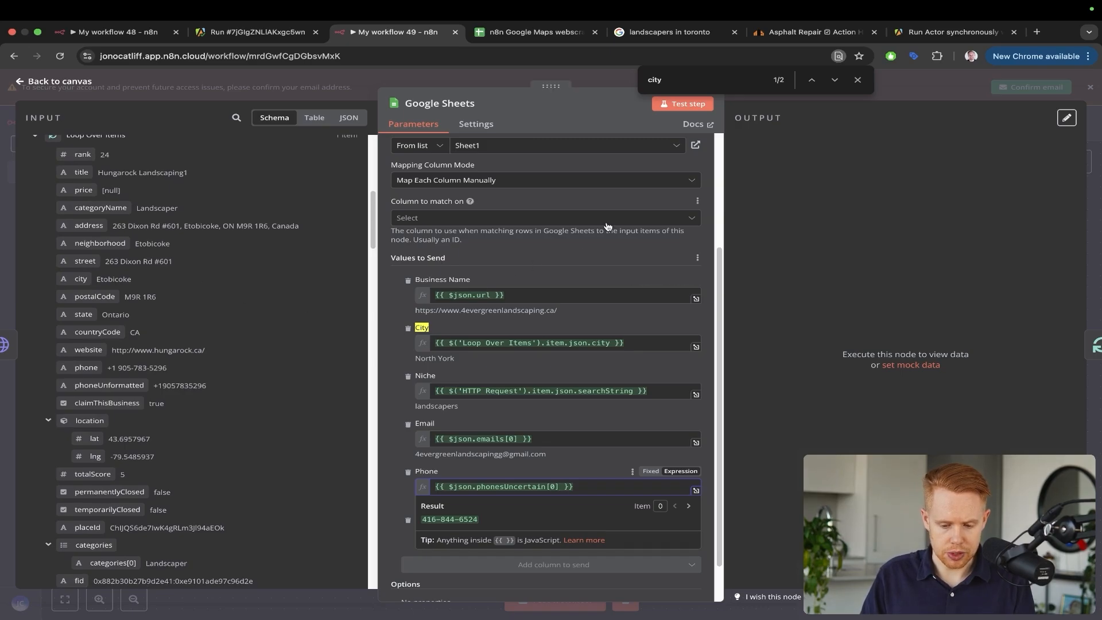
drag(606, 222, 510, 293)
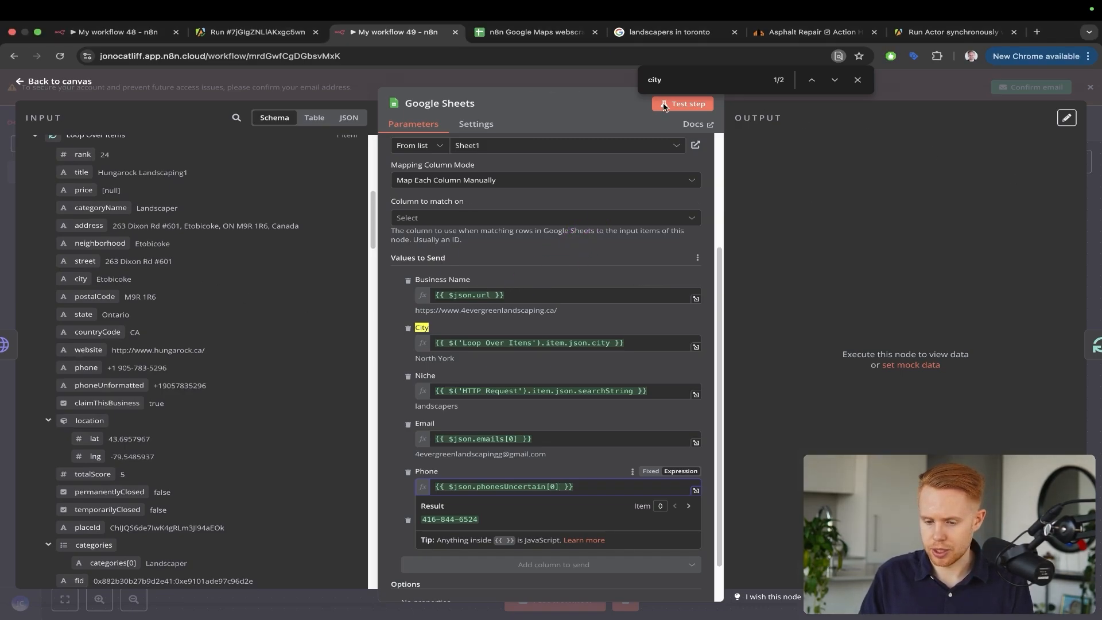
Test-run the Google Sheets node
click(861, 81)
click(692, 104)
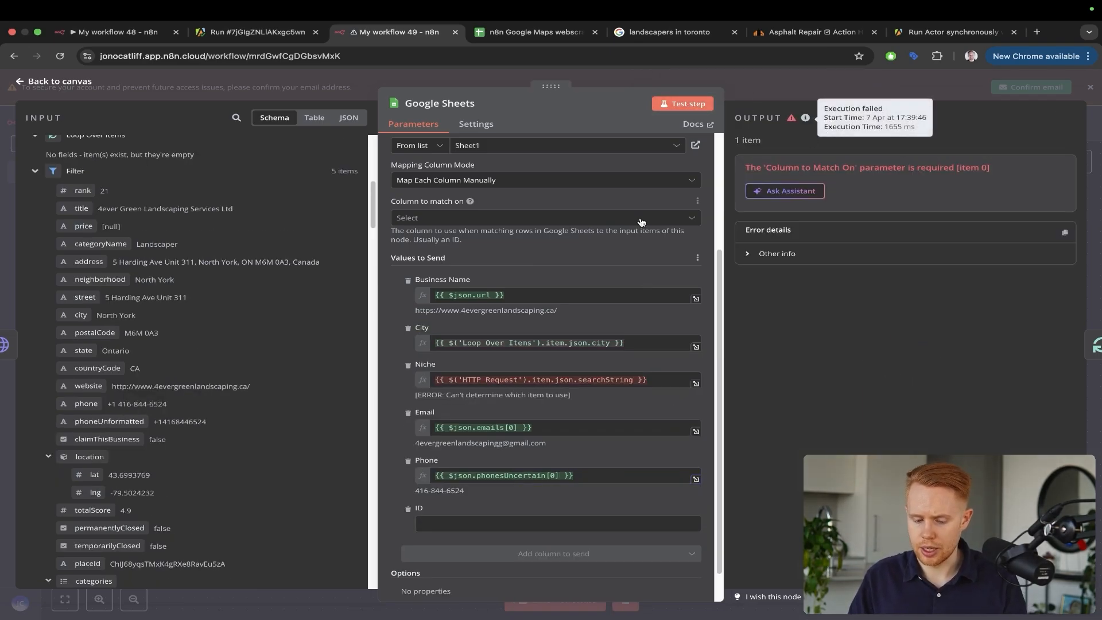
key(ctrl+shift+a)
drag(928, 100, 951, 159)
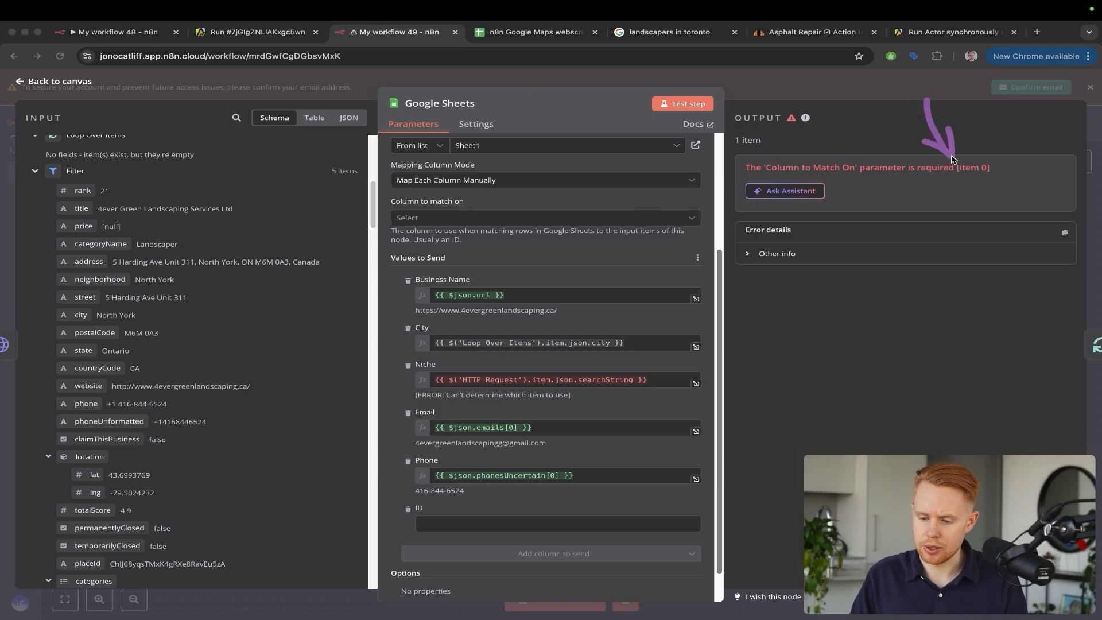
drag(549, 152, 454, 195)
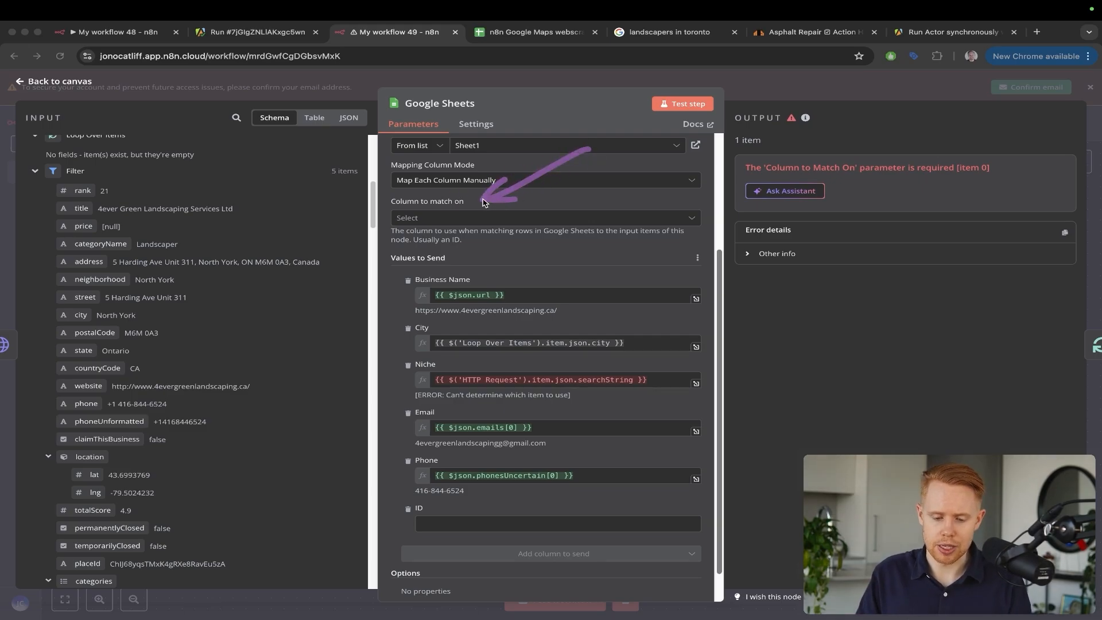
Set 'Column to match on' to Business Name
click(468, 217)
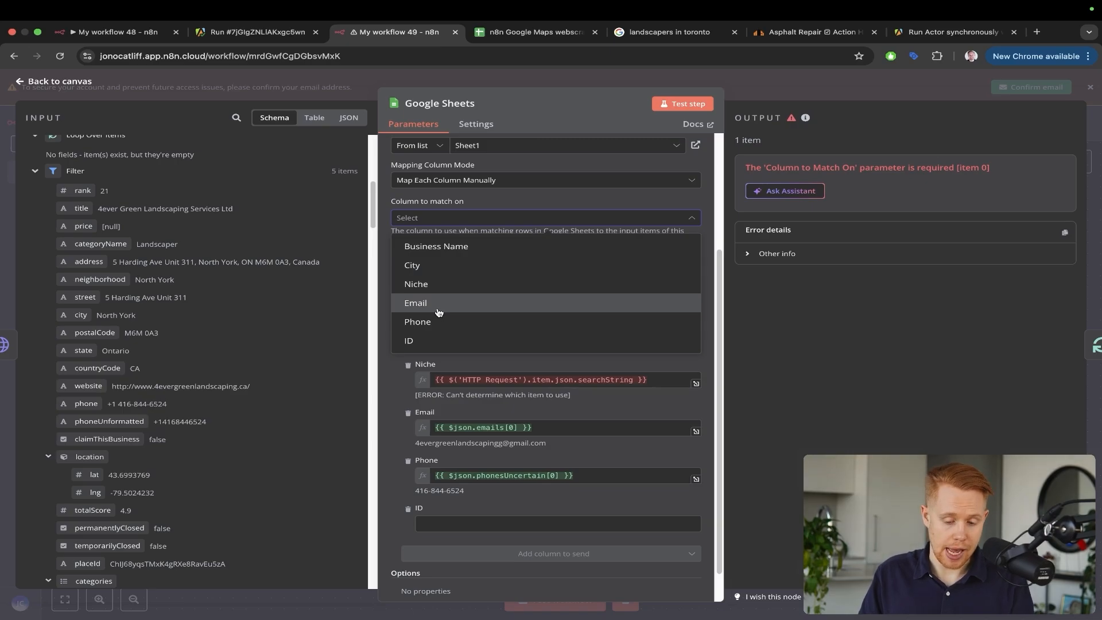
click(456, 246)
drag(573, 168, 460, 205)
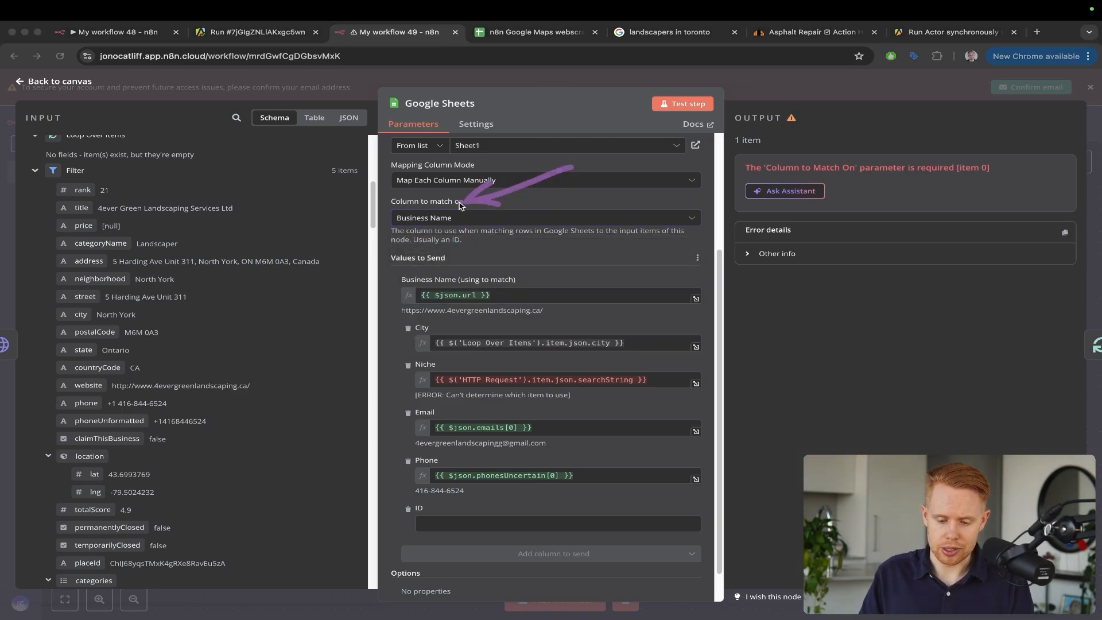
drag(621, 230, 502, 290)
drag(587, 255, 584, 330)
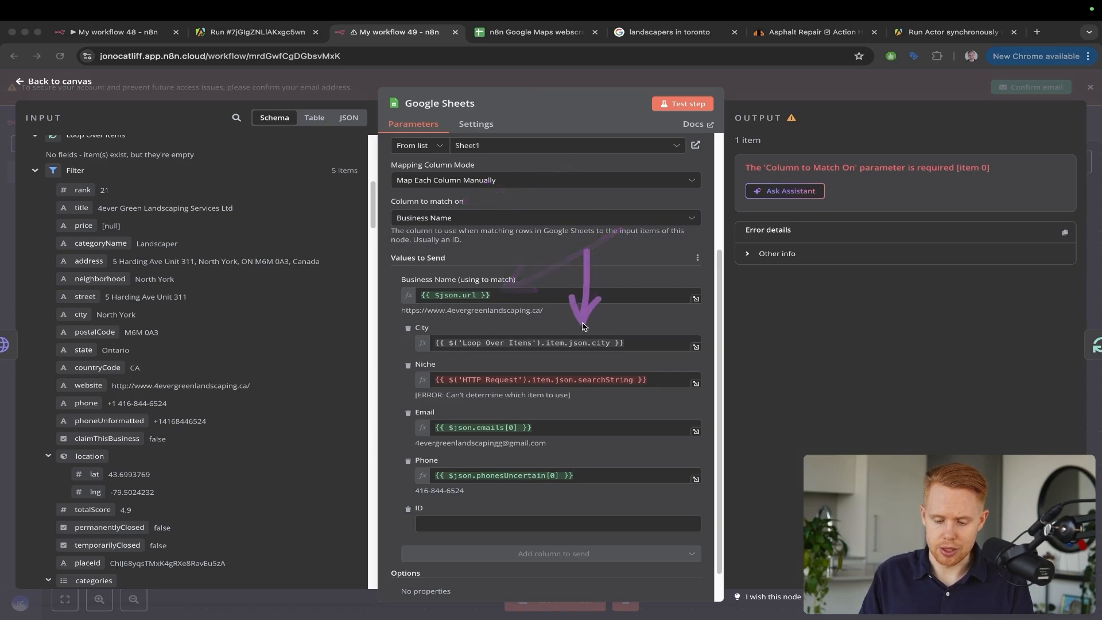
Test the Google Sheets step and review its output
click(687, 103)
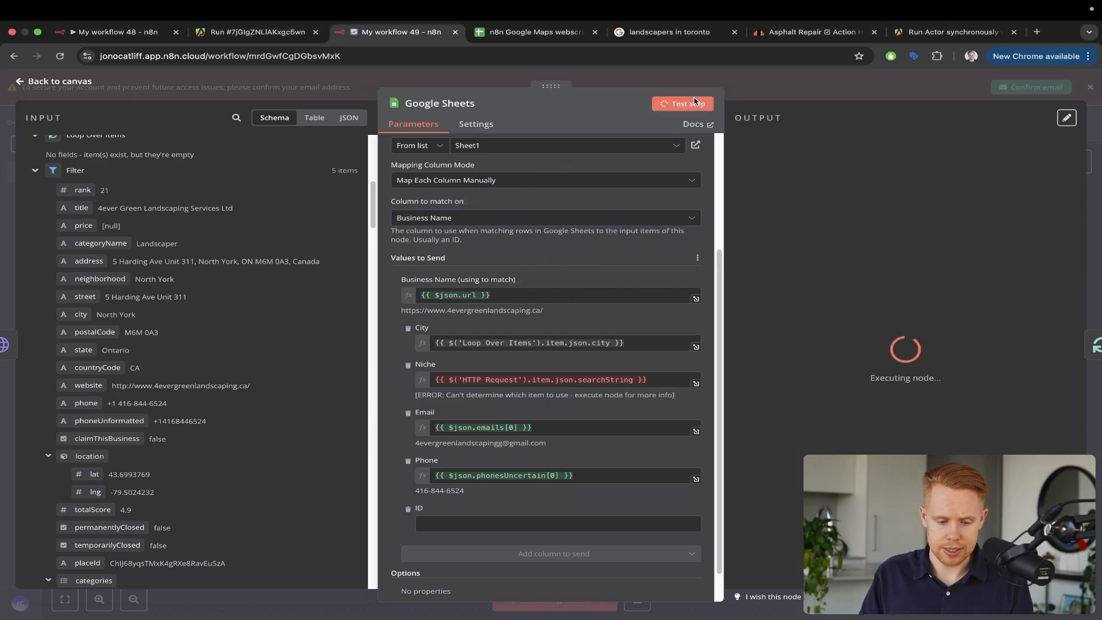
scroll(261, 204, up, 5)
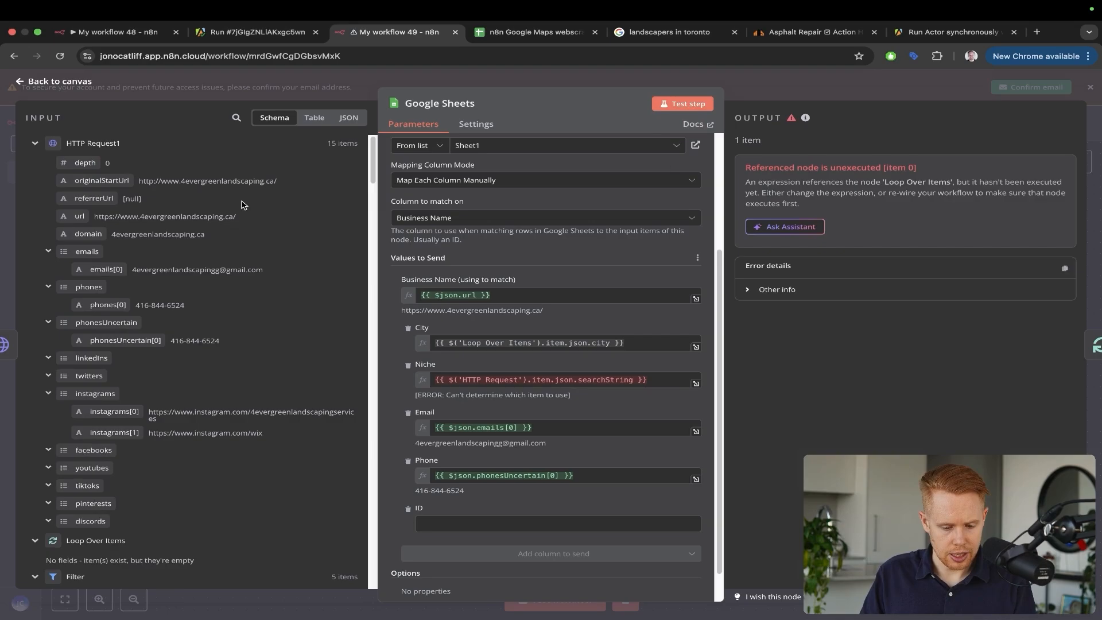
key(ctrl+a)
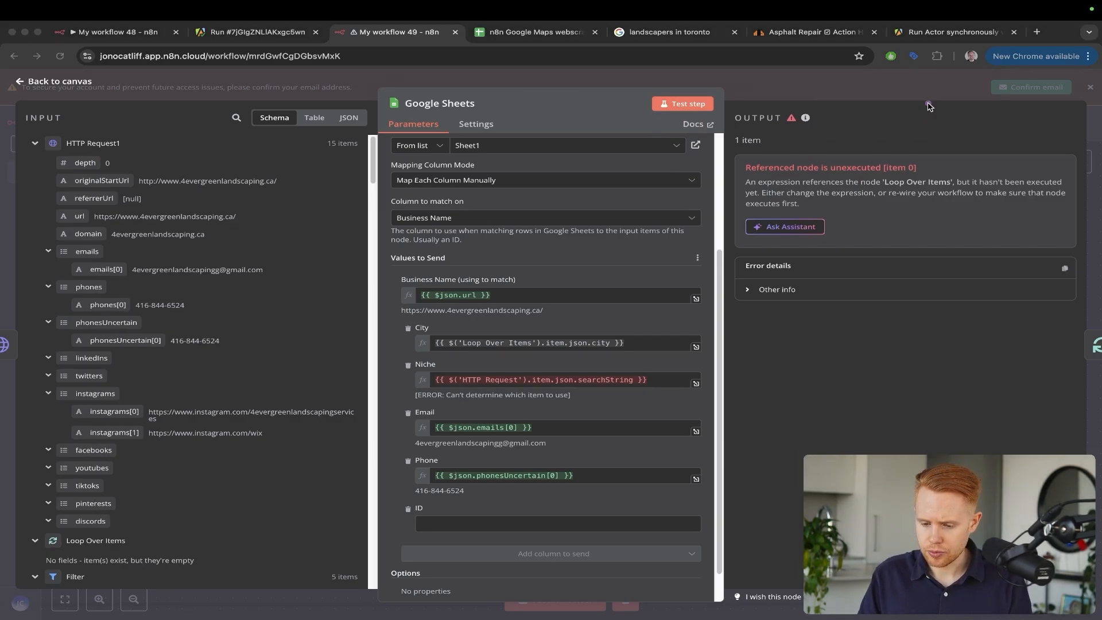
drag(957, 107, 908, 153)
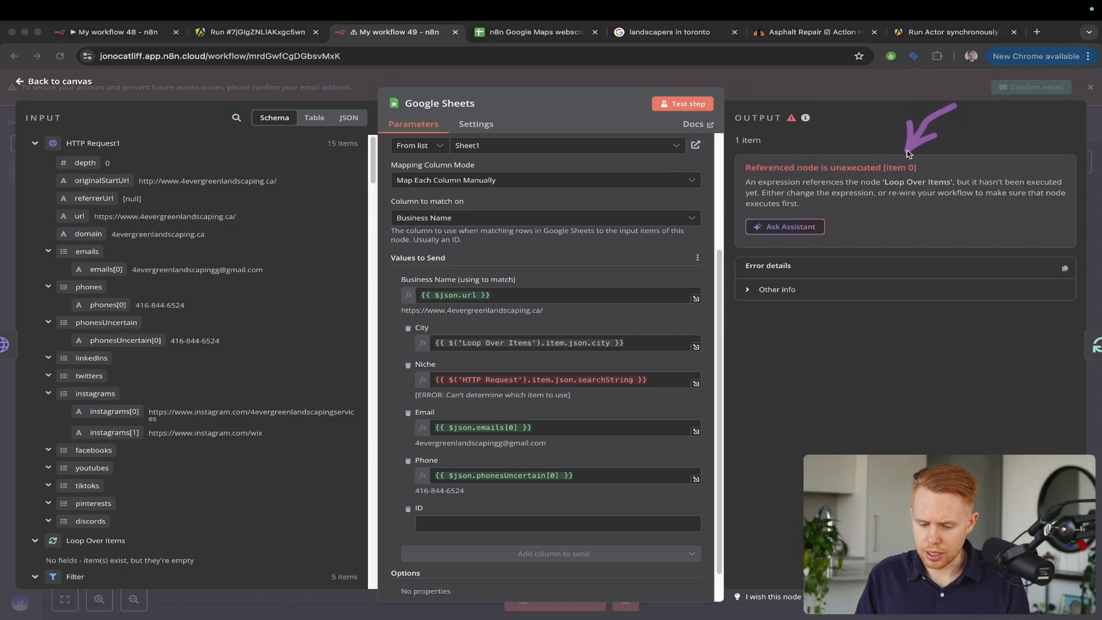
key(Escape)
scroll(274, 279, down, 10)
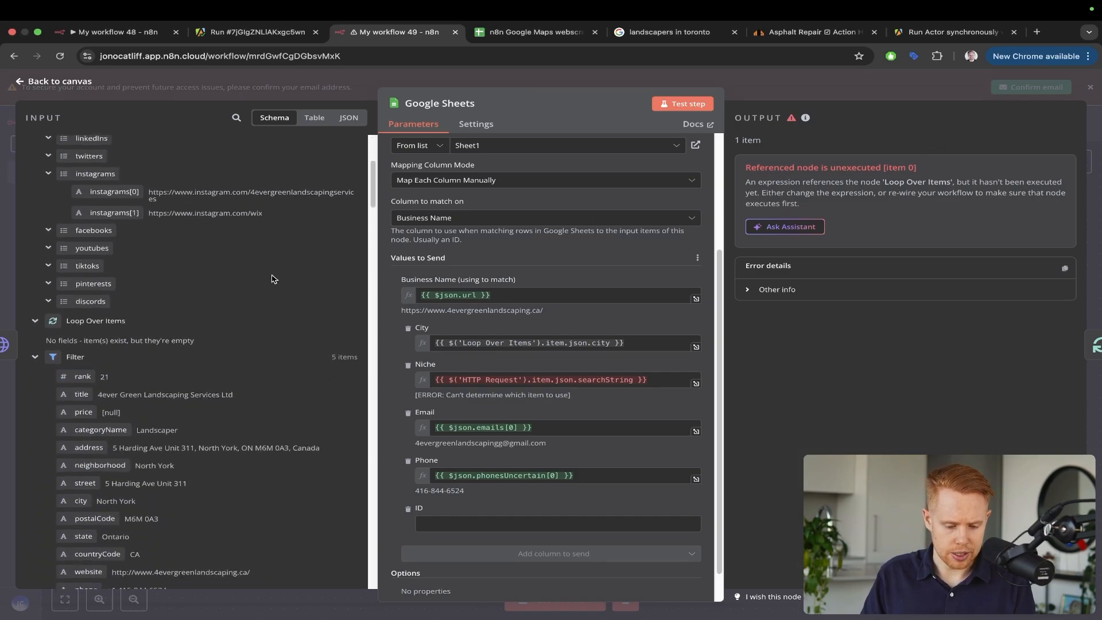
scroll(272, 279, down, 10)
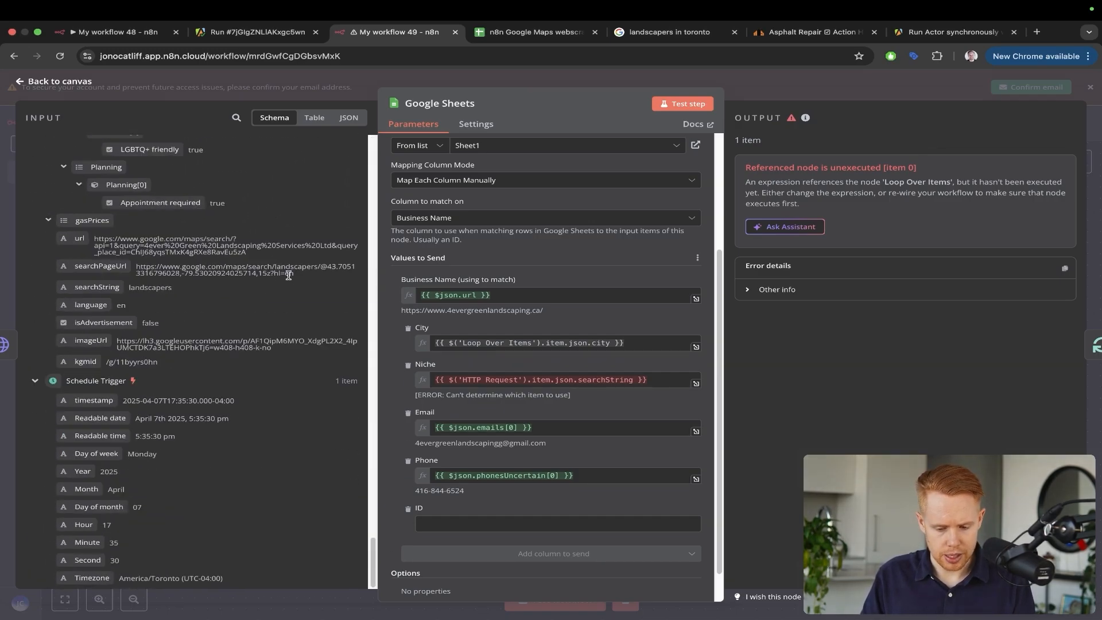
Replace the City mapping with HTTP Request's neighborhood field and run the whole workflow
click(580, 343)
key(ctrl+a)
key(BackSpace)
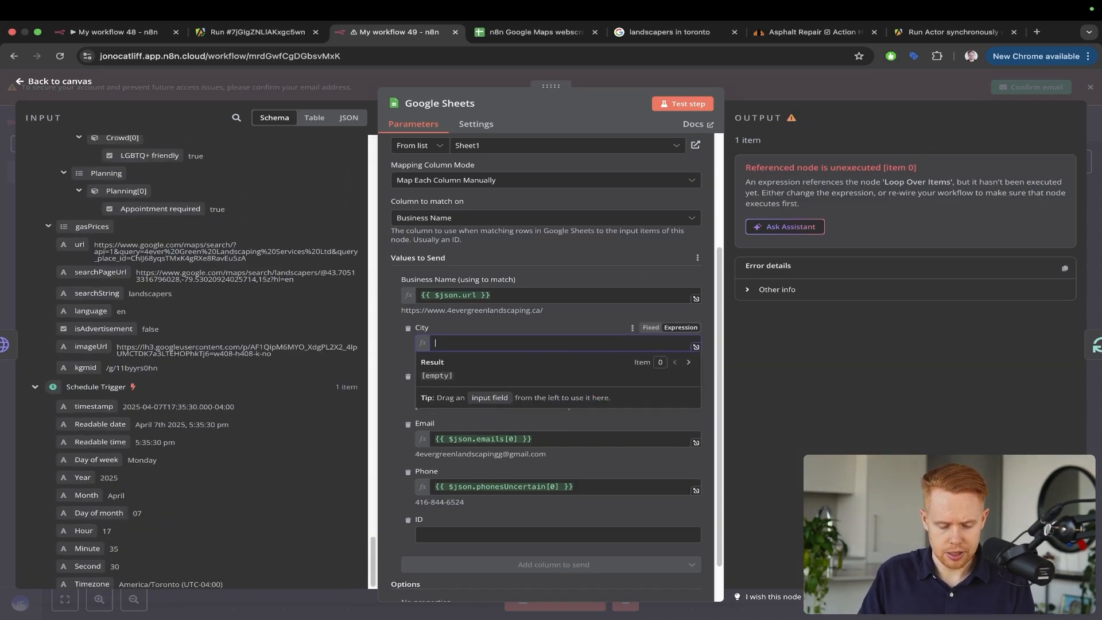
scroll(168, 393, up, 3)
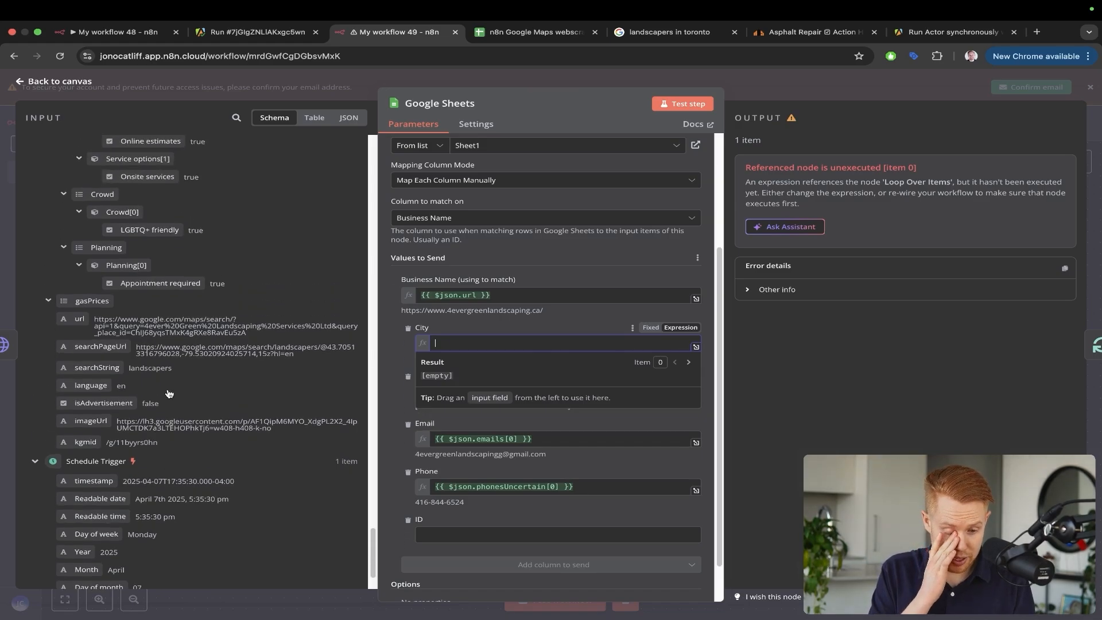
scroll(168, 390, up, 1)
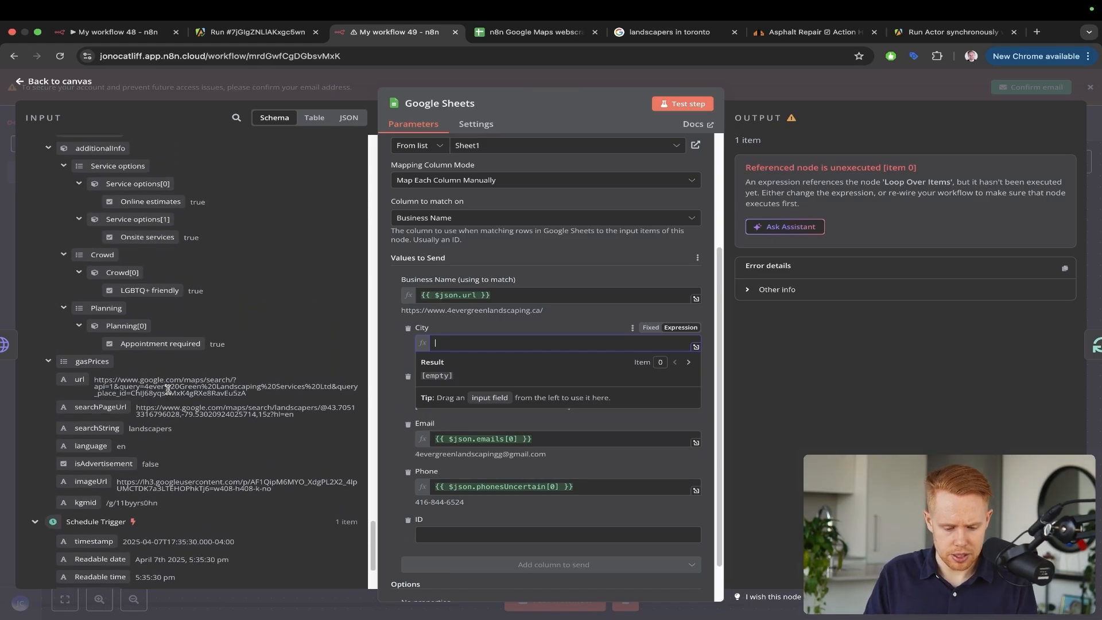
scroll(167, 390, up, 7)
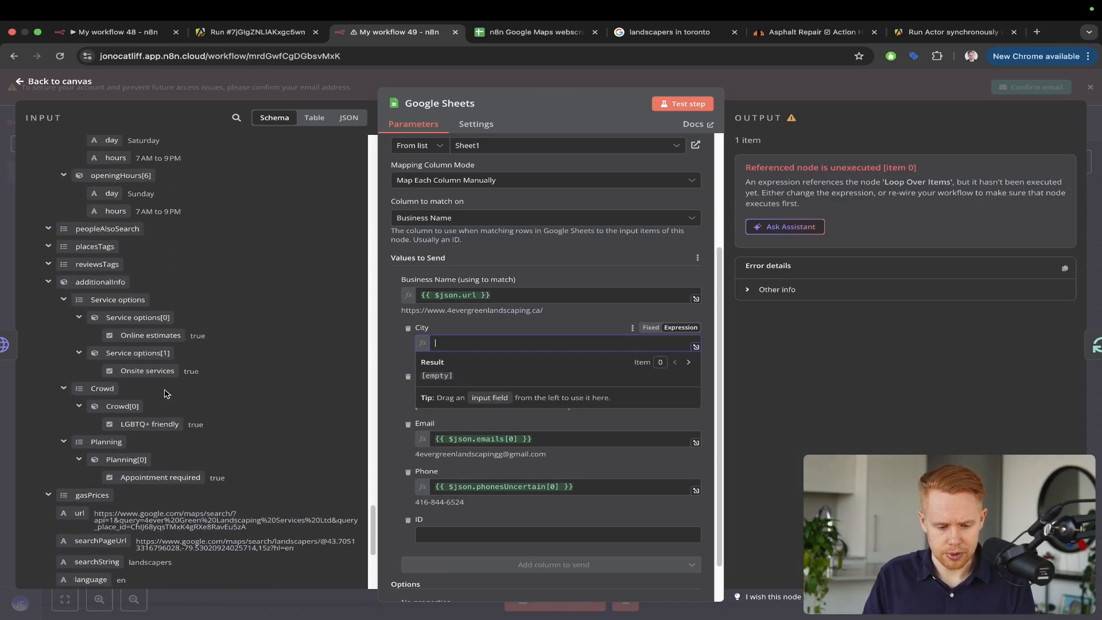
scroll(165, 393, up, 12)
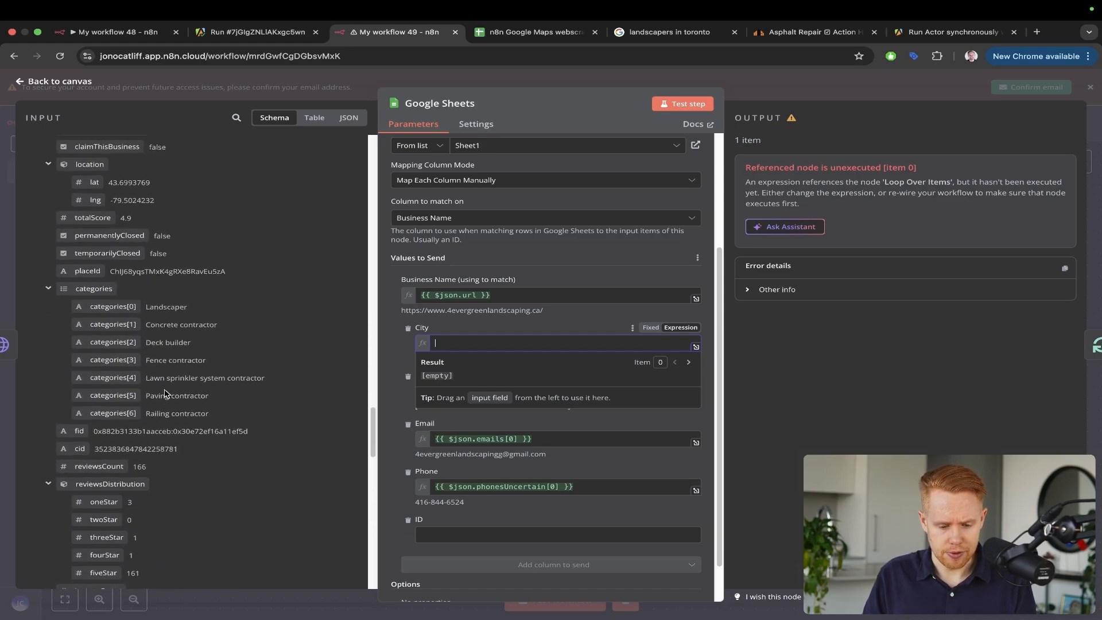
scroll(165, 391, up, 6)
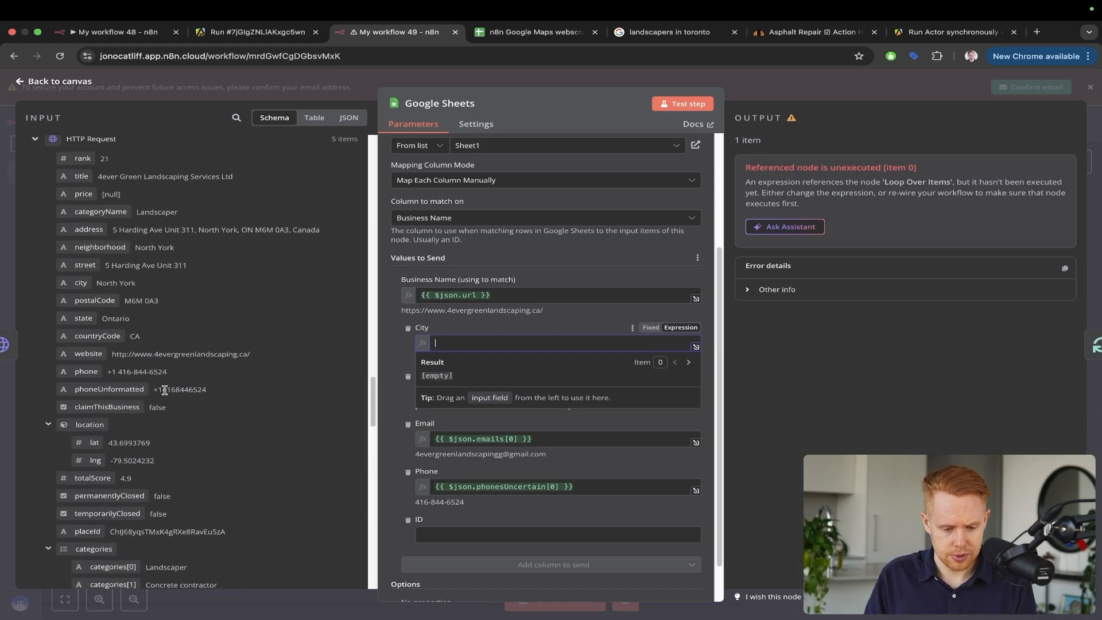
scroll(164, 390, up, 2)
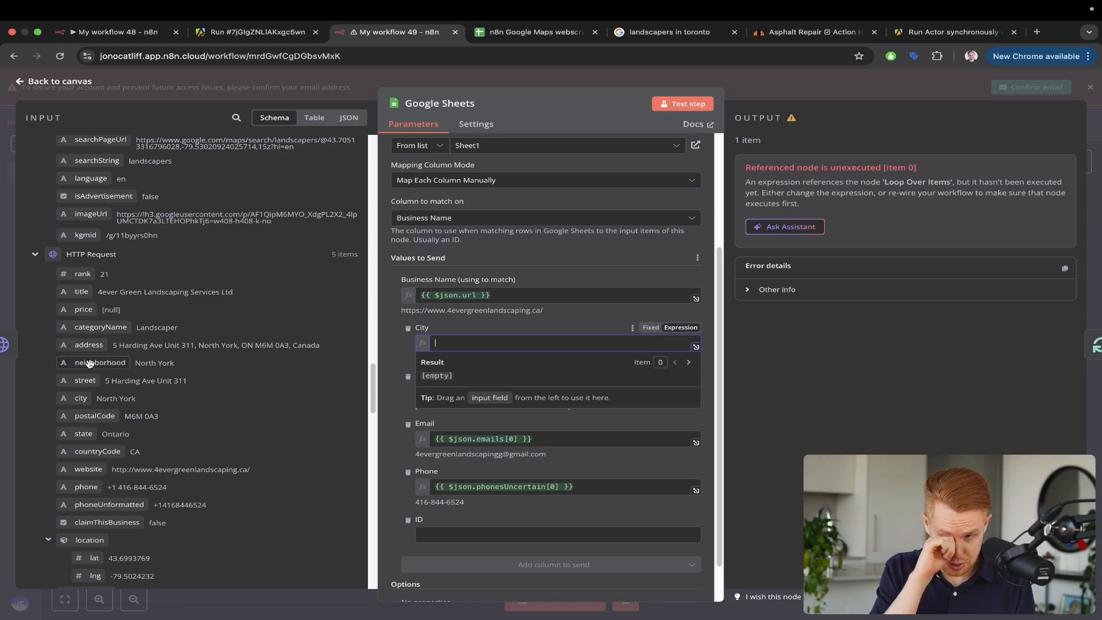
drag(94, 362, 492, 344)
click(499, 312)
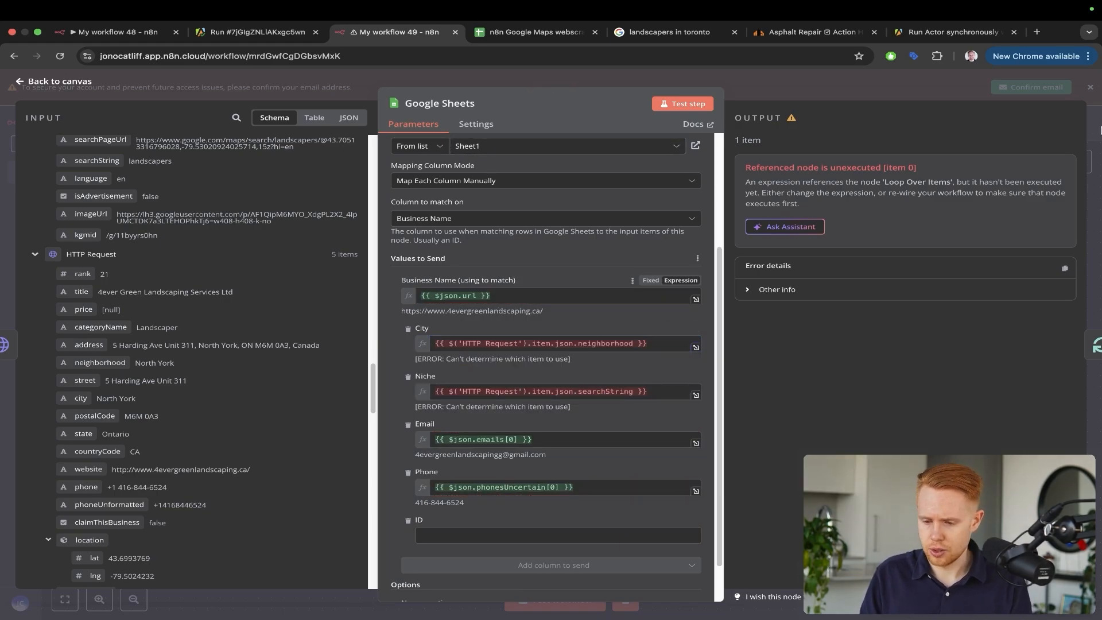
click(902, 89)
key(super+Return)
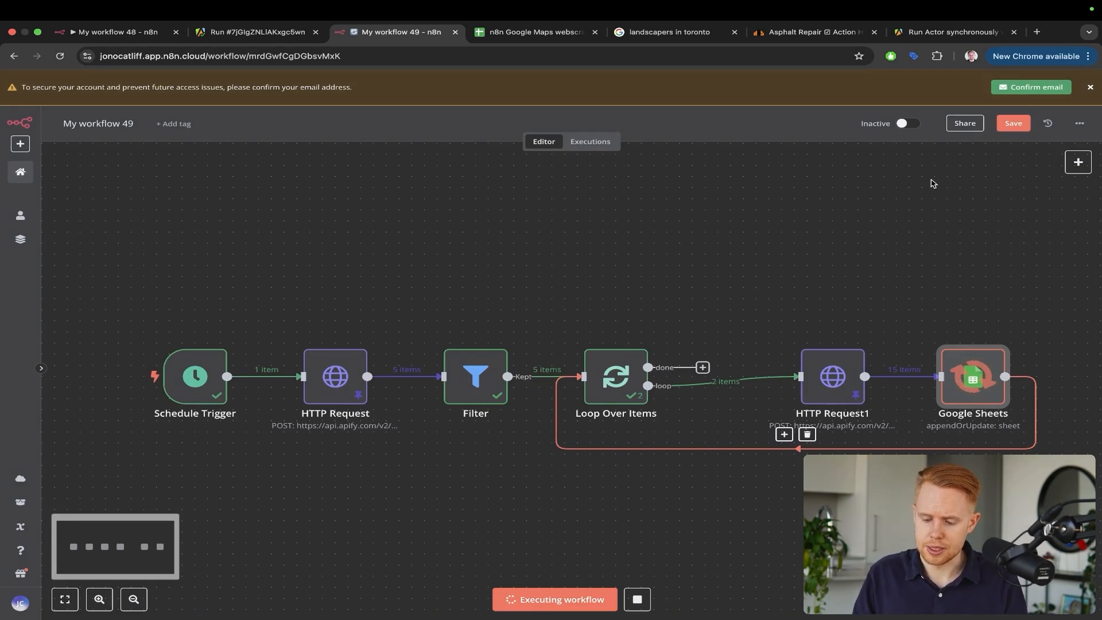
Check the rows the workflow wrote to the Google Sheet
key(ctrl+Tab)
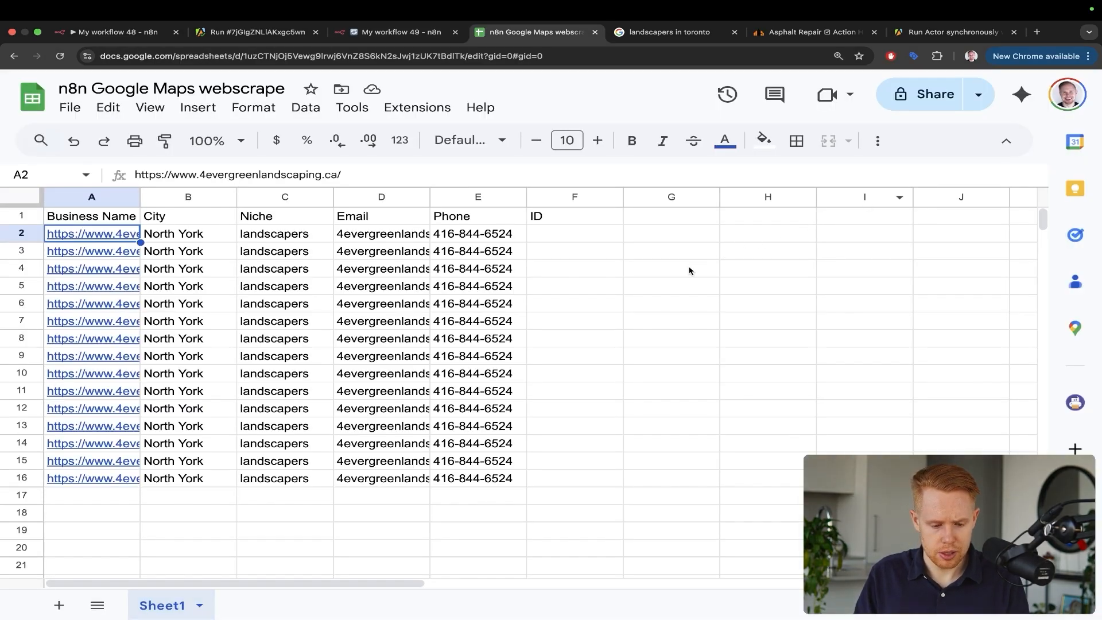
mouse_move(671, 258)
mouse_down()
mouse_move(561, 257)
mouse_move(407, 307)
mouse_up()
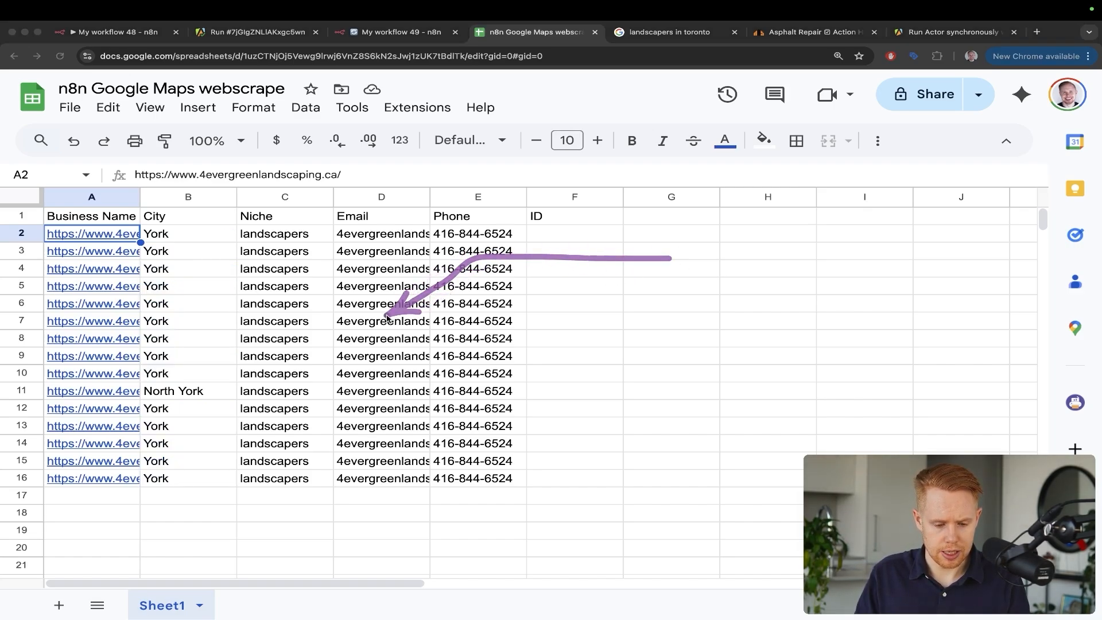
key(ctrl+shift+Tab)
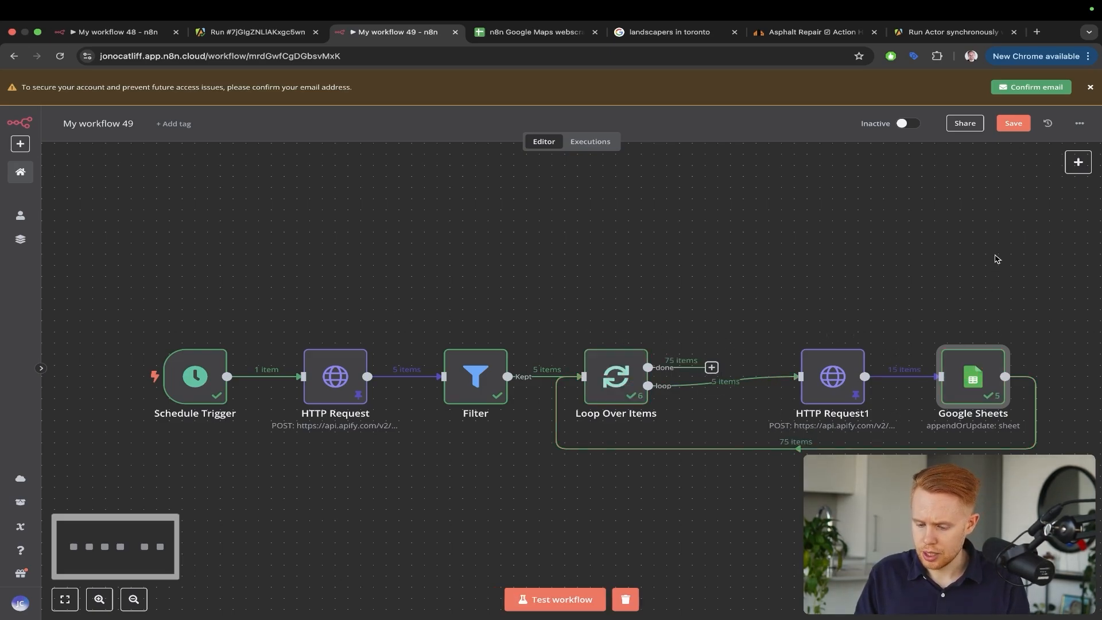
Rearrange the canvas, shifting the Google Sheets node further right
mouse_move(1007, 198)
mouse_down()
mouse_move(937, 315)
mouse_move(948, 351)
mouse_up()
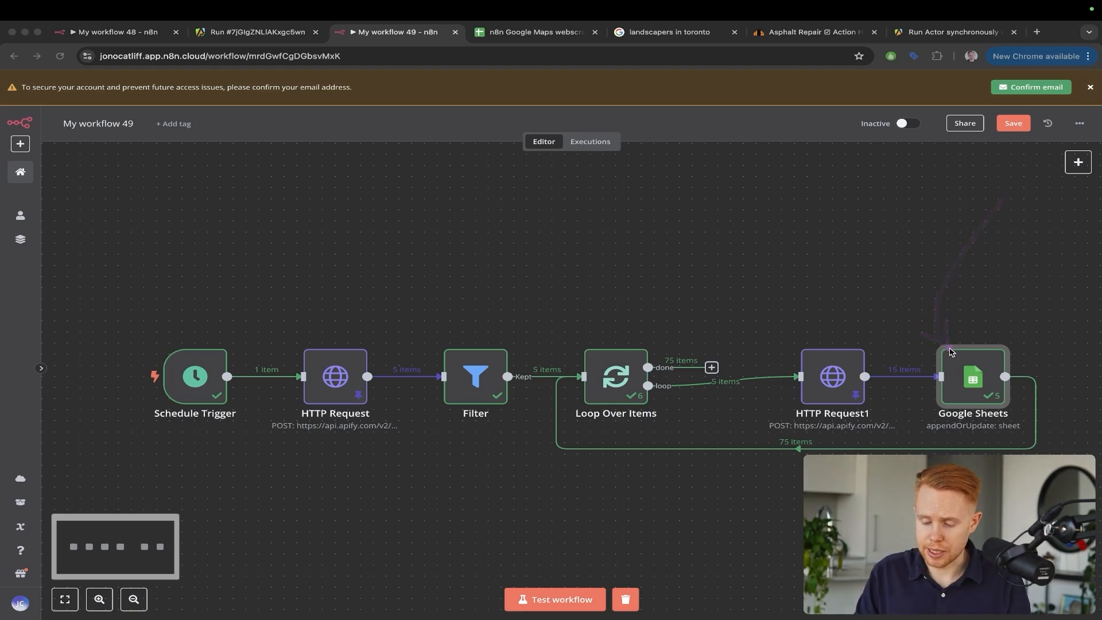
drag(904, 175, 905, 364)
drag(904, 175, 904, 364)
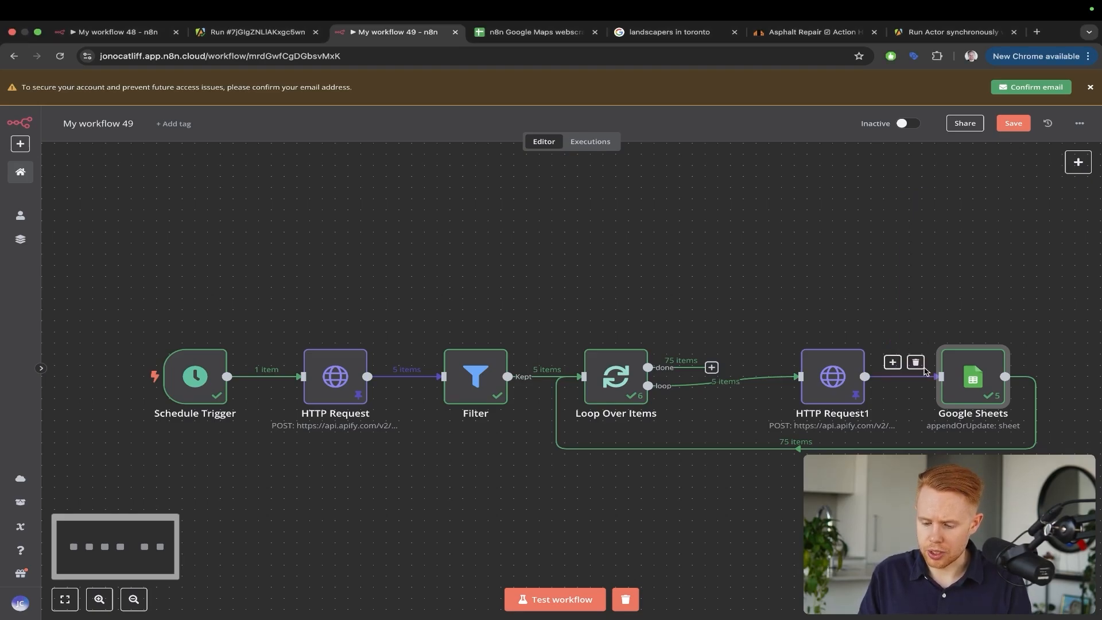
mouse_move(970, 382)
mouse_down()
mouse_move(1095, 385)
mouse_move(989, 373)
mouse_up()
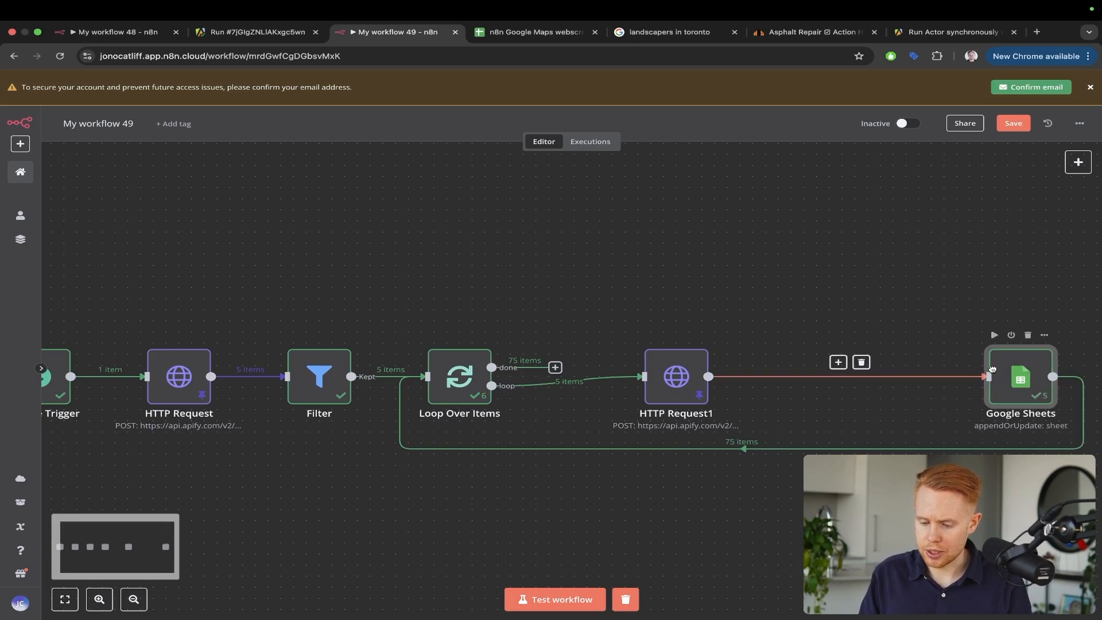
Insert an Aggregate node before Google Sheets set to All Item Data (Into a Single List)
click(838, 362)
text(array)
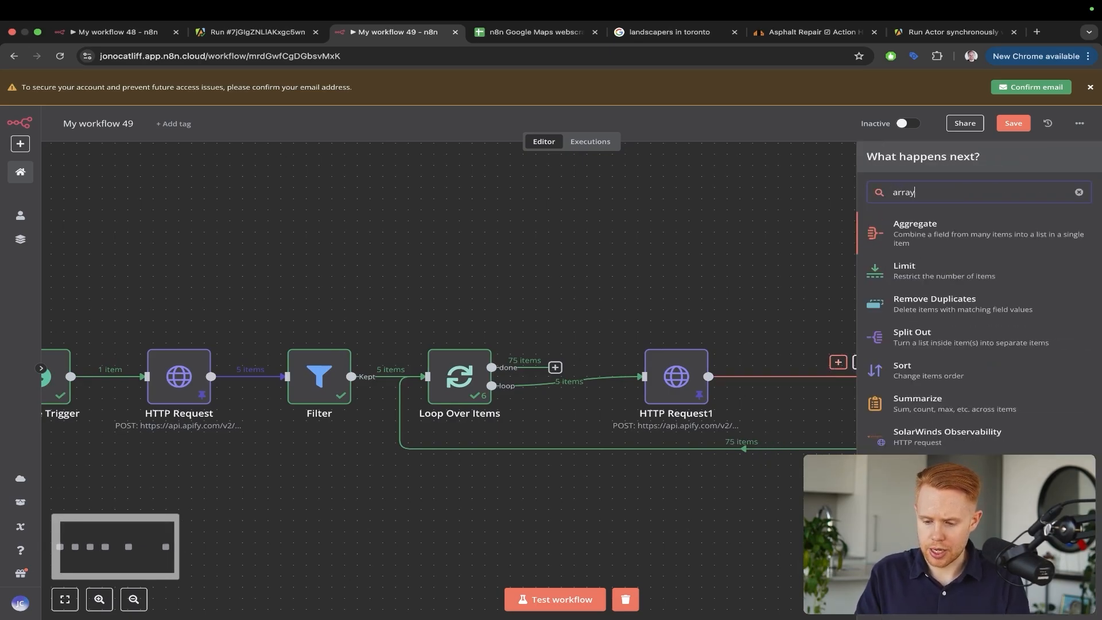
click(972, 219)
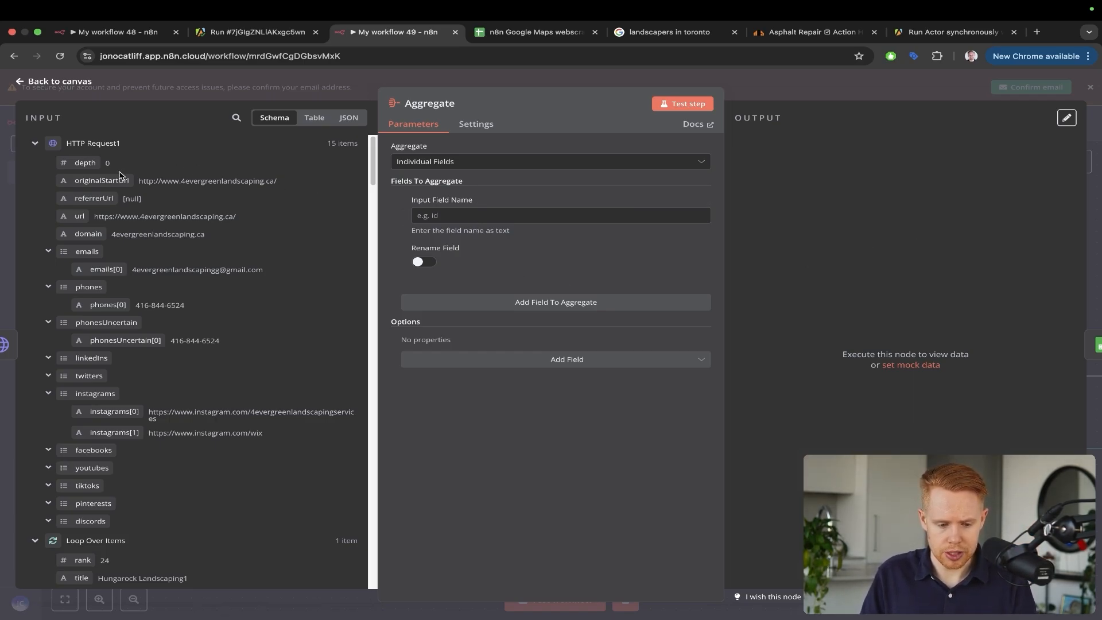
drag(110, 180, 448, 210)
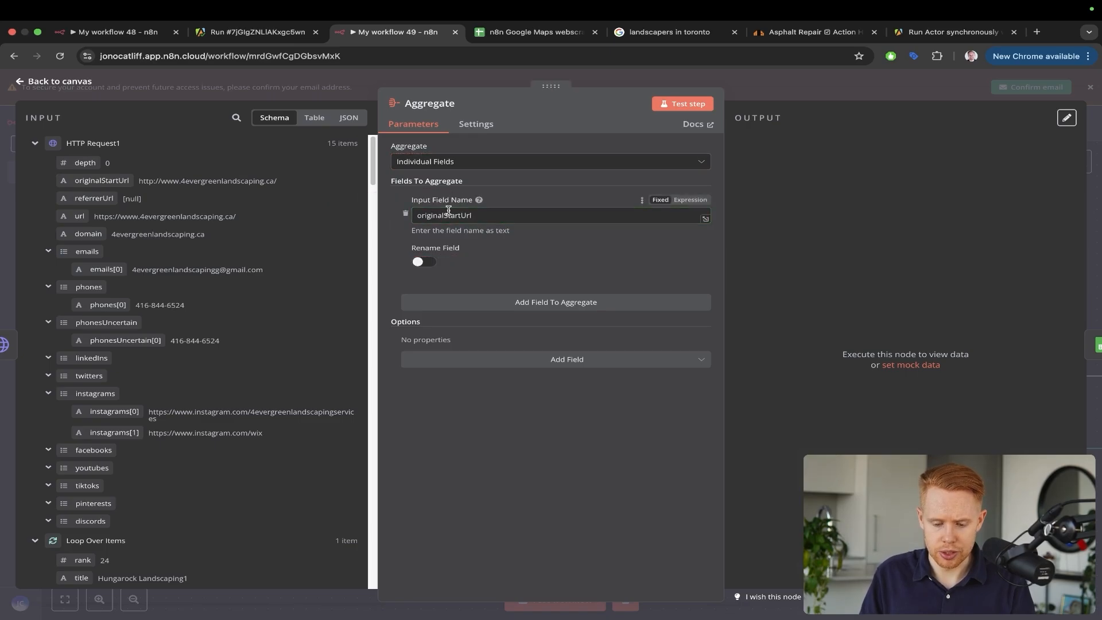
click(480, 164)
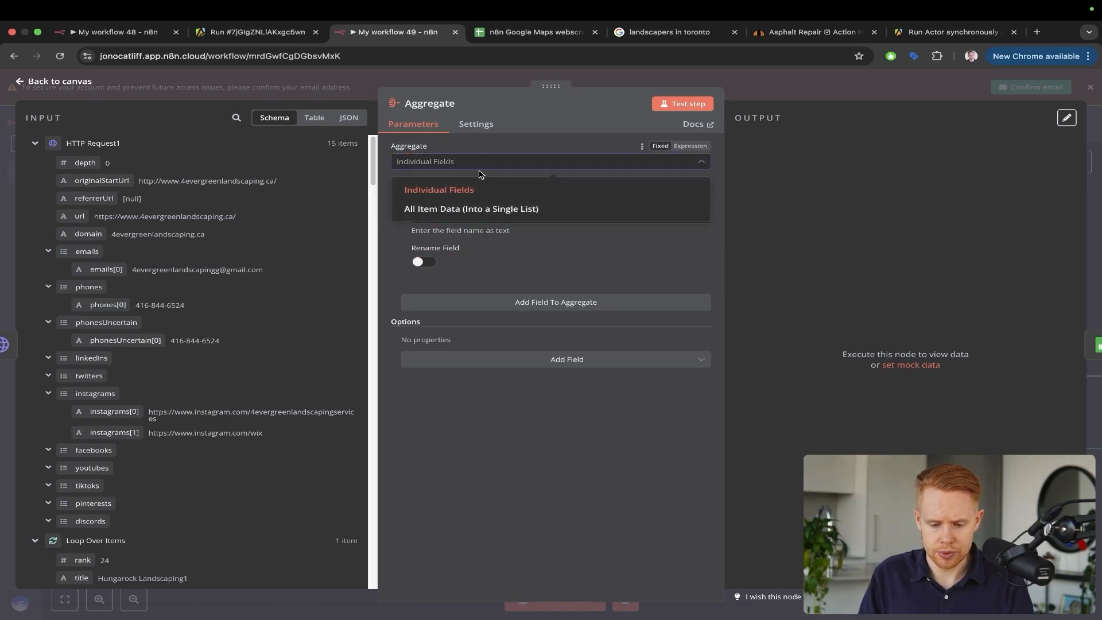
click(472, 210)
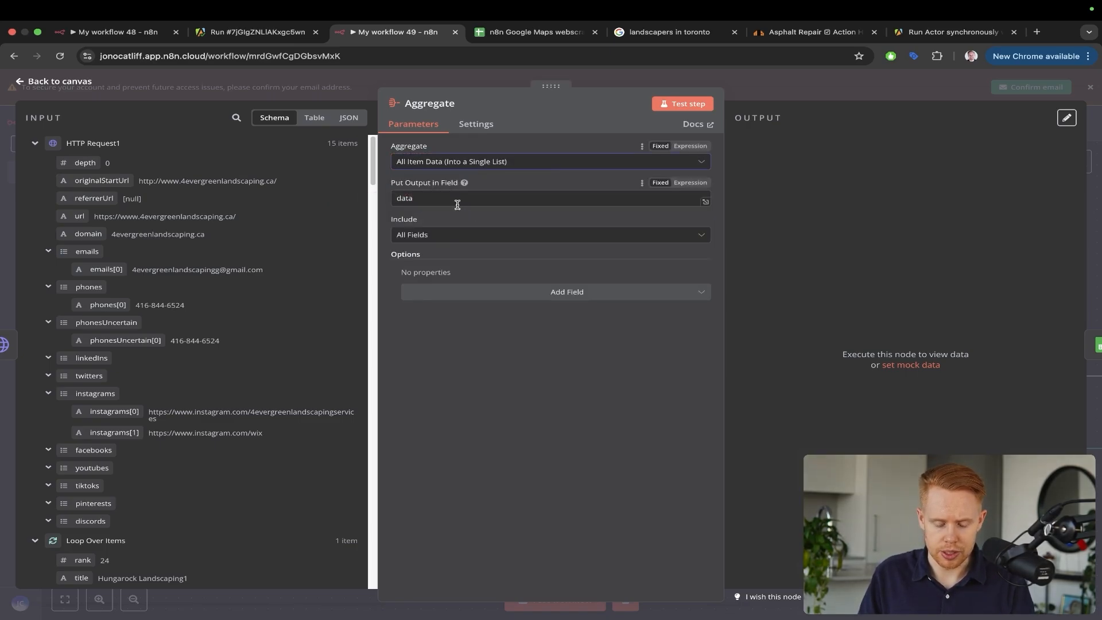
click(1095, 160)
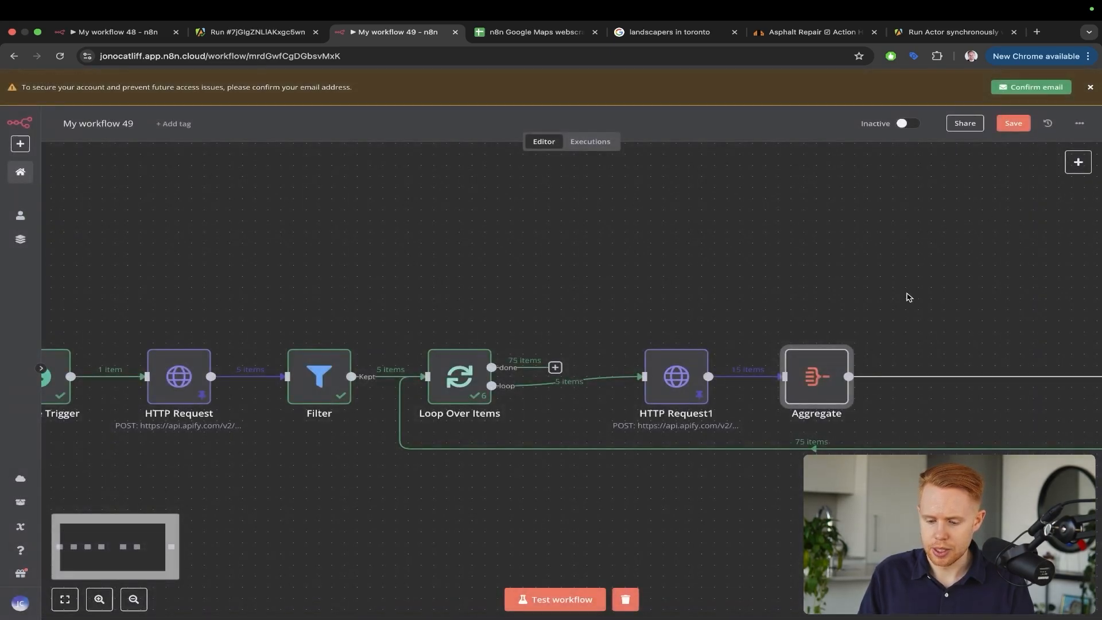
Move the Google Sheets node next to Aggregate and test-run the whole workflow
key(1)
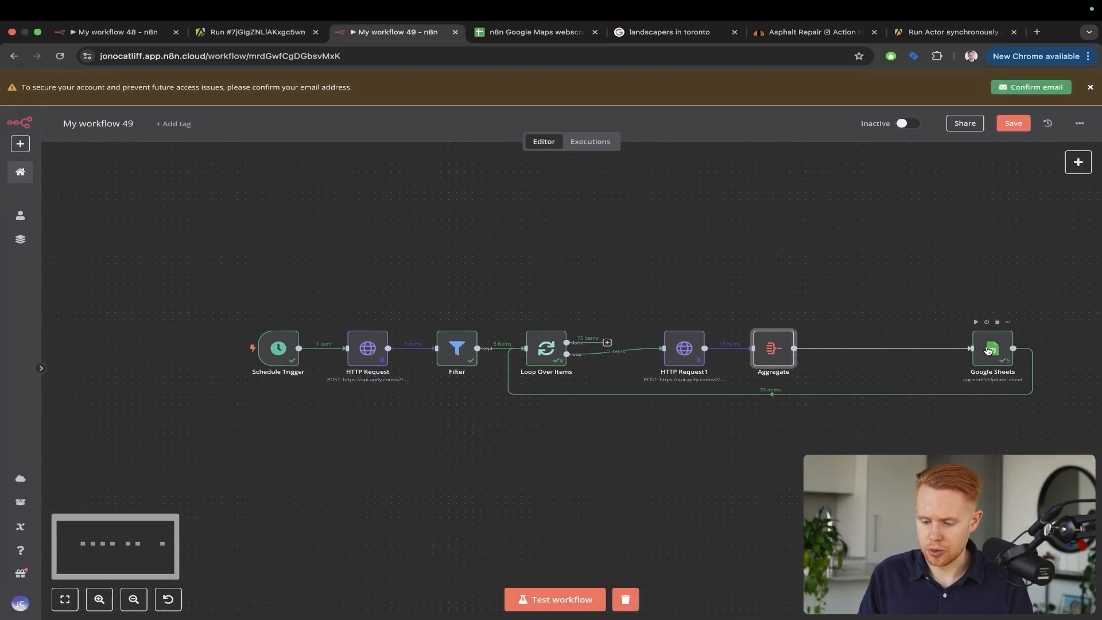
drag(988, 350, 858, 350)
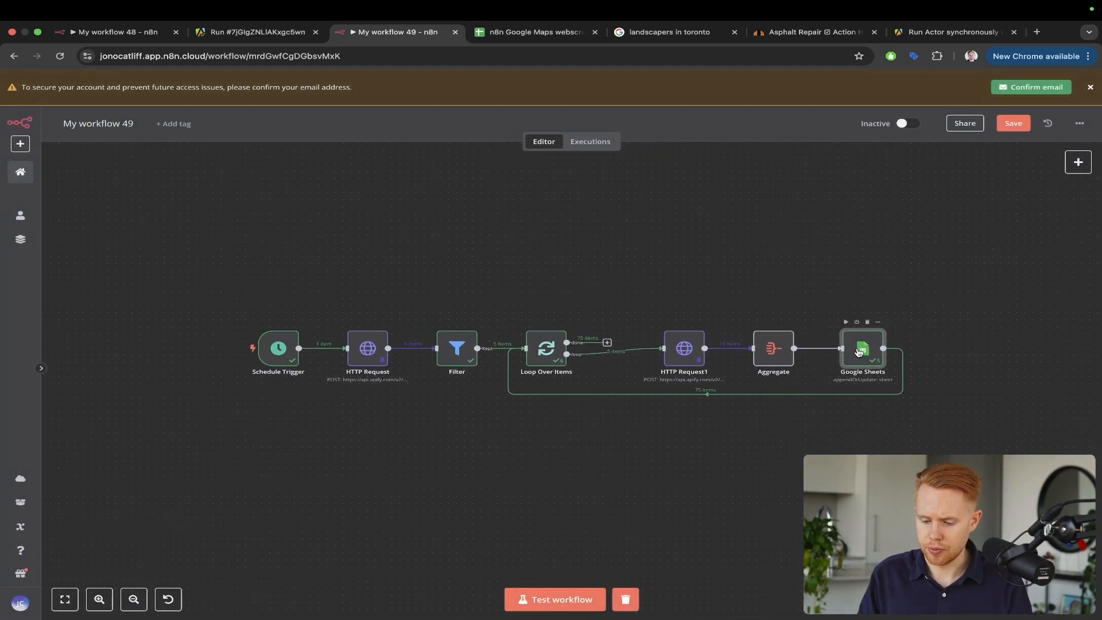
click(566, 597)
Clear rows A2:E21 and the leftover landscapers value from the sheet, then reopen the Google Sheets node
key(ctrl+Tab)
drag(498, 561, 112, 234)
key(Delete)
key(ctrl+shift+Tab)
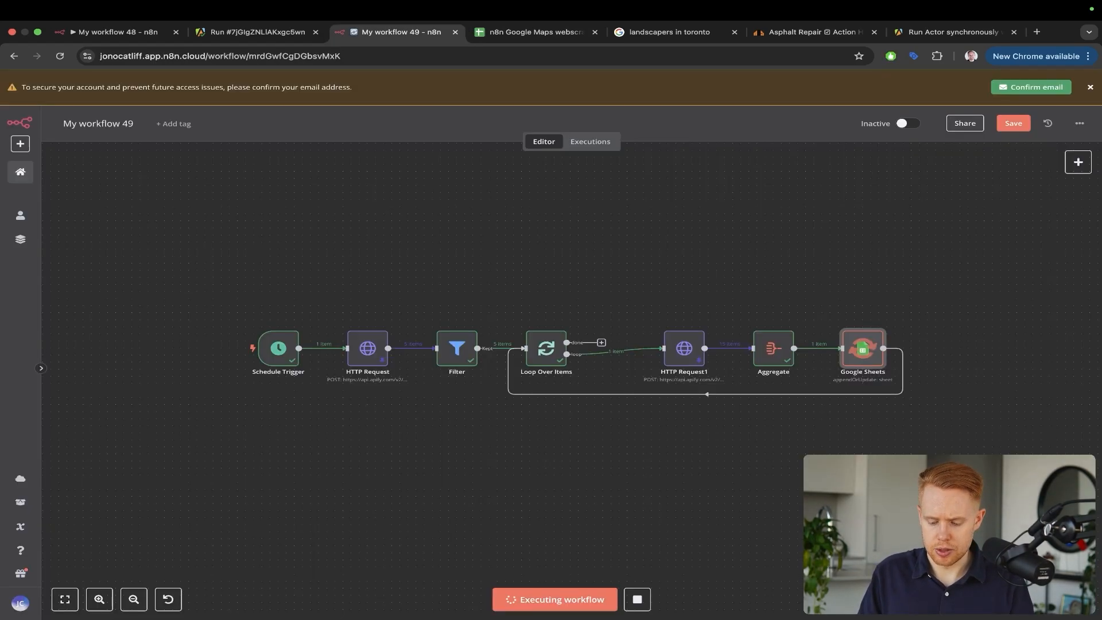
mouse_move(959, 215)
mouse_down()
mouse_move(878, 295)
mouse_move(862, 327)
mouse_up()
key(ctrl+Tab)
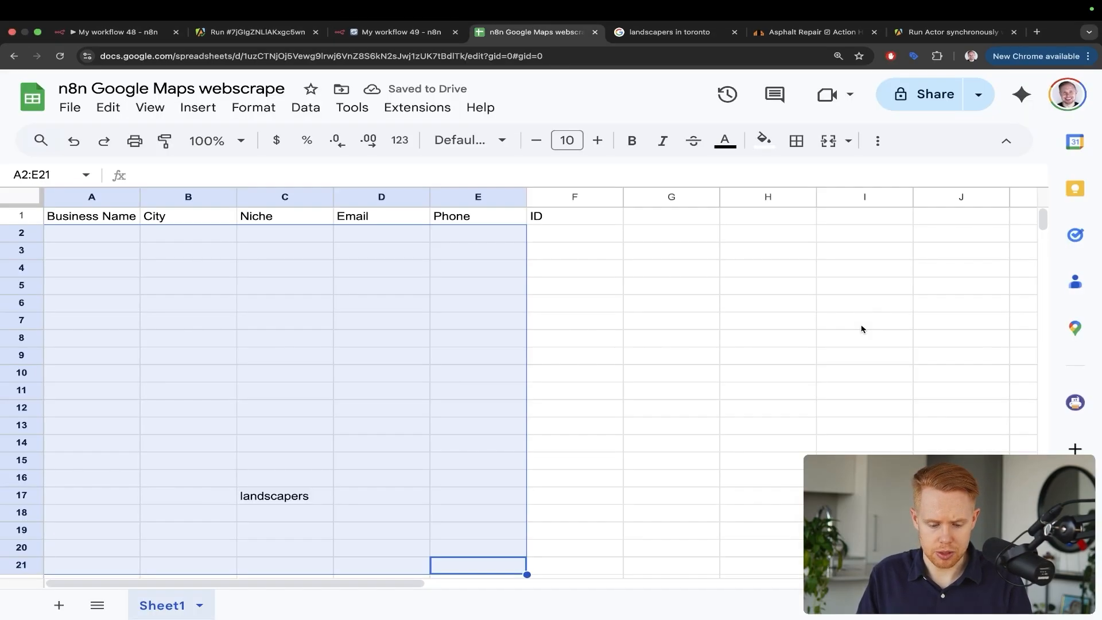
scroll(450, 418, down, 3)
key(Delete)
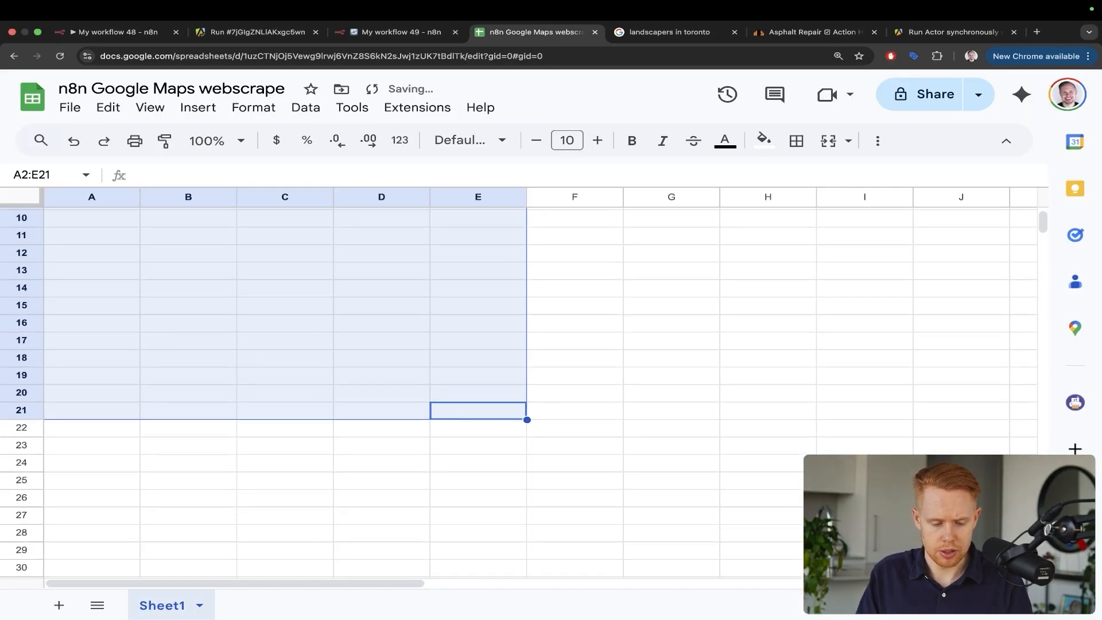
scroll(450, 344, up, 3)
key(ctrl+shift+Tab)
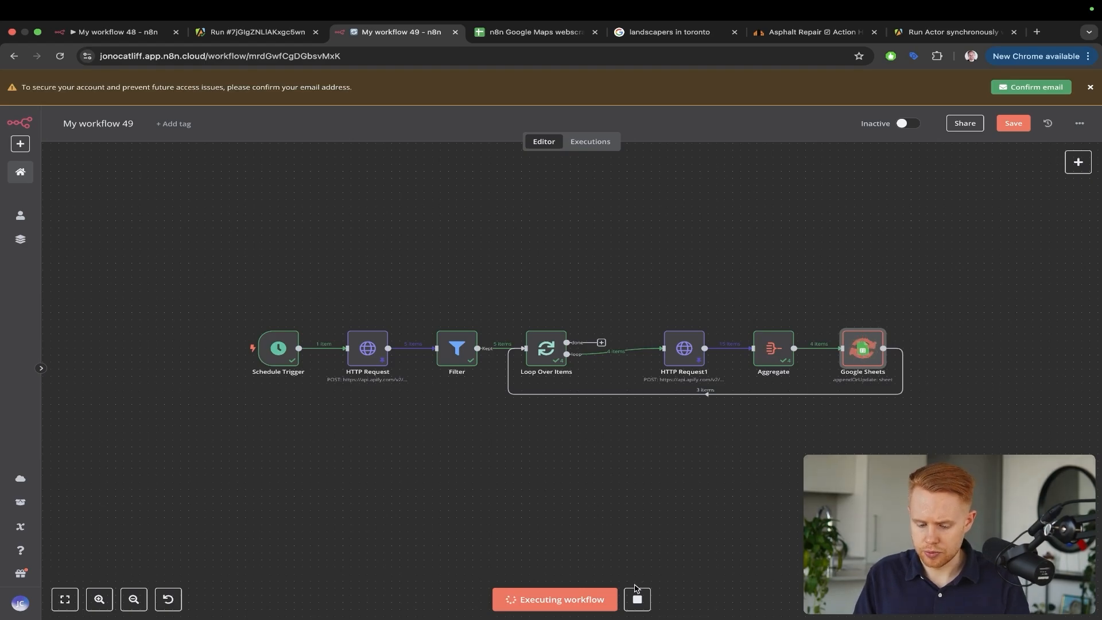
double_click(859, 351)
Replace the Business Name expression with data[0].originalStartUrl
scroll(436, 321, down, 5)
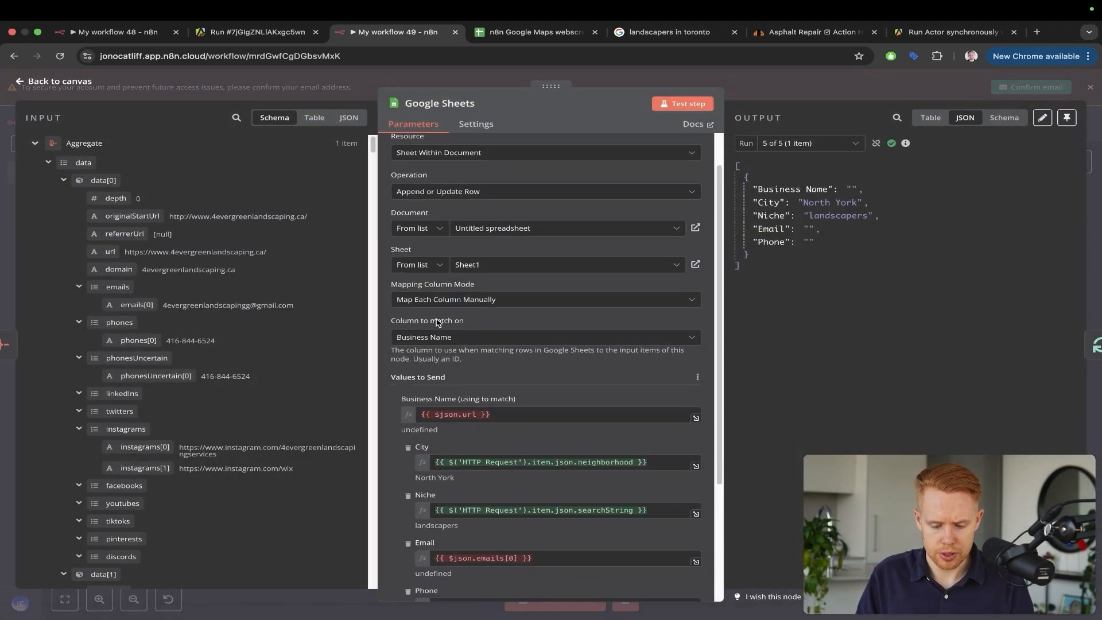
click(497, 293)
key(ctrl+a)
key(BackSpace)
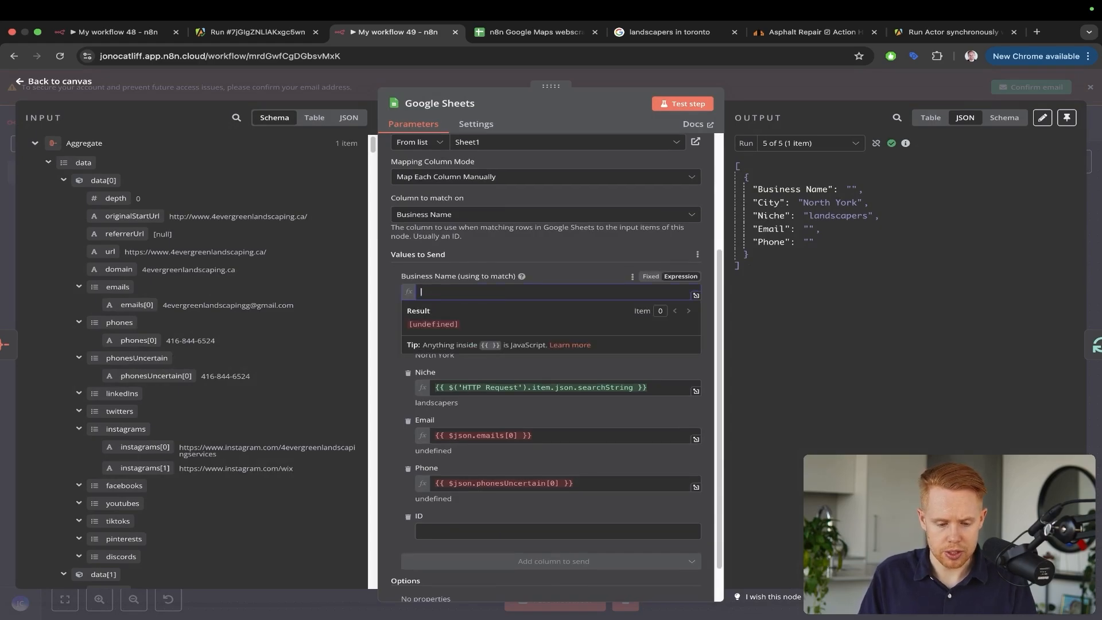
drag(486, 293, 92, 165)
key(Escape)
click(447, 261)
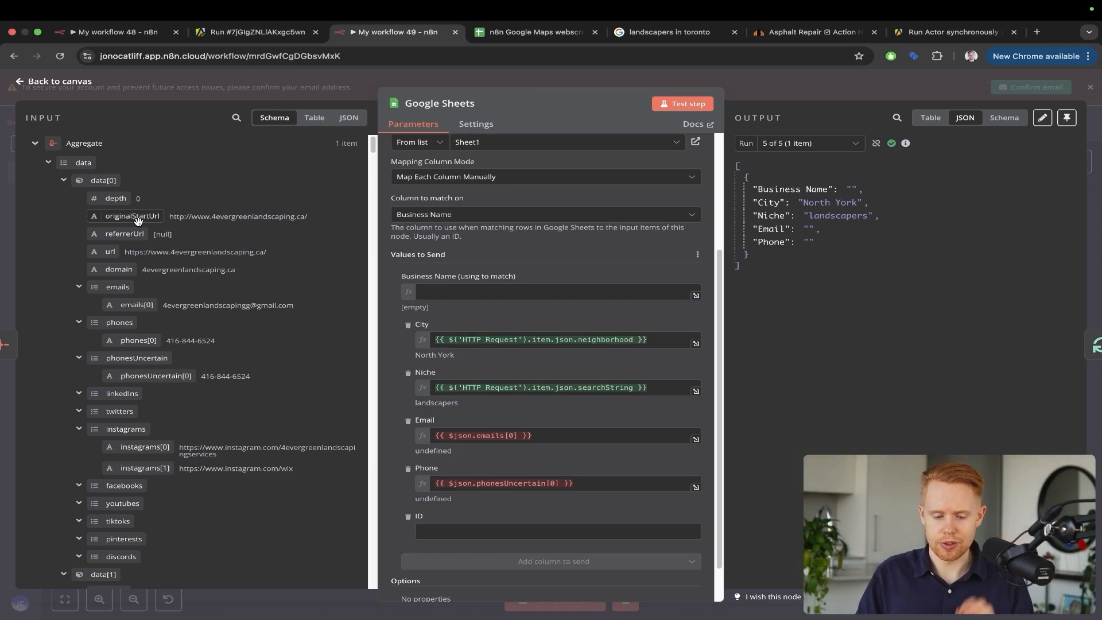
drag(137, 221, 481, 293)
click(513, 260)
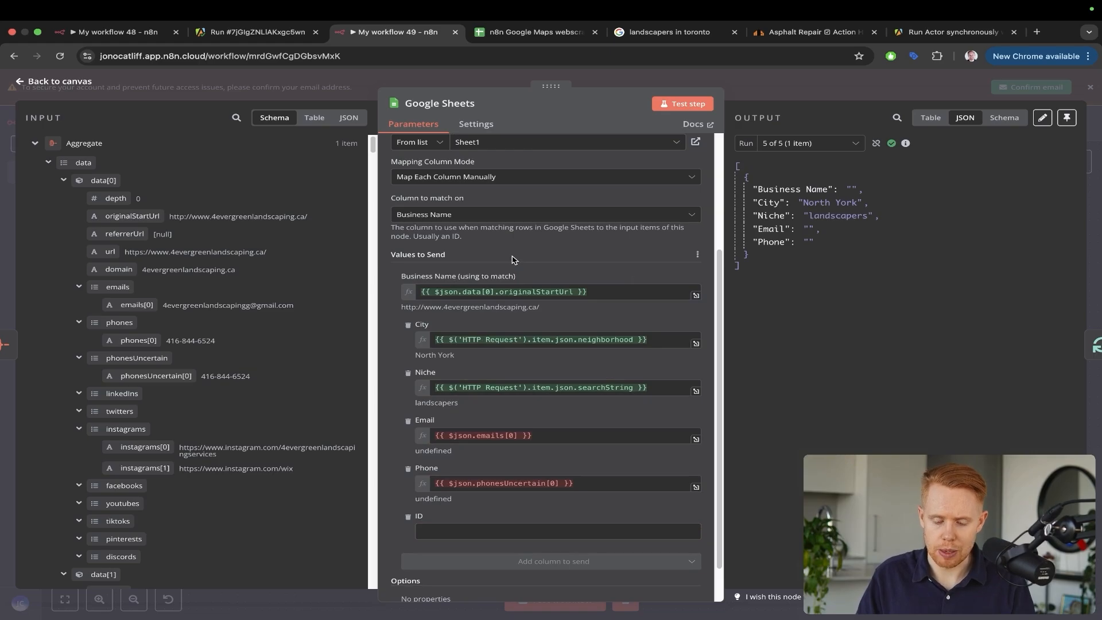
Map Email to emails[0] and Phone to phones[0], then close the node and save the workflow
scroll(526, 350, down, 2)
click(522, 391)
key(super+a)
key(BackSpace)
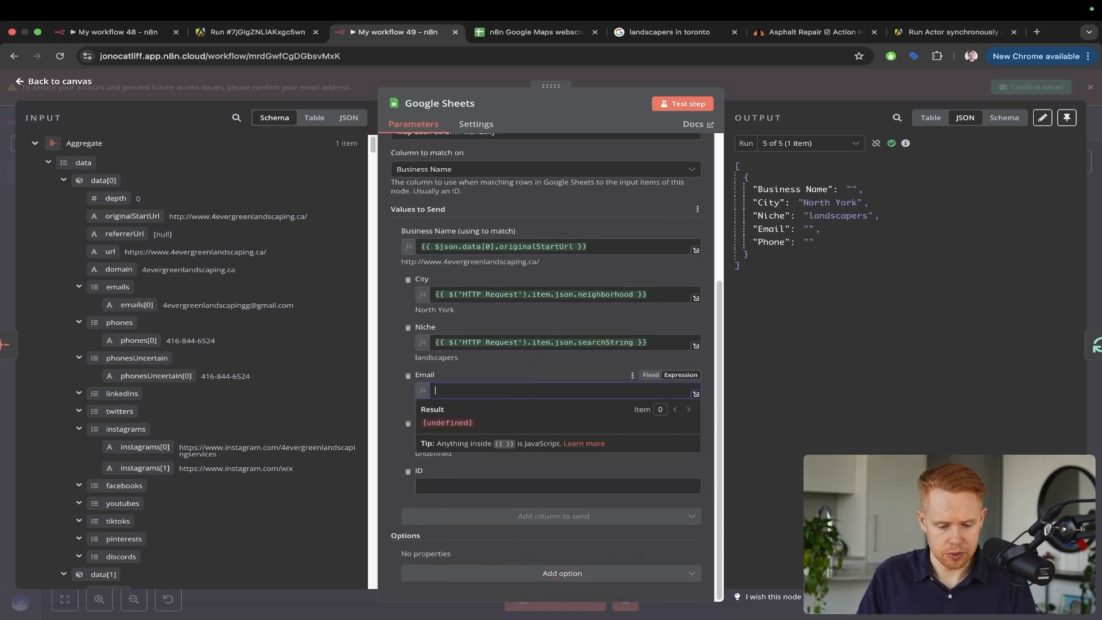
drag(138, 304, 454, 391)
click(565, 440)
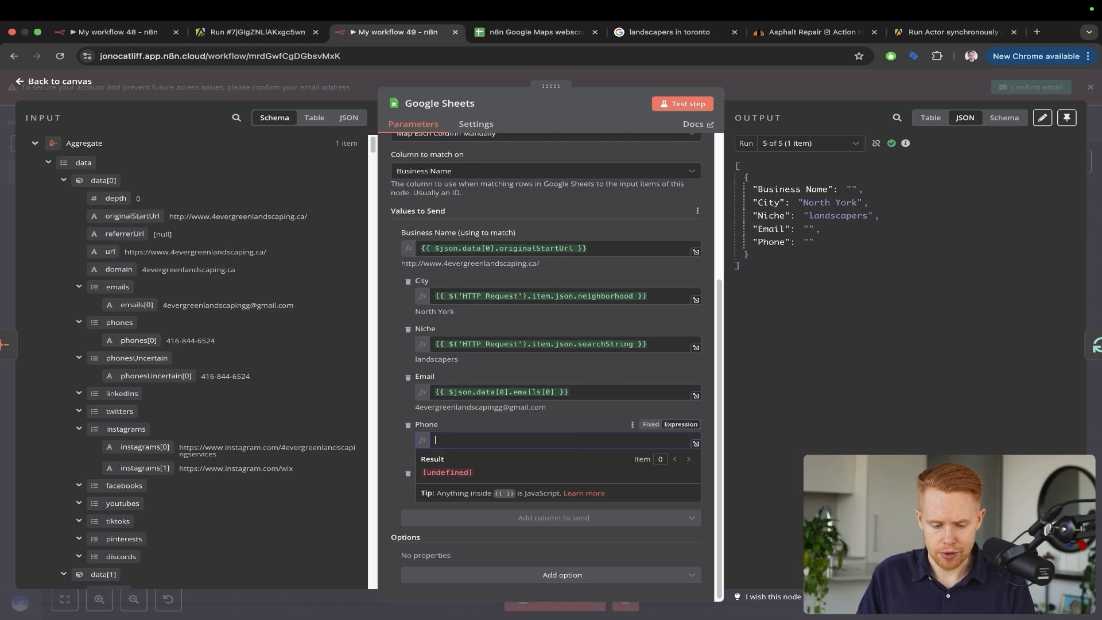
drag(138, 340, 117, 239)
key(Escape)
key(super+s)
key(ctrl+Tab)
Clear the sheet's leftover rows and rerun the workflow, which fills row 2
key(Delete)
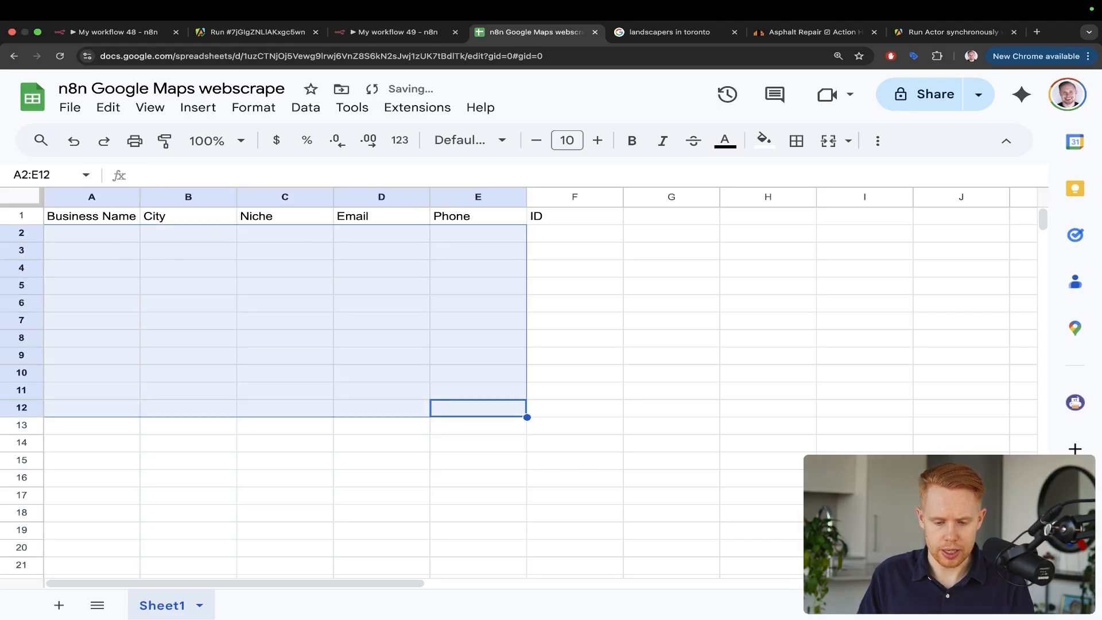
key(ctrl+shift+Tab)
key(super+Return)
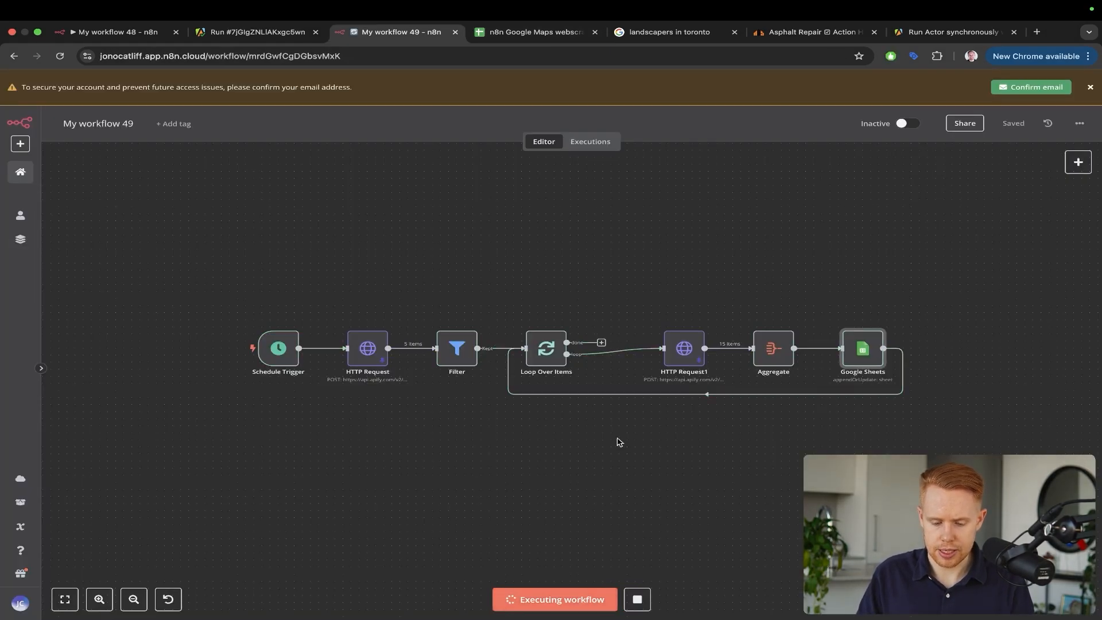
key(ctrl+Tab)
drag(769, 352, 481, 236)
key(ctrl+shift+Tab)
Unpin HTTP Request1's sample output and start a fresh full workflow run
mouse_move(916, 200)
mouse_down()
mouse_move(762, 246)
mouse_move(692, 337)
mouse_up()
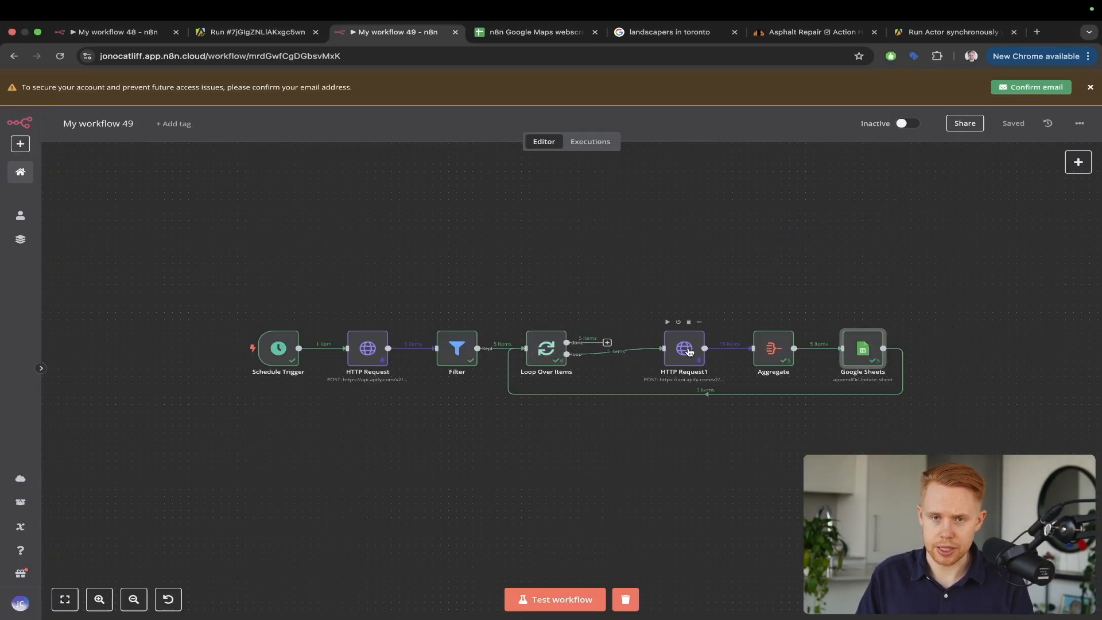
mouse_move(877, 171)
mouse_down()
mouse_move(714, 290)
mouse_move(683, 349)
mouse_up()
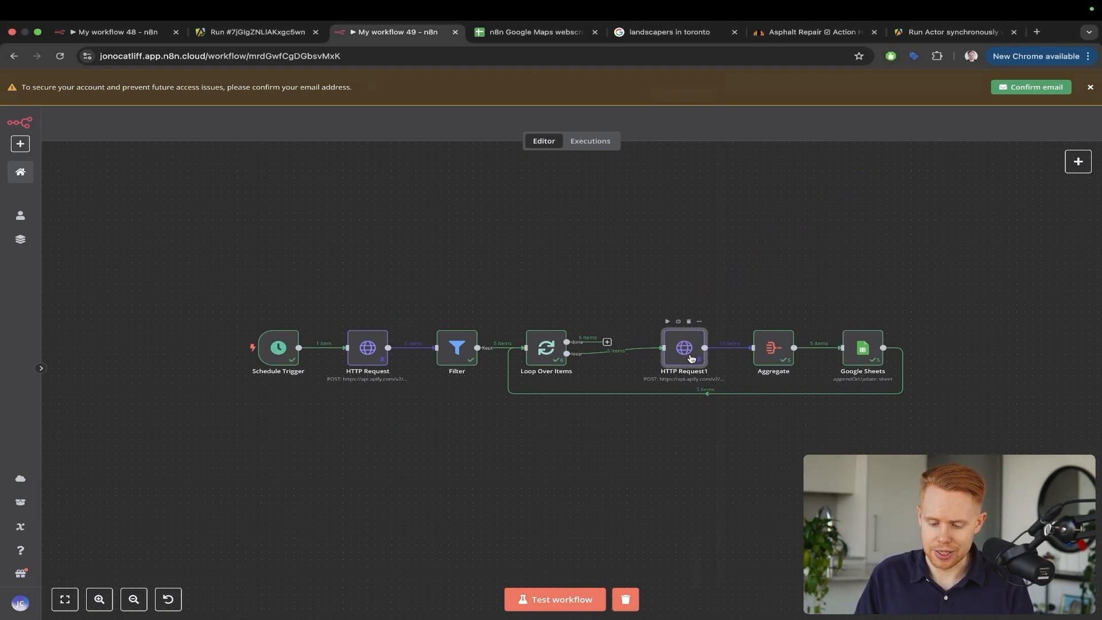
double_click(691, 358)
mouse_move(958, 335)
mouse_down()
mouse_move(864, 204)
mouse_move(827, 130)
mouse_up()
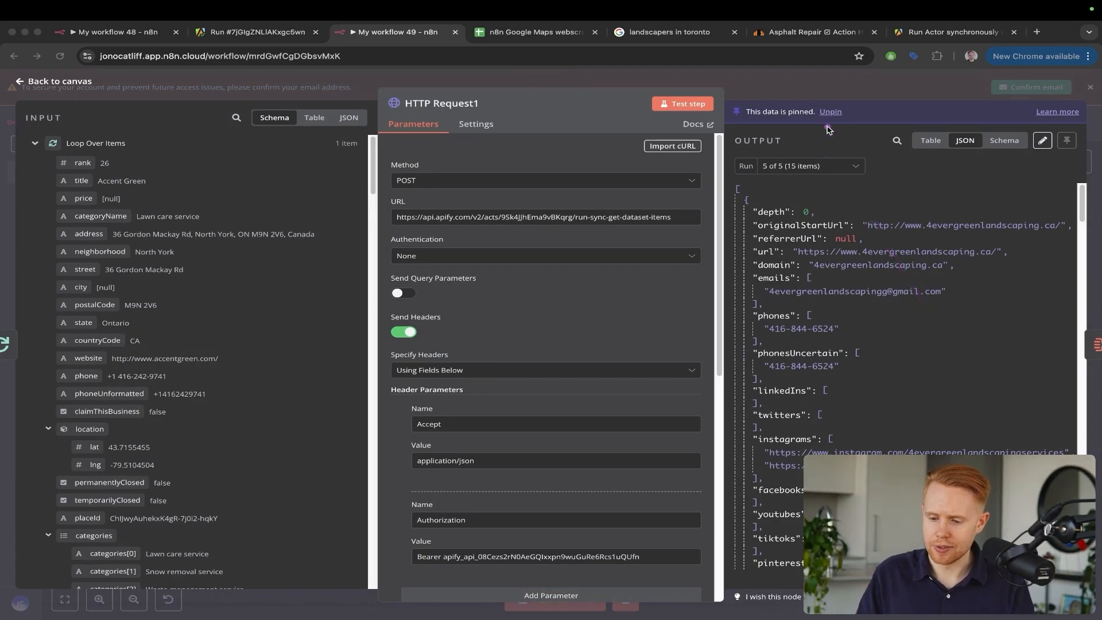
click(831, 111)
click(772, 82)
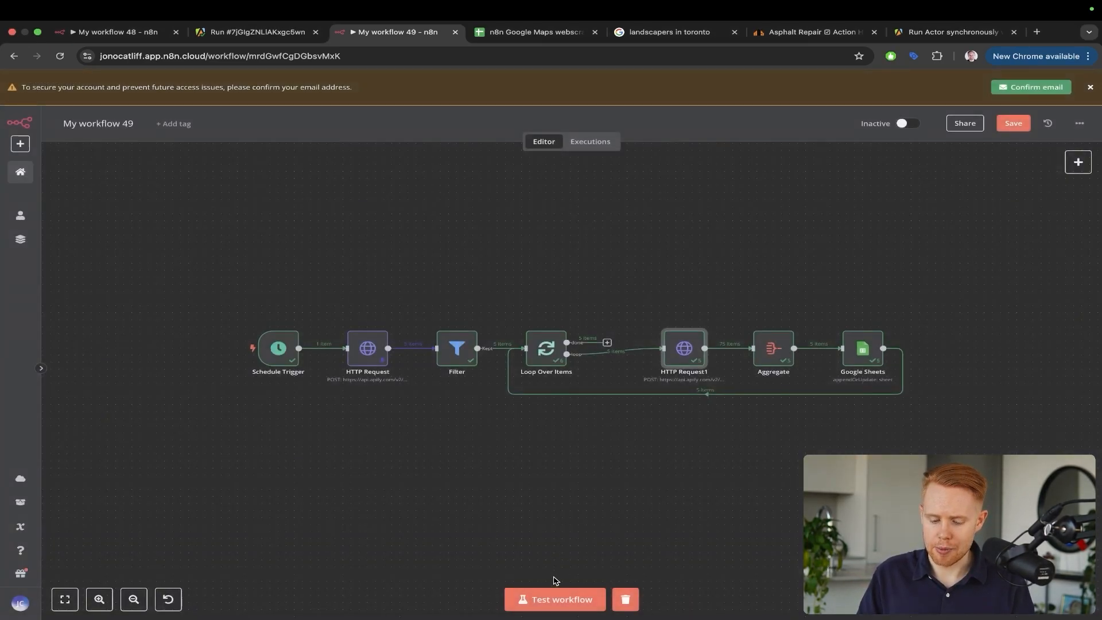
click(556, 598)
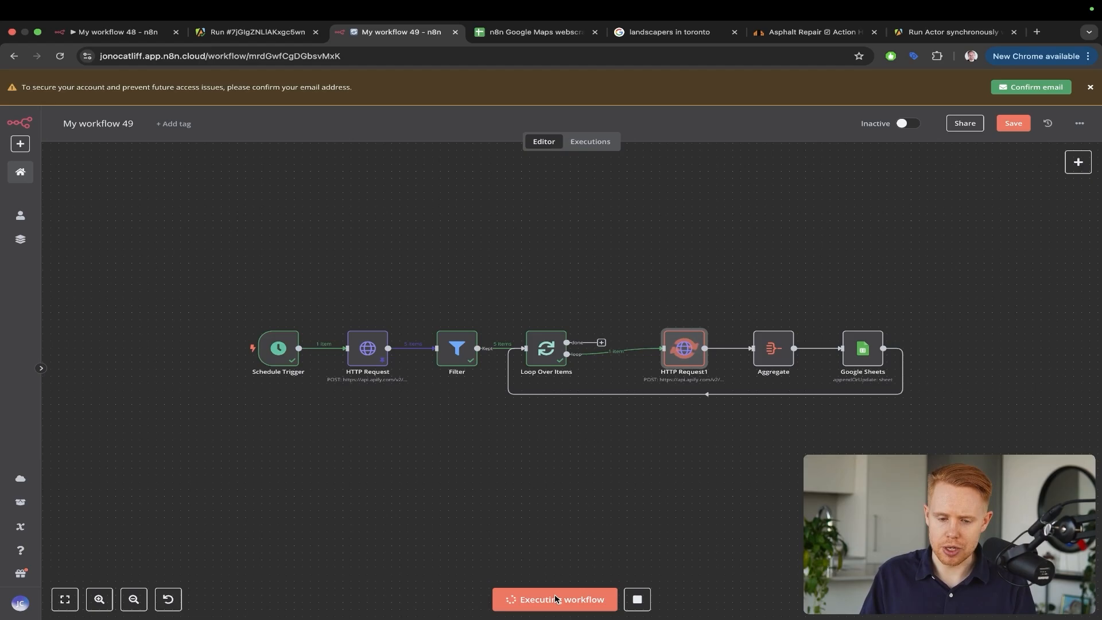
key(ctrl+Tab)
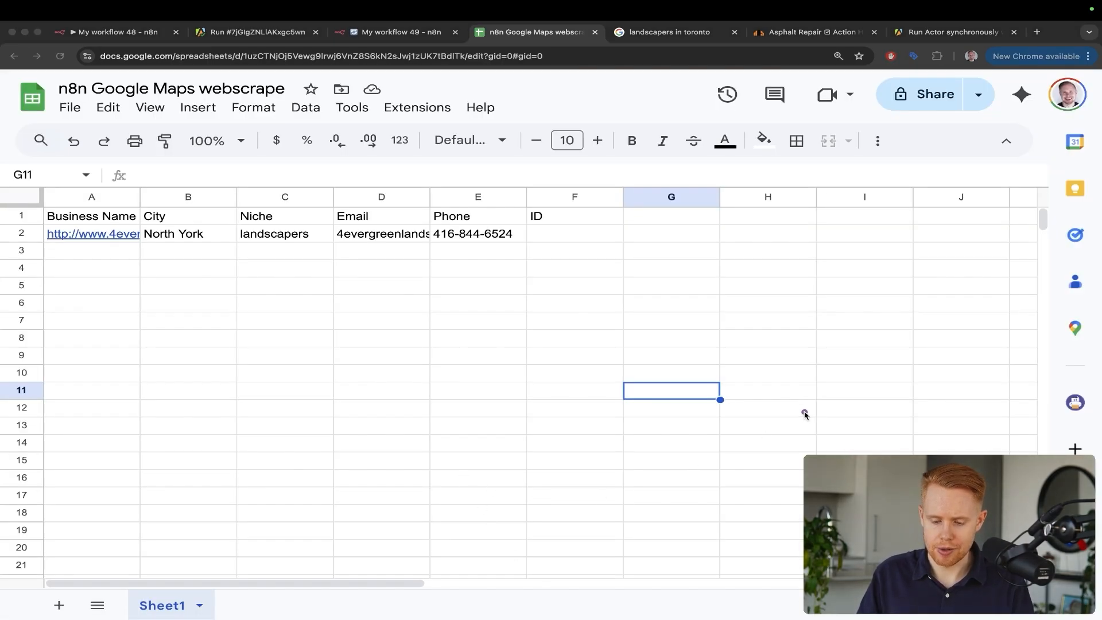
mouse_move(804, 413)
mouse_down()
mouse_move(504, 227)
mouse_move(485, 234)
mouse_up()
key(ctrl+shift+Tab)
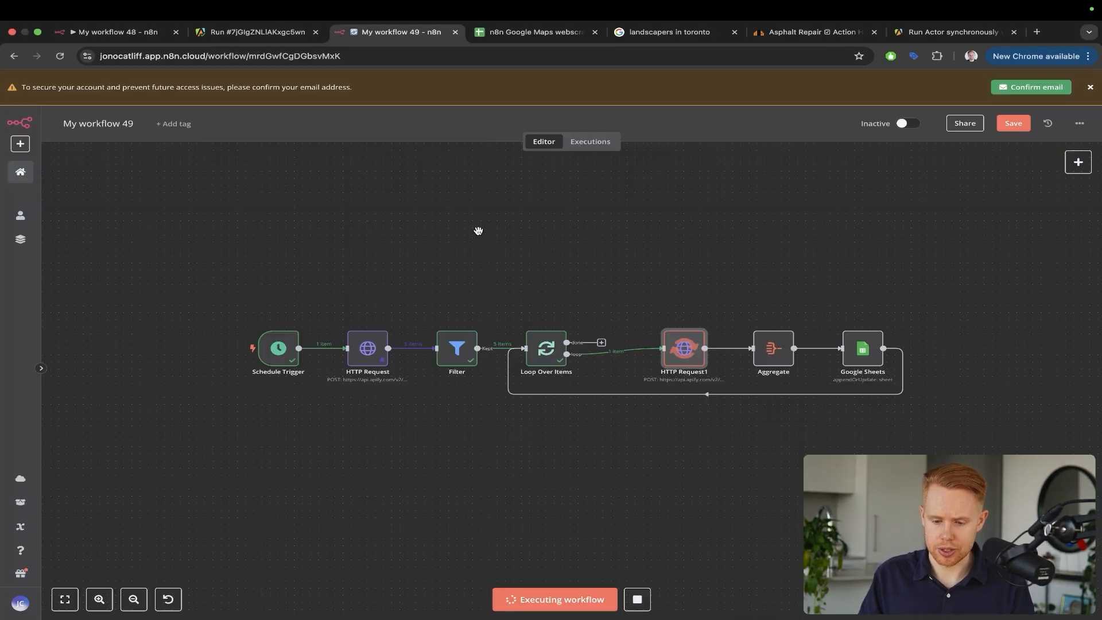
scroll(761, 343, up, 5)
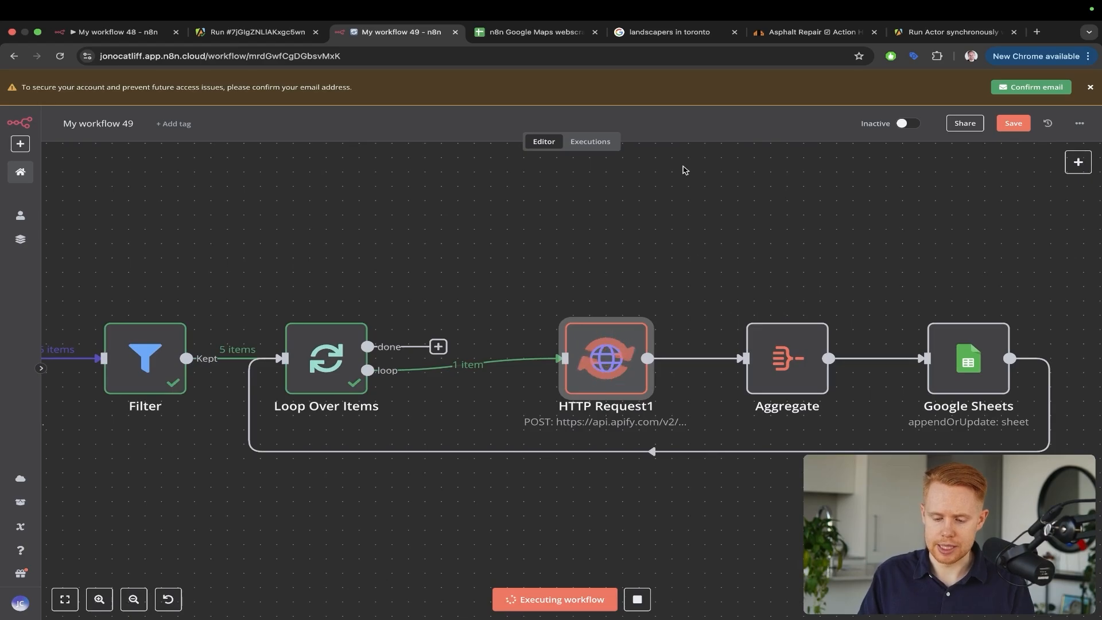
Watch rows 2–5 fill with landscaper leads including York and Etobicoke, then check the Apify run
drag(687, 165, 605, 324)
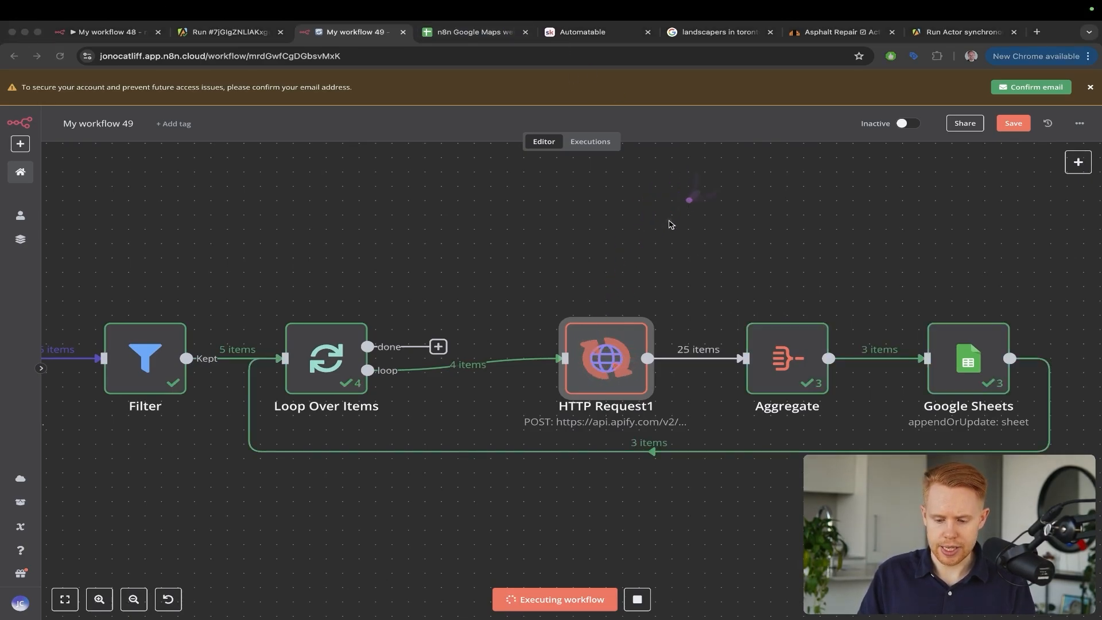
drag(698, 192, 607, 342)
key(ctrl+Tab)
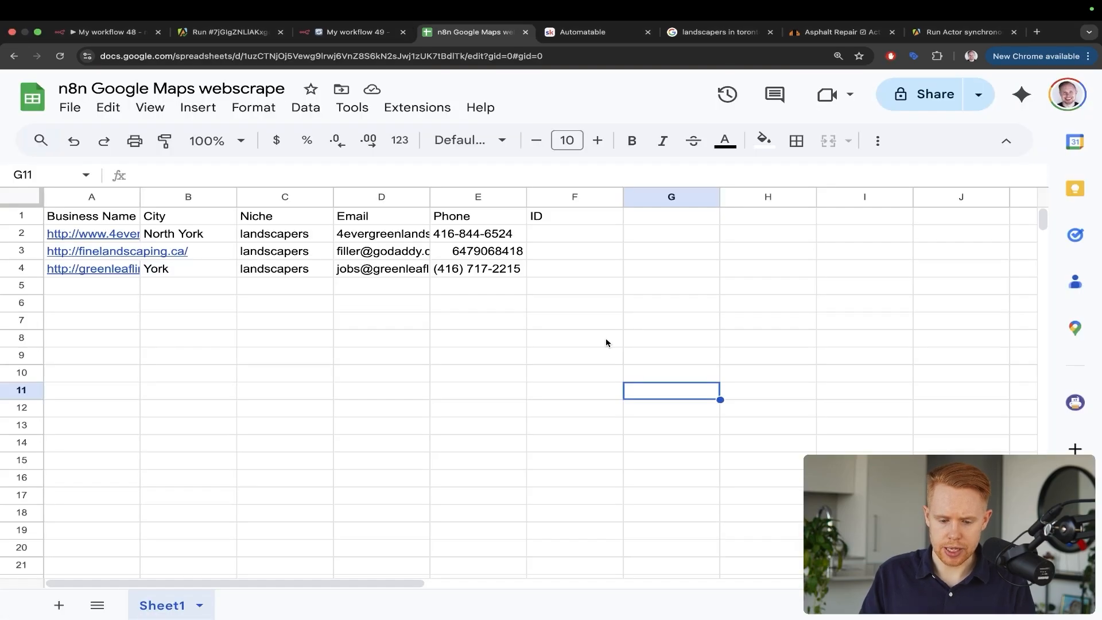
mouse_move(726, 382)
mouse_down()
mouse_move(639, 283)
mouse_move(522, 228)
mouse_up()
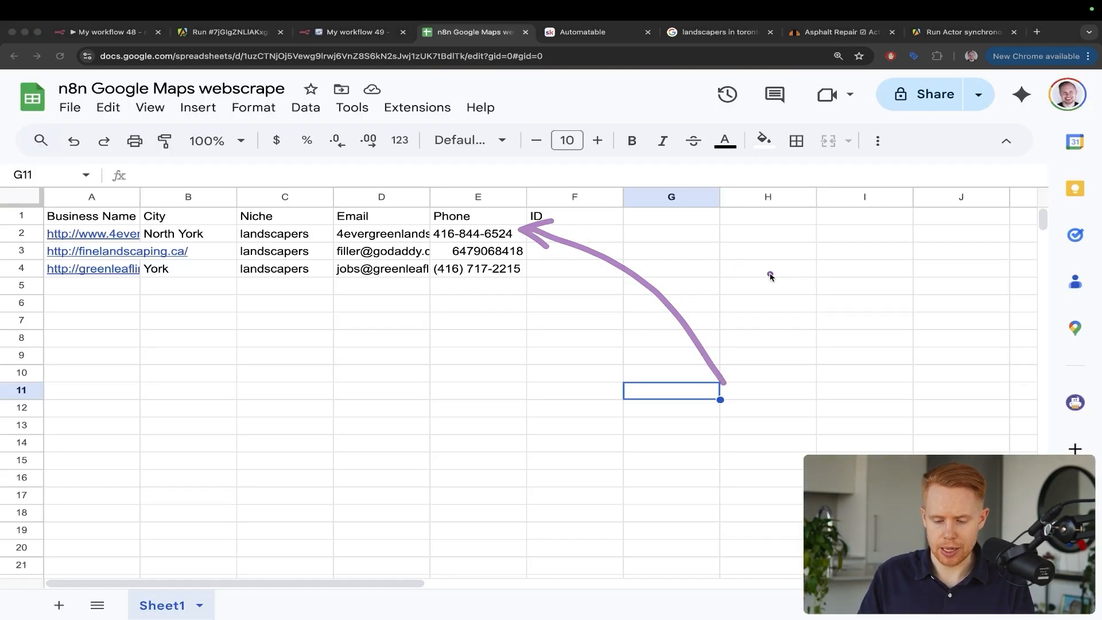
mouse_move(779, 335)
mouse_down()
mouse_move(615, 261)
mouse_move(530, 251)
mouse_up()
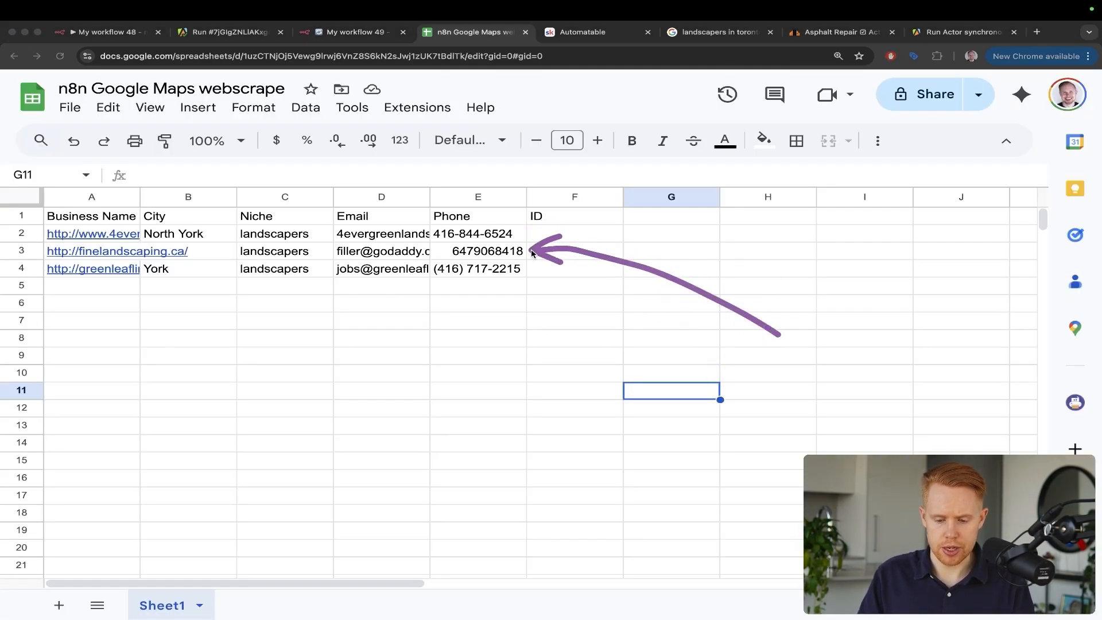
drag(788, 362, 537, 273)
drag(835, 405, 568, 300)
drag(774, 397, 566, 313)
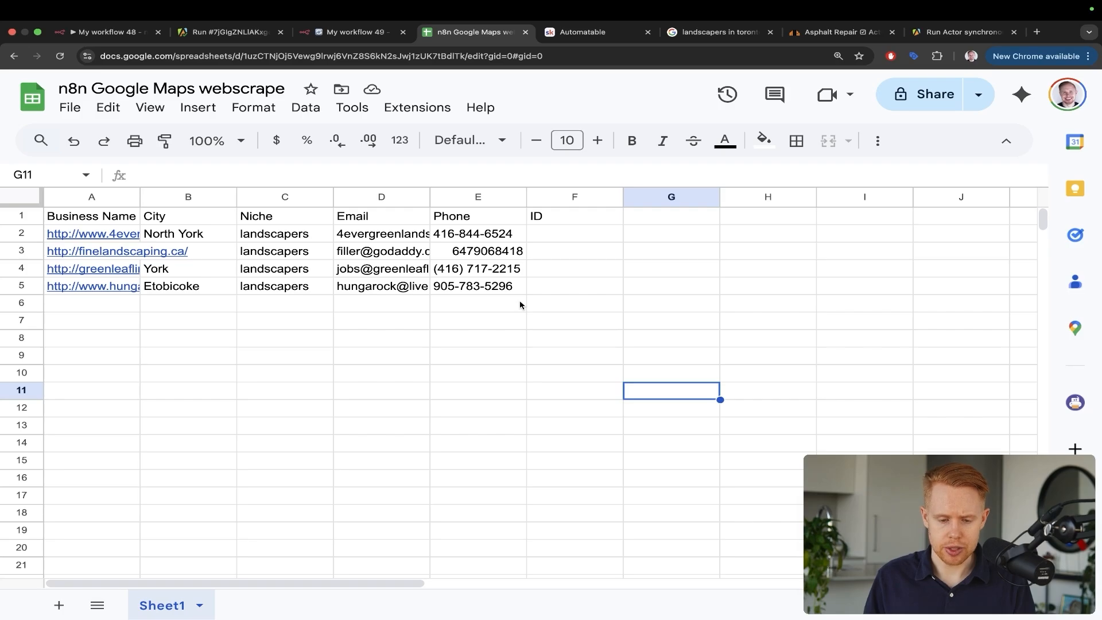
key(super+2)
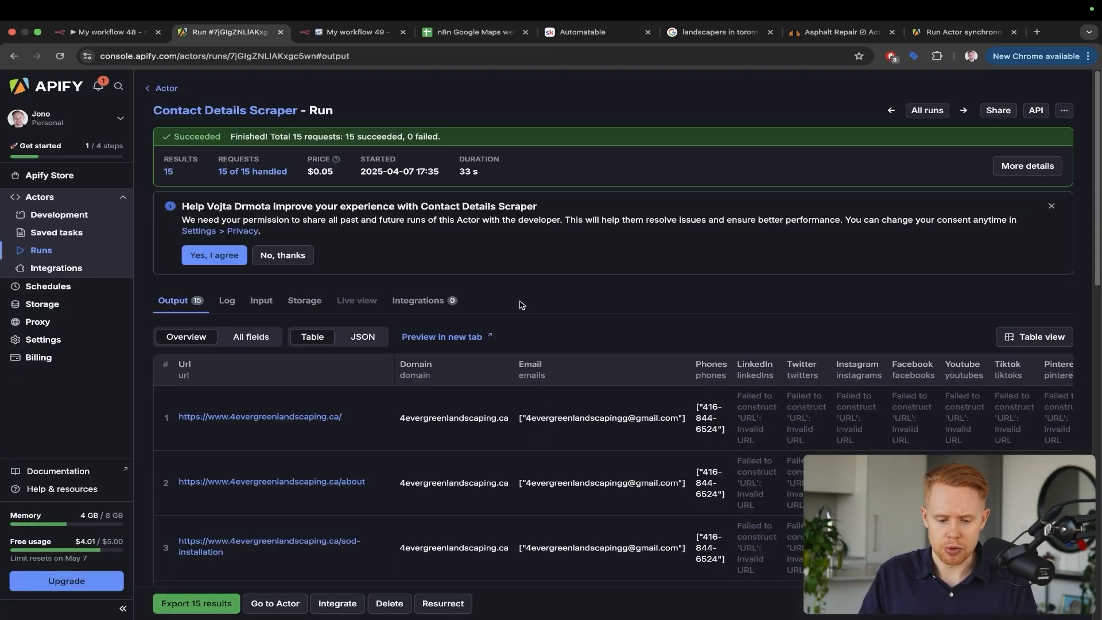
Open the first HTTP Request node and highlight maxCrawledPlacesPerSearch set to 5
key(super+3)
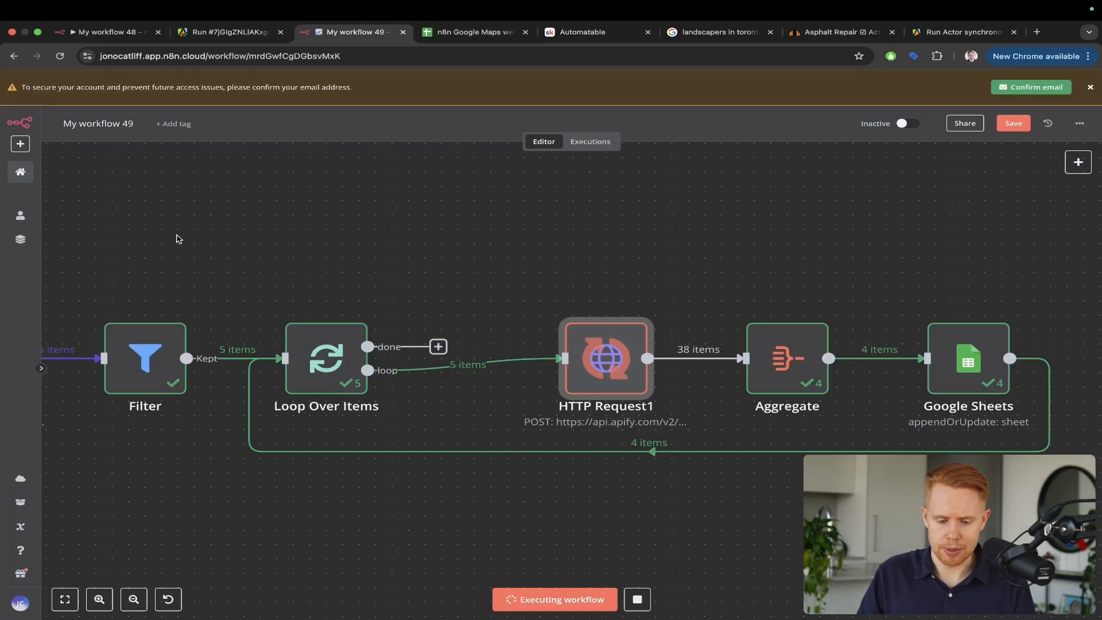
scroll(459, 297, left, 5)
double_click(205, 370)
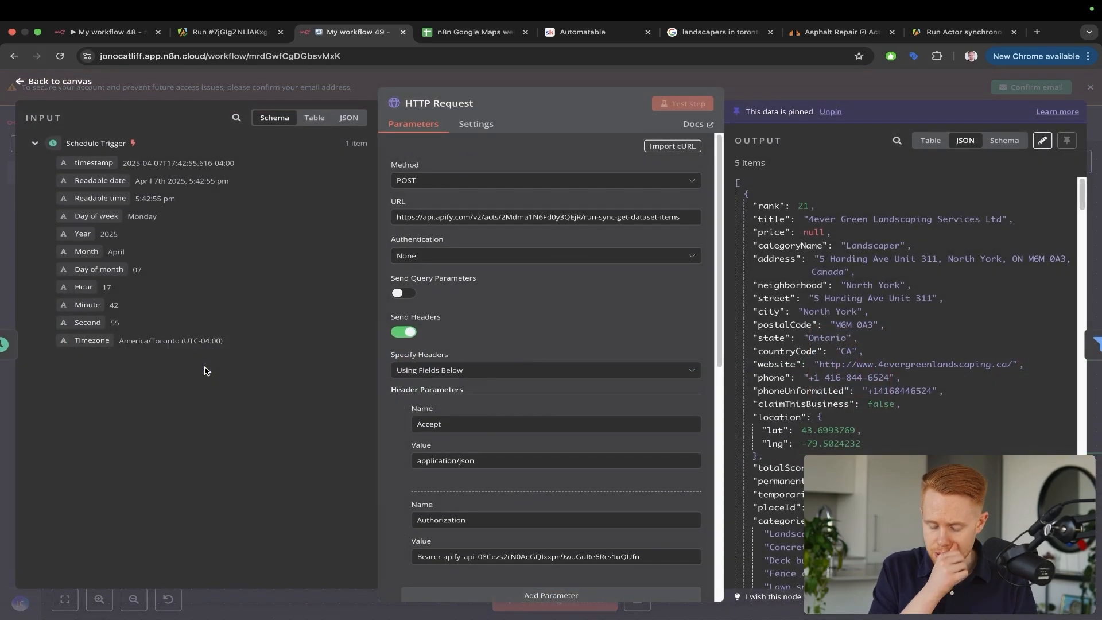
scroll(467, 374, down, 10)
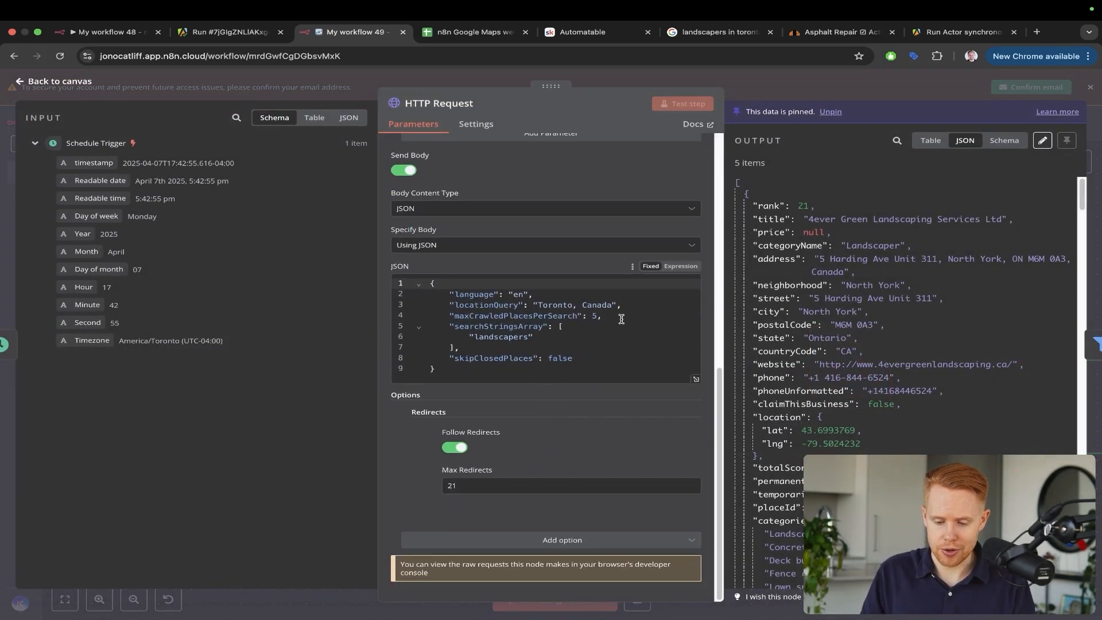
drag(630, 445, 583, 319)
key(ctrl+s)
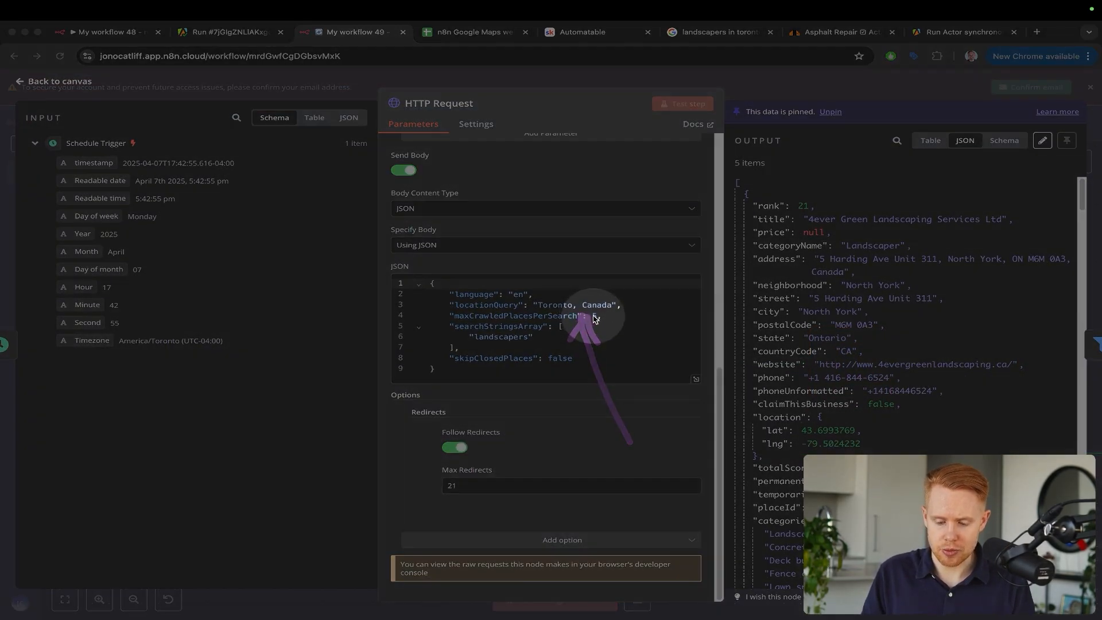
key(Escape)
key(Escape)
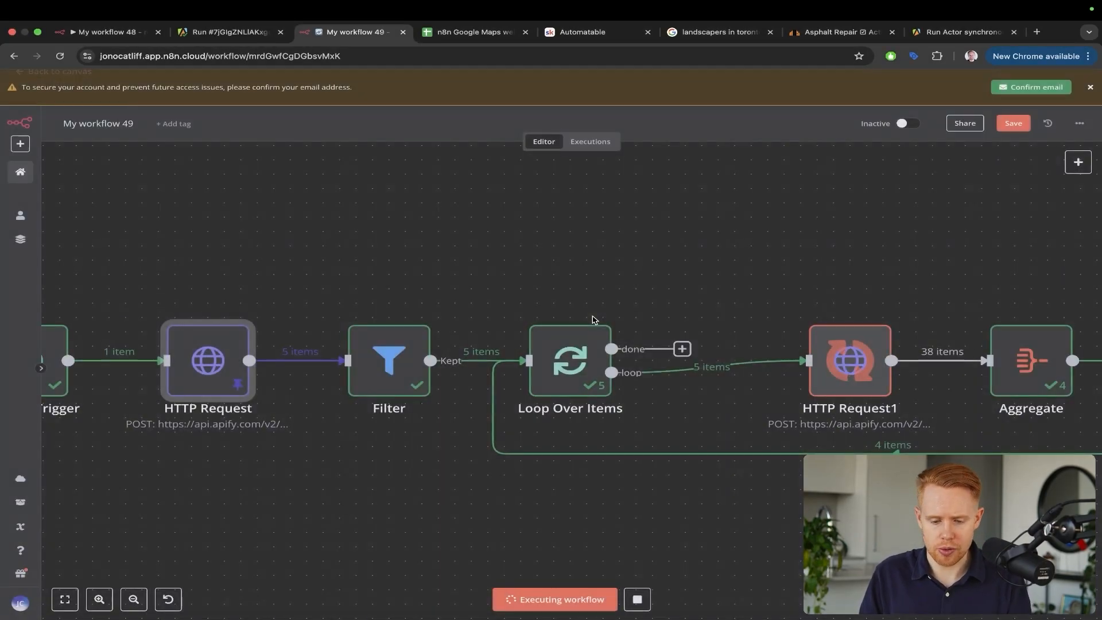
key(ctrl+a)
Annotate arrows at the HTTP Request and HTTP Request1 nodes, then bring the whole workflow into view
drag(265, 215, 208, 347)
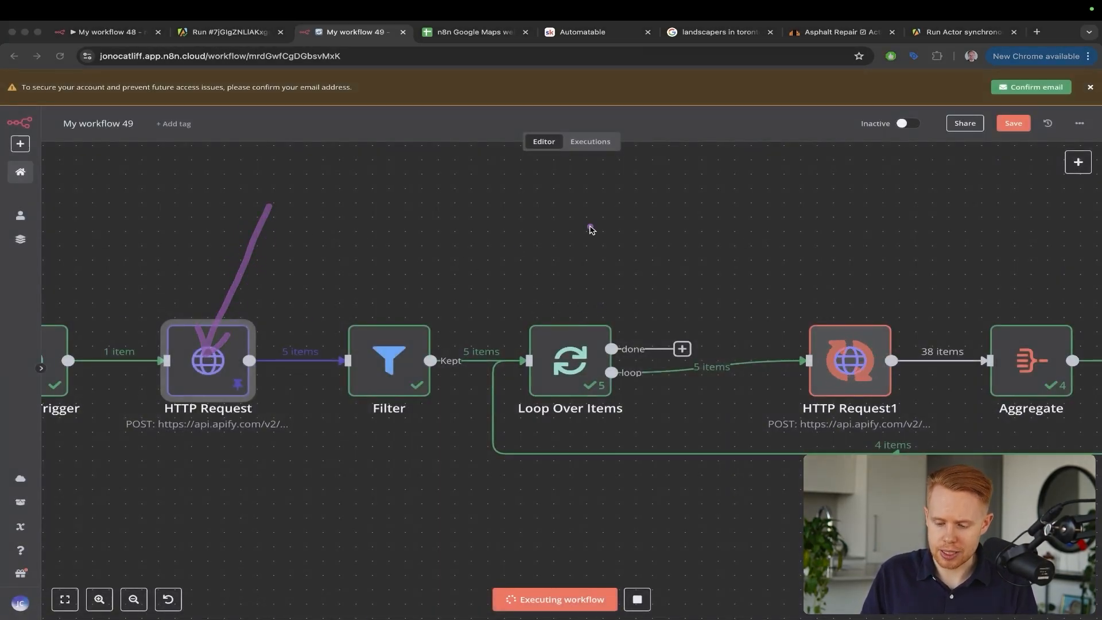
drag(587, 226, 826, 343)
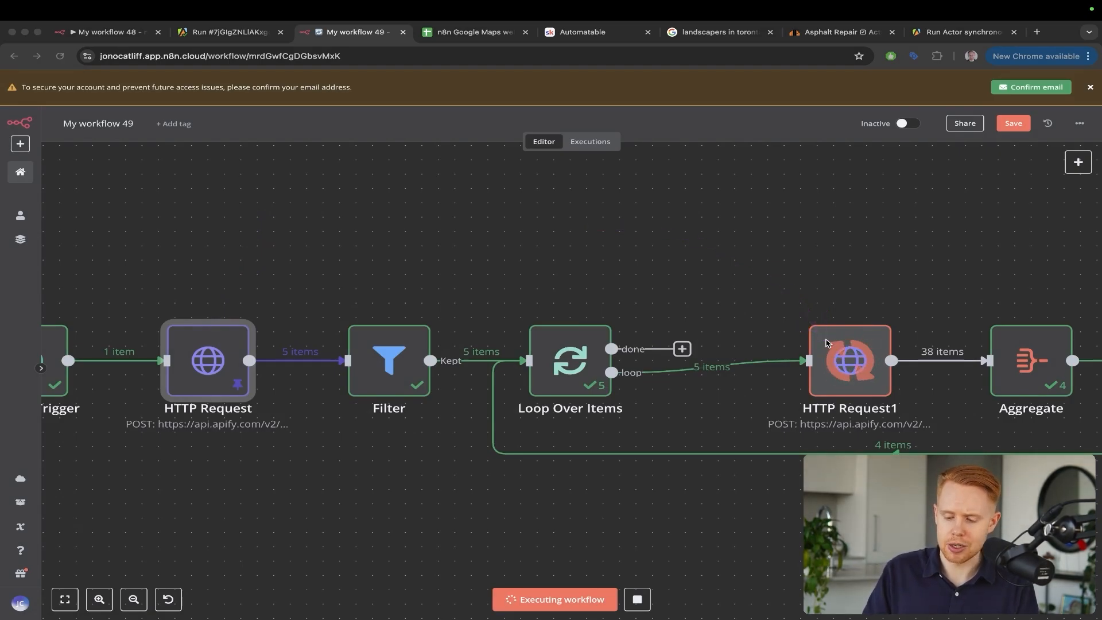
key(Escape)
scroll(825, 343, right, 4)
scroll(825, 342, down, 5)
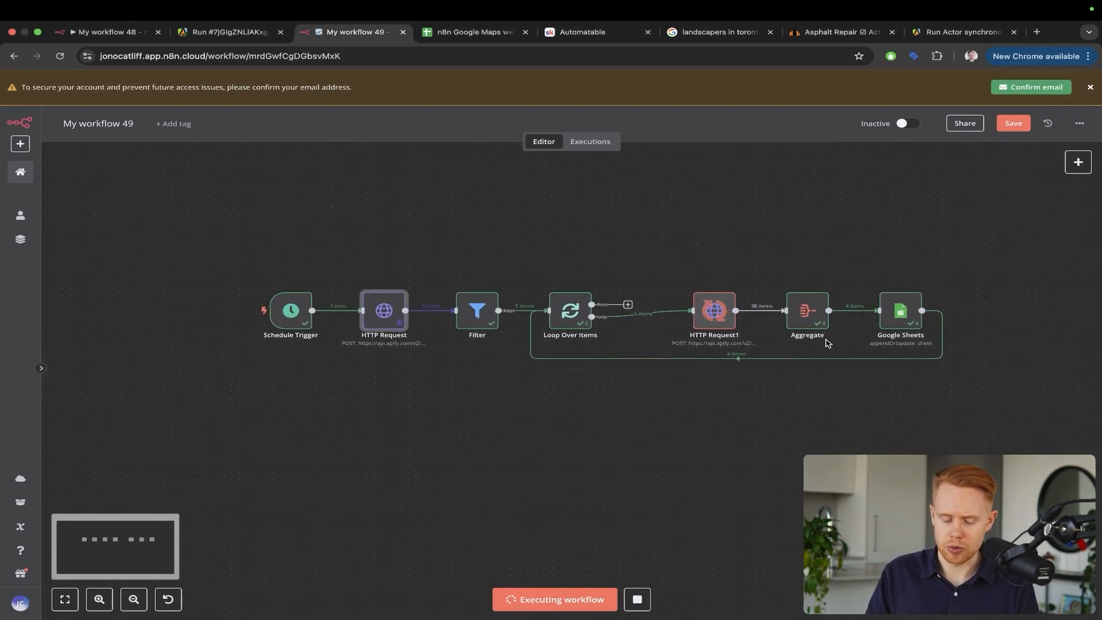
scroll(827, 343, up, 2)
scroll(826, 343, right, 2)
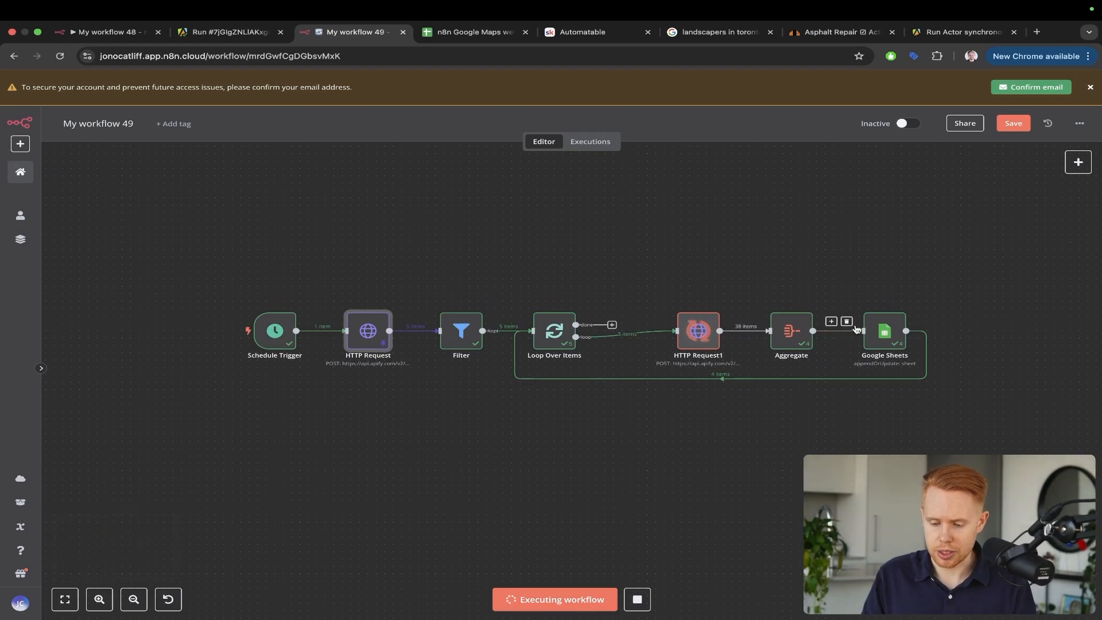
mouse_move(709, 372)
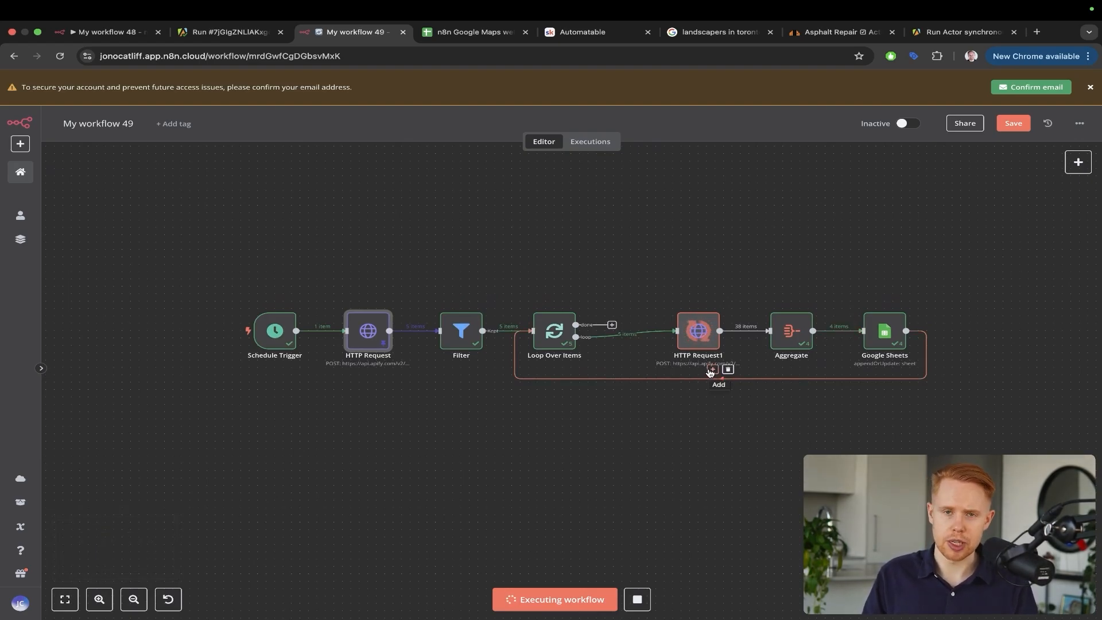
Open instantly.ai and lemlist.com (found via Google search) in new browser tabs
key(ctrl+t)
text(instantly.ai)
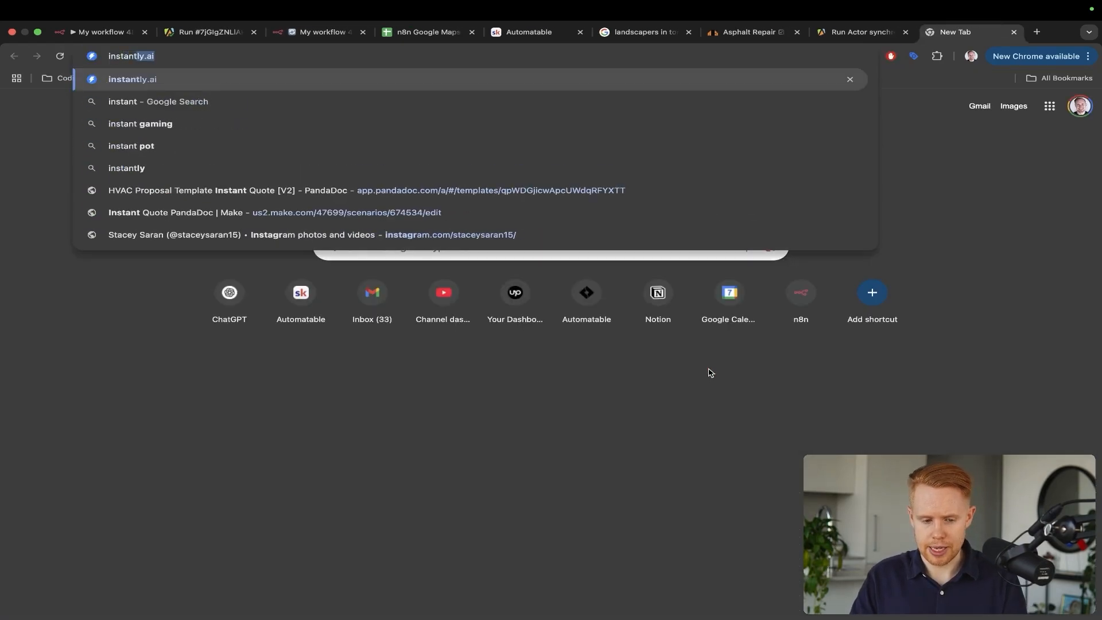
key(Return)
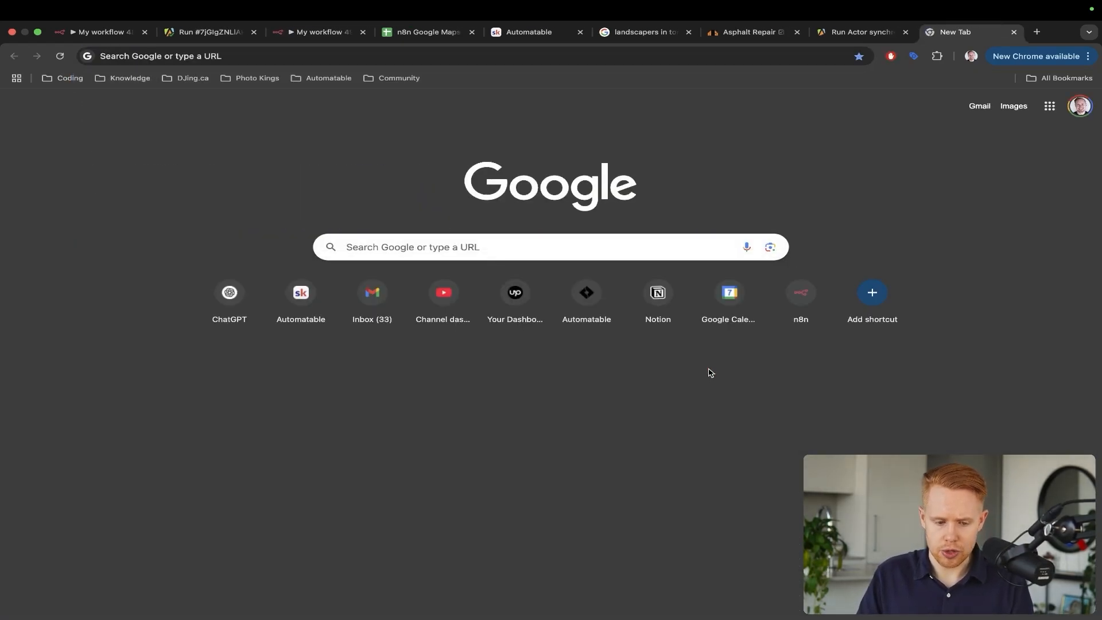
key(ctrl+l)
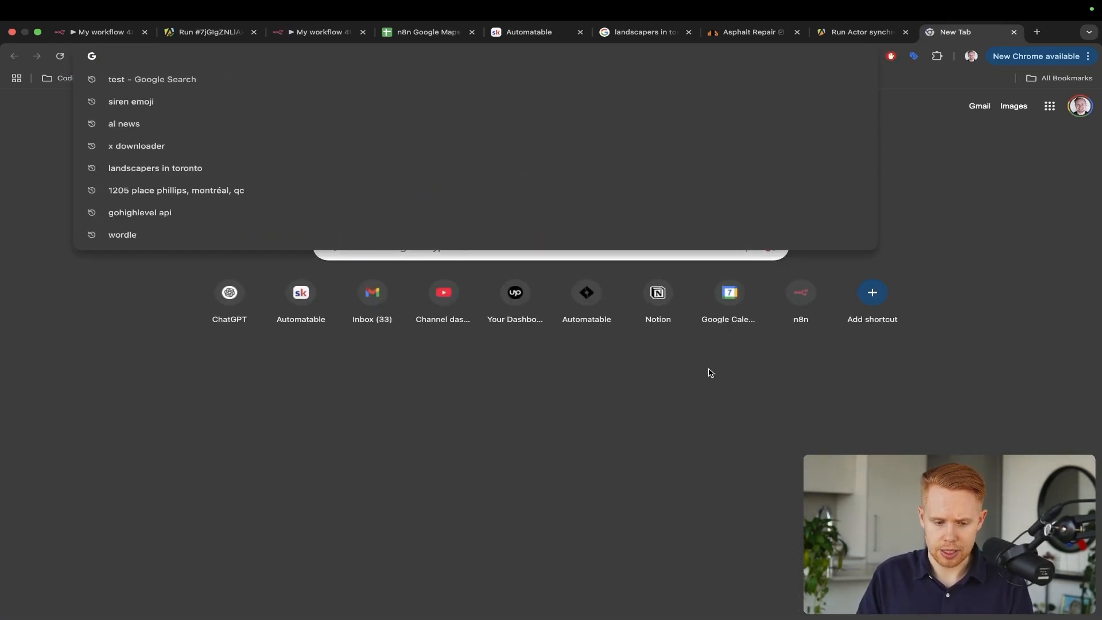
text(lemlist)
key(Return)
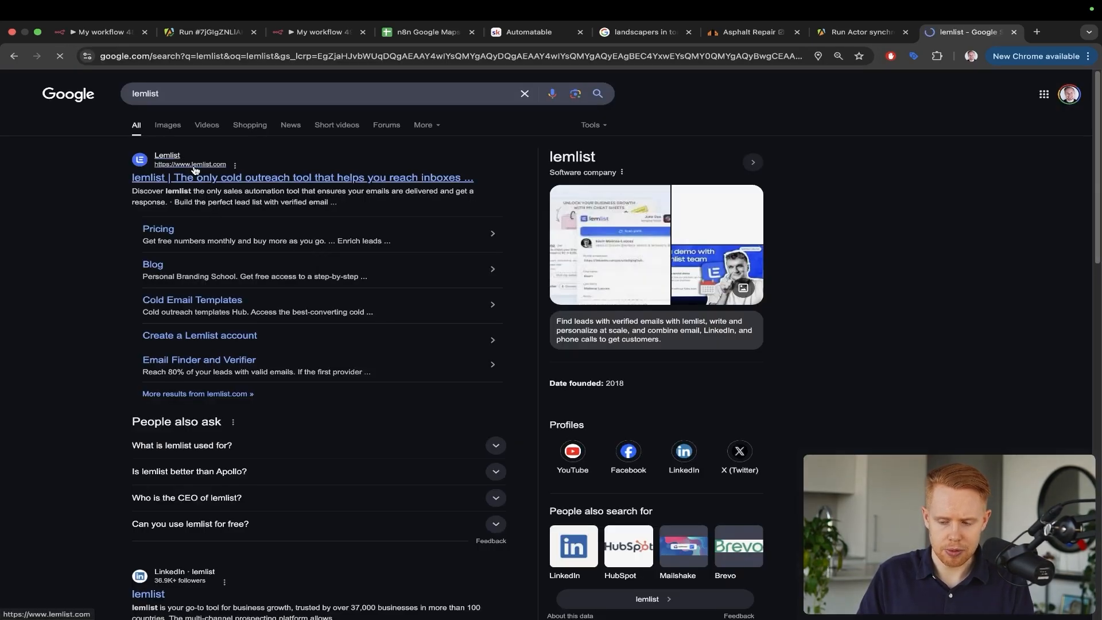
click(194, 169)
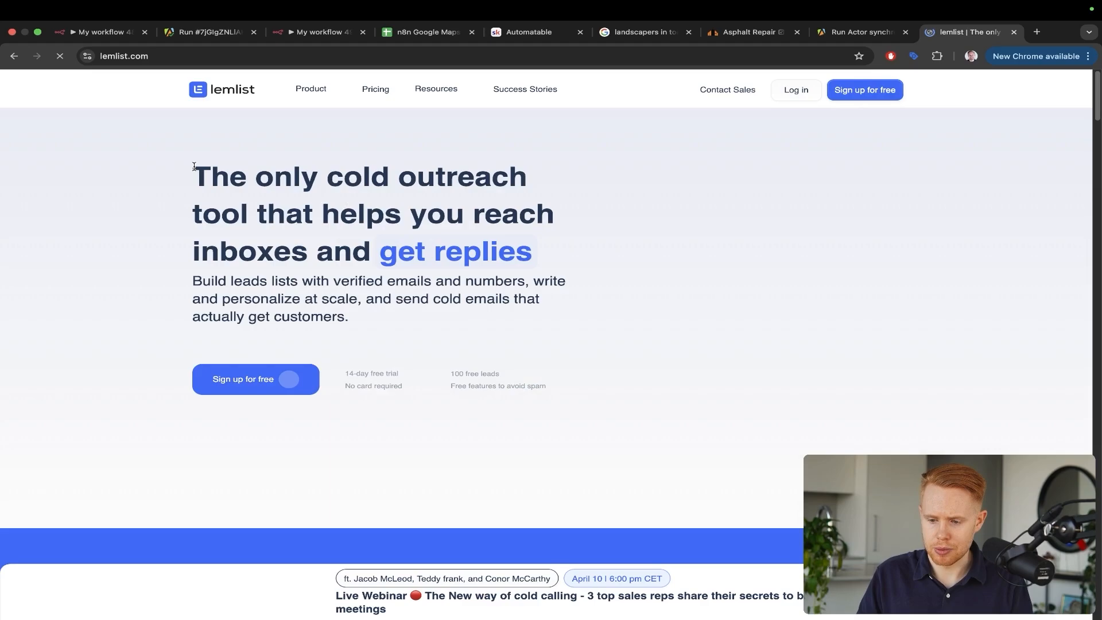
key(ctrl+t)
text(instantly.ai)
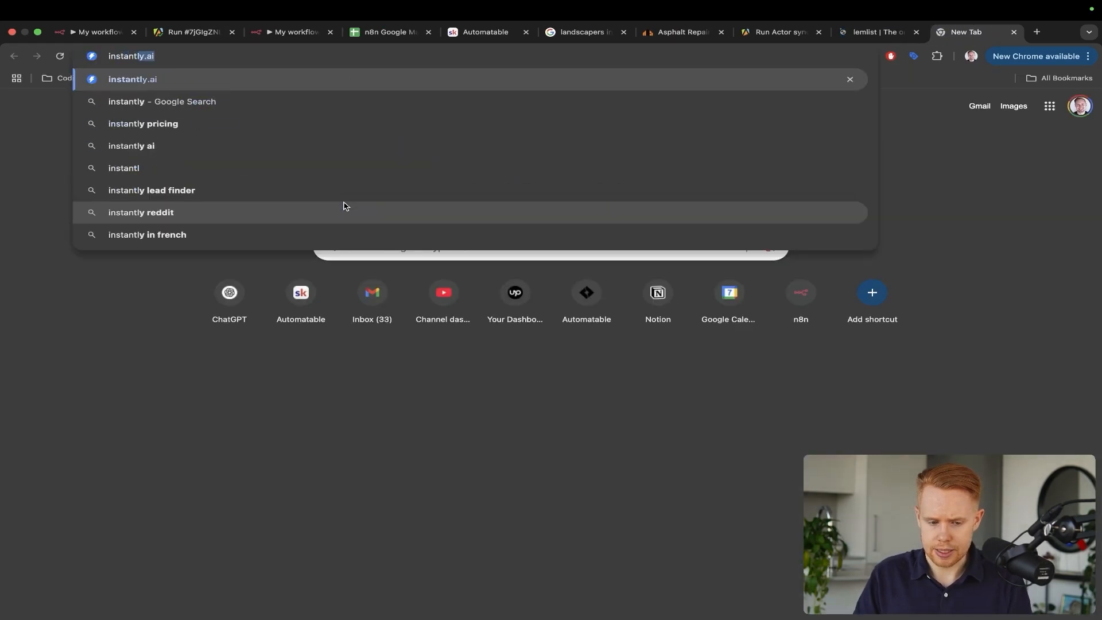
key(Return)
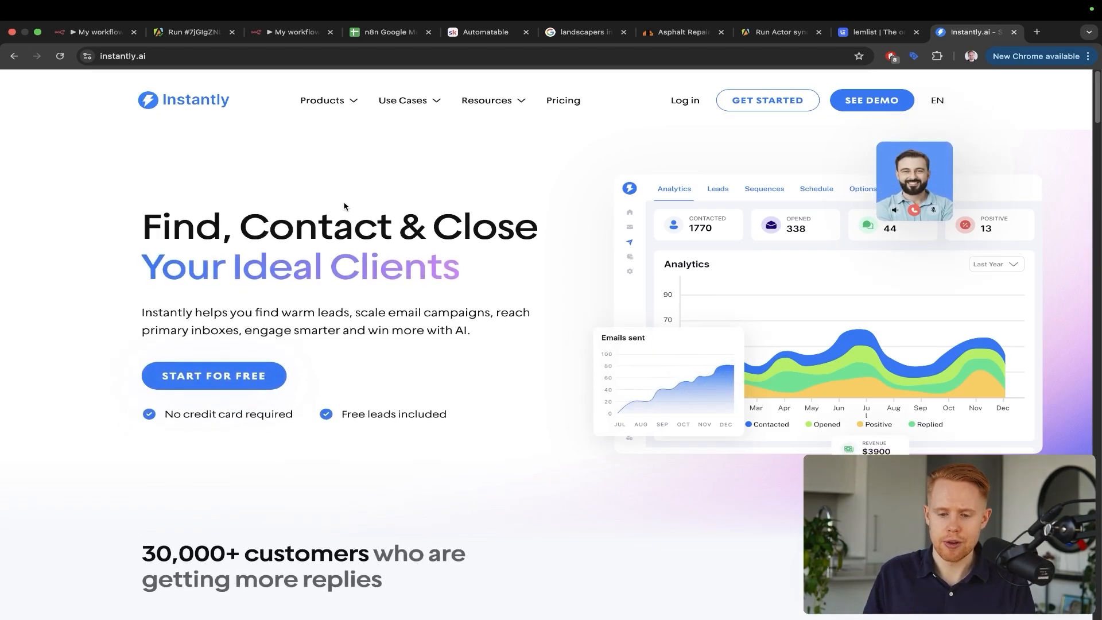
Cycle through the Toronto results, n8n, Apify, sheet, Instantly and lemlist tabs to the Automatable Skool tab
click(583, 33)
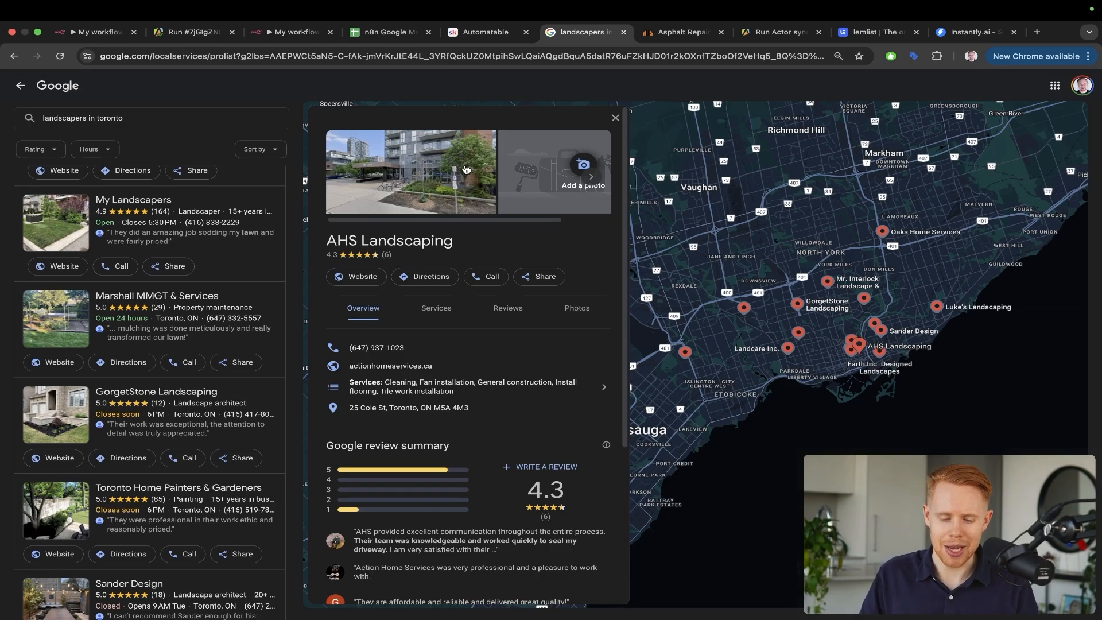
click(286, 33)
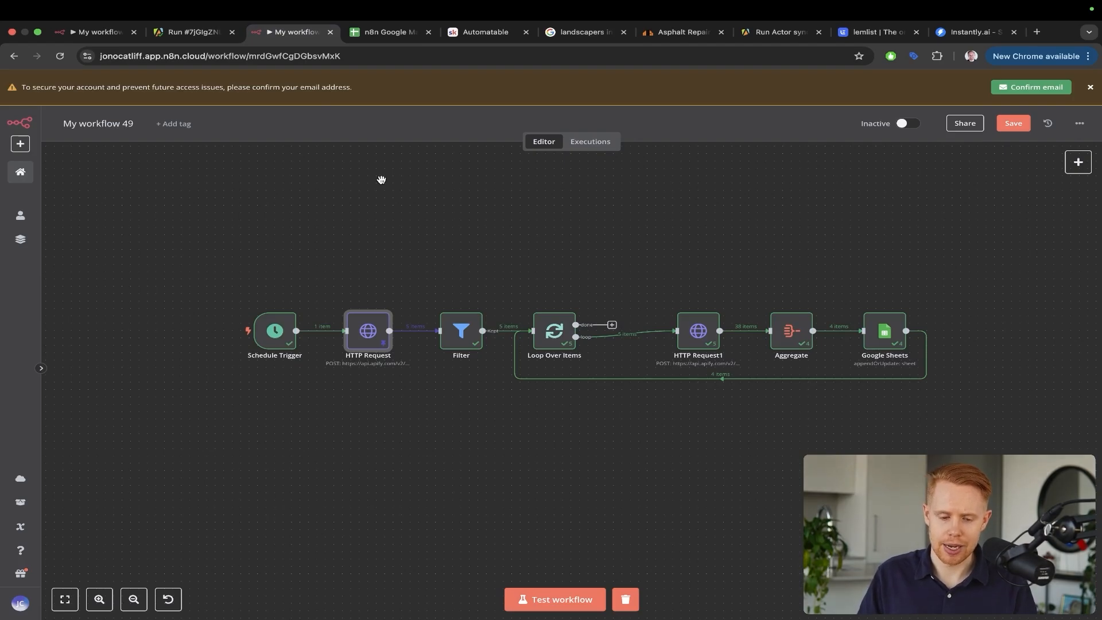
key(ctrl+shift+Tab)
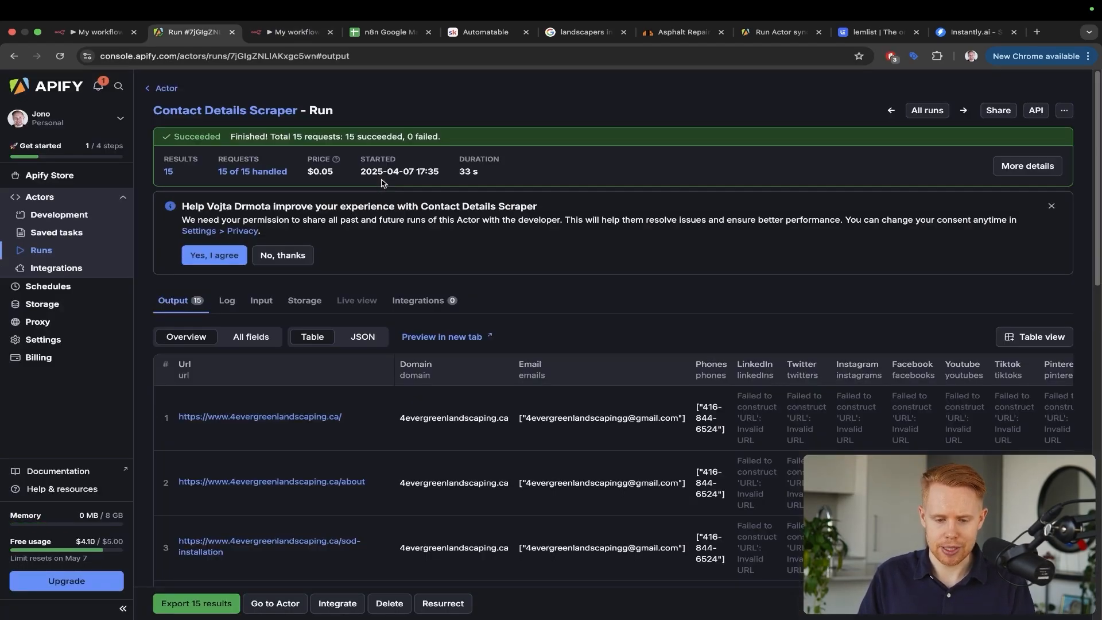
key(ctrl+Tab)
key(ctrl+Tab)
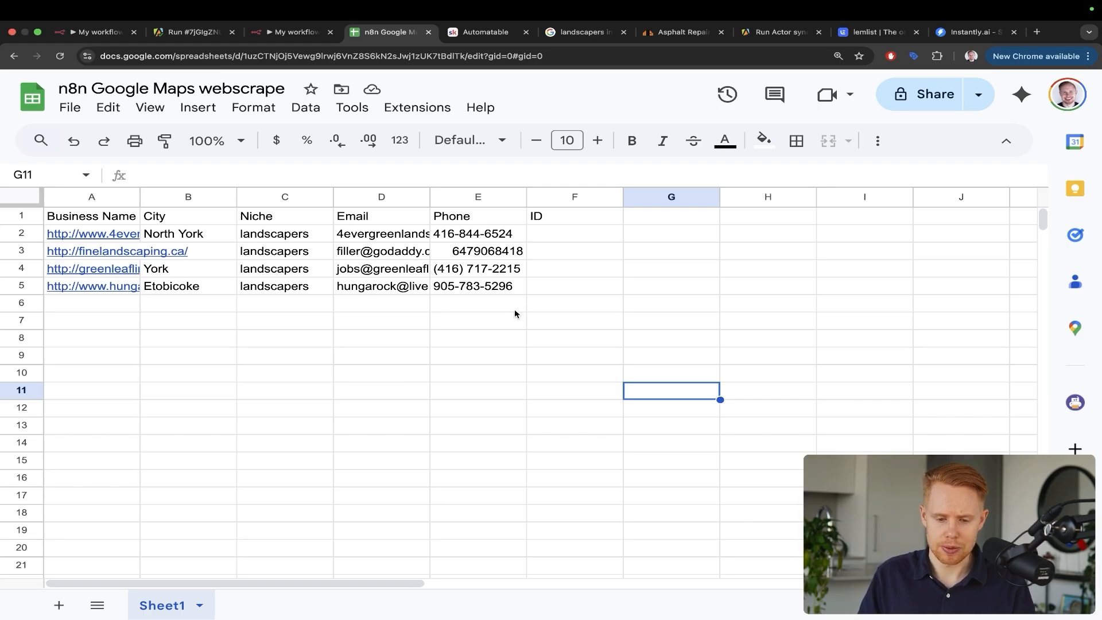
click(949, 35)
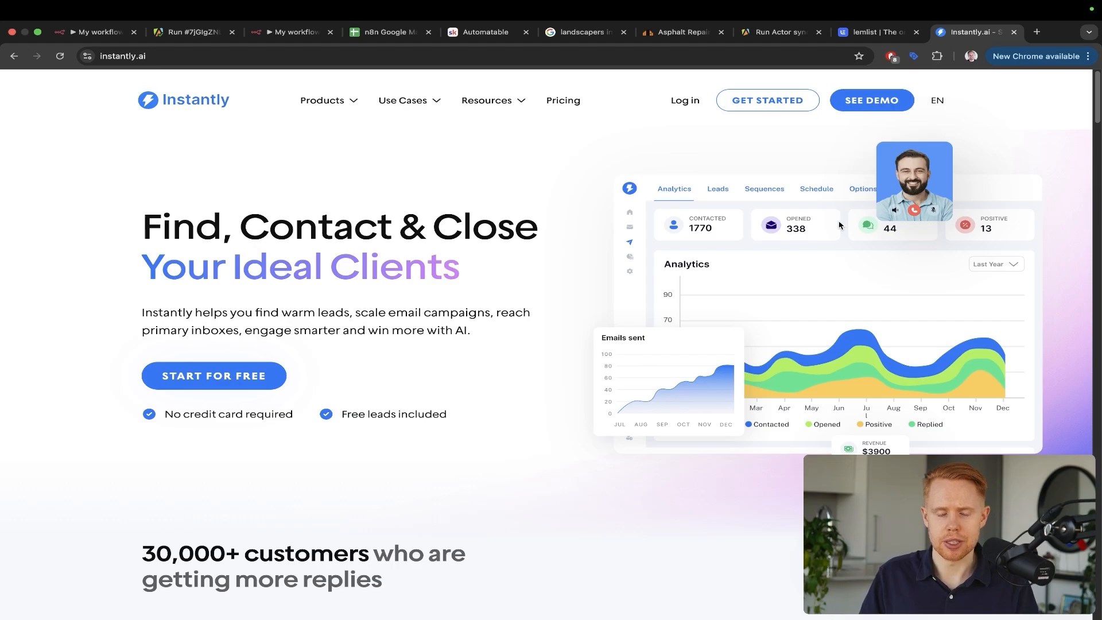
key(ctrl+shift+Tab)
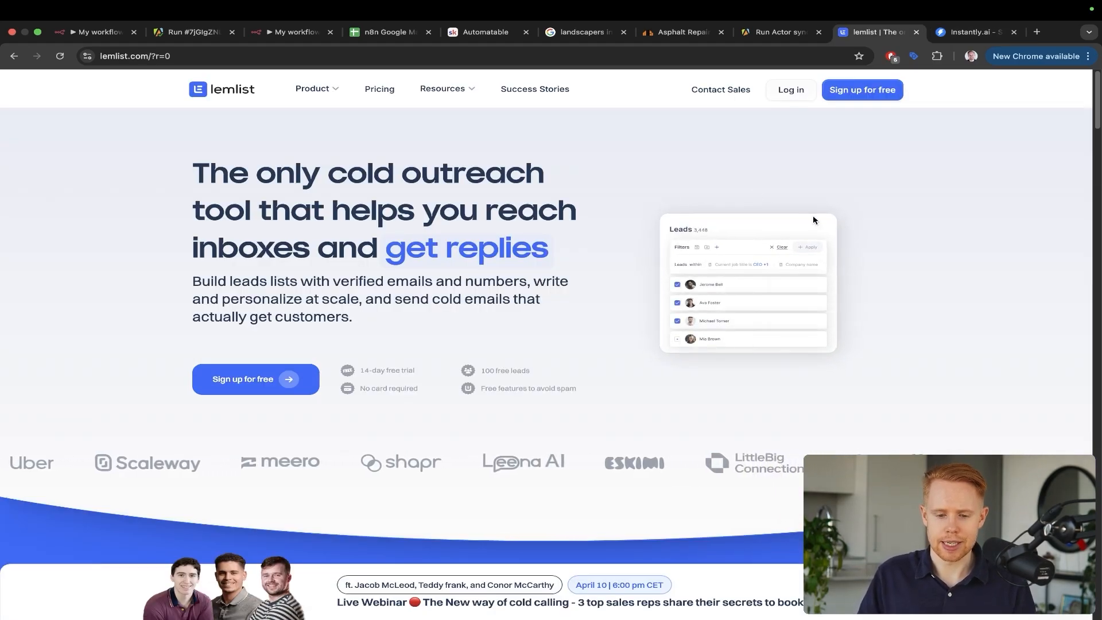
click(485, 32)
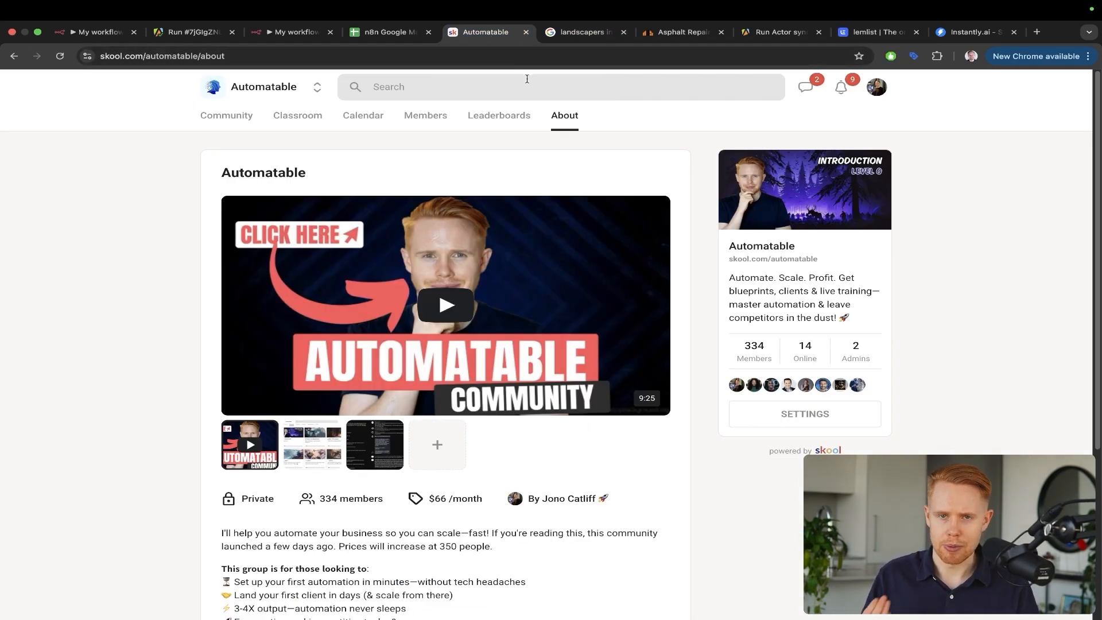
Annotate and scroll the Automatable About page, view its April 2025 calendar, then go back to n8n
key(ctrl+a)
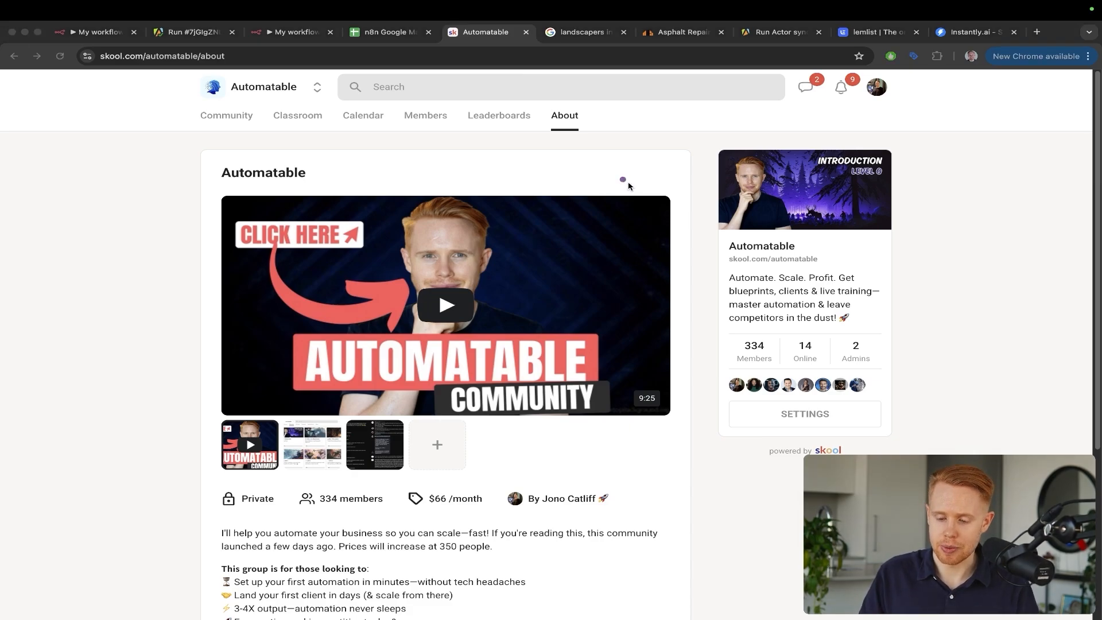
mouse_move(575, 151)
mouse_down()
mouse_move(717, 258)
mouse_move(735, 296)
mouse_up()
scroll(584, 289, down, 3)
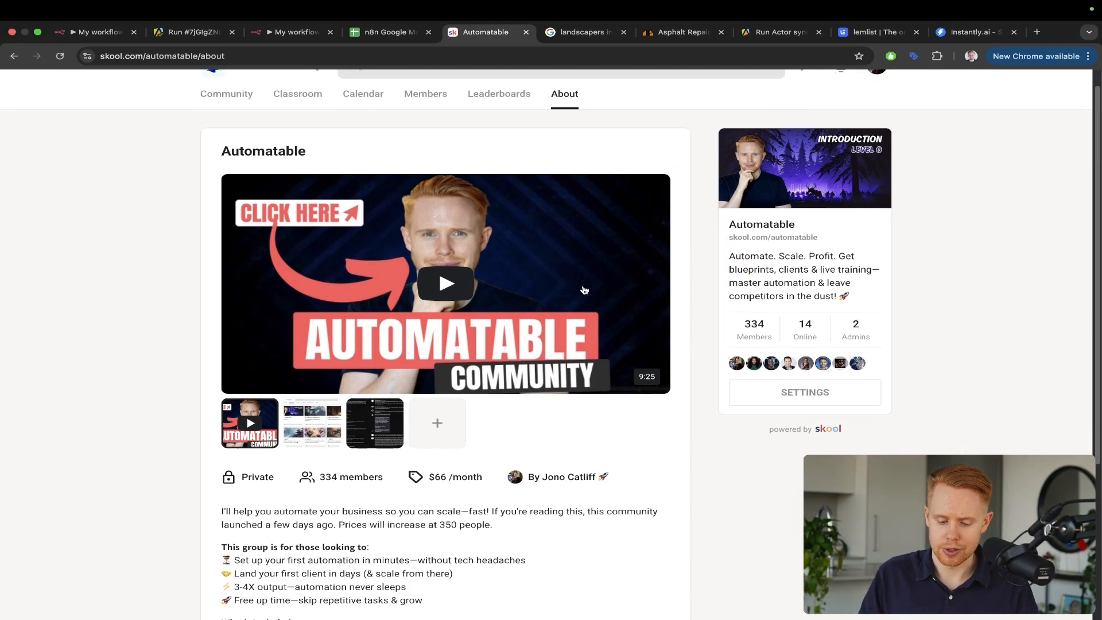
scroll(584, 288, down, 3)
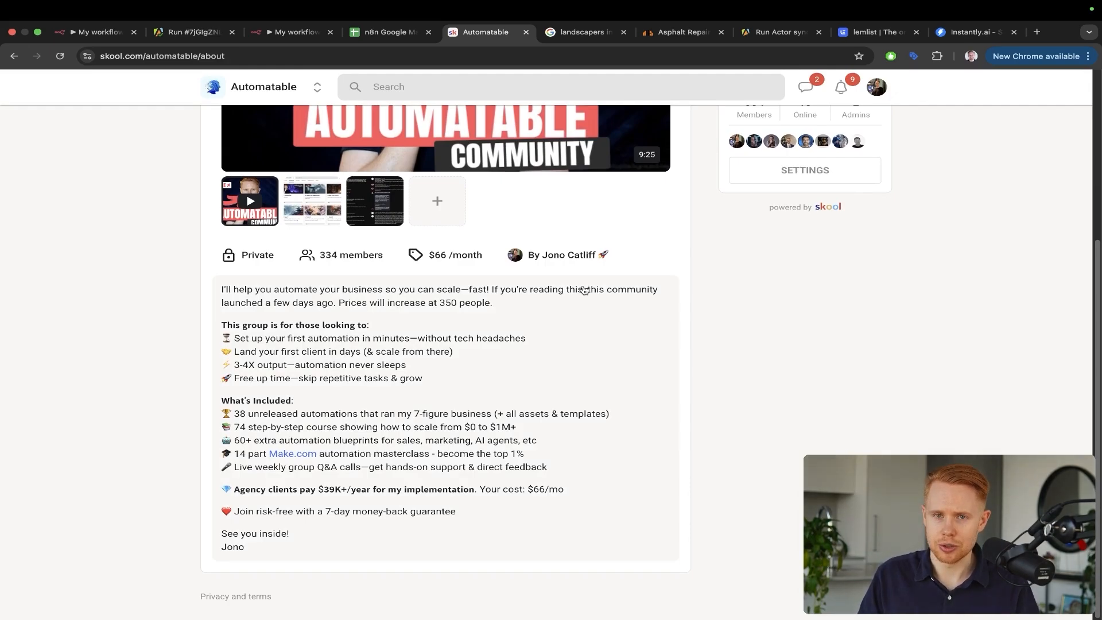
scroll(584, 288, up, 5)
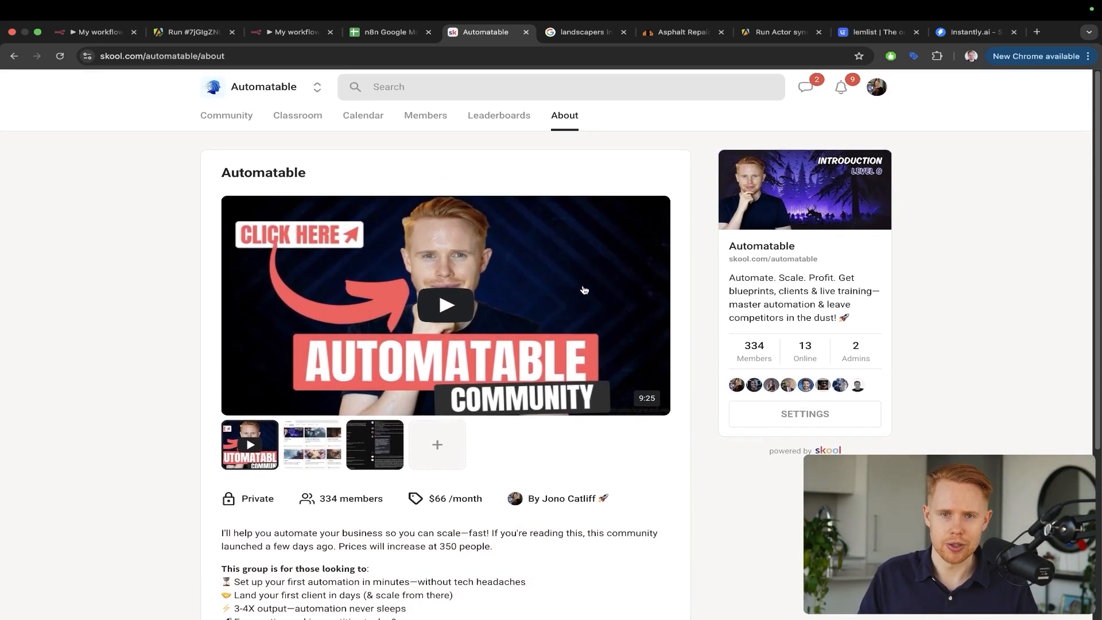
click(346, 123)
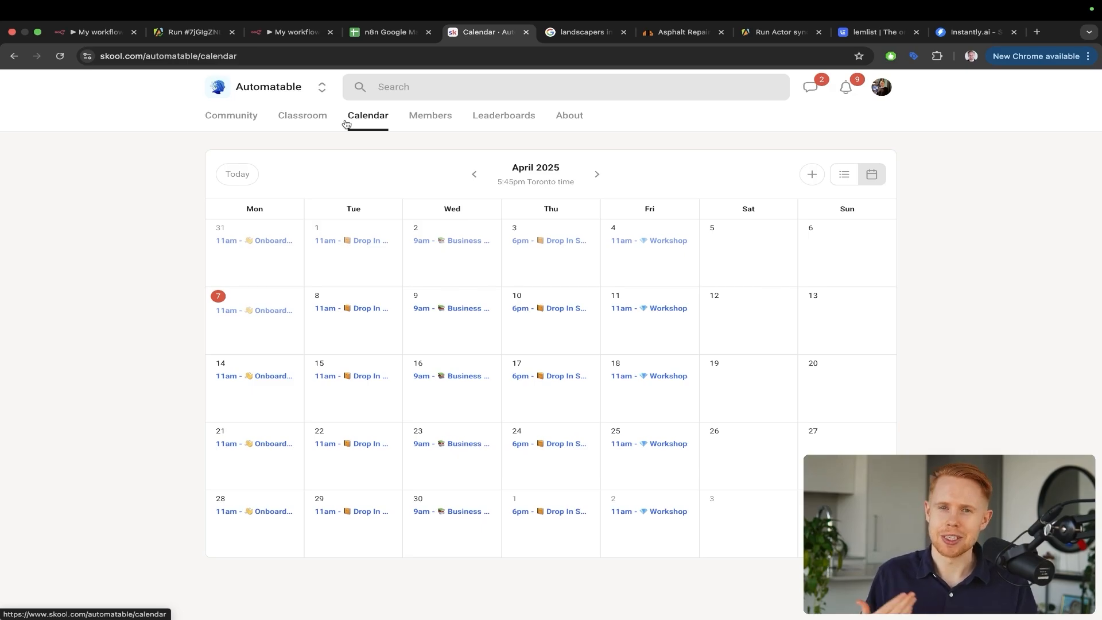
key(super+3)
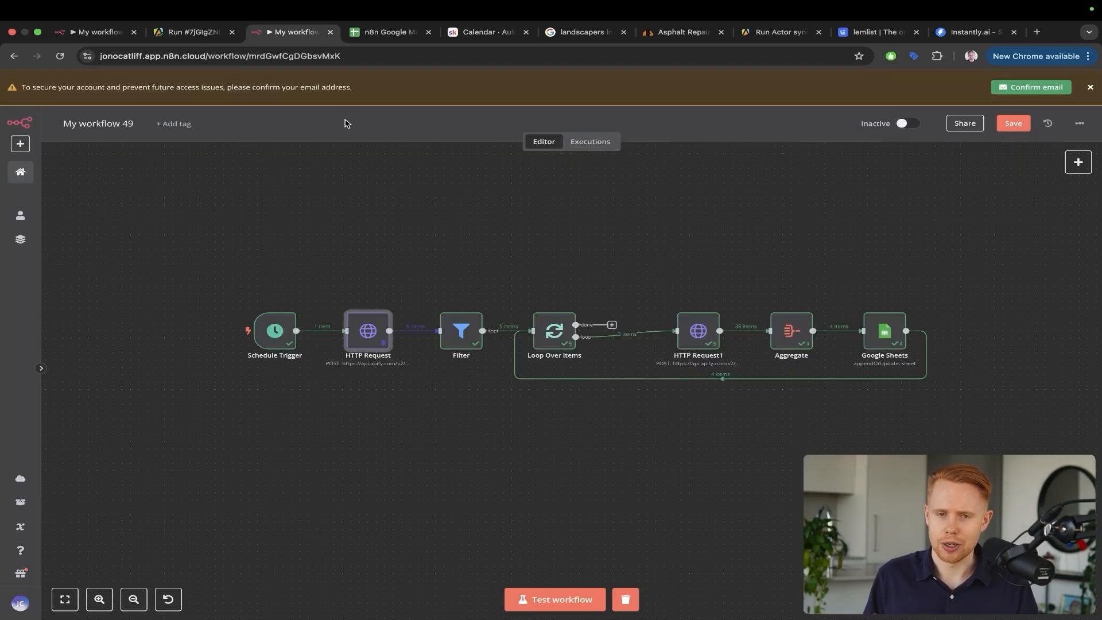